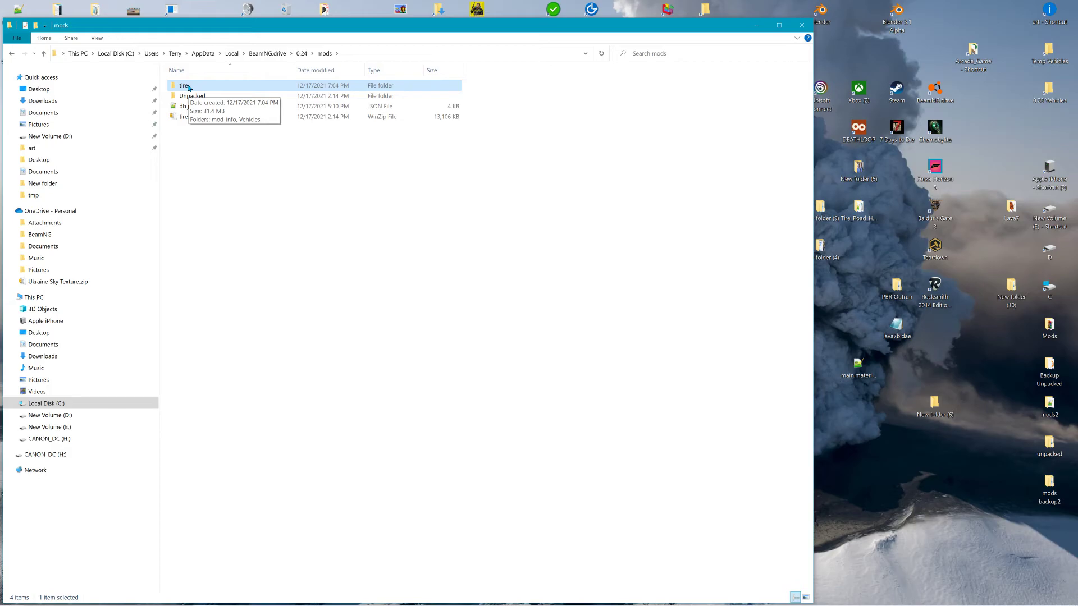
Rename the tire folder in the mods folder to tire2
right_click(188, 88)
left_click(232, 319)
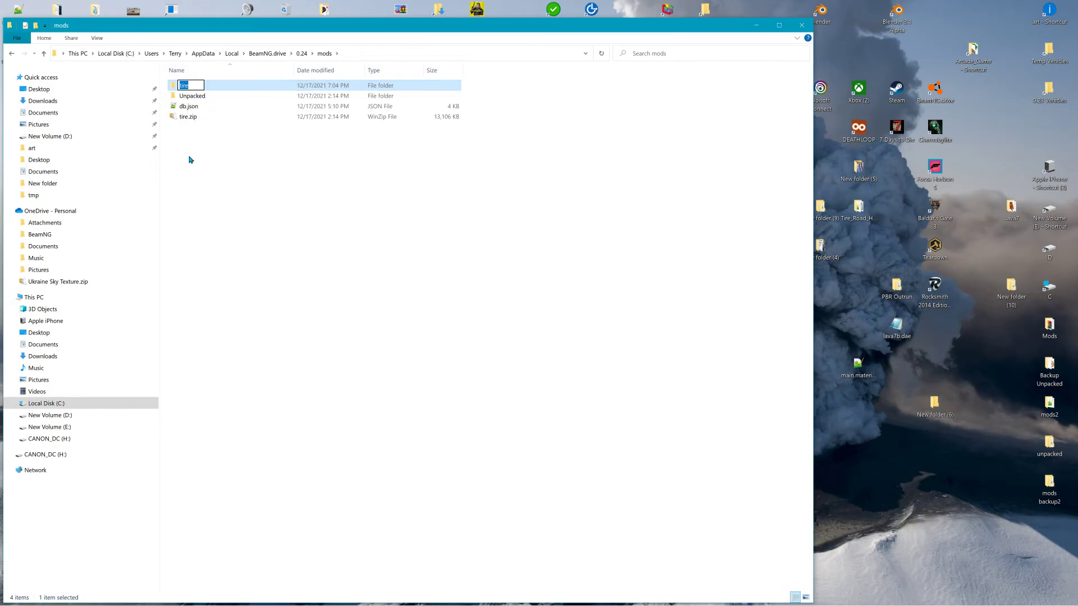
left_click(193, 88)
type("2")
left_click(197, 137)
Move the tire2 folder into the Unpacked folder and open Unpacked
mouse_move(189, 89)
right_mouse_down()
mouse_move(190, 70)
mouse_move(193, 96)
right_mouse_up()
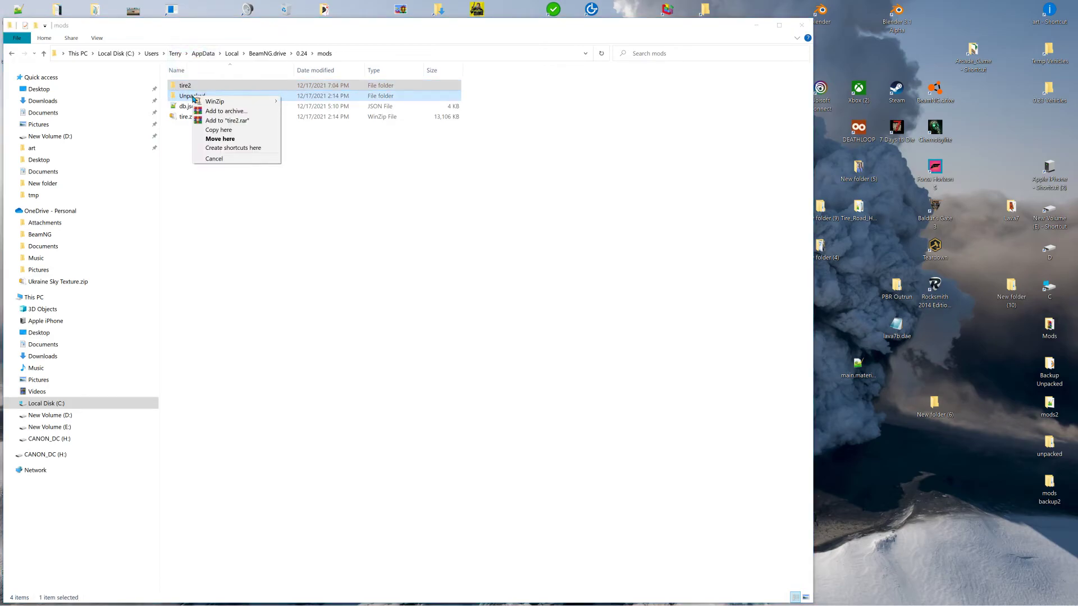
left_click(220, 139)
double_click(196, 86)
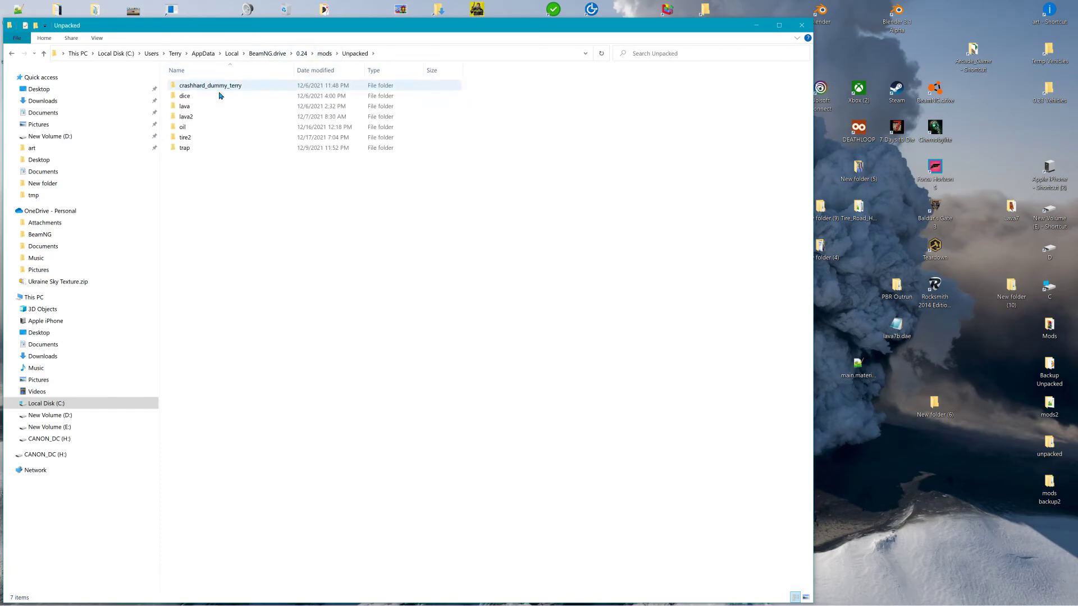
Change the name in info.json inside tire2's mod_info folder to tire2, save it, and close the text editor
double_click(191, 138)
double_click(193, 87)
double_click(191, 86)
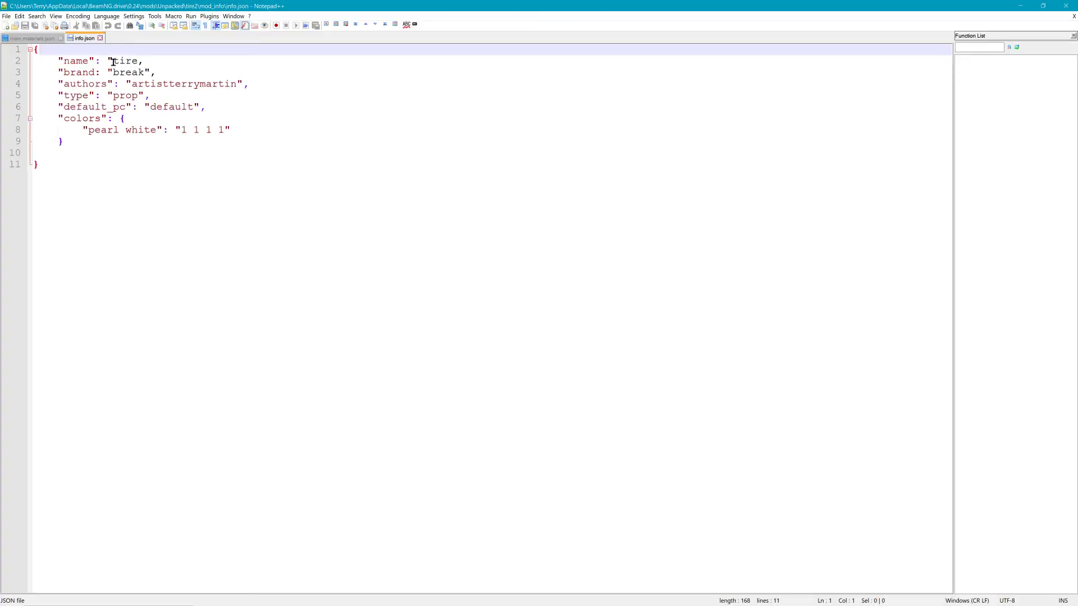
left_click(137, 60)
type("2")
left_click_drag(131, 83, 236, 83)
key("ctrl+s")
left_click(101, 38)
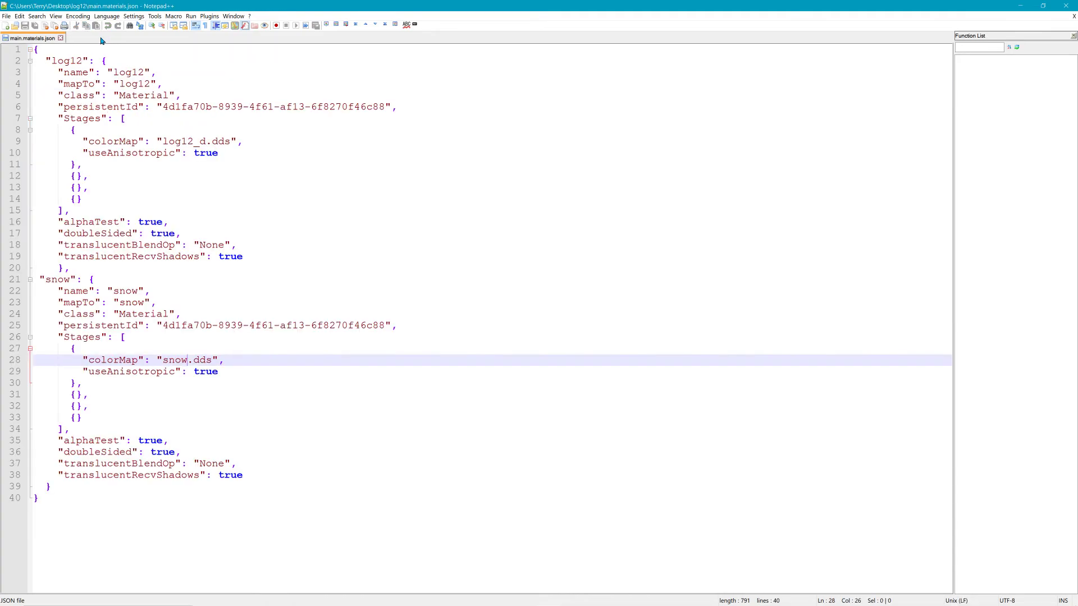
left_click(61, 39)
left_click(1065, 6)
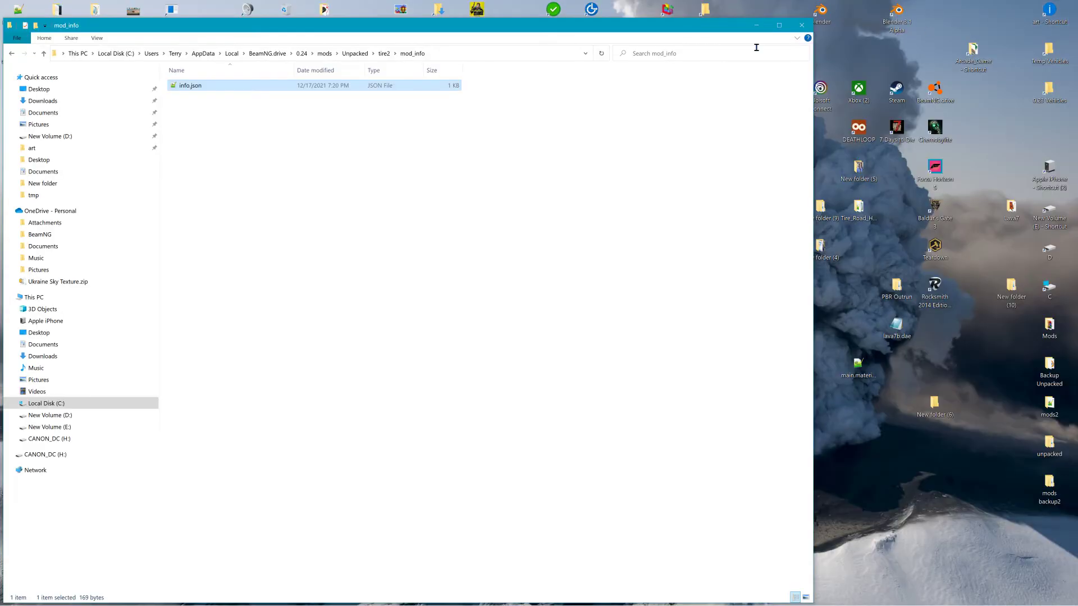
Rename the tire folder inside tire2's Vehicles folder to tire2
left_click(385, 54)
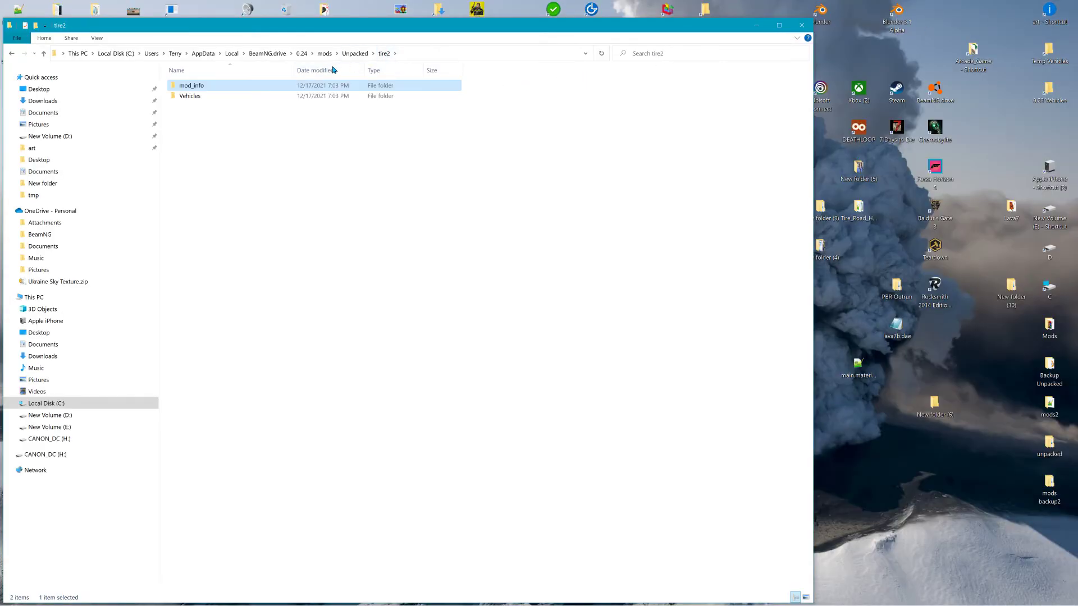
double_click(192, 96)
right_click(185, 92)
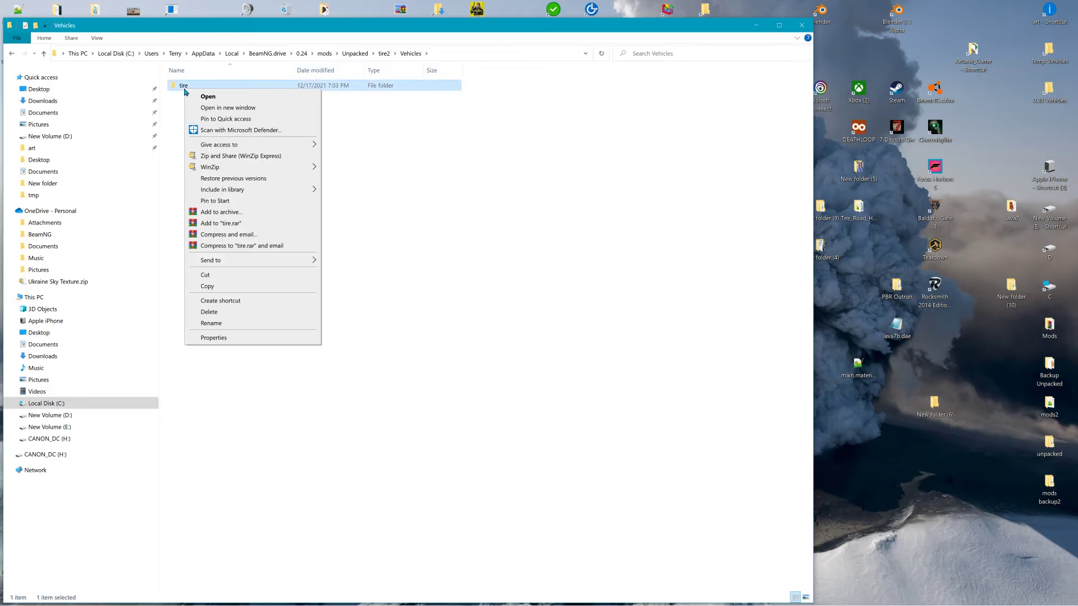
left_click(216, 322)
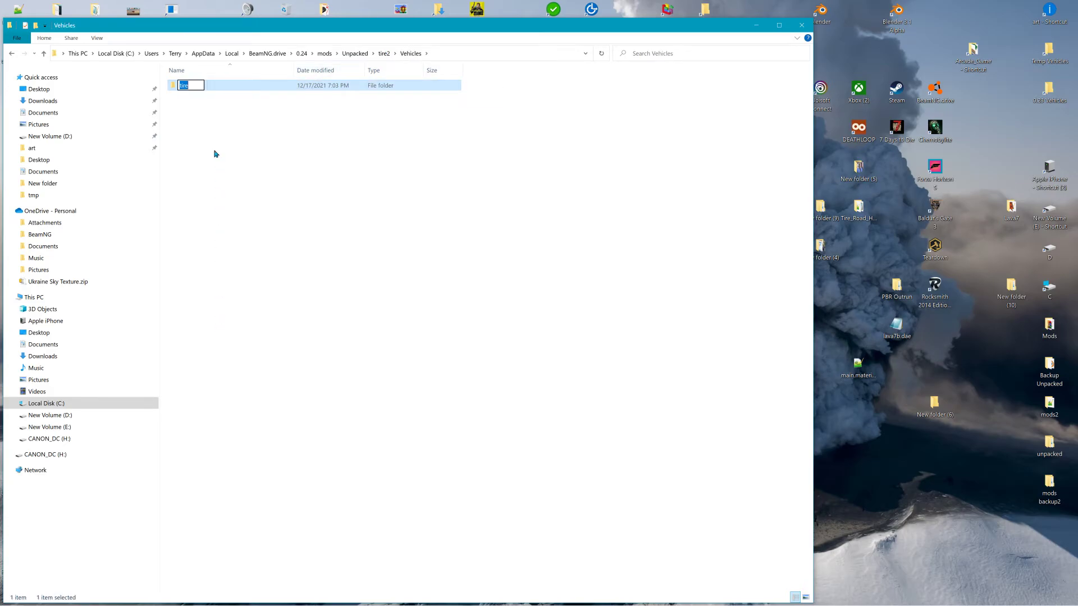
left_click(193, 83)
type("2")
left_click(197, 128)
Open the renamed vehicle folder and examine its files, including default.jpg and tire.dae
double_click(189, 86)
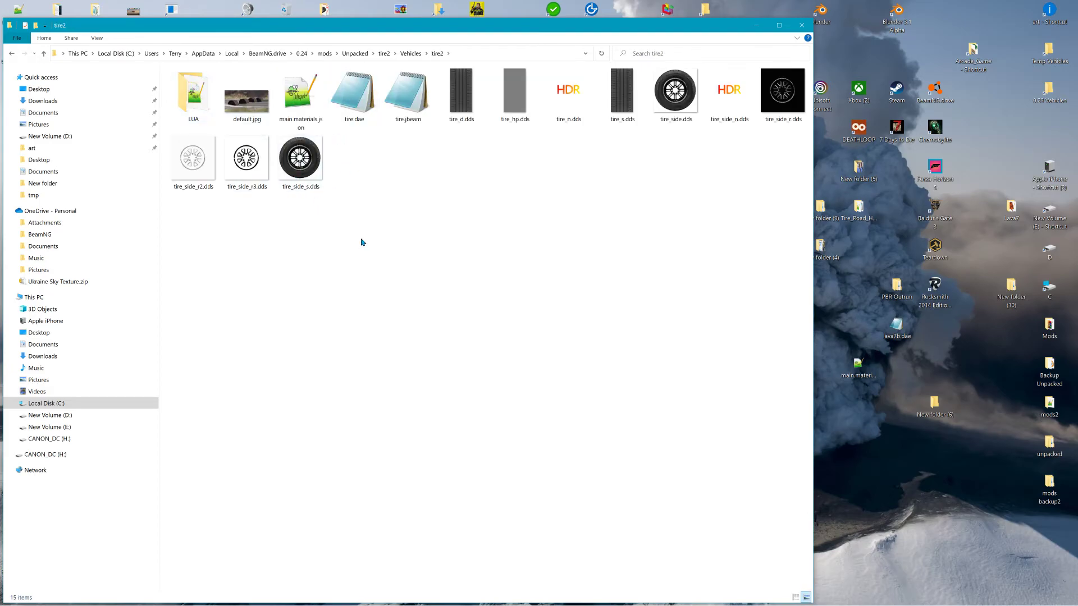
left_click(251, 110)
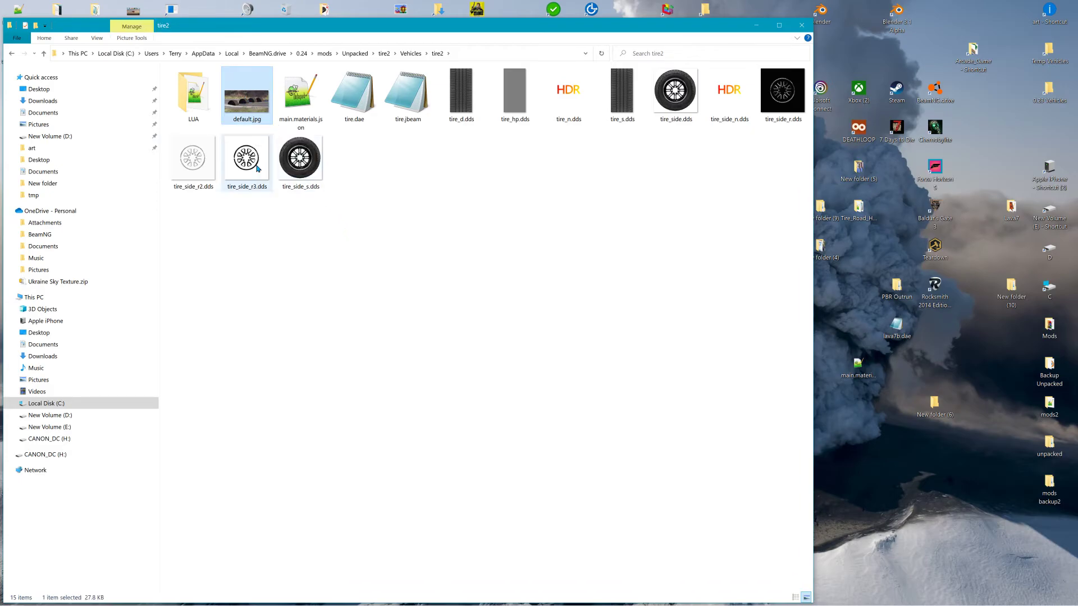
left_click(462, 271)
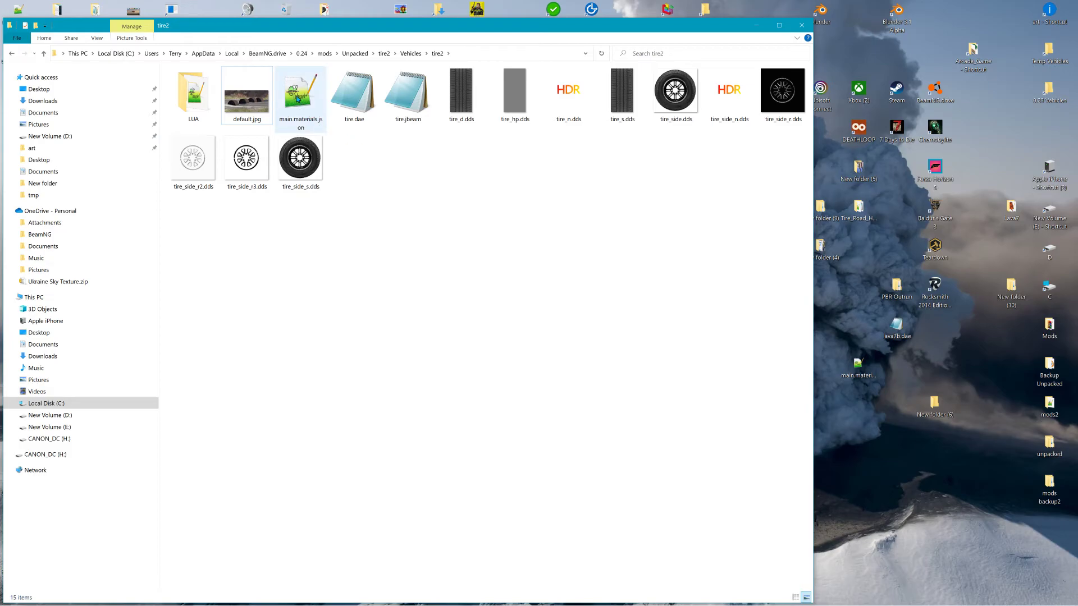
left_click(351, 98)
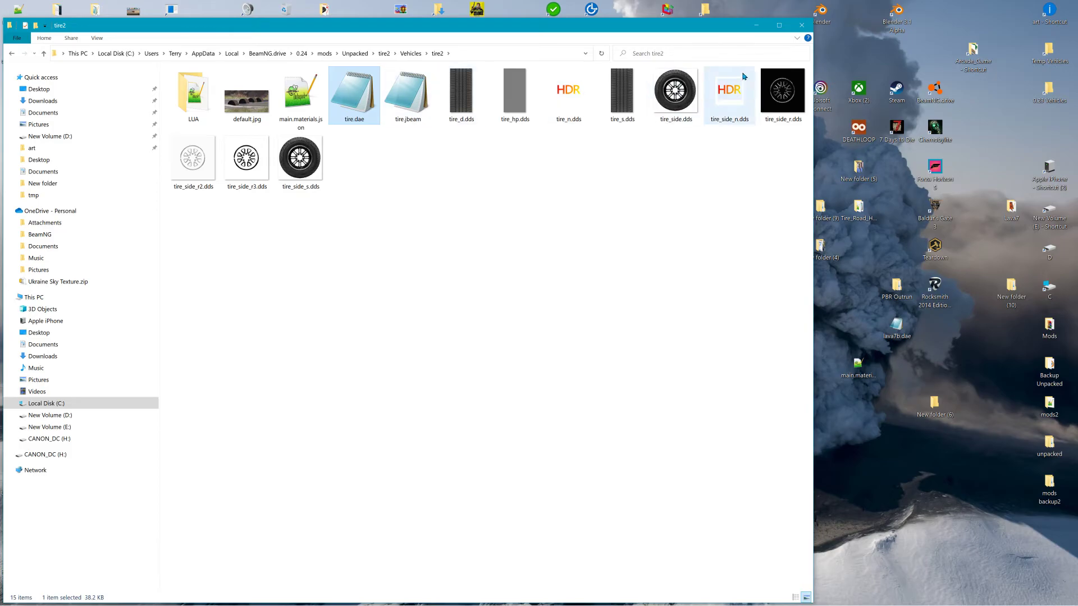
Launch Blender 3.1 Alpha and delete the default cube
left_click(897, 14)
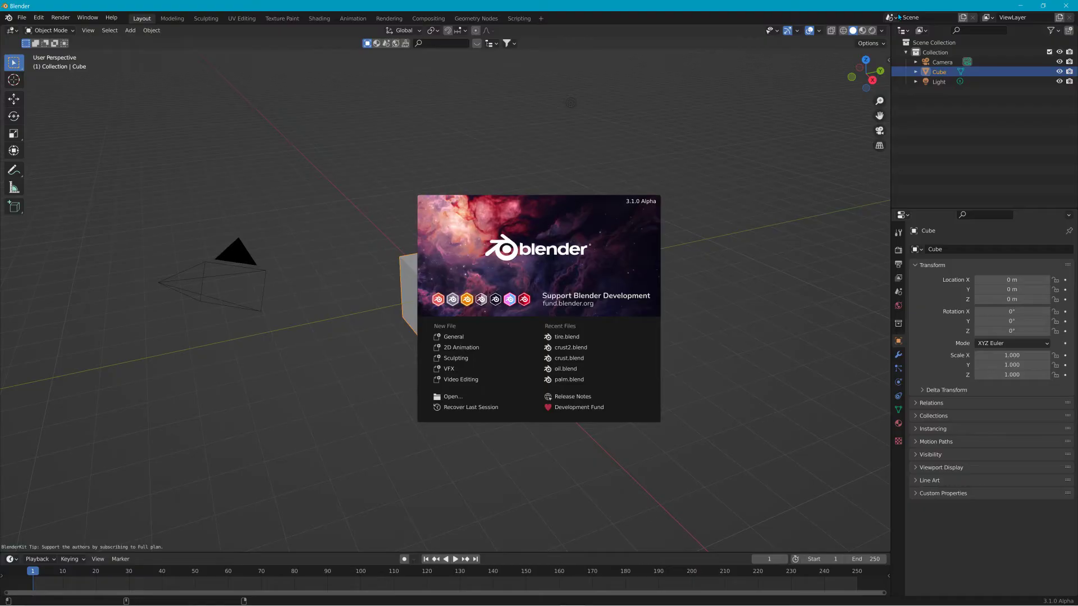
left_click(706, 118)
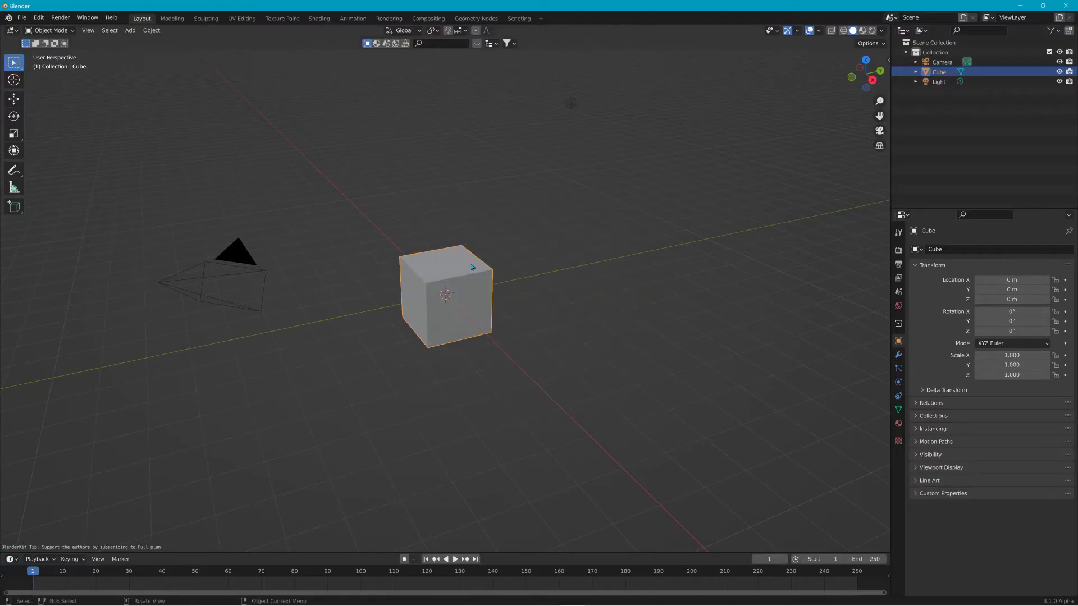
key("Delete")
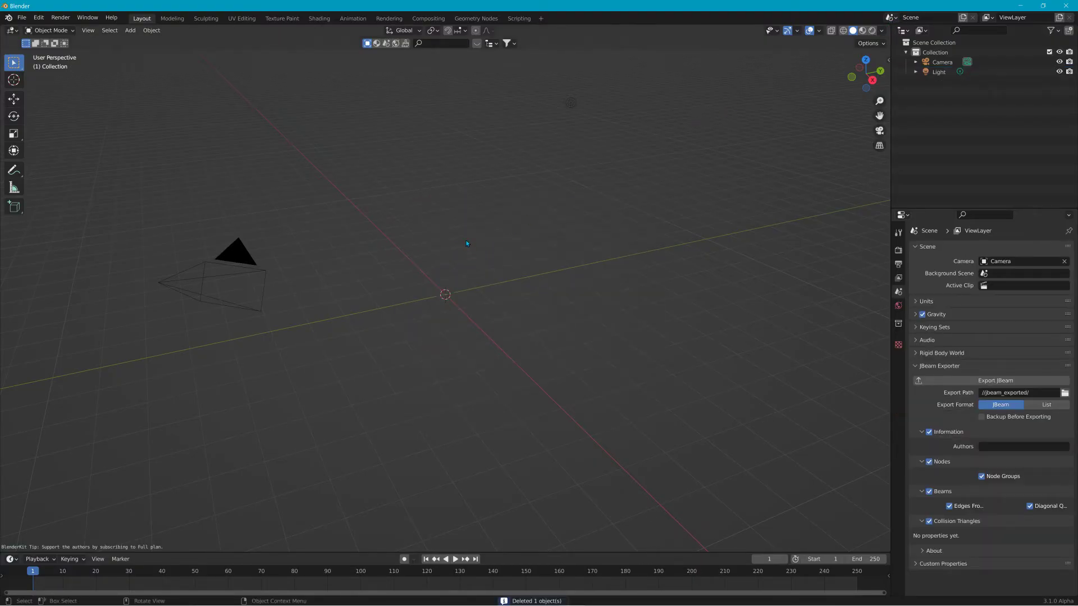
Add a cylinder mesh and rotate it 90° about the X axis
left_click(129, 31)
mouse_move(157, 42)
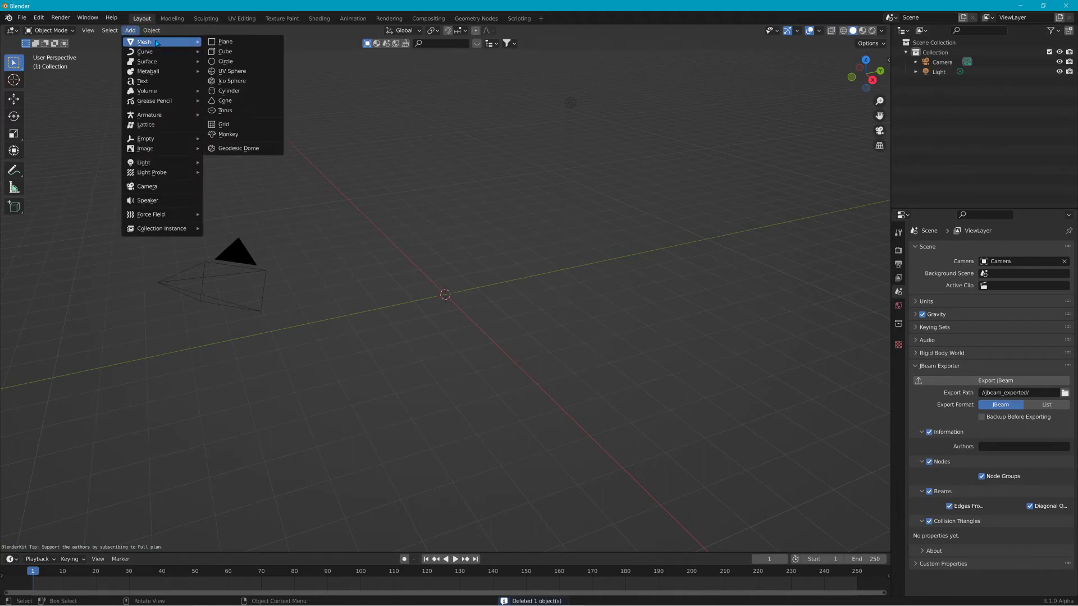
left_click(237, 90)
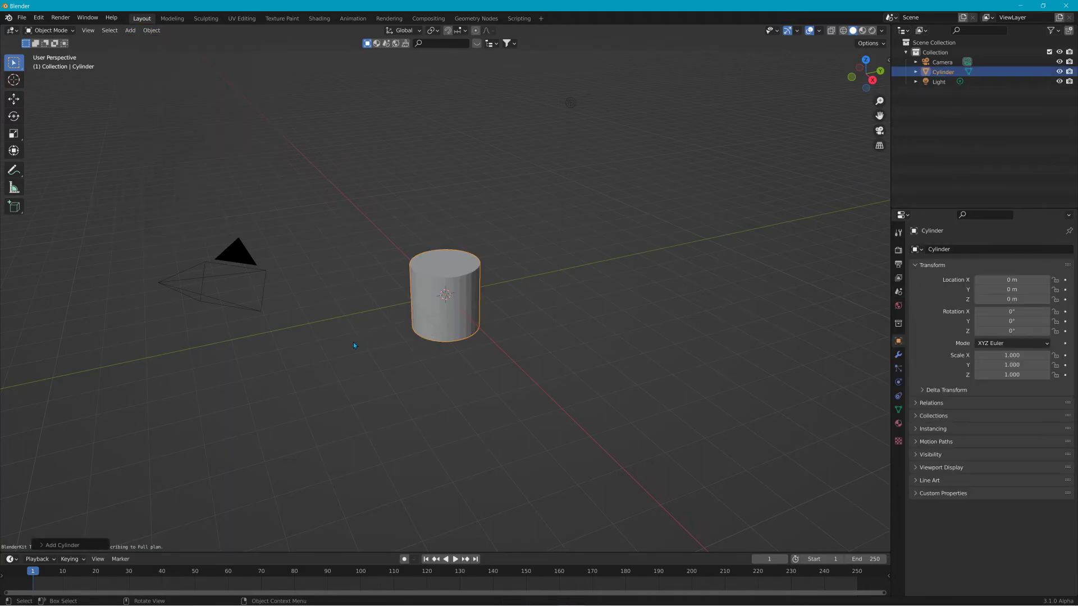
key("r")
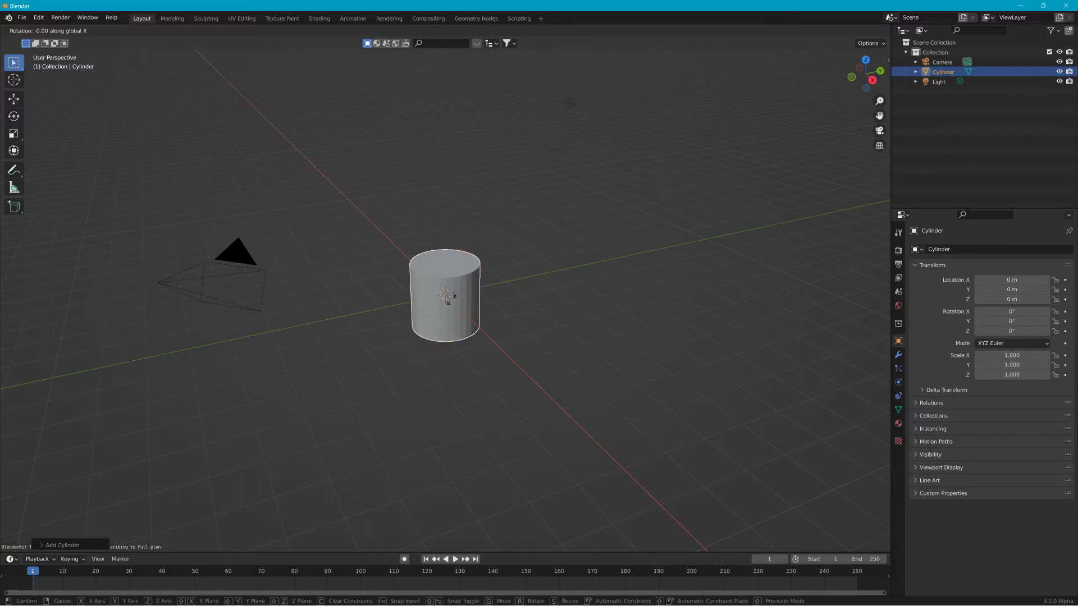
key("x")
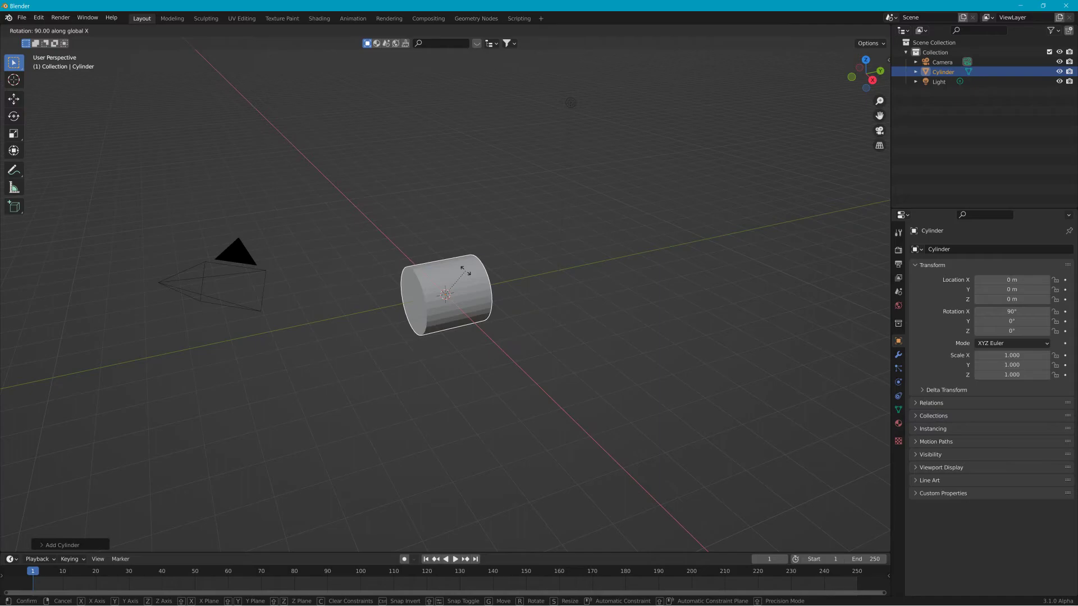
left_click(467, 274)
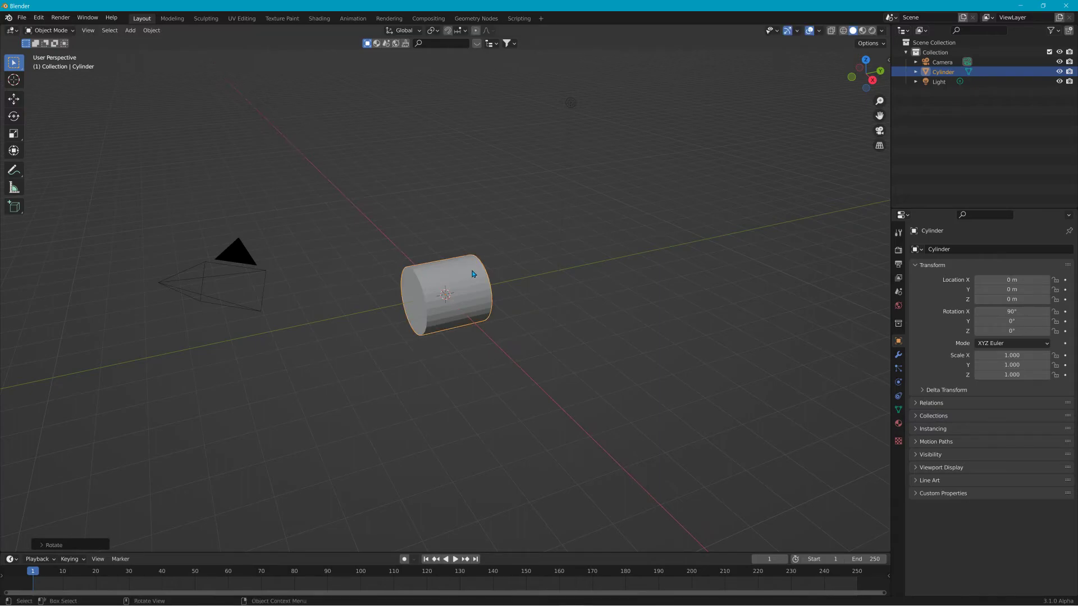
Stretch the cylinder along the global Y axis by a factor of about 8.37
key("s")
key("y")
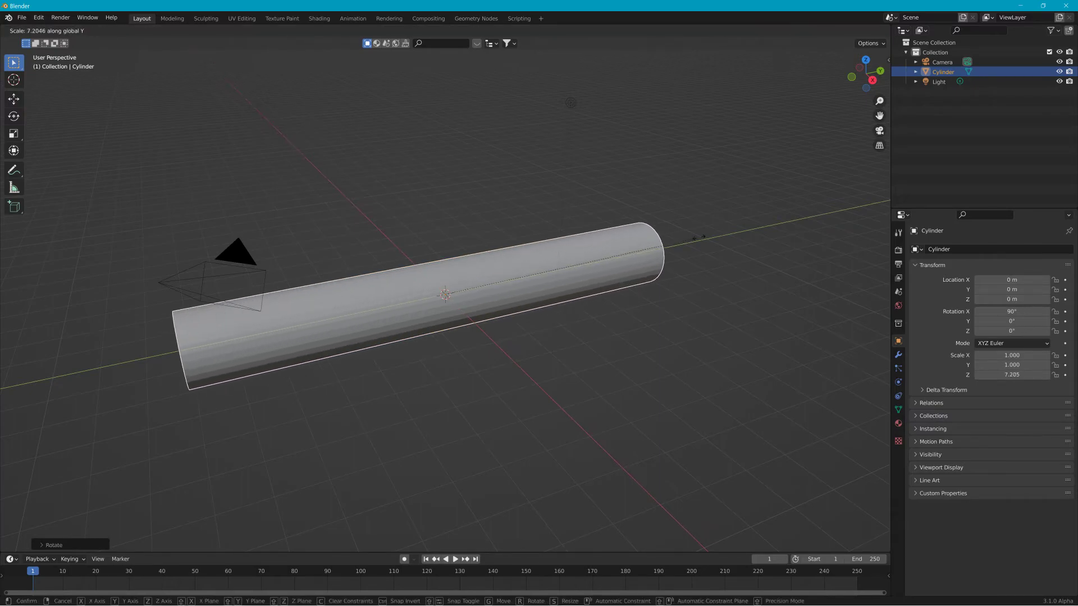
left_click(737, 226)
Enter Edit Mode on the cylinder and enable face selection
middle_click_drag(737, 226, 272, 158)
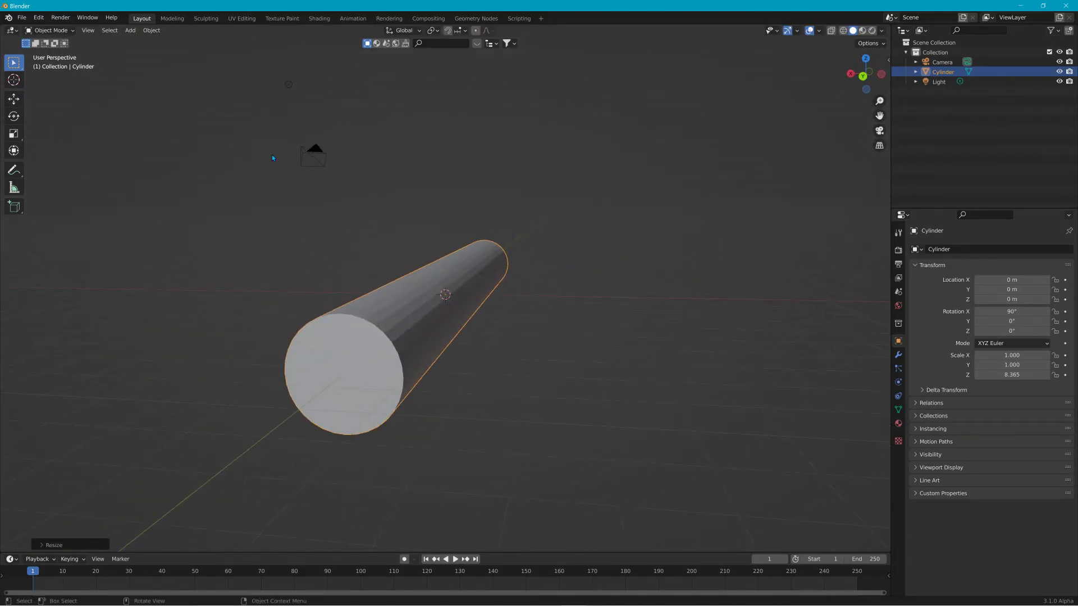
left_click(70, 31)
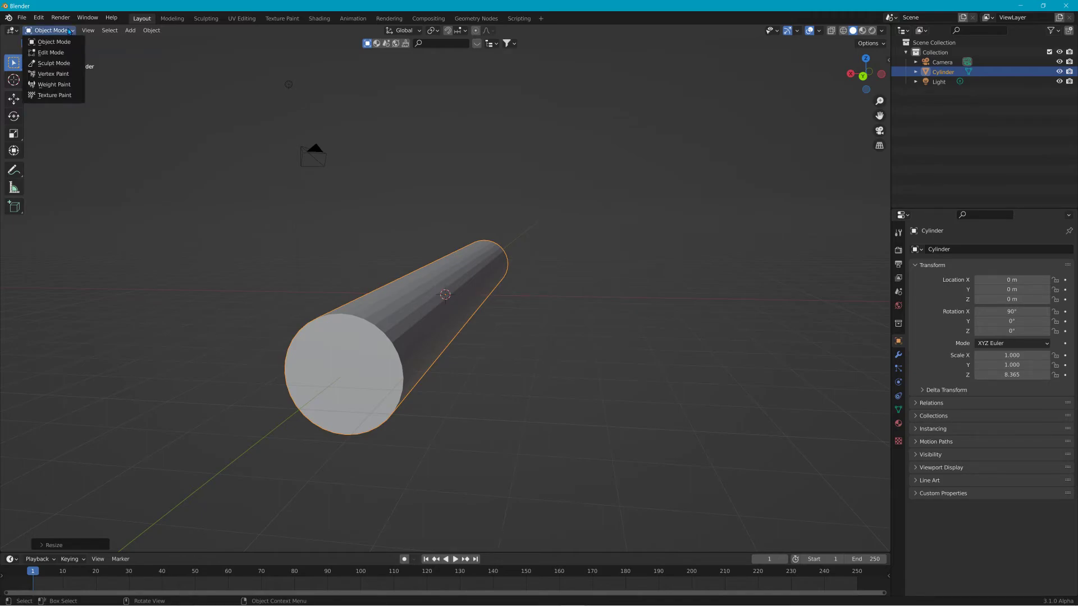
left_click(51, 52)
middle_click_drag(293, 308, 353, 329)
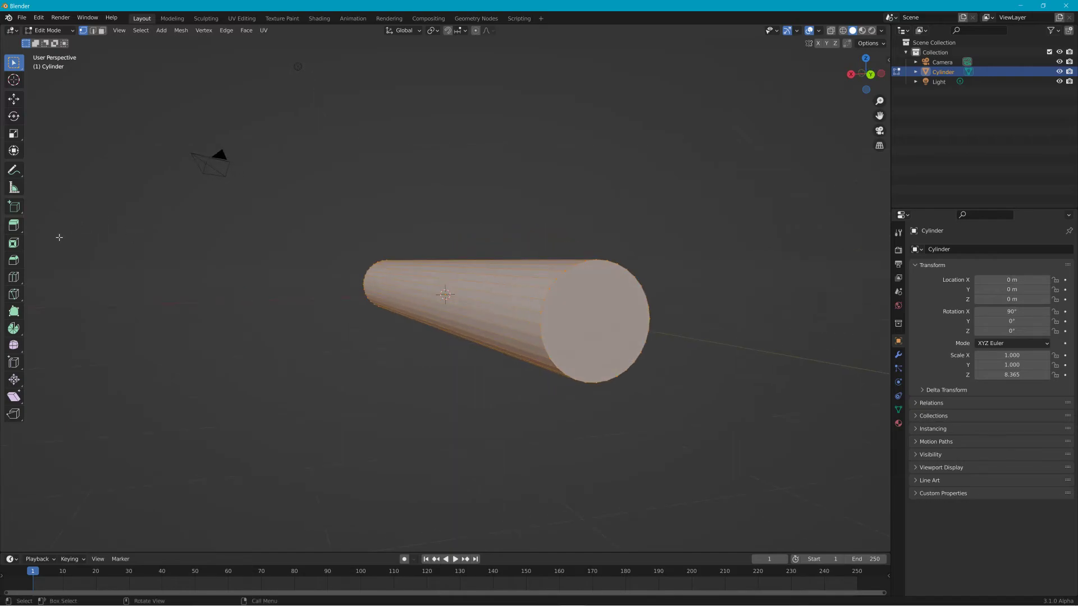
left_click(102, 32)
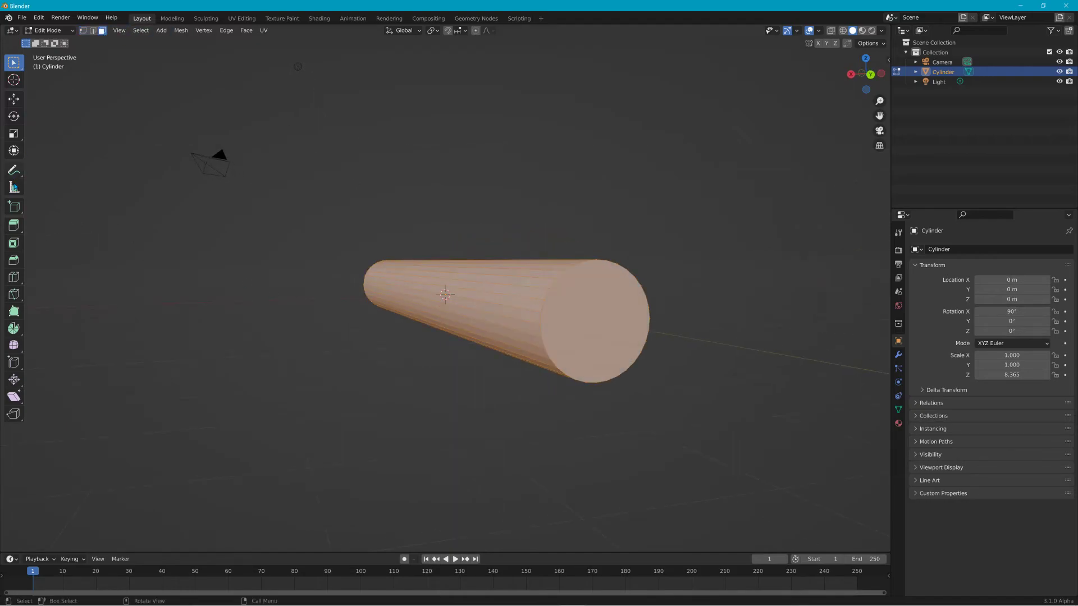
Try to bevel the end face of the cylinder on the positive Y side
left_click(14, 260)
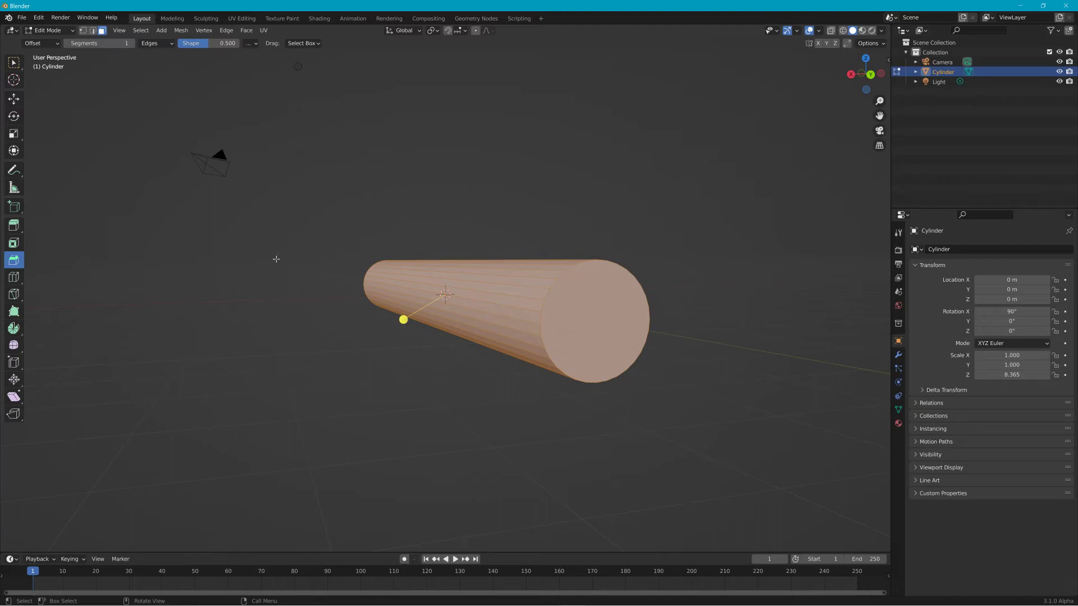
left_click(572, 316)
left_click_drag(623, 327, 628, 337)
middle_click_drag(628, 337, 712, 305)
middle_click_drag(768, 236, 532, 240)
key("ctrl+z")
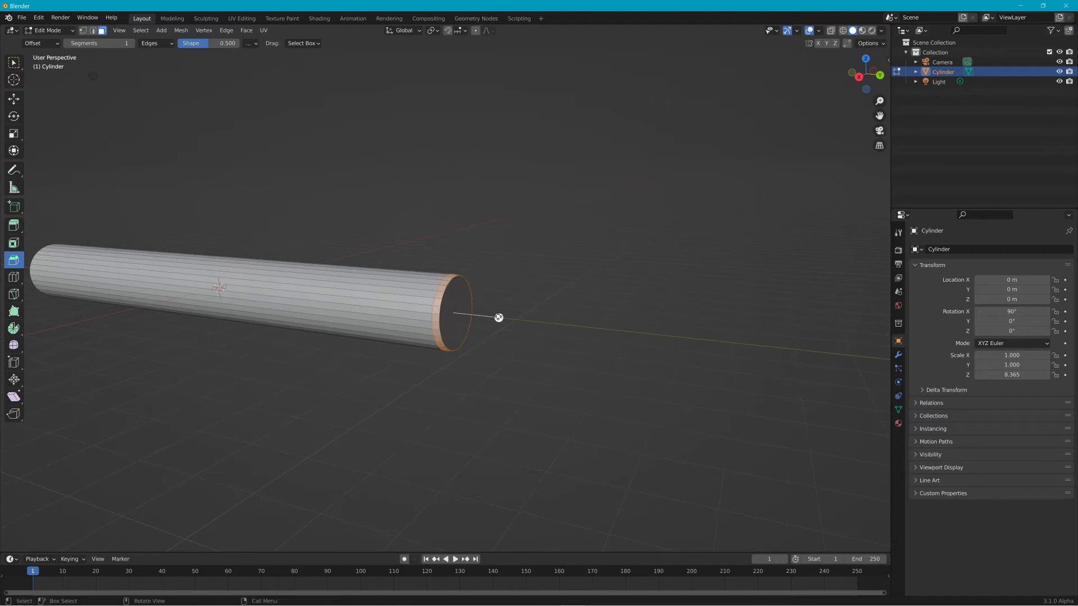
Extrude the positive Y end face slightly outward and scale it down to about 0.89
left_click(13, 225)
left_click_drag(487, 315, 490, 317)
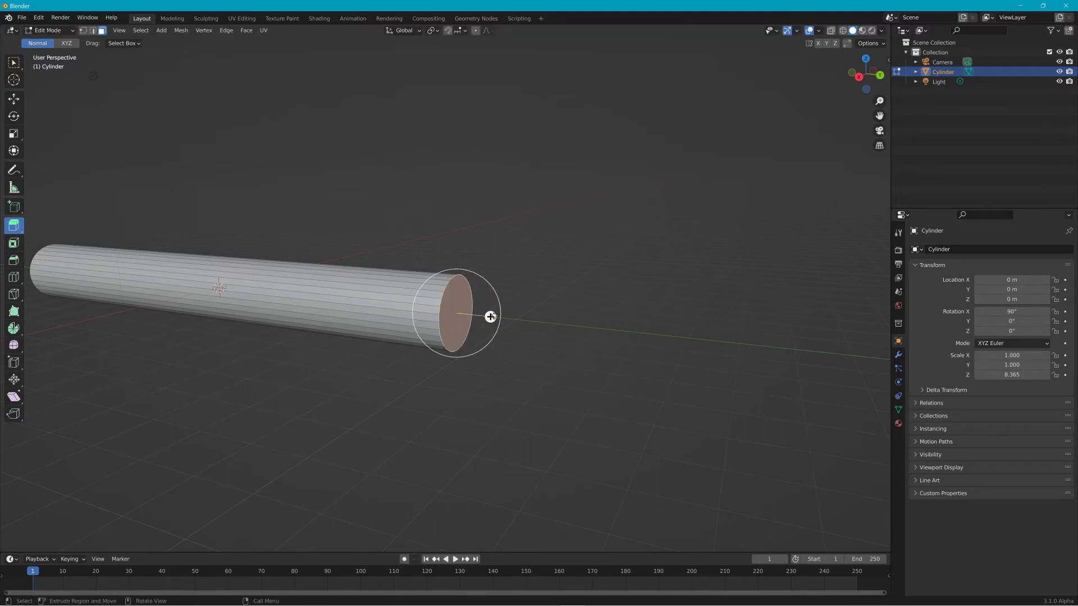
left_click_drag(490, 317, 501, 316)
key("s")
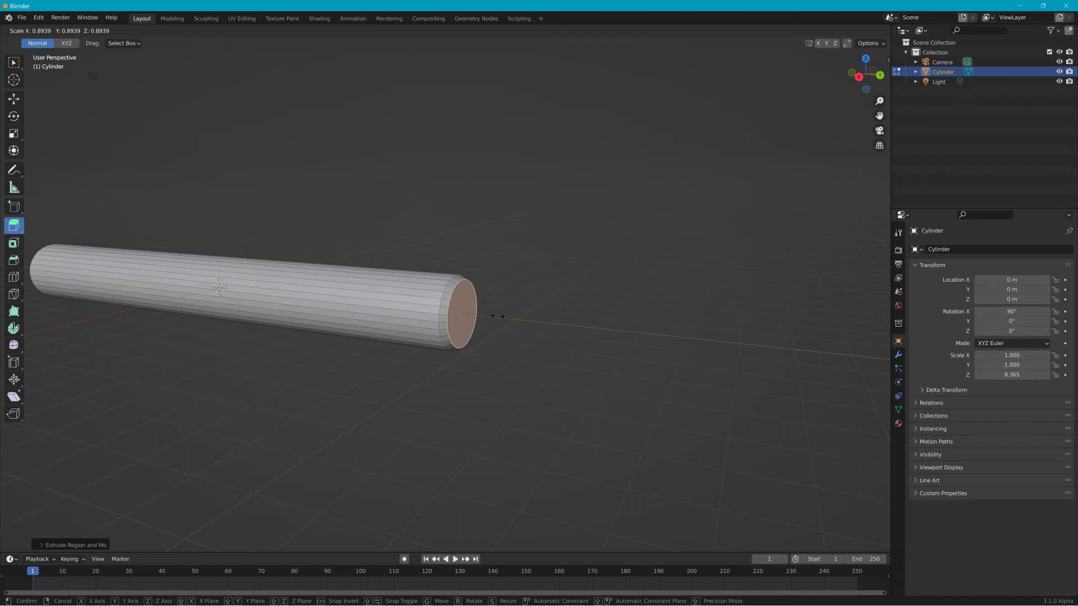
left_click(495, 319)
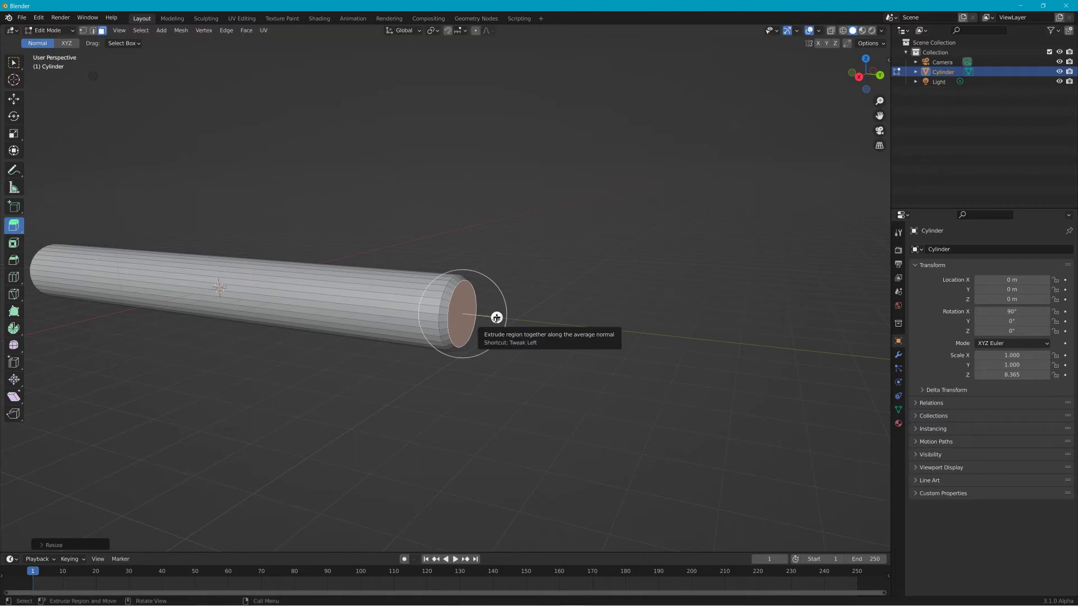
Extrude the same end face slightly again and scale it down to about 0.84 to round the end further
left_click_drag(496, 318, 496, 316)
key("s")
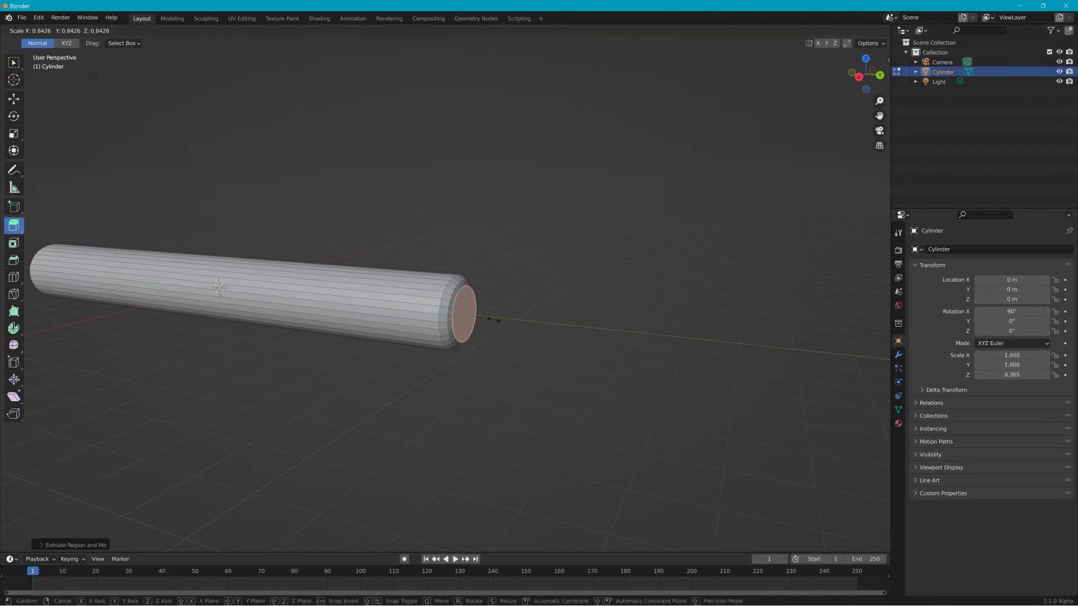
left_click(493, 319)
Extrude the cylinder's opposite end face slightly outward and scale it down a little
middle_click_drag(492, 319, 398, 195)
left_click(547, 265)
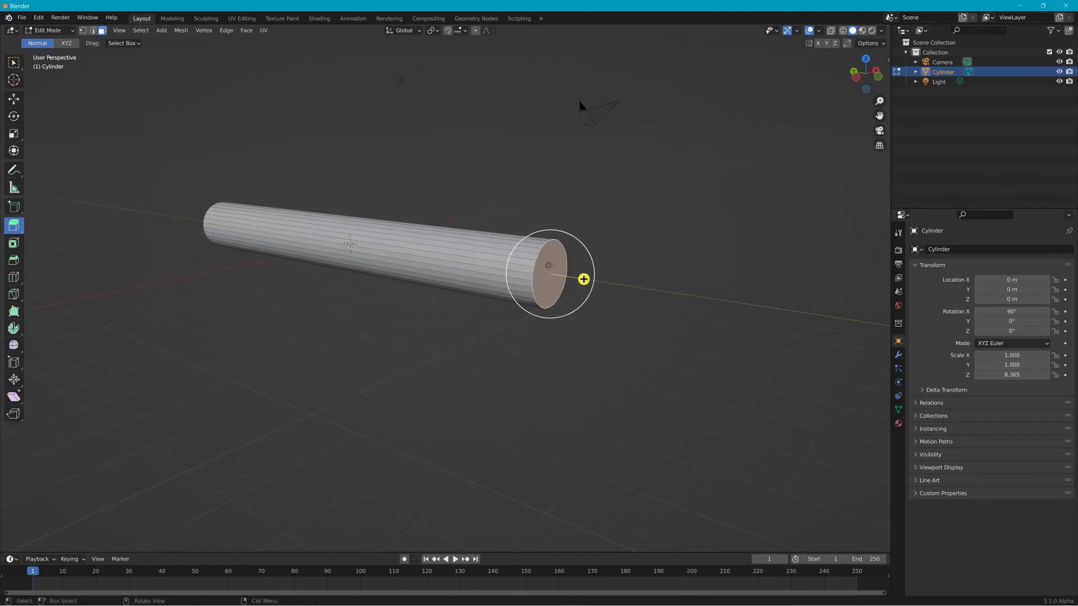
left_click_drag(584, 279, 588, 282)
key("s")
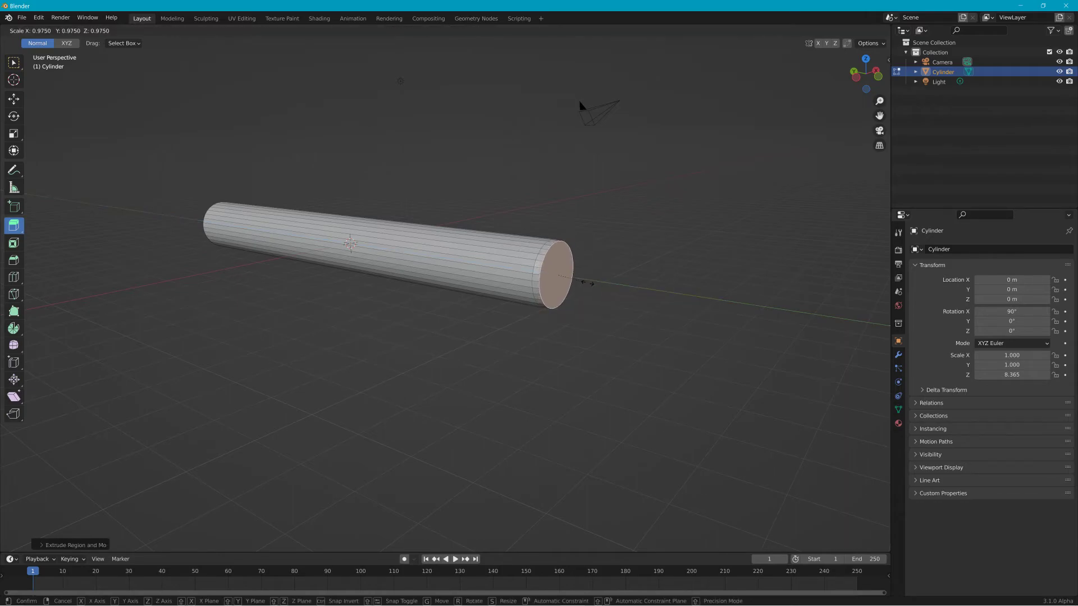
left_click(585, 283)
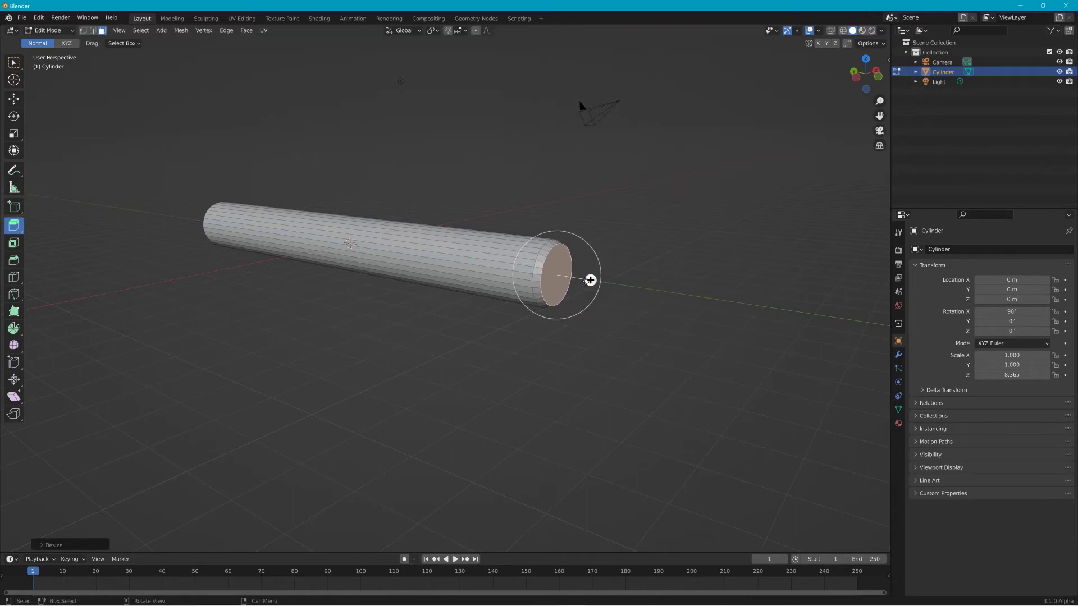
Try to round the cylinder's near end further by scaling its end face to about 0.91, extruding it slightly and scaling it again
left_click_drag(590, 280, 589, 279)
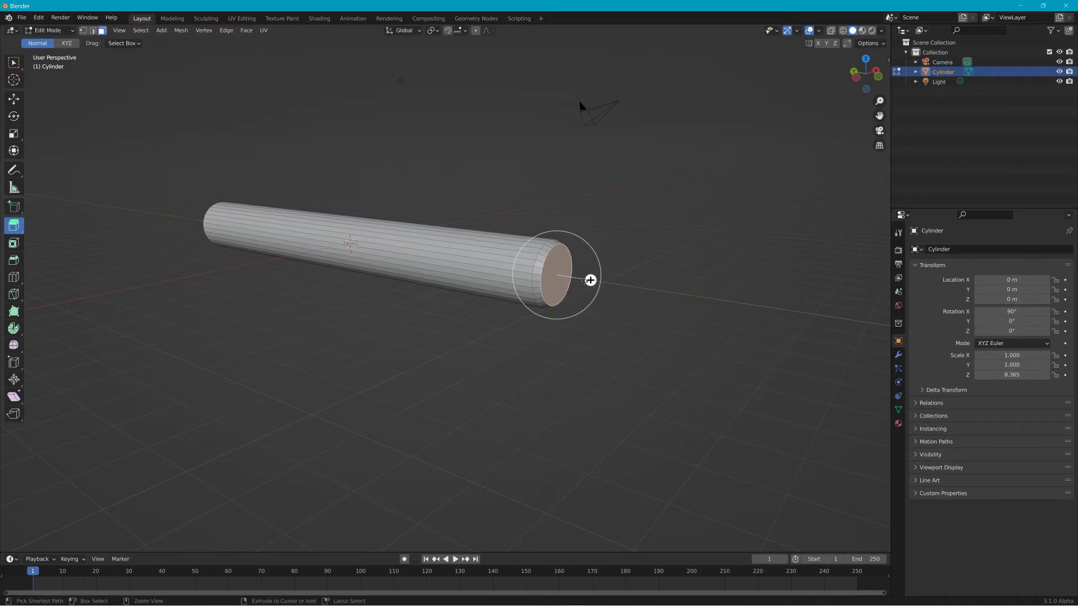
key("s")
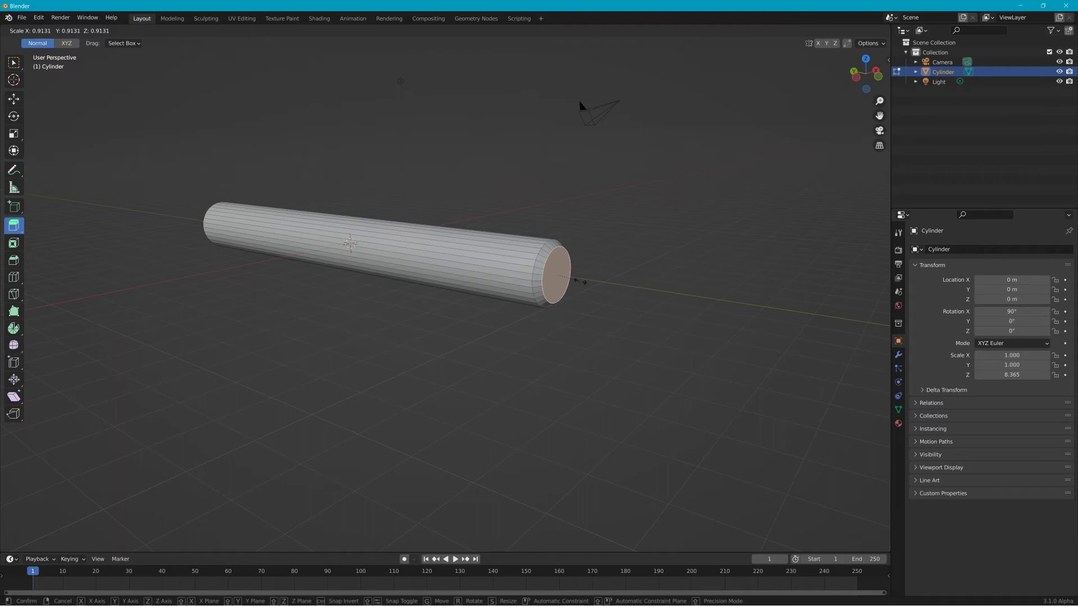
left_click(588, 280)
left_click_drag(589, 279, 592, 280)
key("s")
left_click(588, 280)
middle_click_drag(592, 280, 640, 276)
mouse_move(376, 249)
middle_mouse_down()
mouse_move(361, 243)
mouse_move(433, 245)
mouse_move(327, 241)
mouse_move(364, 241)
middle_mouse_up()
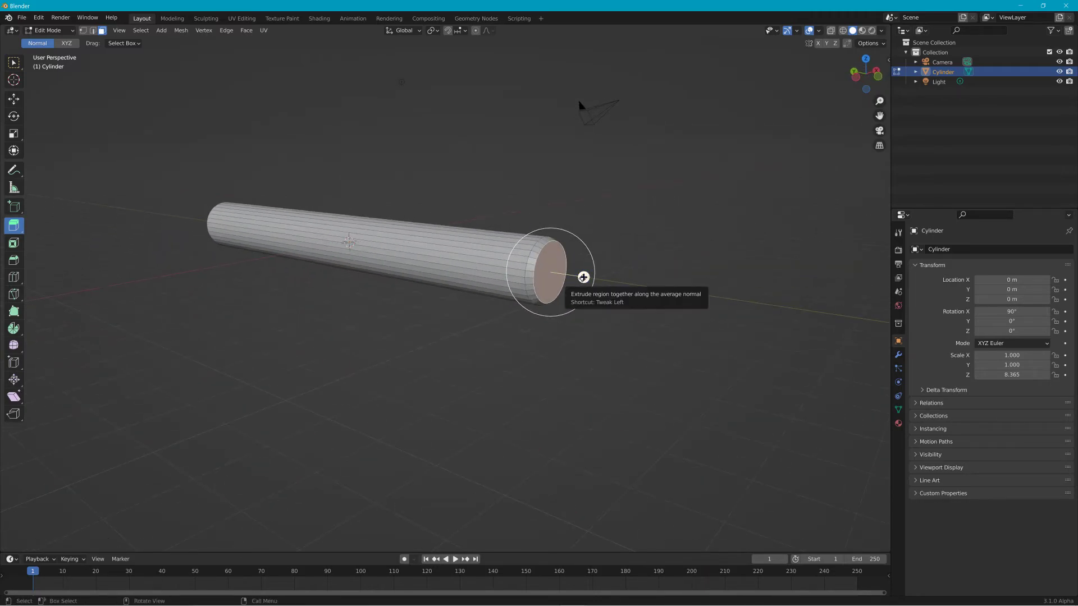
Scale the near end face down to about 0.96 and move it about 0.07 m along the global Y axis
key("s")
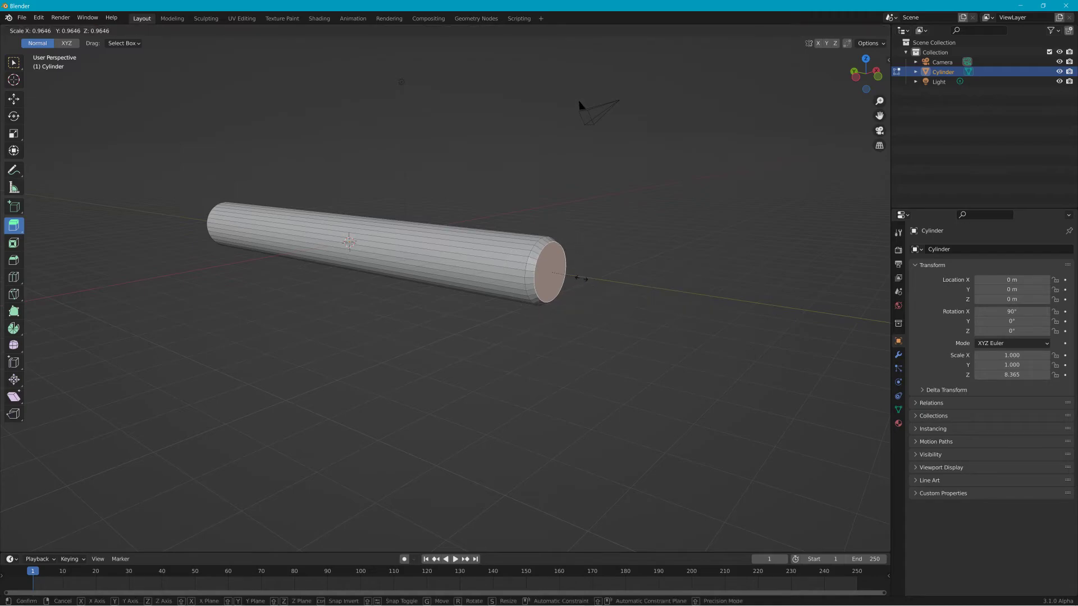
left_click(580, 278)
key("e")
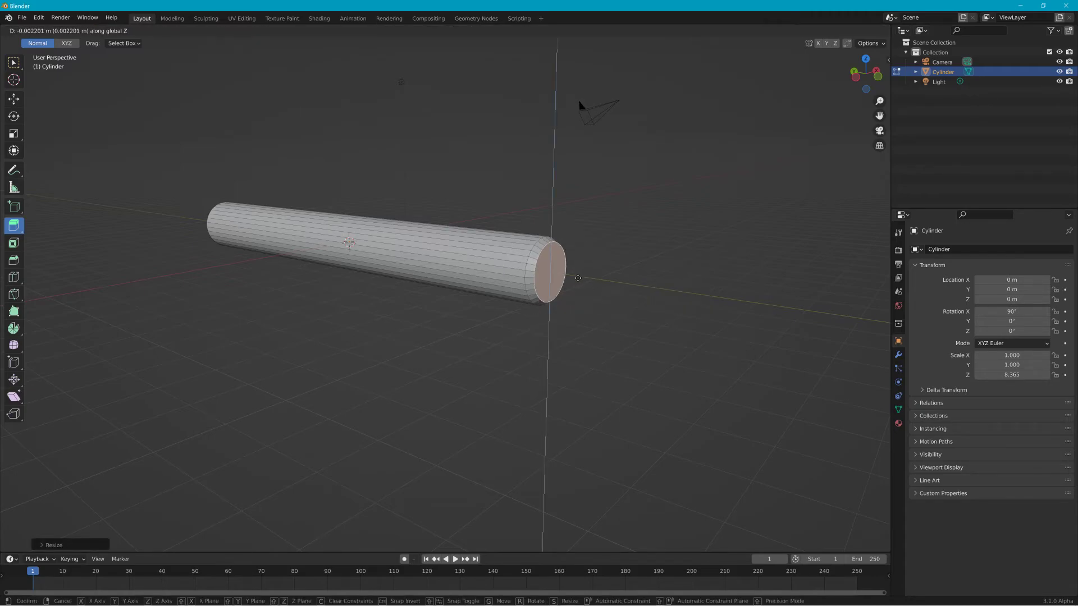
key("y")
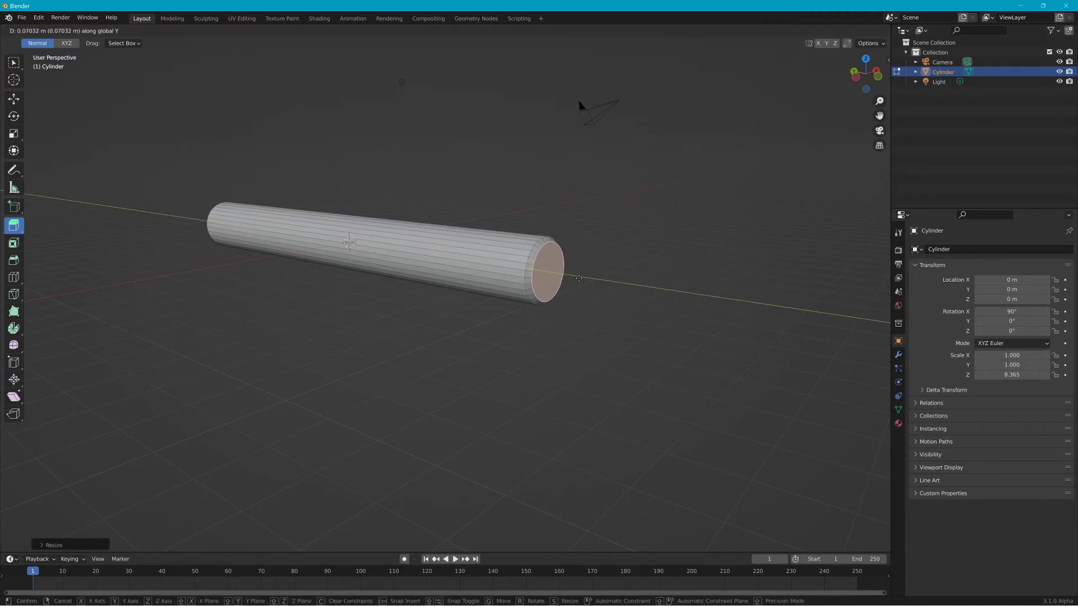
left_click(580, 278)
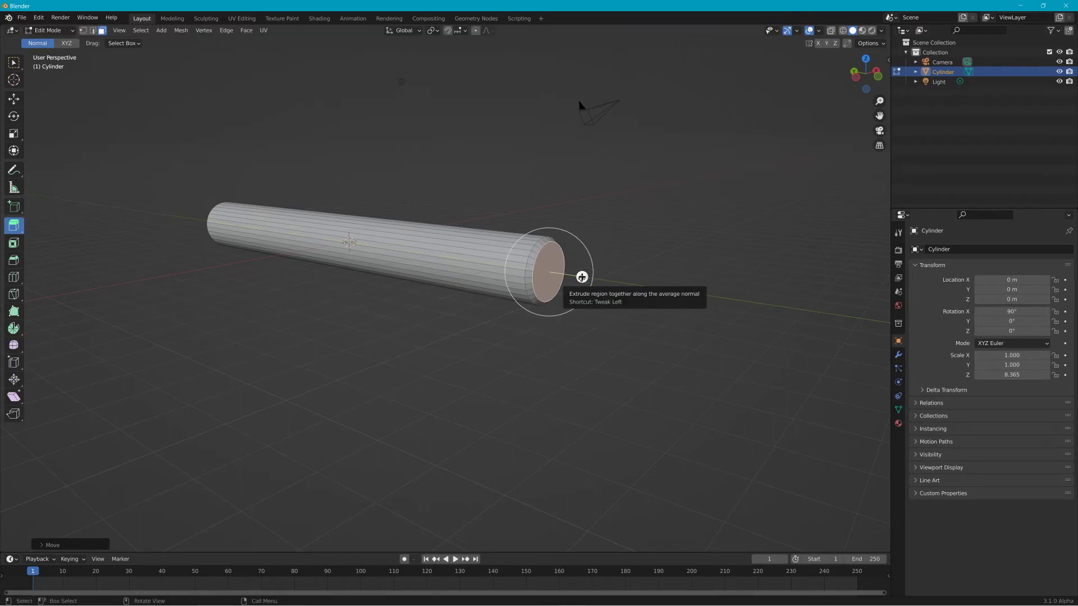
Extrude the same end face slightly outward, scale it to about 0.88, and enlarge it by about 1.05
left_click_drag(582, 276, 585, 280)
key("s")
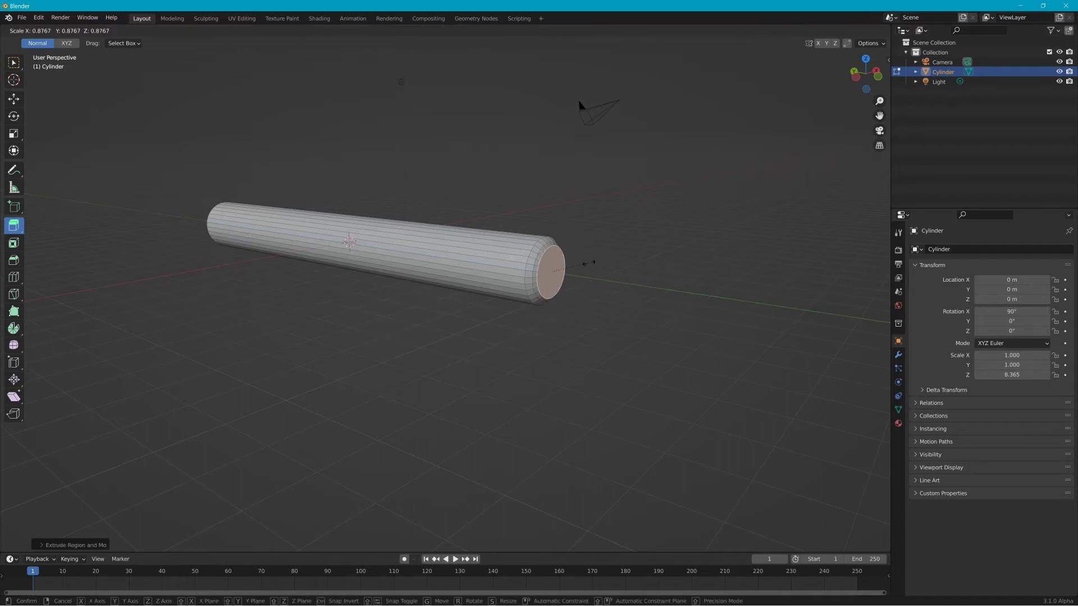
middle_click_drag(392, 261, 441, 250)
key("s")
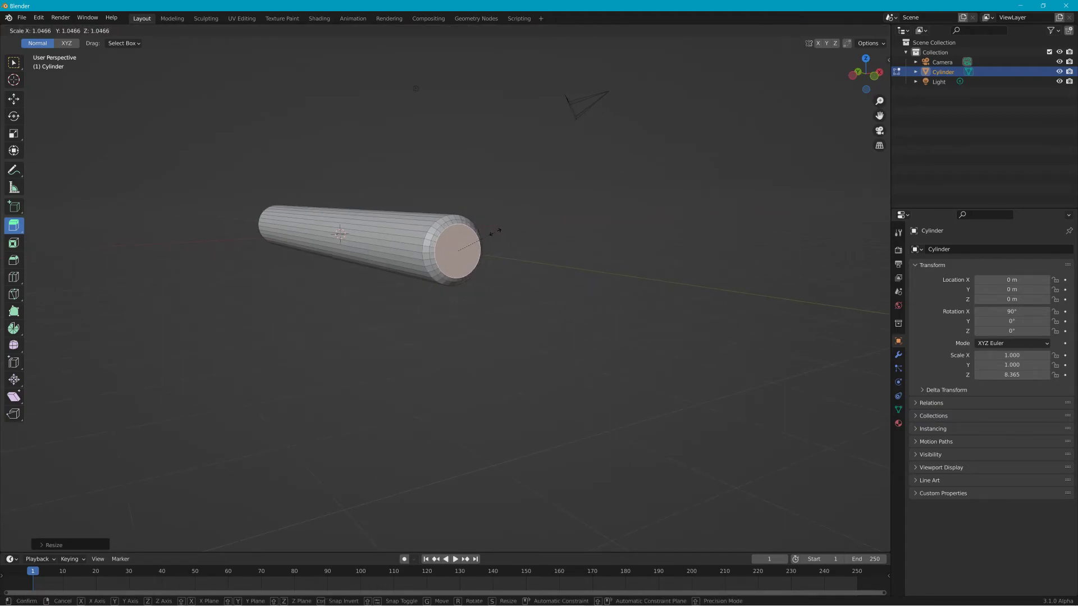
left_click(495, 232)
Select all the long side faces of the cylinder in X-ray view and separate them from the rounded ends into their own object
middle_click_drag(495, 232, 423, 254)
middle_click_drag(466, 190, 572, 190)
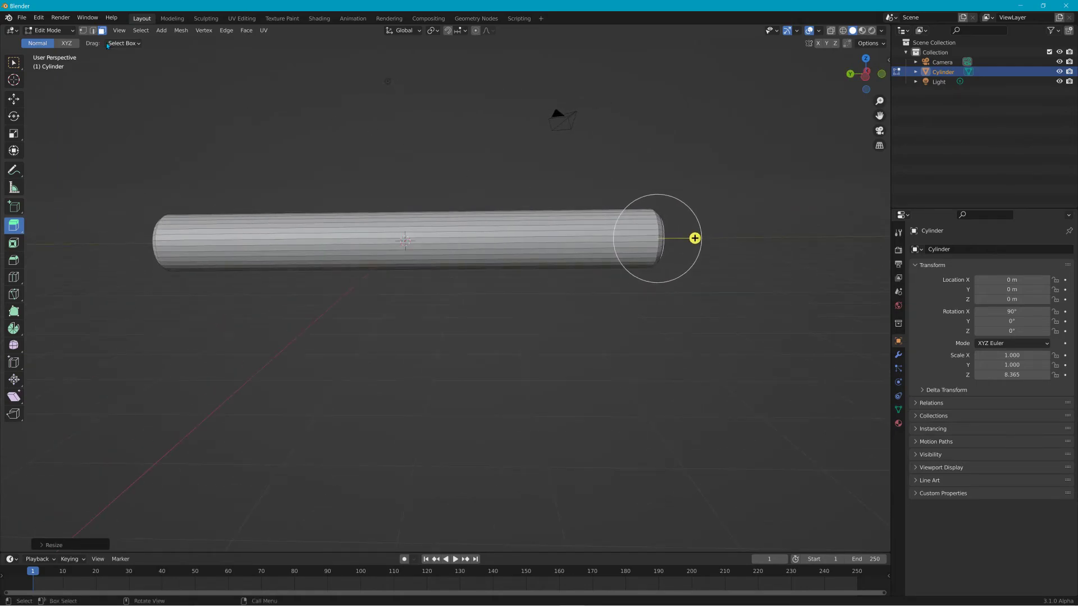
left_click(49, 30)
left_click_drag(328, 176, 466, 322)
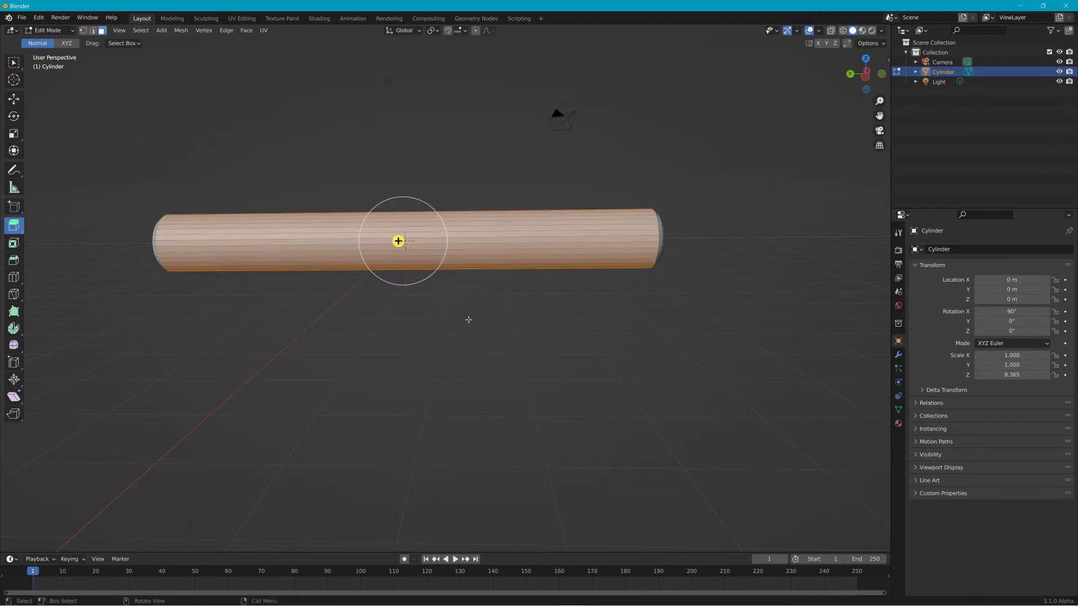
middle_click_drag(319, 182, 538, 187)
left_click(831, 30)
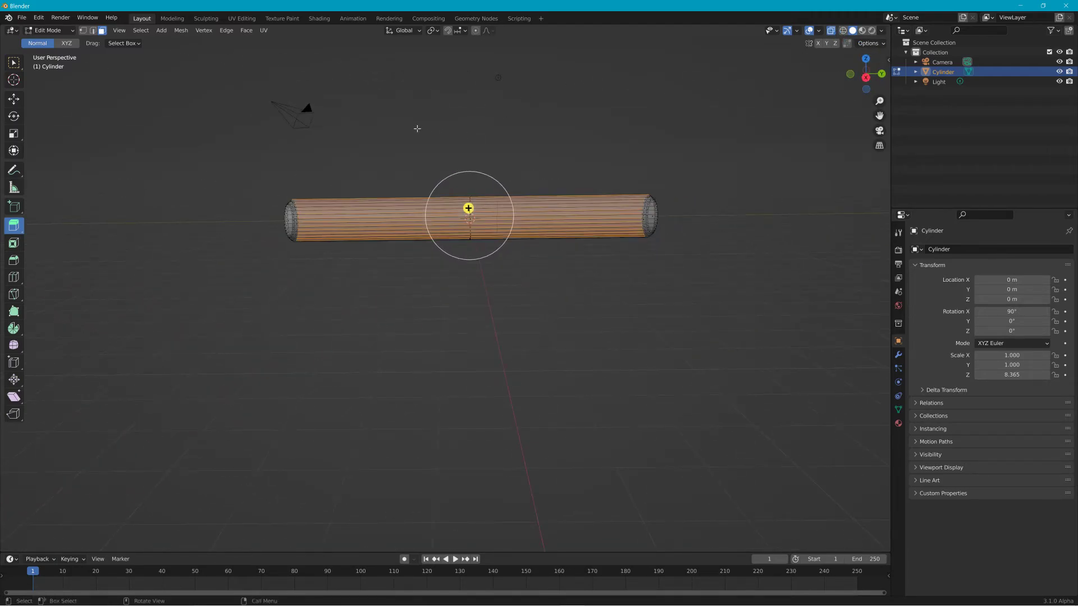
middle_click_drag(582, 284, 428, 200)
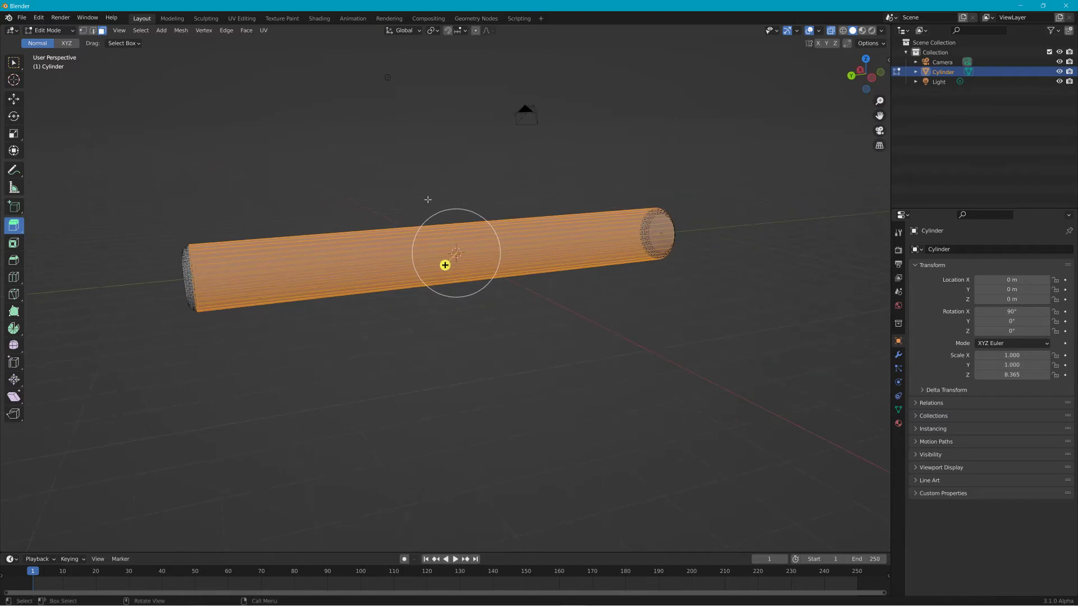
left_click(180, 31)
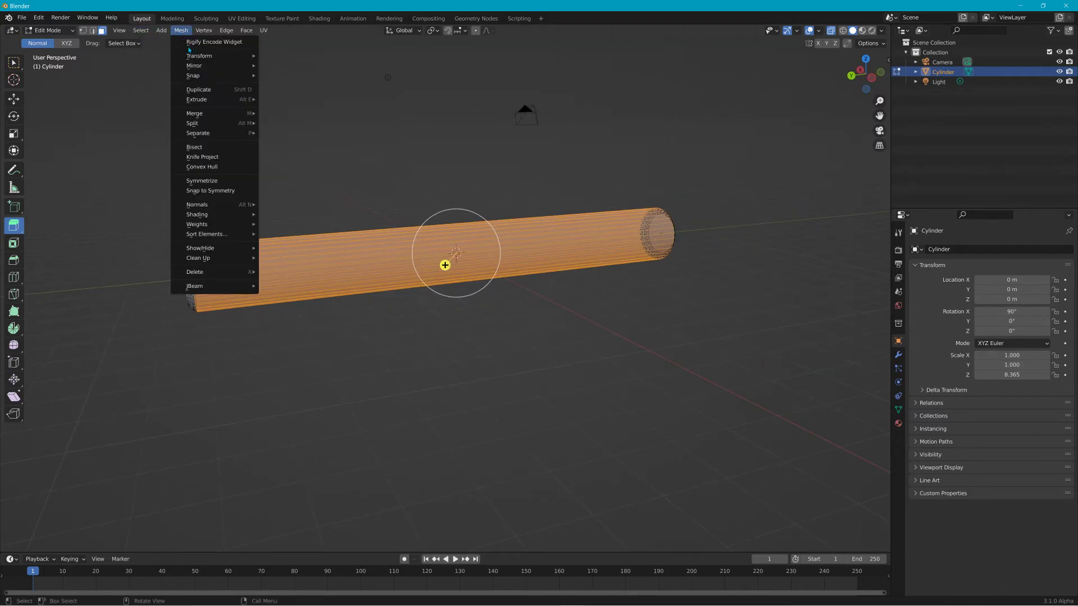
mouse_move(200, 140)
left_click(302, 133)
middle_click_drag(344, 159, 405, 156)
left_click(831, 30)
middle_click_drag(716, 156, 618, 160)
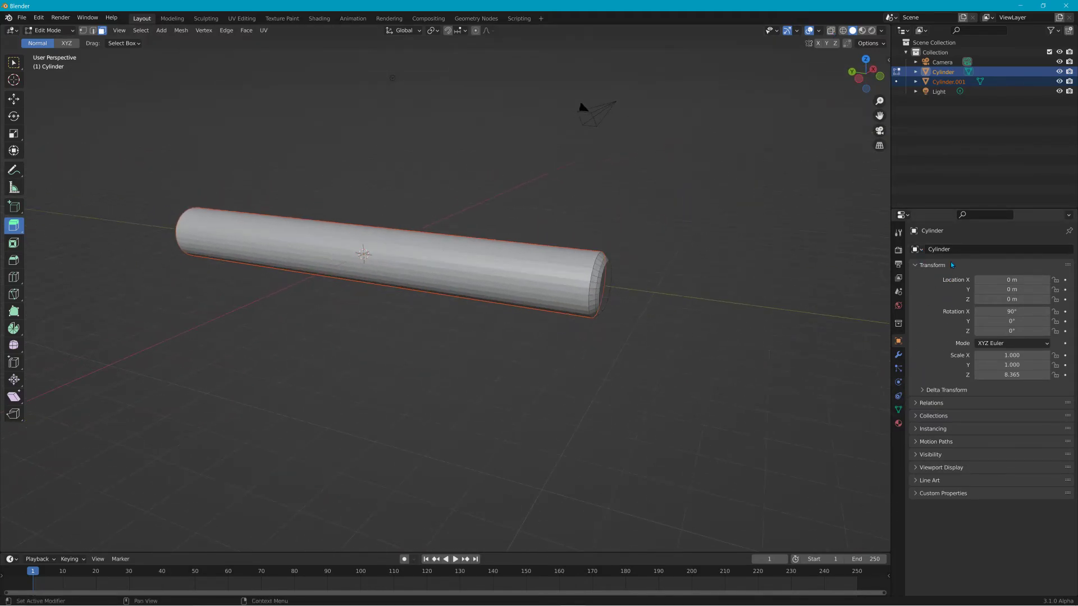
Switch to Object Mode and give the separated side surface a new material named tire
left_click(50, 30)
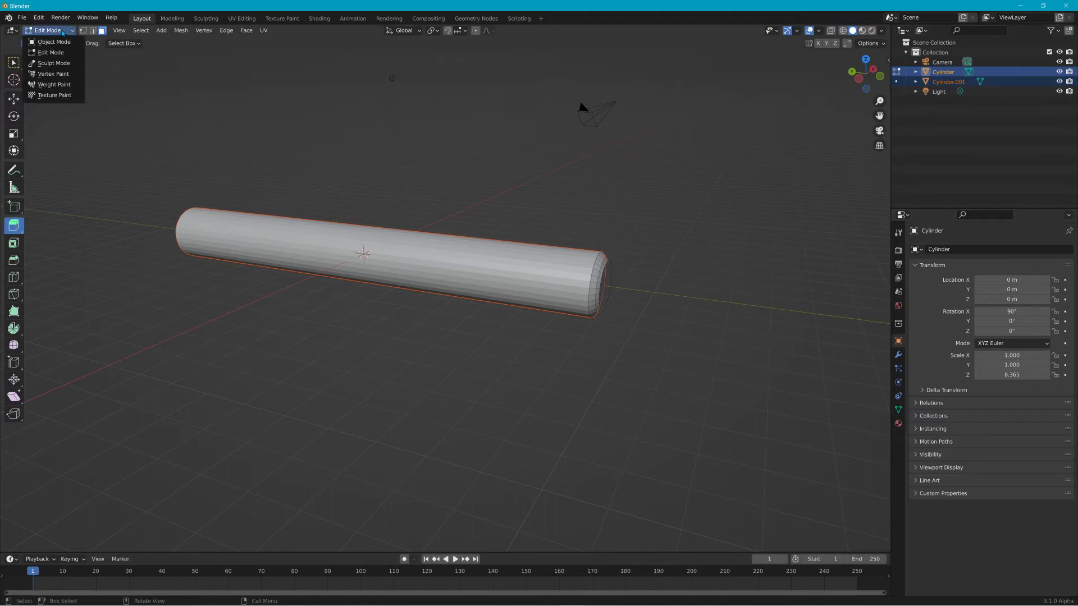
left_click(45, 37)
left_click(532, 267)
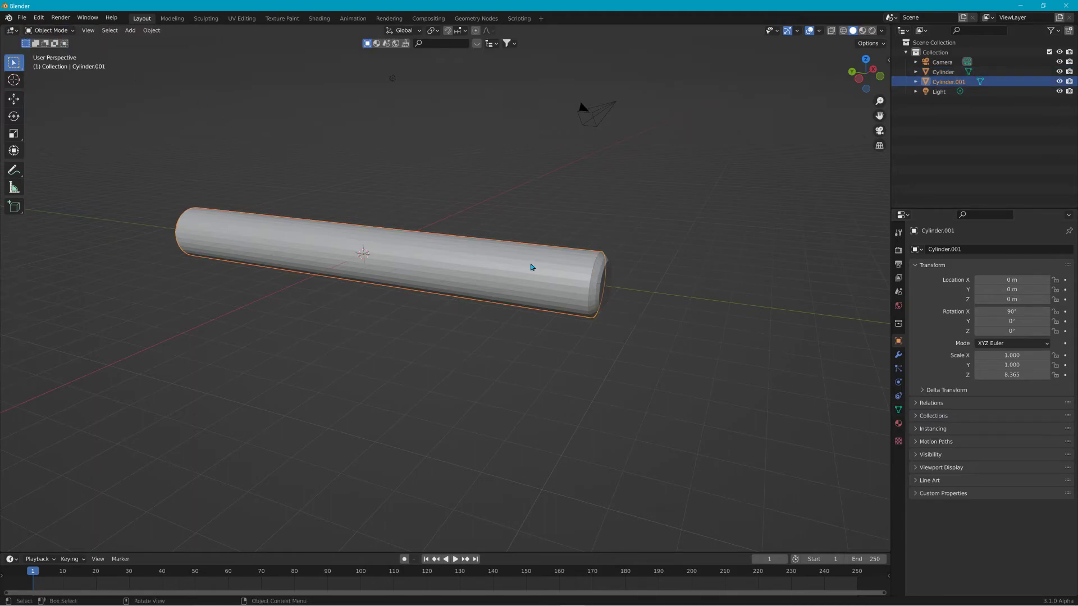
left_click(898, 424)
left_click(916, 290)
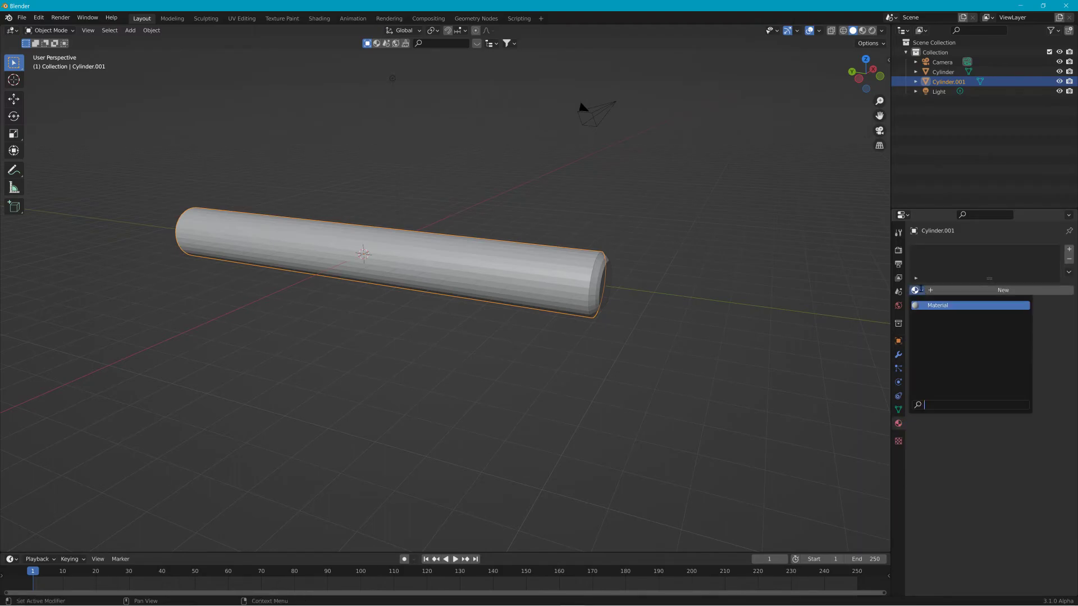
left_click(965, 290)
double_click(967, 287)
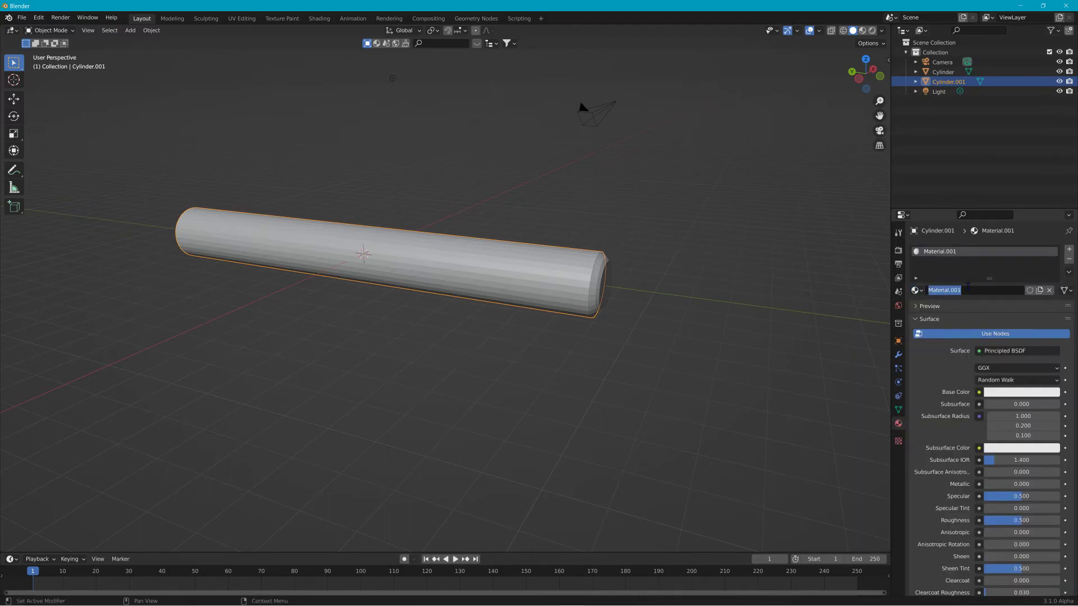
type("tire")
key("Return")
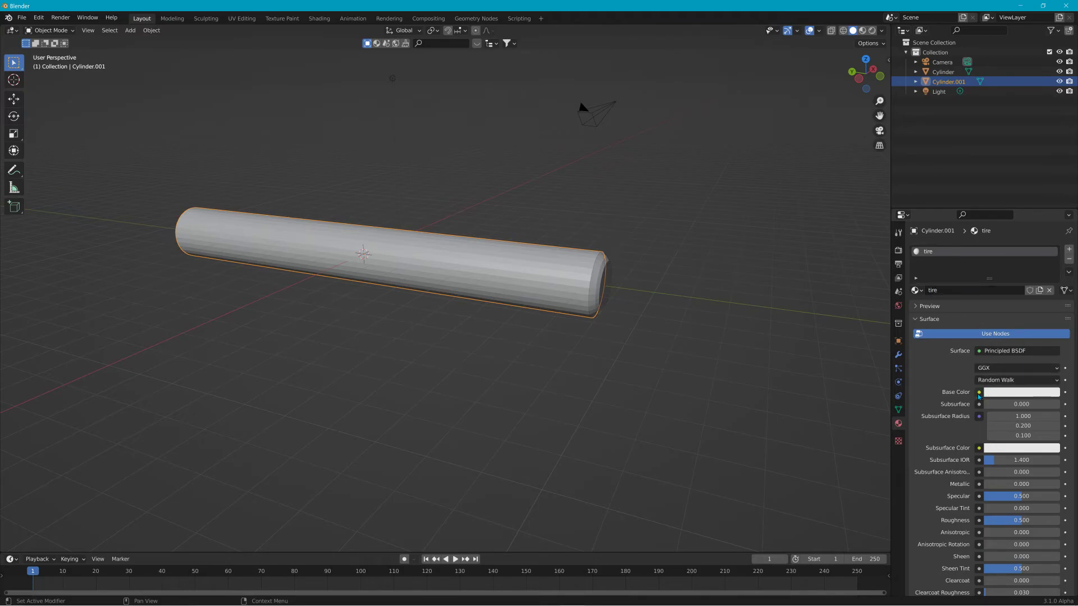
Look up the material names in the tire2 folder's main.materials.json, and rename the side surface's material in Blender as tire_d
key("alt+Tab")
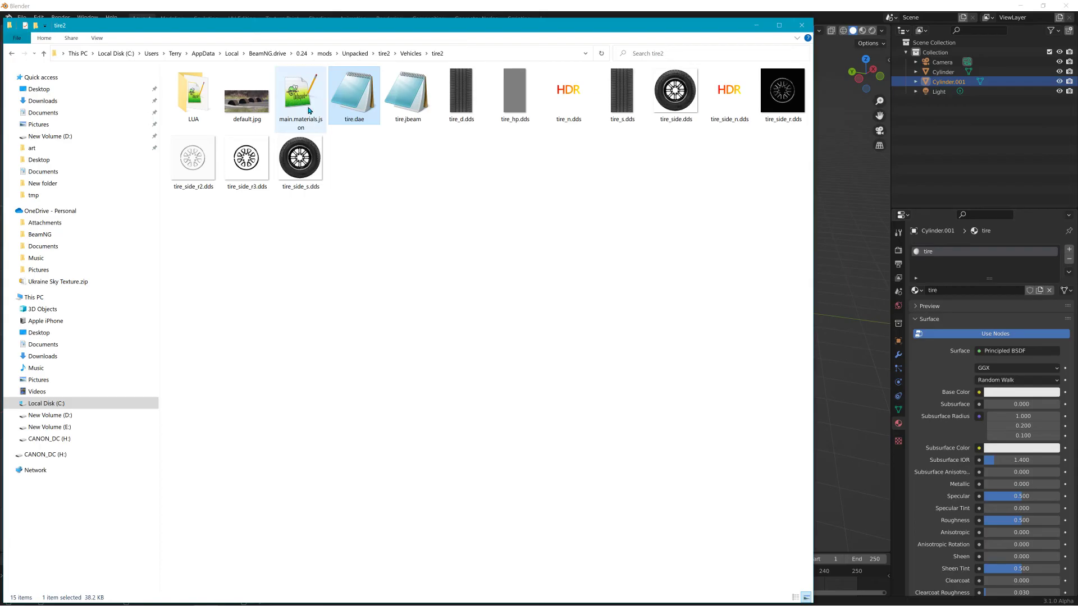
double_click(309, 112)
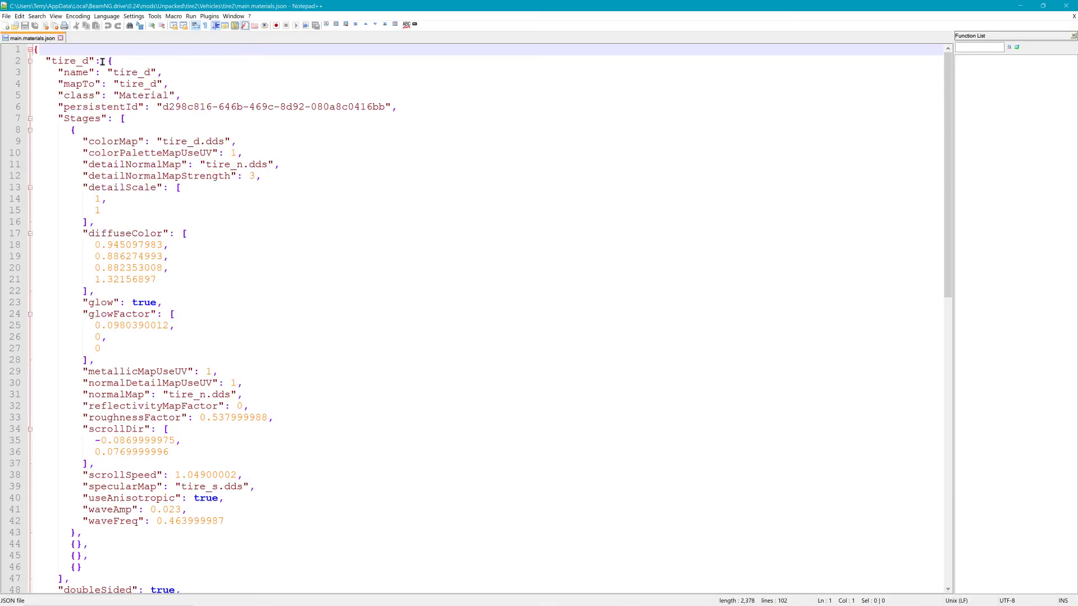
scroll(414, 168, "down", 3)
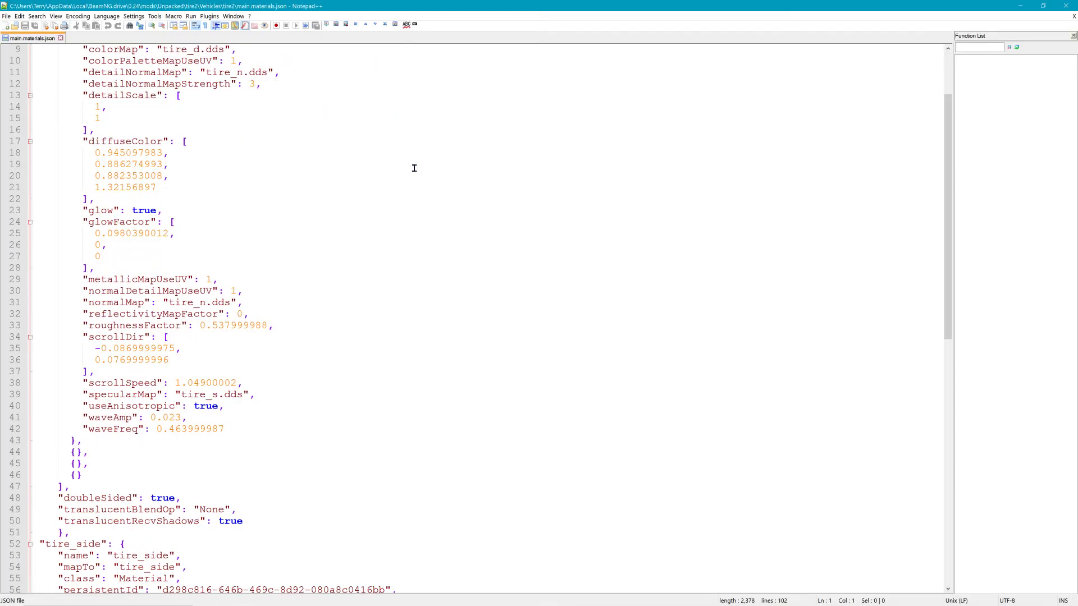
key("alt+Tab")
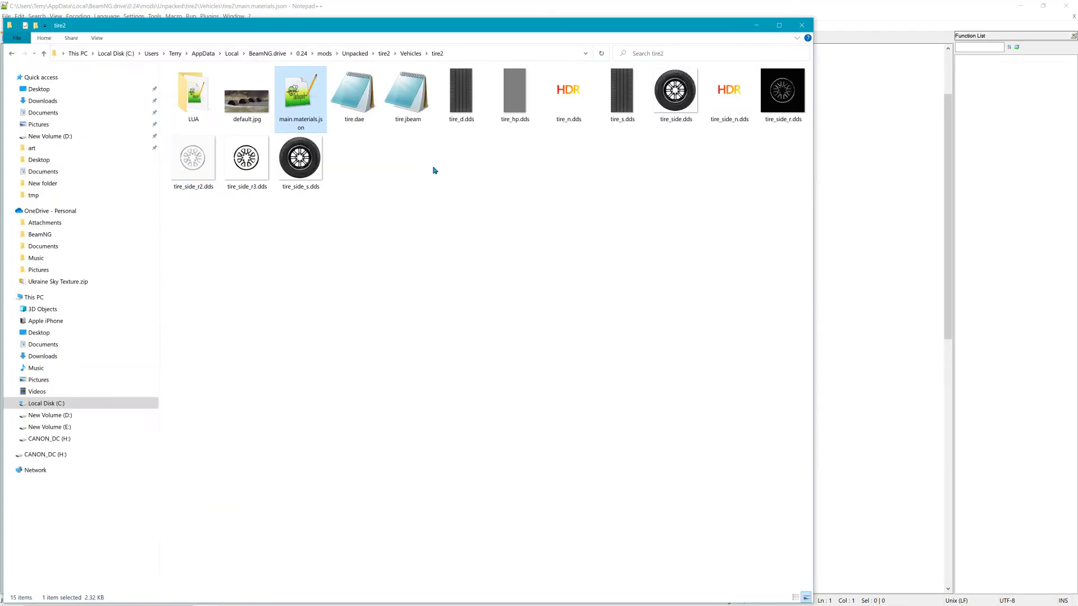
key("alt+Tab")
key("alt+Tab")
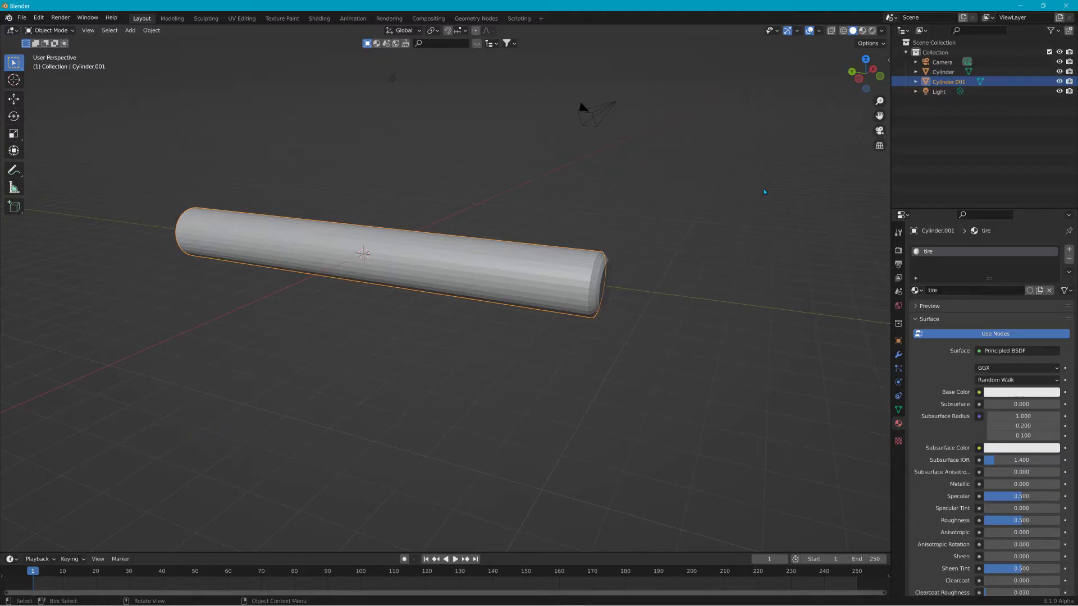
left_click(949, 292)
type("_d")
Set the tire_d material's base color to an Image Texture and open the image file browser
left_click(978, 391)
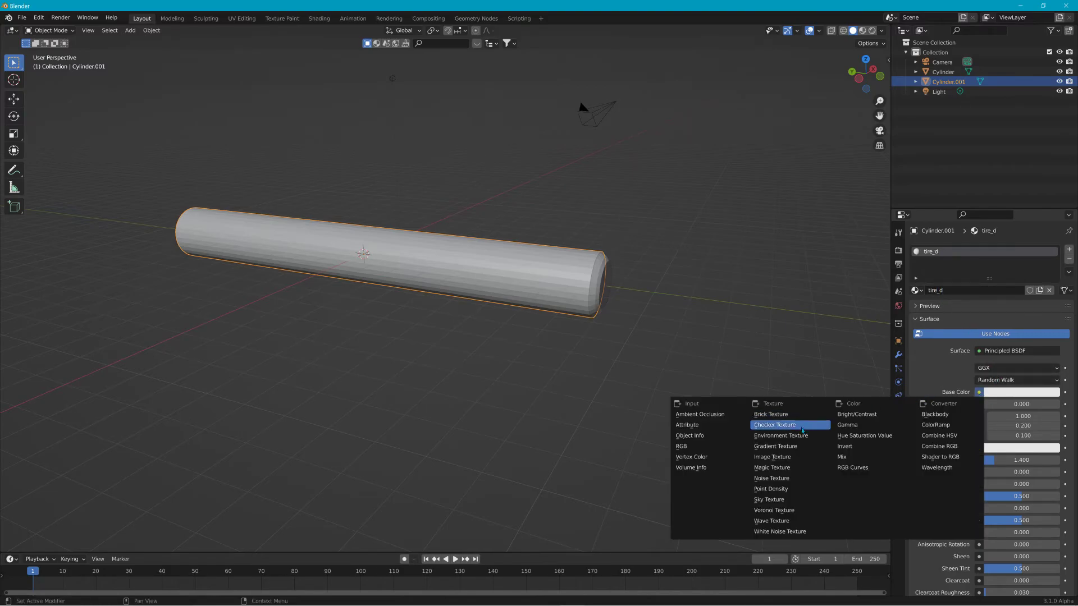
left_click(783, 456)
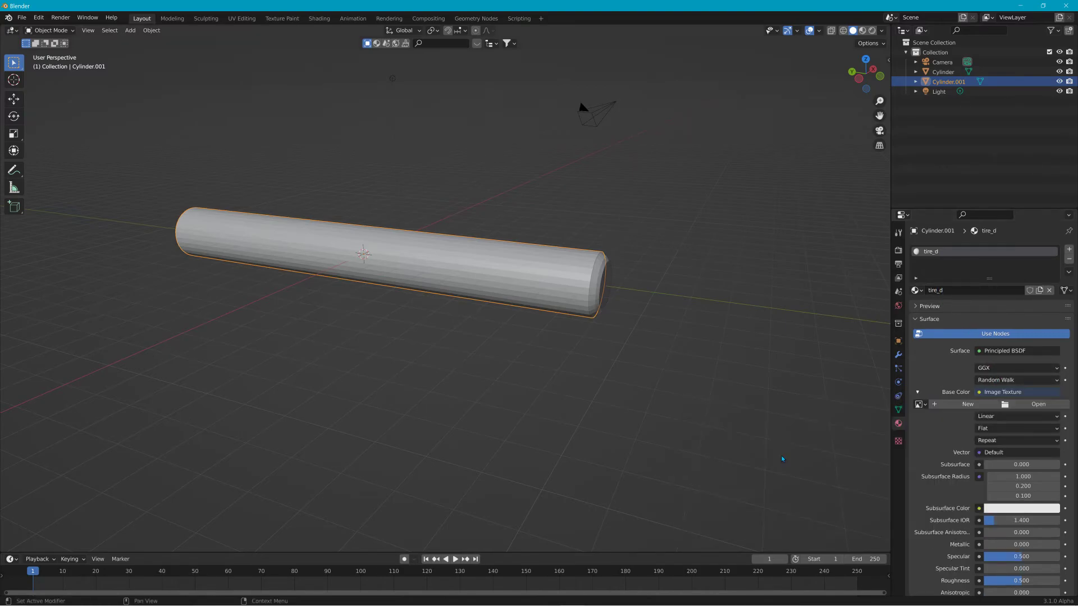
left_click(1018, 406)
Browse to the BeamNG.drive 0.24 folder in the image file browser
left_click(312, 259)
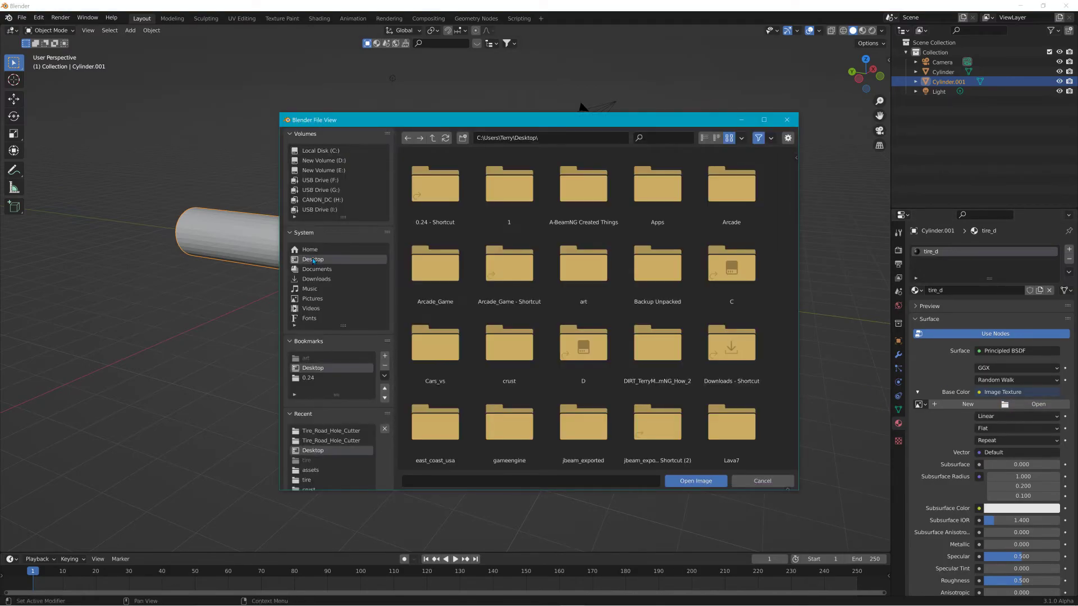
left_click(321, 431)
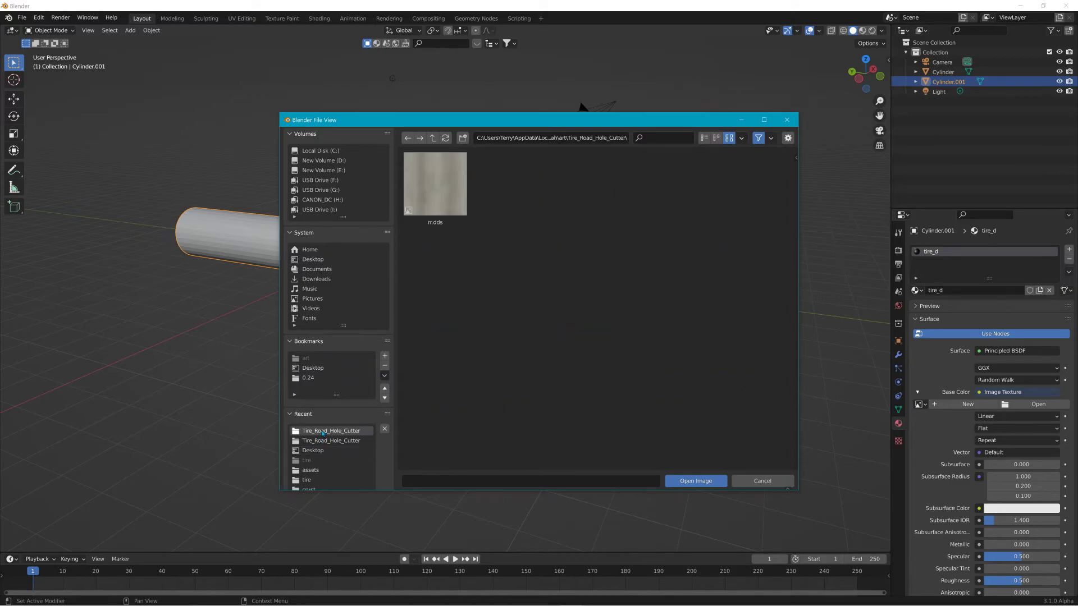
left_click(432, 138)
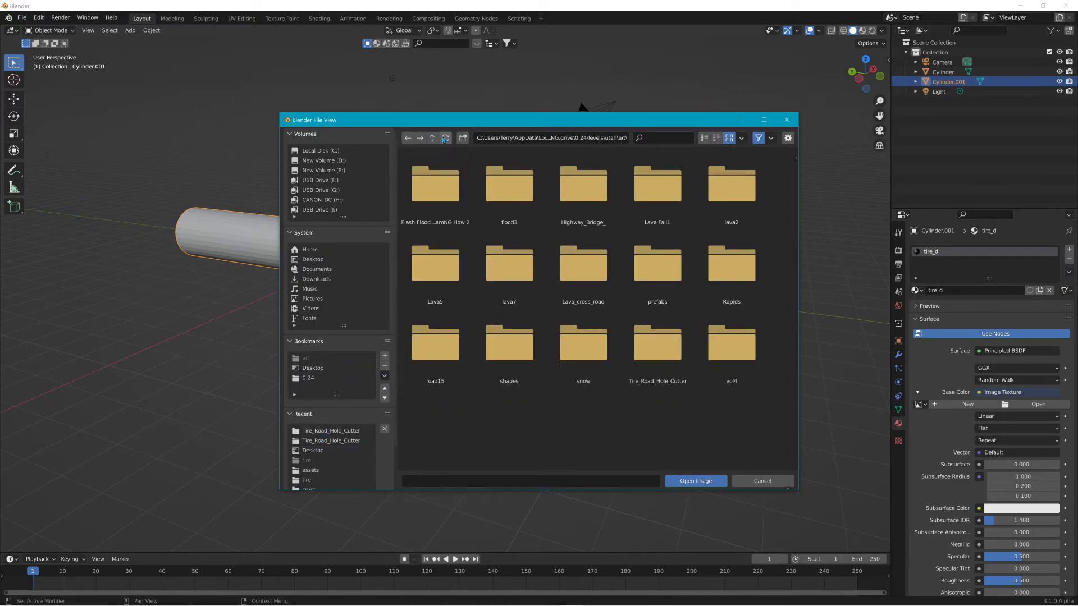
left_click(443, 140)
left_click(433, 138)
left_click(433, 138)
left_click(433, 138)
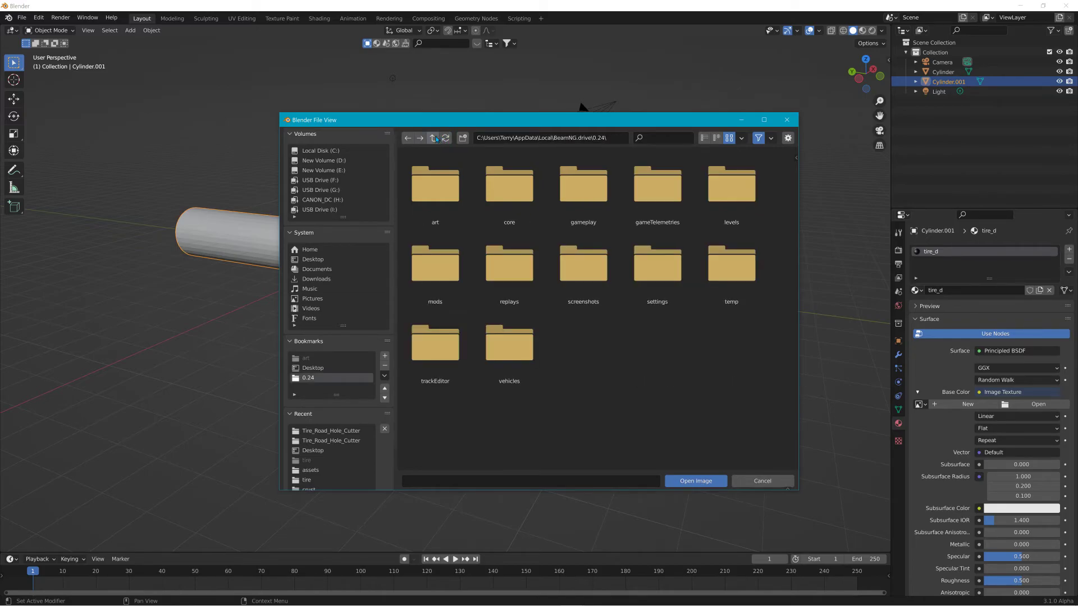
Load tire_d.dds from mods\Unpacked\tire2\Vehicles\tire2 as the base color image, and show the viewport in Material Preview shading
double_click(457, 264)
double_click(438, 200)
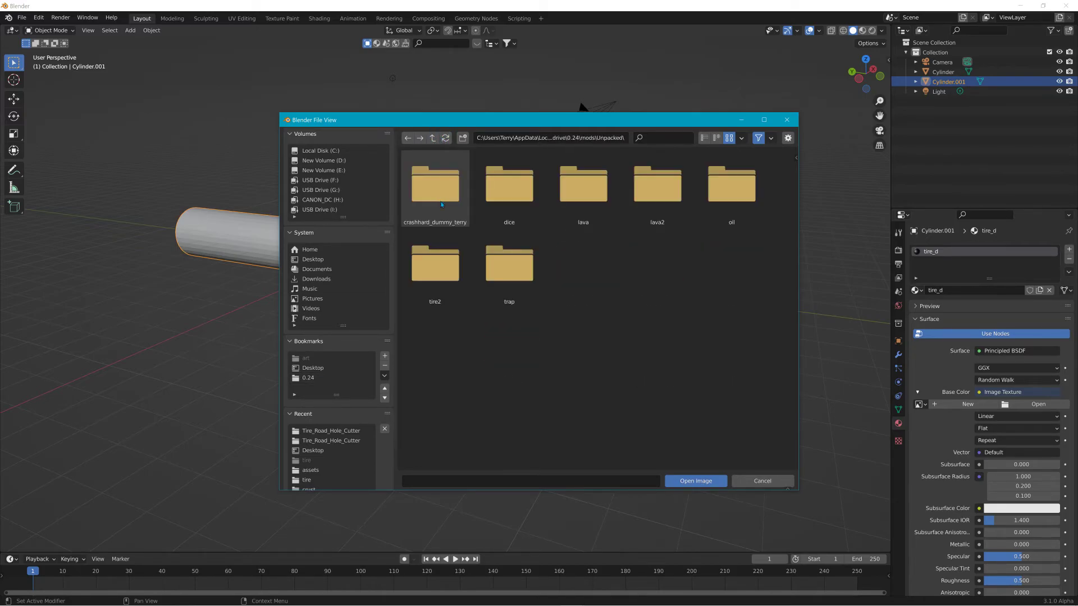
double_click(435, 263)
double_click(435, 186)
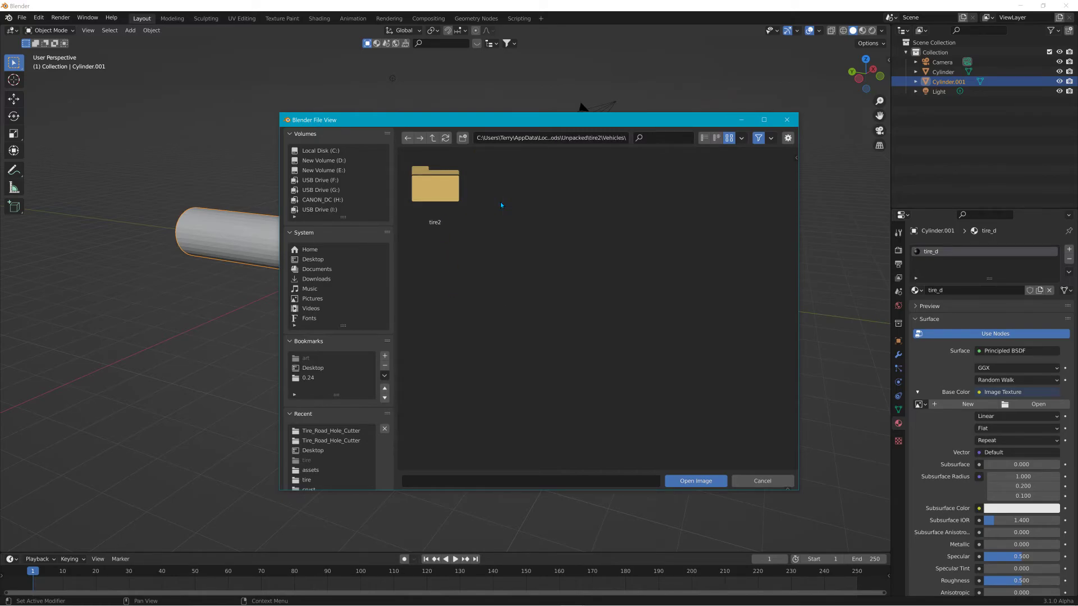
double_click(435, 186)
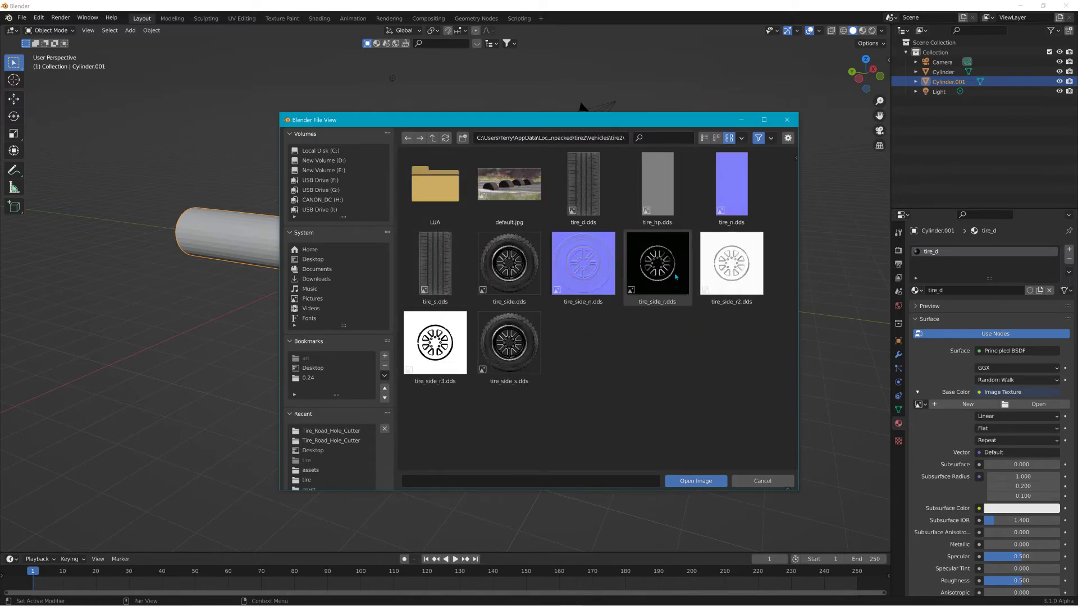
left_click(592, 191)
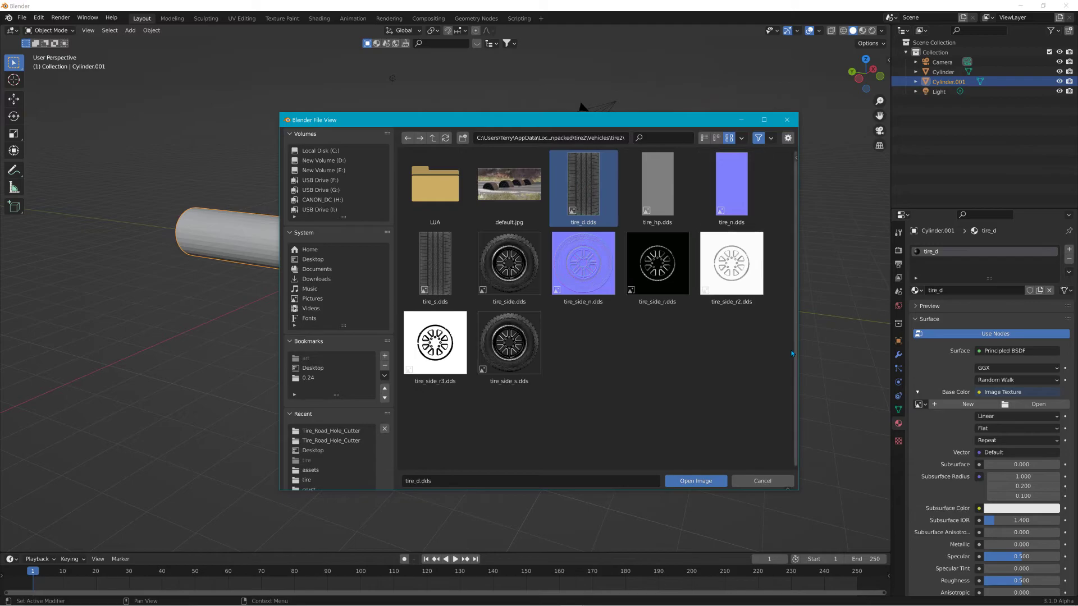
left_click(695, 481)
left_click(862, 30)
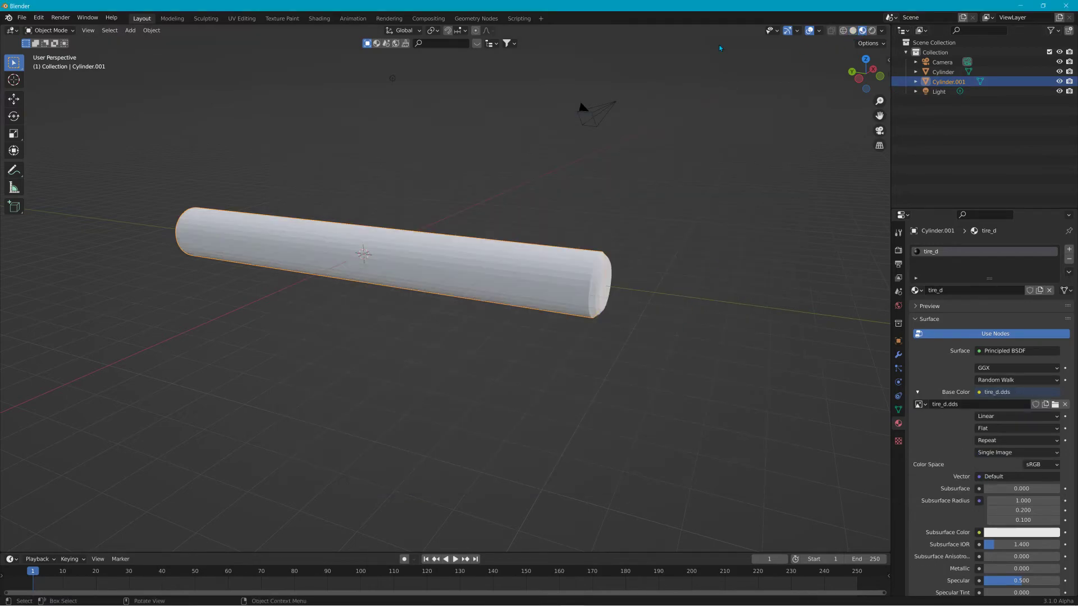
mouse_move(348, 107)
middle_mouse_down()
mouse_move(323, 104)
mouse_move(344, 107)
middle_mouse_up()
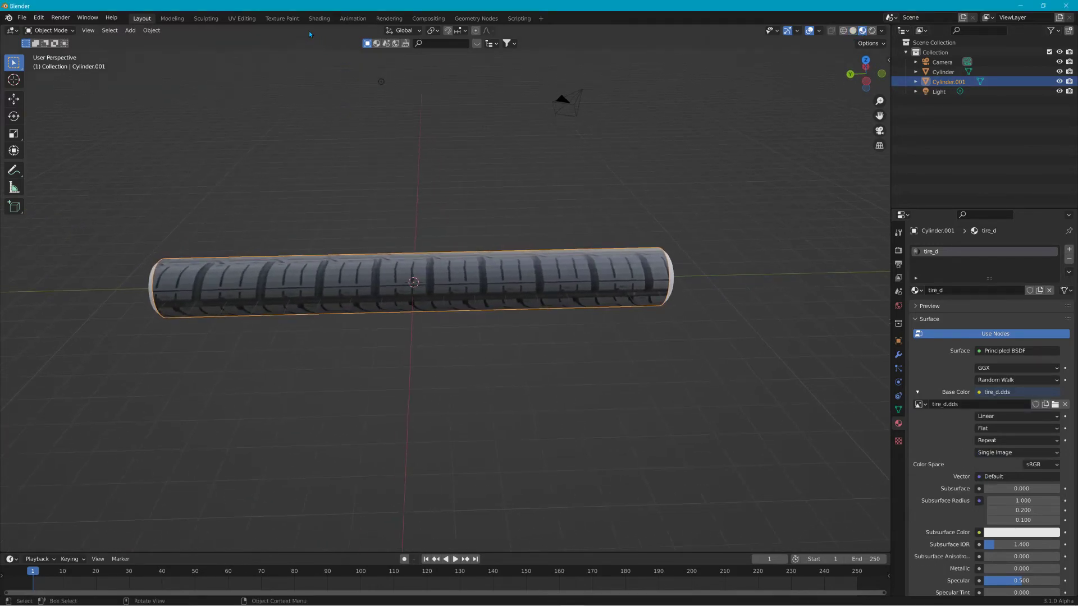
Open the side surface in the UV Editing workspace, select all its UVs, and show the textured material in the 3D view
left_click(238, 18)
scroll(607, 268, "down", 2)
left_click_drag(566, 258, 661, 351)
middle_click_drag(762, 144, 708, 153)
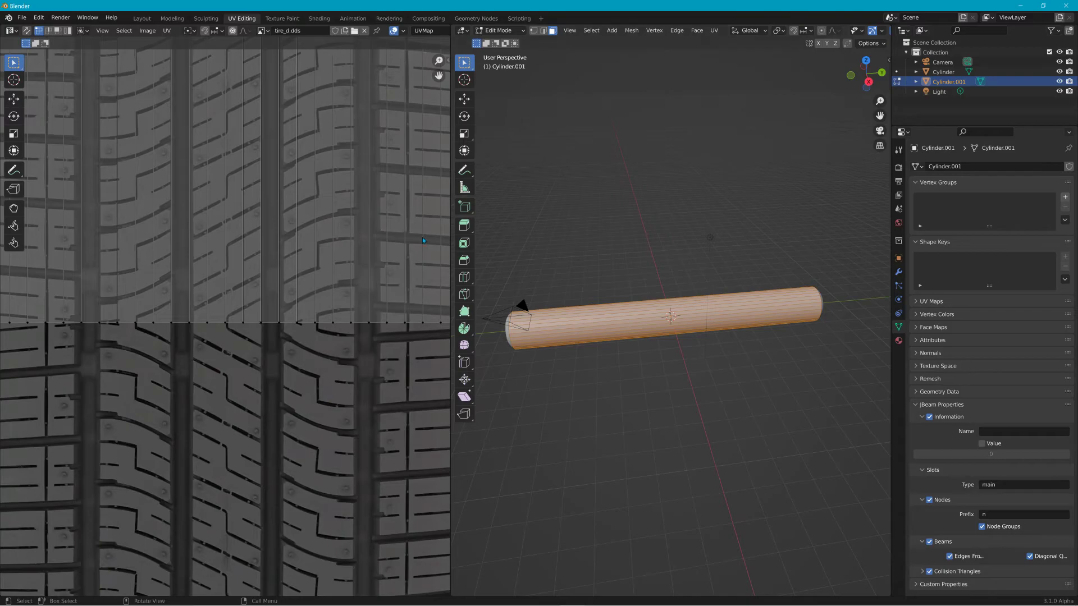
scroll(378, 235, "down", 5)
left_click_drag(101, 118, 363, 374)
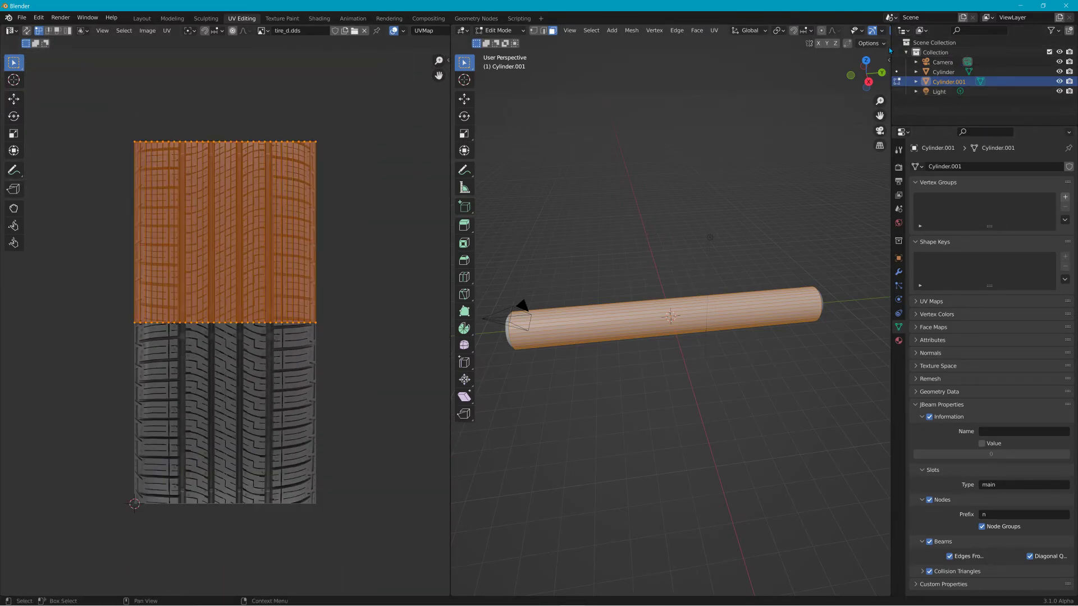
left_click_drag(890, 49, 954, 47)
left_click(947, 30)
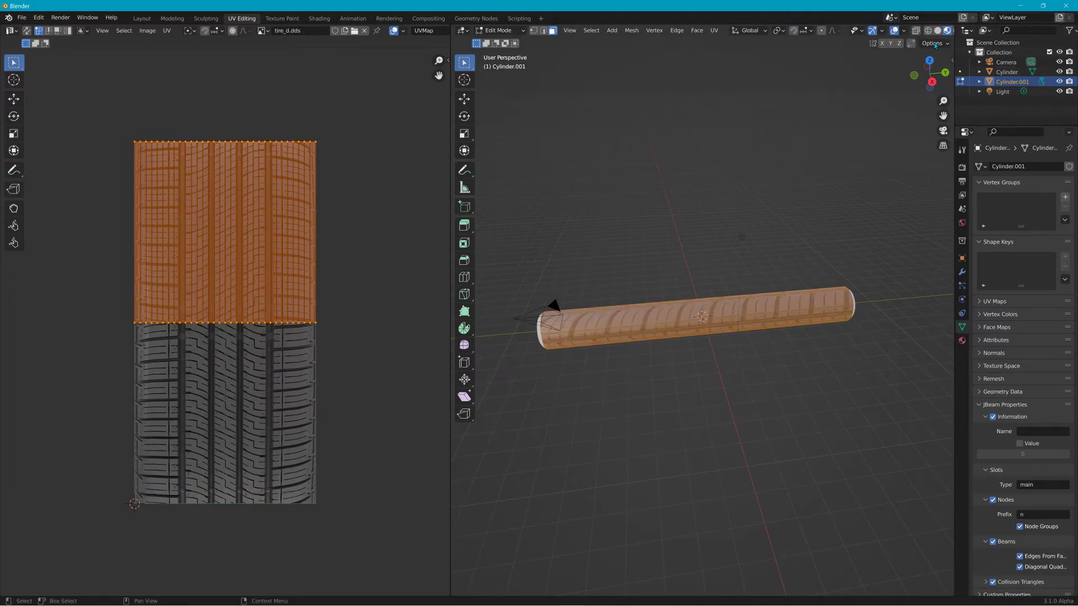
Rotate the side surface's UVs by 90 degrees and stretch them along X to several times their width
key("r")
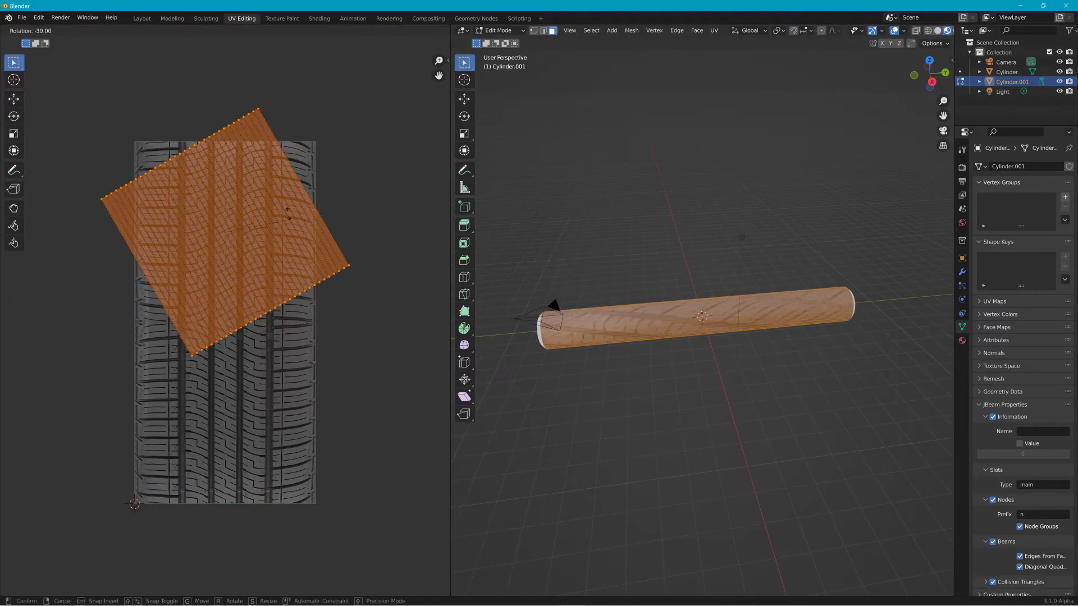
left_click(250, 173)
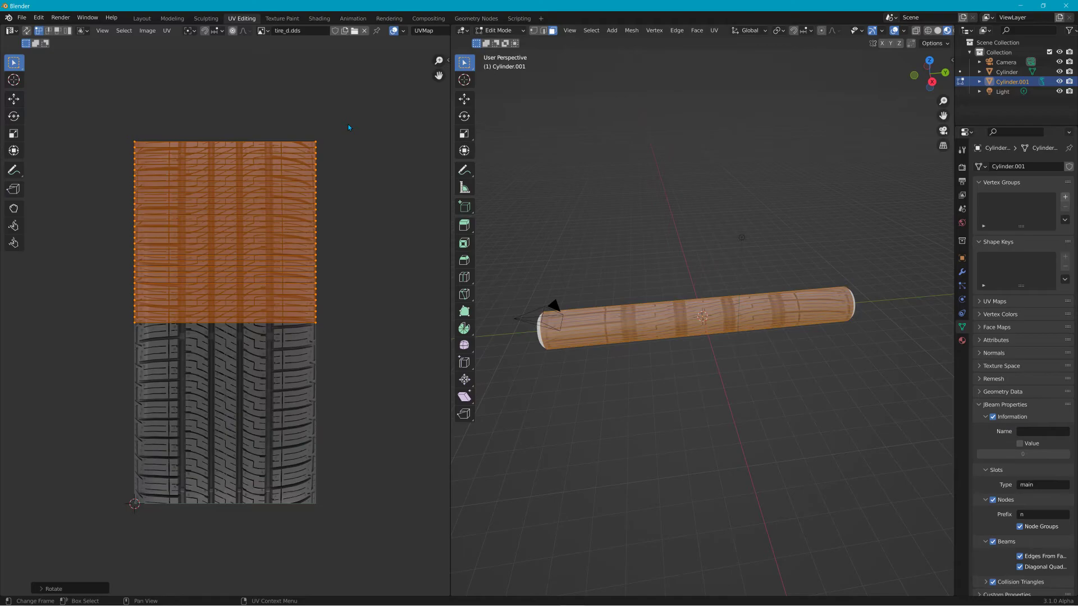
key("s")
key("x")
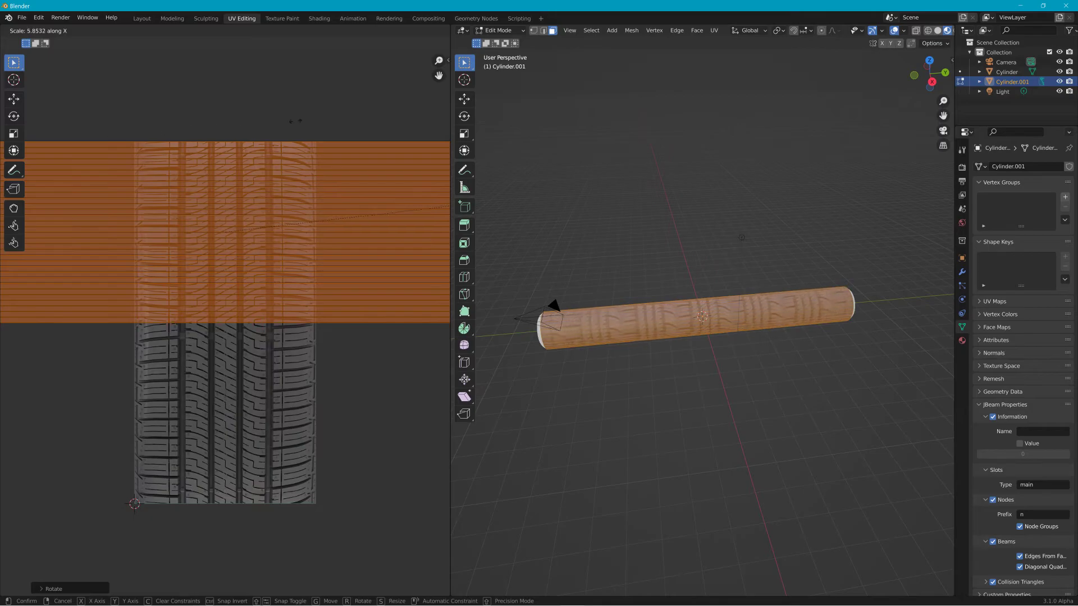
left_click(105, 101)
scroll(700, 244, "up", 4)
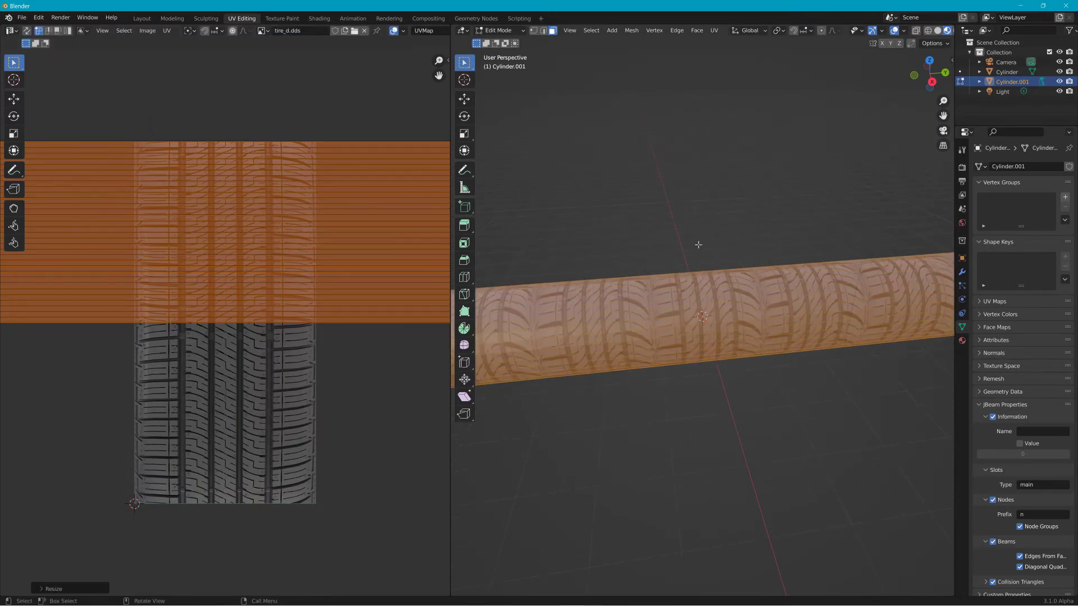
middle_click_drag(657, 246, 601, 238)
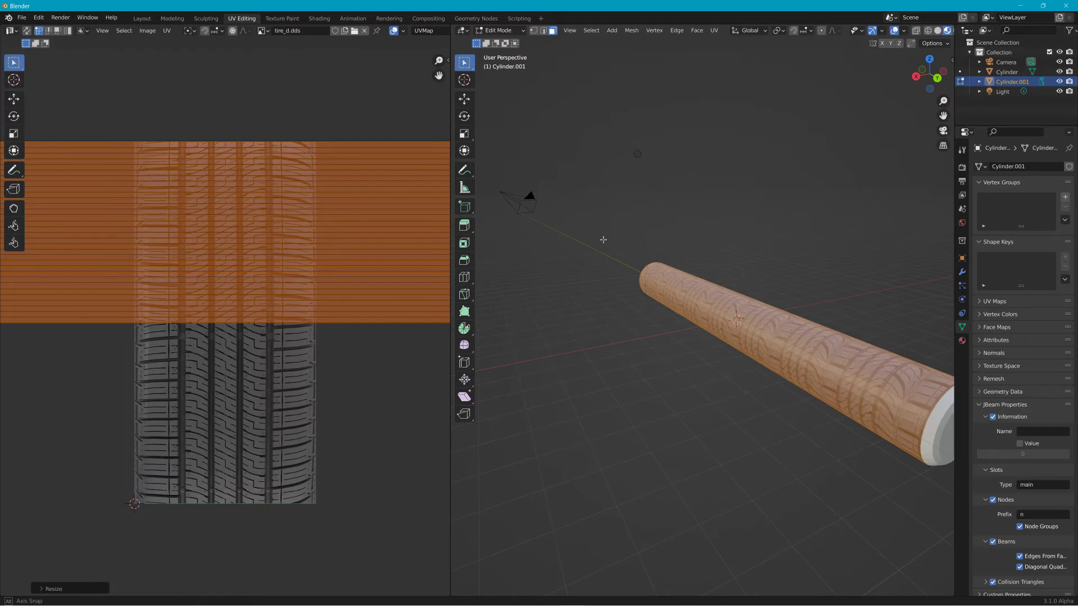
middle_click_drag(675, 254, 631, 244)
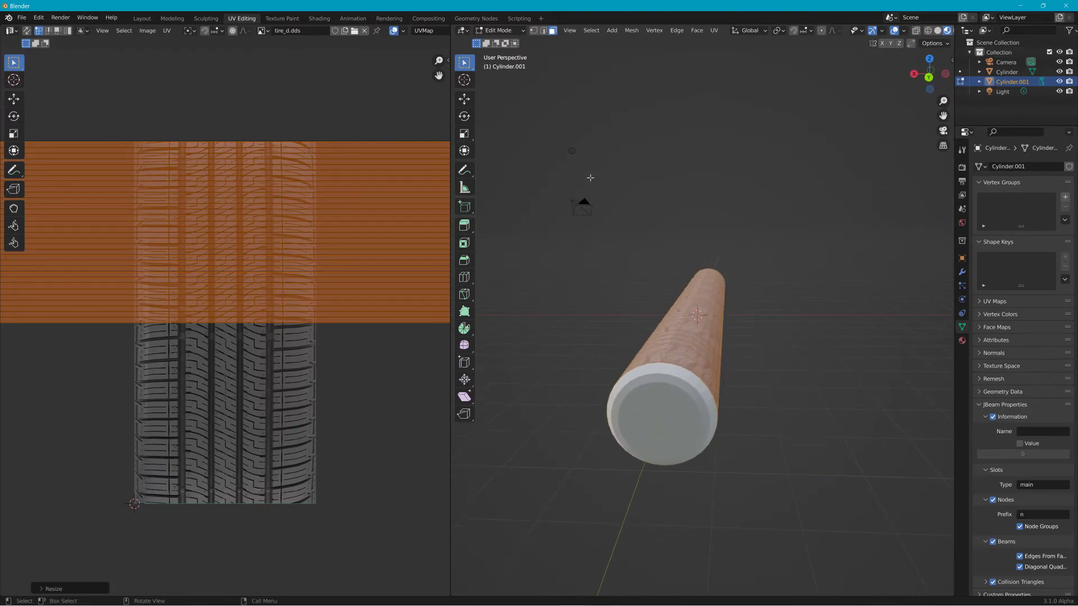
Return to the Layout workspace, select the cylinder's end caps, and give them a new material named tire_side
left_click(142, 20)
middle_click_drag(320, 230, 349, 298)
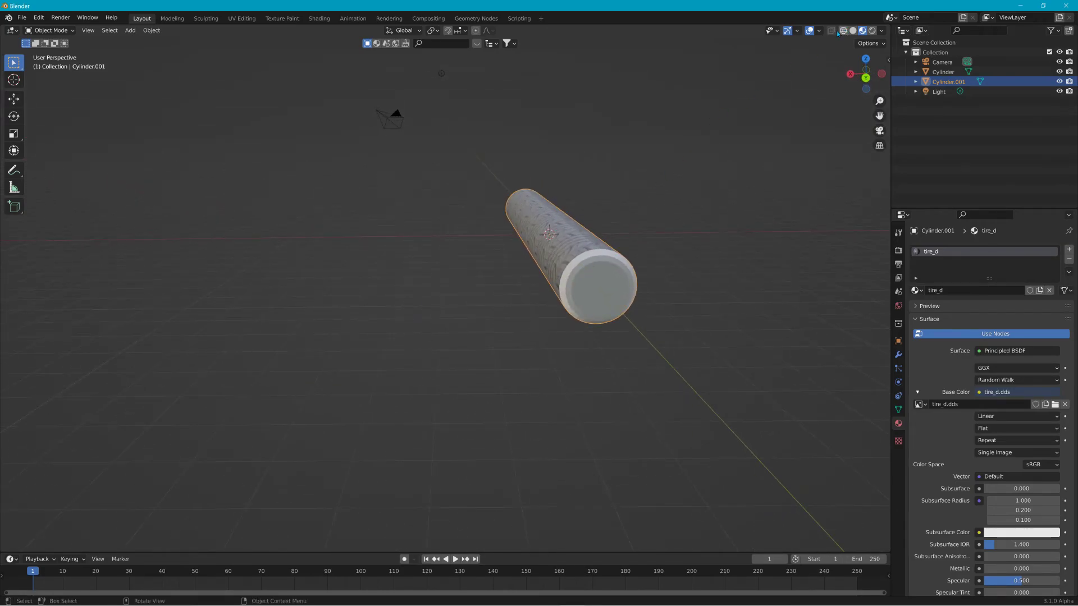
left_click(587, 275)
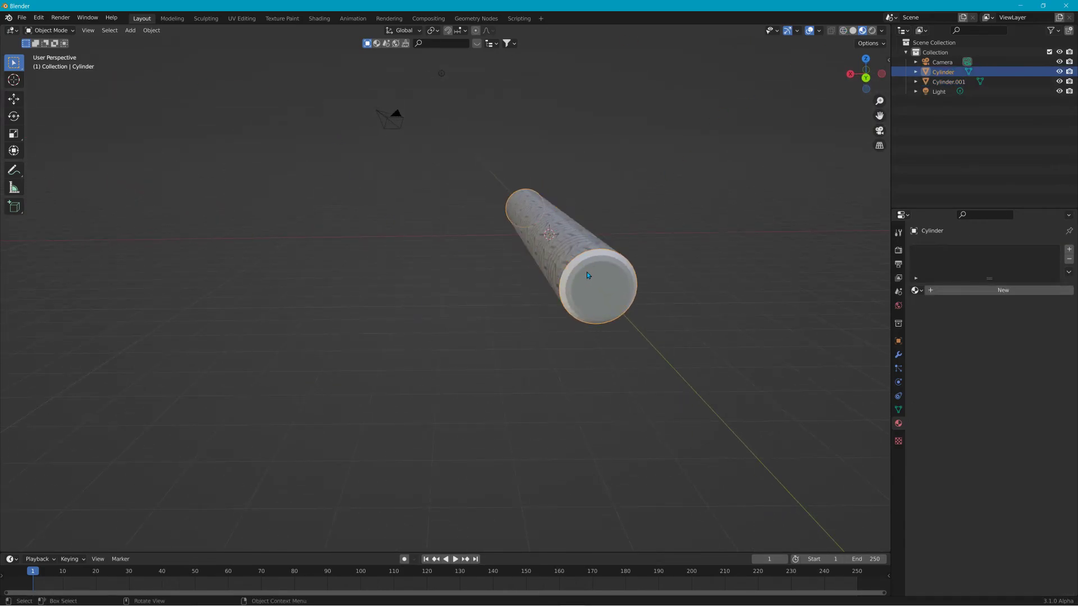
middle_click_drag(682, 288, 672, 281)
left_click(988, 290)
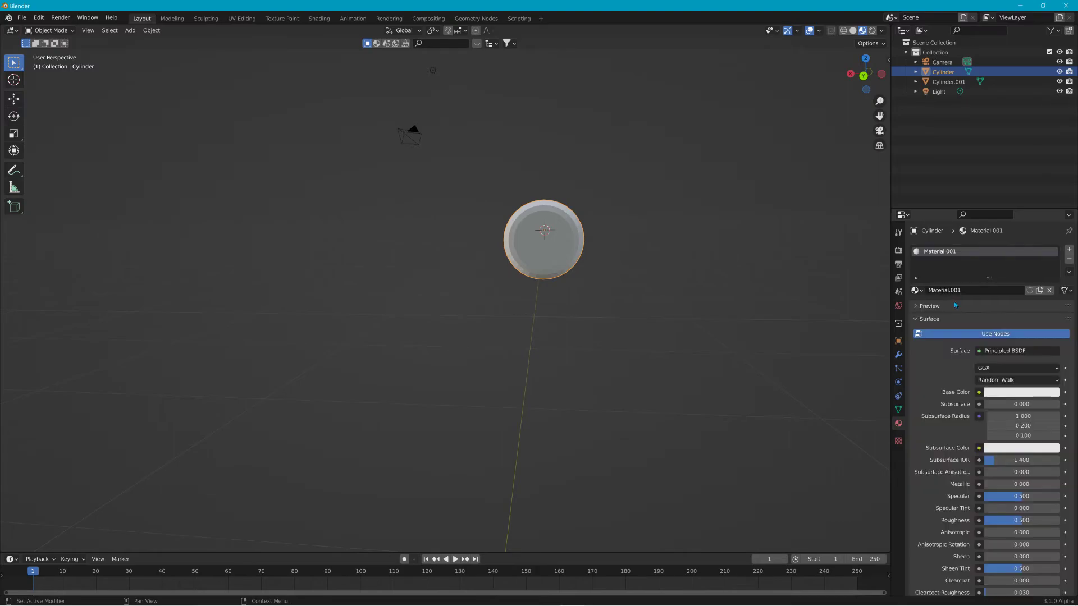
left_click(963, 292)
type("tire_side")
key("Return")
Set the tire_side material's base color to an Image Texture using tire_side.dds from the tire2 folder
left_click(983, 392)
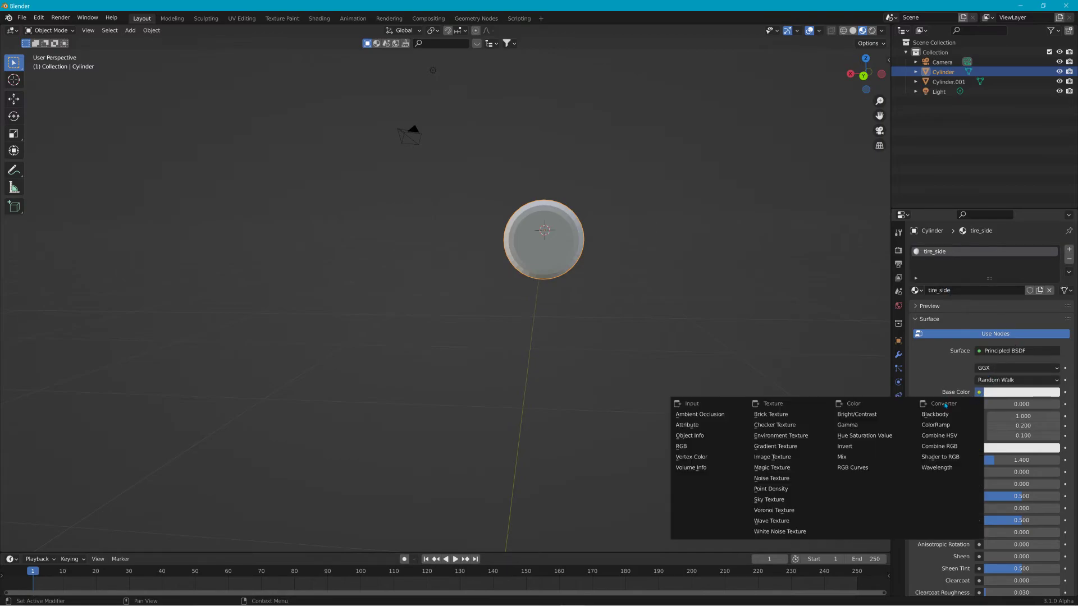
left_click(790, 457)
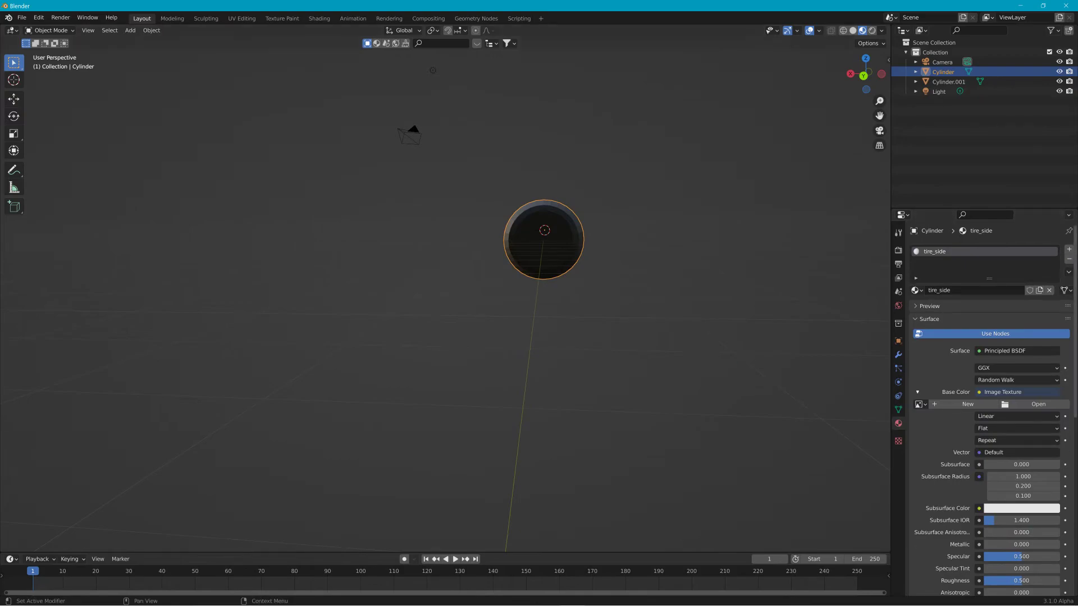
left_click(1035, 404)
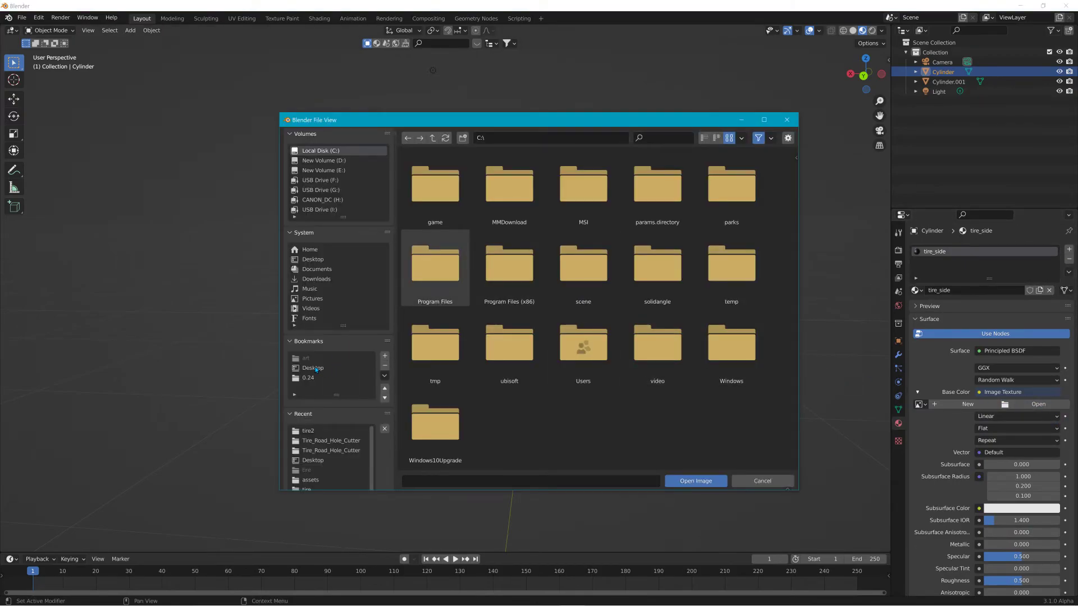
left_click(307, 431)
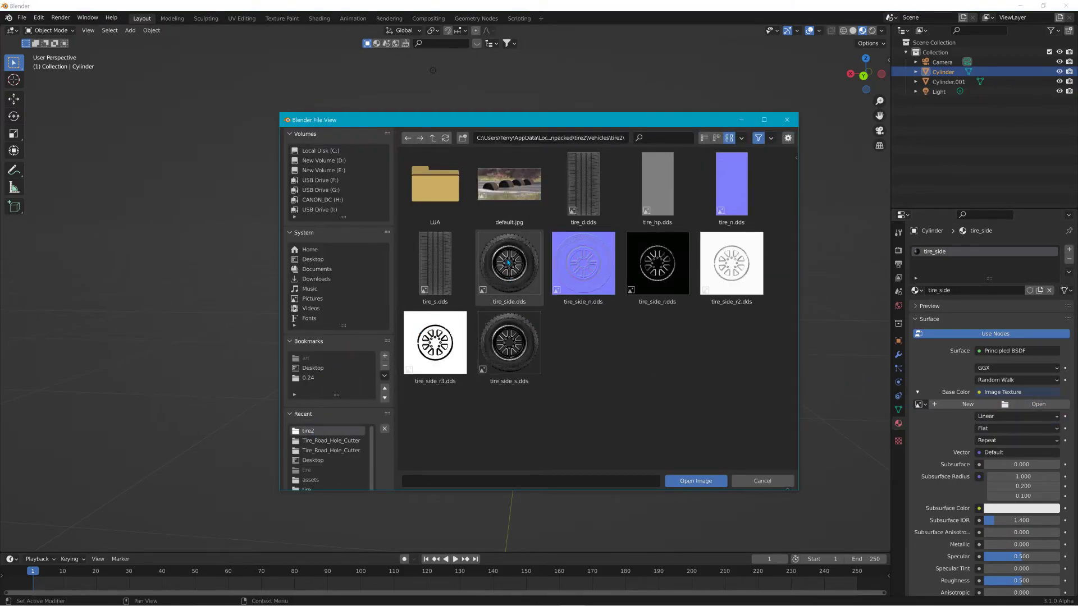
left_click(508, 262)
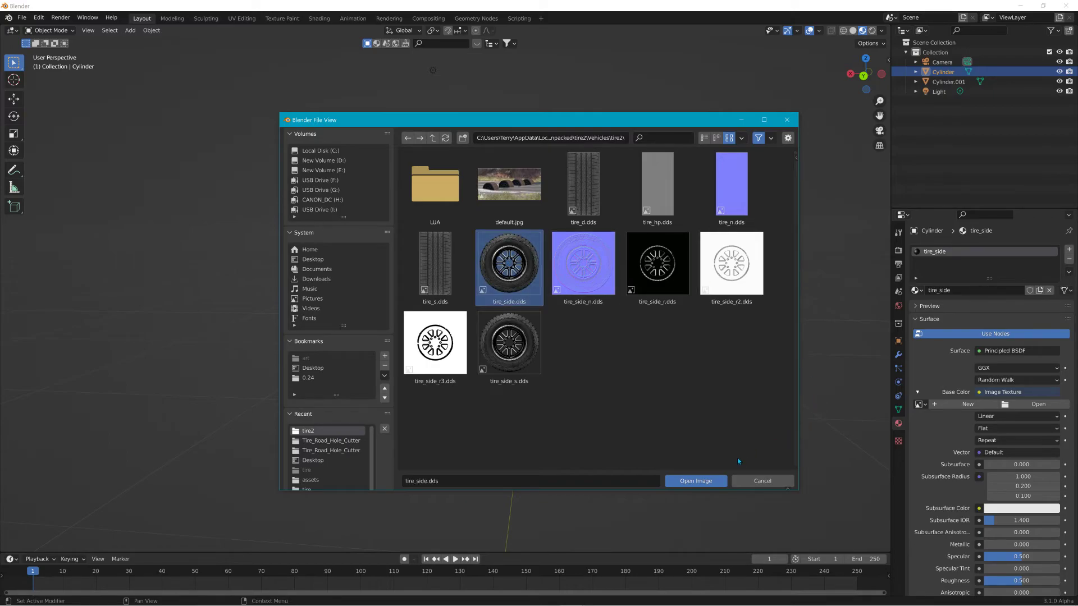
left_click(695, 481)
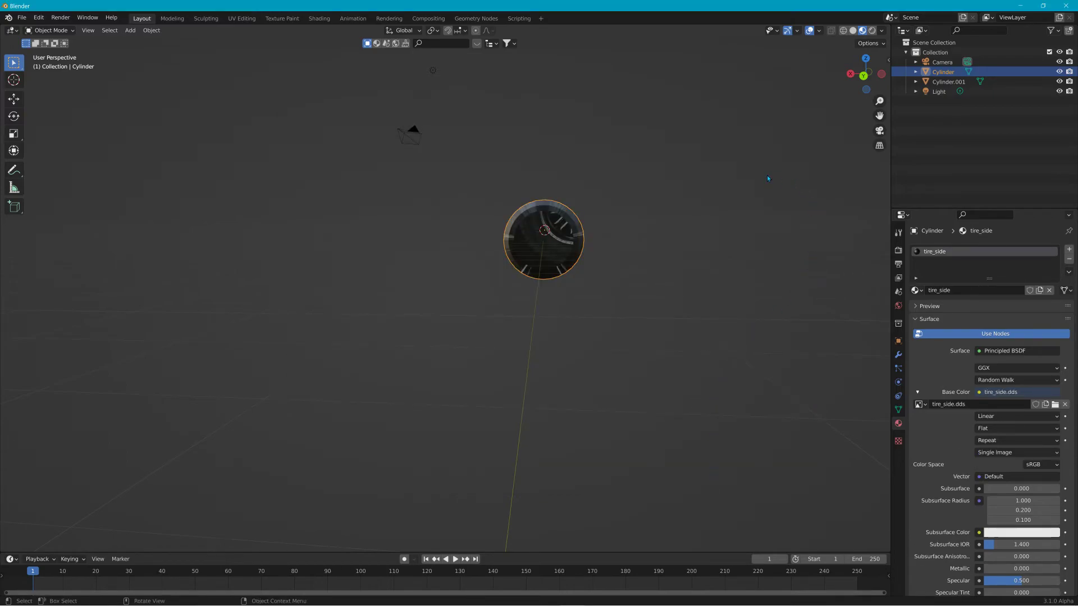
Put the end caps in Edit Mode, select all their faces, and unwrap them with Cube Projection
scroll(622, 195, "up", 4)
middle_click_drag(698, 147, 672, 180, "shift")
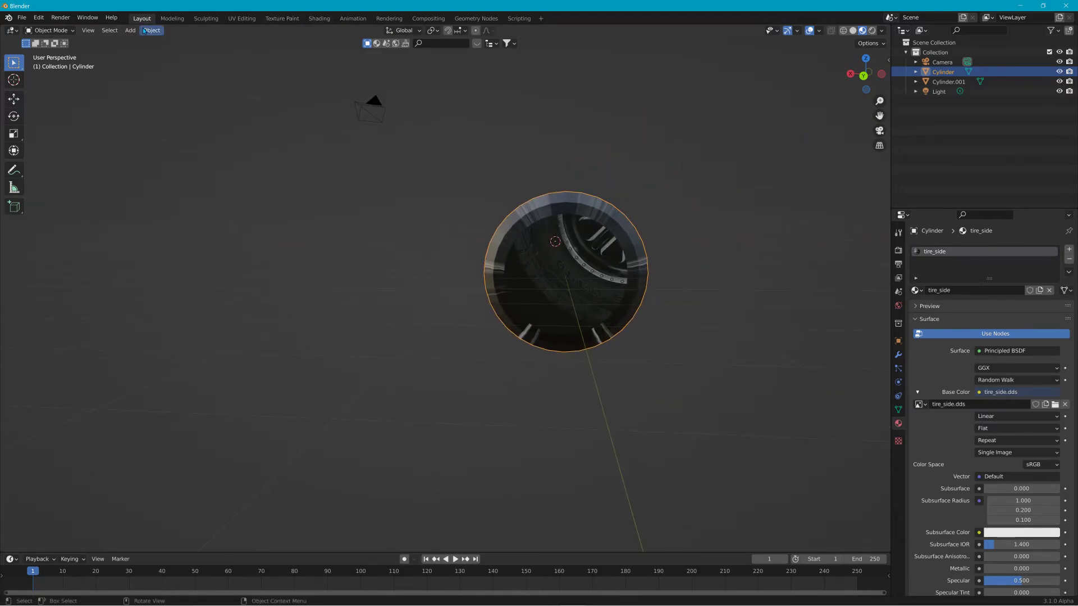
left_click(49, 30)
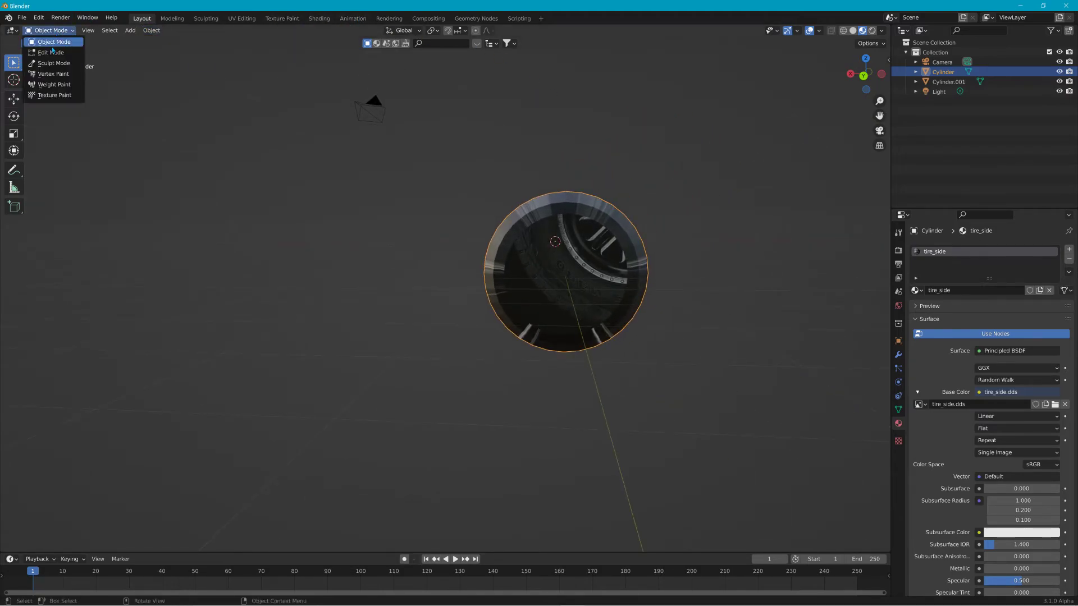
left_click(48, 45)
left_click(265, 31)
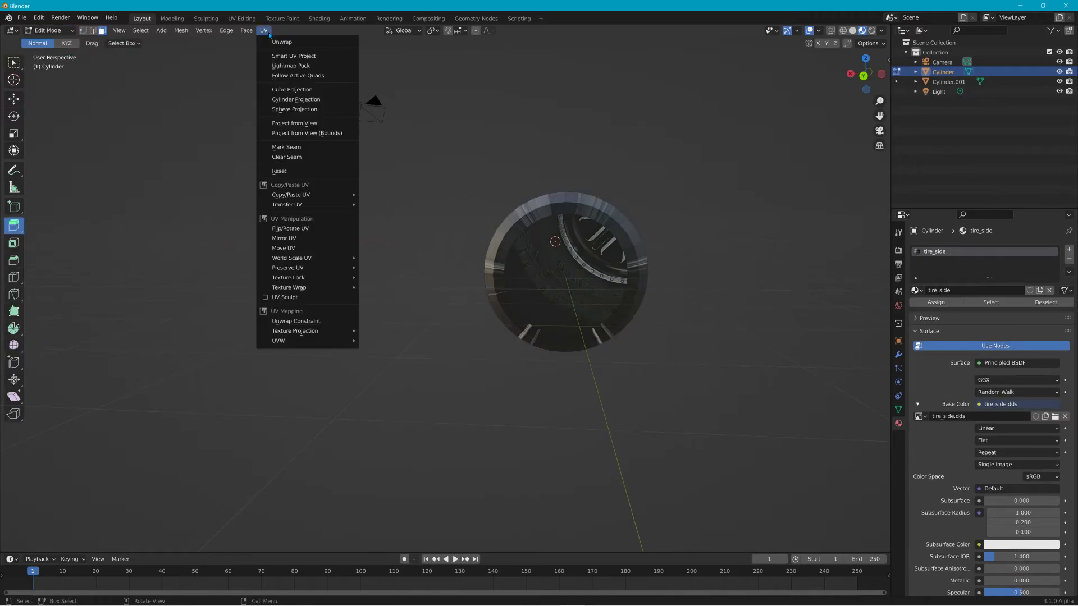
left_click(308, 89)
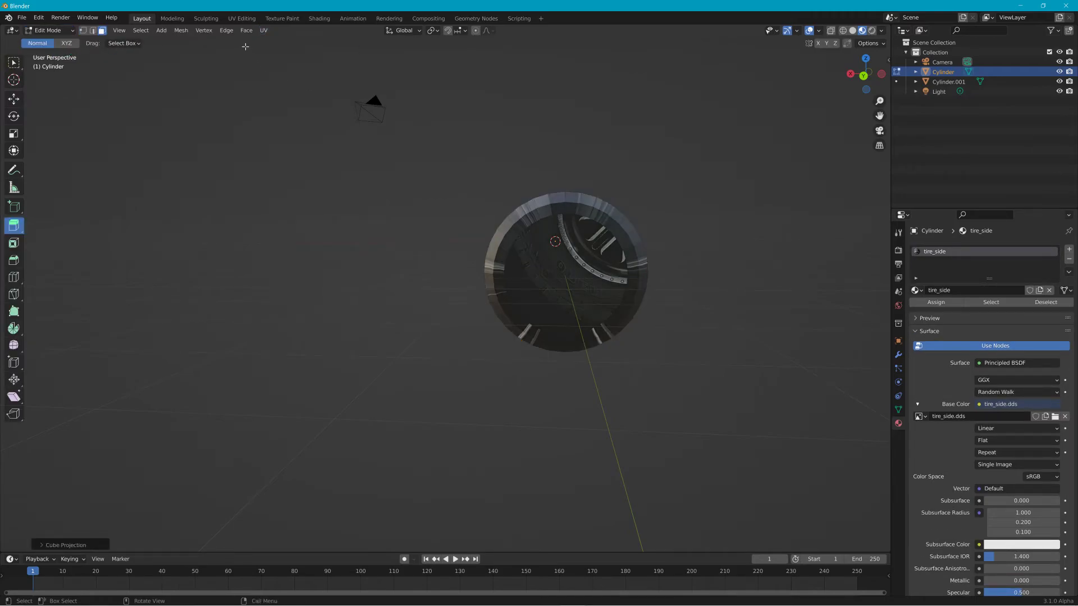
key("a")
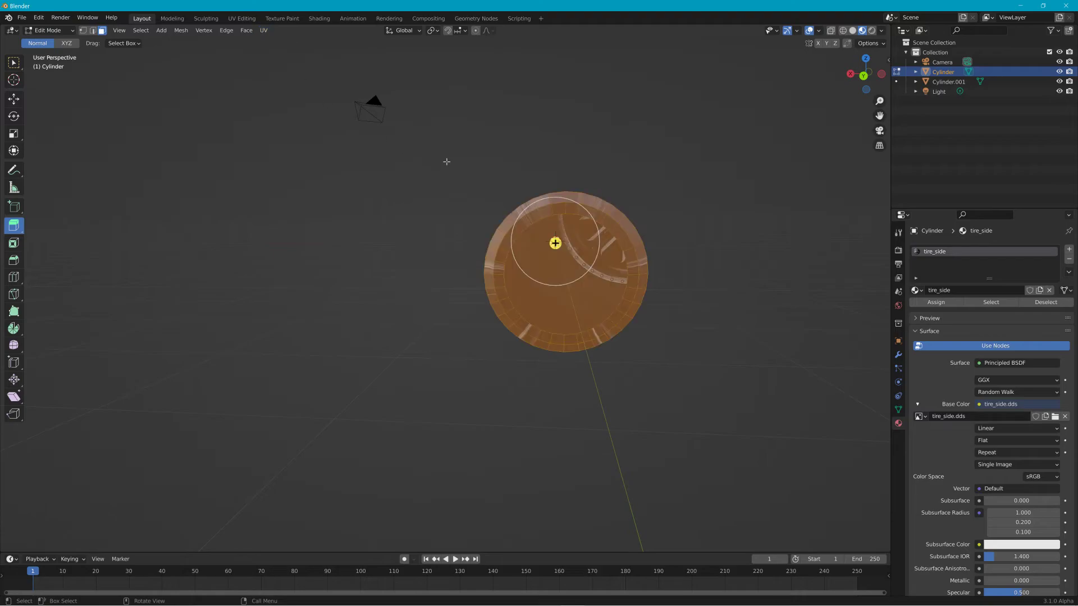
left_click(264, 31)
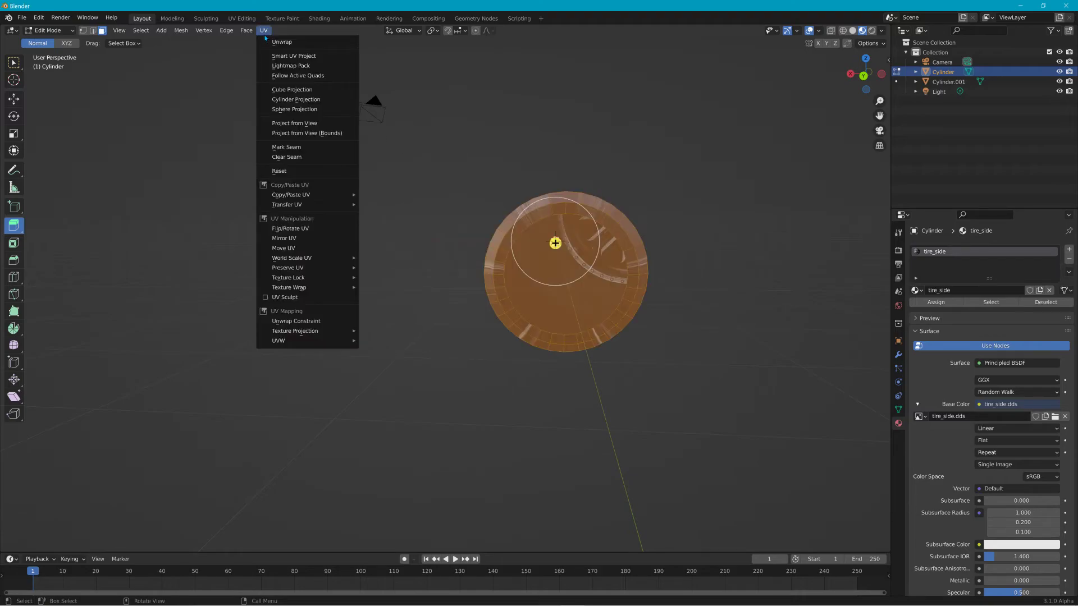
left_click(293, 88)
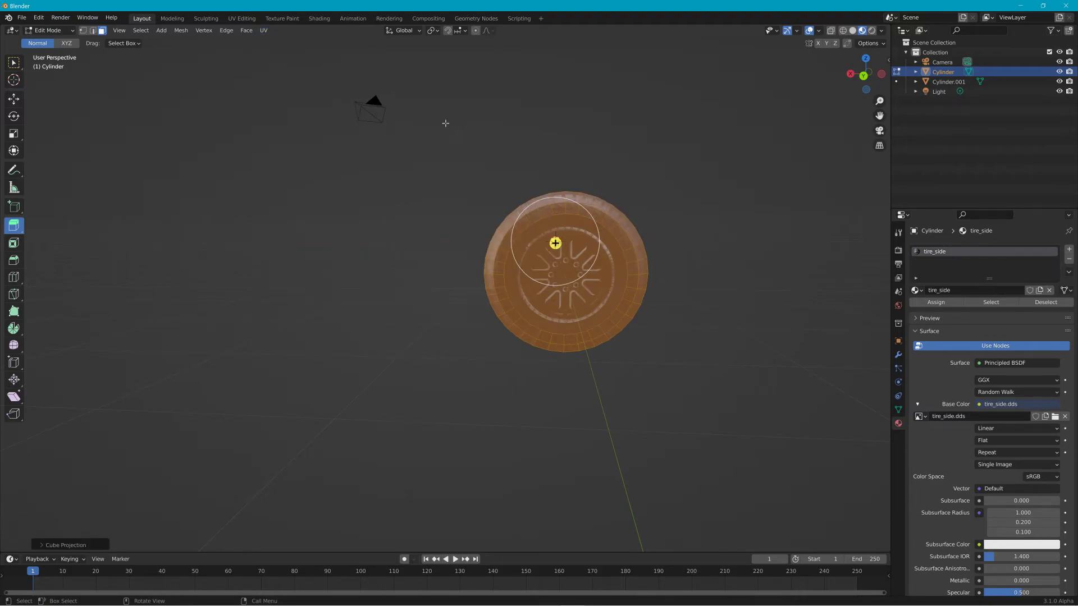
Open the end caps in the UV Editing workspace and scale all their UVs to about 0.955 to fit the tire image
middle_click_drag(641, 235, 448, 171)
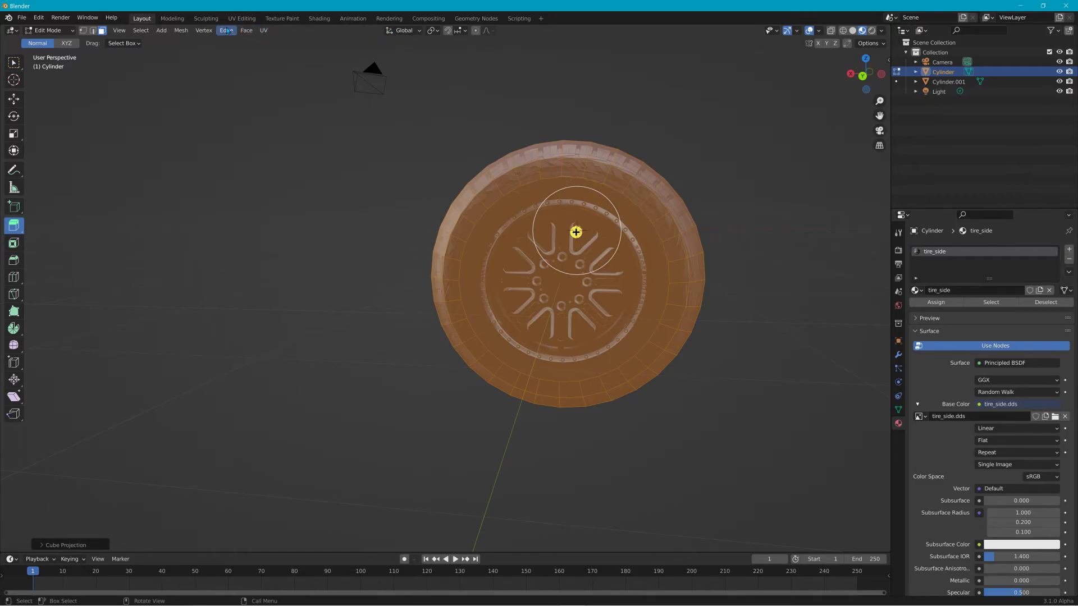
left_click(242, 18)
scroll(202, 298, "up", 6)
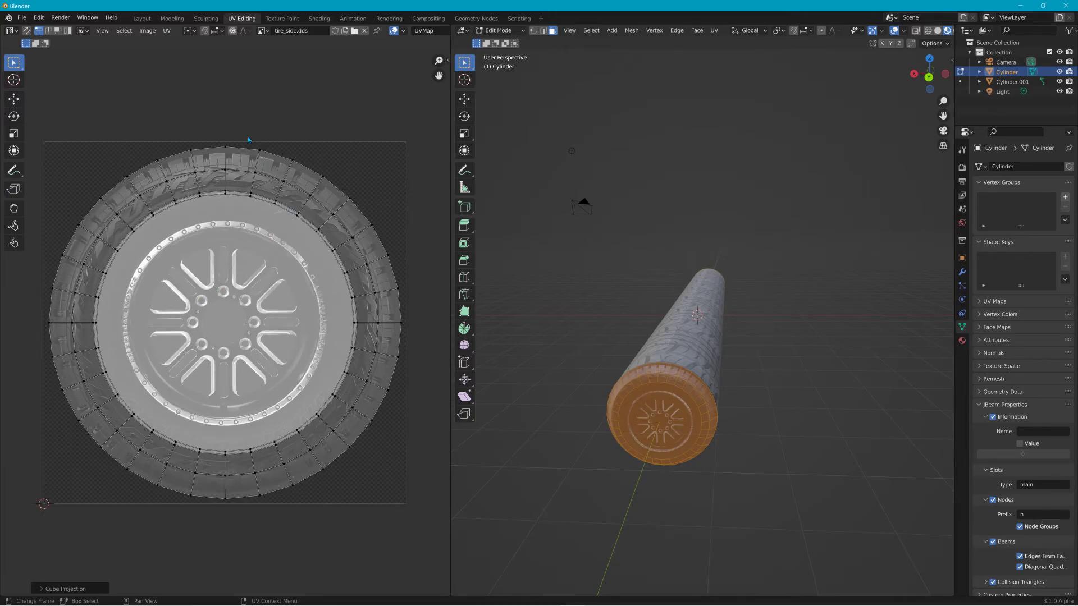
key("a")
key("s")
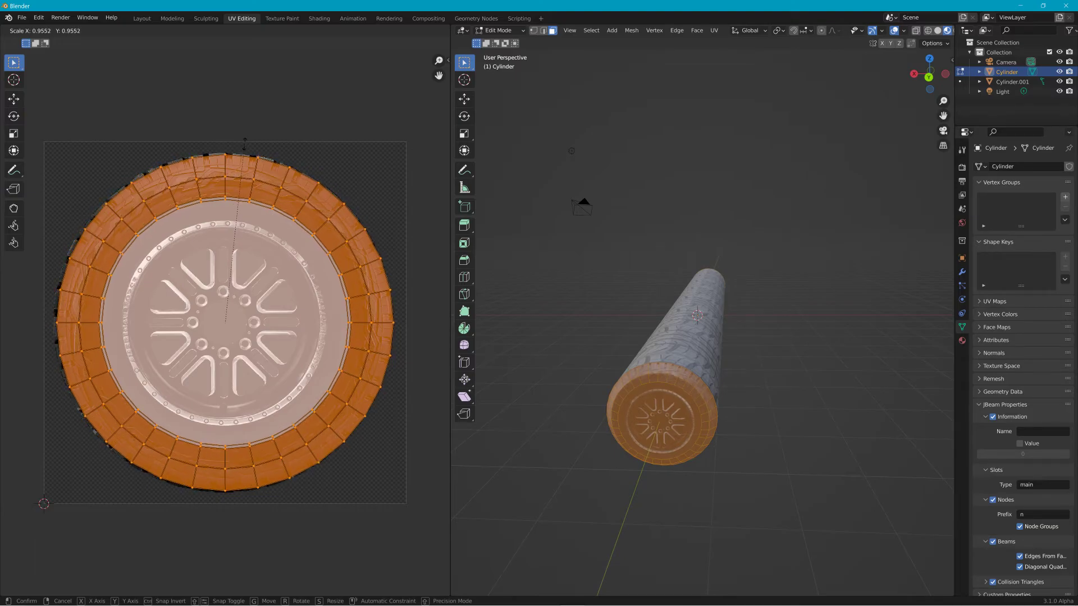
left_click(244, 146)
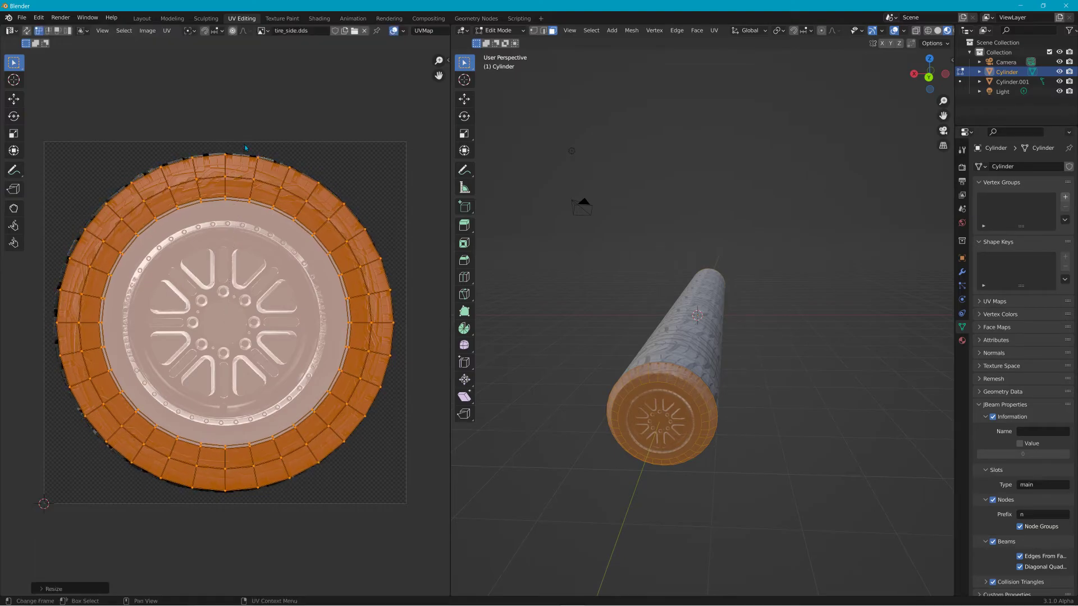
Nudge the end caps' UVs by a tiny amount to centre them on the tire image, and return to the Layout workspace
key("g")
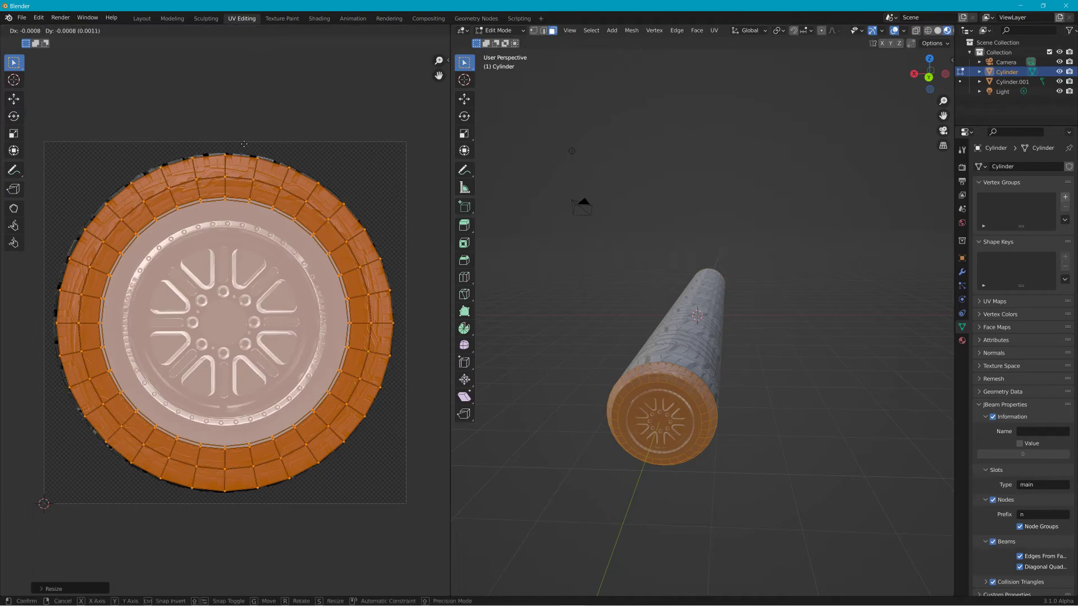
left_click(245, 149)
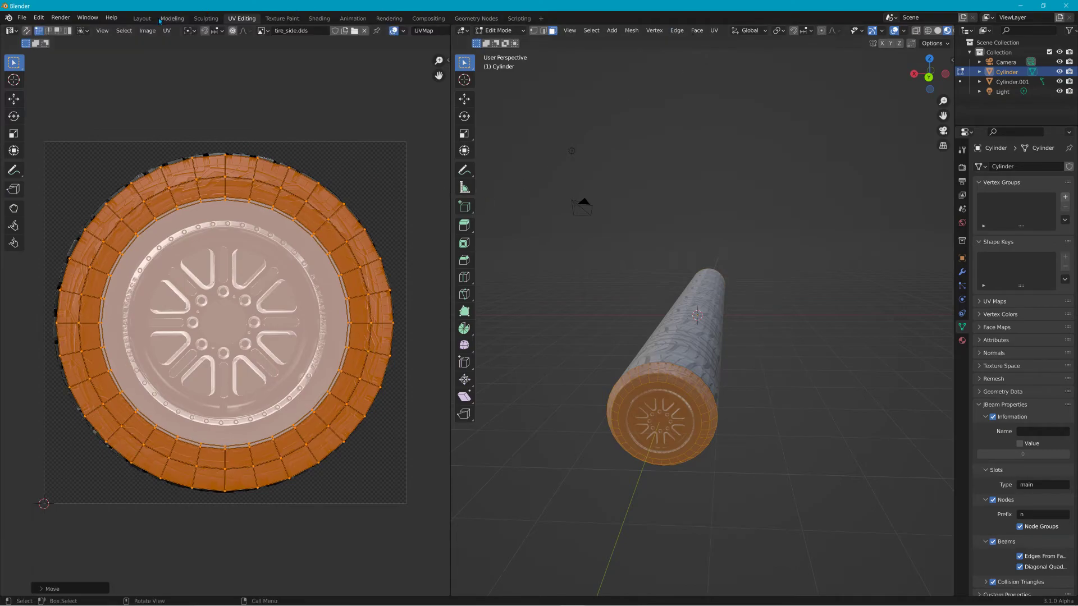
left_click(142, 18)
middle_click_drag(413, 223, 667, 220)
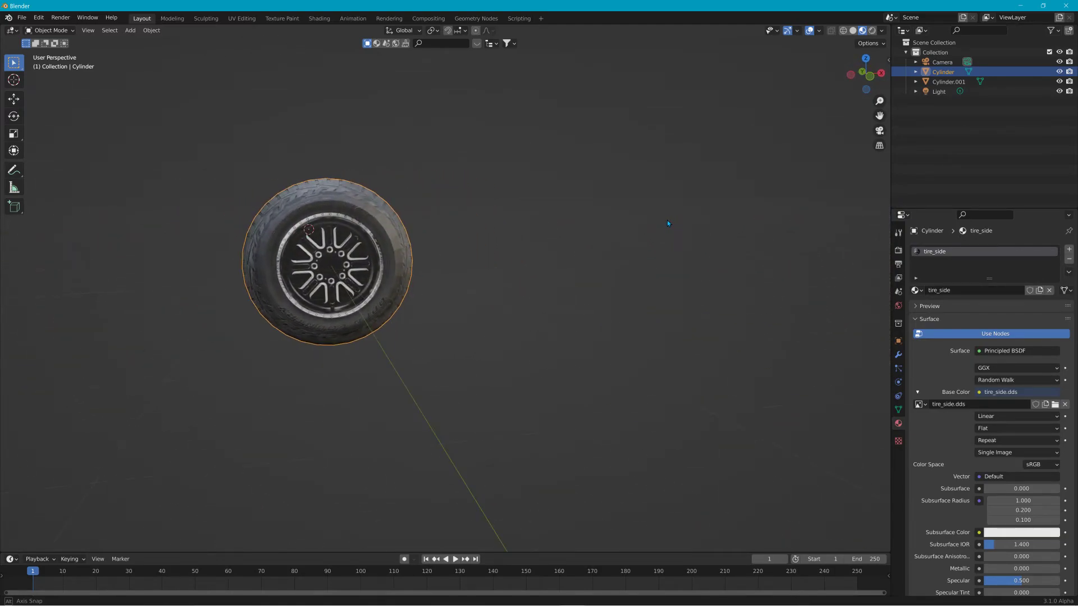
middle_click_drag(567, 218, 396, 211)
middle_click_drag(309, 195, 368, 180)
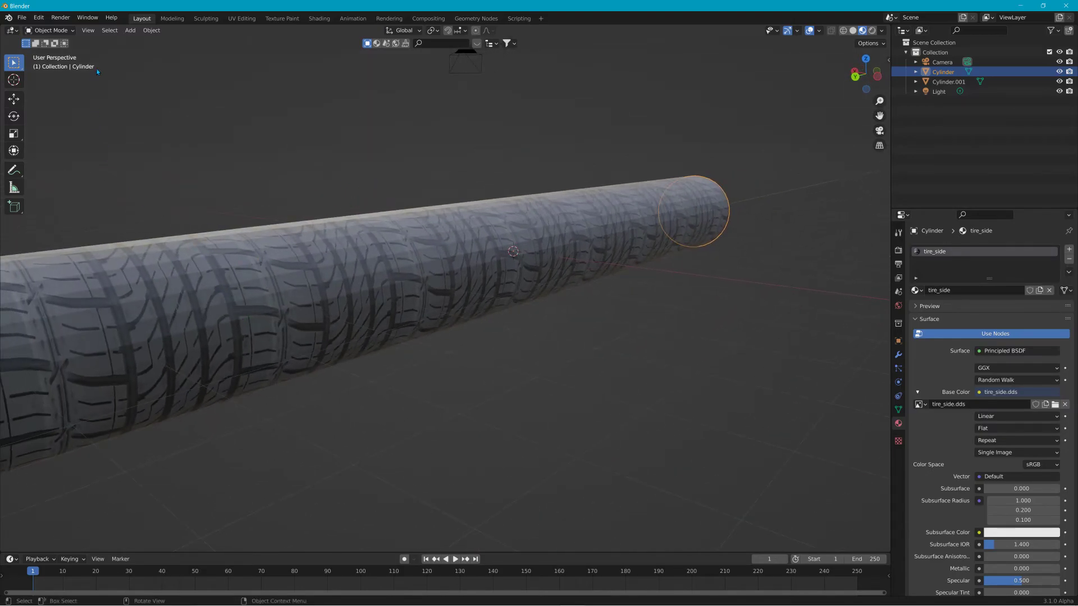
Add a torus mesh at the middle of the cylinder
left_click(65, 33)
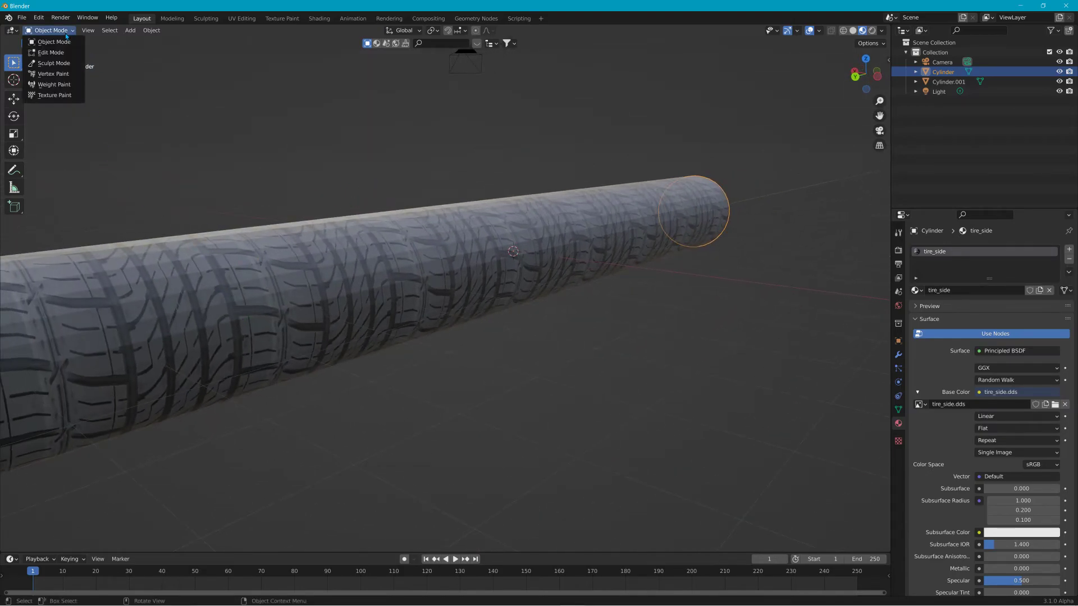
left_click(128, 32)
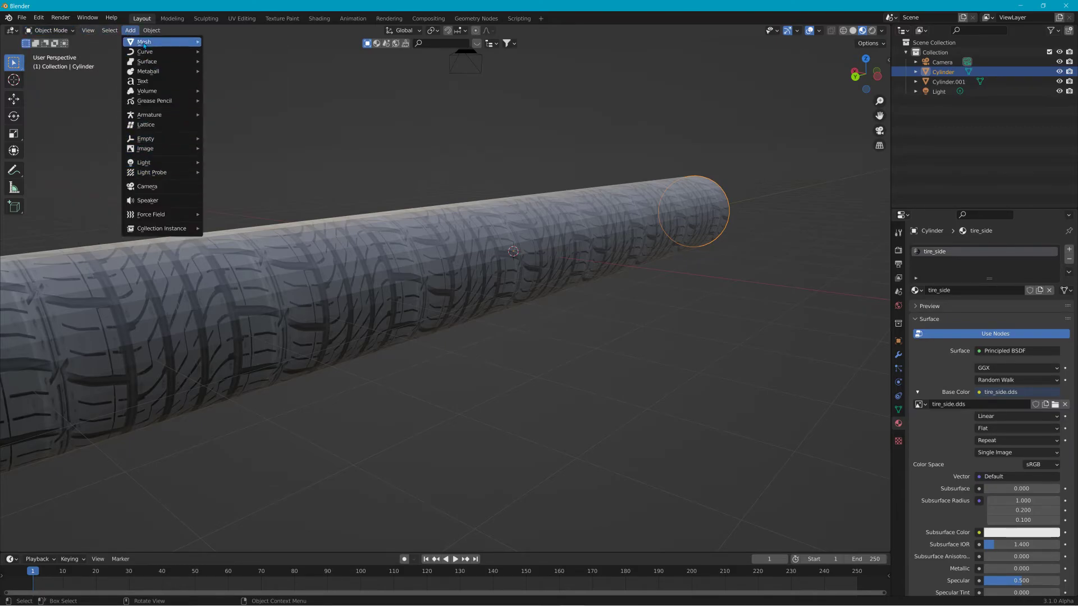
mouse_move(147, 44)
left_click(225, 110)
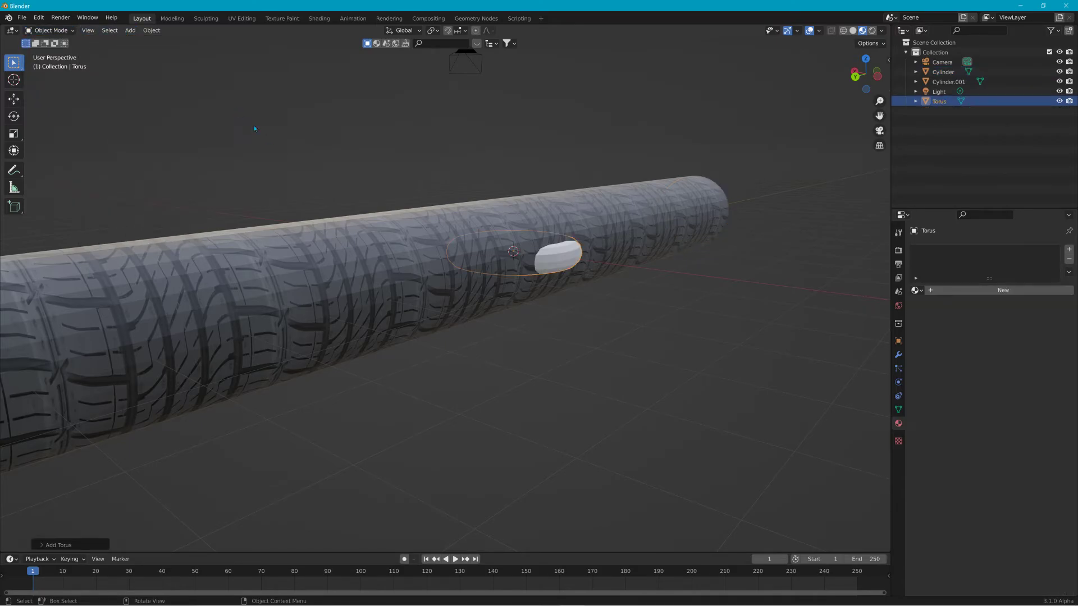
key("r")
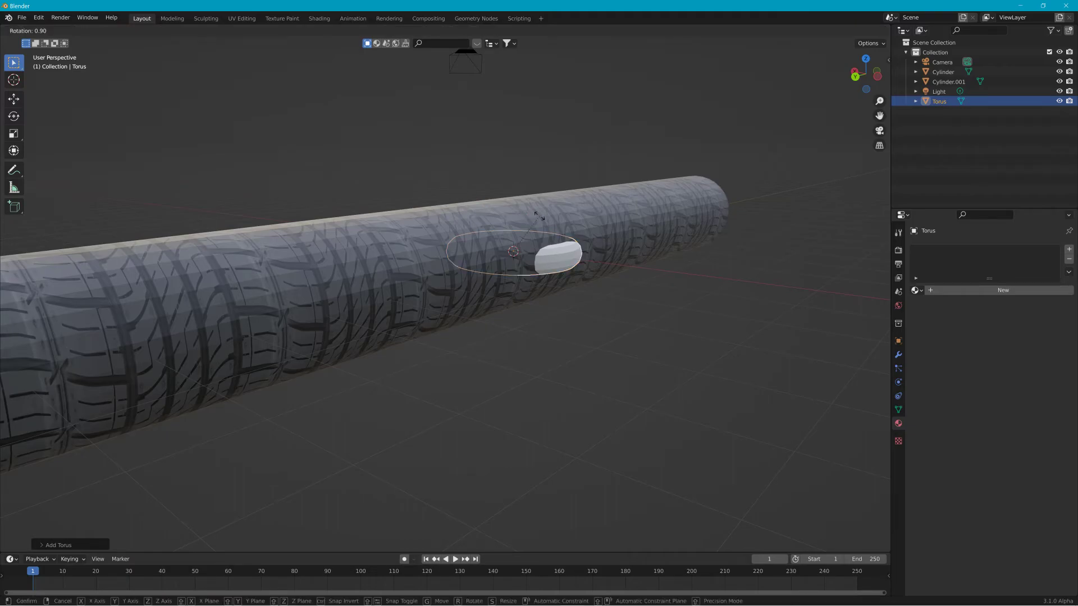
type("x")
type("145")
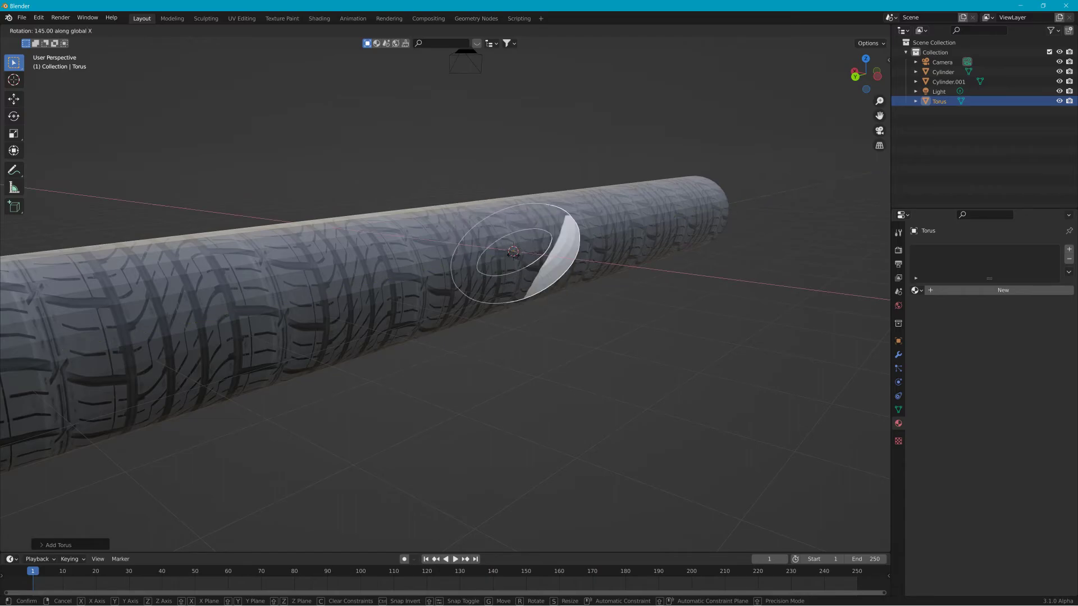
right_click(729, 230)
Rotate the torus -90 degrees about the global X axis so it rings the cylinder, and scale it to about 0.9
key("r")
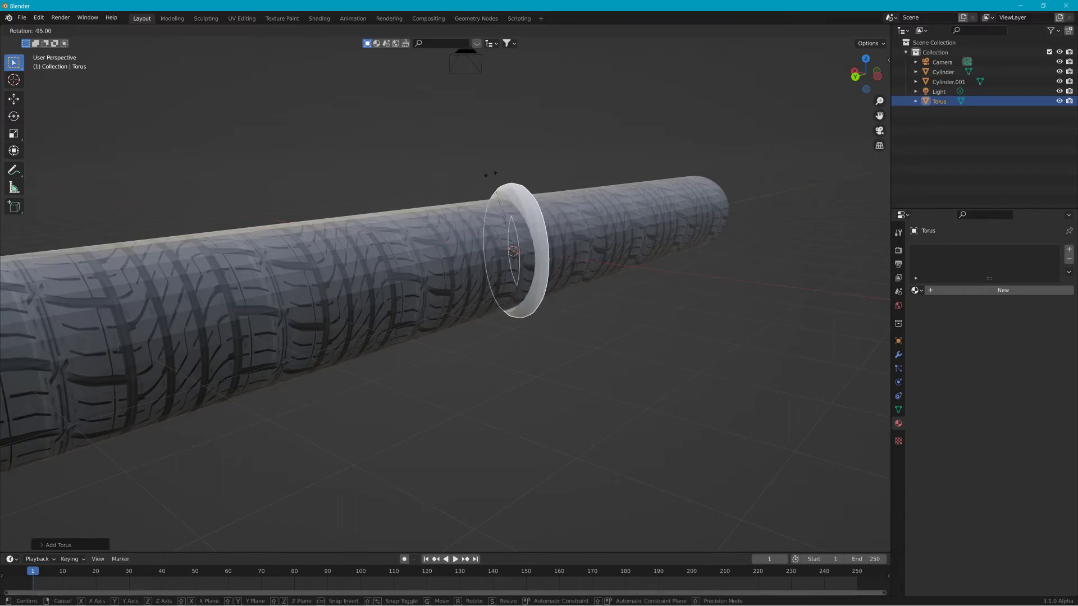
key("x")
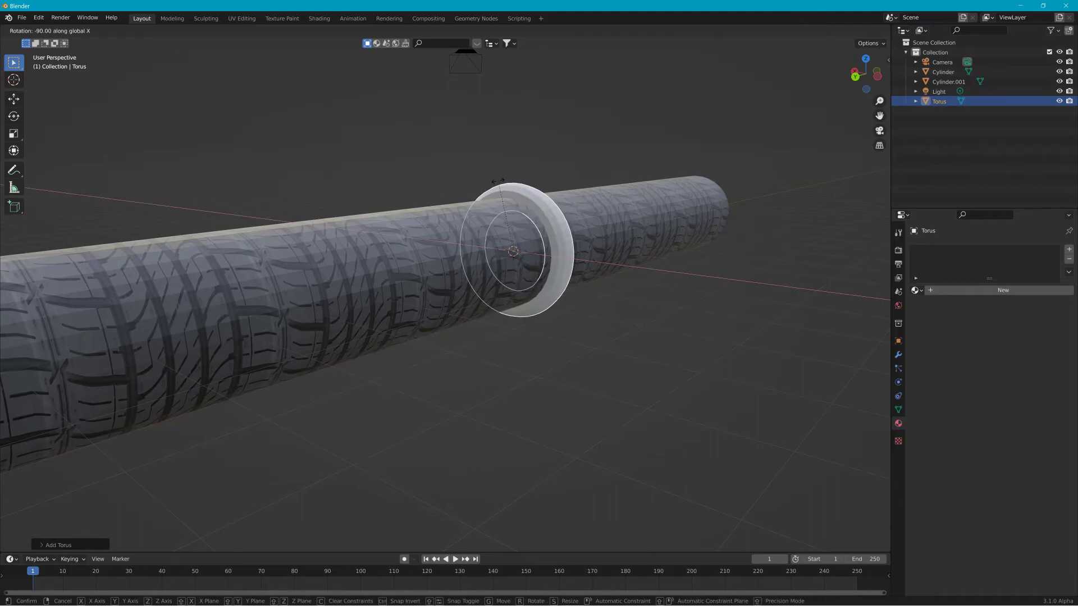
left_click(502, 184)
middle_click_drag(661, 186, 617, 198)
key("s")
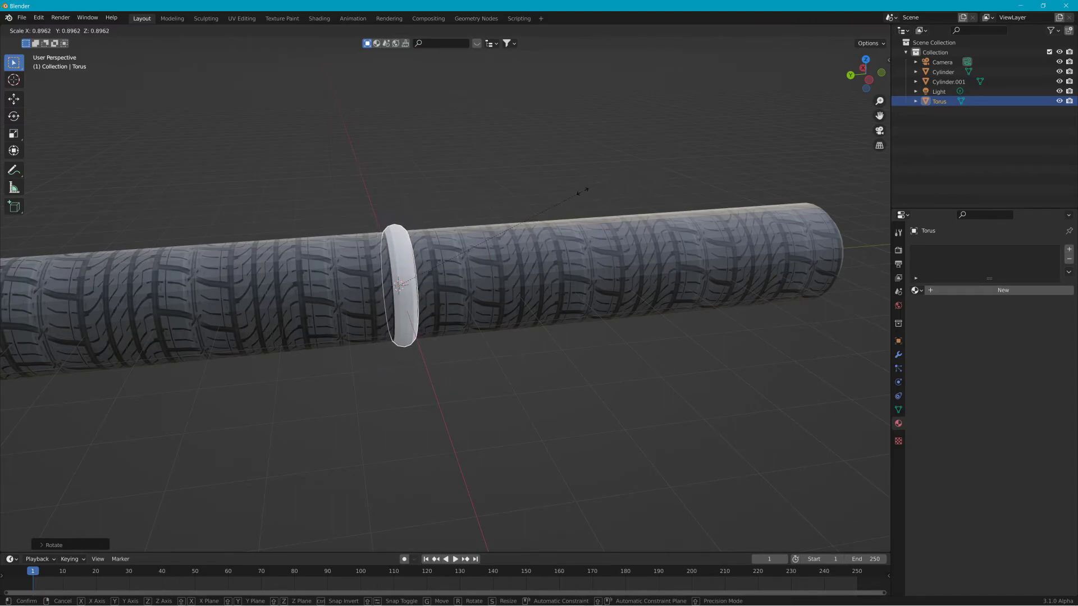
left_click(582, 190)
Flatten the torus along the global Y axis to about 0.26 of its thickness, making a thin ring
middle_click_drag(456, 193, 479, 193)
key("s")
key("x")
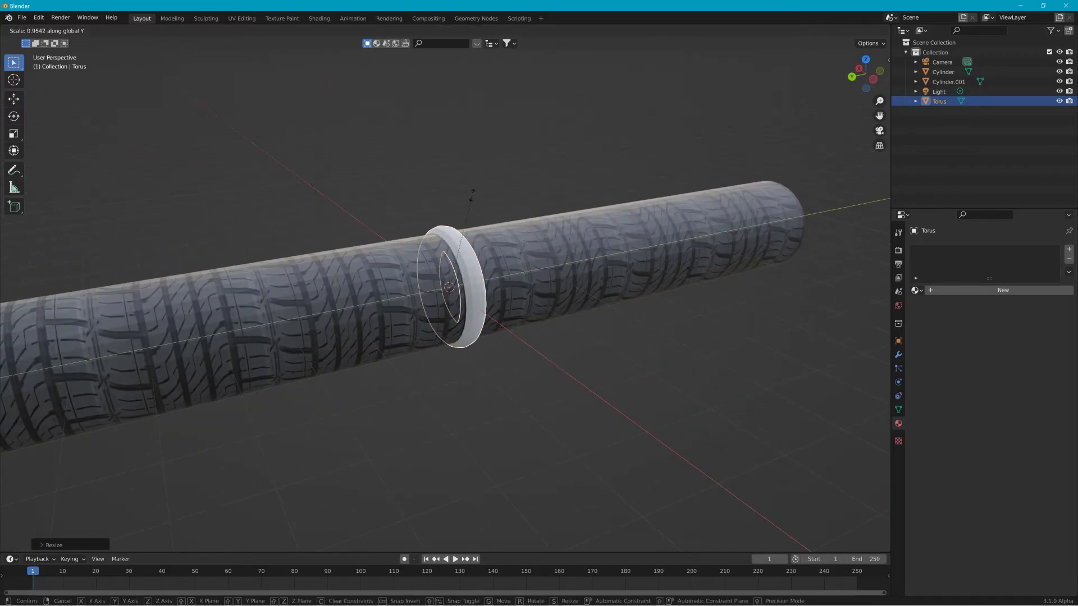
left_click(435, 220)
key("s")
key("y")
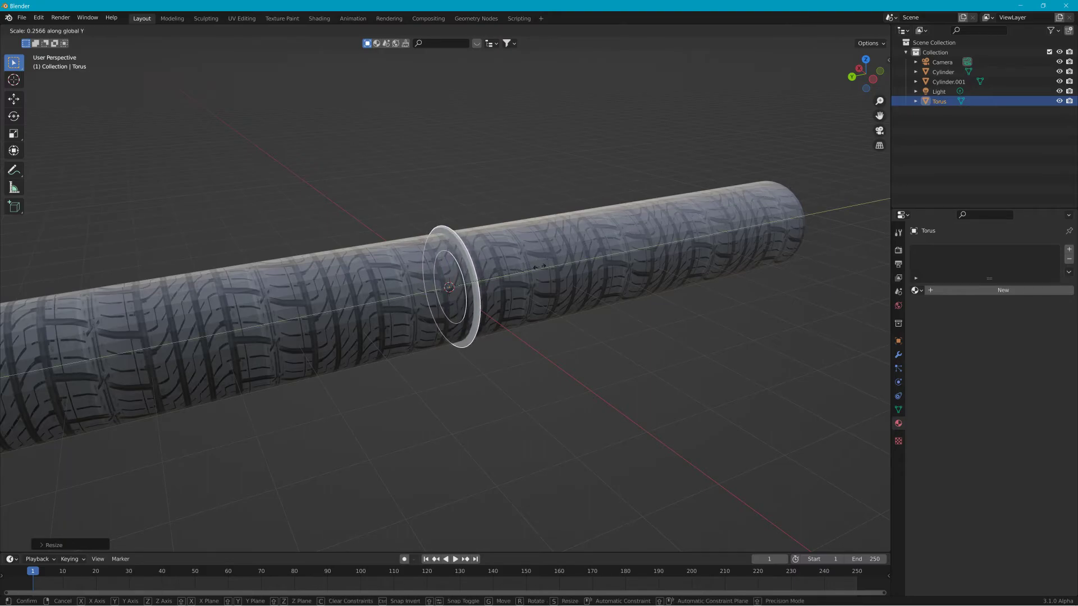
left_click(559, 257)
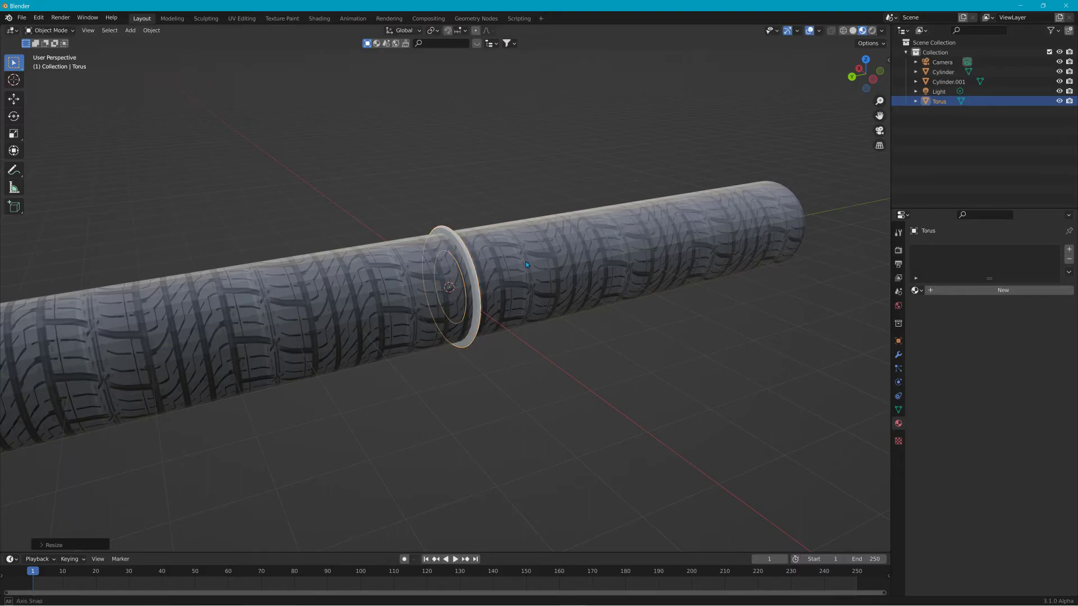
Enlarge the torus uniformly by about 1.41 so that its inner edge cuts only shallowly into the cylinder's surface
middle_click_drag(526, 261, 595, 258)
middle_click_drag(639, 168, 605, 211)
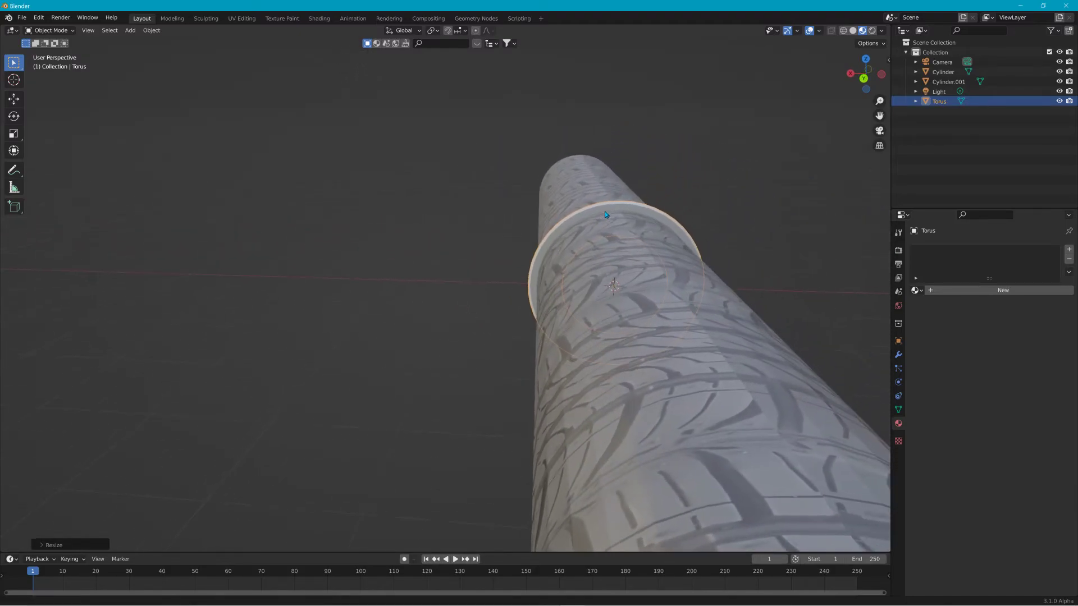
key("s")
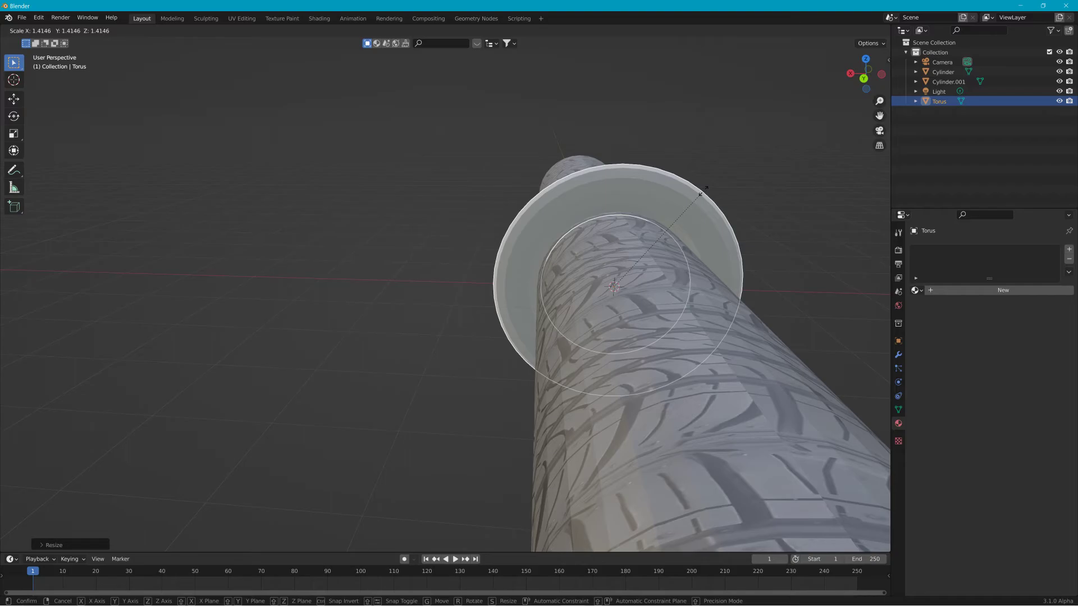
left_click(703, 191)
Move the torus along the global Y axis to a spot just inside the cylinder's negative-Y end
middle_click_drag(703, 191, 746, 197)
key("g")
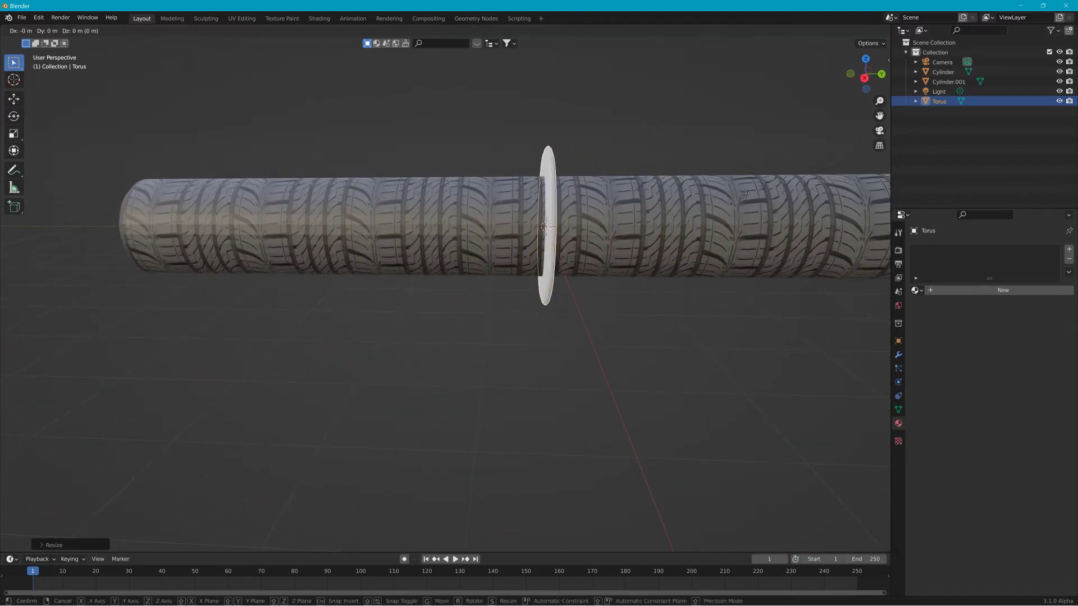
key("y")
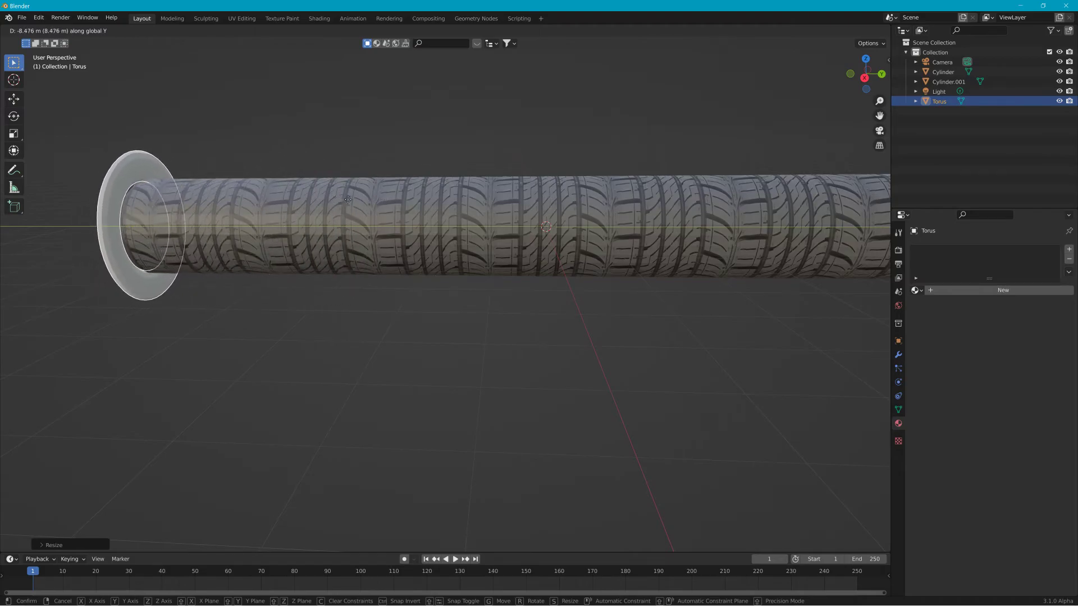
left_click(399, 199)
Cut a groove in the tread cylinder with a Boolean Difference modifier that uses the torus as its object, and apply the modifier
middle_click_drag(399, 198, 489, 239)
mouse_move(392, 236)
middle_mouse_down()
mouse_move(356, 241)
mouse_move(396, 233)
middle_mouse_up()
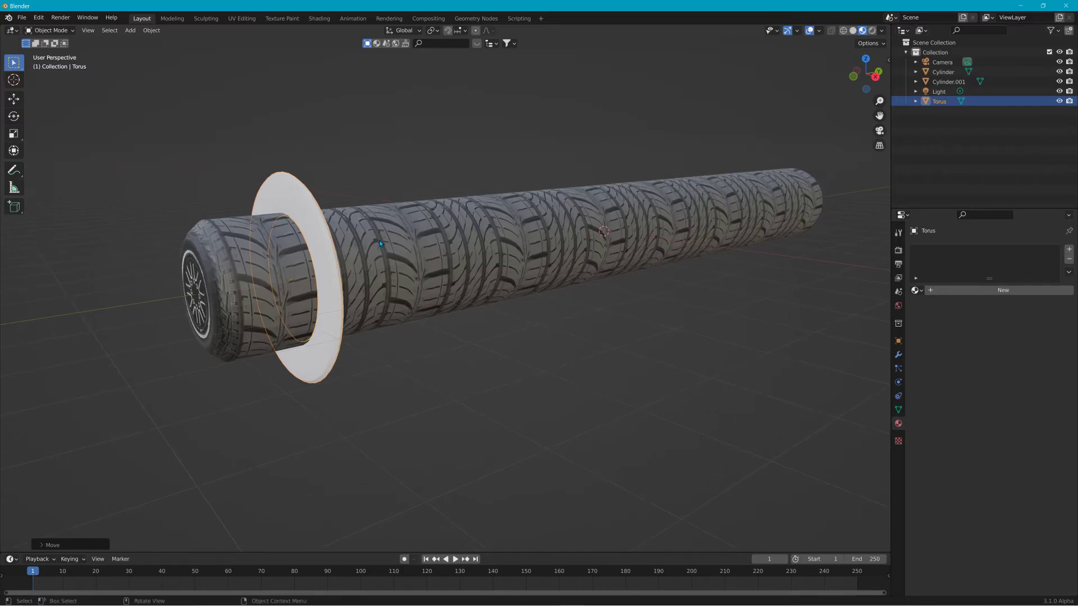
left_click(376, 244)
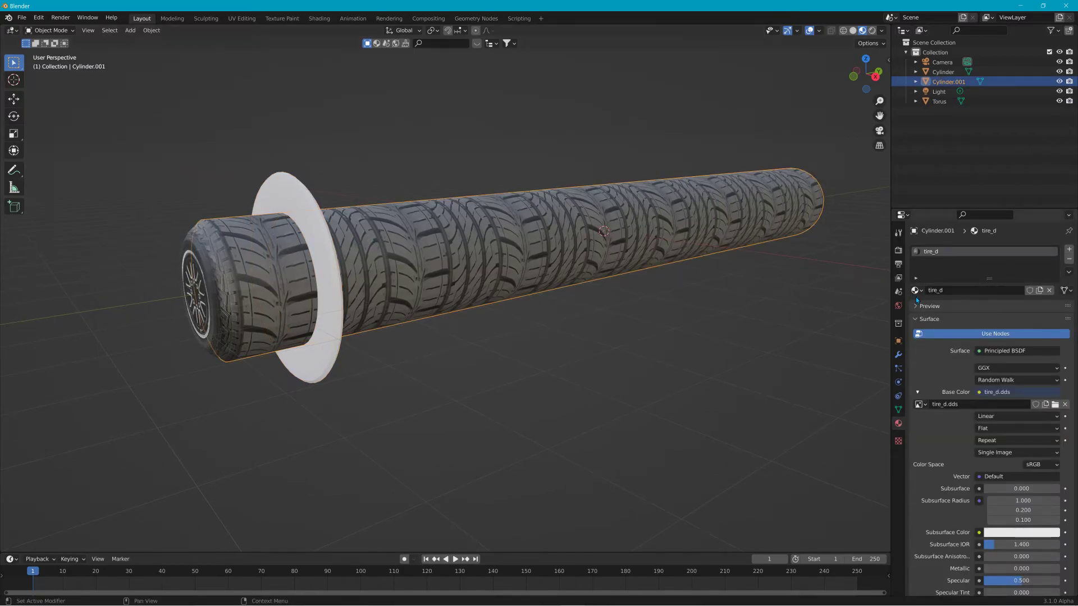
left_click(898, 359)
left_click(975, 246)
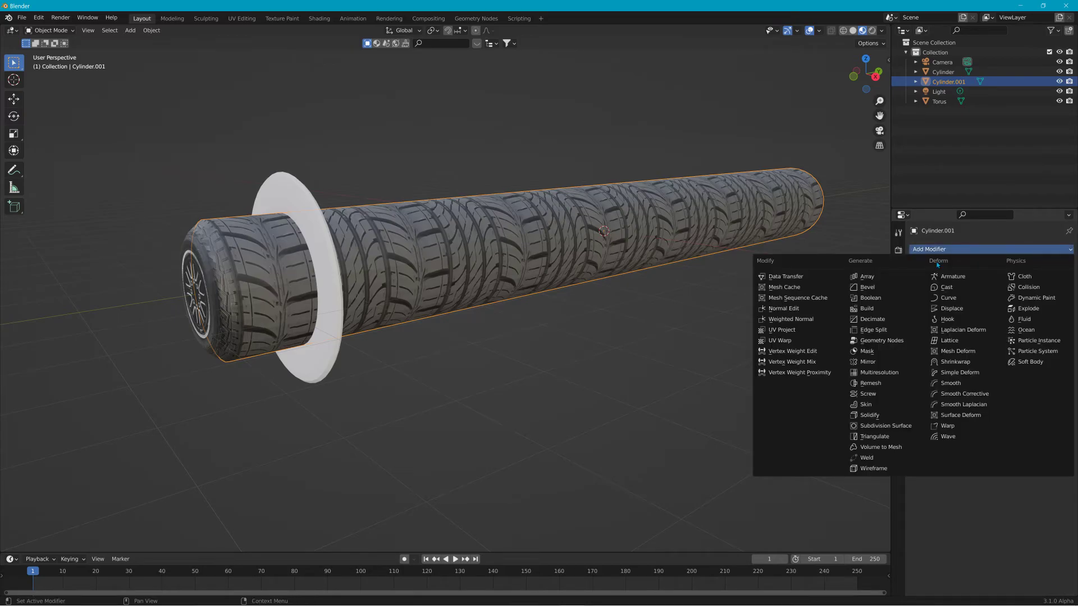
left_click(899, 293)
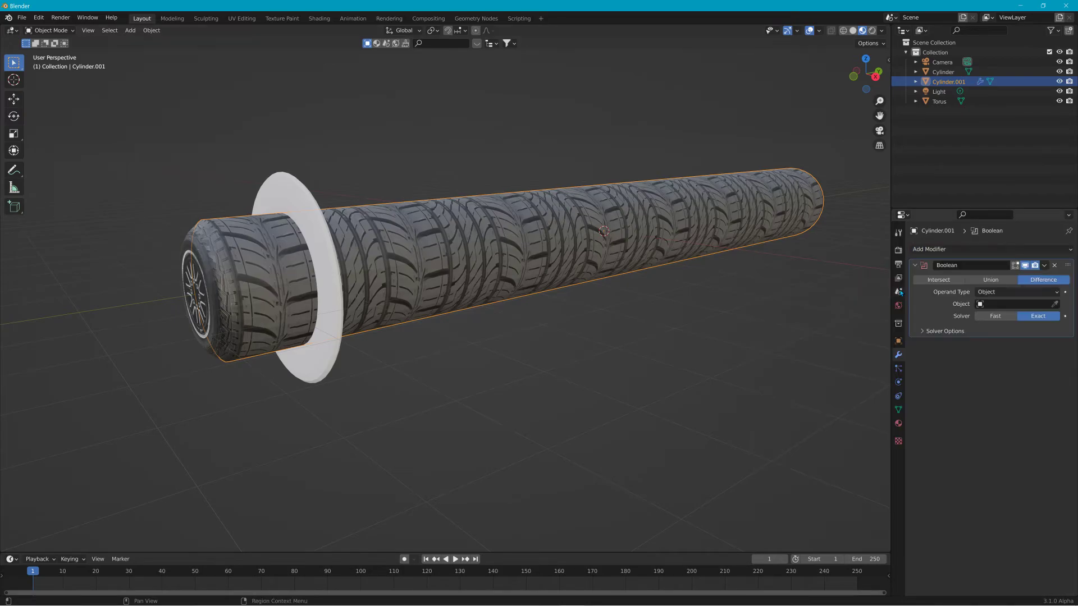
left_click(1055, 305)
left_click(289, 202)
left_click(1044, 265)
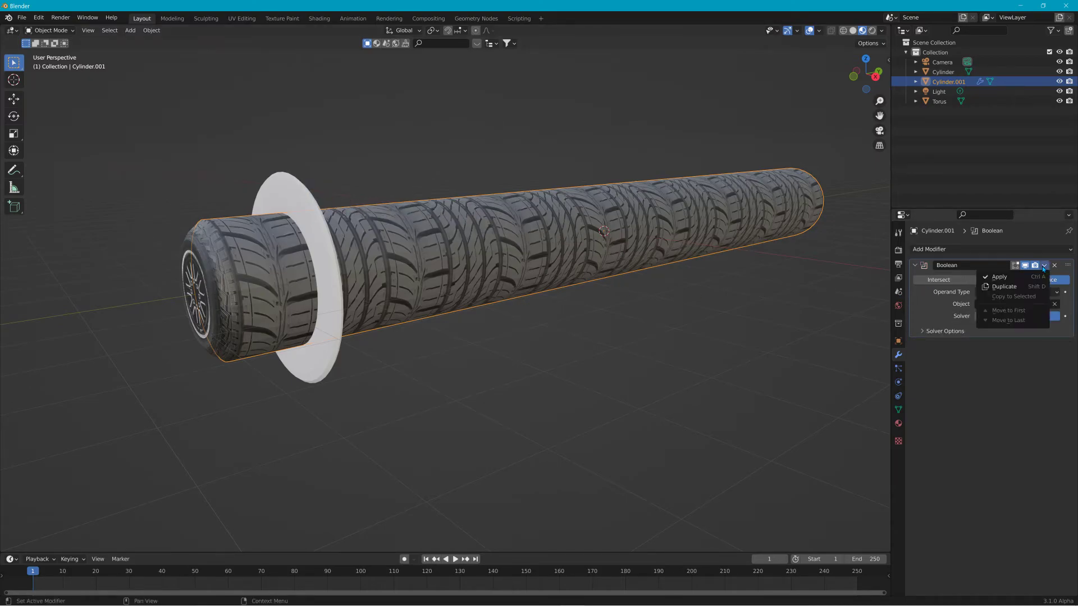
left_click(1008, 277)
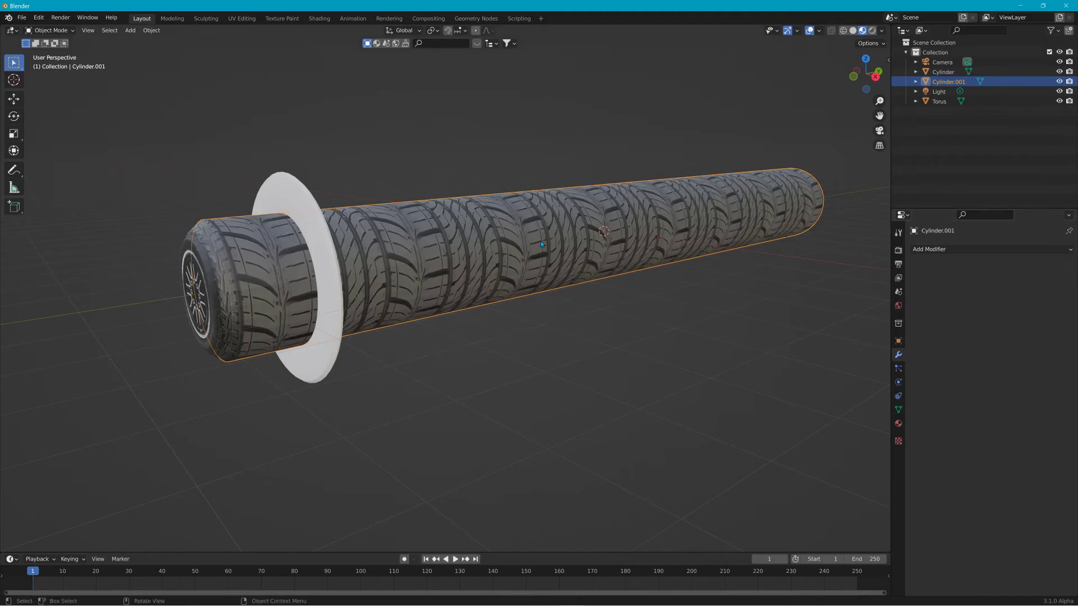
Move the torus along the global Y axis toward the cylinder's middle, clear of the cut groove
left_click(327, 254)
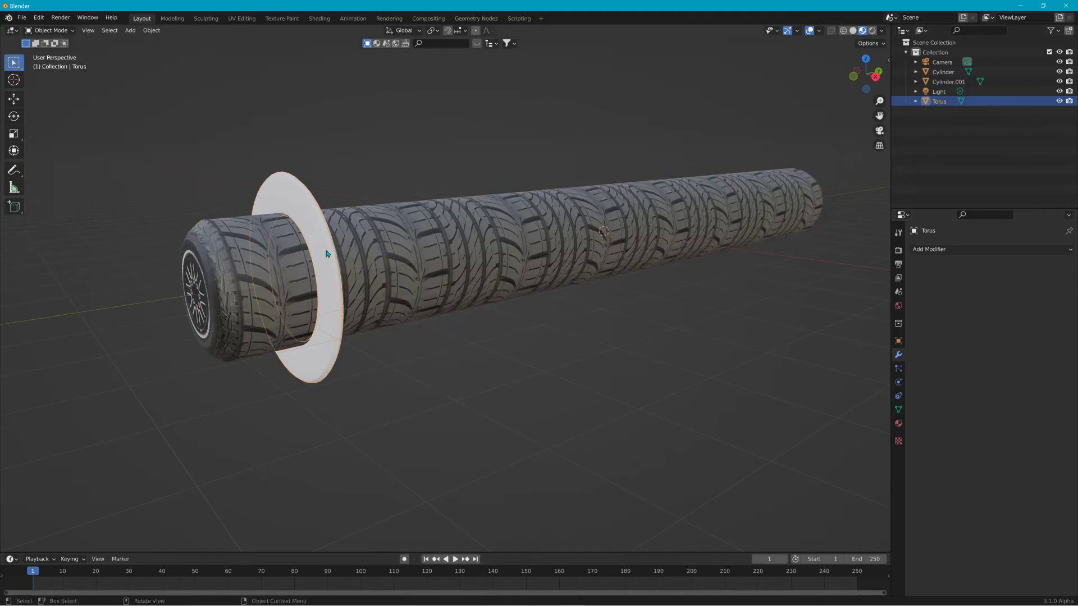
key("g")
key("y")
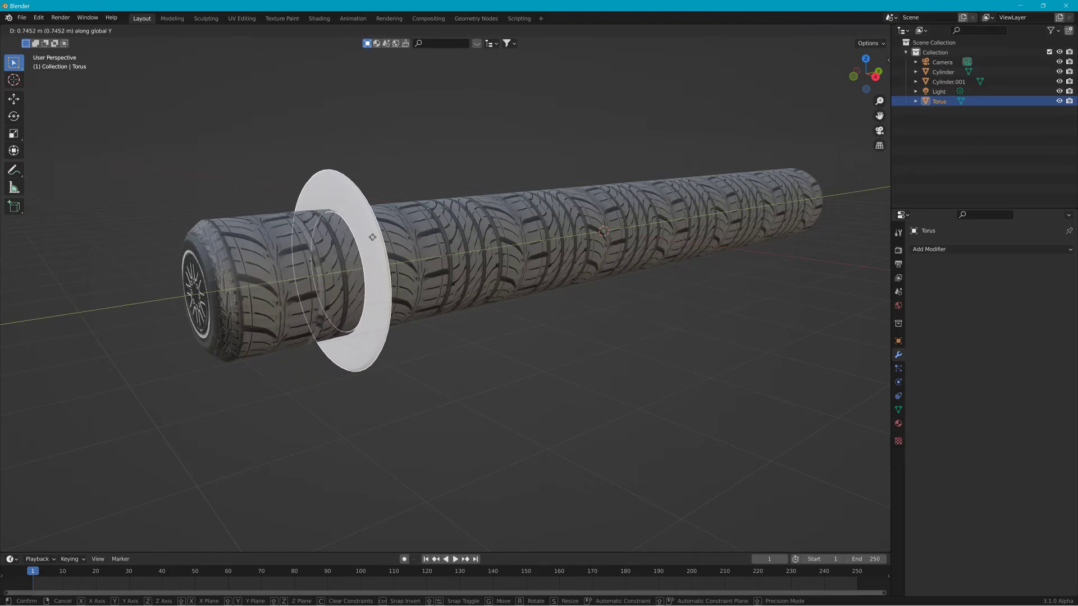
left_click(390, 235)
Inspect the cut groove and shift the torus back along the Y axis until it sits close beside it
scroll(318, 260, "up", 3)
middle_click_drag(314, 259, 324, 346)
scroll(327, 339, "down", 9)
middle_click_drag(400, 334, 386, 358)
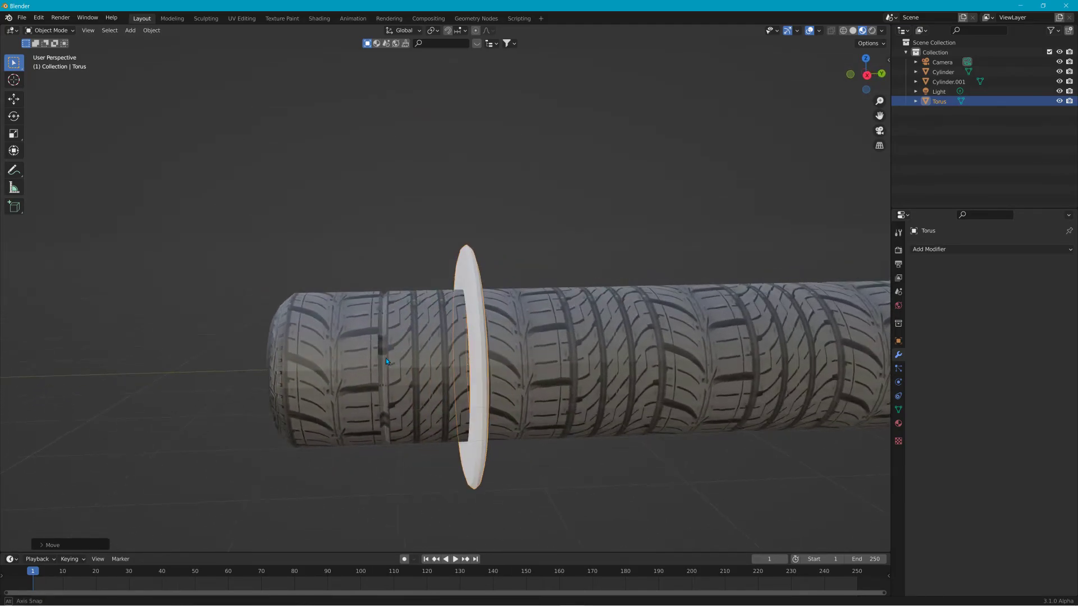
key("g")
key("y")
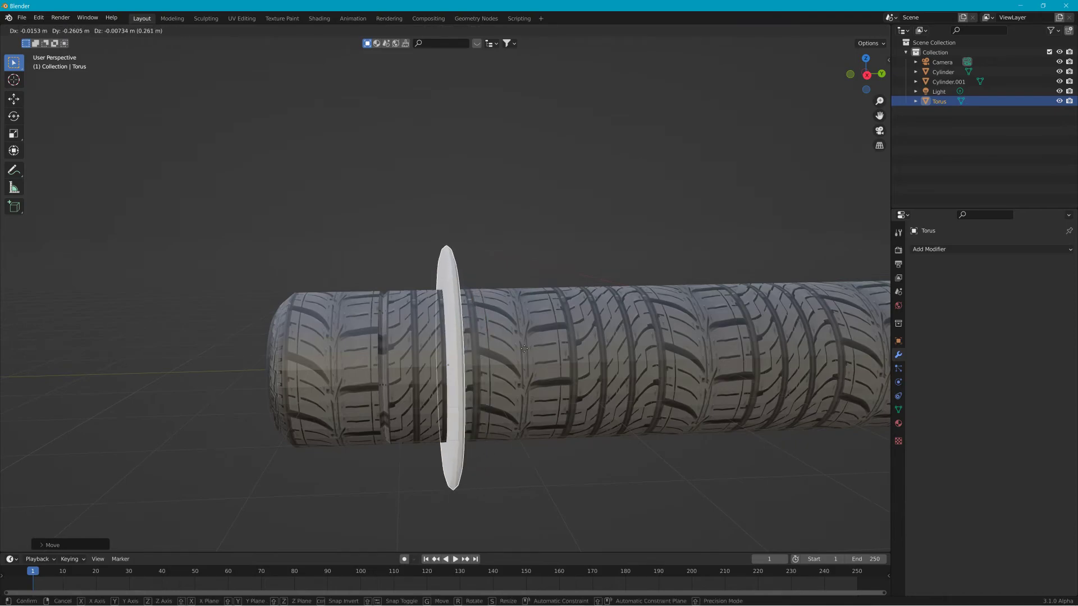
left_click(494, 350)
Duplicate the torus twice along the global Y axis, spacing the copies closely to form a group of three rings
mouse_move(514, 353)
middle_mouse_down()
mouse_move(467, 365)
mouse_move(521, 353)
mouse_move(506, 348)
middle_mouse_up()
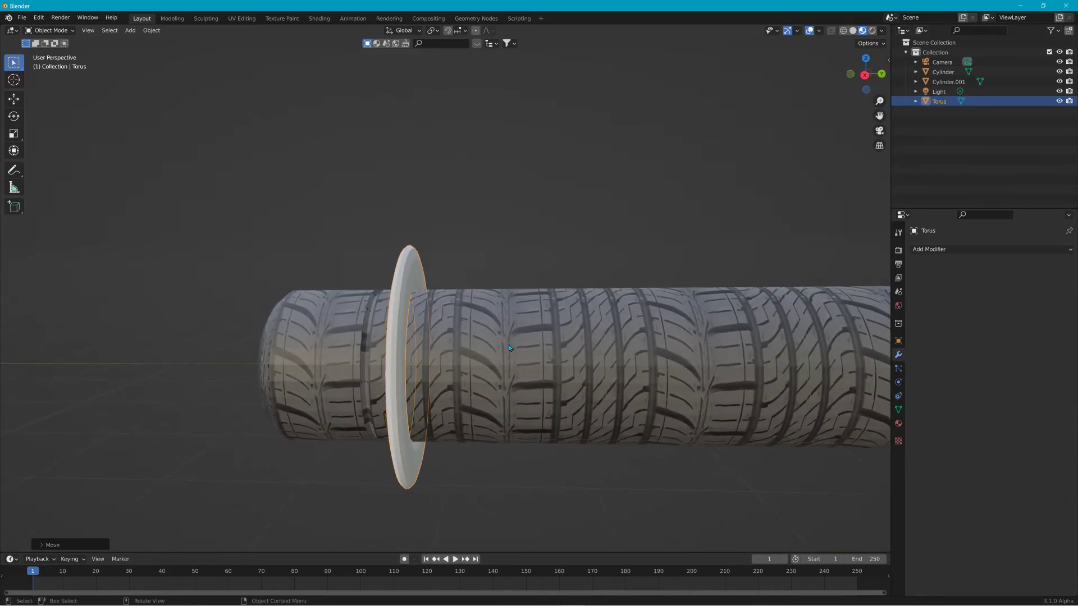
key("shift+d")
key("y")
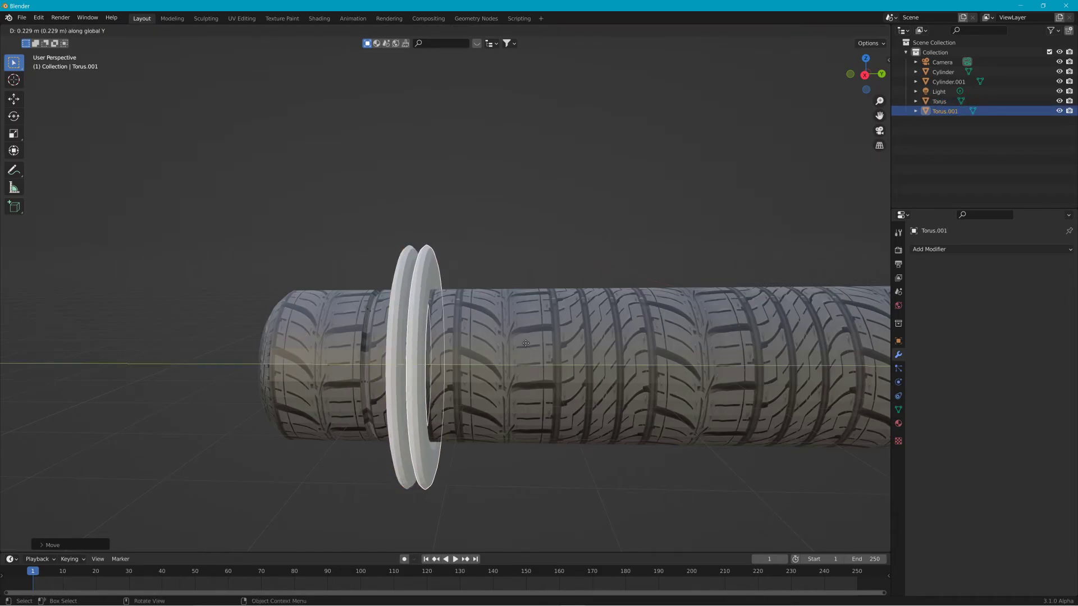
left_click(529, 345)
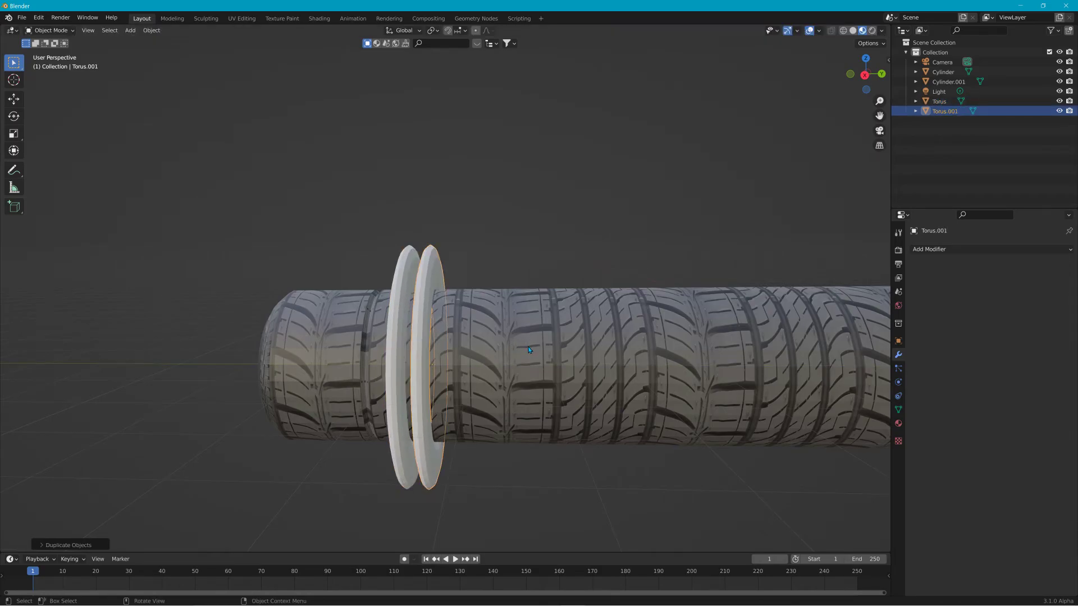
key("shift+d")
key("y")
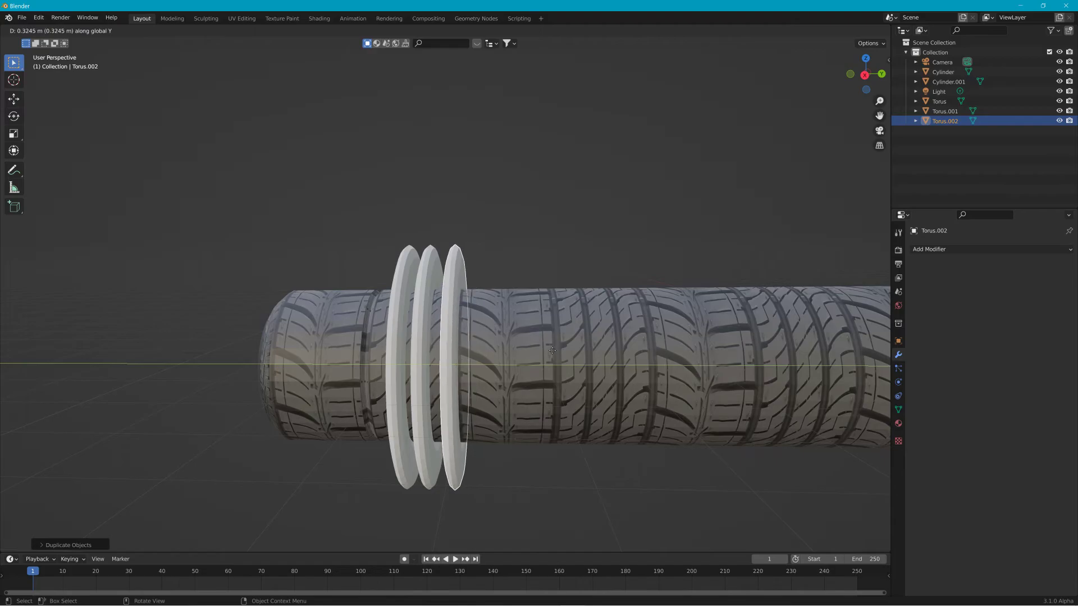
left_click(556, 352)
Duplicate the ring along the global Y axis past a wide gap and add three more copies about 0.35 m apart, forming a second group of four
key("shift+d")
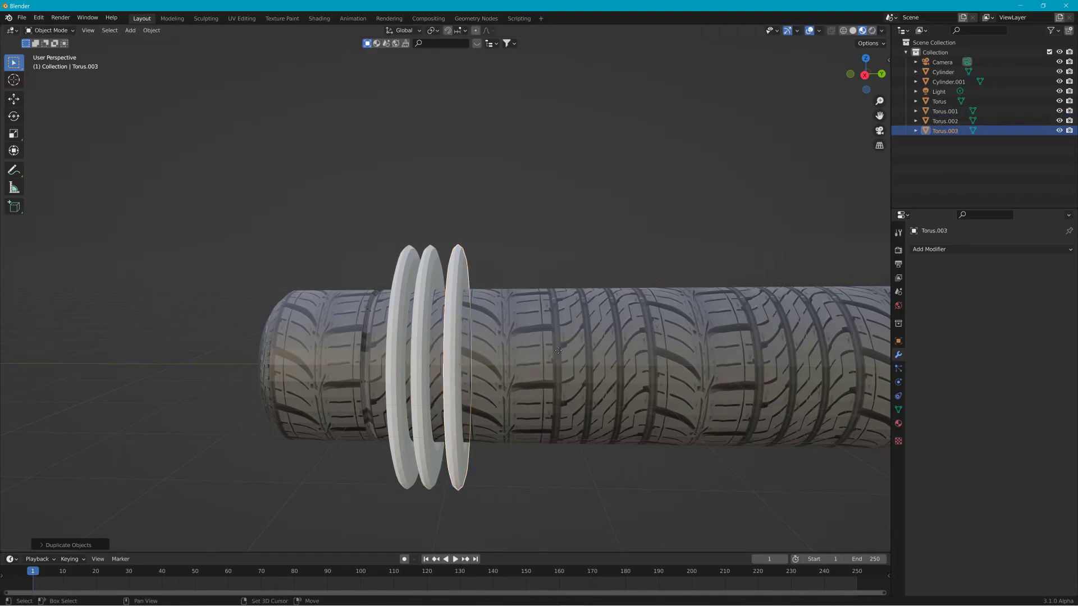
key("y")
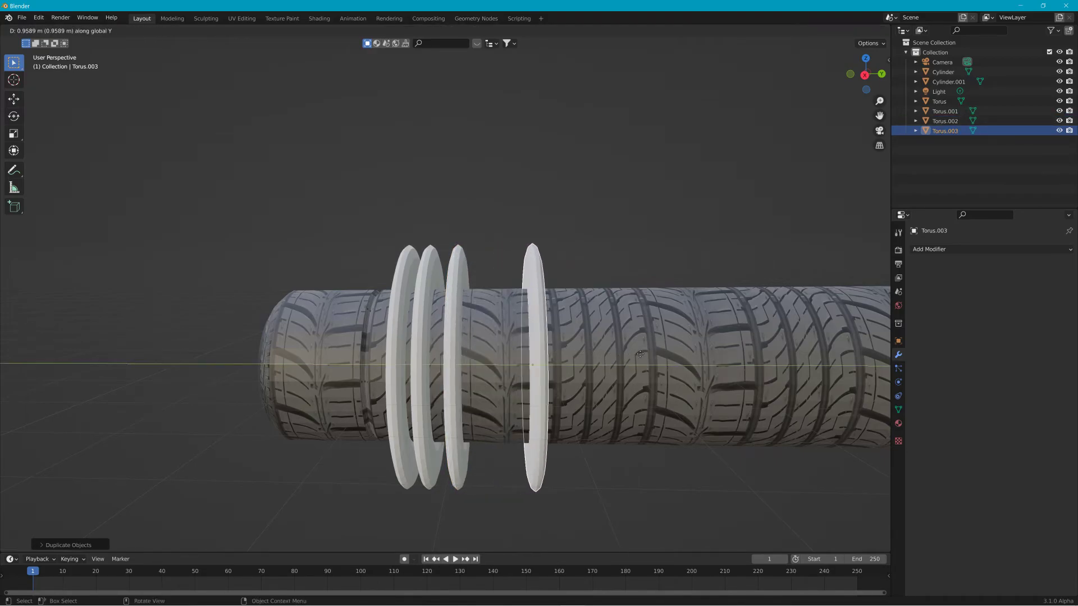
left_click(651, 353)
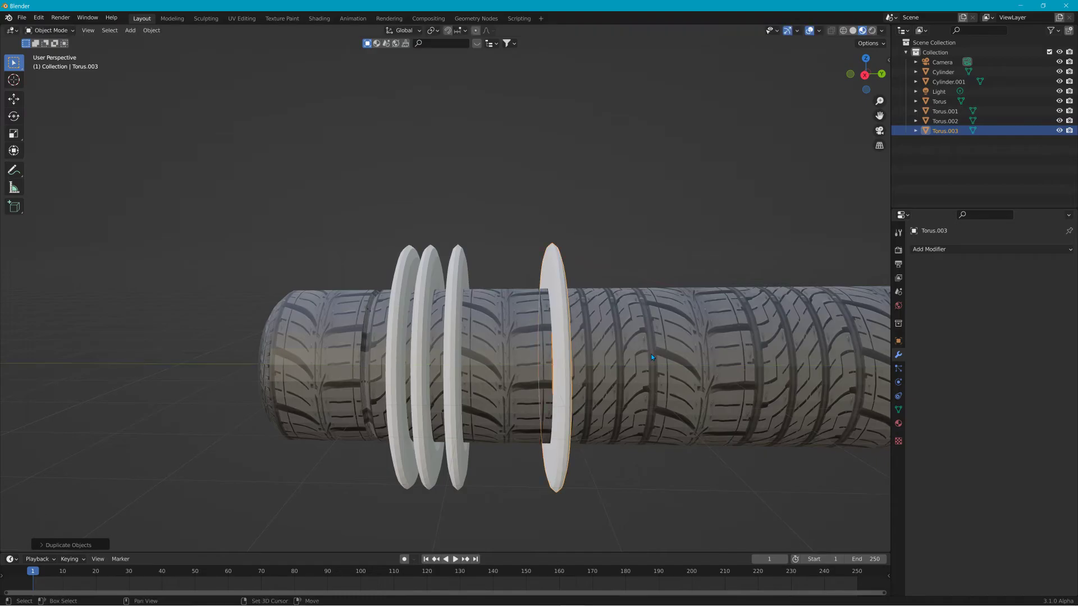
key("shift+d")
key("y")
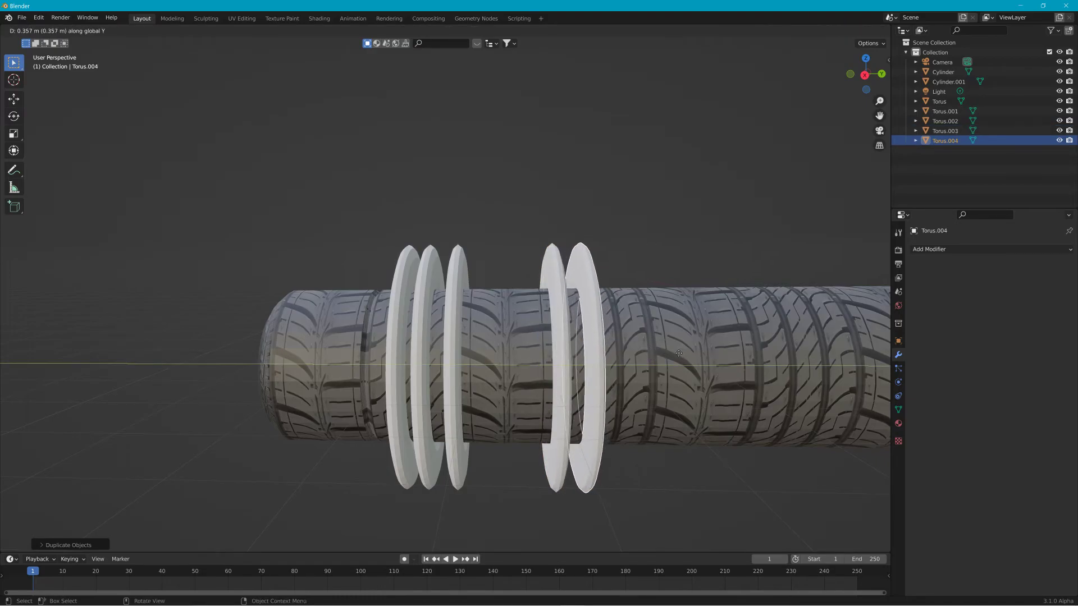
left_click(678, 354)
key("shift+d")
key("y")
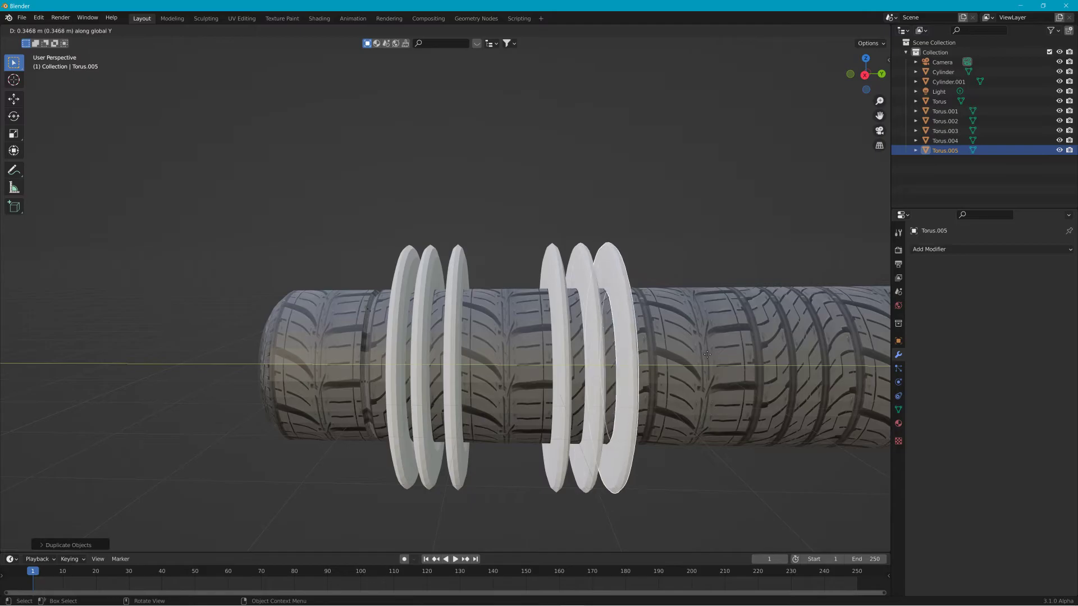
left_click(709, 355)
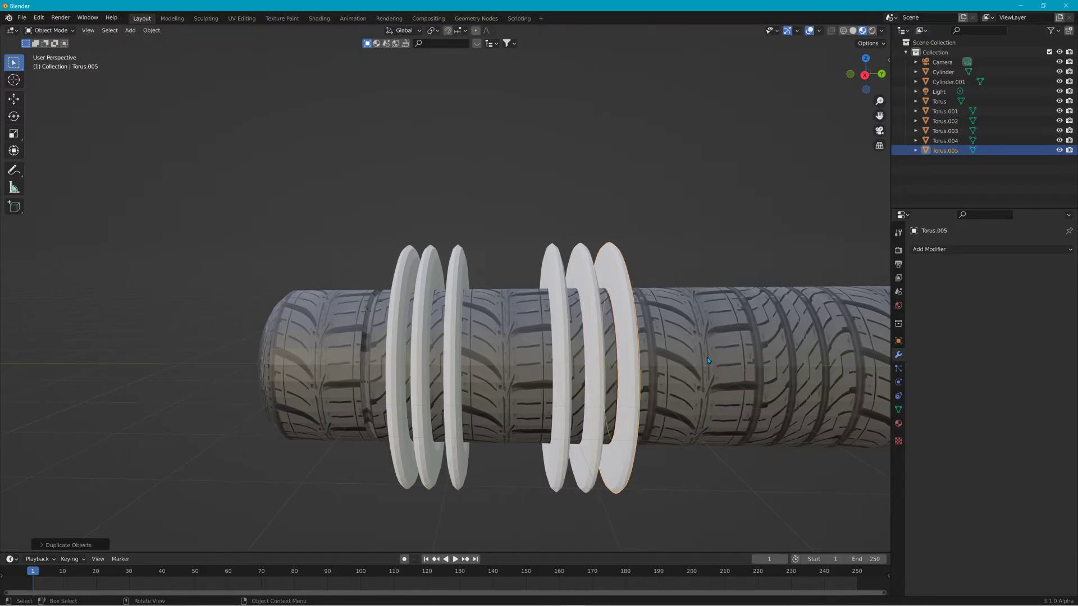
key("shift+d")
key("y")
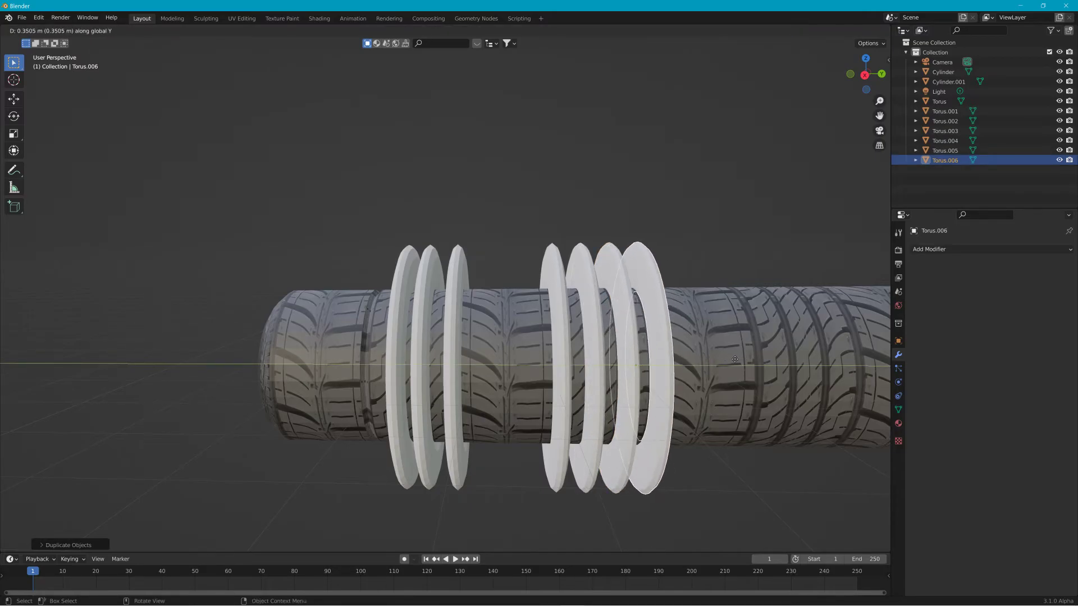
left_click(739, 359)
Build a third group of four rings along the global Y axis, starting past another wide gap and spacing the copies about 0.35 m apart
middle_click_drag(756, 361, 604, 357, "shift")
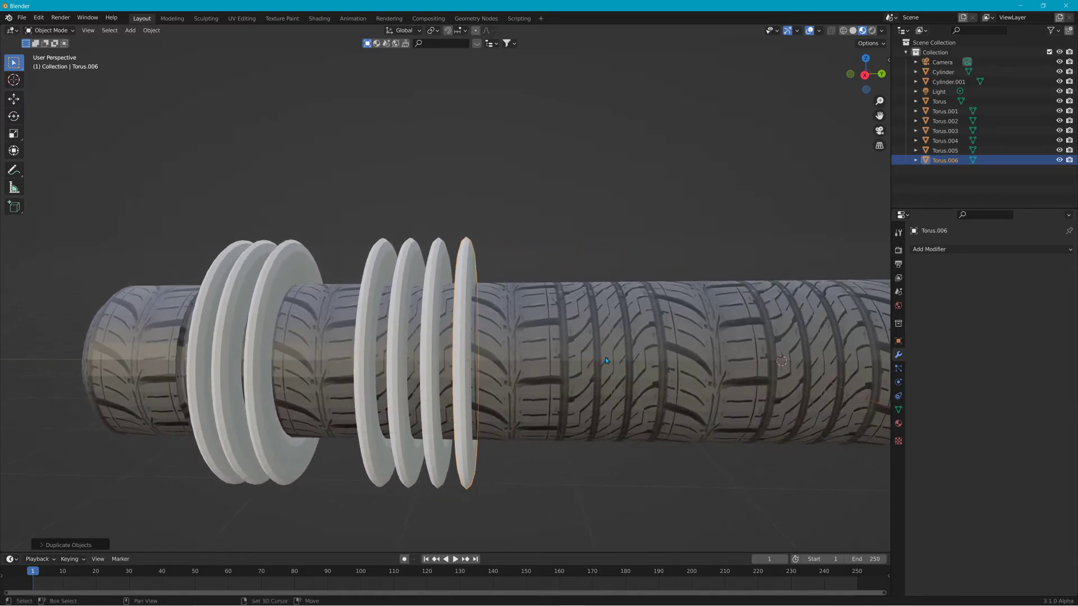
key("shift+d")
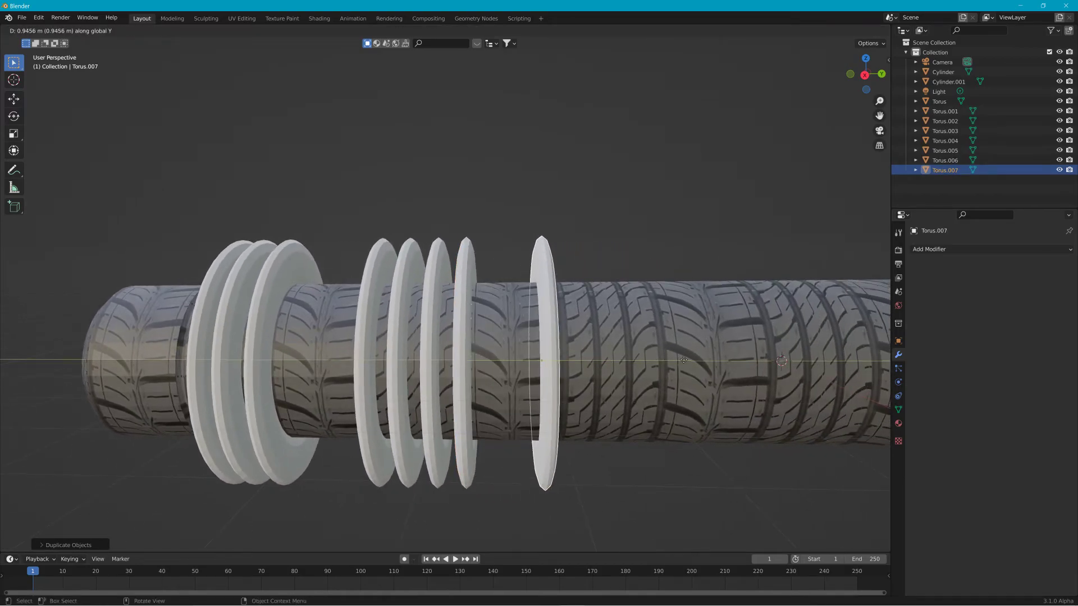
key("y")
left_click(700, 360)
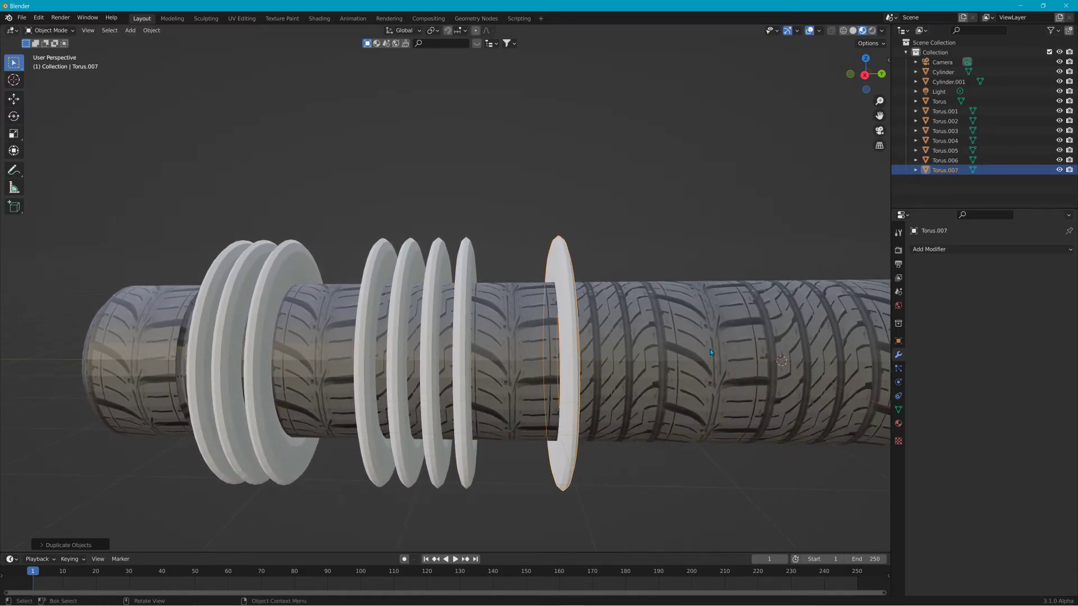
key("shift+d")
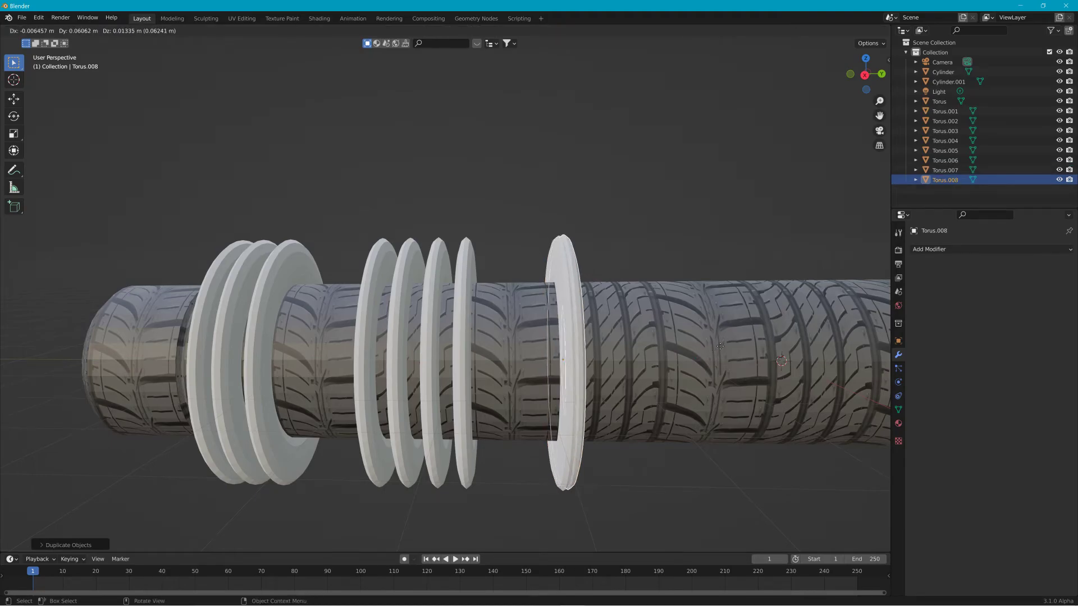
key("y")
left_click(739, 347)
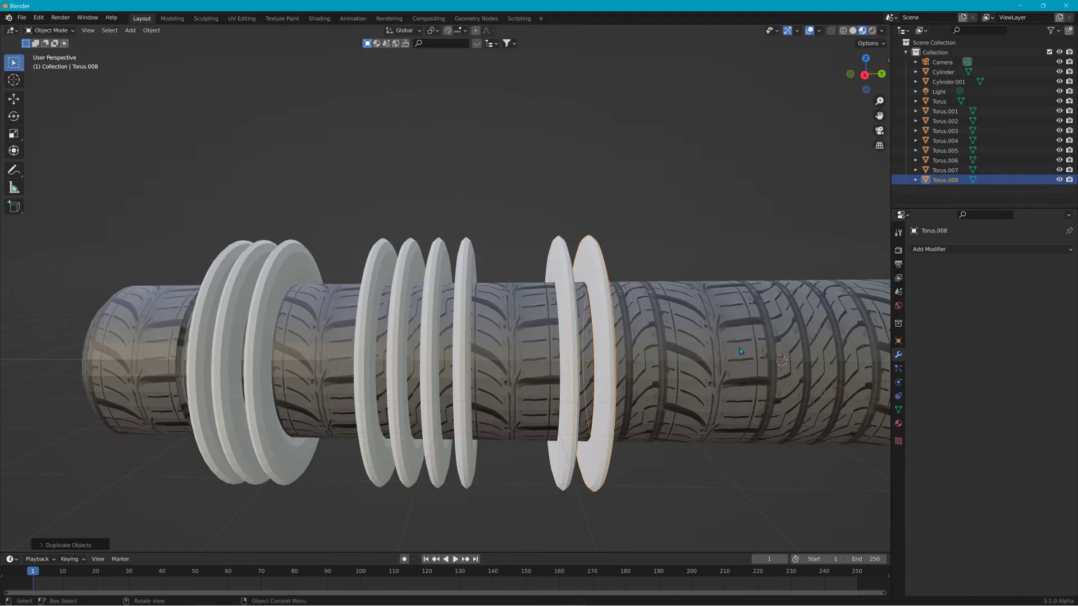
key("shift+d")
key("y")
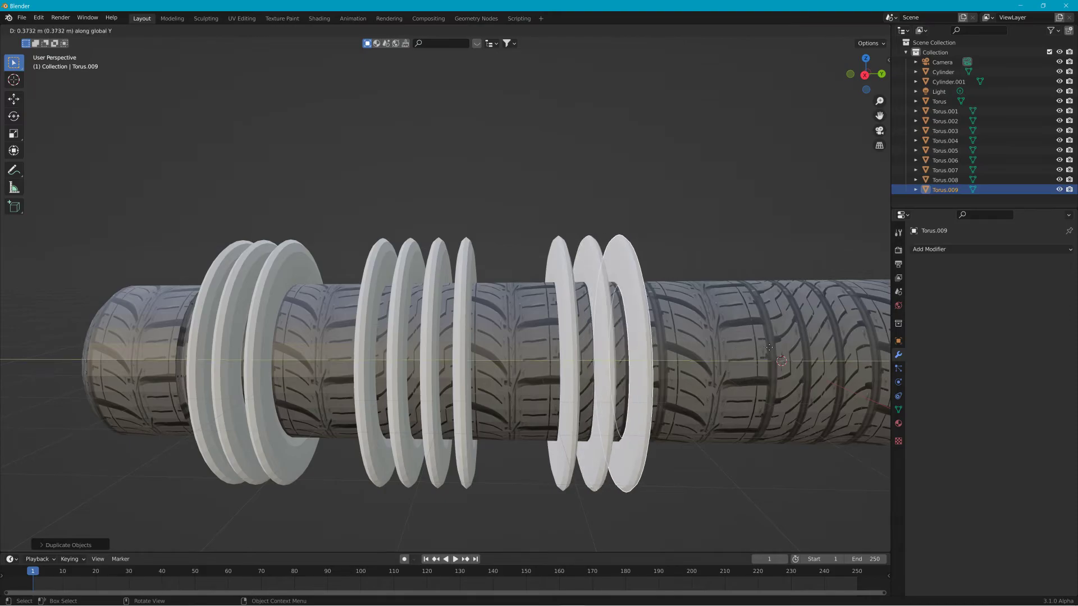
left_click(767, 354)
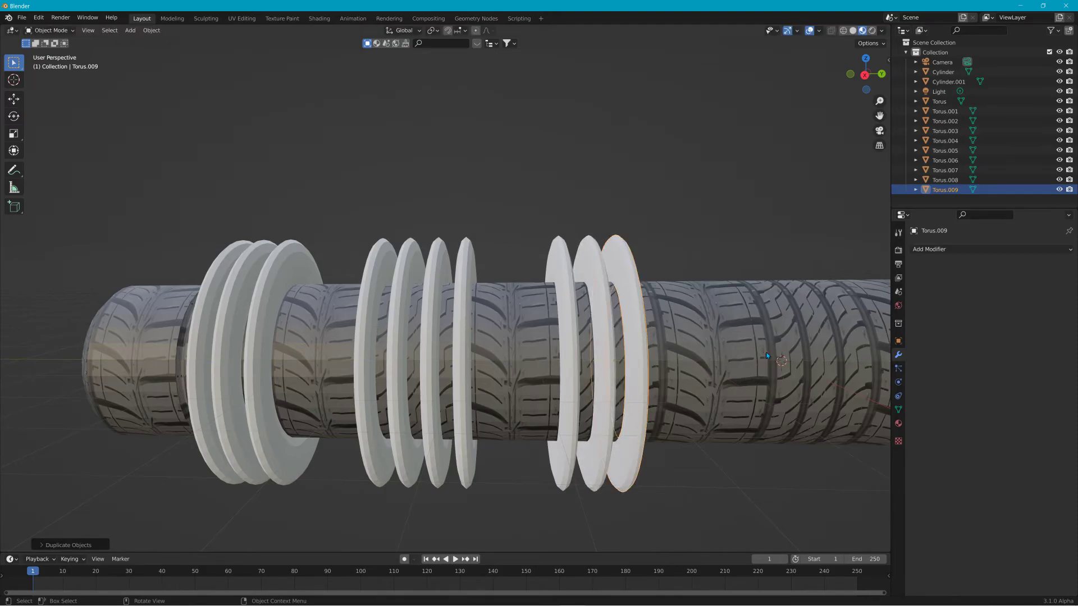
key("shift+d")
key("y")
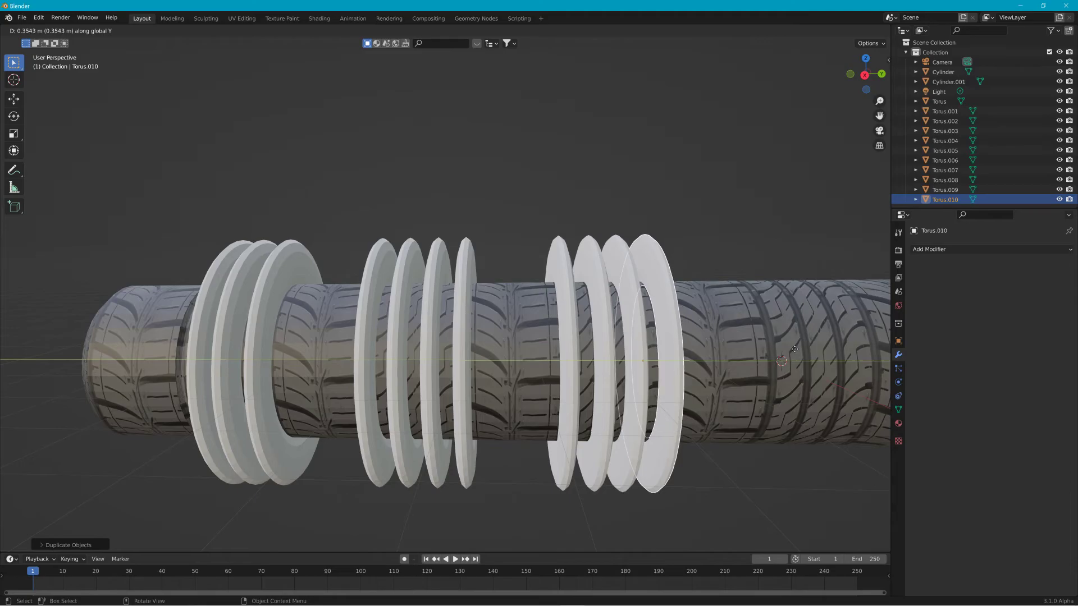
left_click(794, 351)
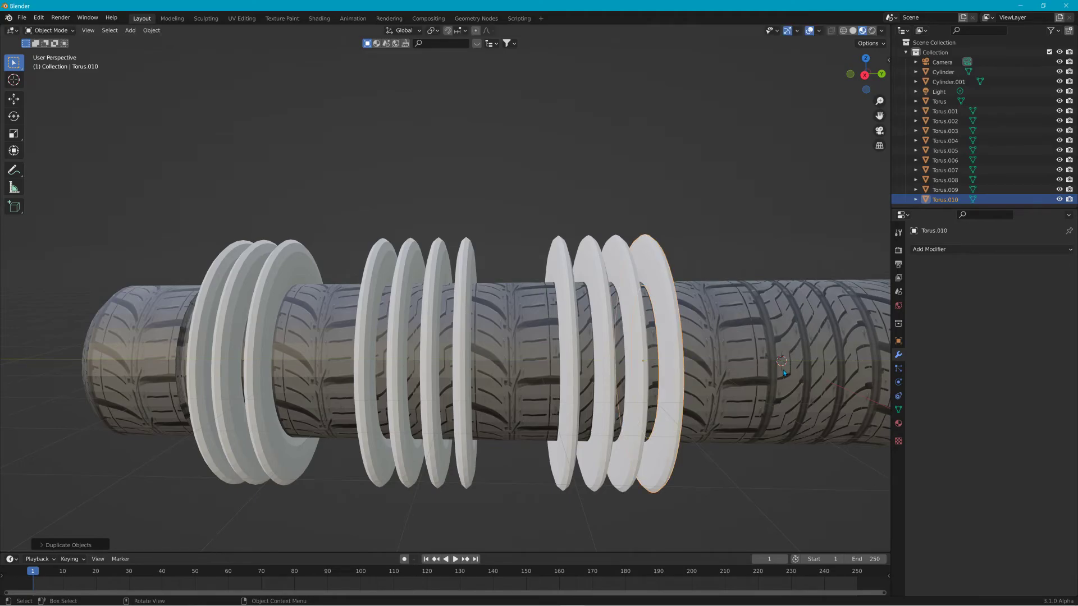
Try placing a single duplicate of the third group's last ring farther along the cylinder and adjust it along the global Y axis
scroll(774, 395, "down", 5)
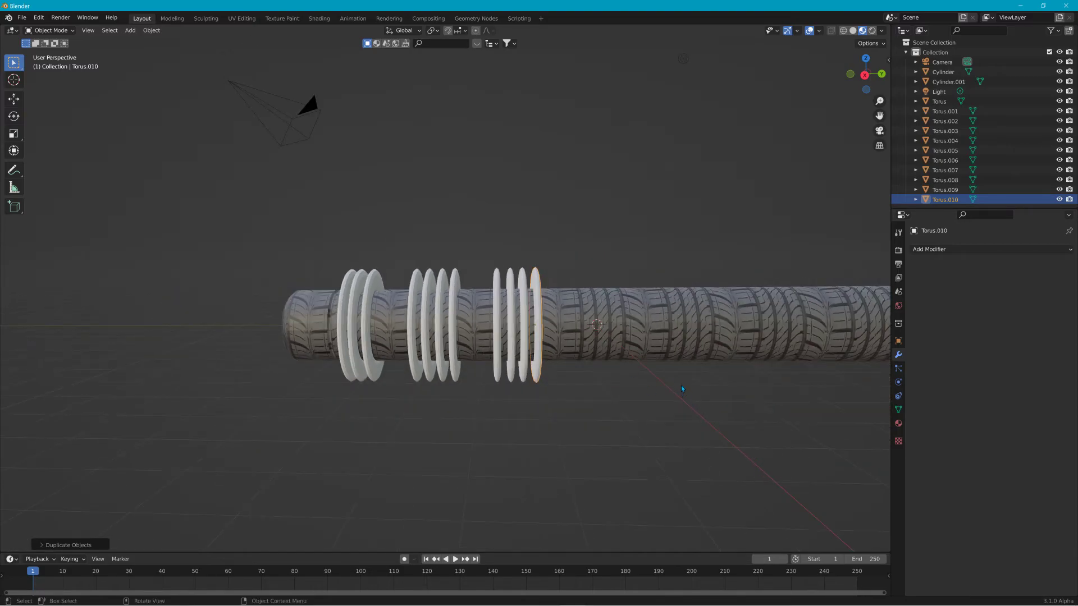
middle_click_drag(679, 367, 670, 370)
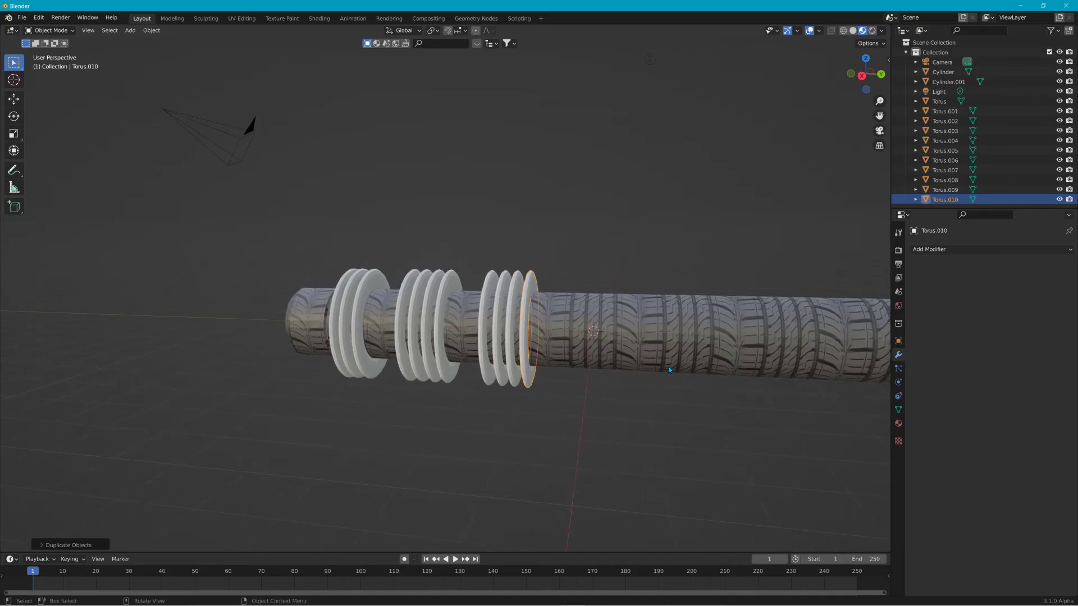
key("shift+d")
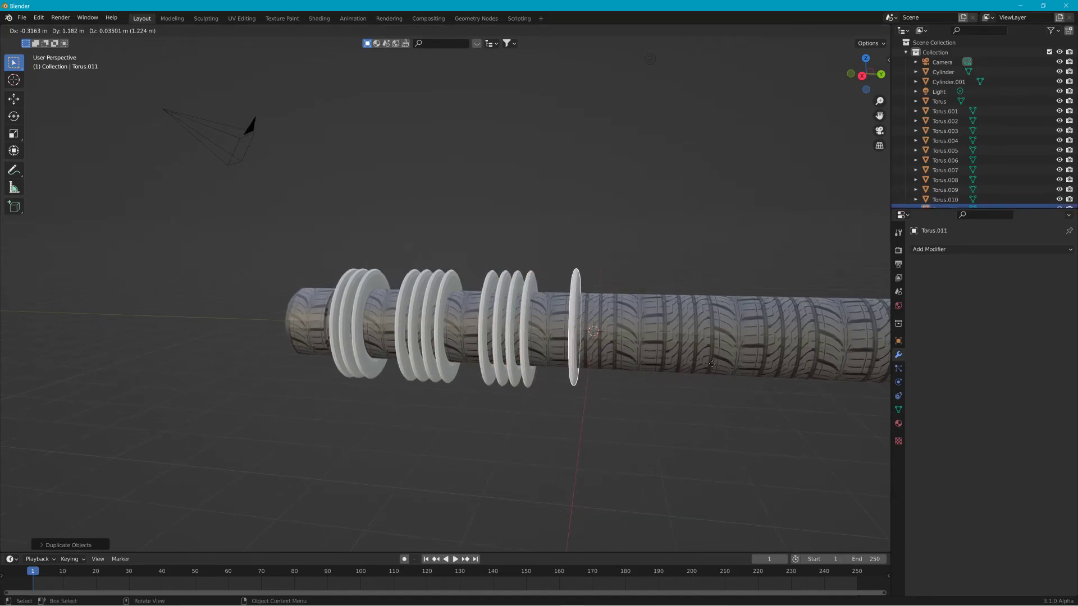
left_click(709, 364)
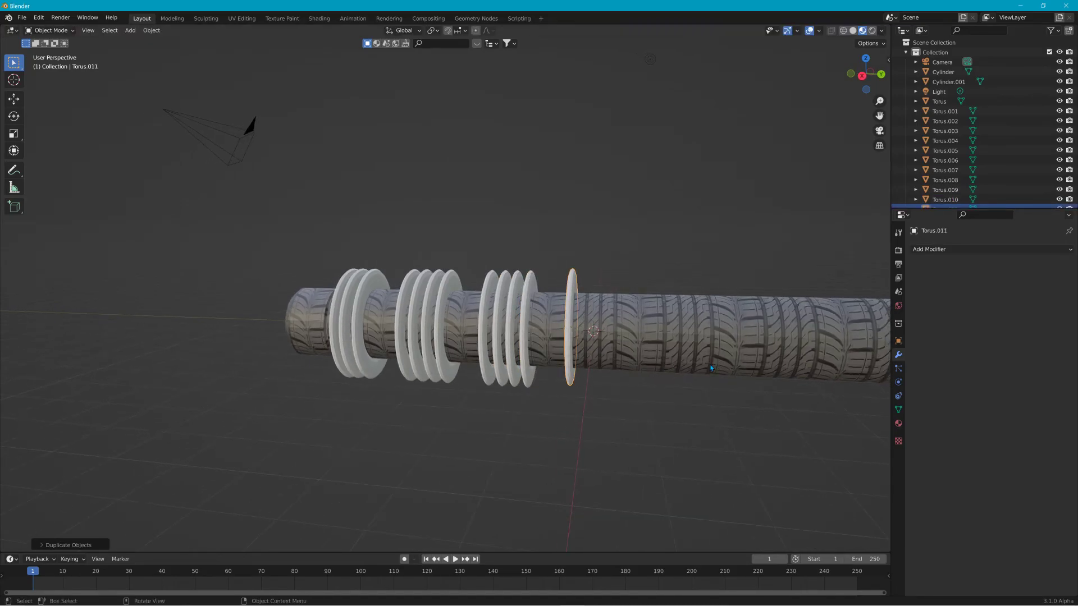
key("g")
key("x")
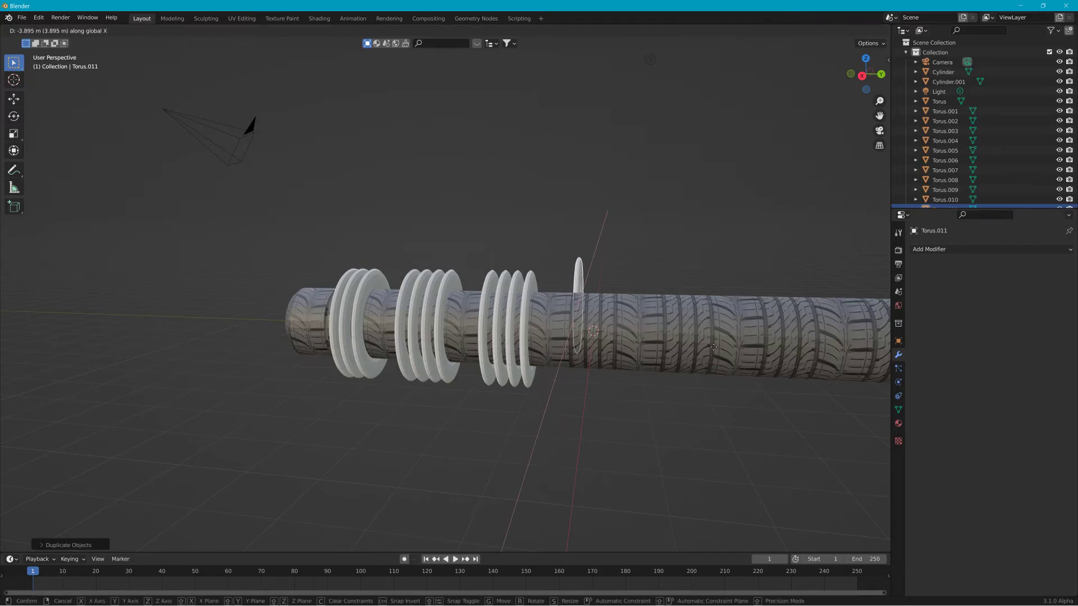
key("z")
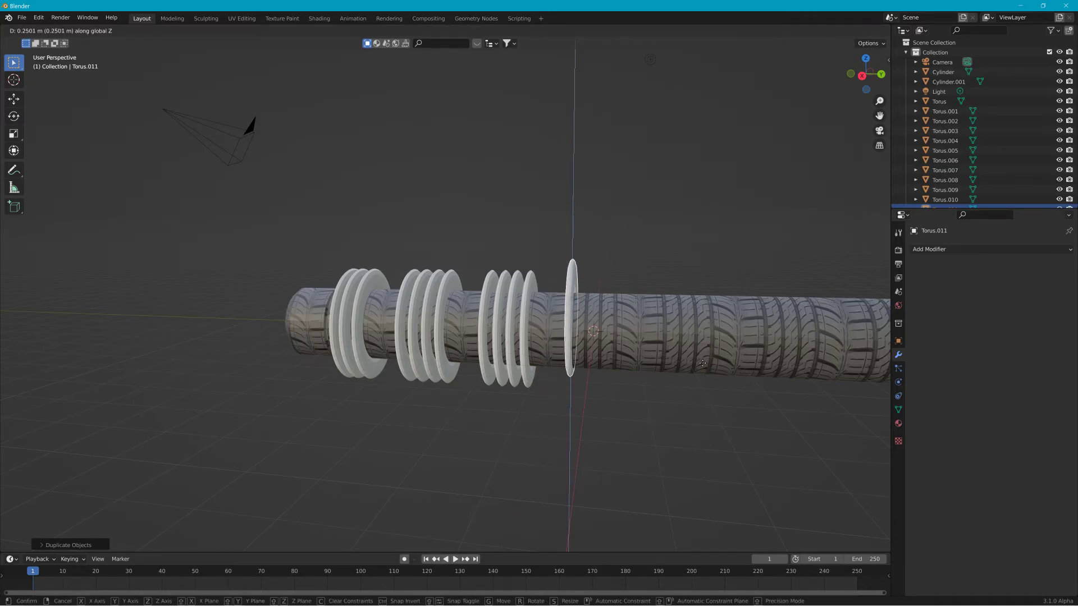
key("y")
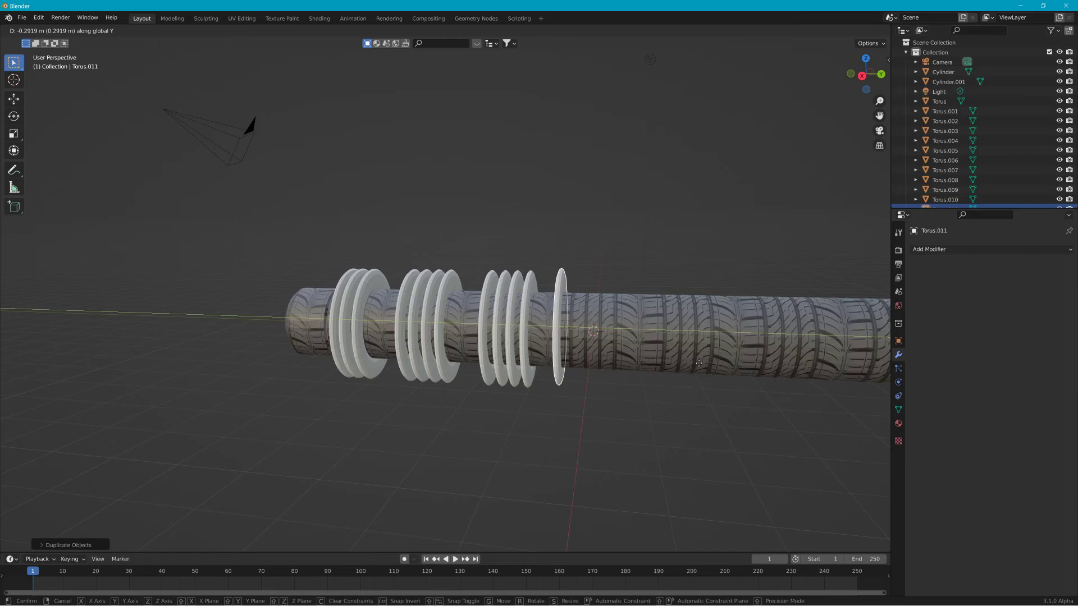
left_click(699, 364)
Try another copy of the single ring along the global Y axis, and delete both rings standing past the third group
scroll(702, 359, "up", 2)
scroll(708, 339, "up", 2)
middle_click_drag(652, 350, 658, 346)
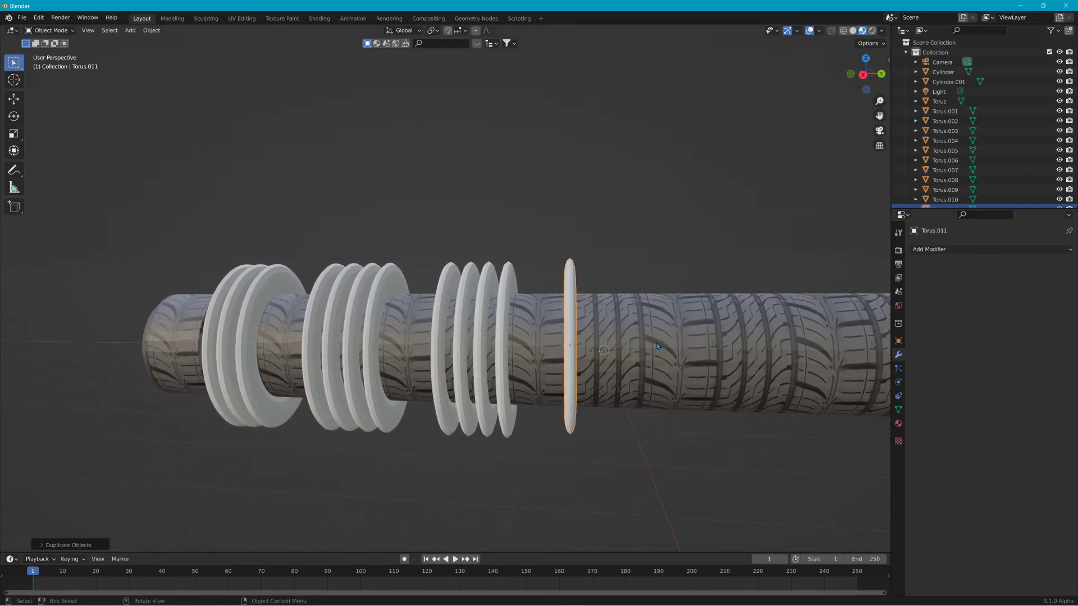
key("shift+d")
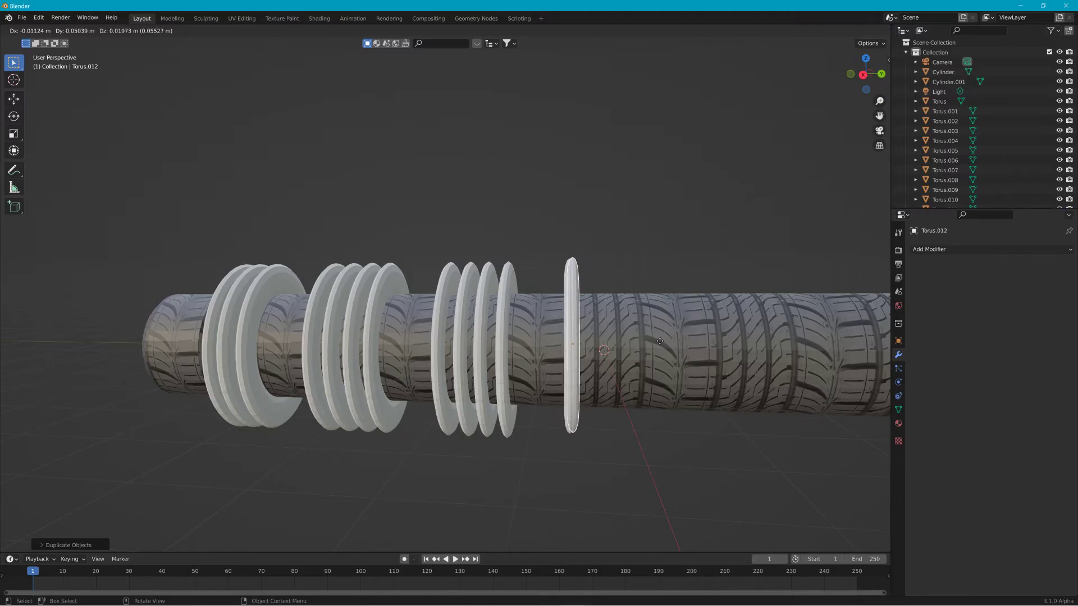
key("x")
key("y")
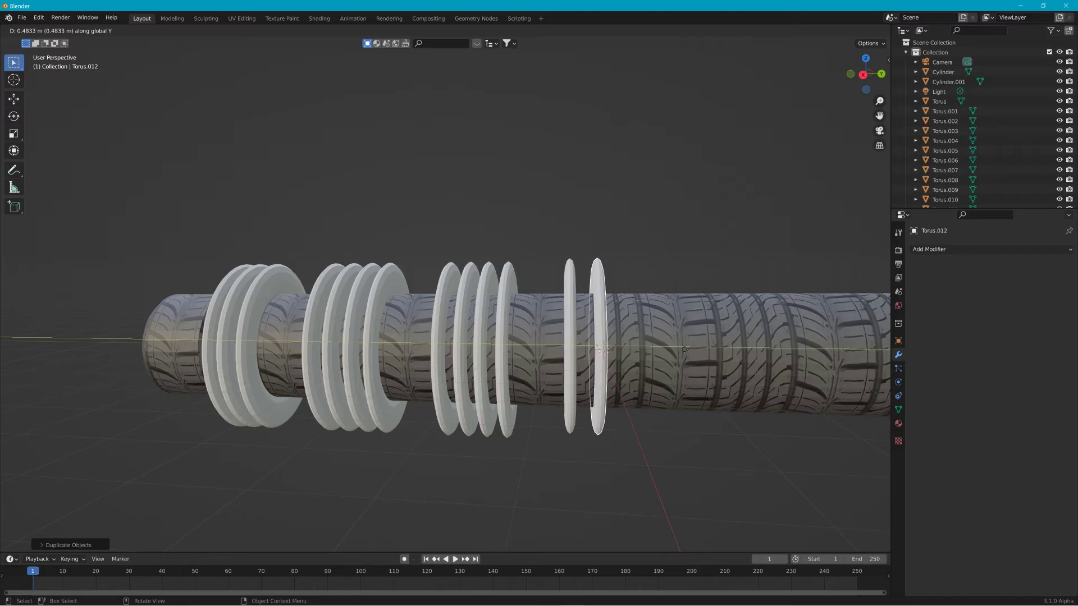
key("Escape")
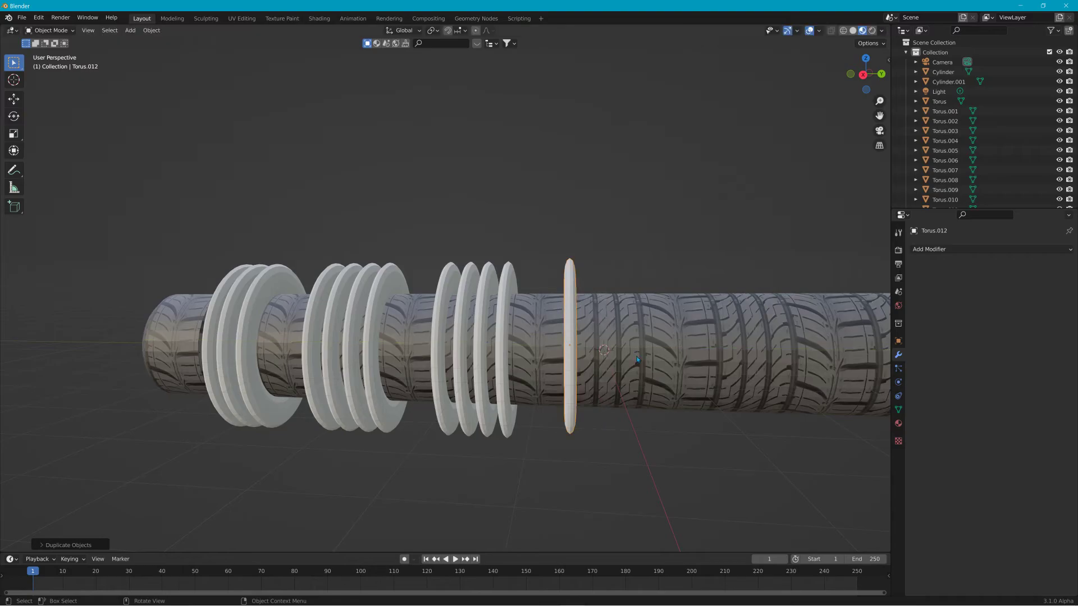
left_click(571, 363)
key("Delete")
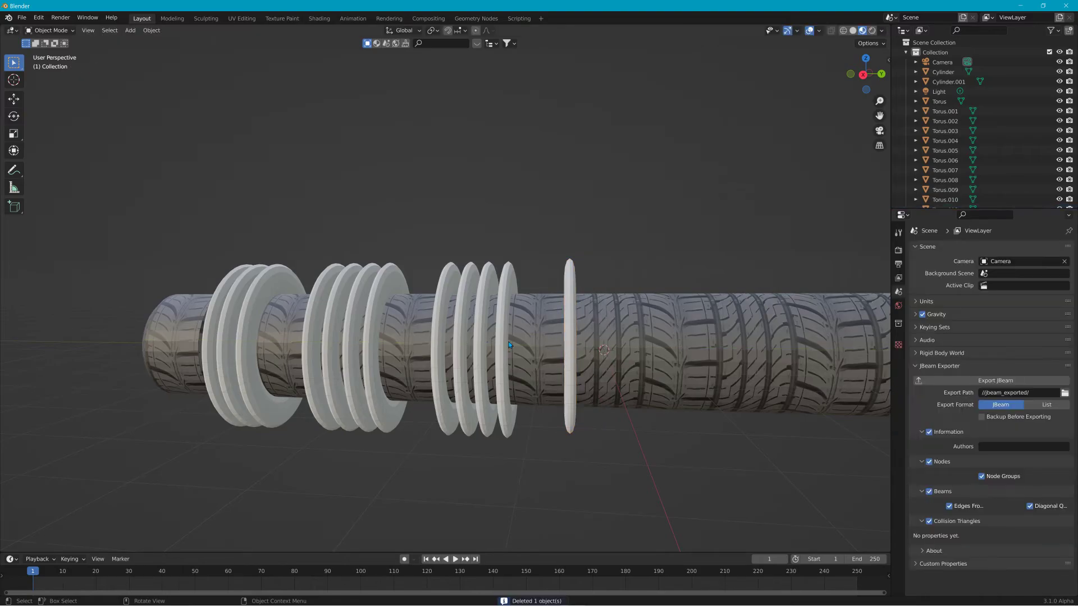
left_click(573, 337)
key("Delete")
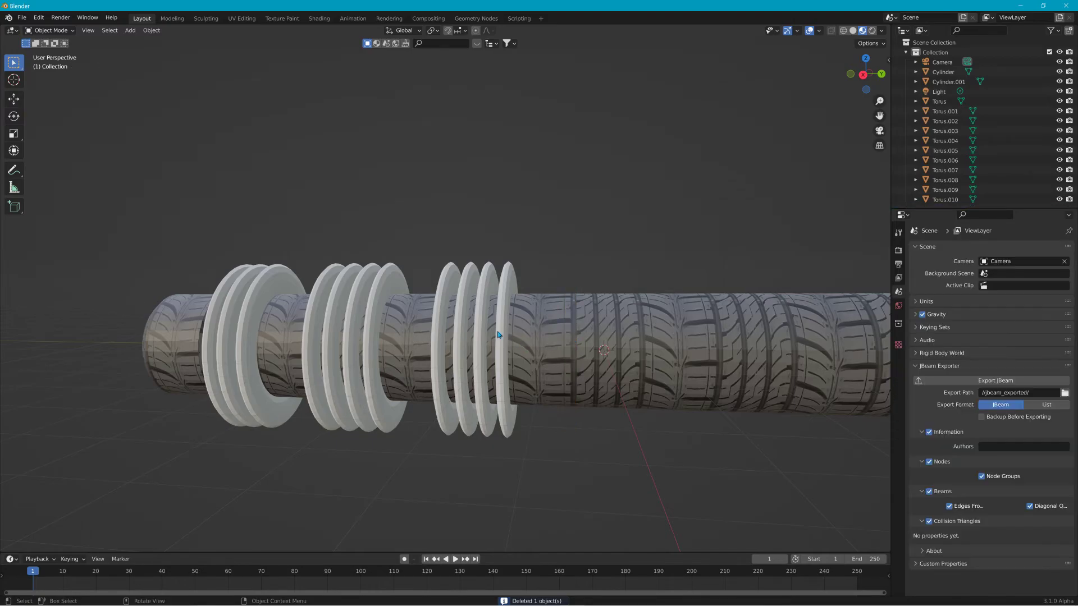
Duplicate the third group of four rings about 2.2 m along the global Y axis to form a fourth group
left_click(502, 336)
left_click(482, 340, "shift")
left_click(457, 340, "shift")
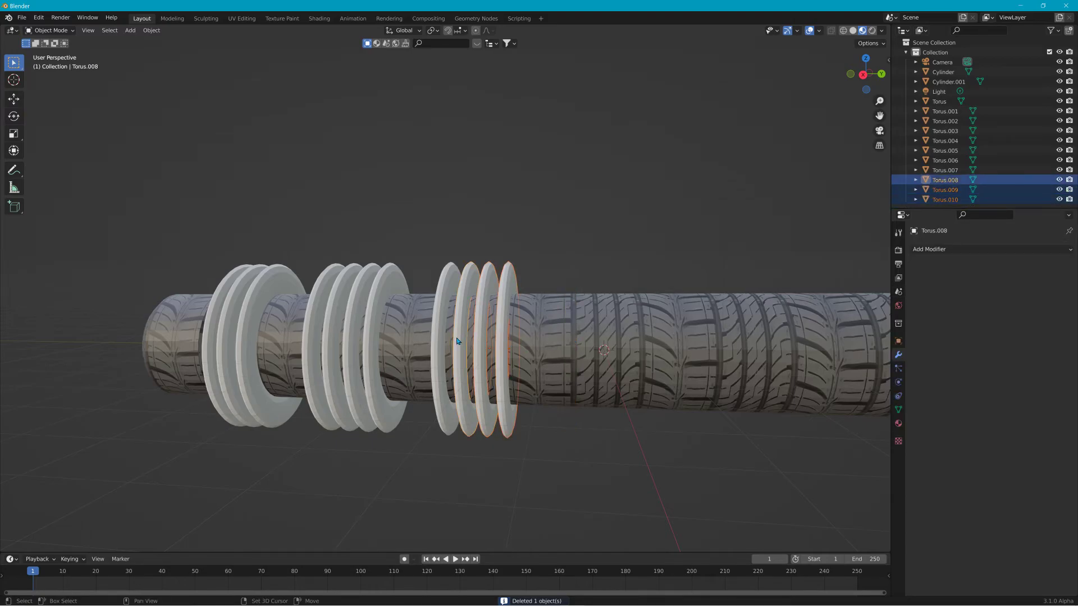
left_click(443, 345, "shift")
key("shift+d")
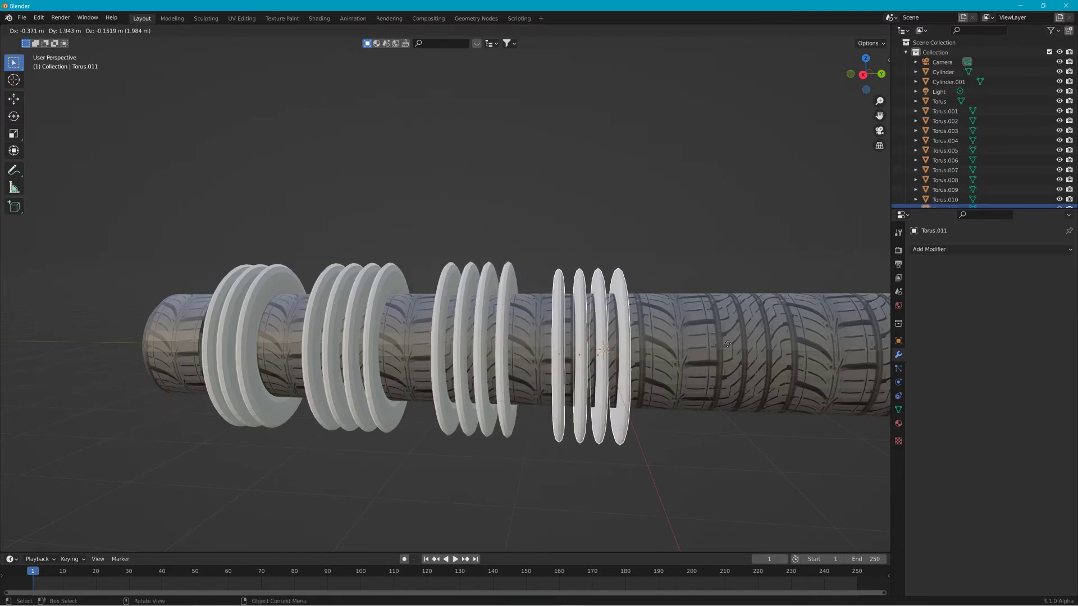
key("y")
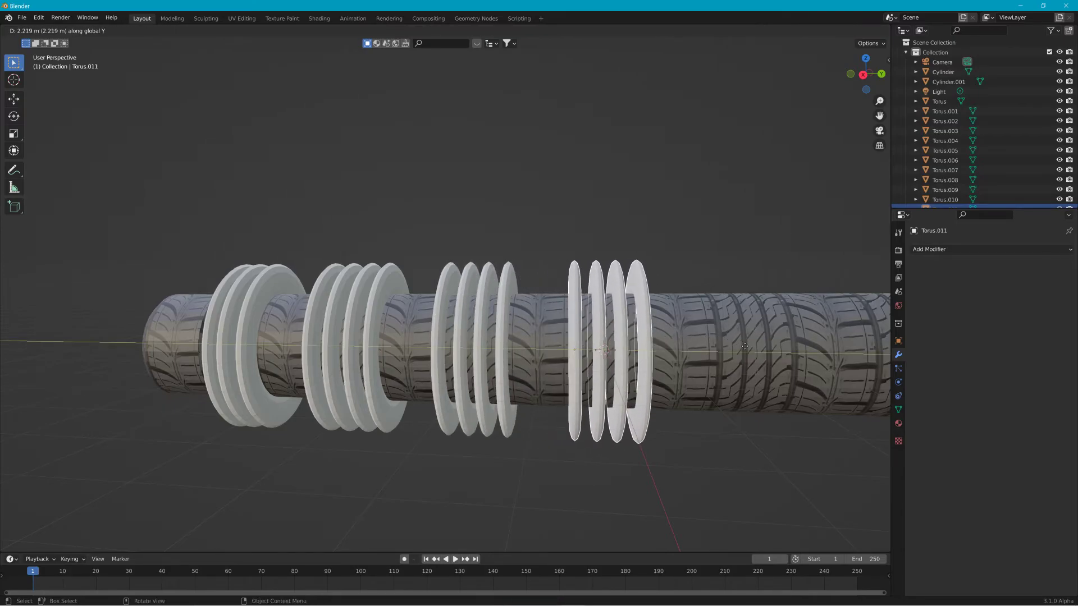
left_click(745, 353)
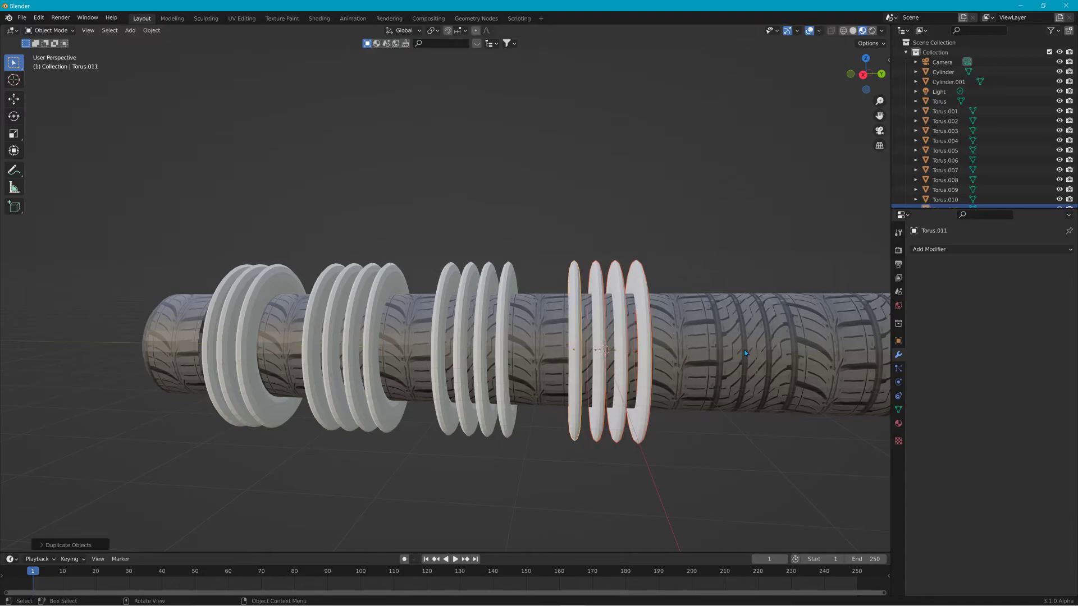
Duplicate the four-ring group three more times along the global Y axis, about 2.2 m apart, until the groups reach the cylinder's far end
key("shift+d")
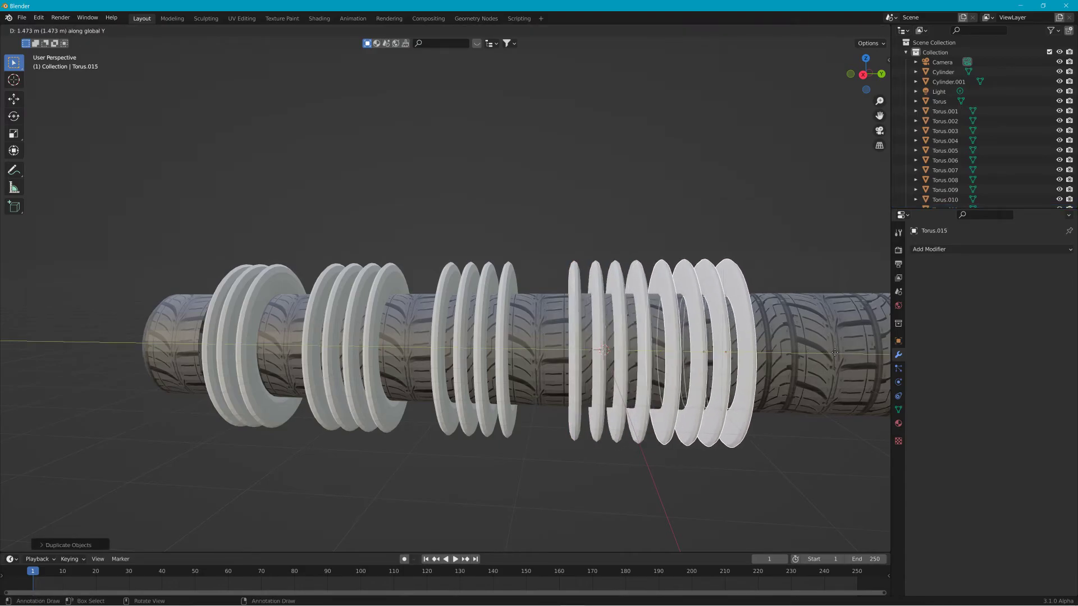
key("y")
left_click(879, 364)
middle_click_drag(878, 366, 670, 358, "shift")
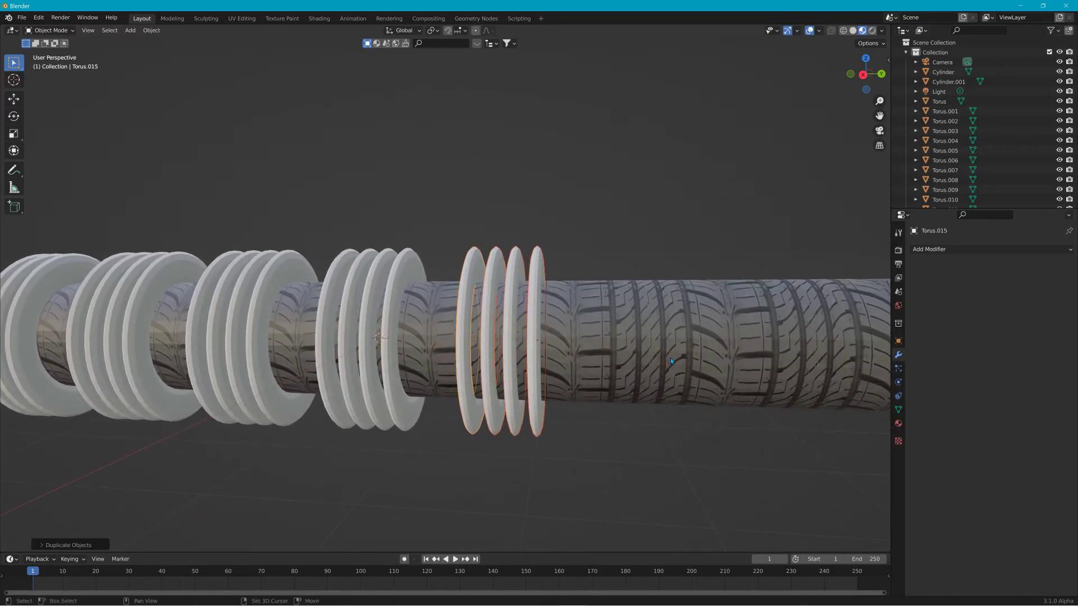
key("shift+d")
key("y")
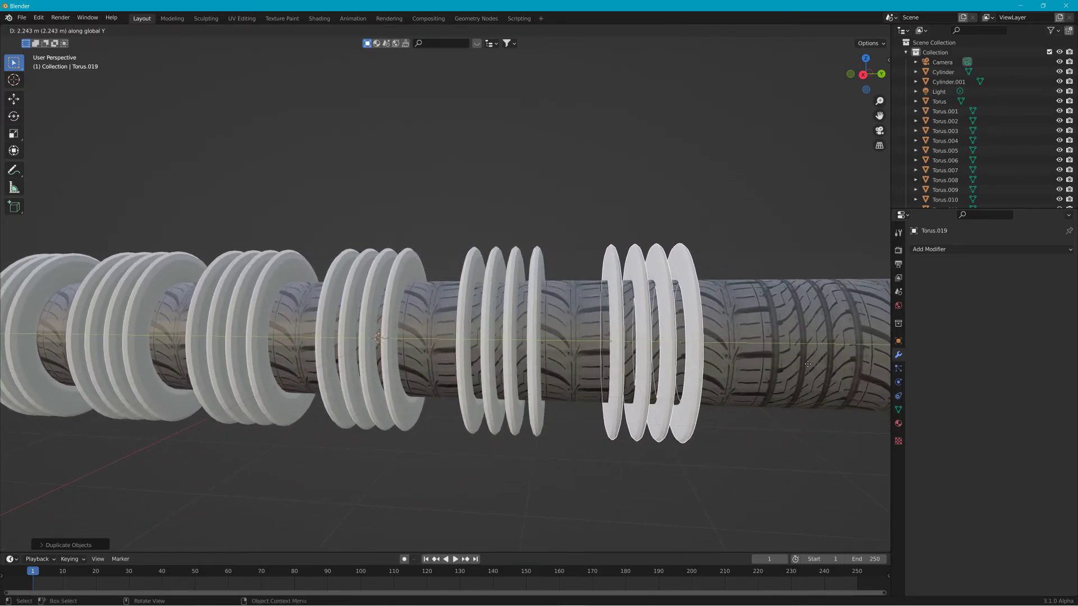
left_click(807, 365)
key("shift+d")
key("y")
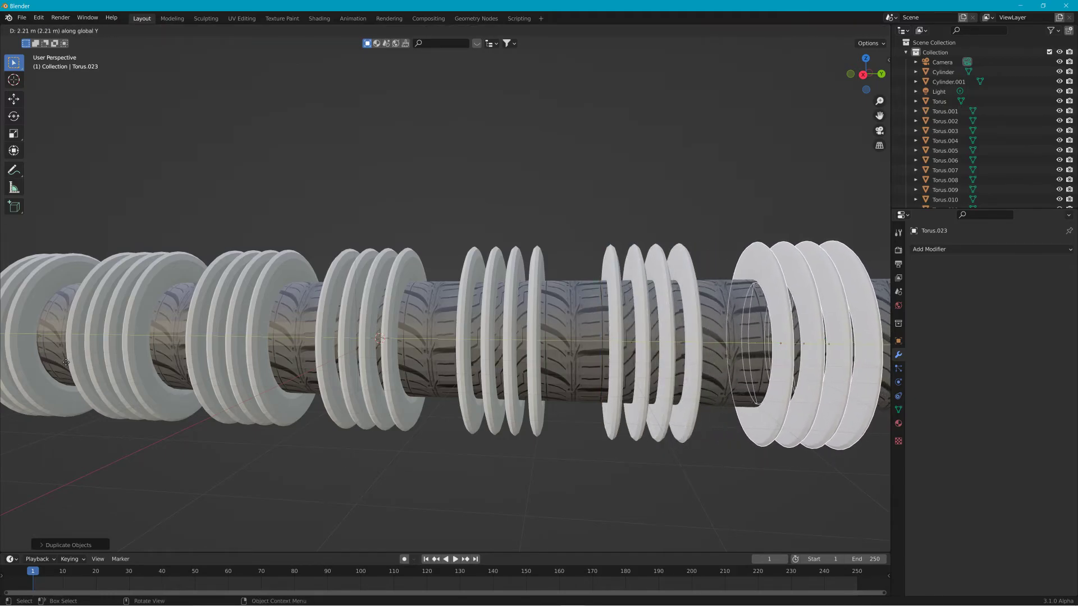
left_click(66, 369)
middle_click_drag(67, 369, 736, 362, "shift")
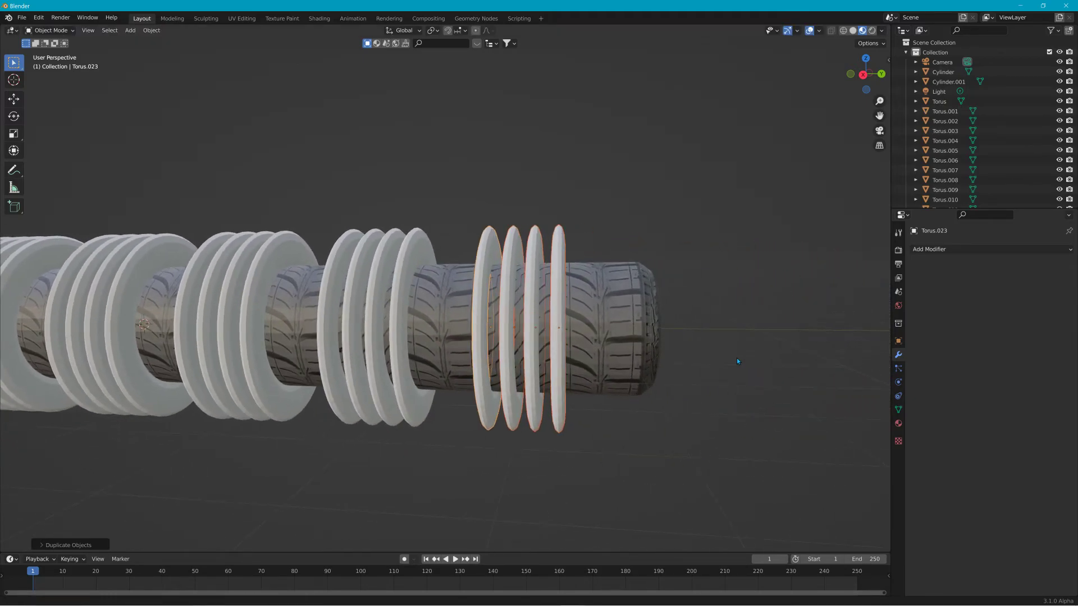
Select every ring from Torus through Torus.026 and join them into a single object
scroll(704, 355, "down", 2)
left_click(949, 101)
scroll(944, 128, "down", 5)
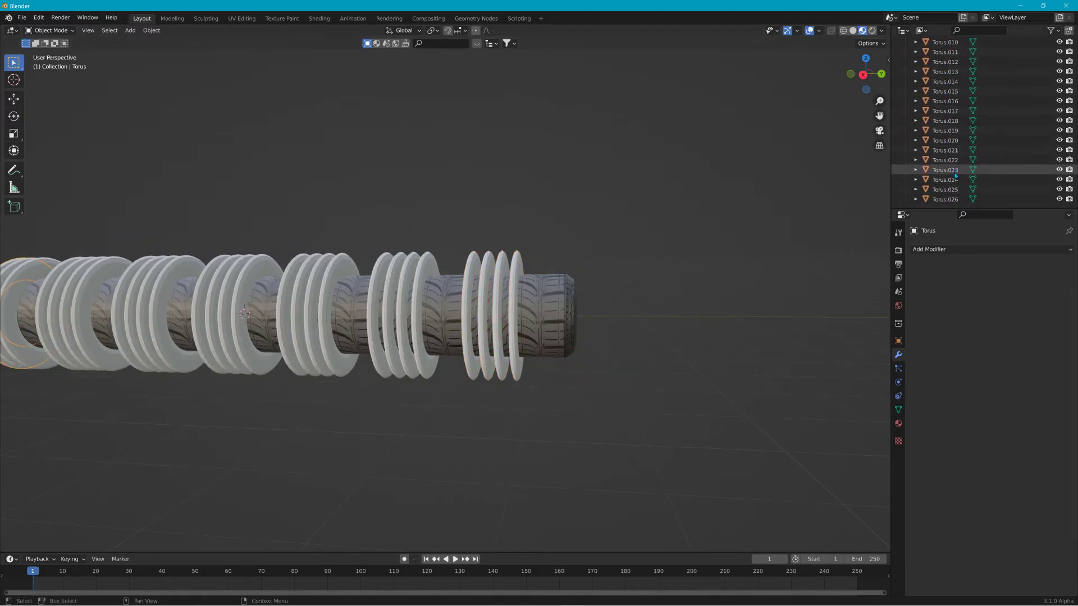
left_click(952, 200, "shift")
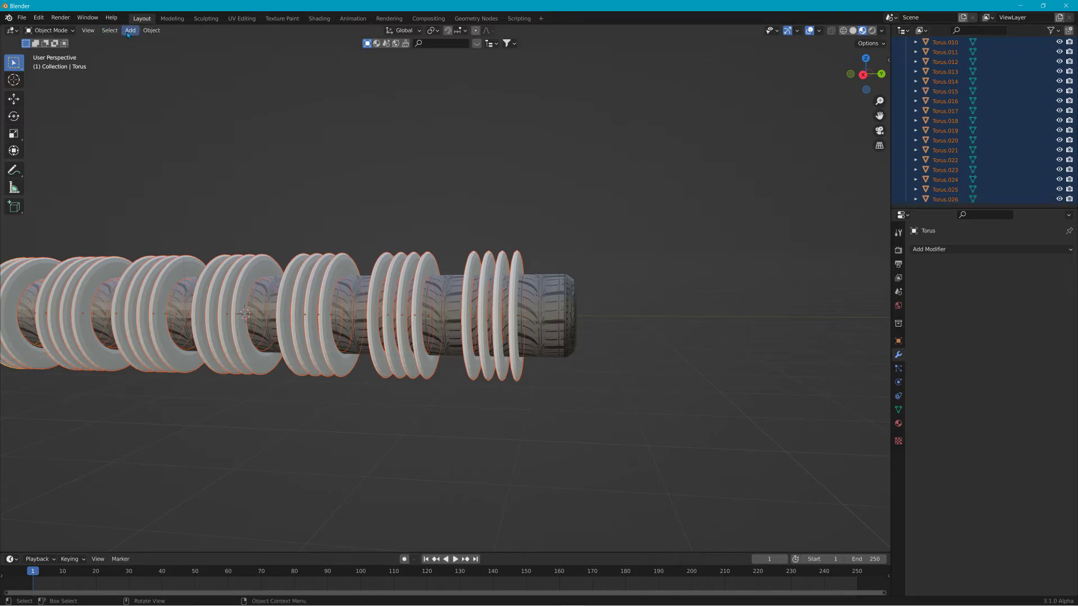
left_click(157, 31)
left_click(169, 124)
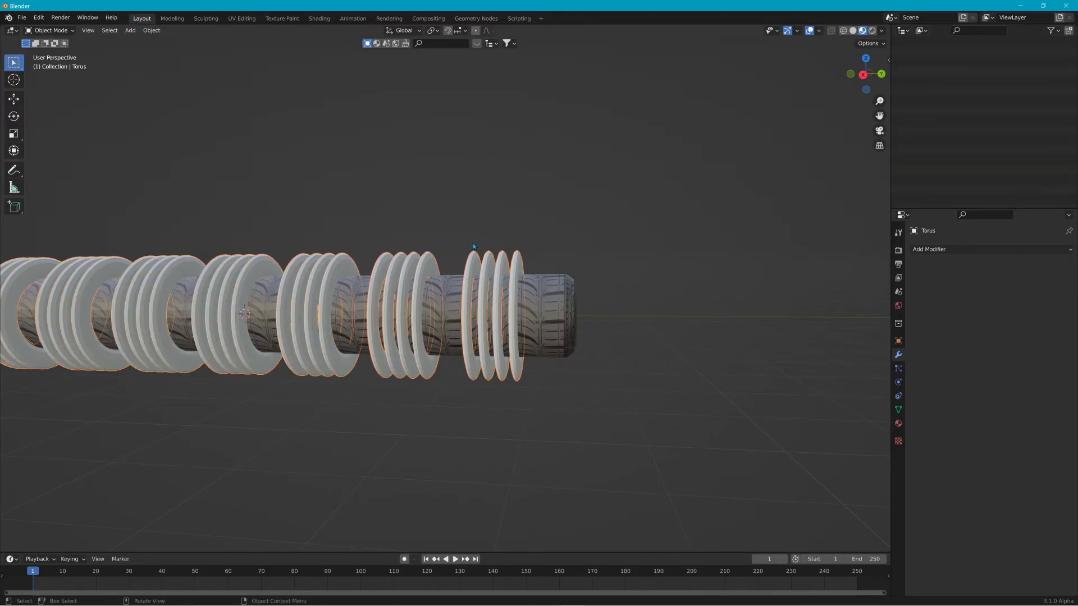
Add a Boolean modifier in Difference mode to the long tire-textured cylinder, with the joined Torus as its operand object
left_click(541, 293)
left_click(936, 250)
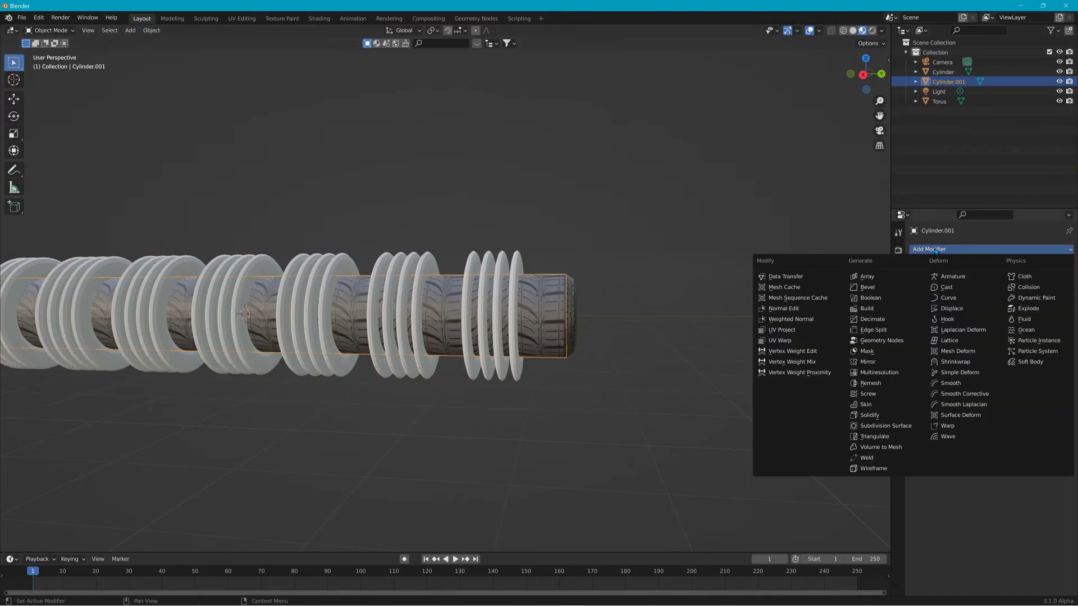
left_click(884, 300)
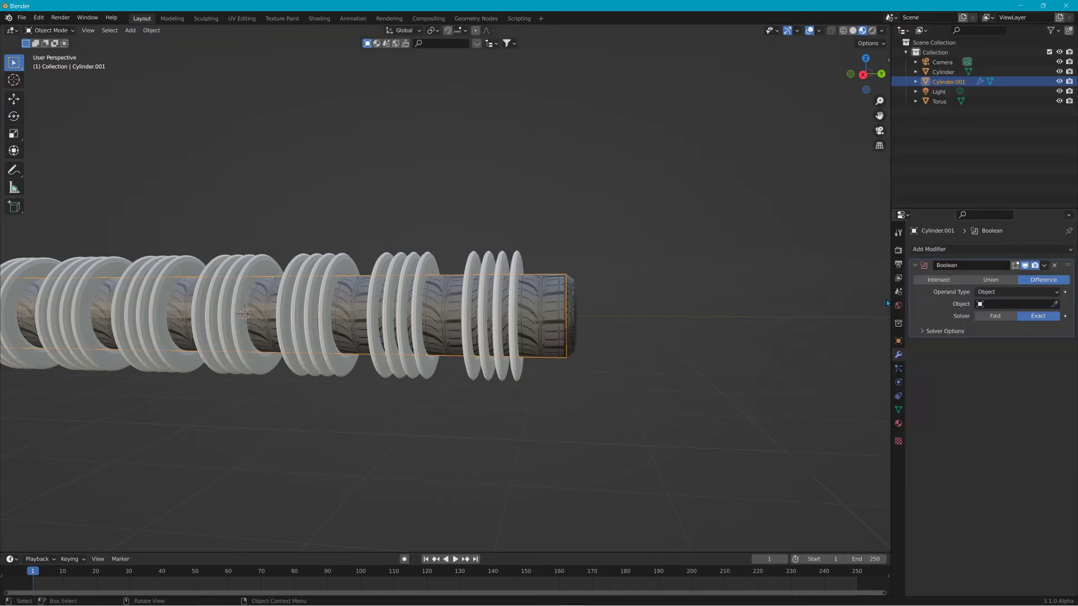
left_click(1054, 303)
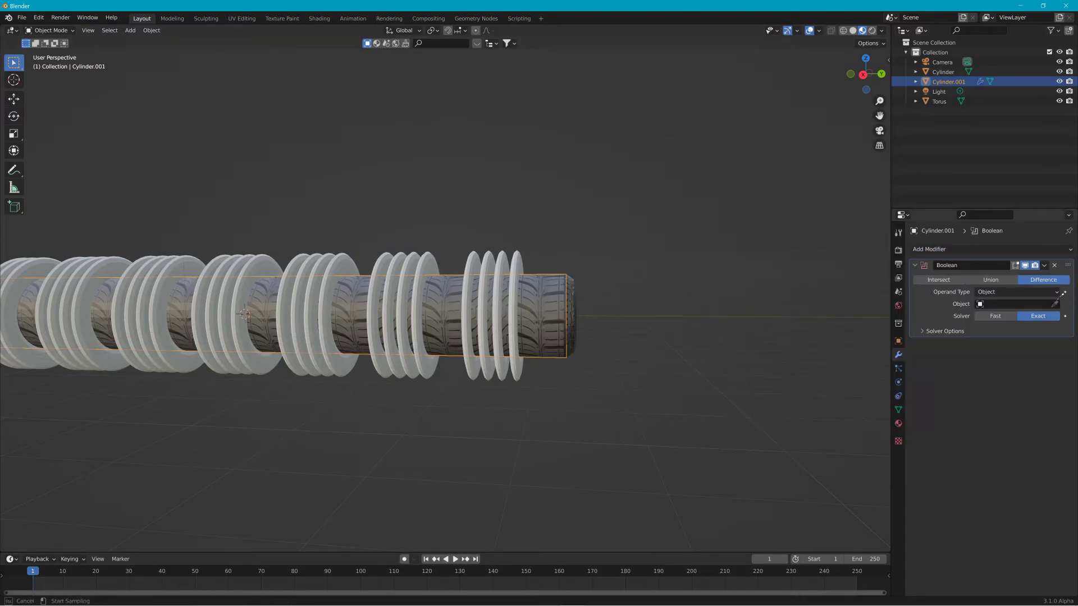
left_click(476, 269)
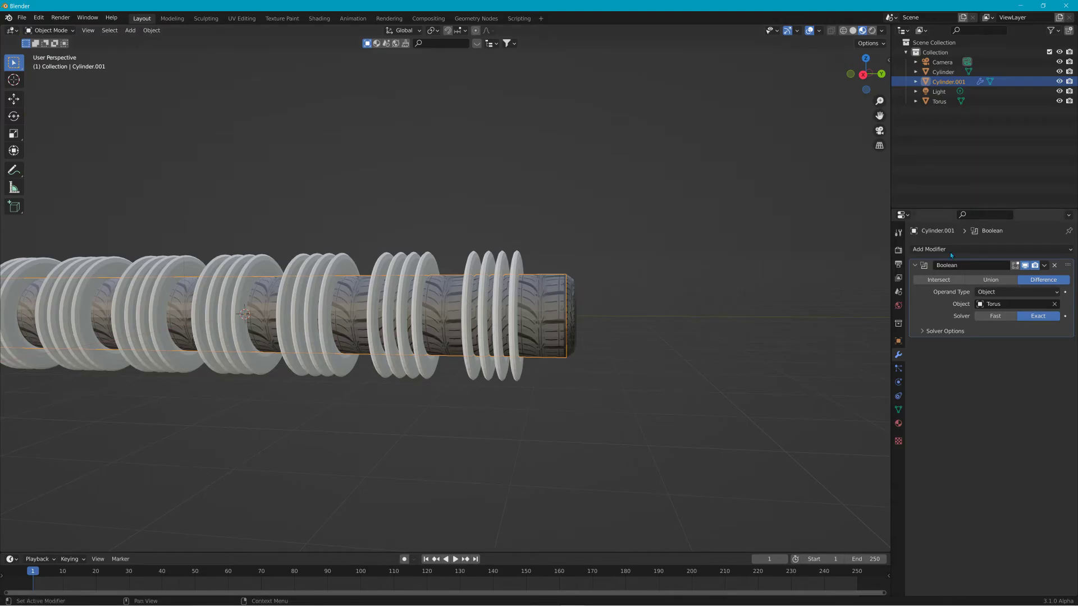
Apply the Boolean modifier to the cylinder and delete the joined torus rings
left_click(1044, 266)
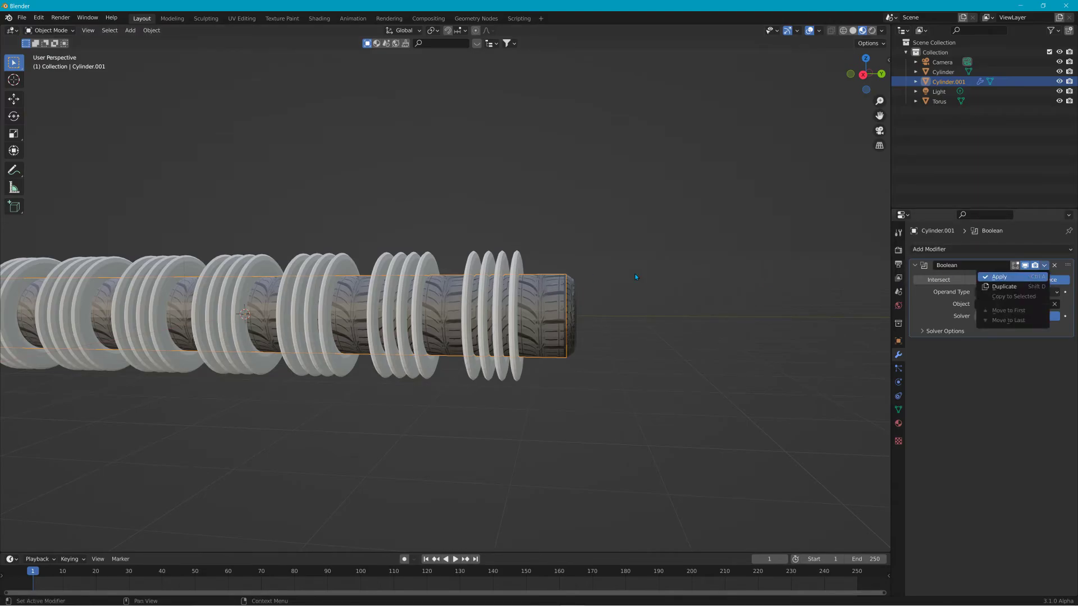
key("Return")
left_click(516, 288)
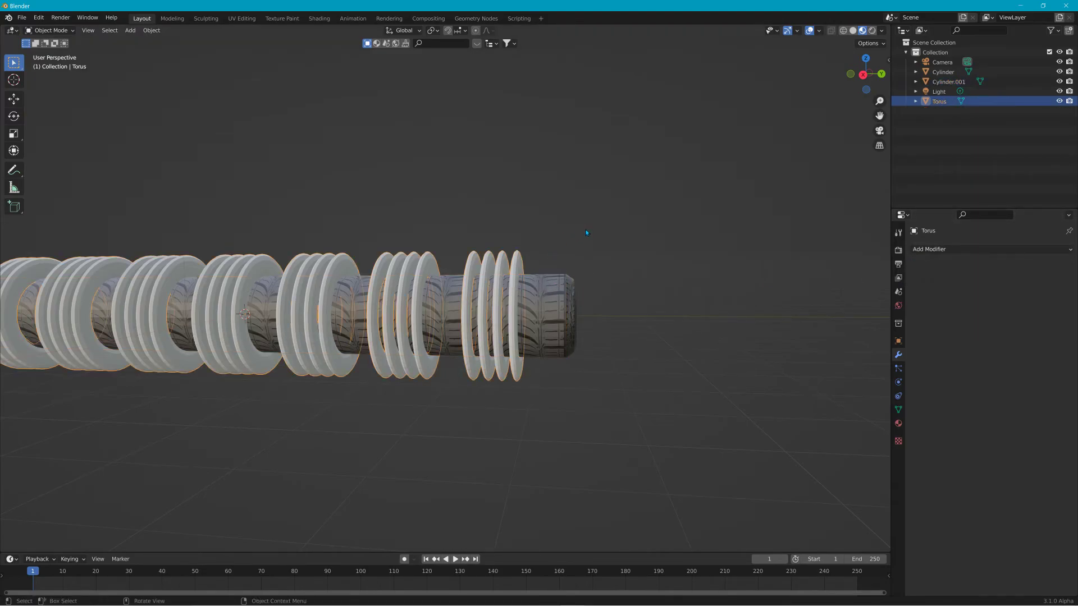
key("Delete")
Examine the grooves cut along the cylinder and the wheel face at its end from several angles
middle_click_drag(353, 247, 301, 237)
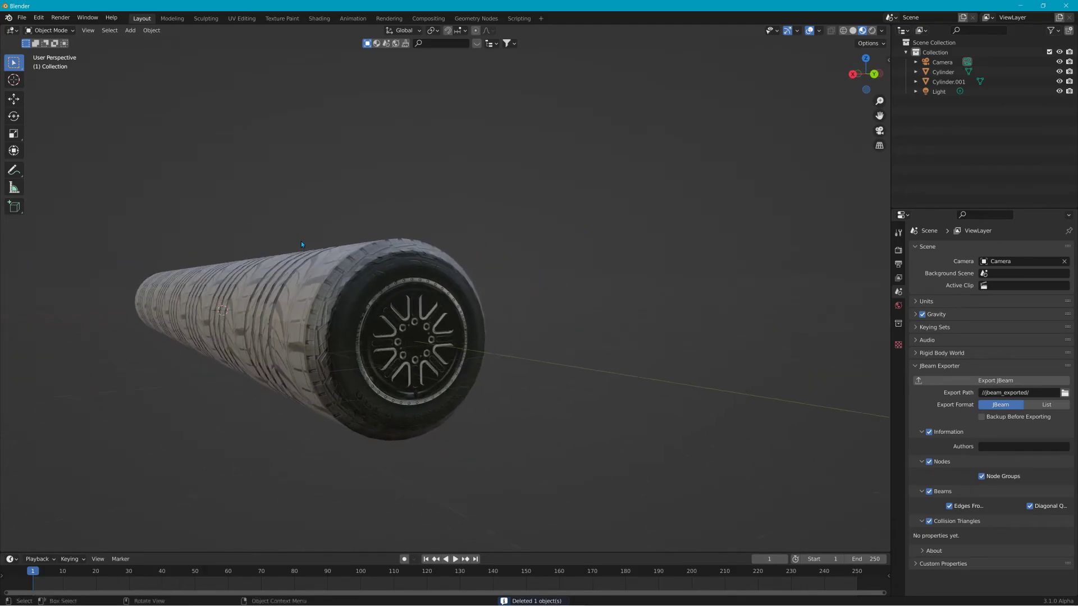
scroll(400, 353, "up", 5)
middle_click_drag(331, 391, 342, 295)
scroll(320, 293, "down", 4)
scroll(341, 295, "down", 3)
middle_click_drag(380, 259, 290, 296)
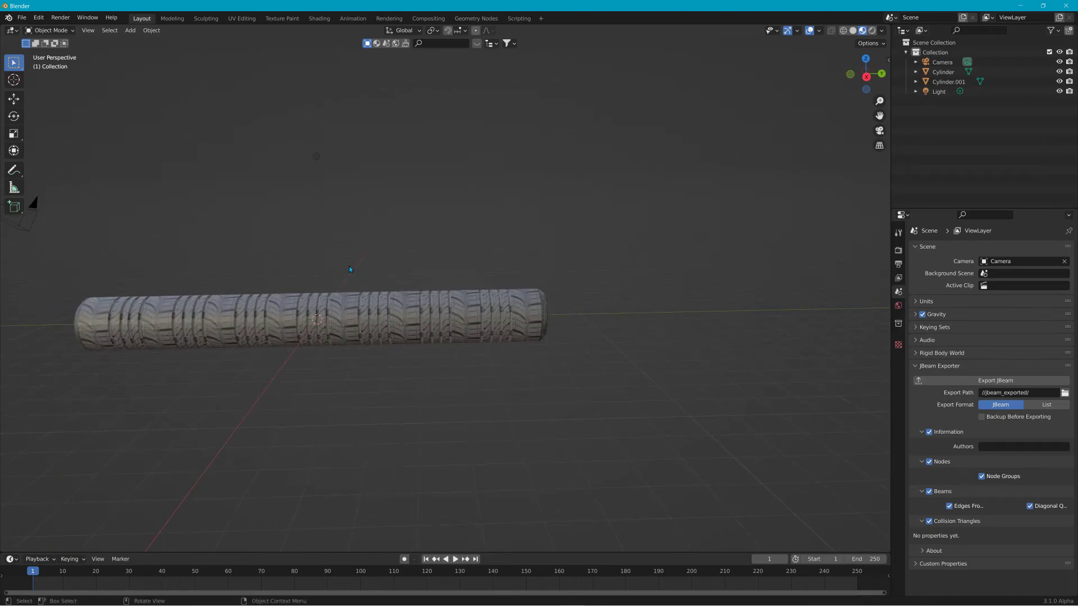
key("z")
Join the grooved cylinder with the wheel-end cylinder into one object and rename it tire2
left_click(402, 290)
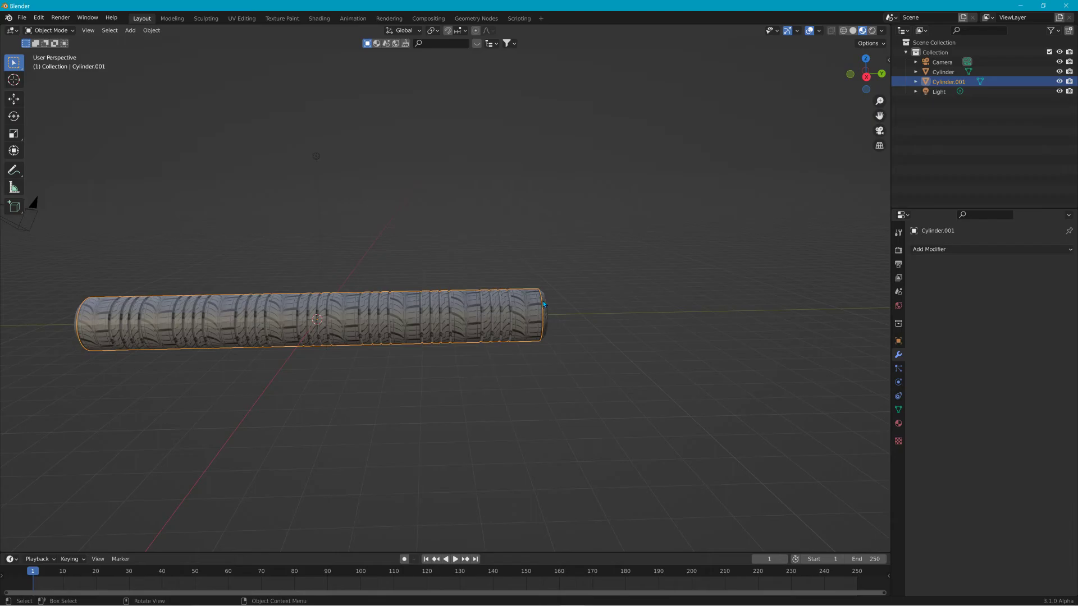
left_click(543, 304)
left_click(214, 308, "shift")
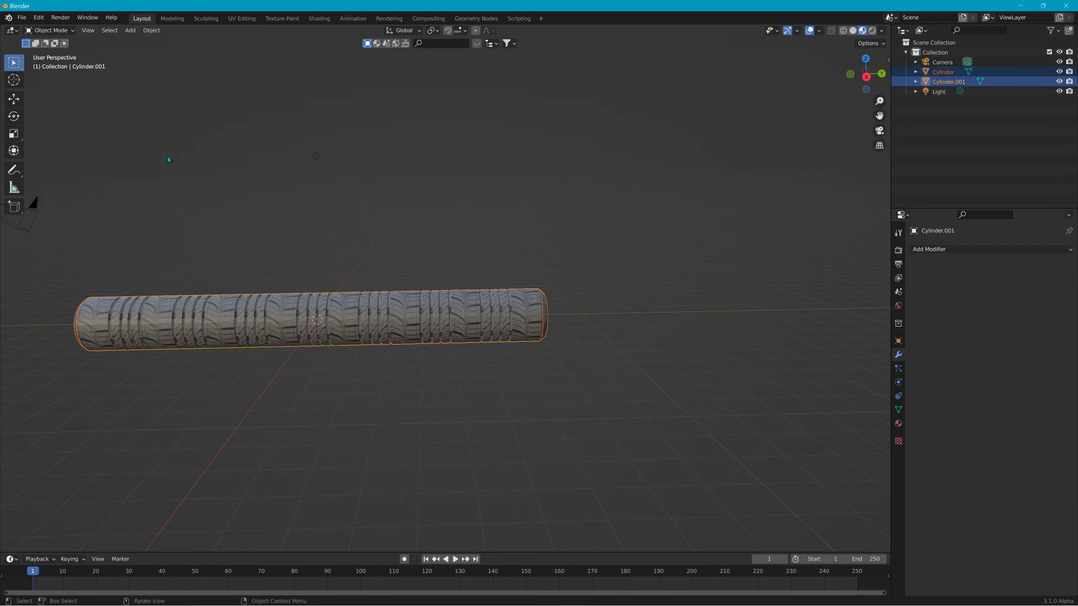
left_click(151, 30)
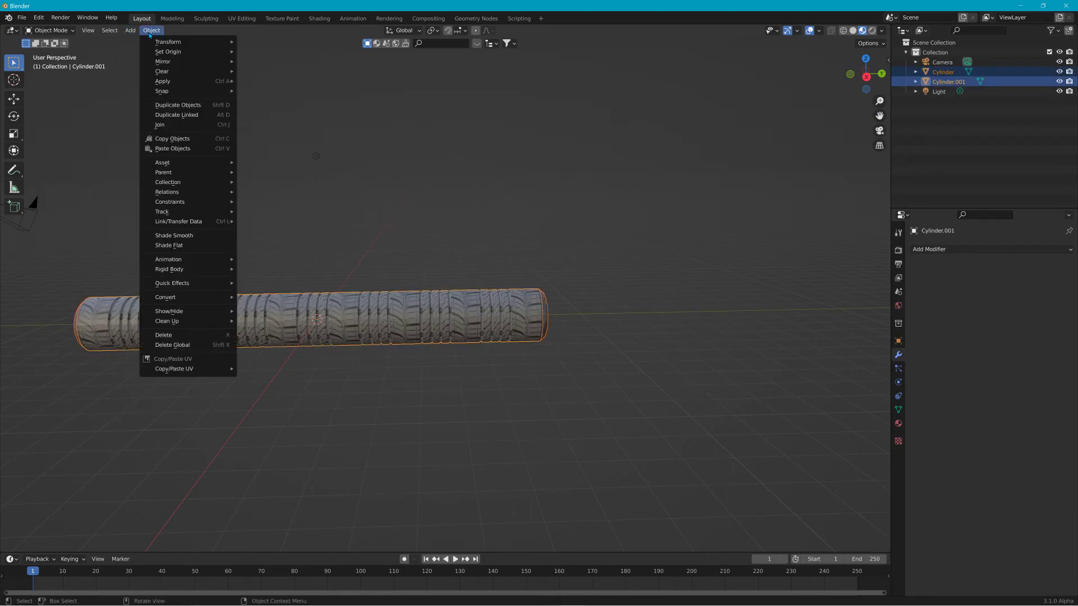
left_click(171, 125)
double_click(936, 72)
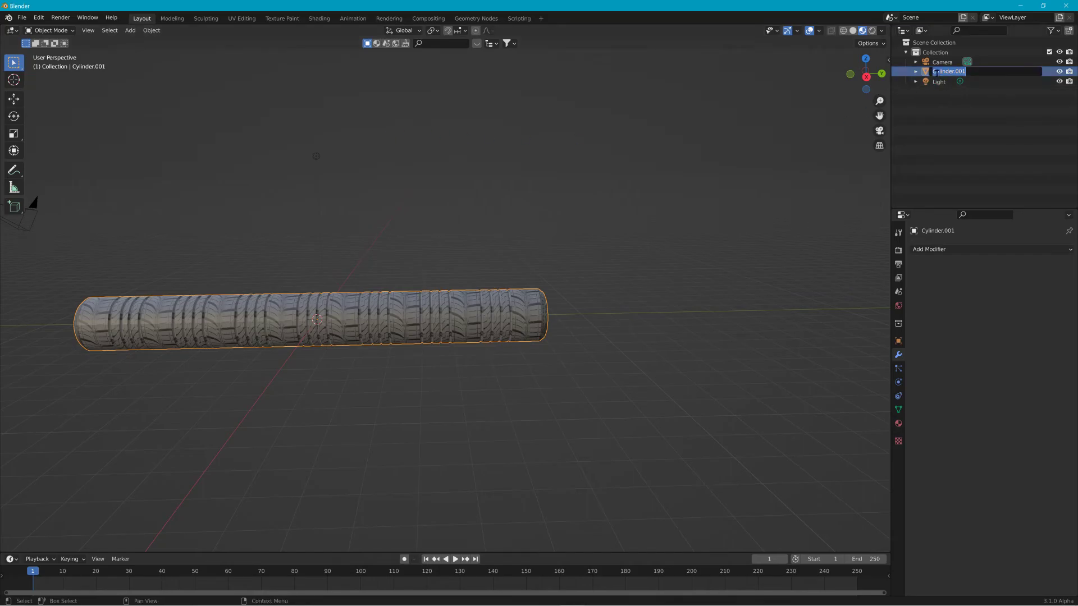
type("tire2")
key("Return")
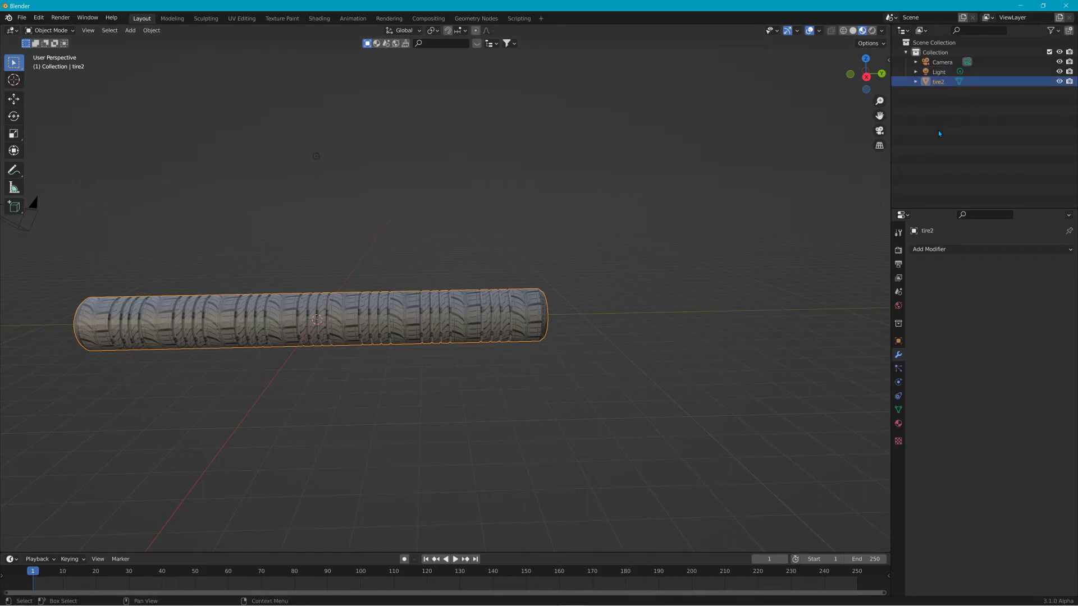
Delete the light and the camera from the scene
left_click(938, 72)
key("x")
left_click(941, 64)
key("x")
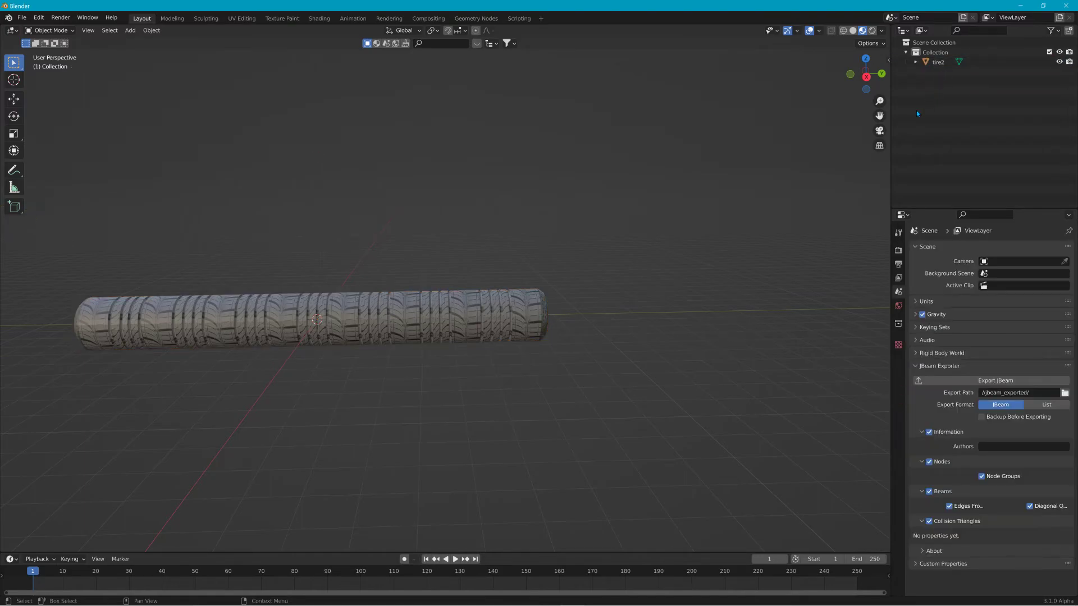
Move the tire2 object up along the global Z axis so that its underside rests on the grid floor
middle_click_drag(794, 175, 527, 234)
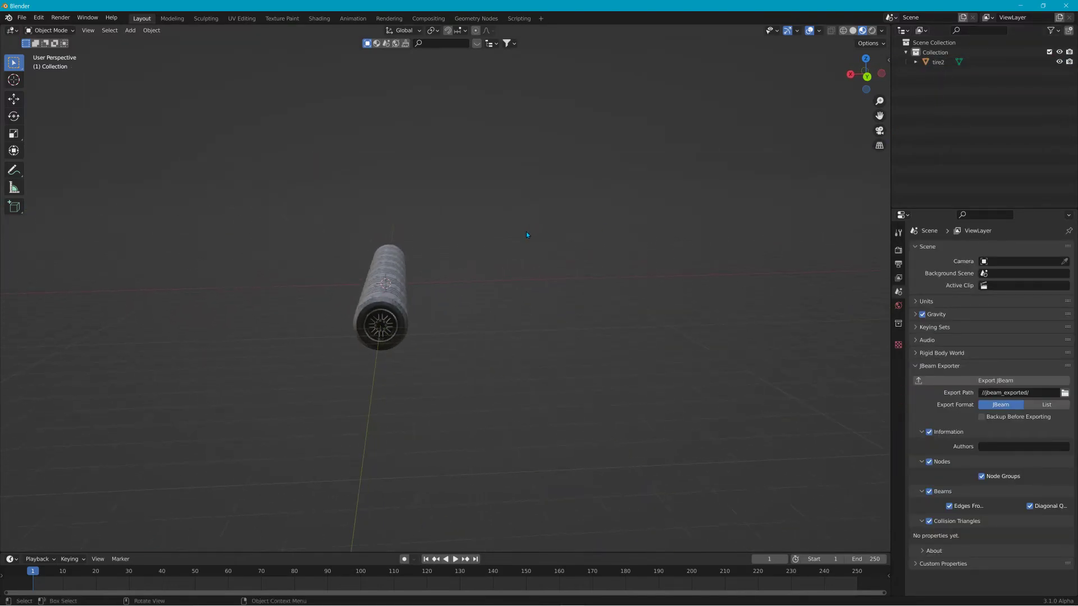
left_click(387, 290)
key("g")
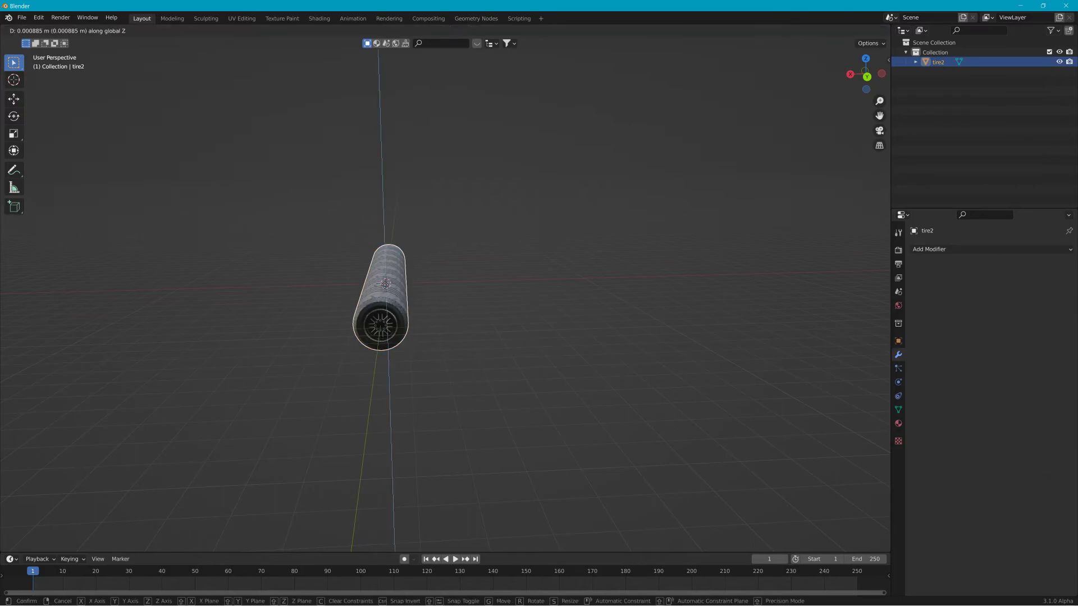
key("z")
left_click(389, 259)
middle_click_drag(392, 261, 513, 262)
key("g")
key("z")
left_click(516, 267)
middle_click_drag(518, 267, 303, 273)
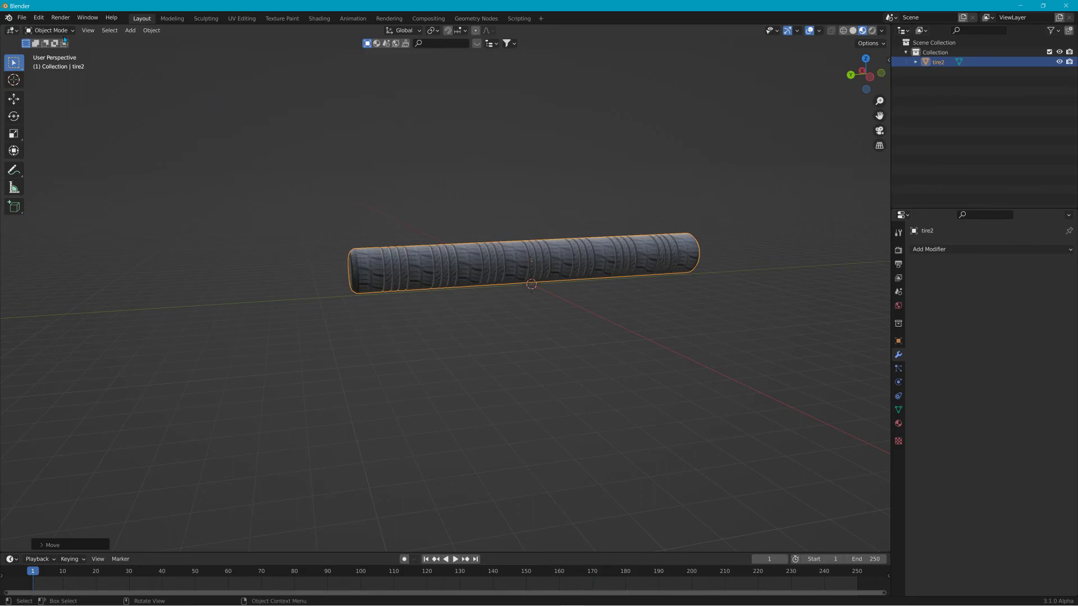
Save the project as tire2.blend in the D:\Blender 1\assets folder
left_click(21, 18)
left_click(39, 94)
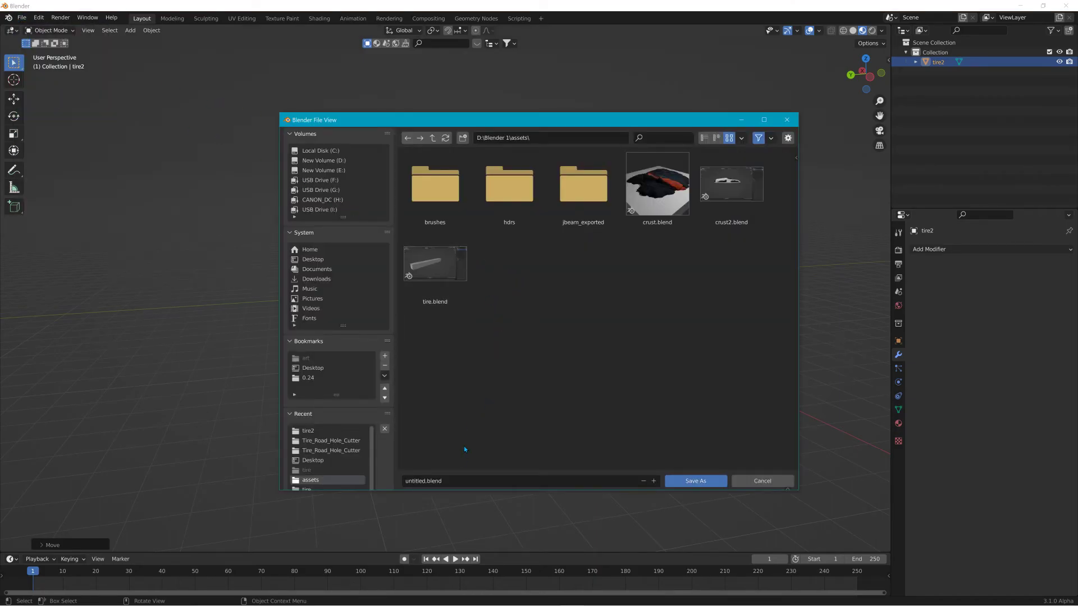
left_click(458, 481)
type("ti")
left_click(717, 483)
middle_click_drag(606, 325, 635, 301)
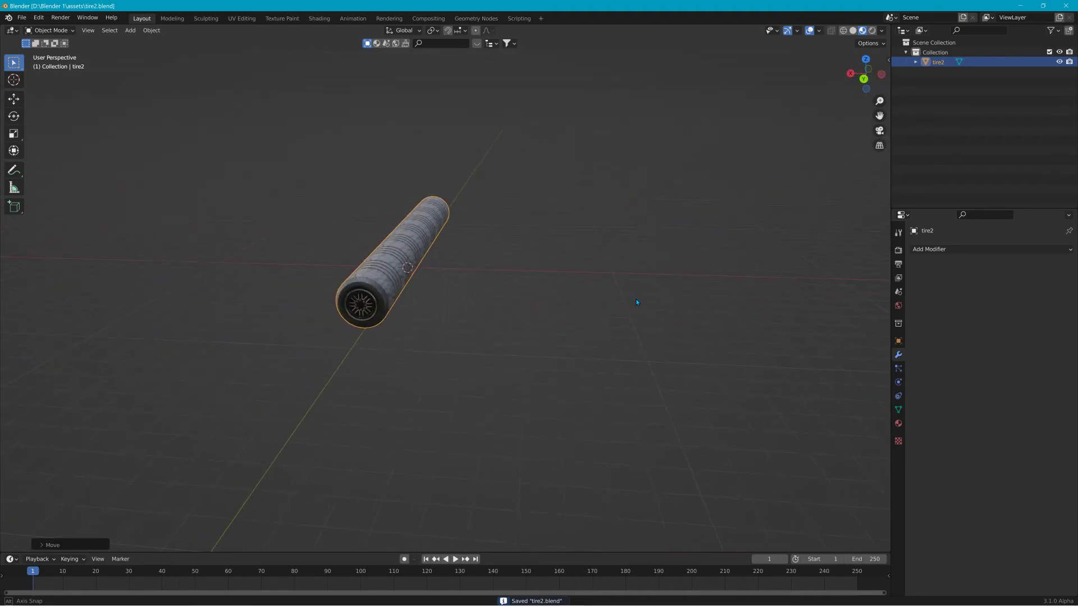
left_click(152, 31)
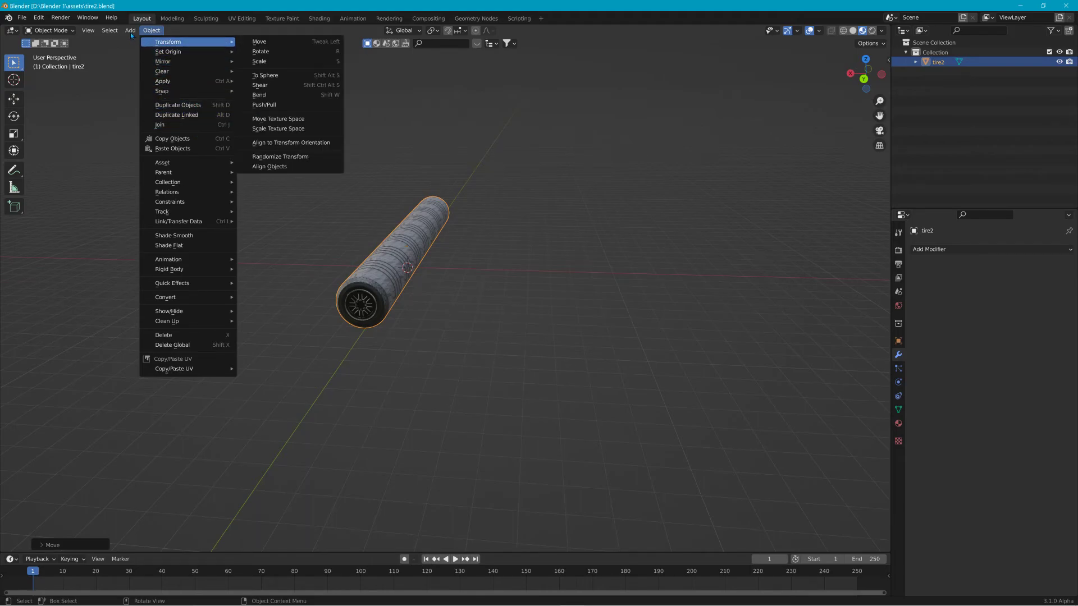
mouse_move(131, 32)
mouse_move(145, 61)
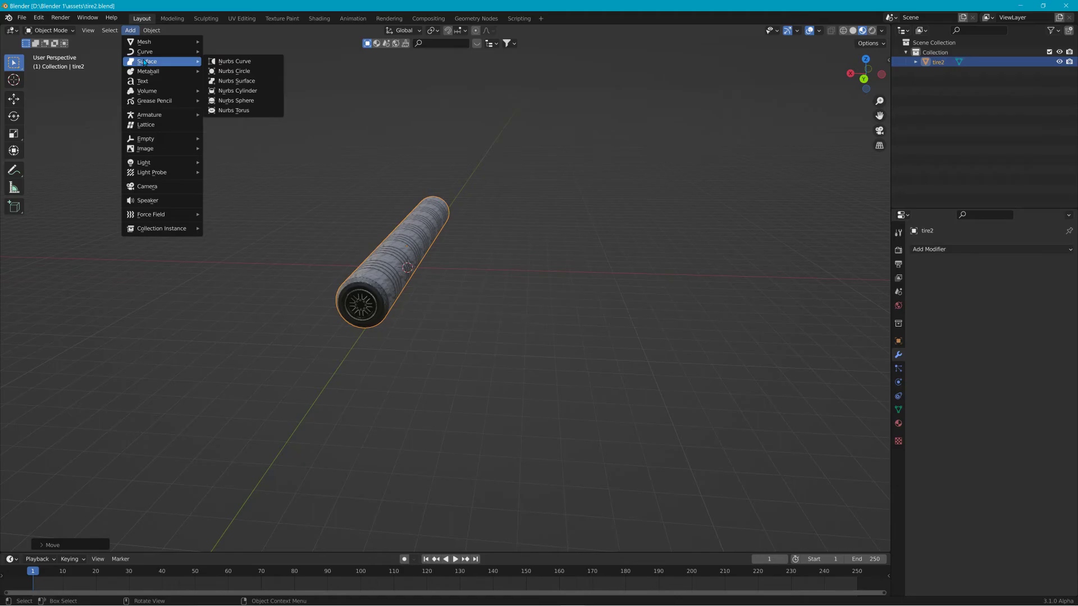
left_click(151, 32)
left_click(133, 32)
left_click(148, 33)
left_click(148, 32)
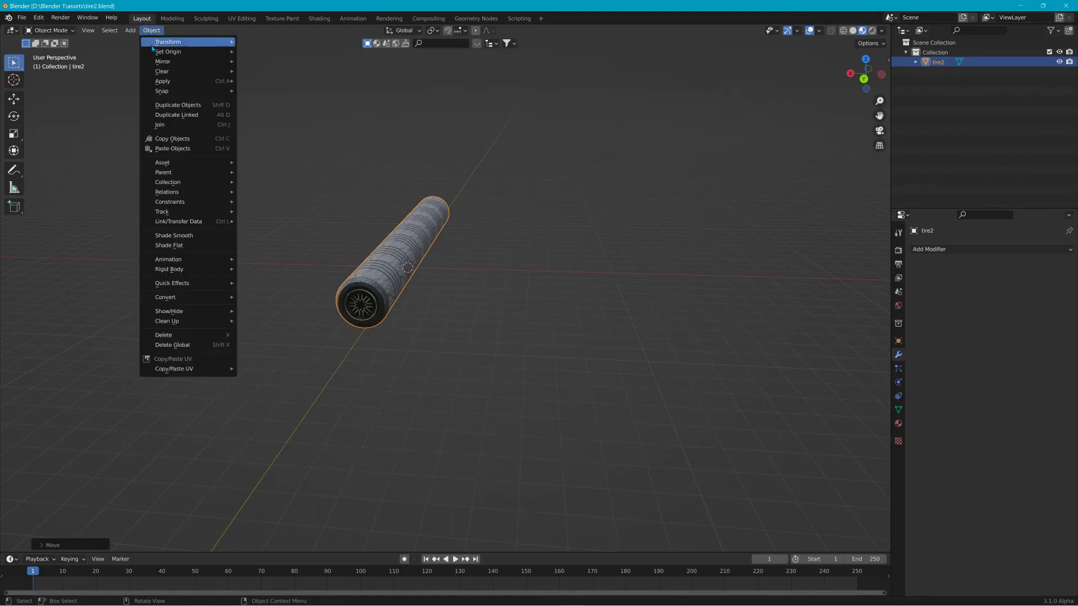
mouse_move(188, 51)
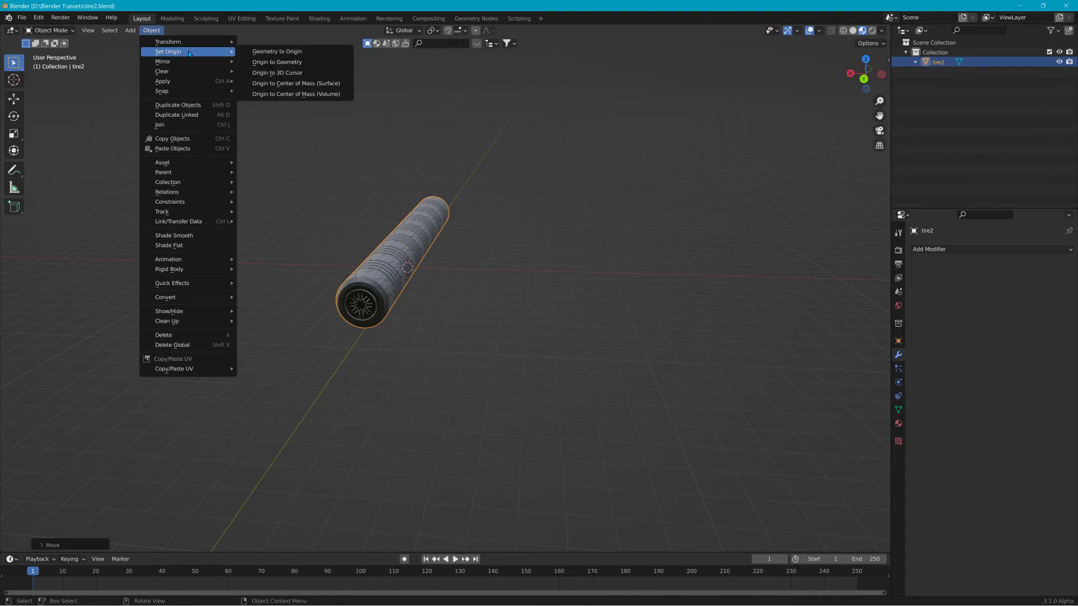
mouse_move(130, 31)
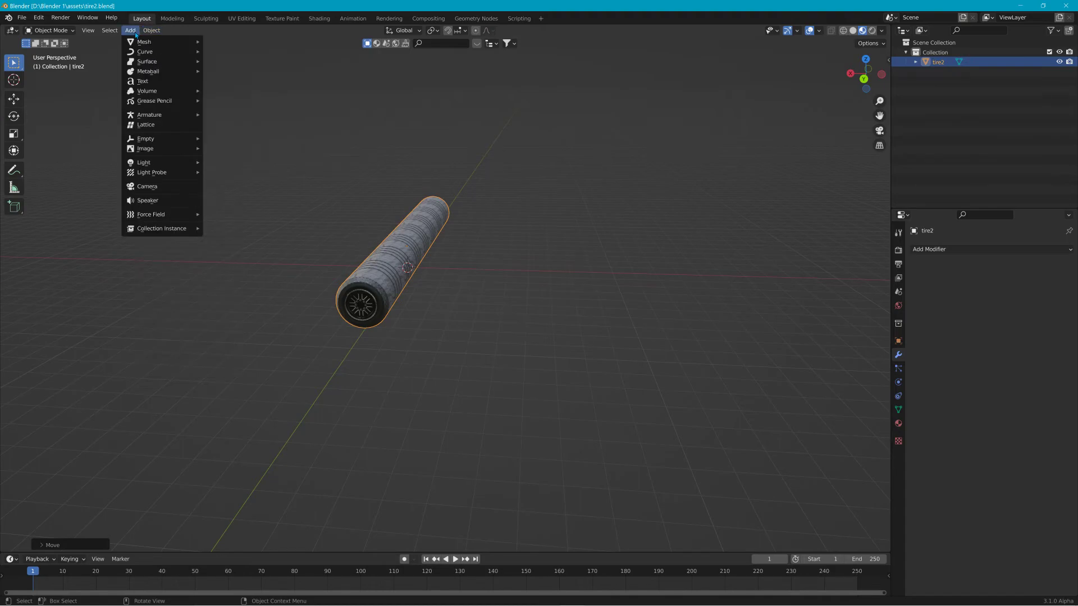
mouse_move(156, 44)
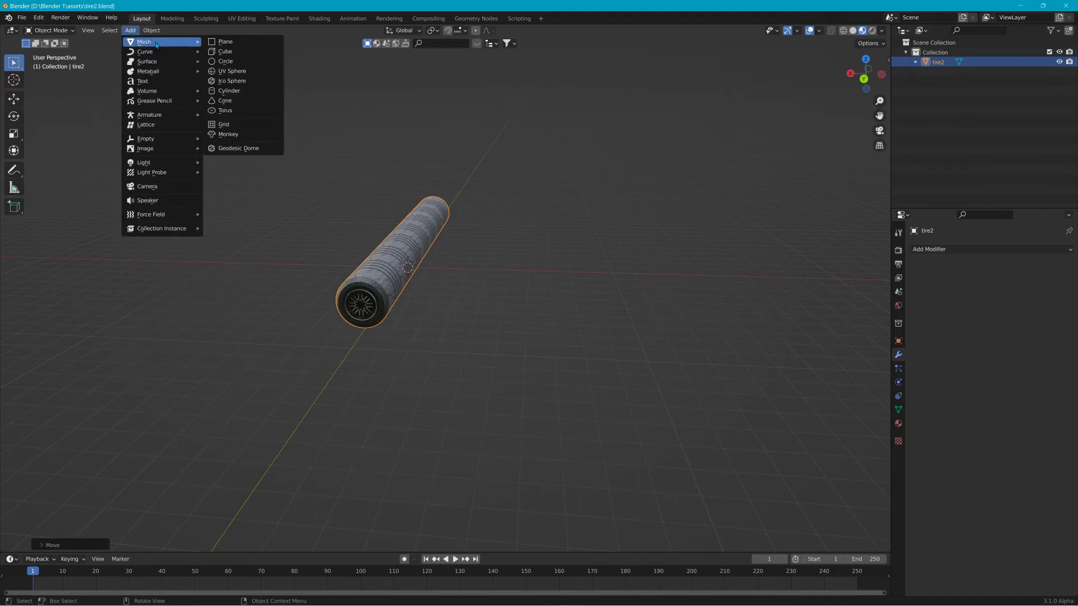
left_click(235, 92)
key("r")
key("x")
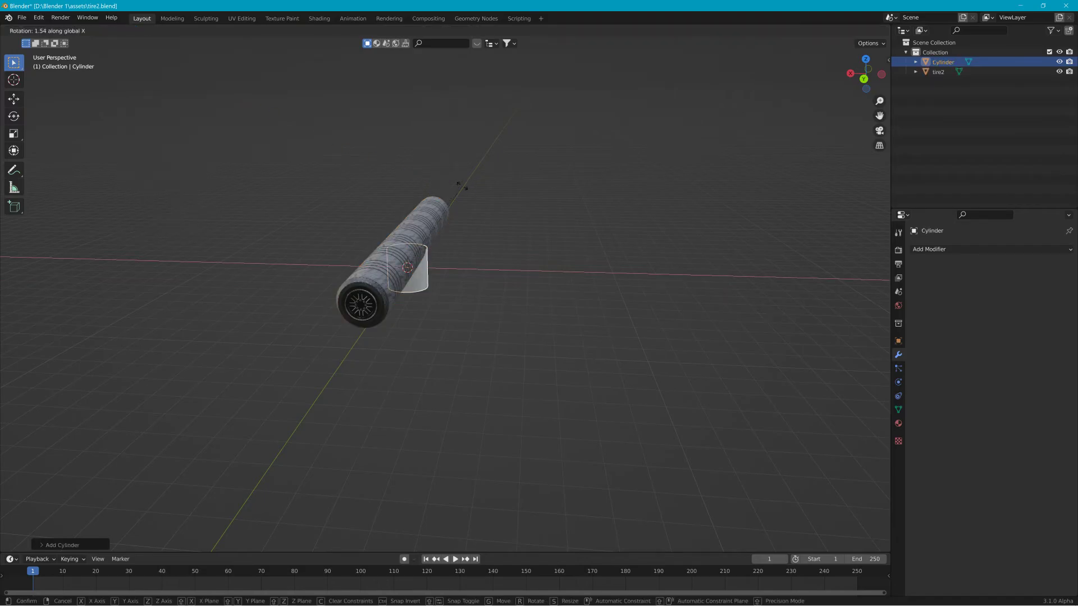
left_click(358, 240)
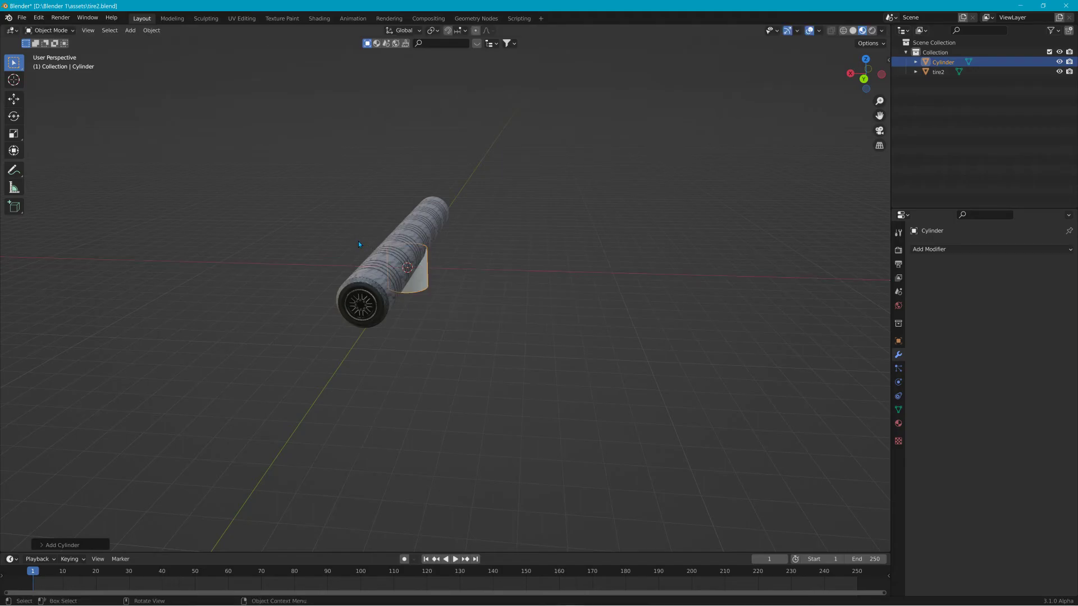
key("Delete")
Add a cylinder mesh to the scene and set its vertex count to 12
left_click(152, 30)
mouse_move(153, 45)
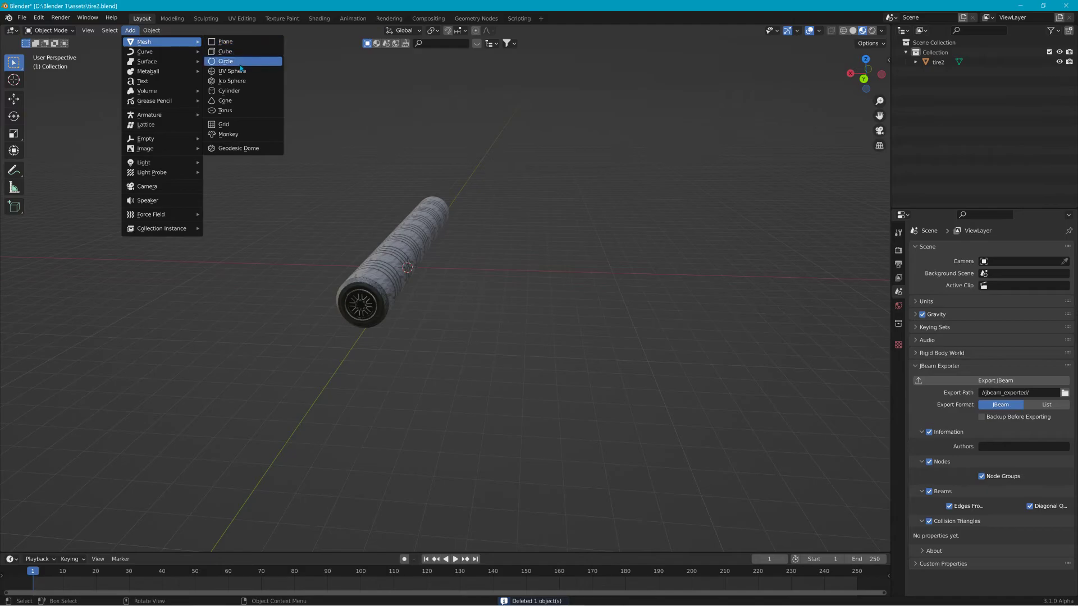
left_click(236, 90)
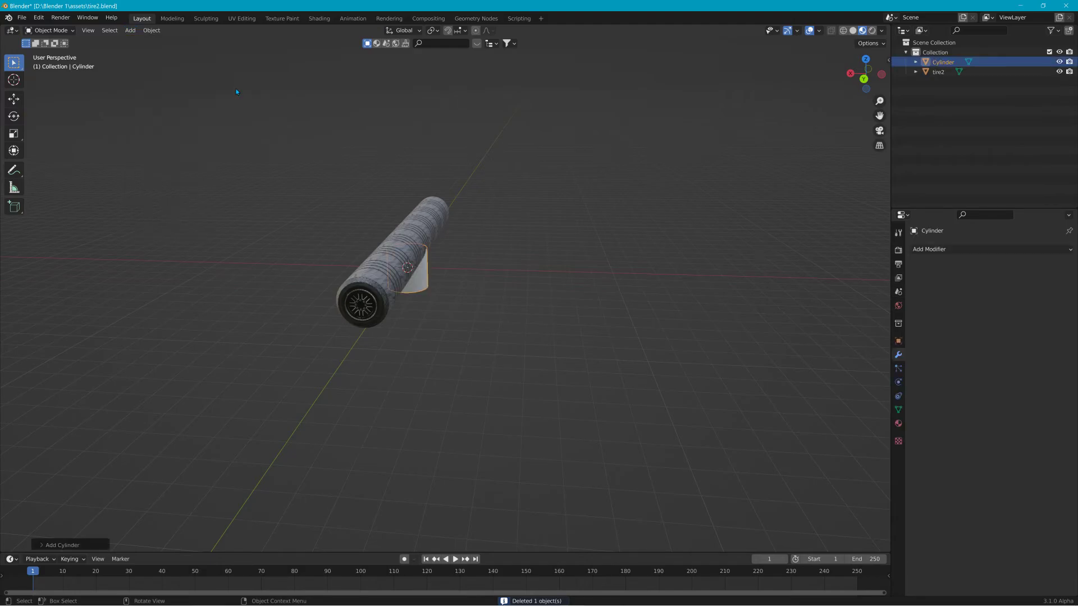
left_click(39, 547)
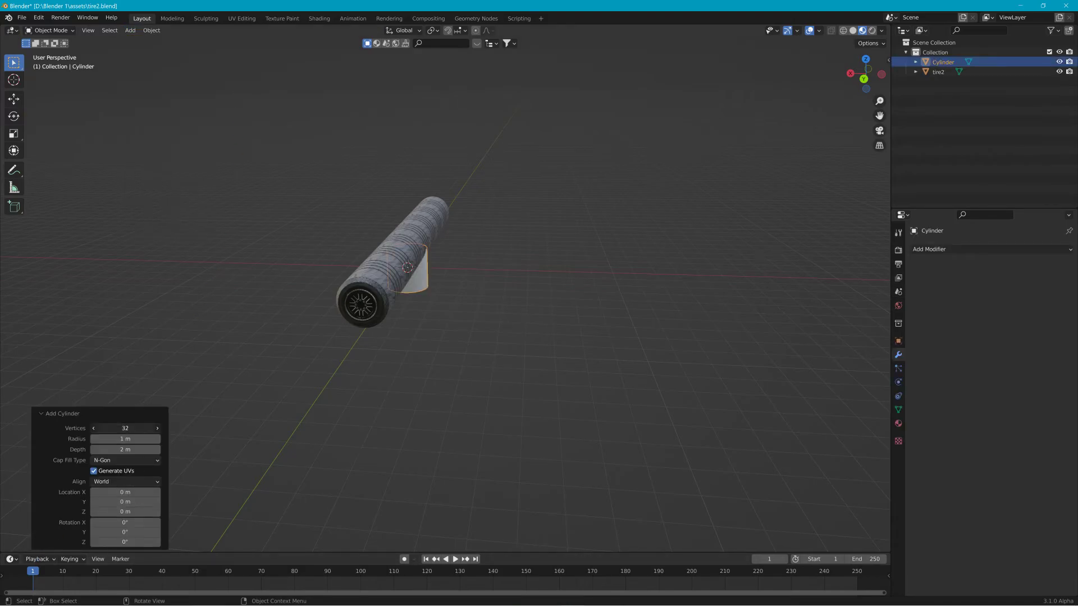
left_click_drag(138, 428, 147, 430)
middle_click_drag(336, 281, 421, 325)
scroll(438, 194, "up", 3)
scroll(456, 344, "up", 1)
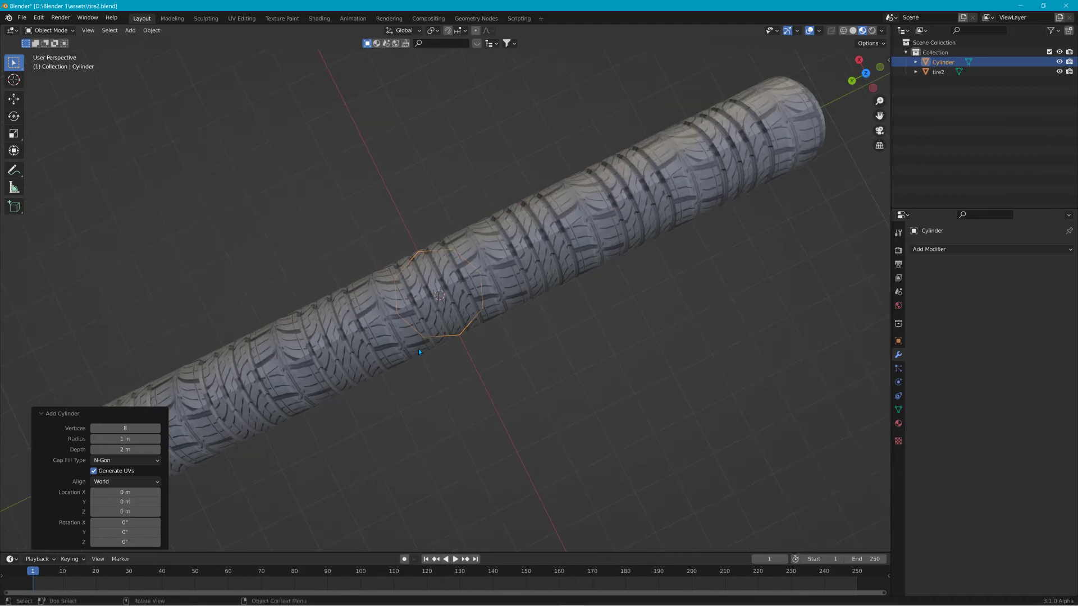
scroll(421, 325, "up", 4)
left_click(158, 428)
left_click(159, 428)
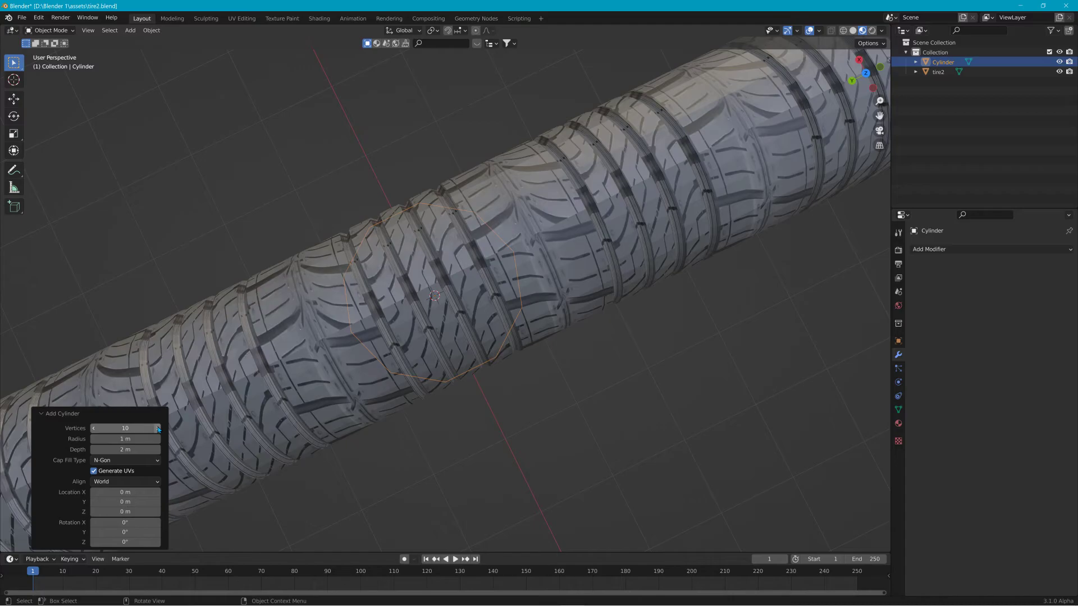
left_click(159, 429)
left_click(159, 428)
Rotate the 12-sided cylinder -90° about the global X axis and raise it about 1.1 m along Z to line up with tire2
middle_click_drag(251, 352, 272, 269)
scroll(274, 272, "down", 5)
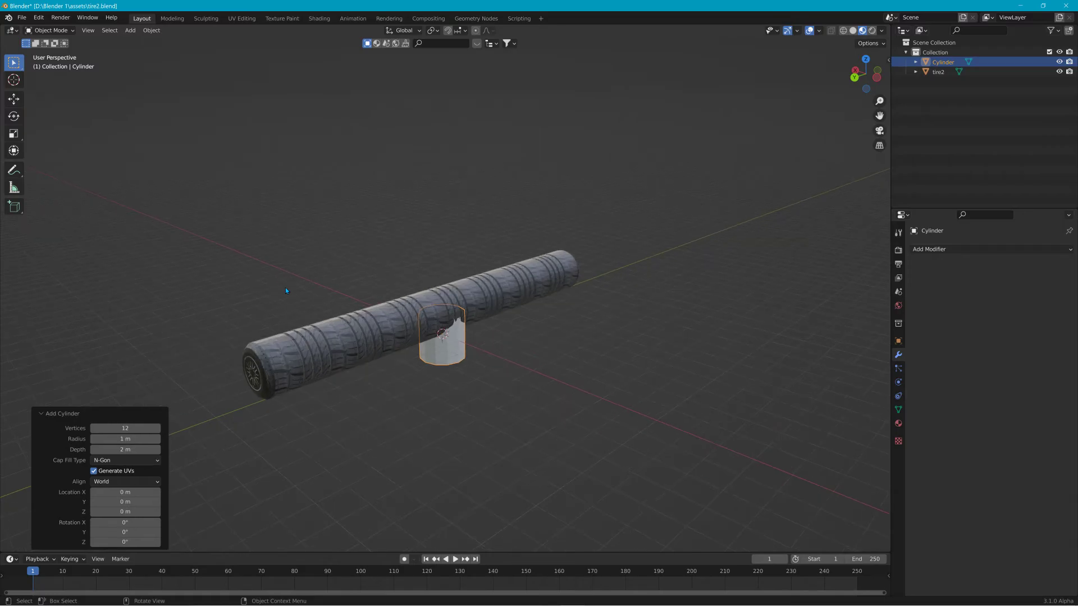
key("r")
key("x")
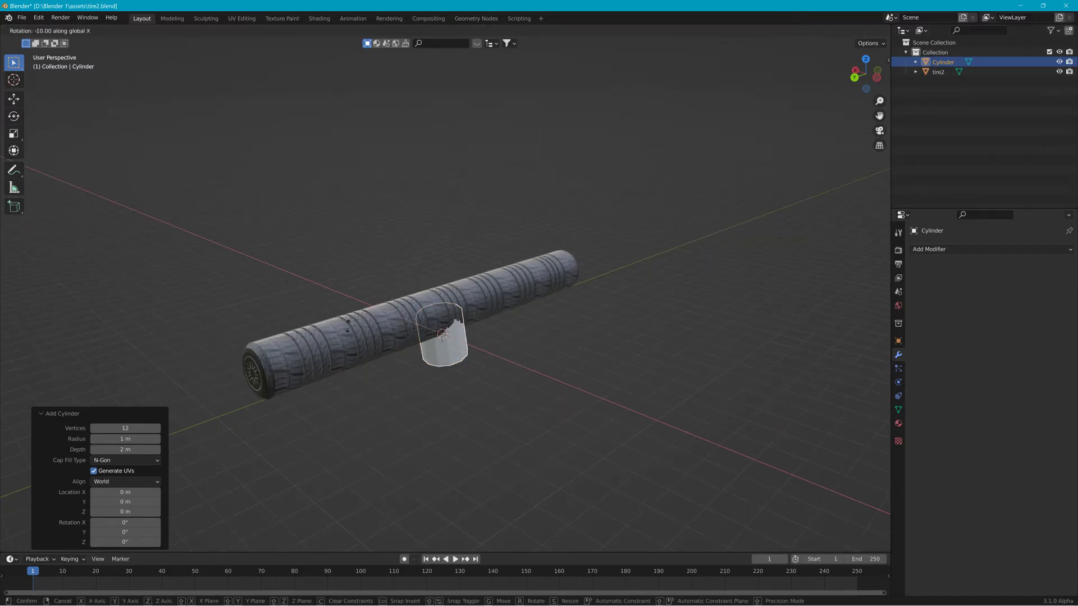
left_click(400, 477)
middle_click_drag(430, 377, 354, 378)
key("g")
key("z")
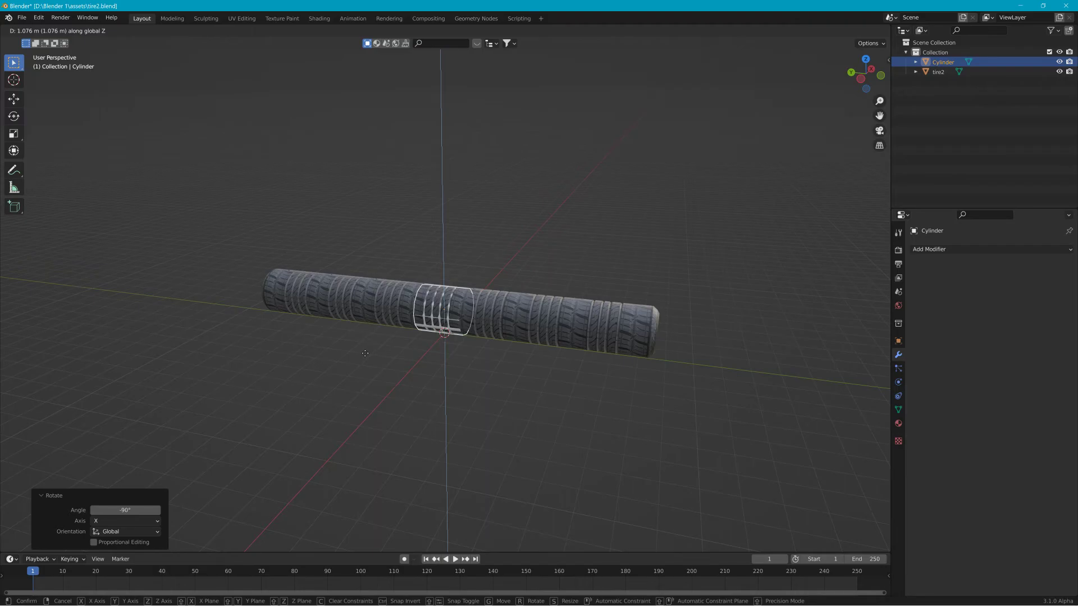
left_click(369, 331)
Scale the 12-sided cylinder uniformly by about 1.05 and stretch it along global Y by about 8.19 to enclose tire2's length
middle_click_drag(369, 331, 443, 327)
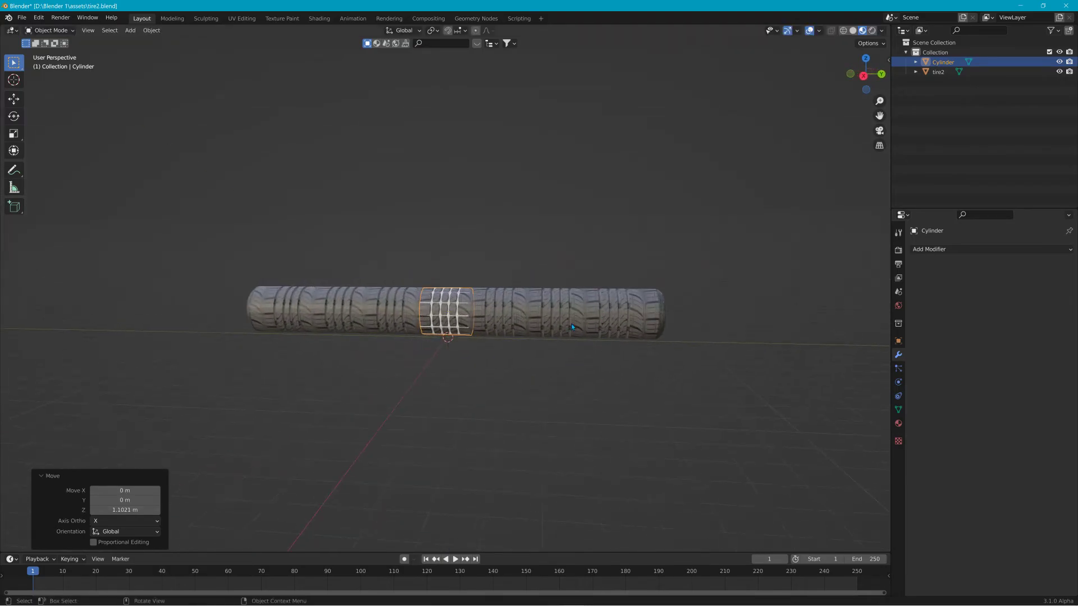
scroll(442, 325, "up", 4)
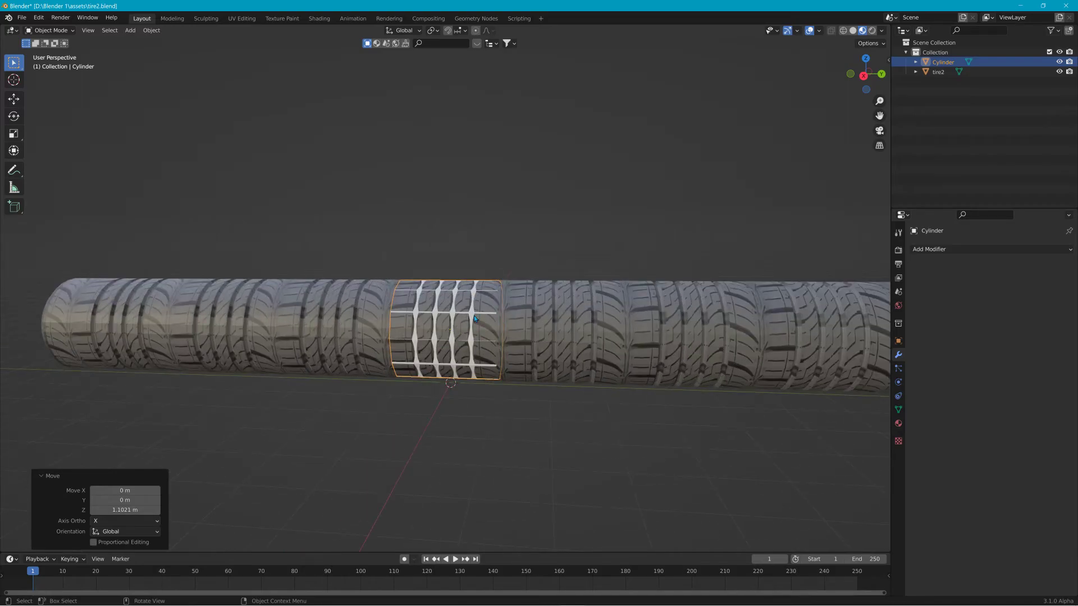
key("s")
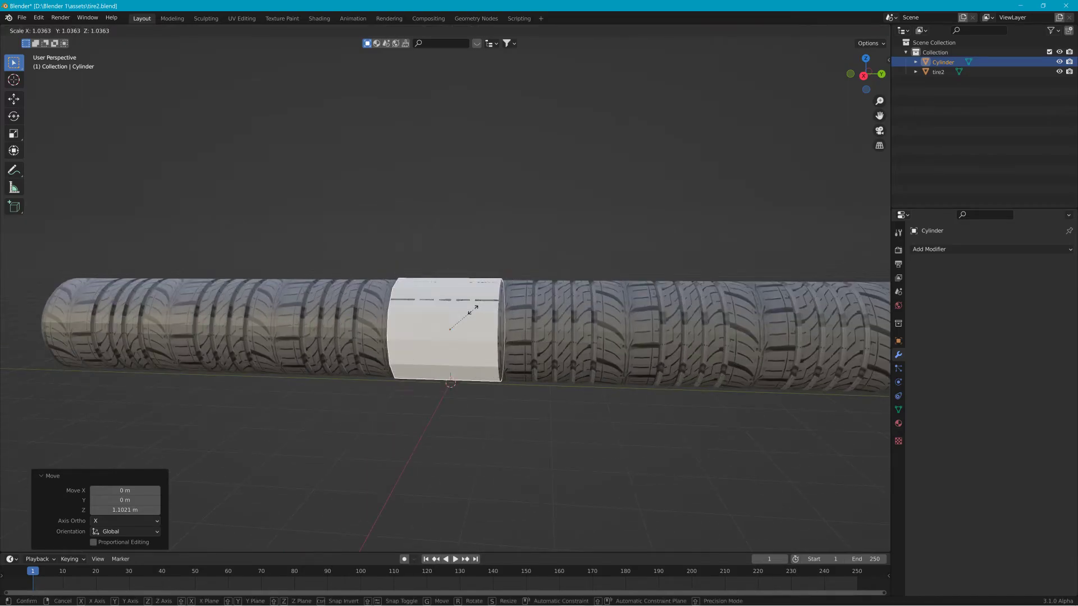
left_click(473, 312)
mouse_move(473, 312)
middle_mouse_down()
mouse_move(612, 316)
mouse_move(473, 322)
middle_mouse_up()
scroll(472, 321, "down", 3)
key("s")
key("z")
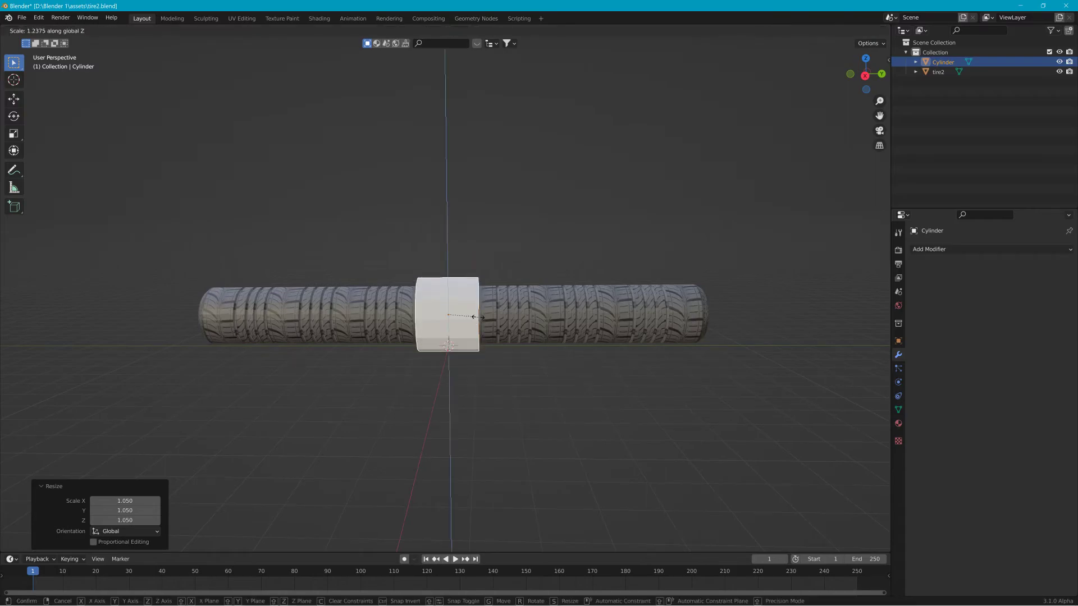
key("y")
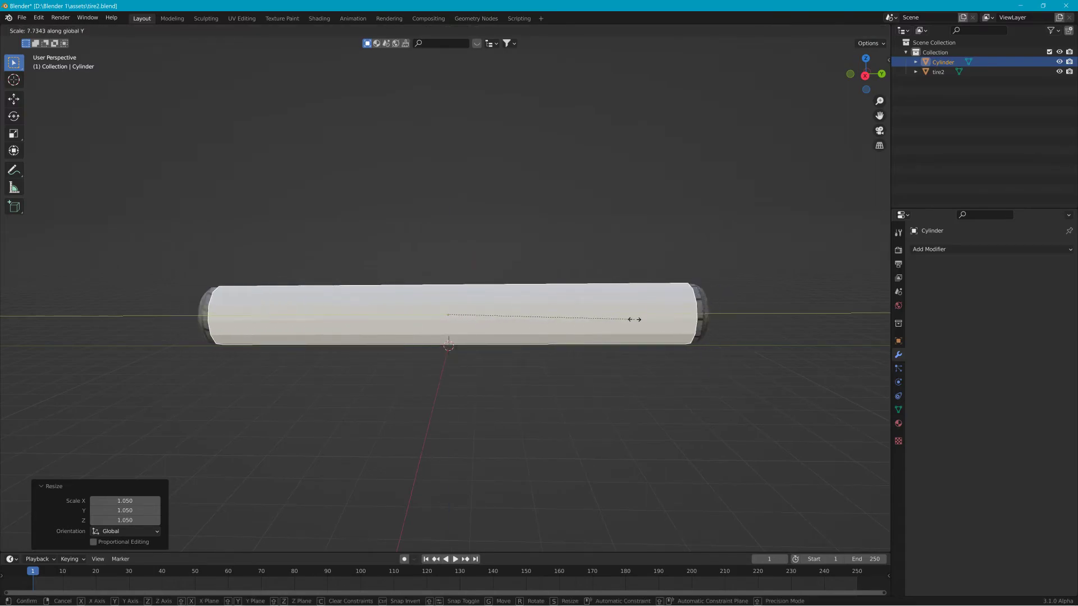
left_click(644, 320)
Fine-tune the 12-sided cylinder along global Y, shifting it about -0.07 m and about 0.08 m to match both ends of tire2
middle_click_drag(644, 320, 357, 325)
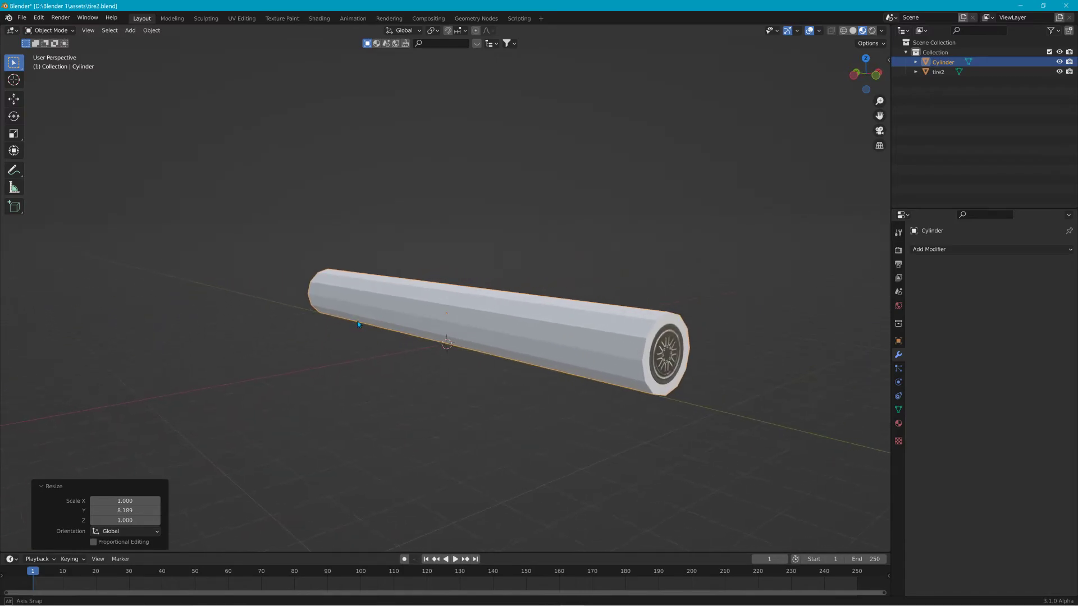
key("g")
key("y")
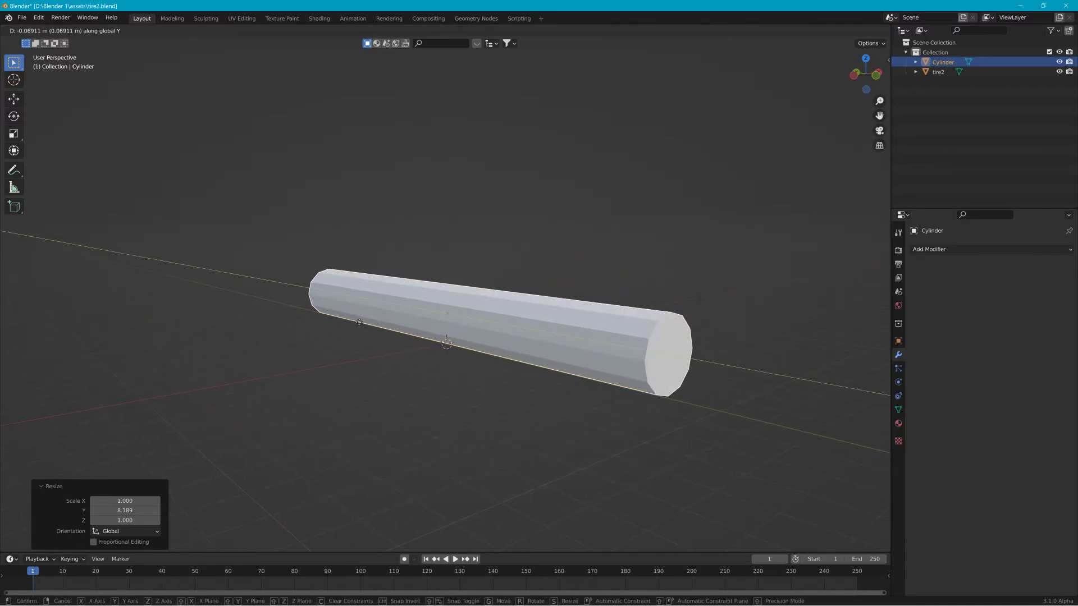
left_click(359, 322)
middle_click_drag(322, 326, 444, 332)
key("g")
key("y")
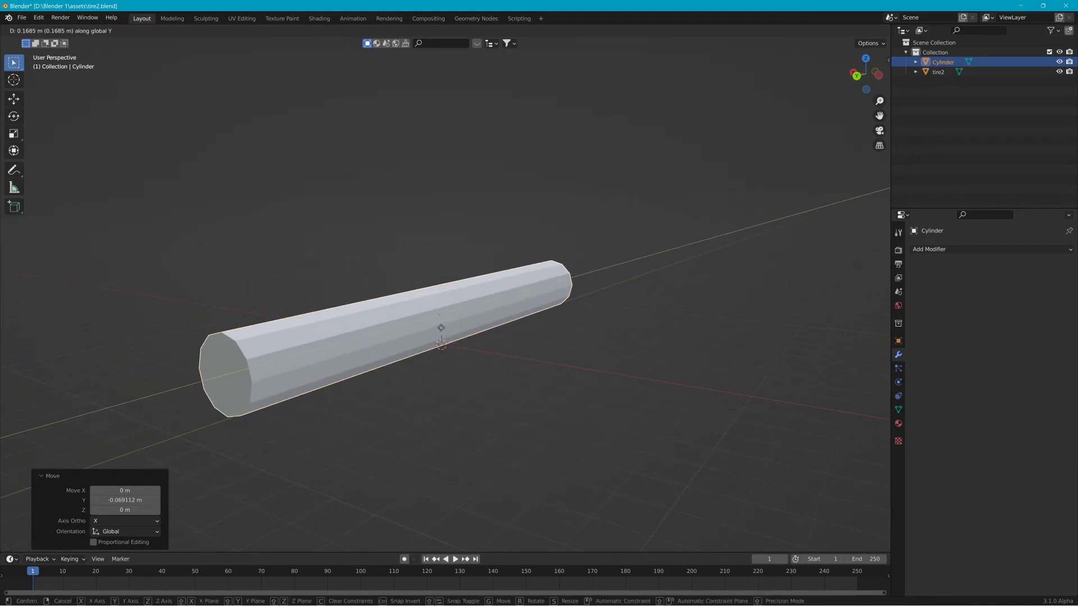
left_click(442, 329)
middle_click_drag(443, 329, 313, 332)
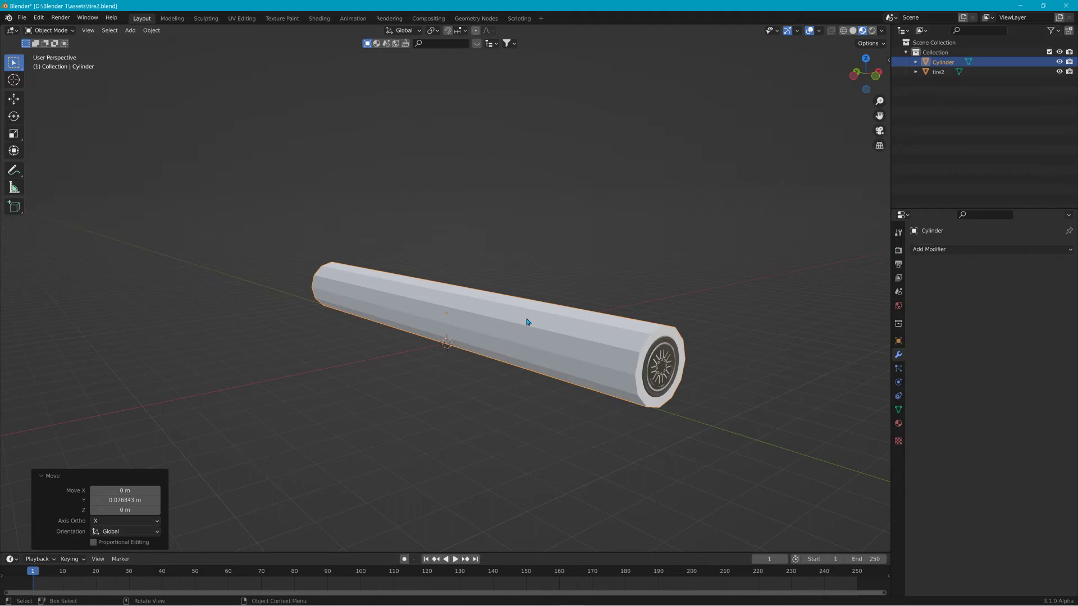
Select tire2 together with the cylinder, display them in wireframe, and enter Edit Mode on both near the wheel end
left_click(833, 32)
left_click(627, 320, "shift")
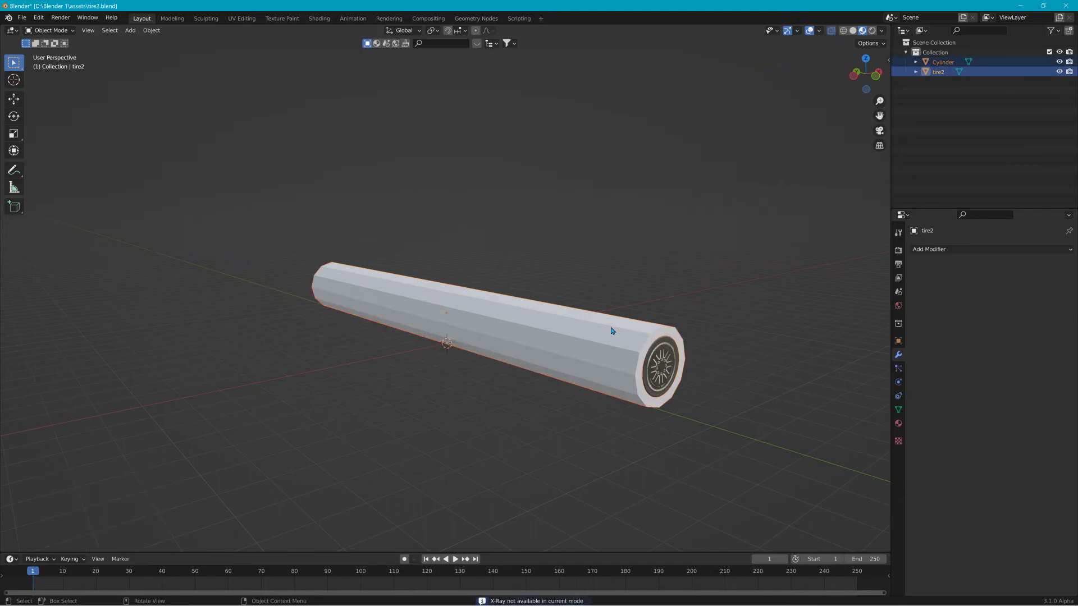
left_click(843, 30)
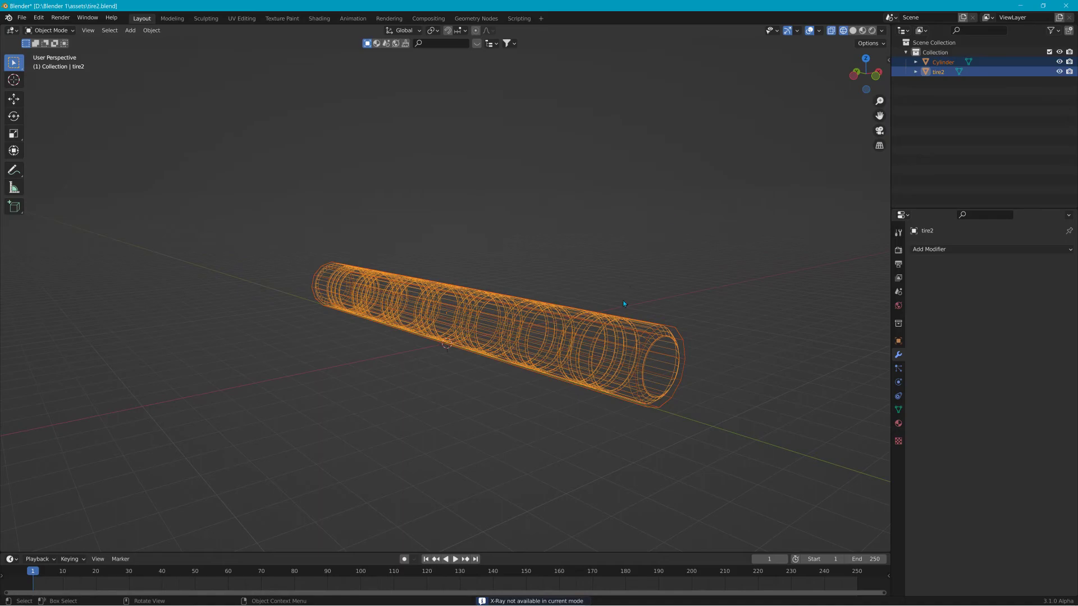
scroll(625, 299, "up", 3)
middle_click_drag(597, 283, 433, 227, "shift")
left_click(59, 32)
left_click(57, 46)
scroll(253, 262, "up", 5)
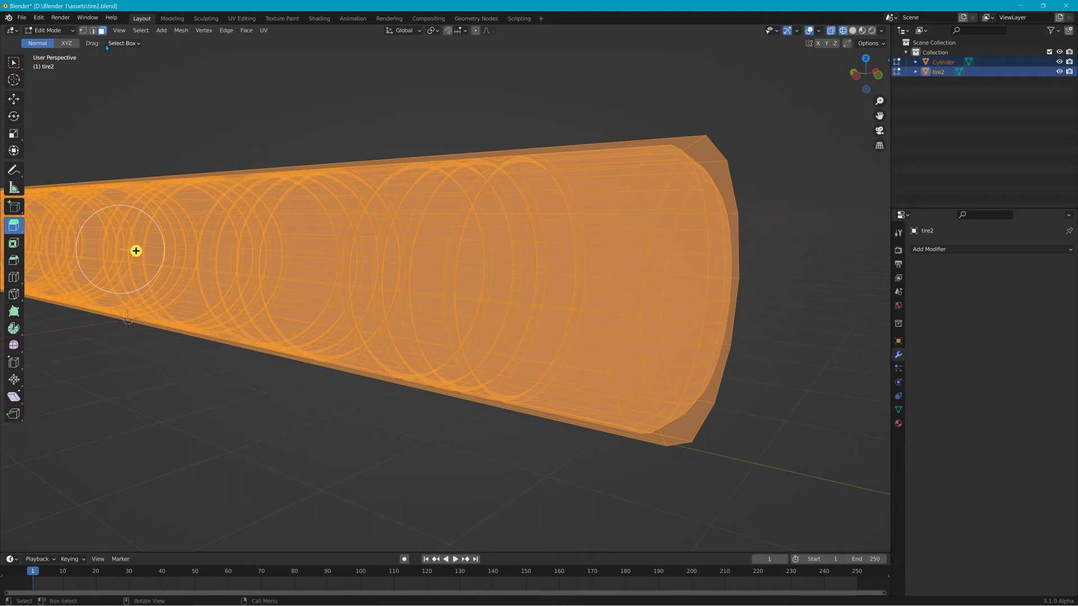
Switch to vertex selection and compare the end-rim vertices of the 12-sided cylinder with those of tire2
left_click(84, 30)
left_click(726, 163)
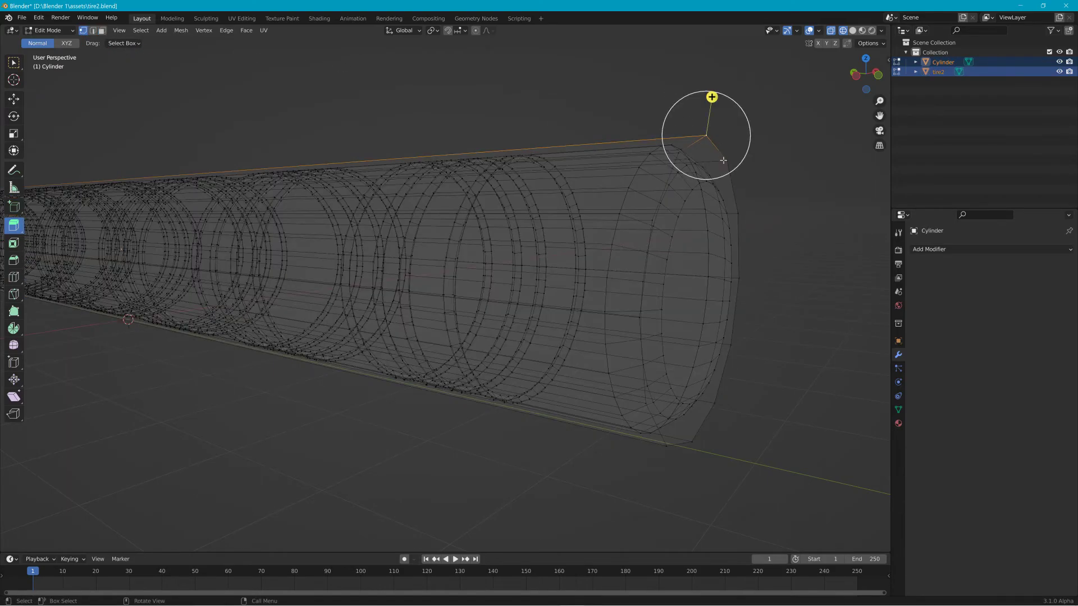
left_click(738, 213)
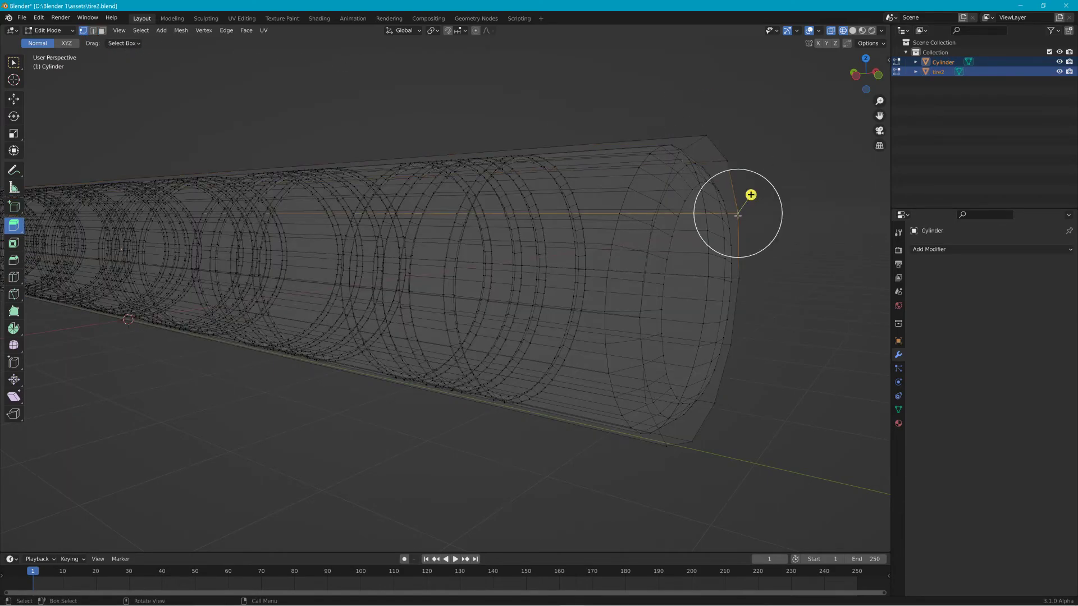
left_click(707, 140)
middle_click_drag(687, 150, 671, 237)
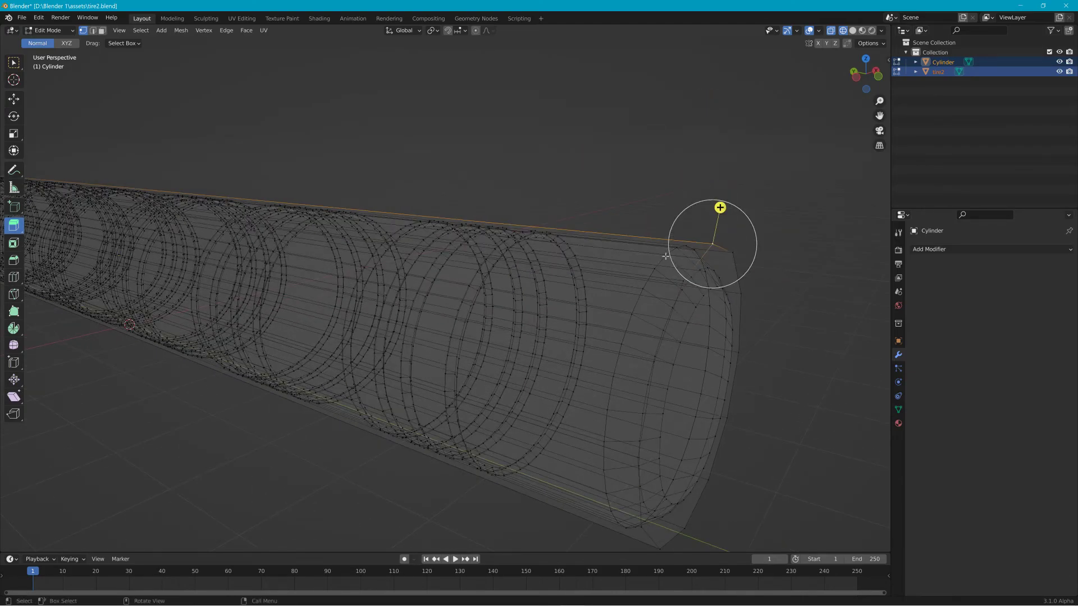
left_click(665, 256)
left_click(679, 250)
left_click(700, 270)
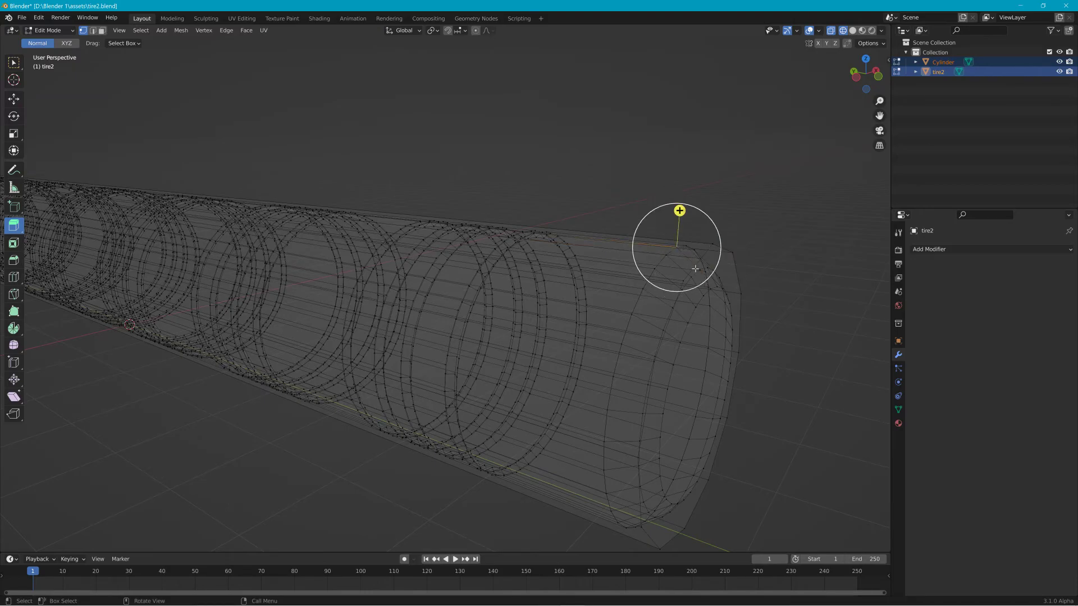
left_click(679, 246)
left_click(701, 269)
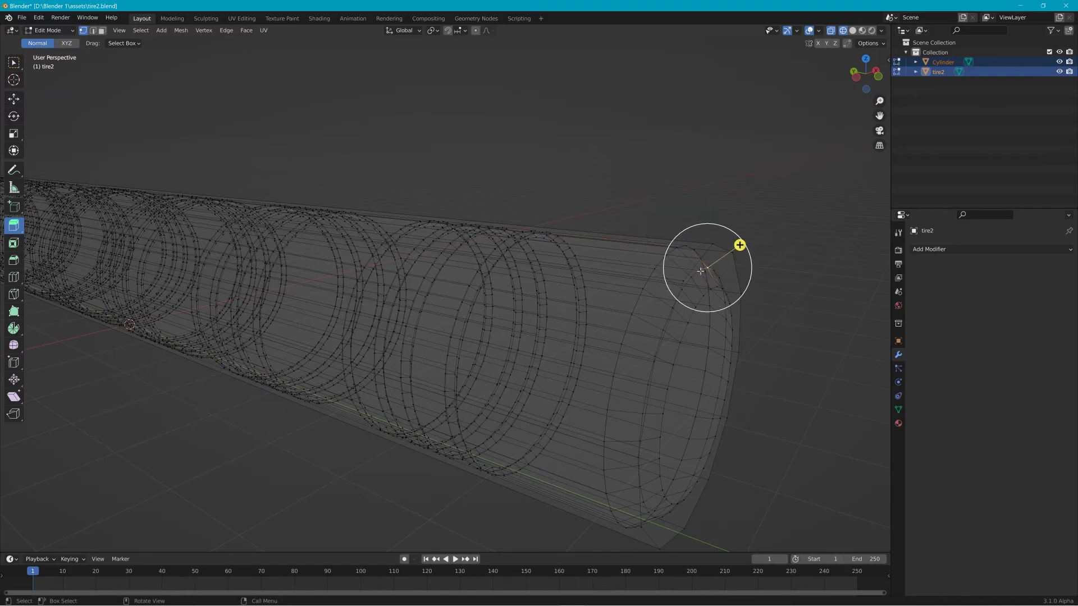
left_click(677, 247)
left_click(669, 254)
left_click(691, 276)
left_click(679, 248)
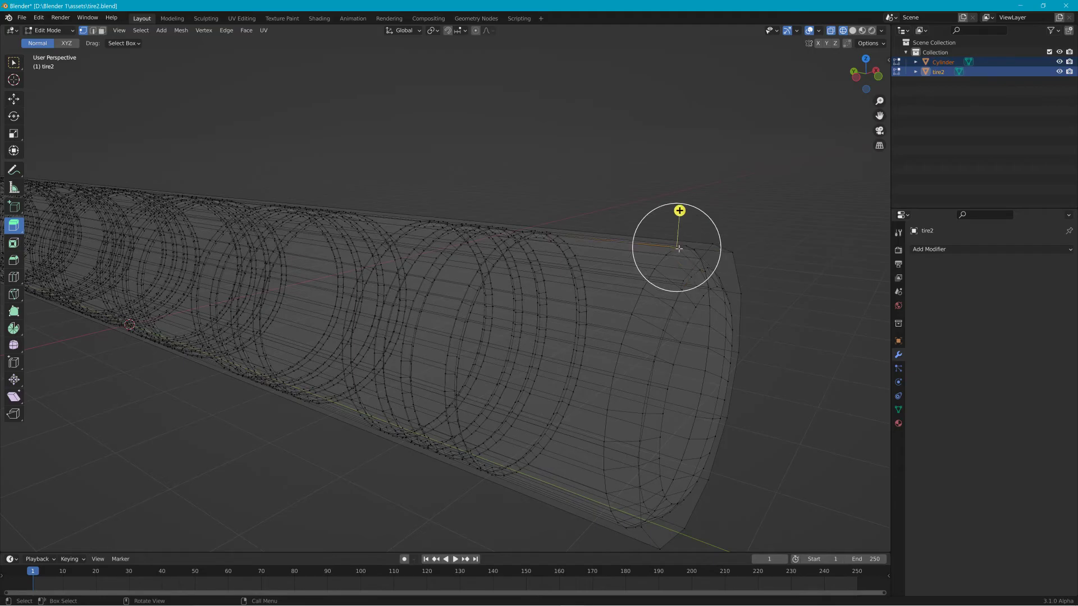
Inspect individual vertices along the upper end rims of tire2 and the cylinder, and view both meshes side-on
left_click(673, 257)
left_click(698, 269)
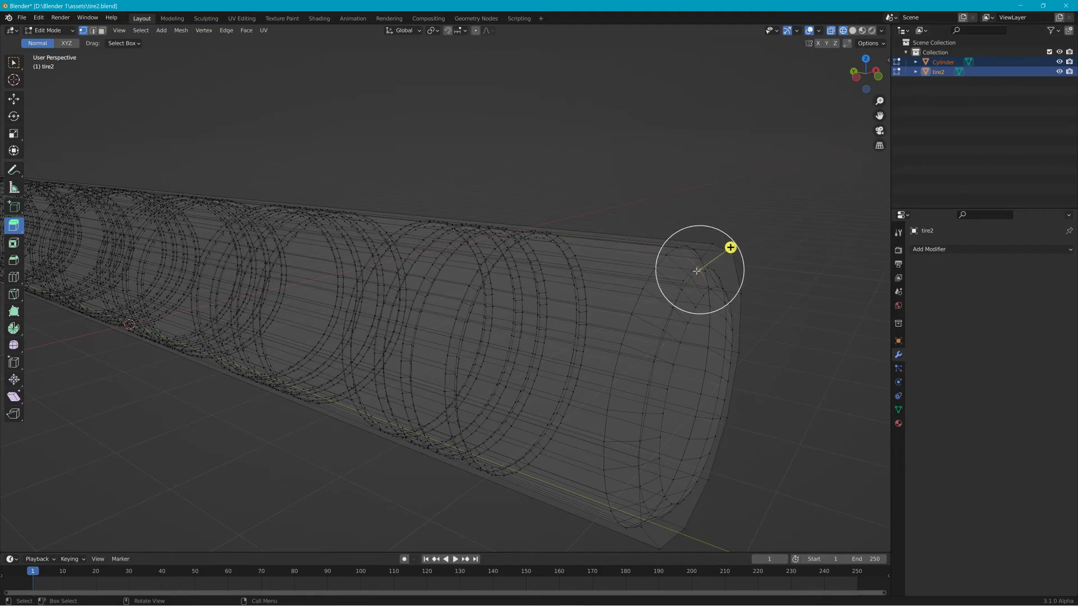
left_click(678, 249)
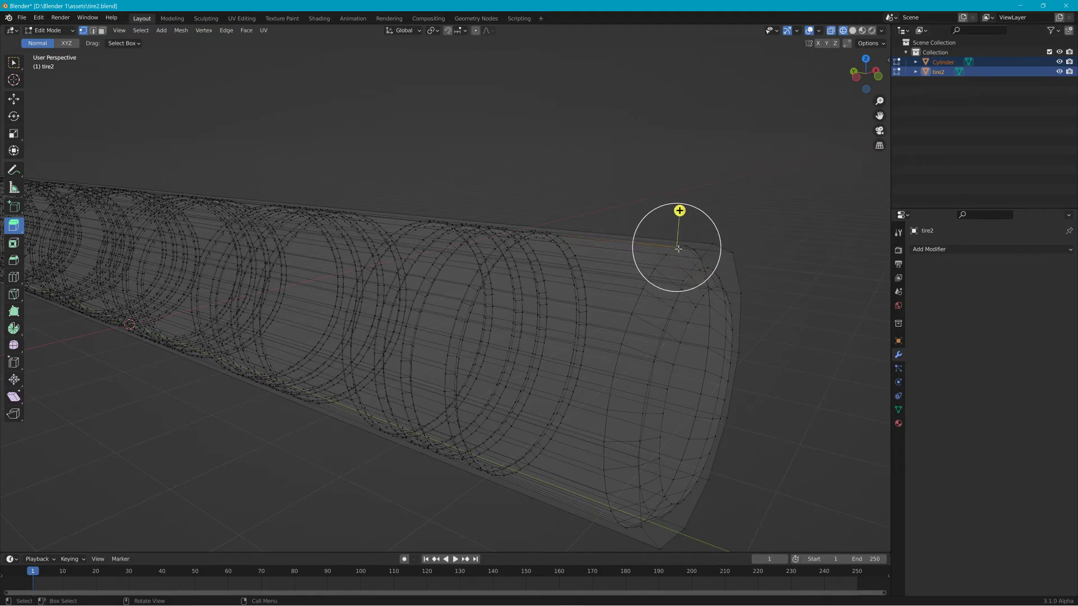
middle_click_drag(688, 246, 320, 122)
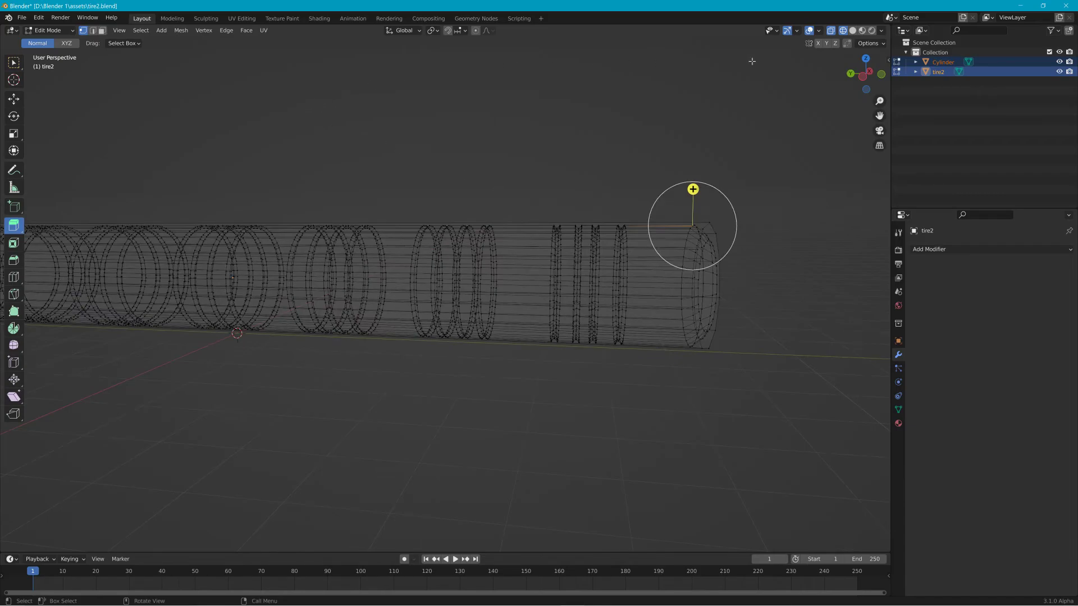
Return both meshes to Object Mode, turn off X-ray, and display them in Material Preview shading
left_click(49, 30)
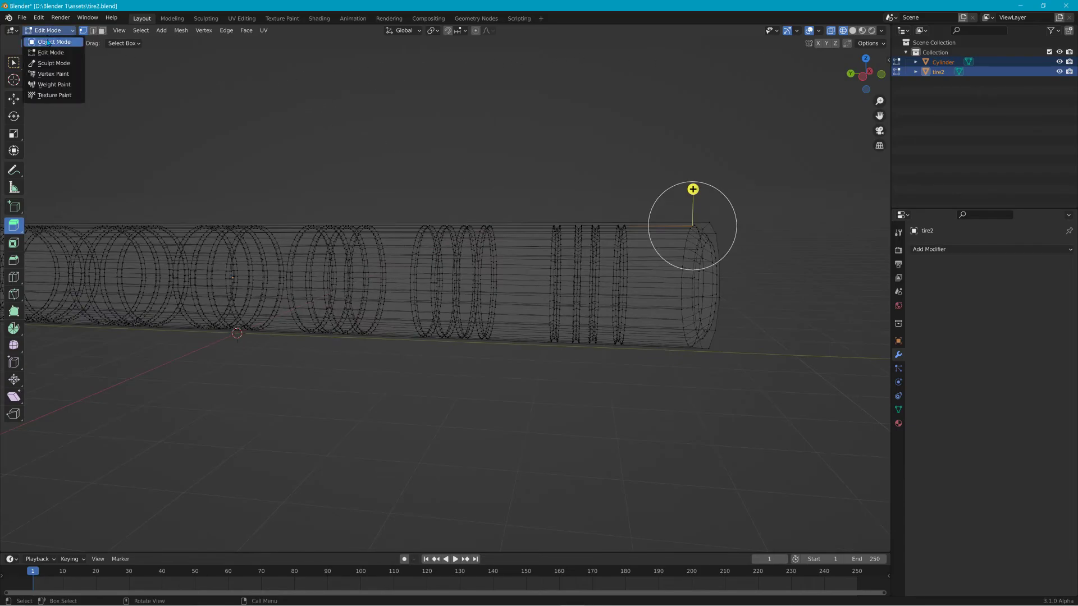
left_click(45, 40)
middle_click_drag(560, 161, 427, 169)
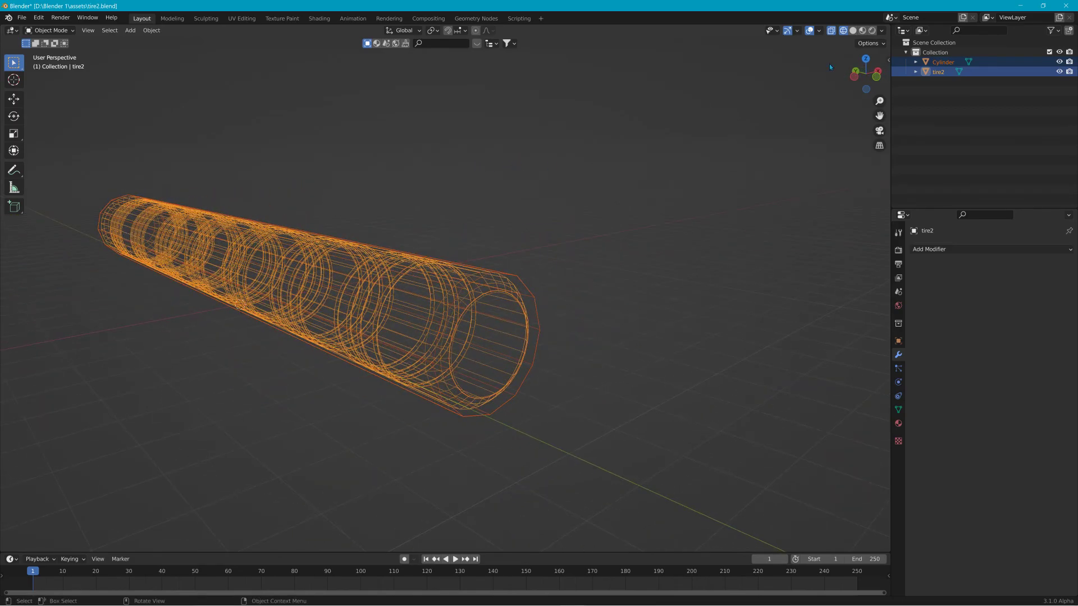
left_click(832, 31)
middle_click_drag(826, 41, 793, 62)
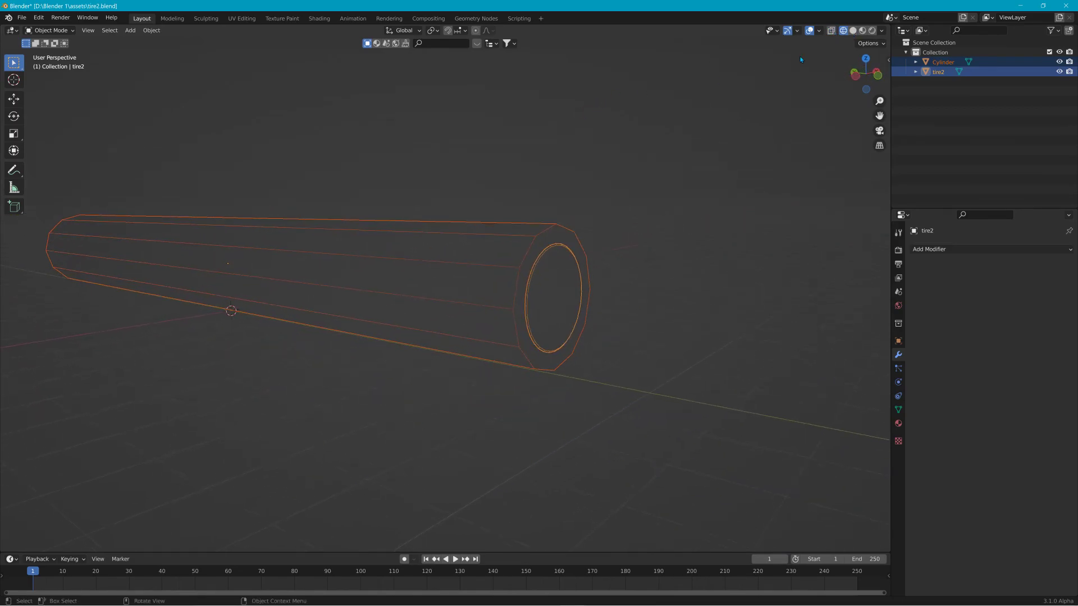
left_click(853, 31)
left_click(862, 31)
mouse_move(661, 94)
middle_mouse_down()
mouse_move(638, 96)
mouse_move(778, 76)
mouse_move(776, 99)
middle_mouse_up()
scroll(776, 99, "down", 4)
middle_click_drag(685, 113, 681, 111)
key("g")
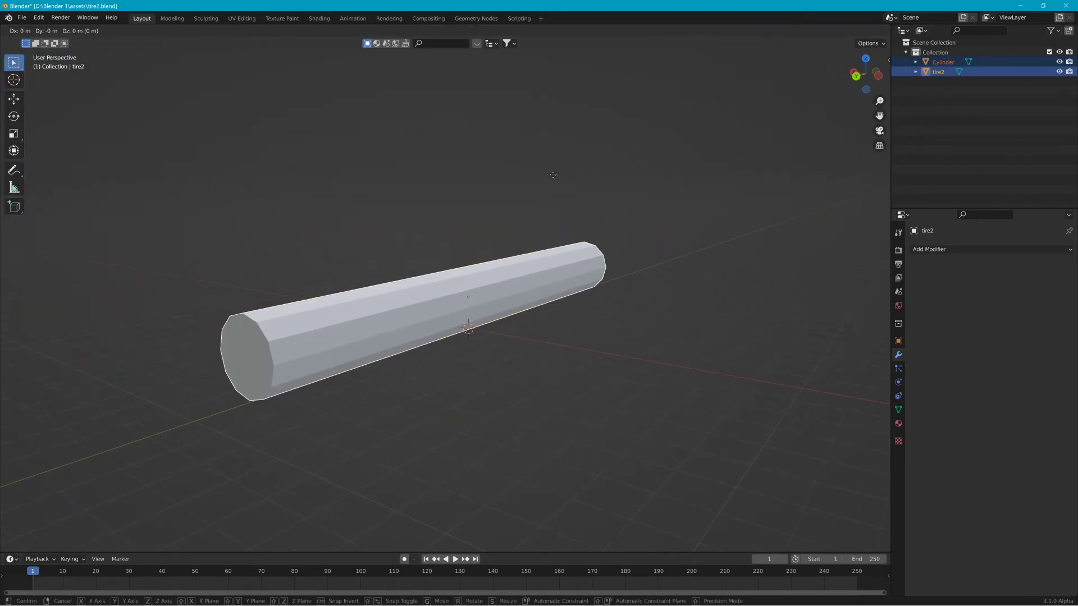
key("y")
right_click(556, 175)
middle_click_drag(557, 177, 473, 172)
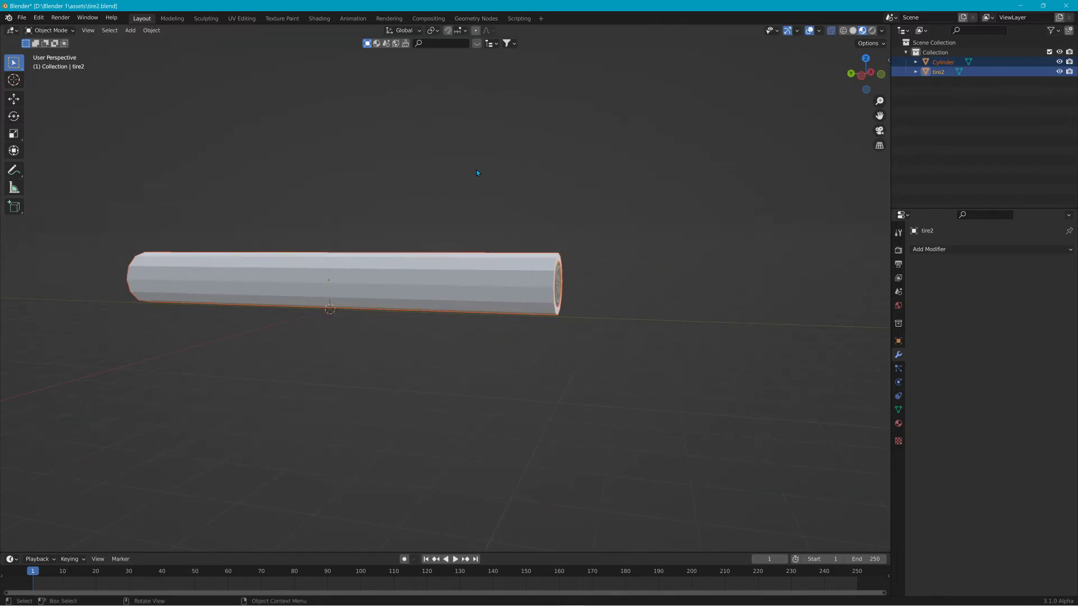
key("g")
key("y")
right_click(478, 173)
Shift only the 12-sided cylinder about -0.018 m along global Y and stretch it by about 1.001 along Y
left_click(471, 271)
key("g")
key("y")
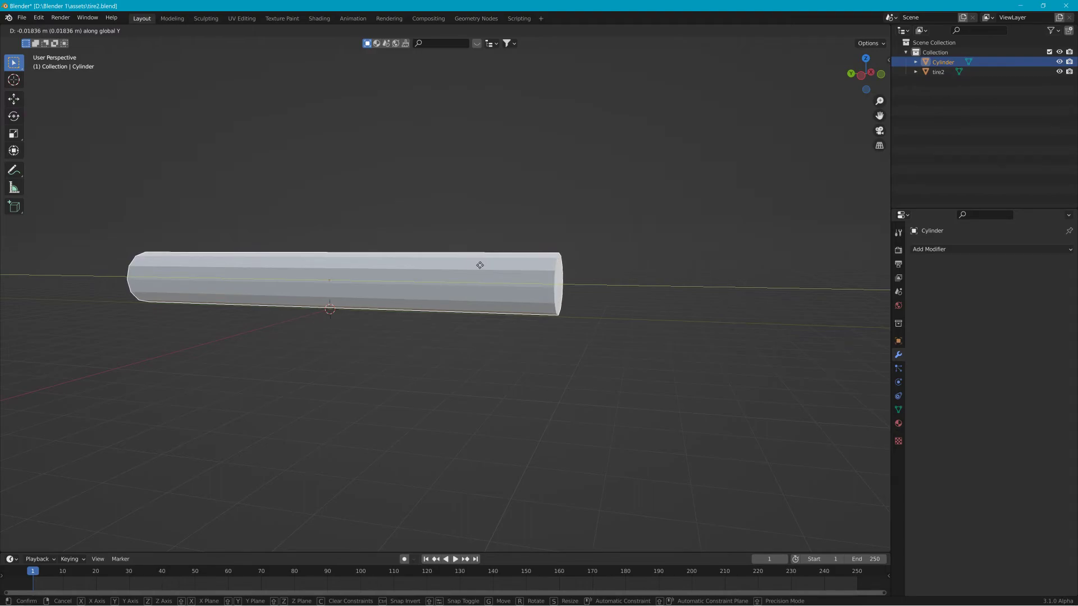
left_click(466, 268)
middle_click_drag(456, 271, 526, 273)
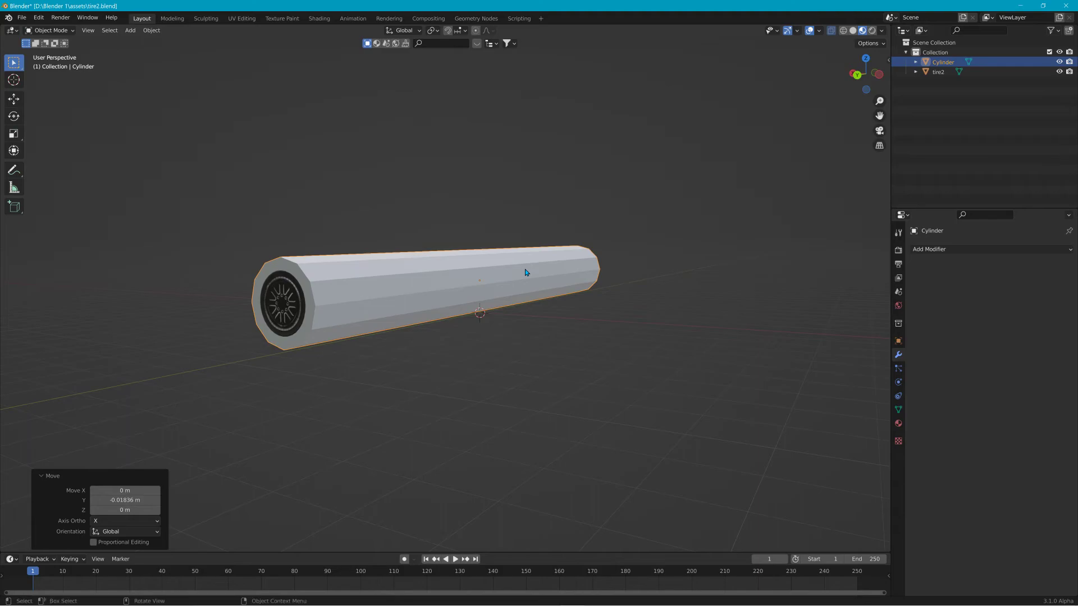
key("s")
key("y")
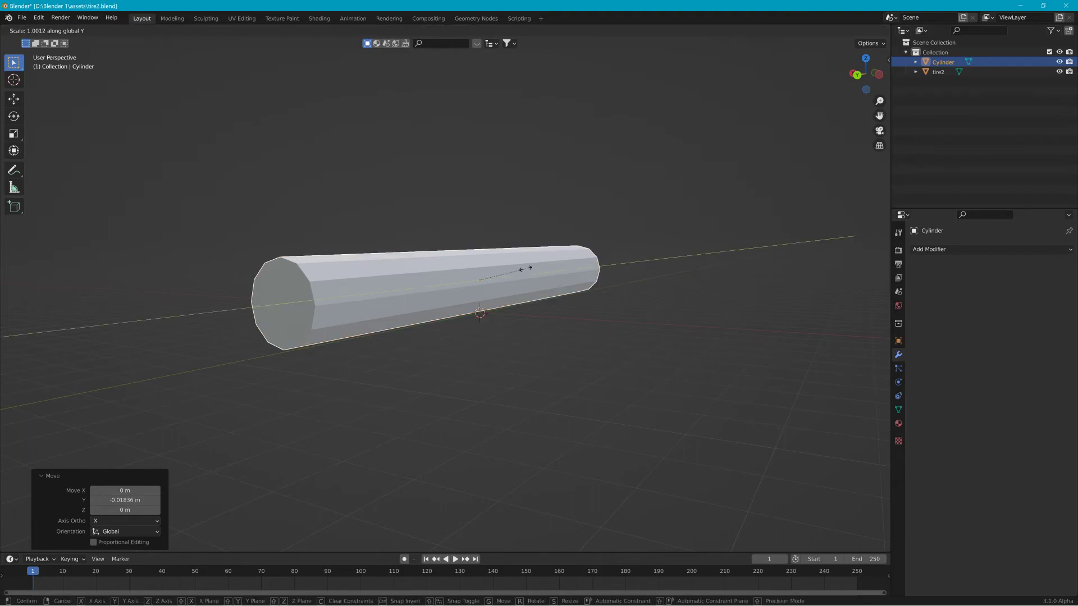
left_click(526, 272)
Check how tire2 fits inside the cylinder from its end in see-through solid shading, and restore Material Preview
middle_click_drag(526, 273, 558, 256)
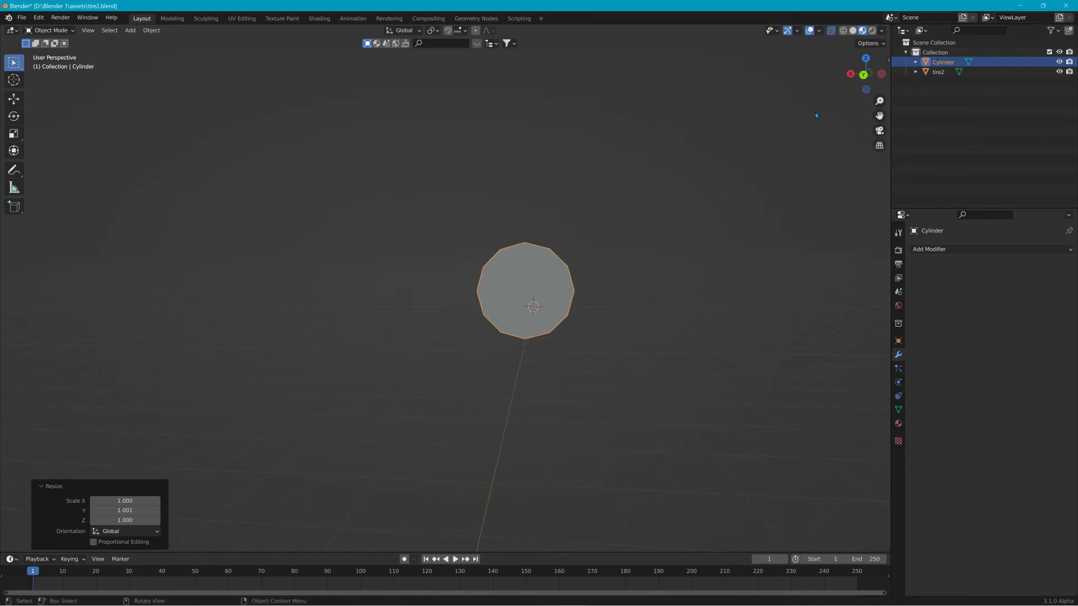
left_click(853, 32)
scroll(658, 142, "up", 5)
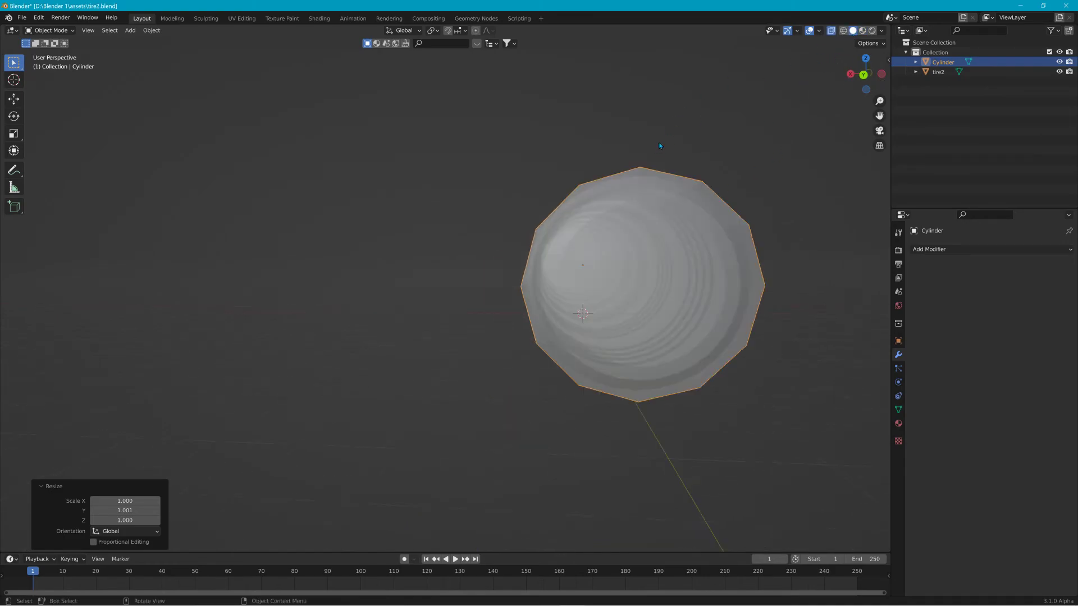
middle_click_drag(644, 150, 642, 152)
left_click(863, 32)
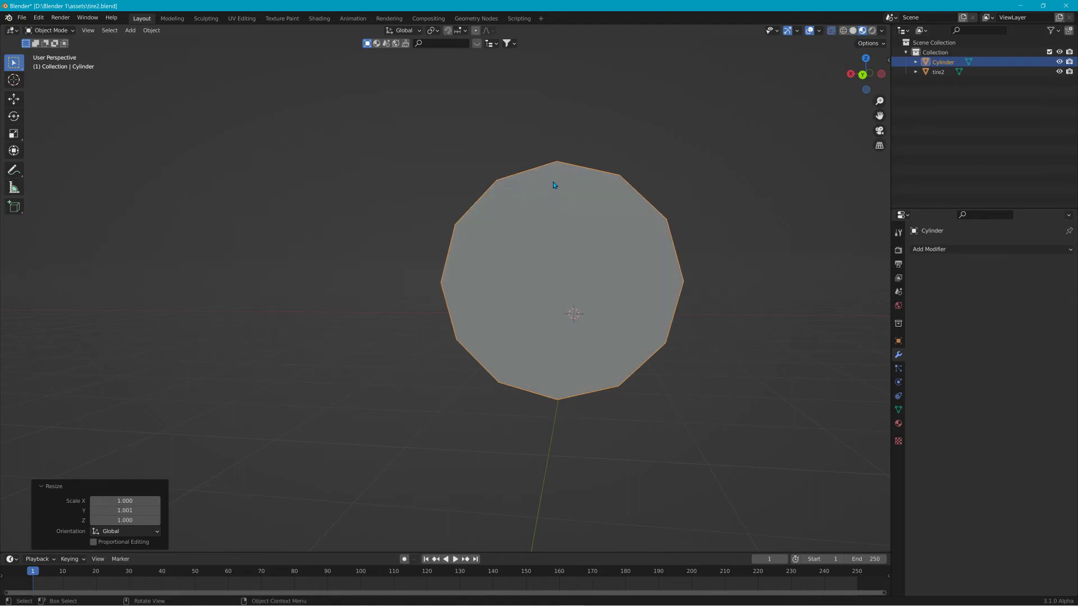
Enter Edit Mode on the cylinder and knife its near end face vertically and horizontally between opposite corner vertices, forming a cross
left_click(50, 30)
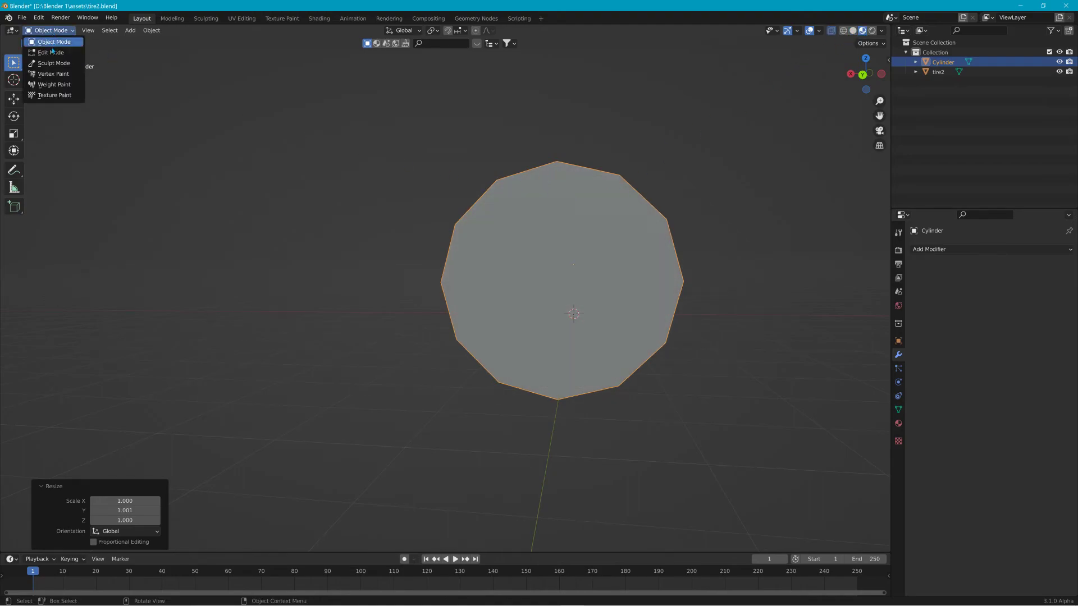
left_click(49, 54)
mouse_move(479, 118)
middle_mouse_down()
mouse_move(520, 168)
mouse_move(654, 116)
mouse_move(650, 133)
mouse_move(675, 124)
middle_mouse_up()
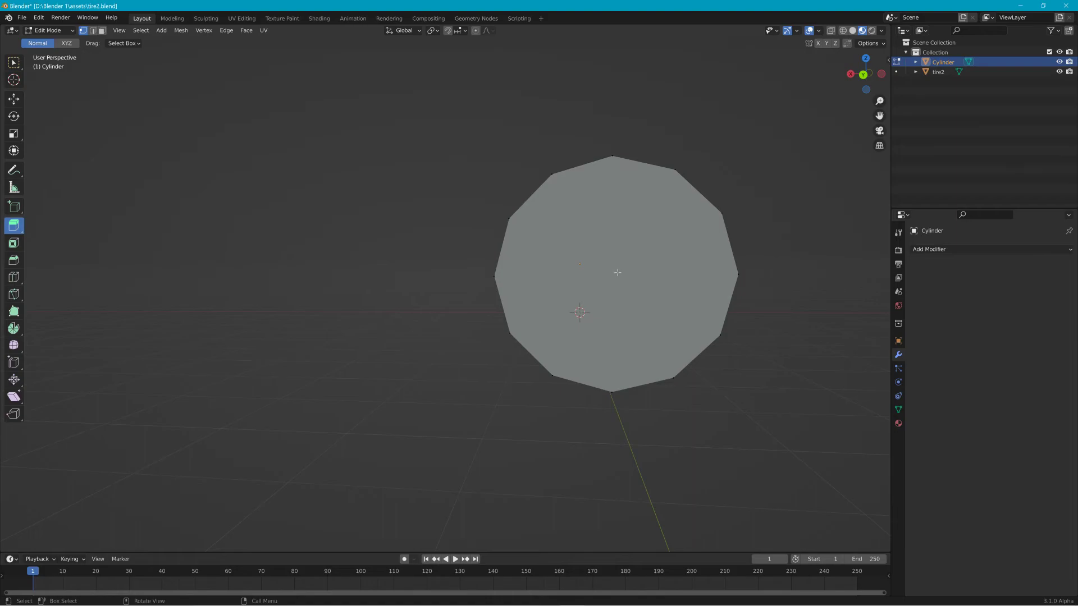
middle_click_drag(623, 251, 601, 263)
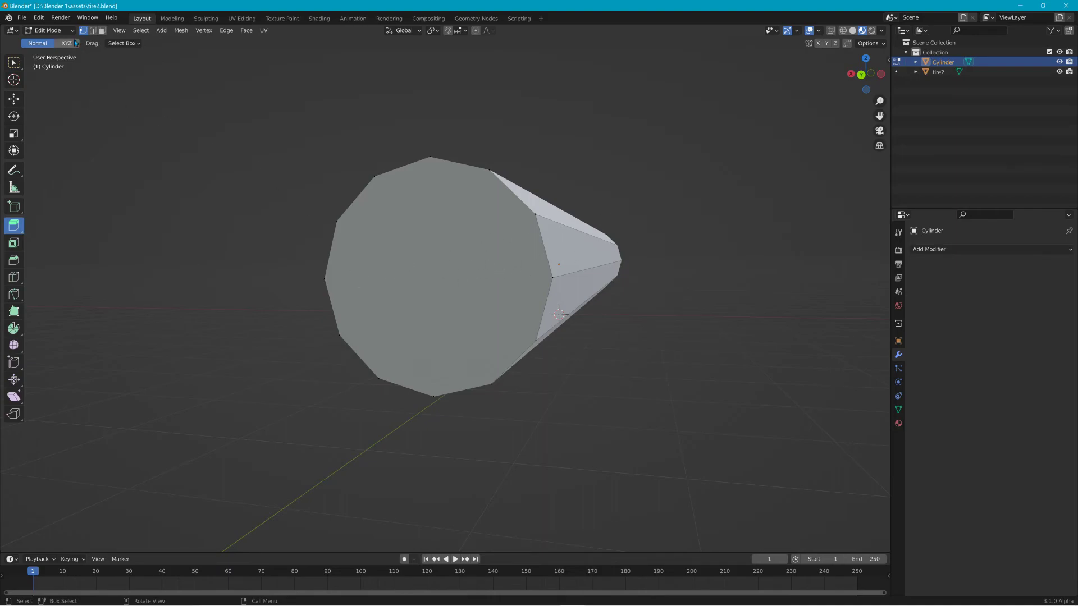
left_click(12, 300)
left_click(433, 394)
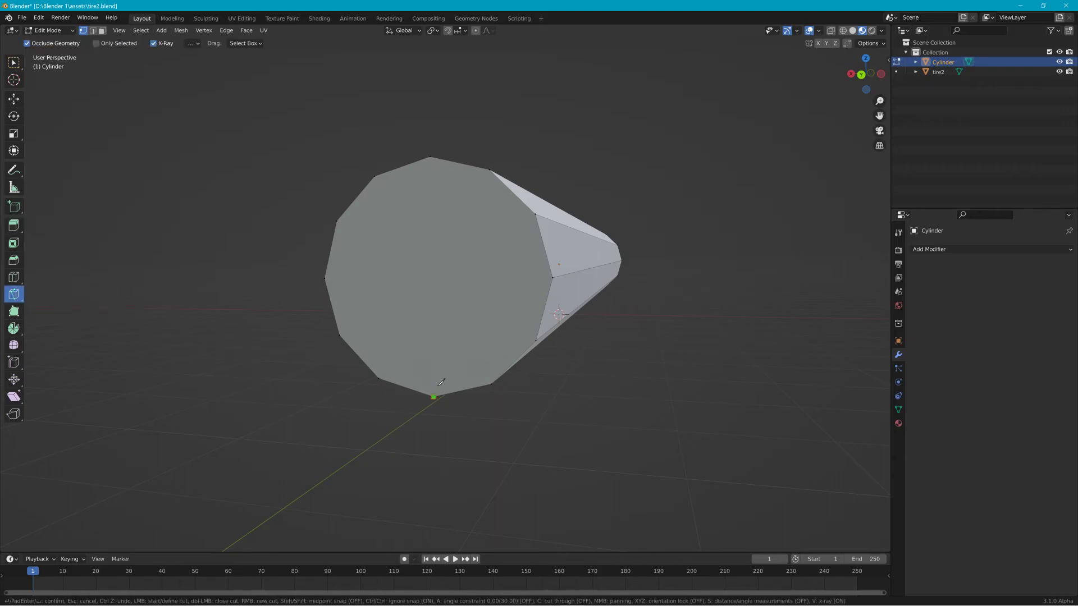
left_click(434, 157)
key("Return")
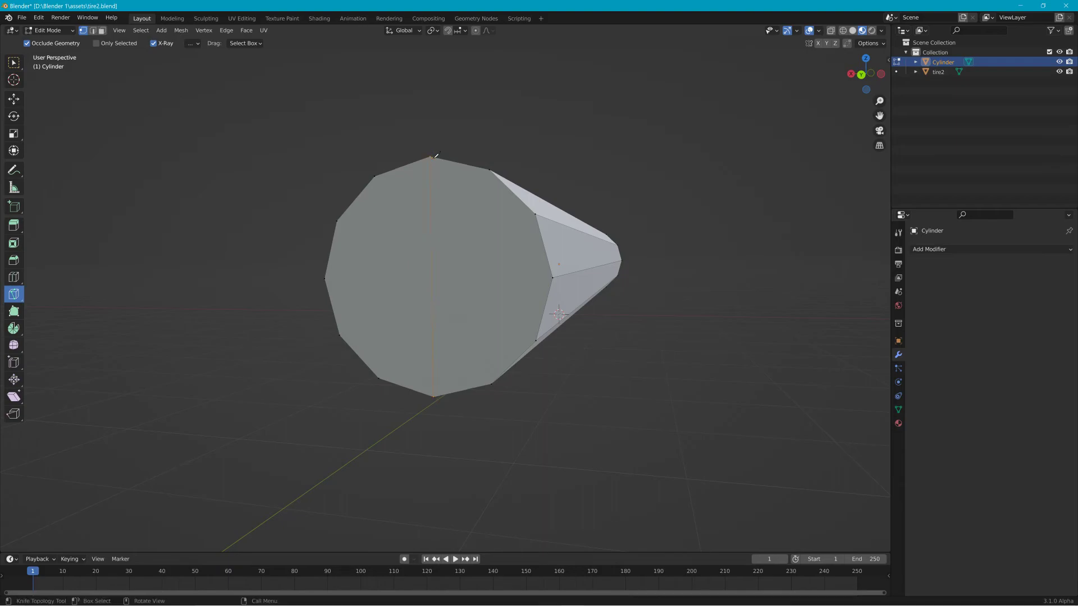
left_click(324, 279)
left_click(553, 277)
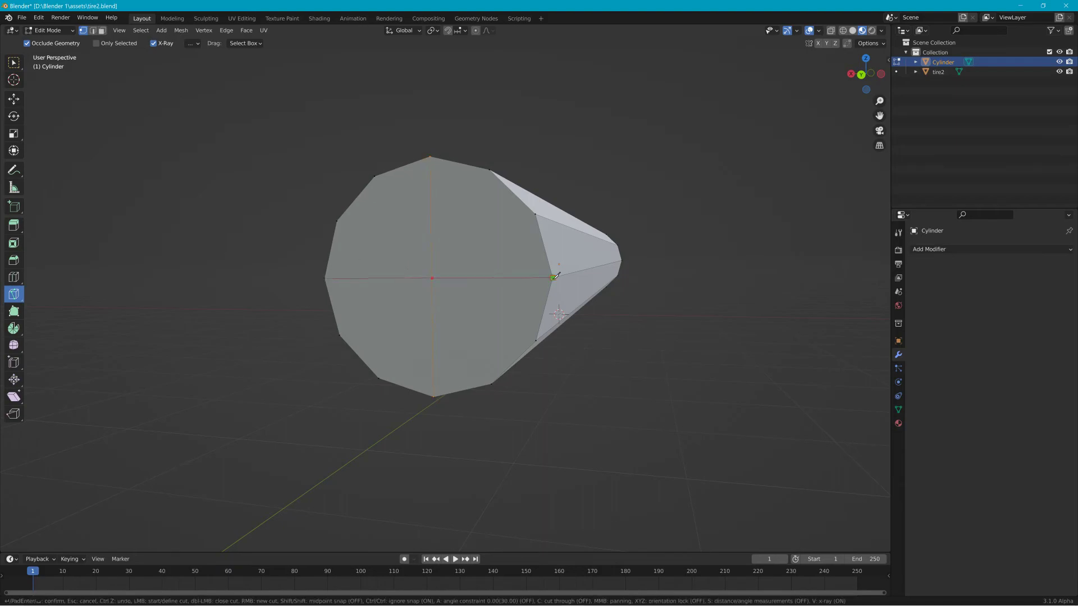
key("Return")
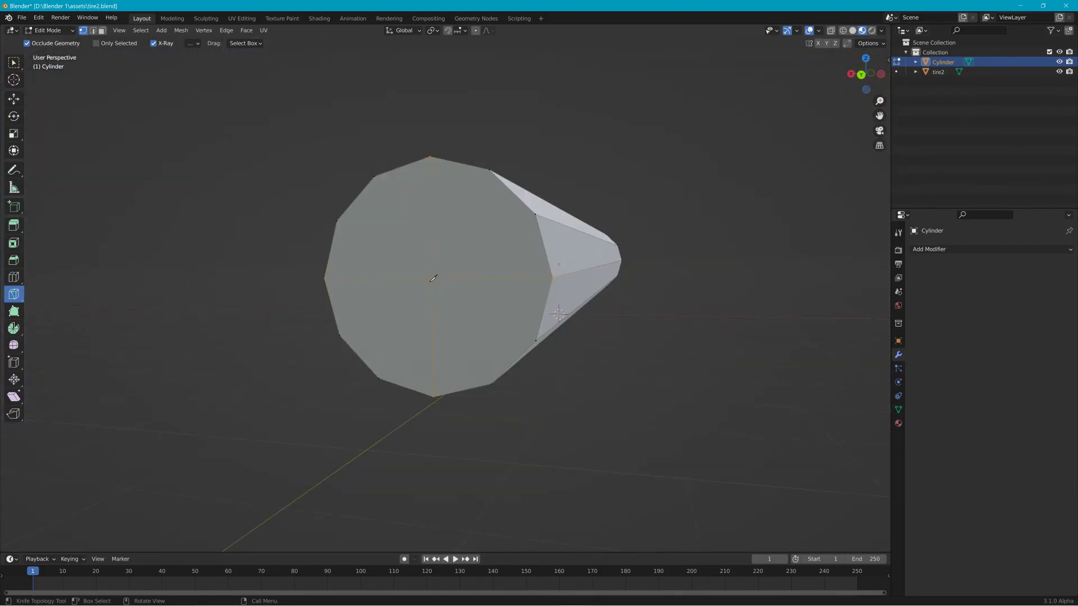
Knife the cylinder's opposite end face with horizontal and vertical cuts between opposite corner vertices, crossing at the center
middle_click_drag(702, 262, 560, 285)
scroll(560, 284, "up", 1)
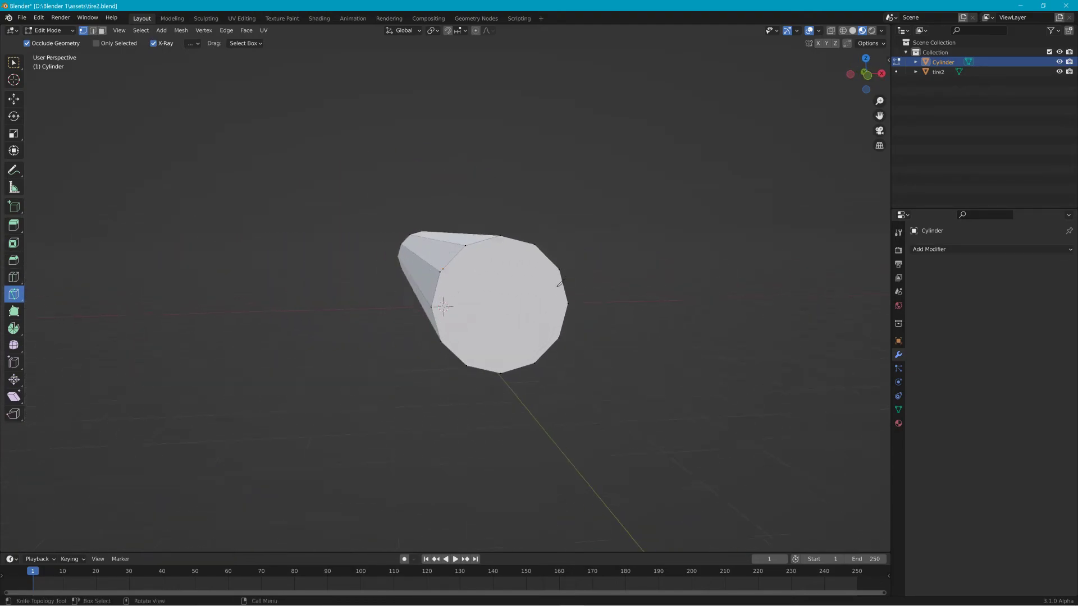
scroll(559, 283, "up", 1)
left_click(426, 312)
left_click(612, 307)
key("Return")
left_click(520, 400)
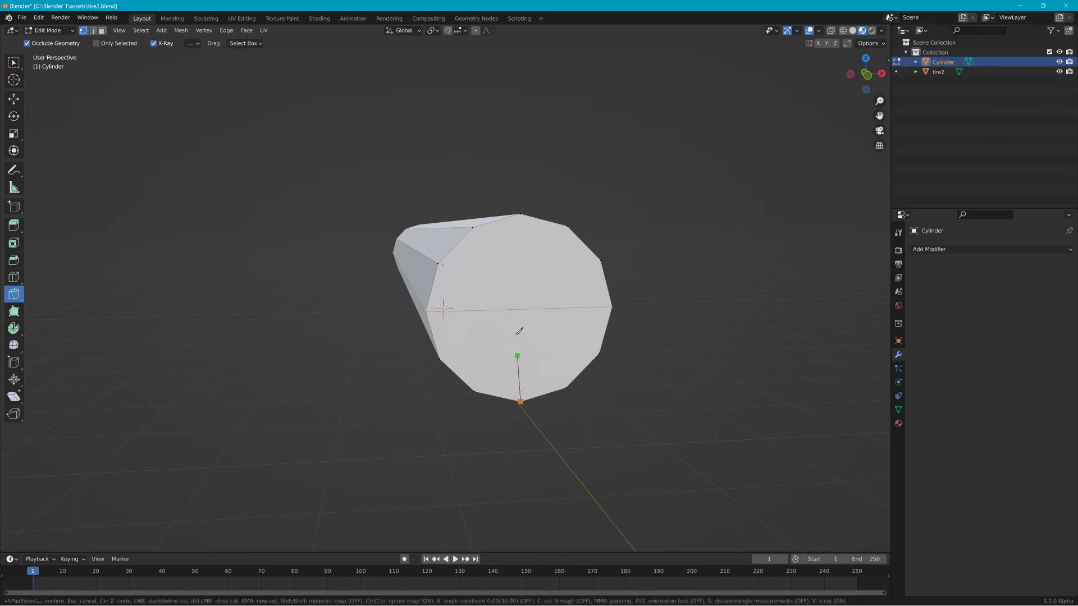
left_click(520, 214)
key("Return")
View the cylinder from the side and save the Blender file tire2.blend
mouse_move(568, 238)
middle_mouse_down()
mouse_move(546, 239)
mouse_move(584, 238)
middle_mouse_up()
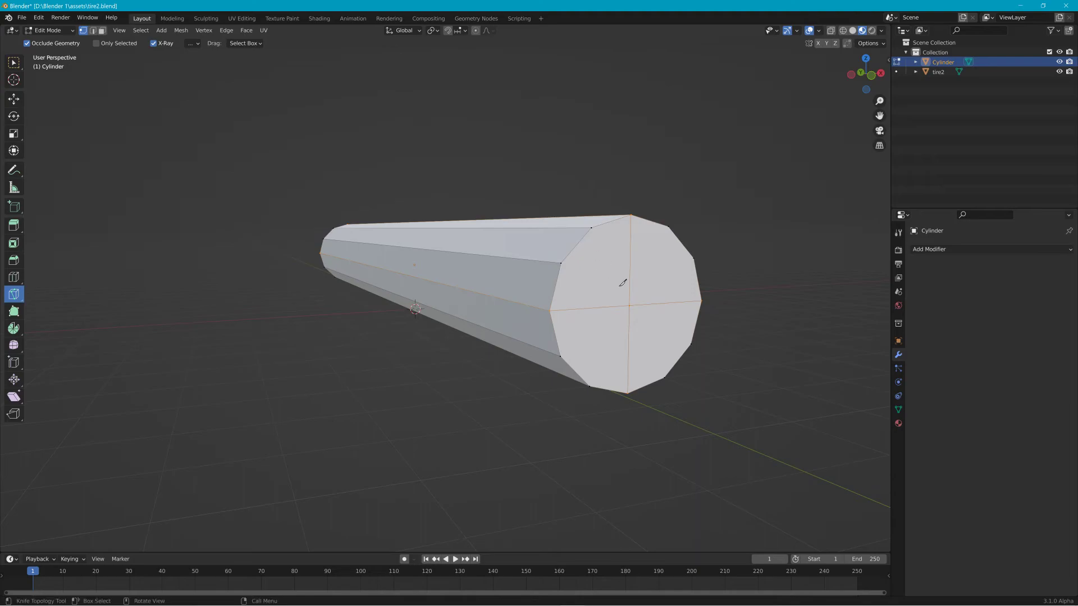
left_click(23, 18)
left_click(23, 18)
left_click(24, 18)
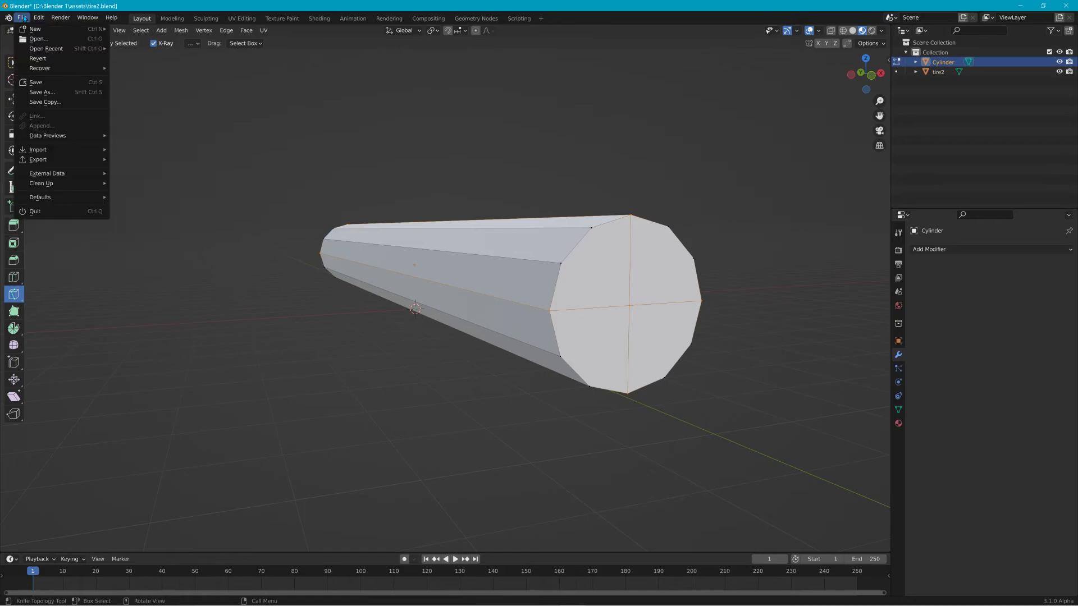
left_click(50, 84)
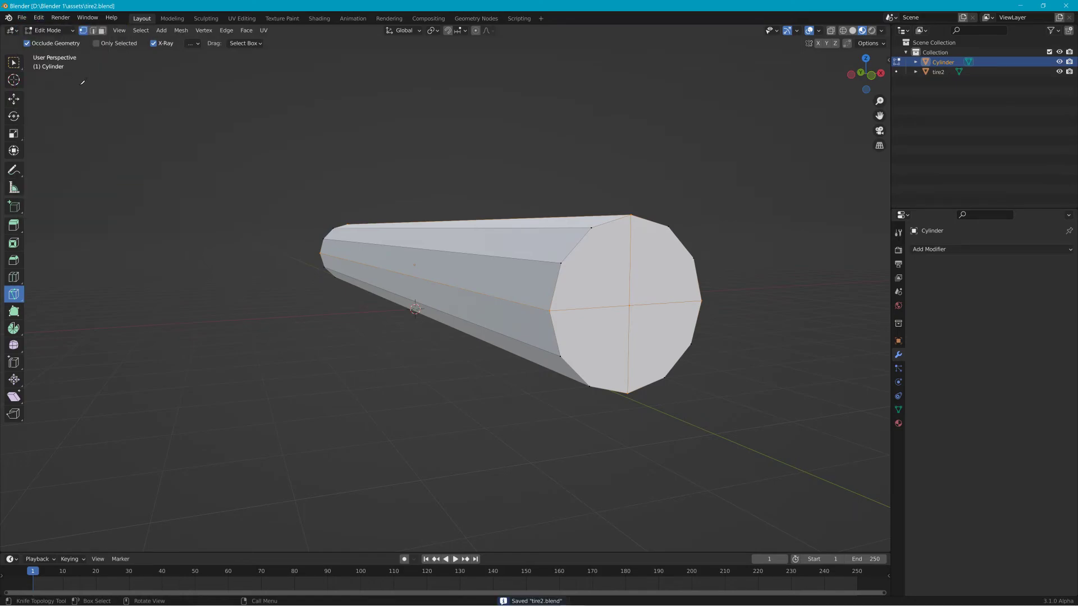
left_click(50, 30)
left_click(49, 42)
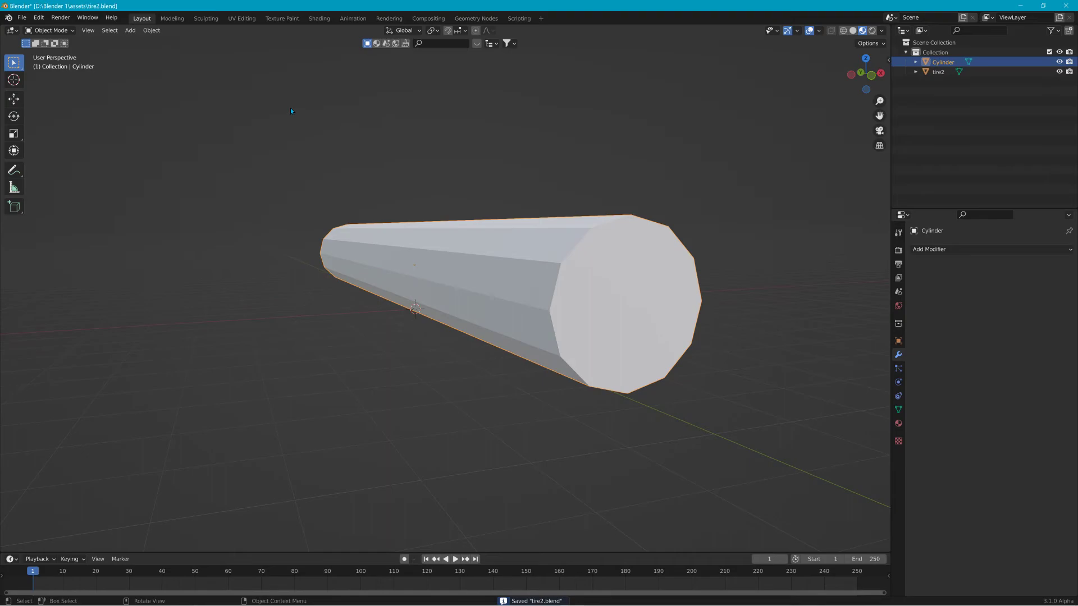
left_click(404, 245)
left_click(49, 31)
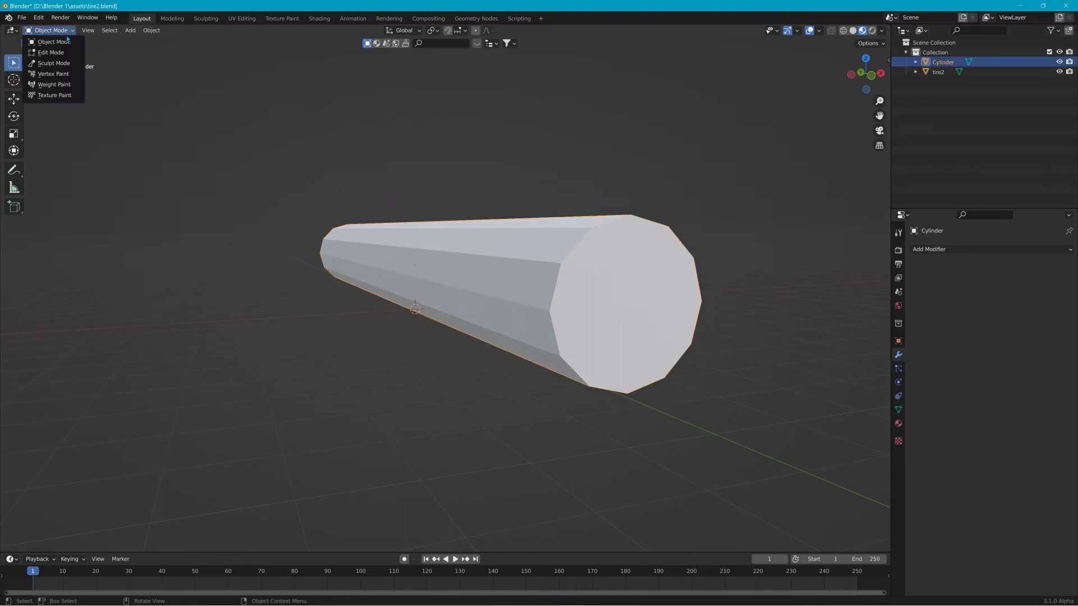
left_click(50, 54)
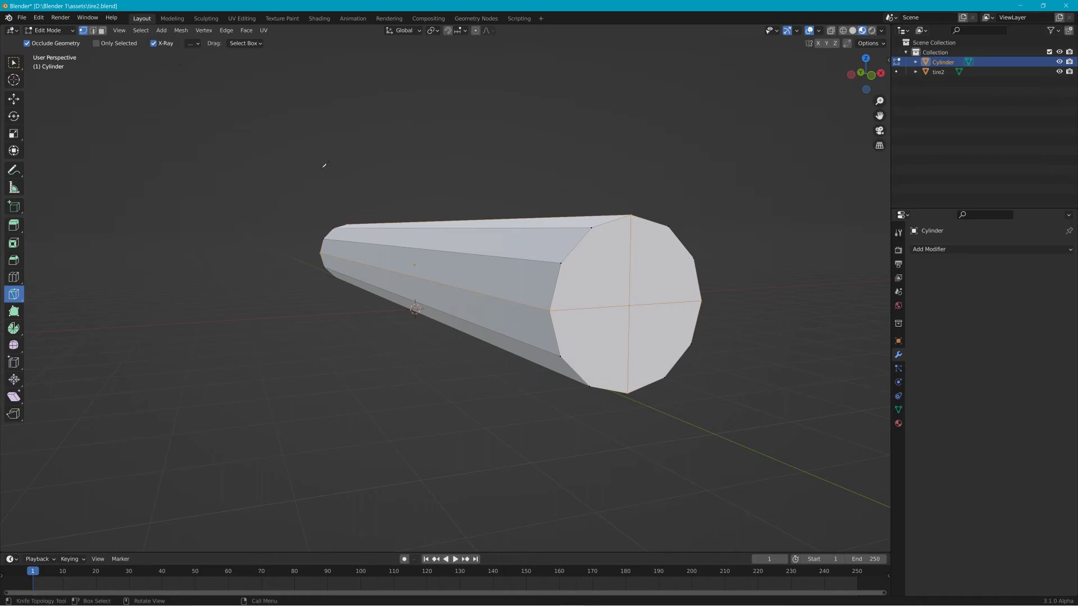
Select the cylinder's entire mesh and connect all its vertices with the JBeam nodes connector
key("a")
left_click(220, 31)
mouse_move(206, 32)
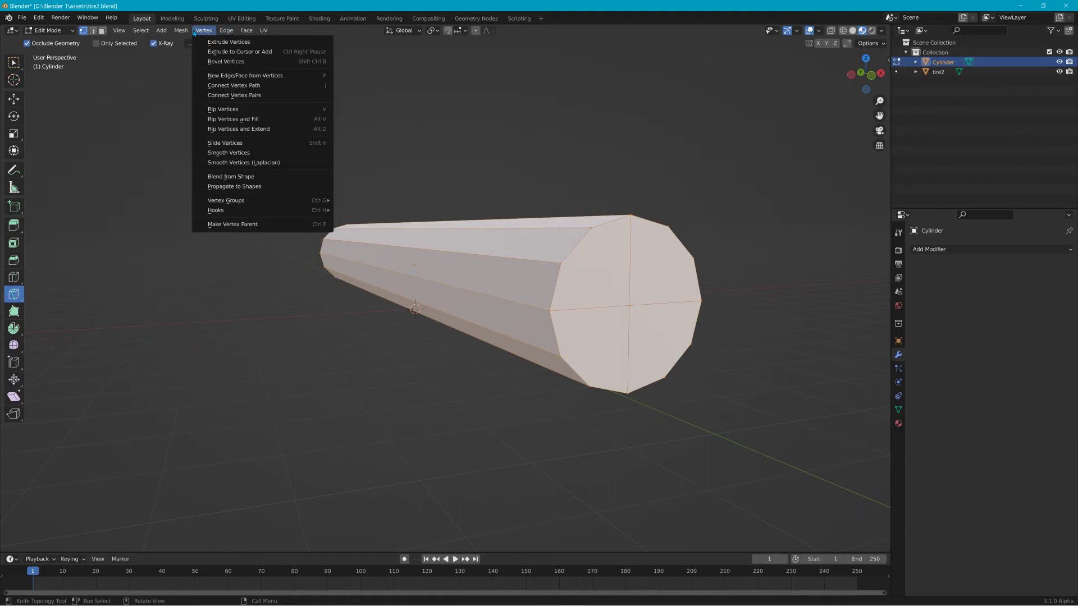
mouse_move(225, 286)
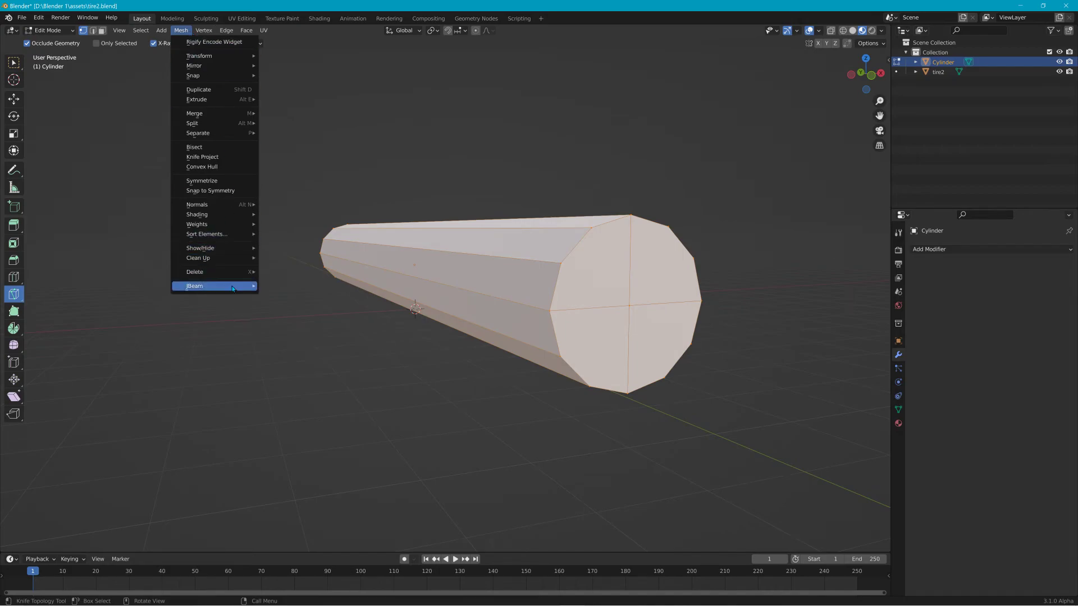
left_click(307, 289)
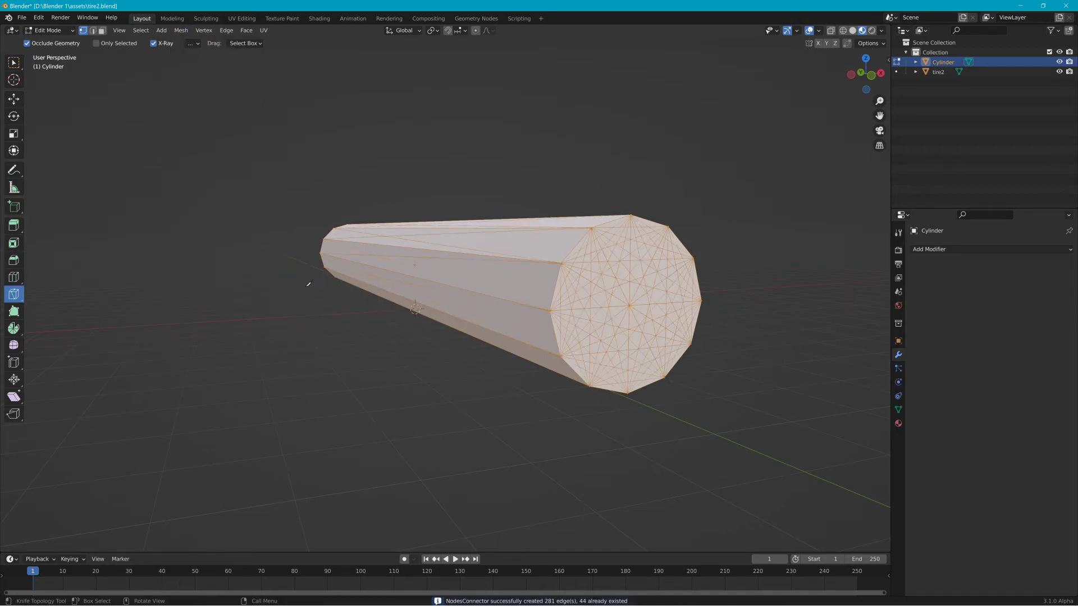
Inspect the connected edges on the cylinder's end, return to Object Mode, and deselect the cylinder
middle_click_drag(640, 253, 431, 244)
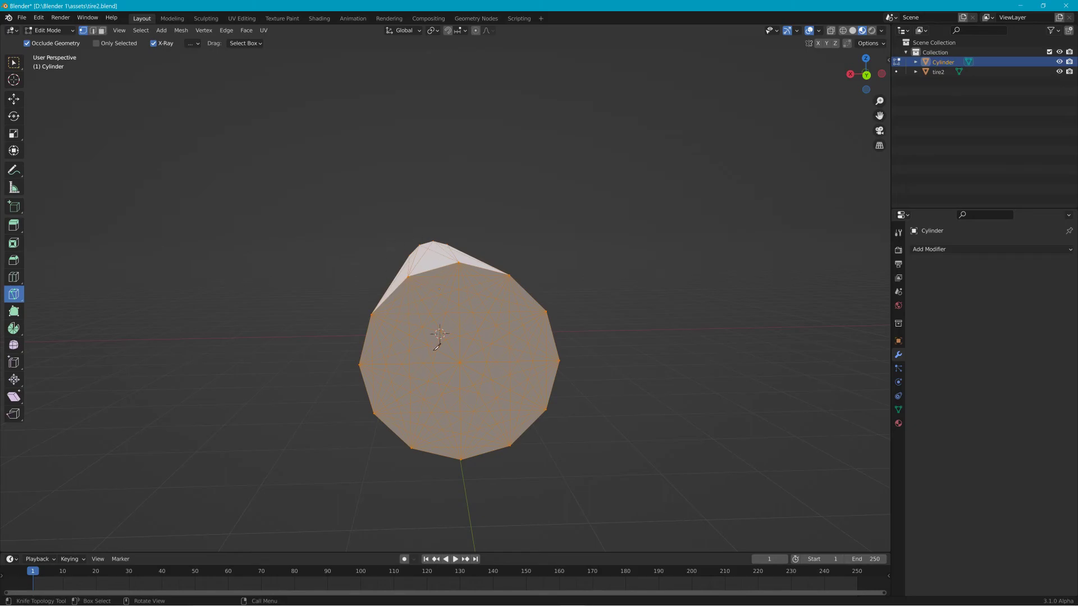
left_click(49, 30)
left_click(51, 42)
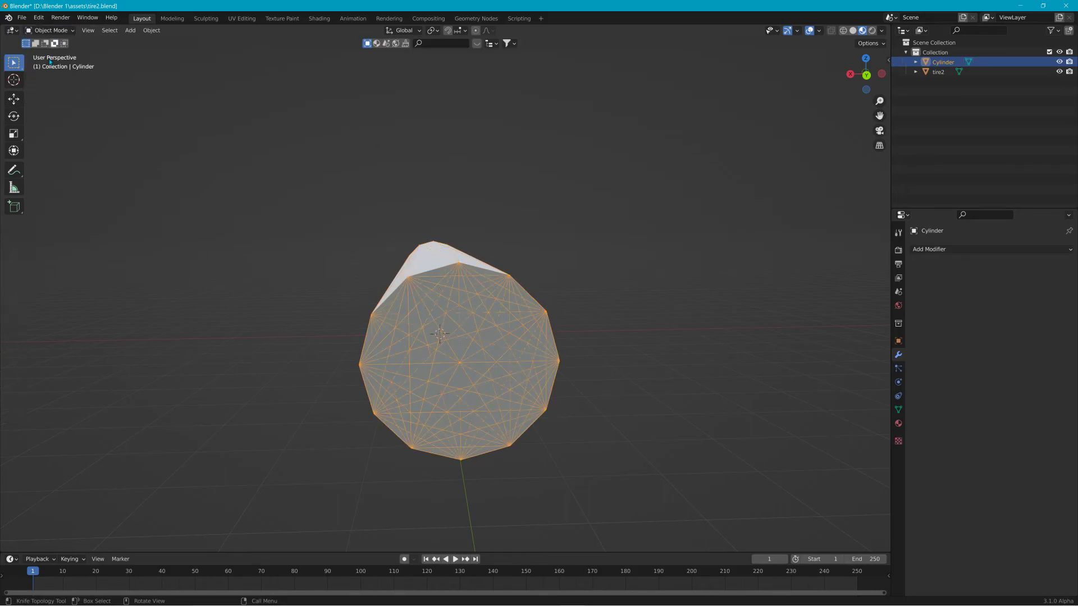
left_click(244, 182)
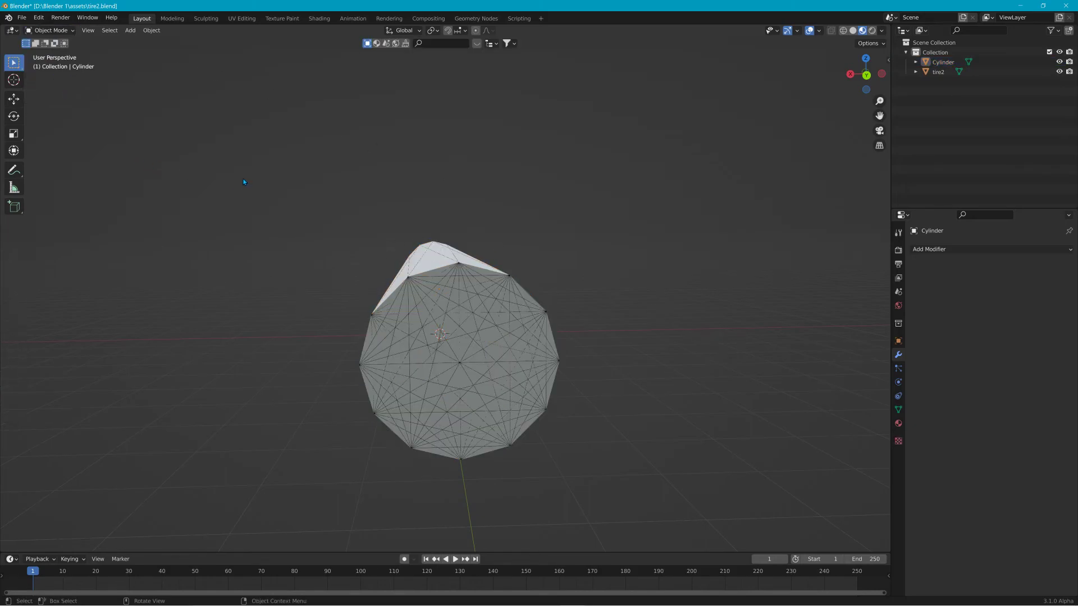
Select the cylinder and set the node prefix in its JBeam properties to a
left_click(434, 272)
middle_click_drag(372, 238, 620, 245)
middle_click_drag(695, 245, 539, 243)
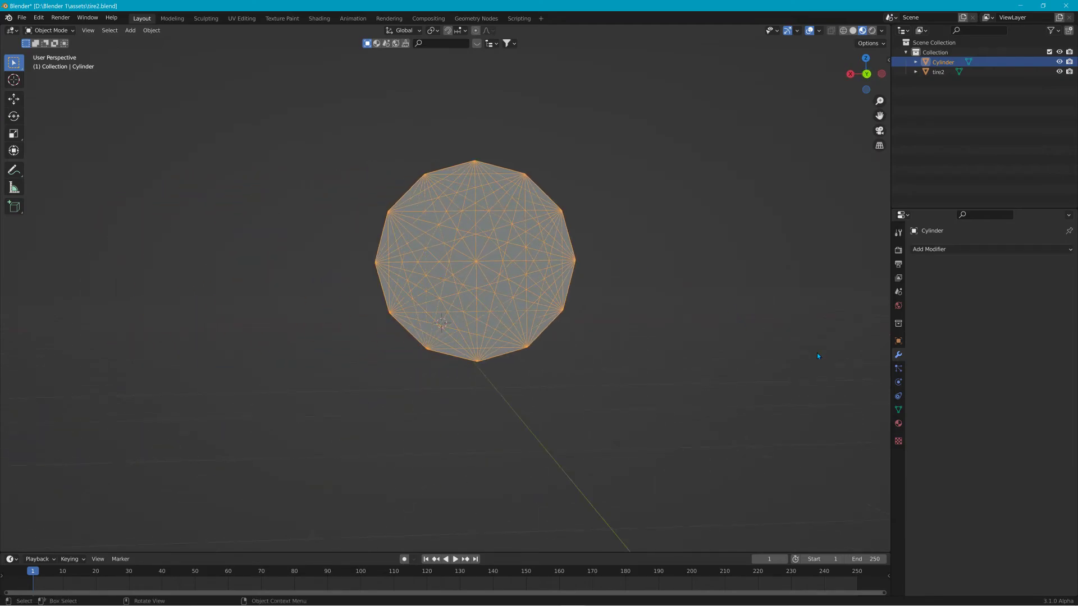
left_click(898, 410)
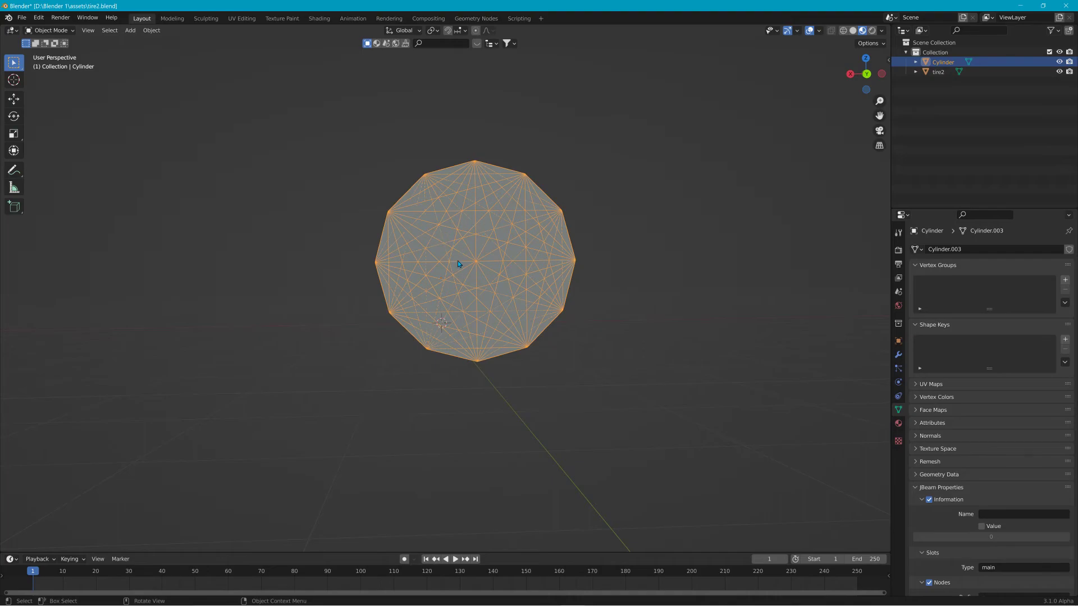
scroll(762, 336, "down", 4)
scroll(961, 385, "down", 3)
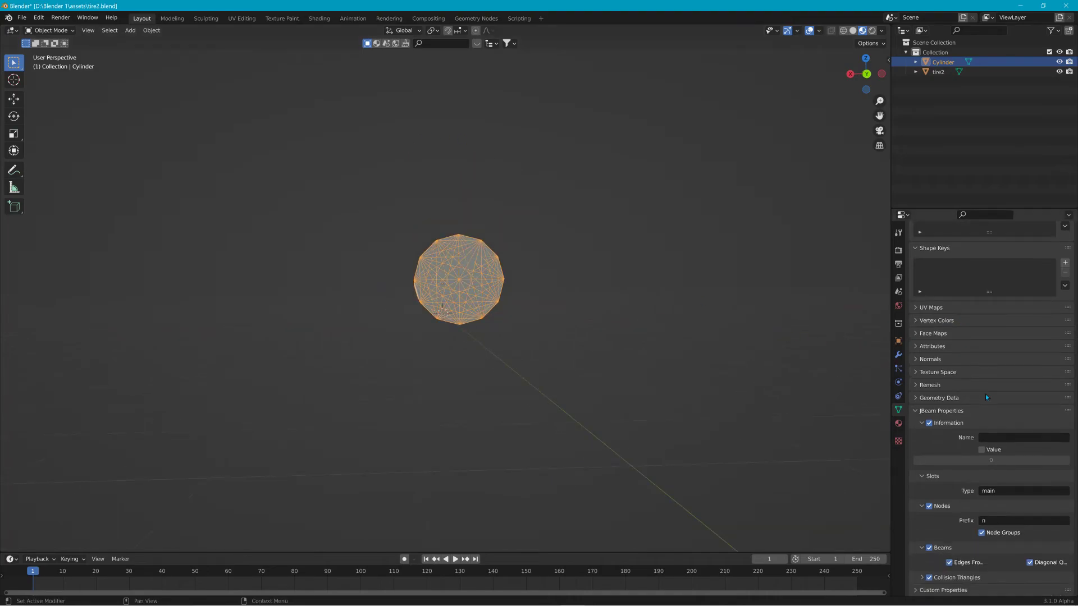
left_click(999, 520)
left_click(988, 524)
Triangulate the faces of the cylinder's mesh in Edit Mode and return to Object Mode
middle_click_drag(789, 365, 601, 376)
left_click(22, 18)
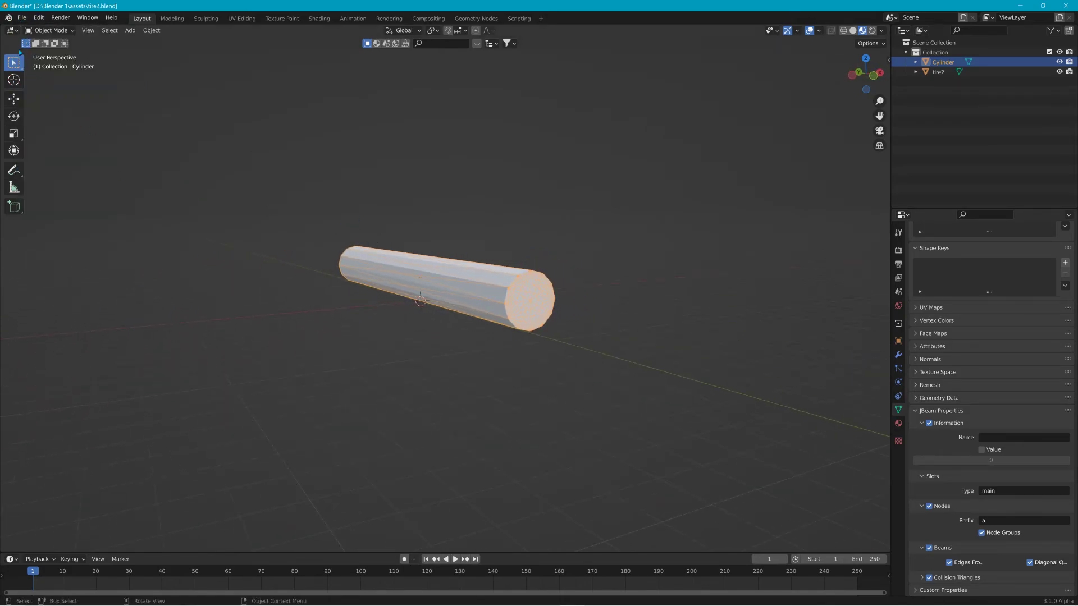
left_click(50, 30)
left_click(45, 55)
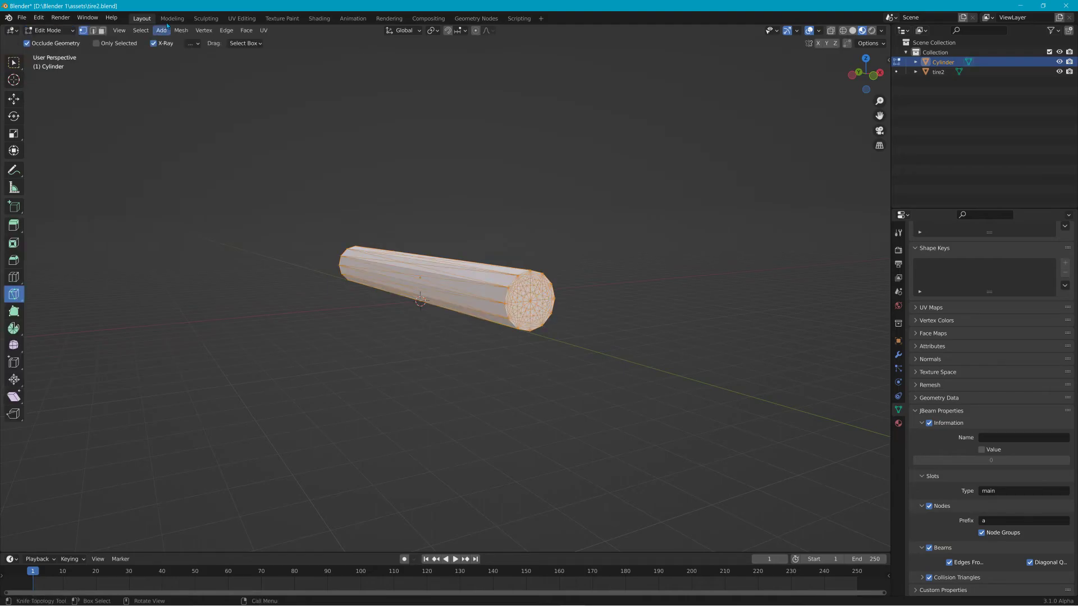
left_click(221, 31)
mouse_move(246, 31)
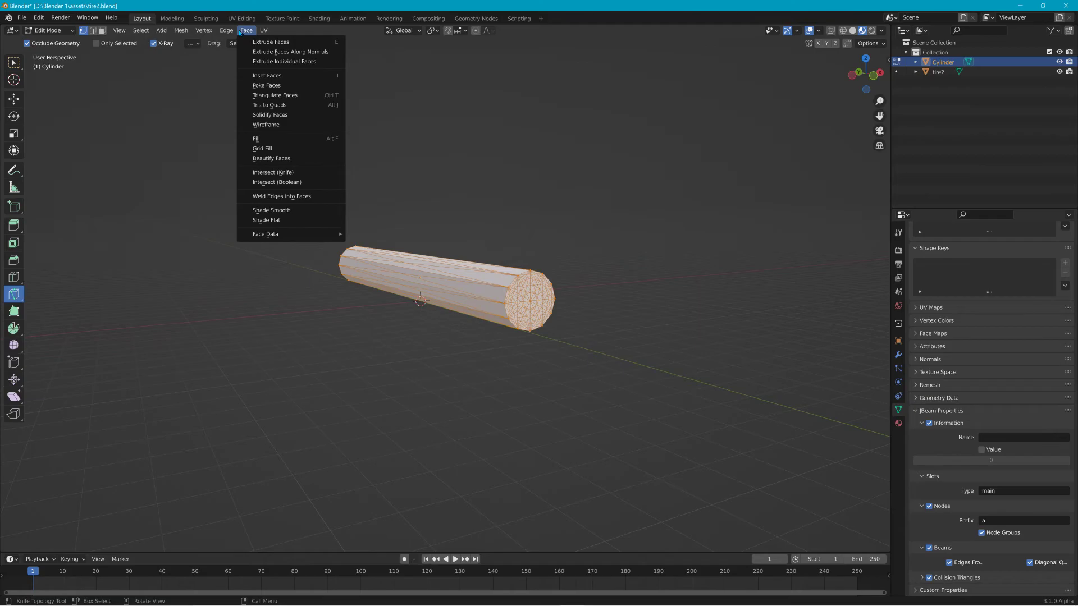
left_click(279, 95)
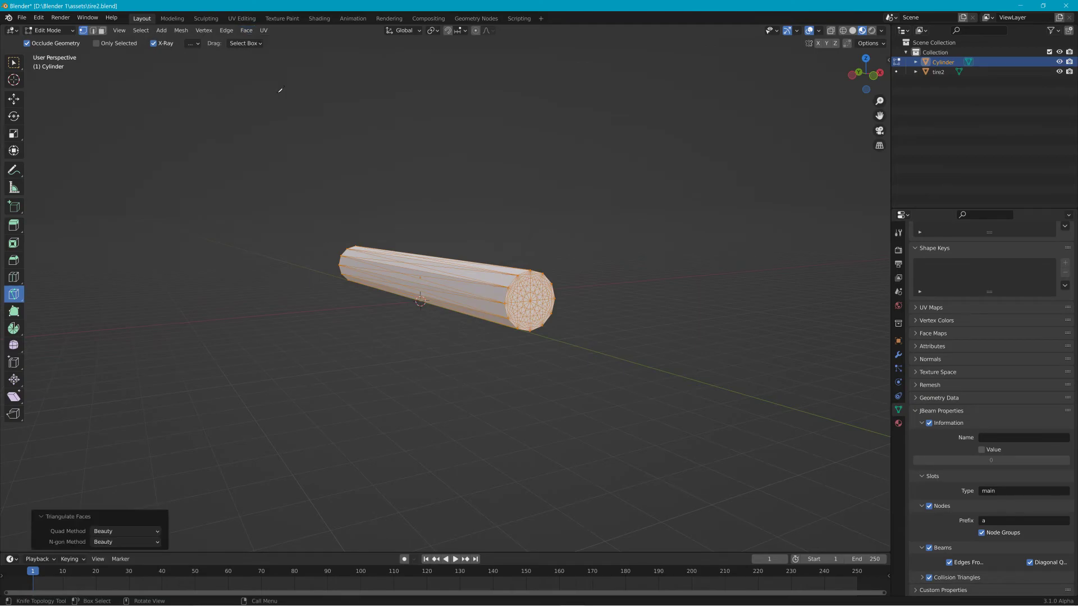
left_click(49, 31)
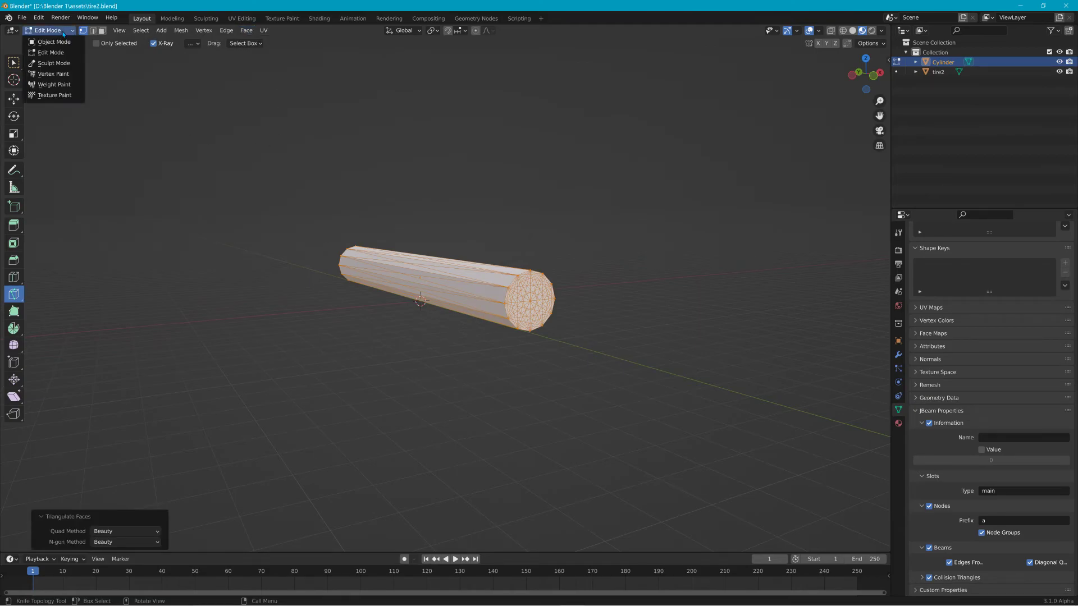
left_click(57, 42)
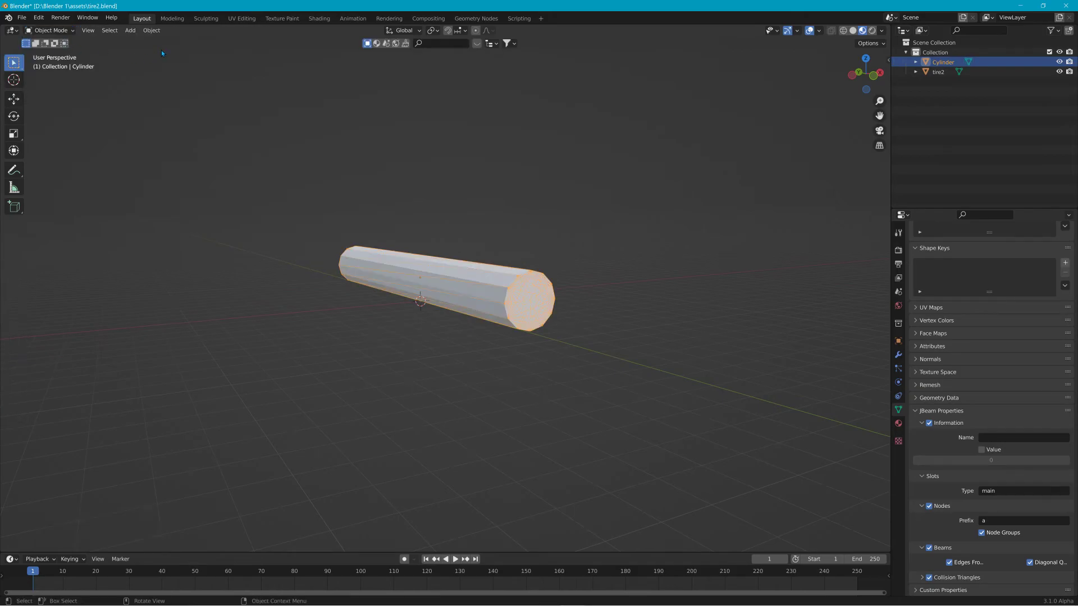
Import the Collada file For_Scale.dae from the Desktop folder as a size reference
left_click(38, 18)
left_click(21, 17)
mouse_move(39, 17)
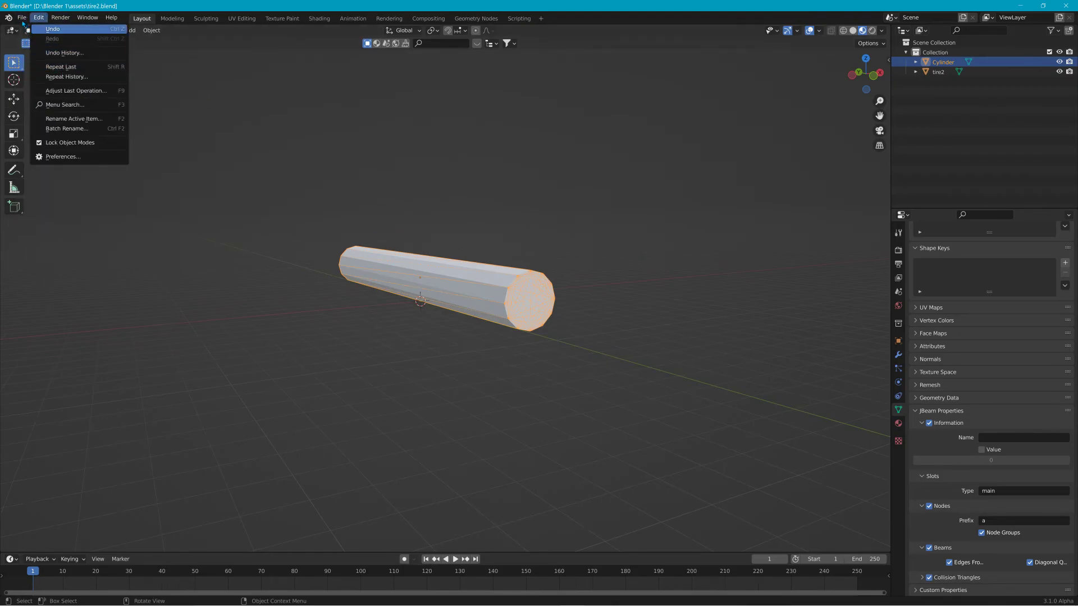
mouse_move(66, 149)
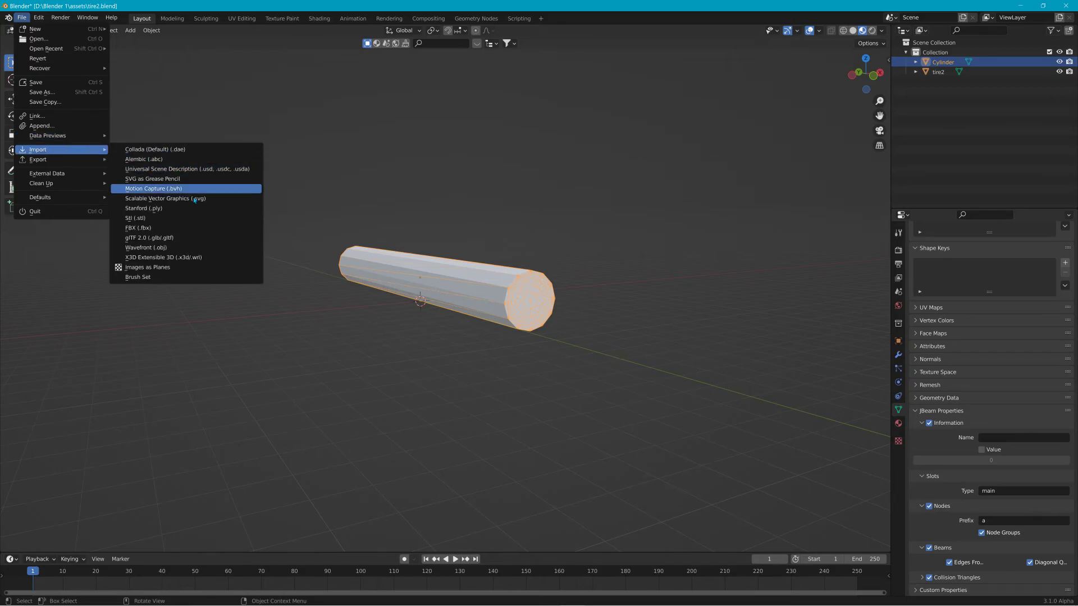
left_click(200, 150)
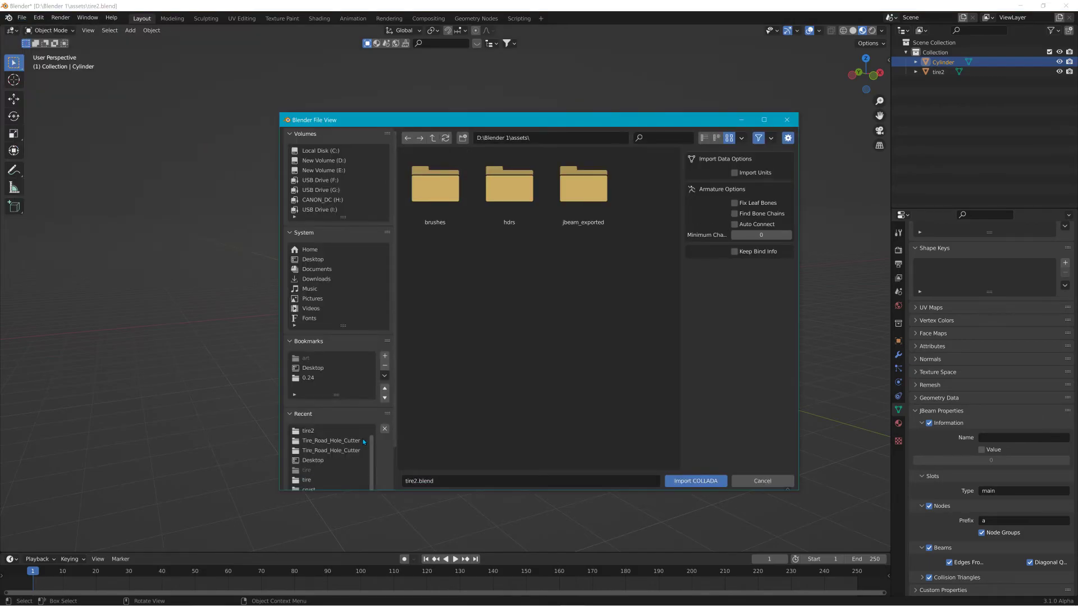
left_click(316, 261)
scroll(548, 289, "down", 2)
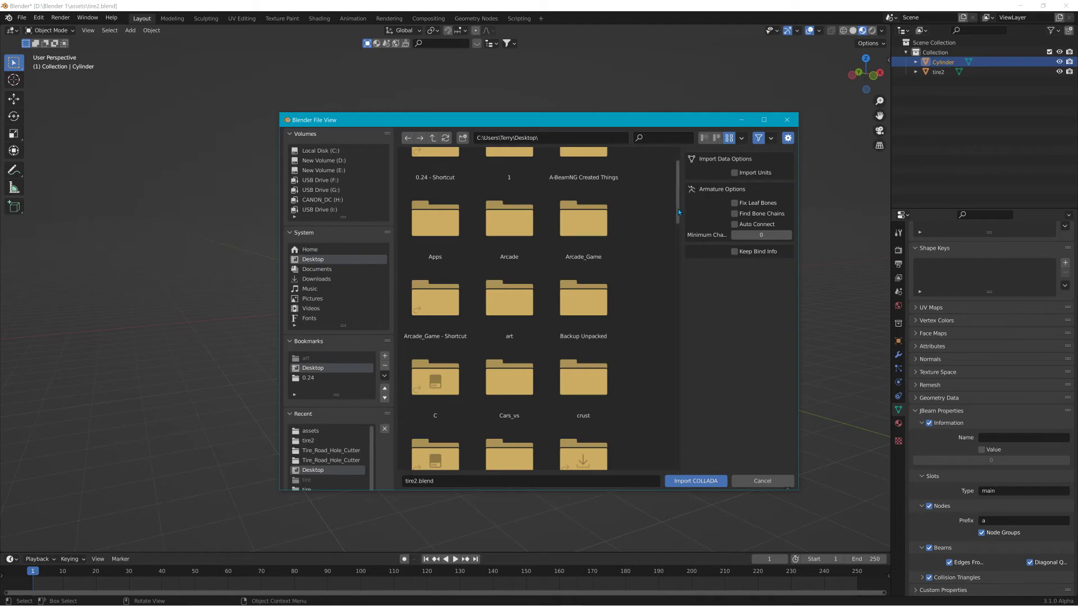
left_click_drag(678, 212, 678, 456)
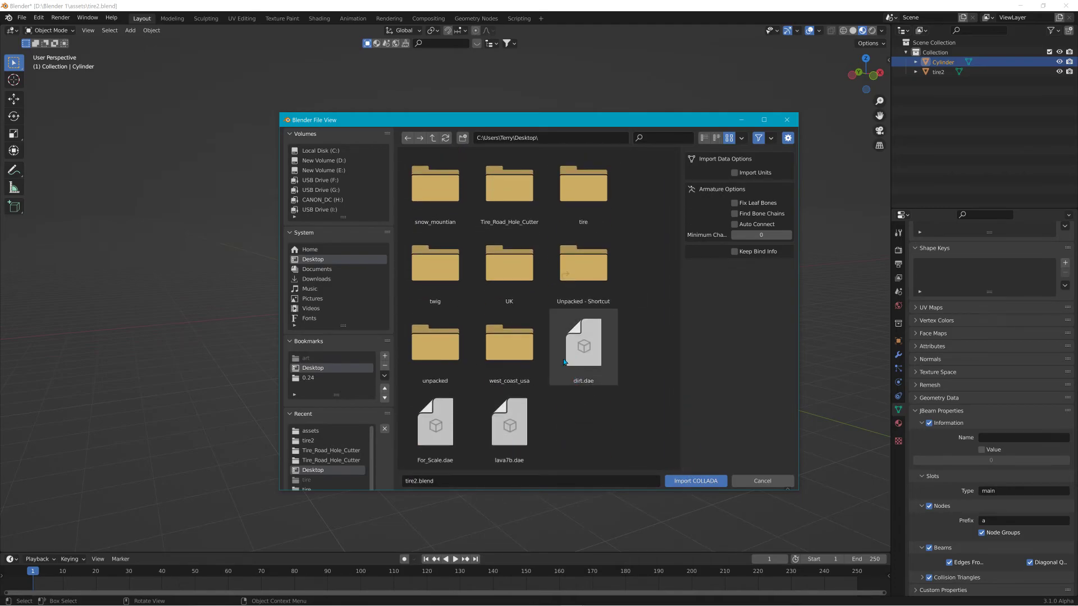
left_click(441, 426)
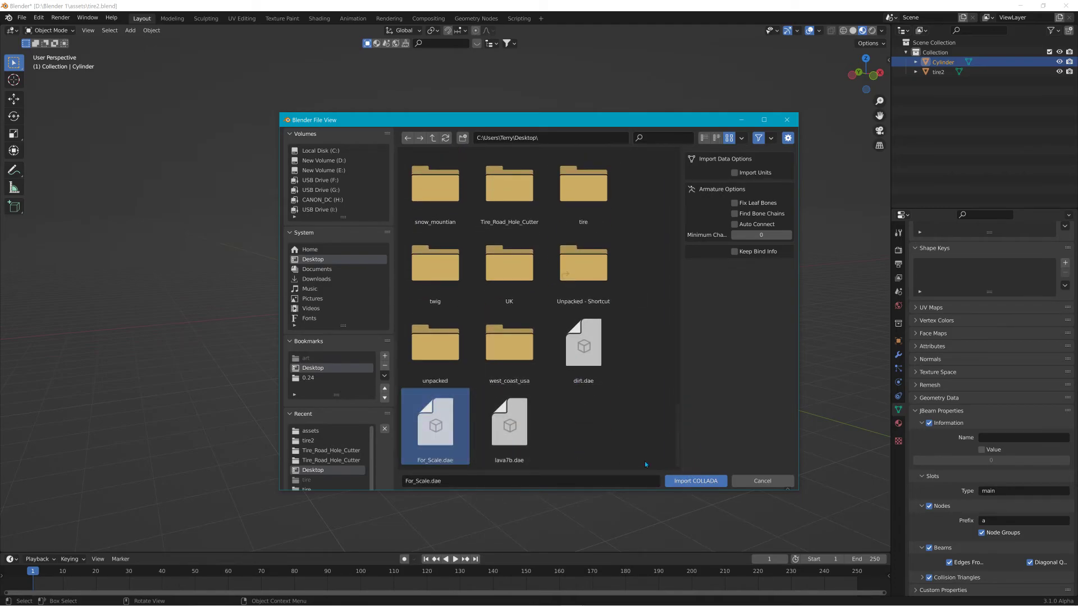
left_click(696, 481)
Move the imported vehicle model about 3.14 m along the X axis, out beside the cylinder
middle_click_drag(481, 263, 392, 283)
key("g")
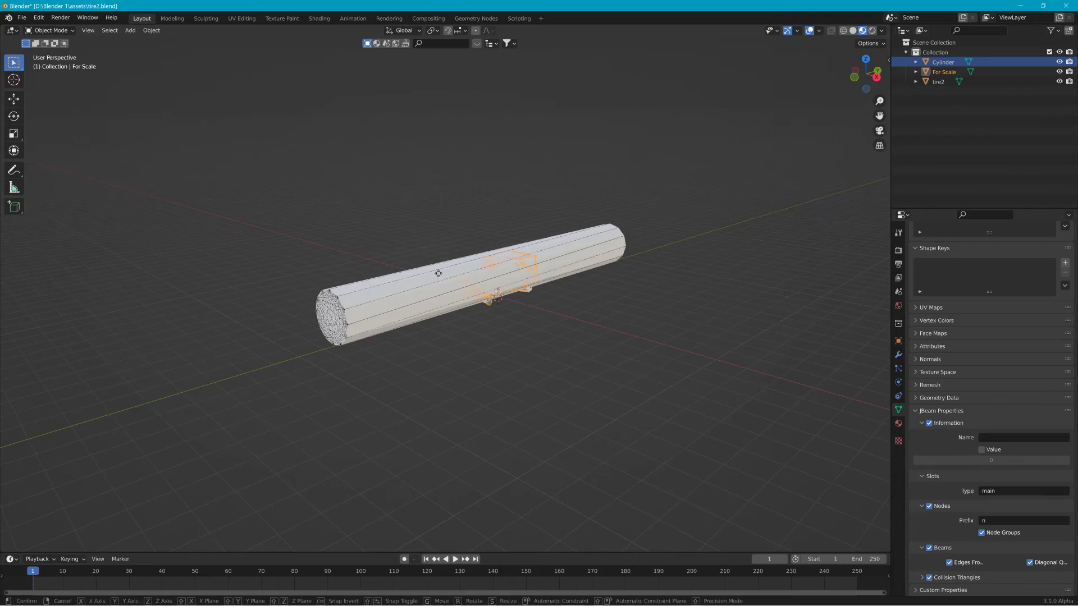
key("y")
key("x")
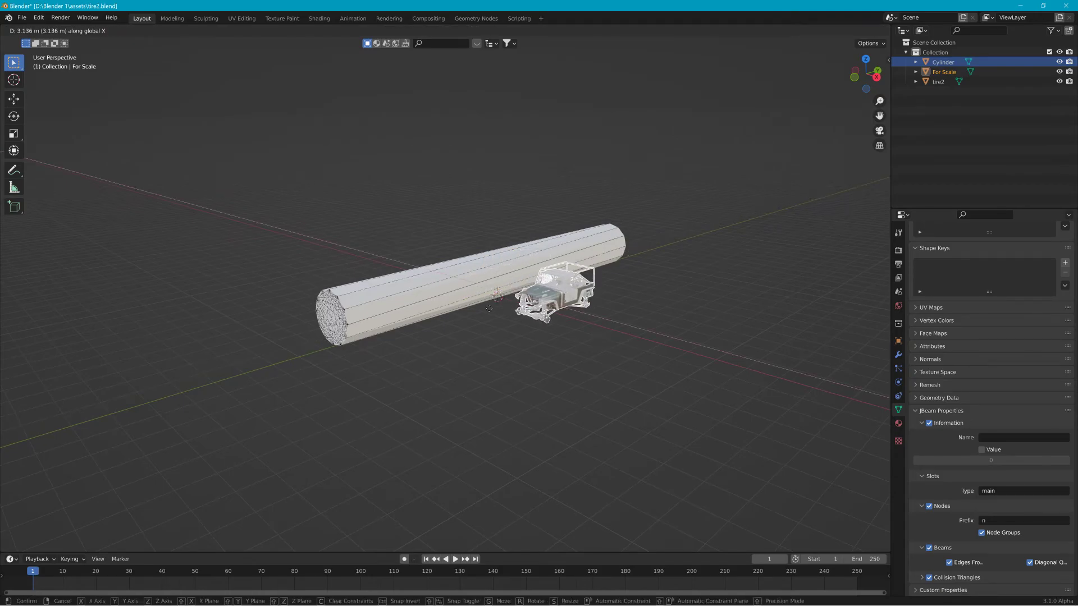
left_click(489, 309)
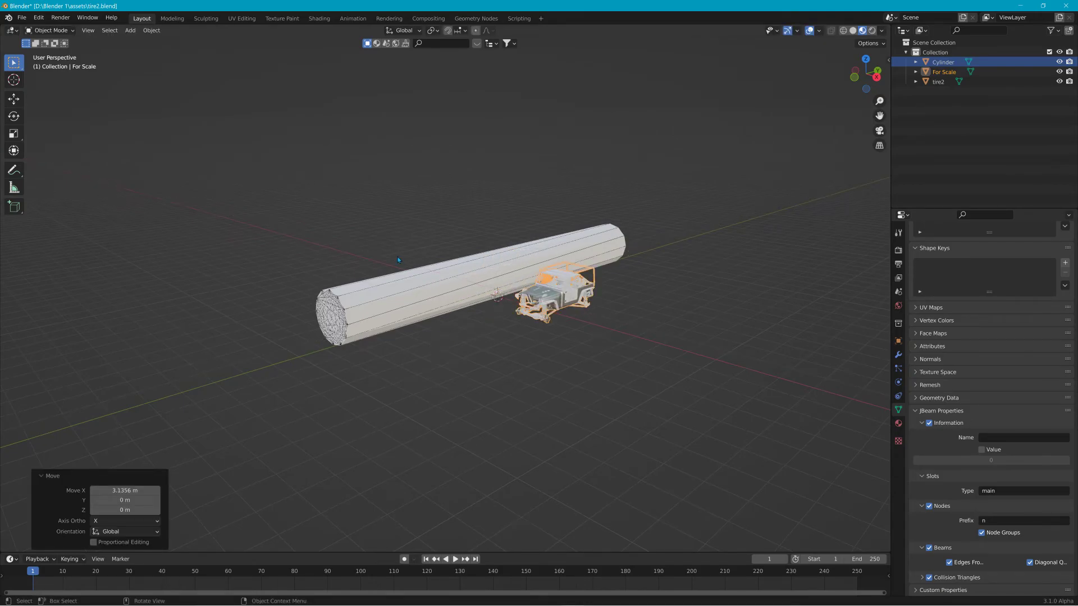
Try to scale the cylinder and tire2 together to about 0.75 of their size
left_click(368, 259)
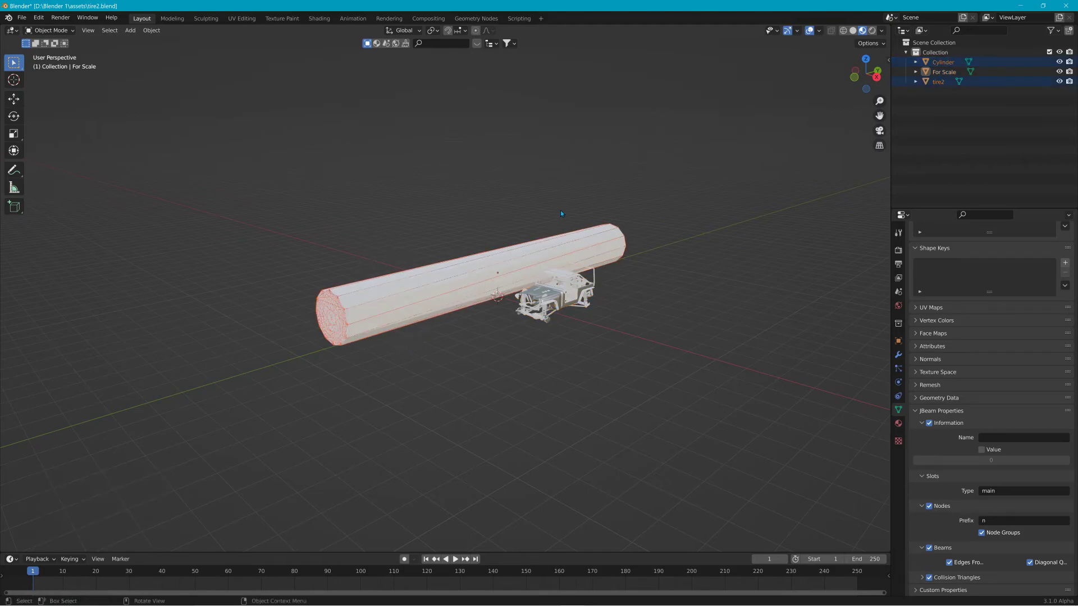
key("s")
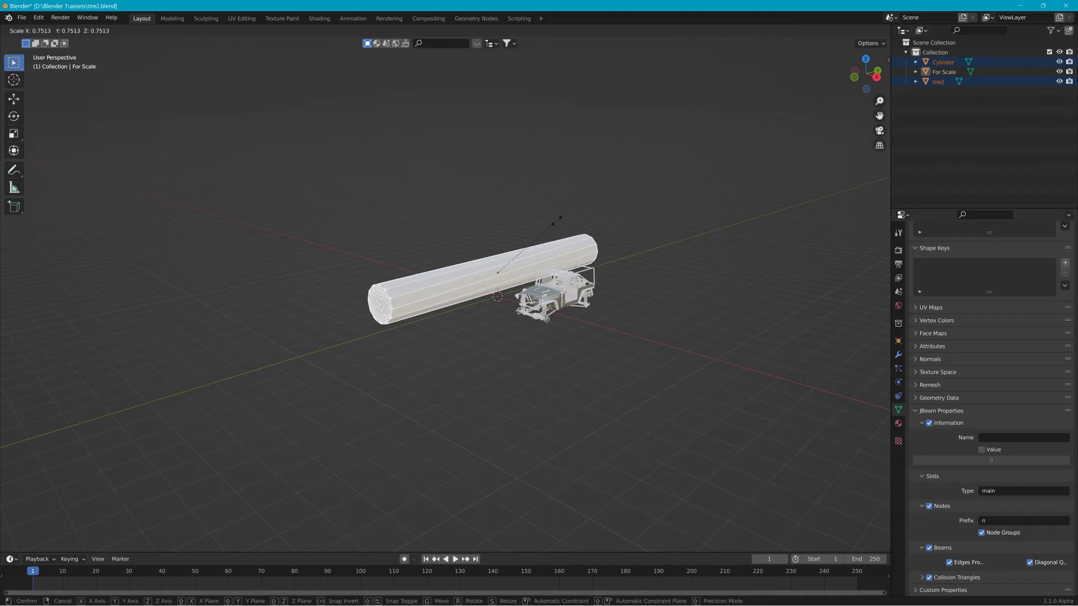
left_click(556, 221)
middle_click_drag(556, 222, 485, 277)
Delete the For Scale vehicle model from the scene
left_click(565, 297)
key("Delete")
scroll(486, 276, "up", 1)
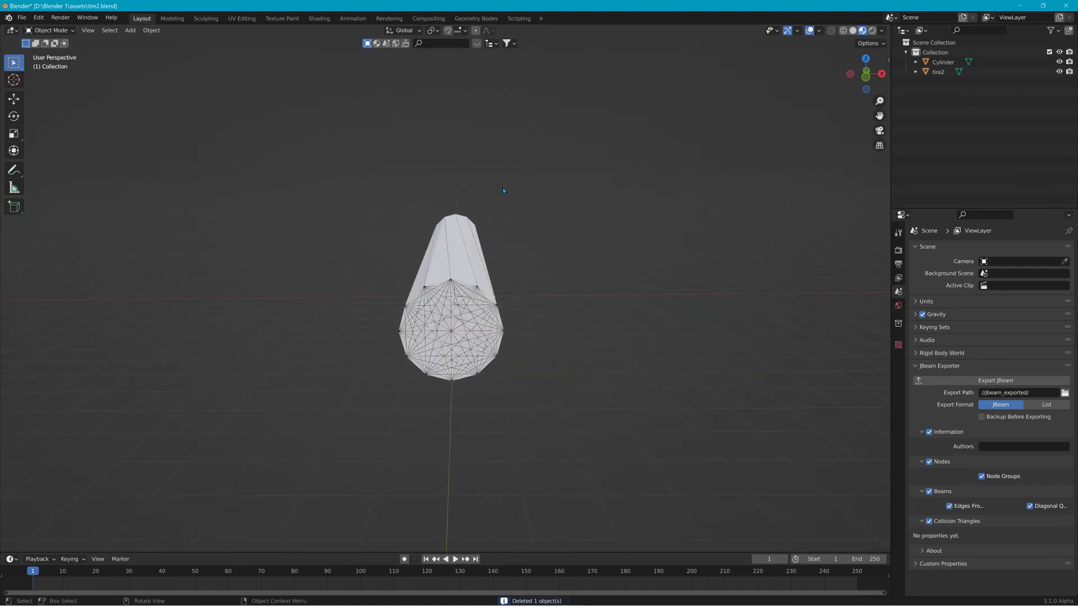
Select the outer cylinder and rename the object jbeam
middle_click_drag(519, 423, 503, 371)
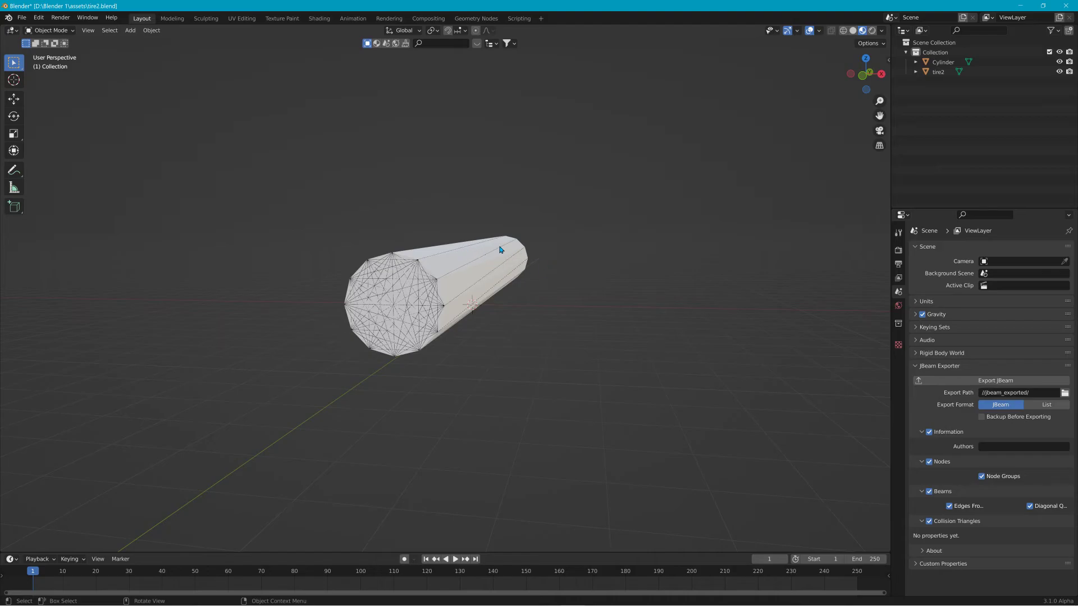
middle_click_drag(500, 261, 597, 264)
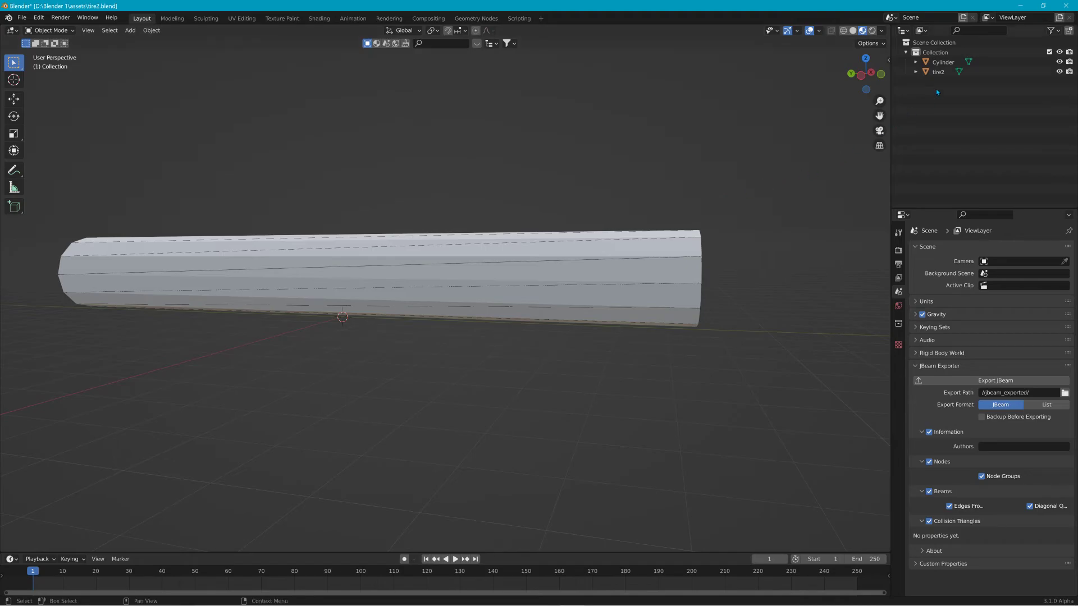
left_click(645, 250)
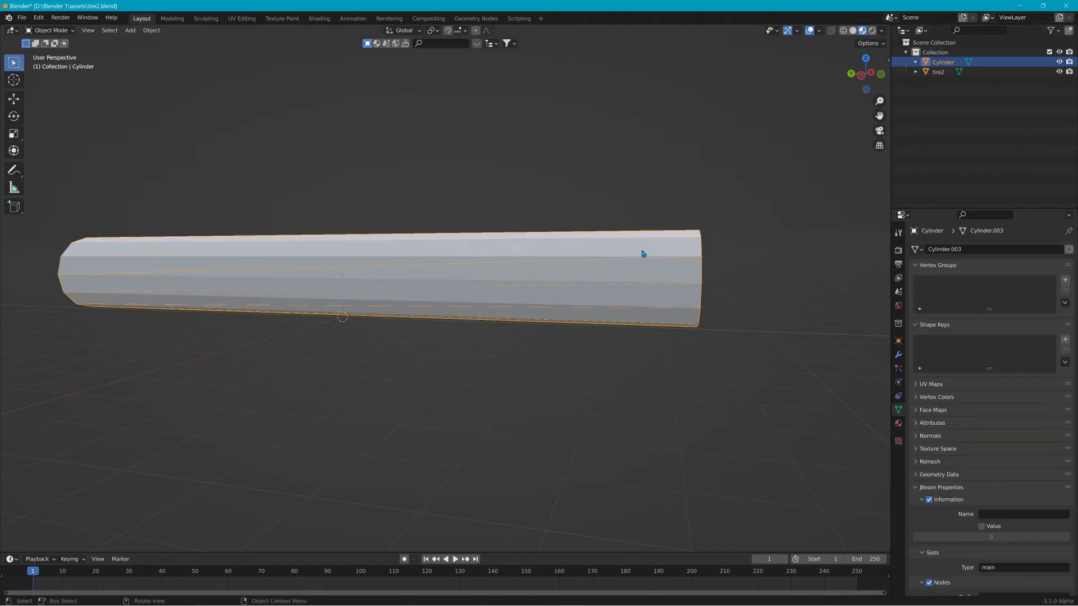
key("F2")
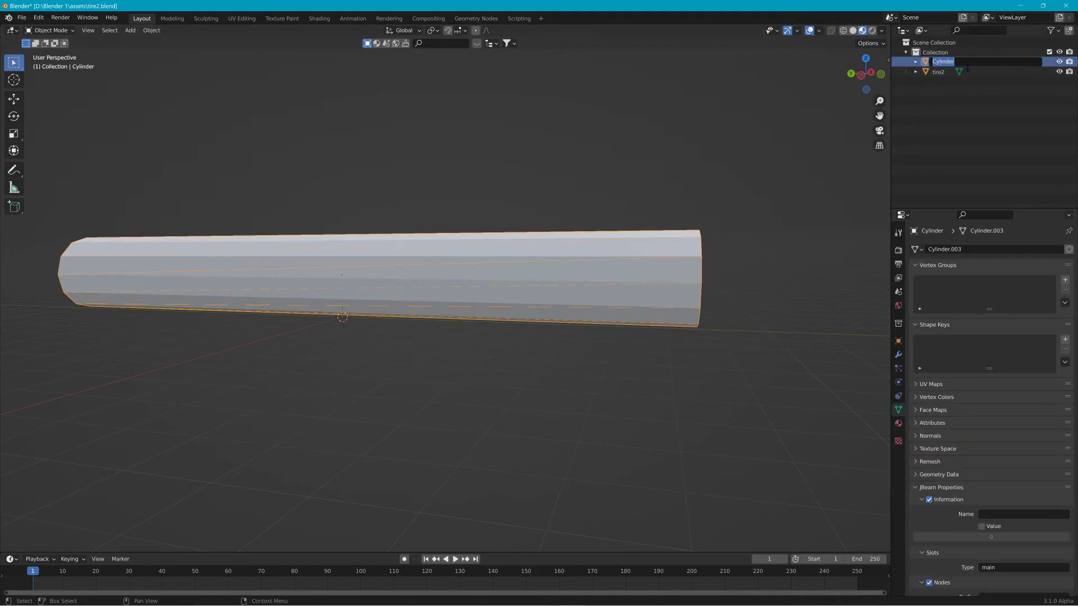
key("BackSpace")
key("Return")
Export the jbeam object in the JBeam (.jbeam) format
middle_click_drag(428, 197, 286, 176)
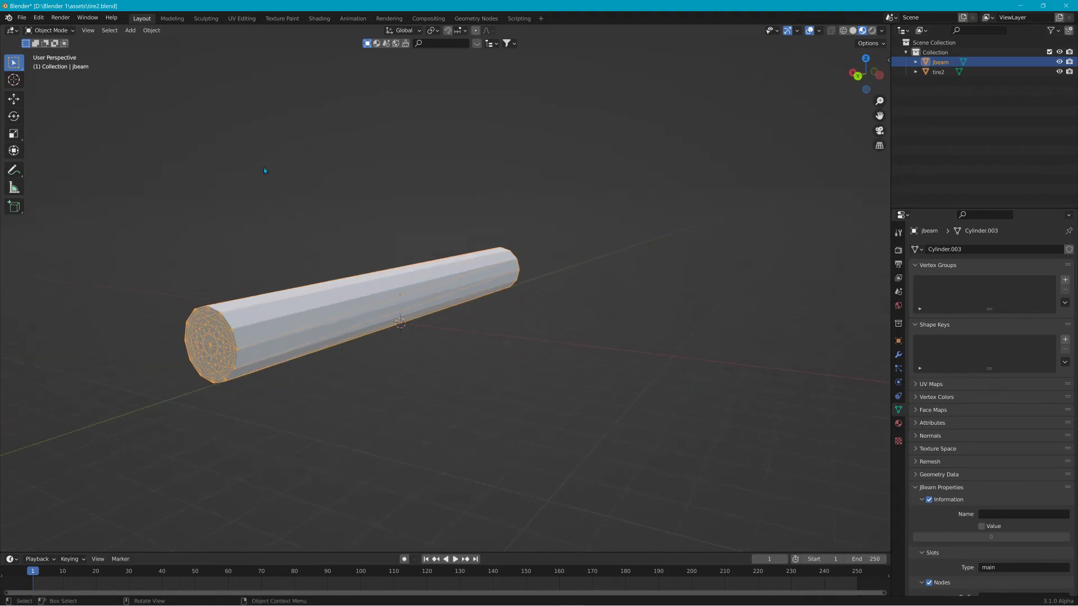
left_click(22, 17)
mouse_move(40, 160)
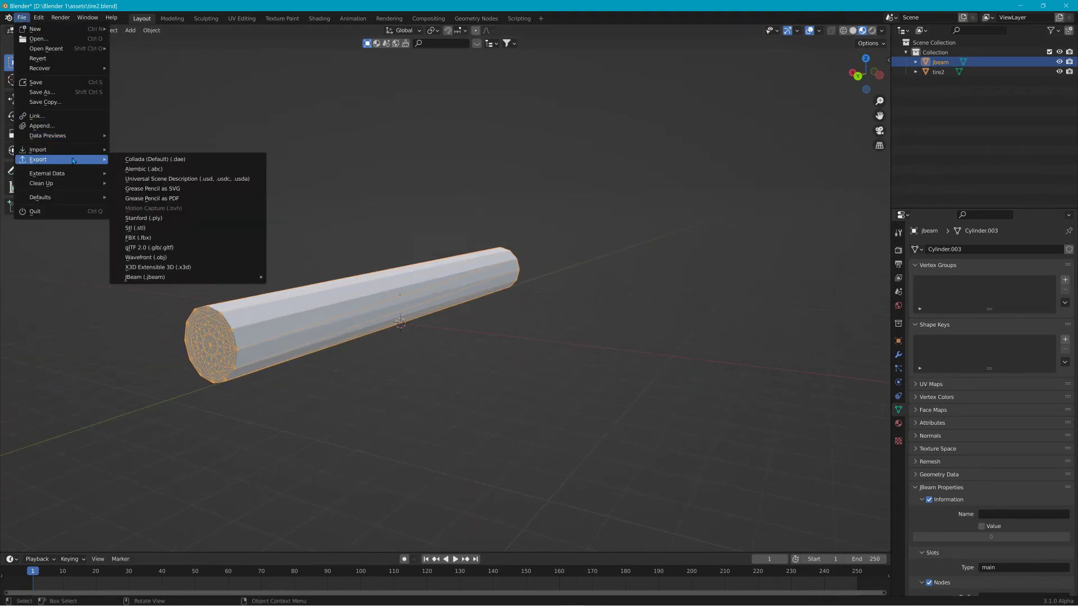
mouse_move(190, 278)
left_click(308, 276)
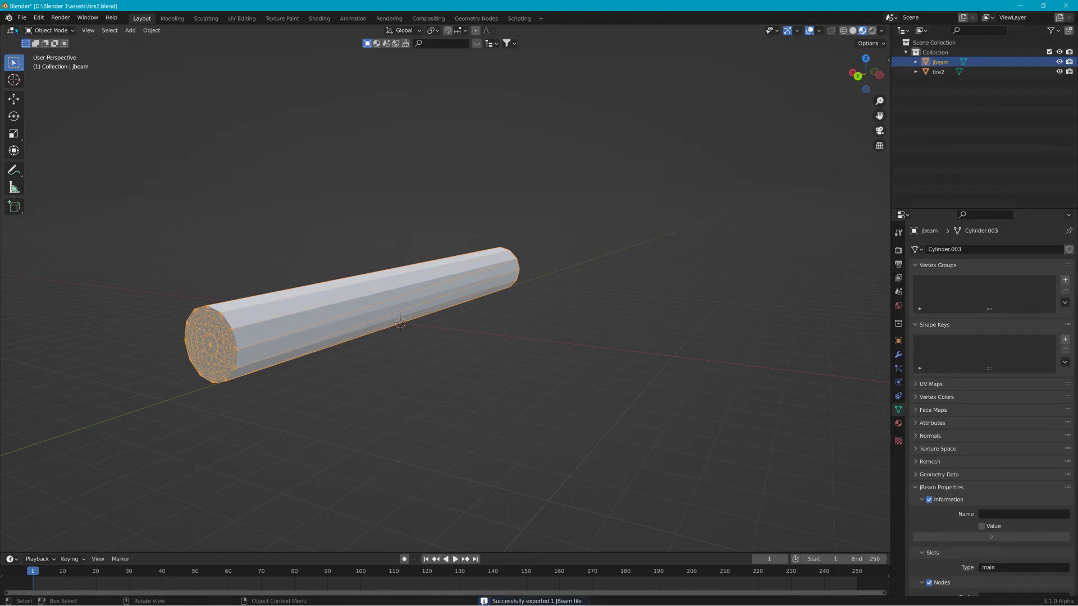
Select tire2 and expand its mesh data in the scene collection to examine the assigned materials
left_click(937, 72)
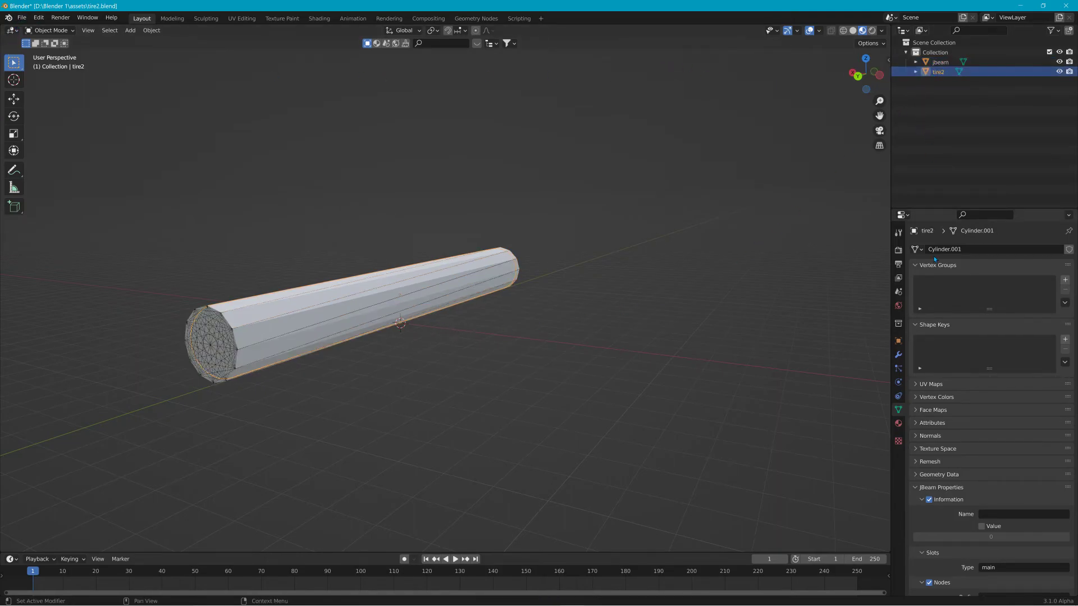
left_click(926, 72)
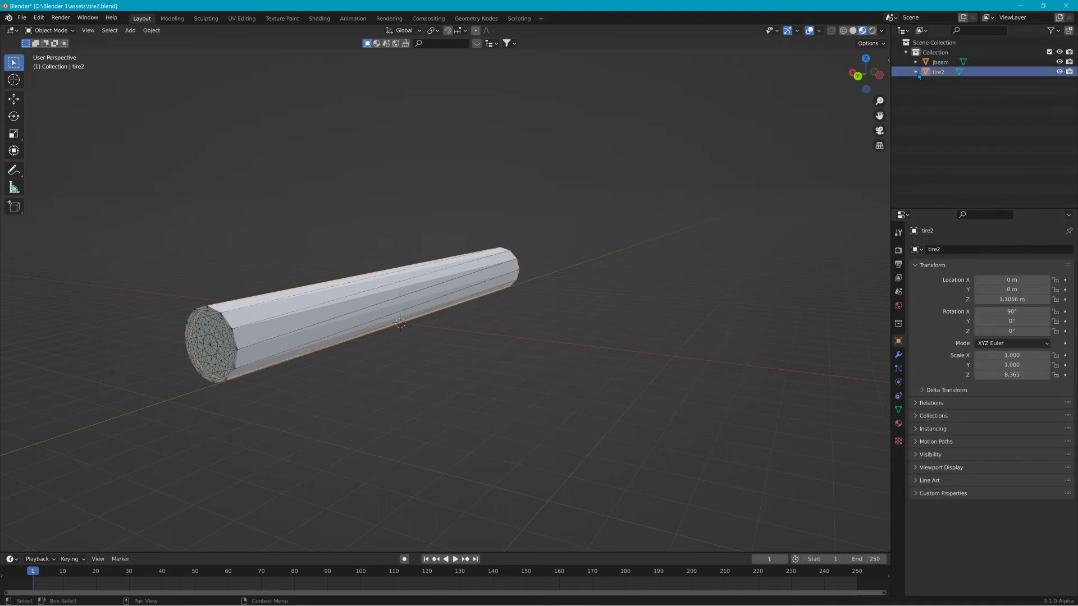
left_click(915, 72)
left_click(926, 82)
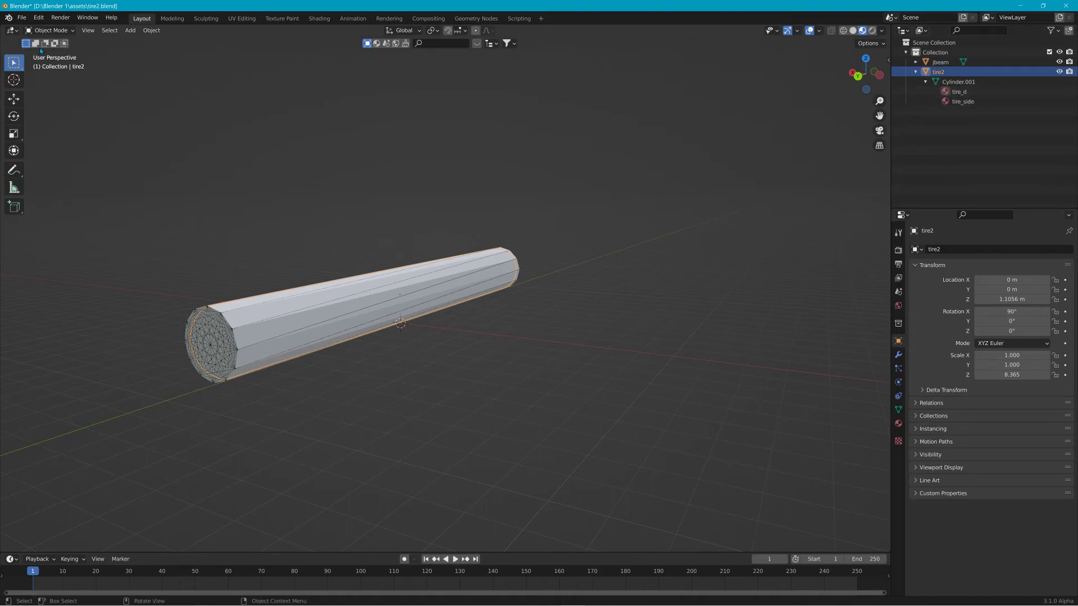
Export only the selected tire2 object as Collada over tire.dae in the mod's tire2 folder, with texture copying turned off
left_click(21, 17)
mouse_move(55, 164)
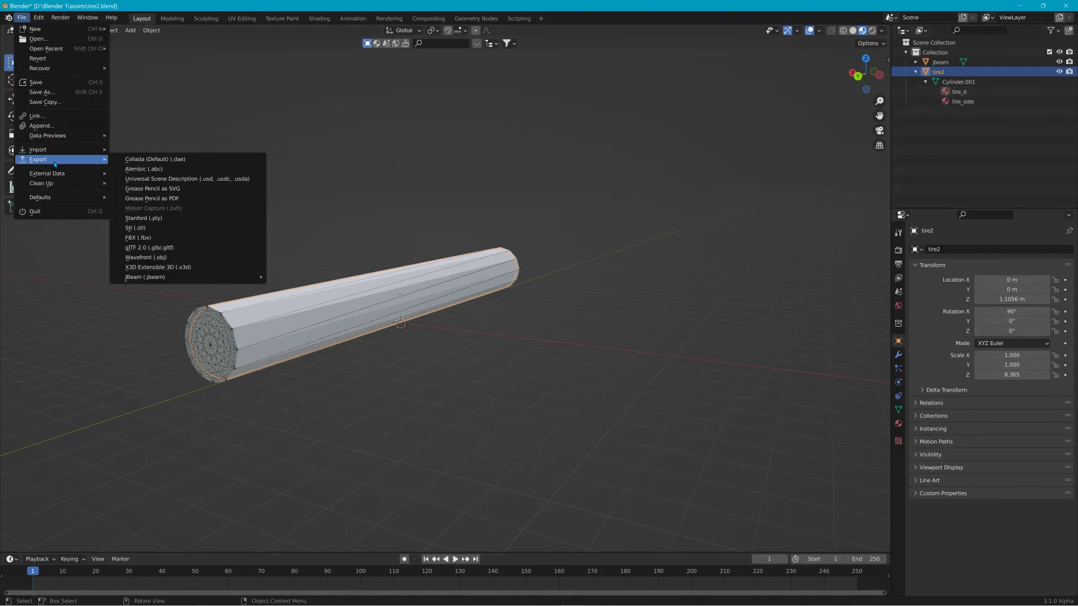
left_click(185, 161)
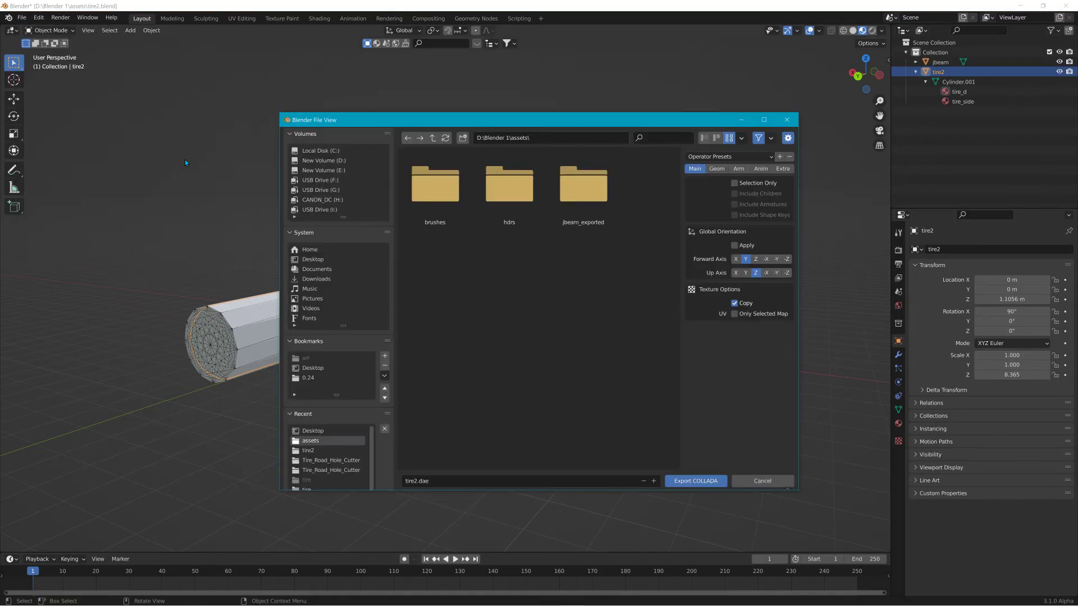
left_click(312, 450)
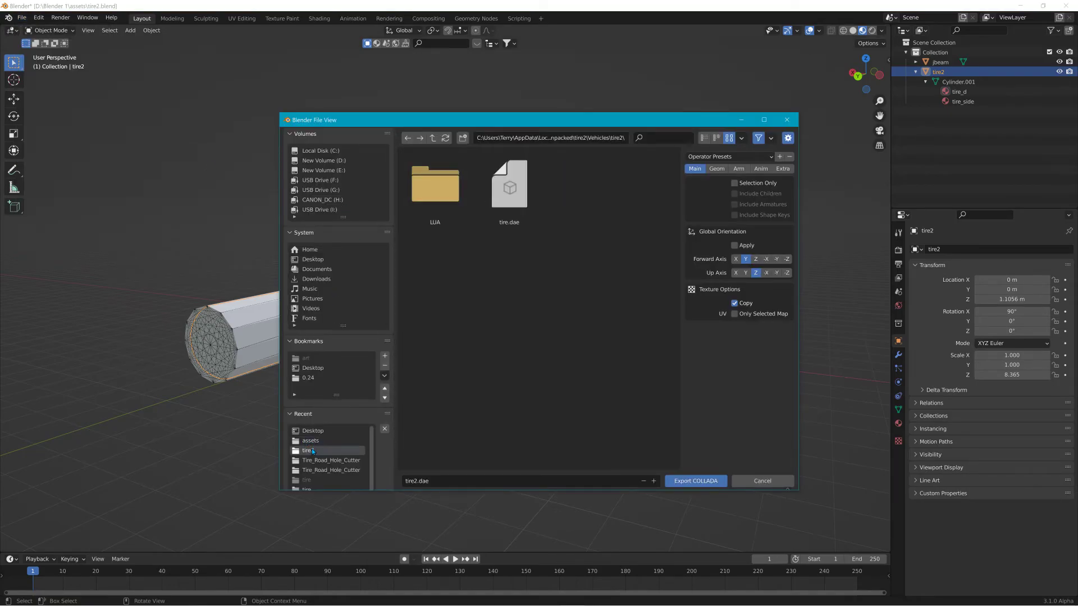
left_click(508, 201)
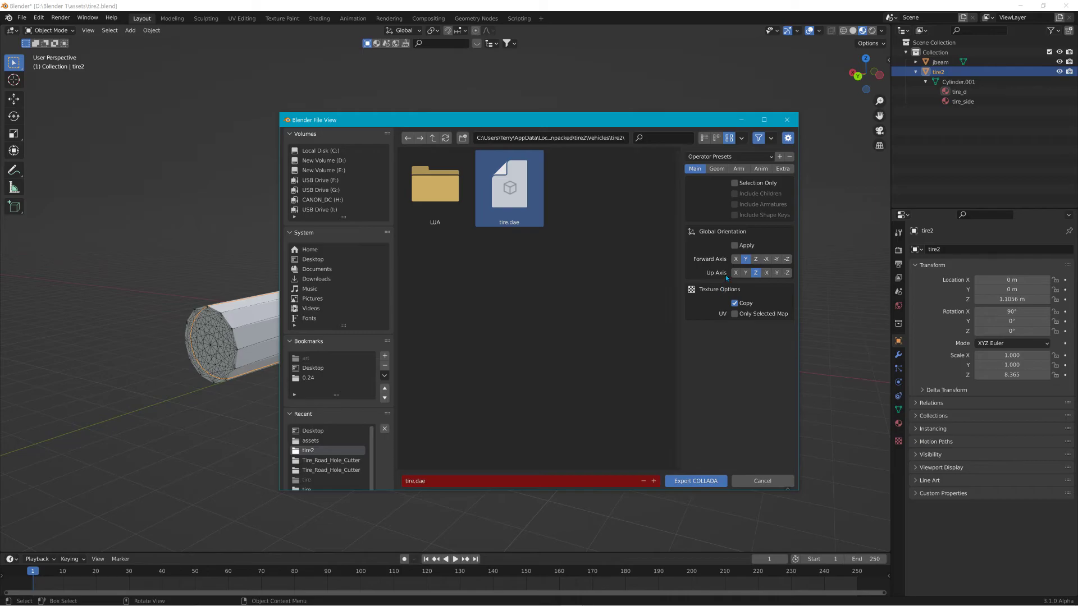
left_click(734, 184)
left_click(735, 304)
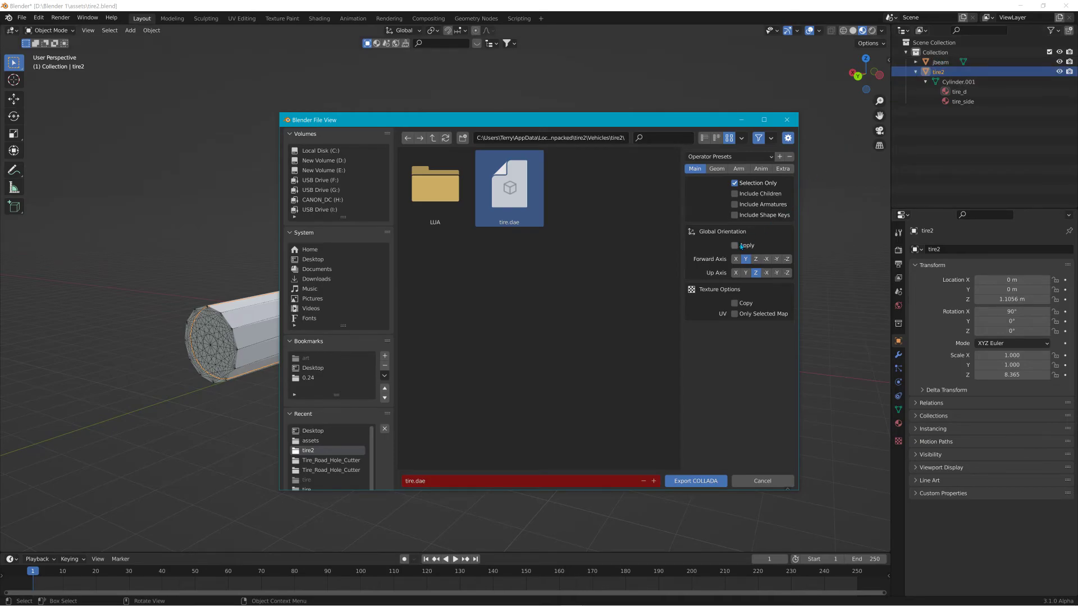
left_click(696, 481)
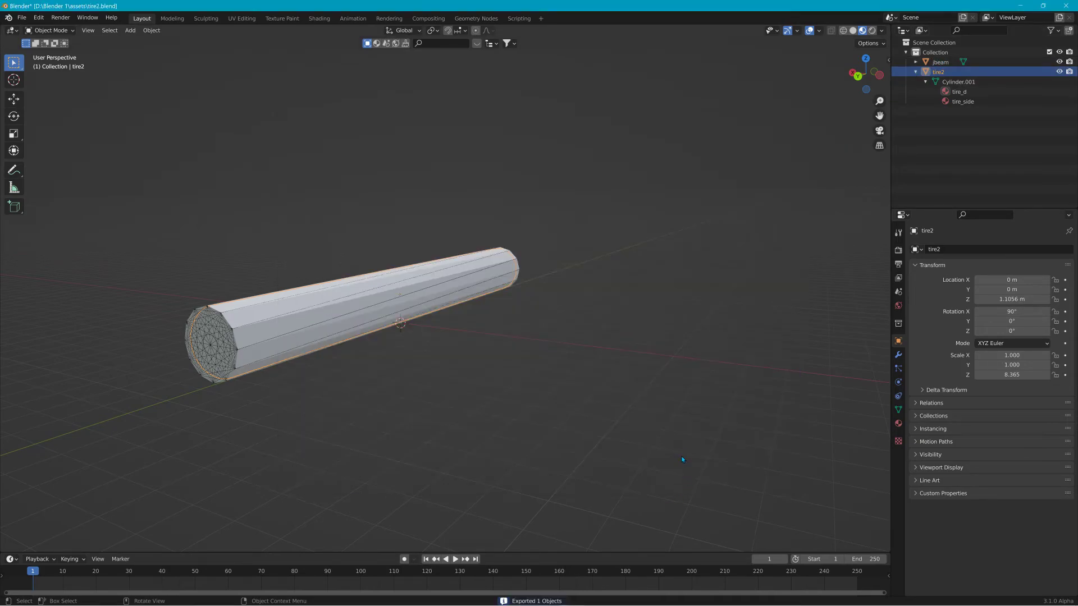
Switch to File Explorer and open the jbeam_exported folder beside the mod's tire2 folder, with jbeam.jbeam selected
left_click(1020, 6)
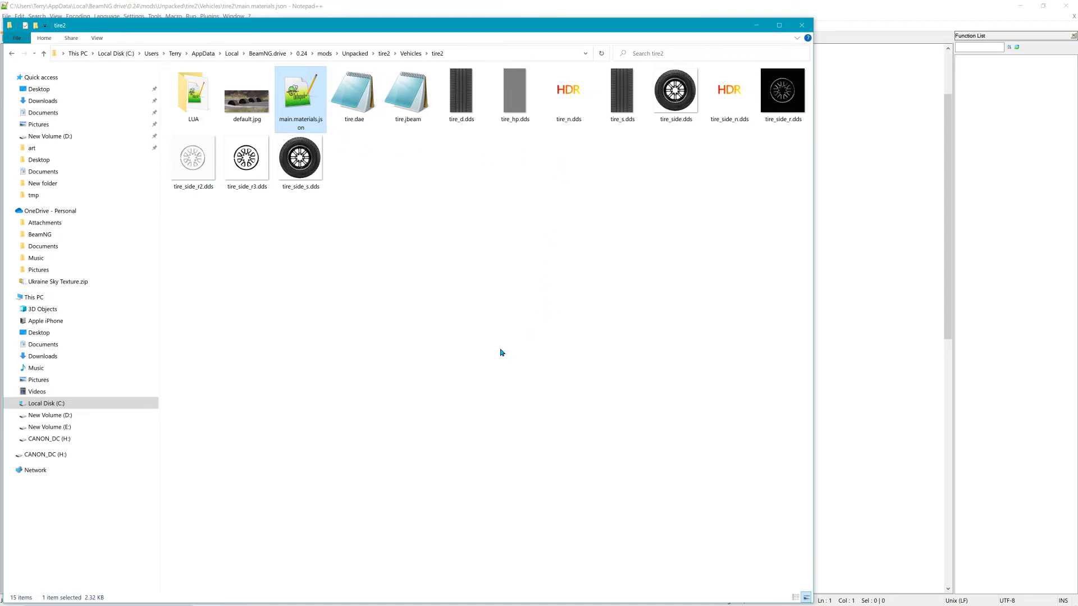
left_click(1018, 7)
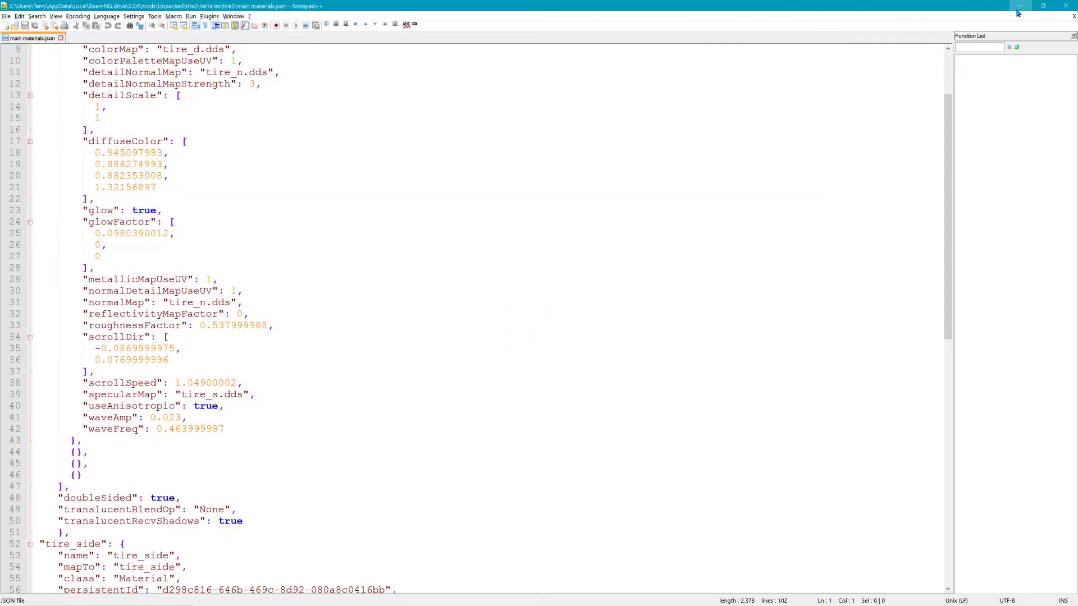
left_click_drag(501, 26, 530, 48)
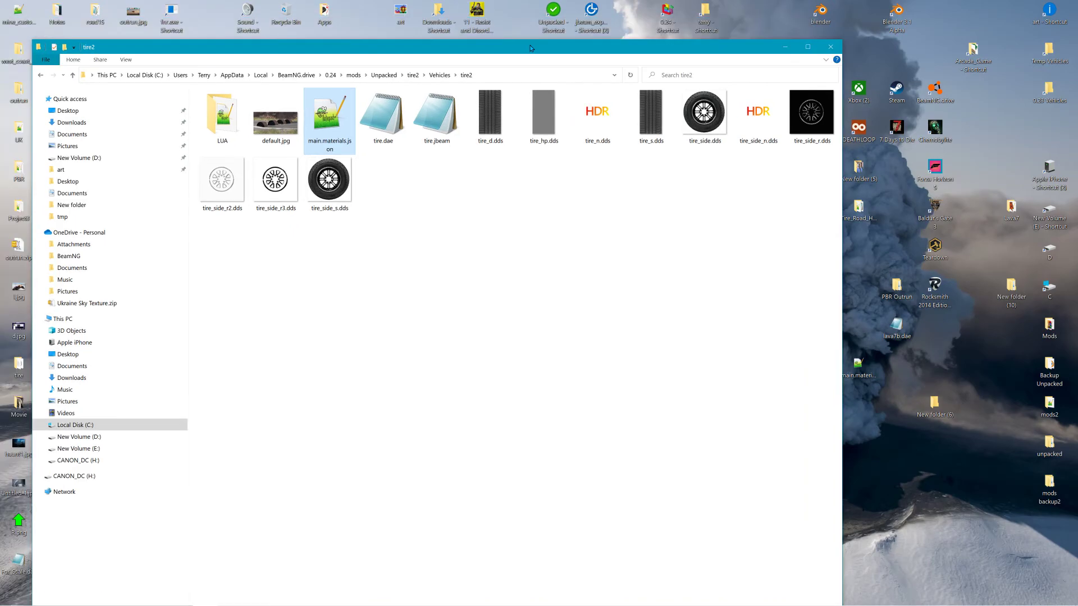
double_click(592, 10)
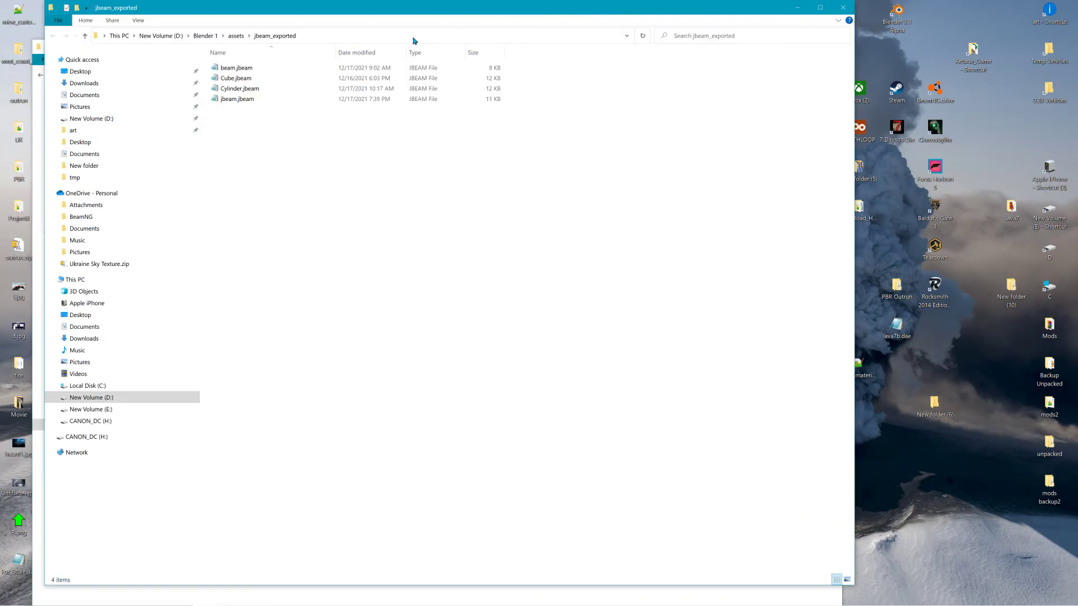
left_click(232, 101)
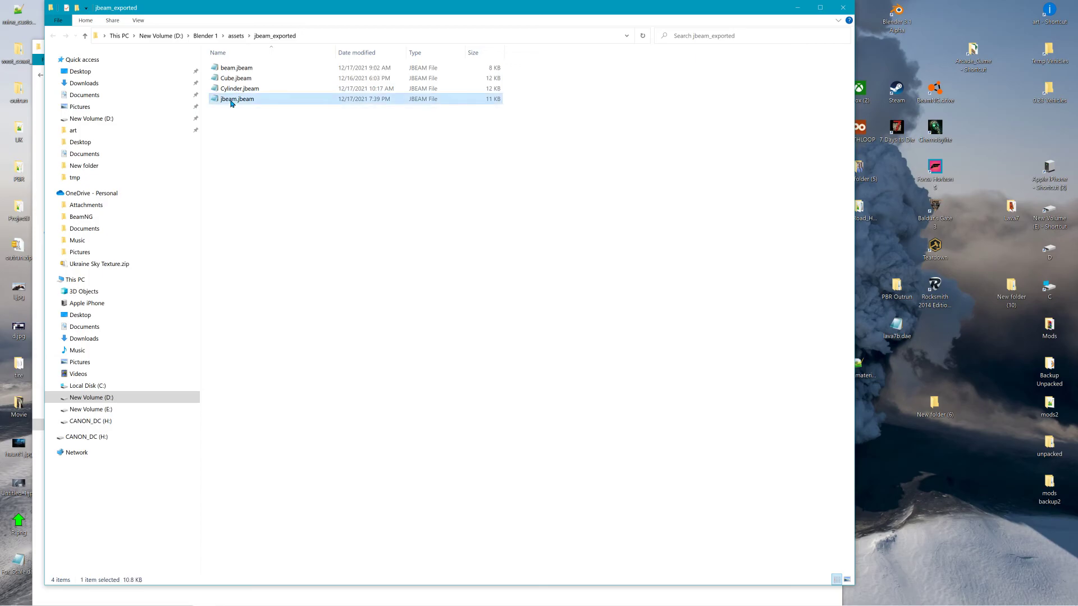
key("super+Right")
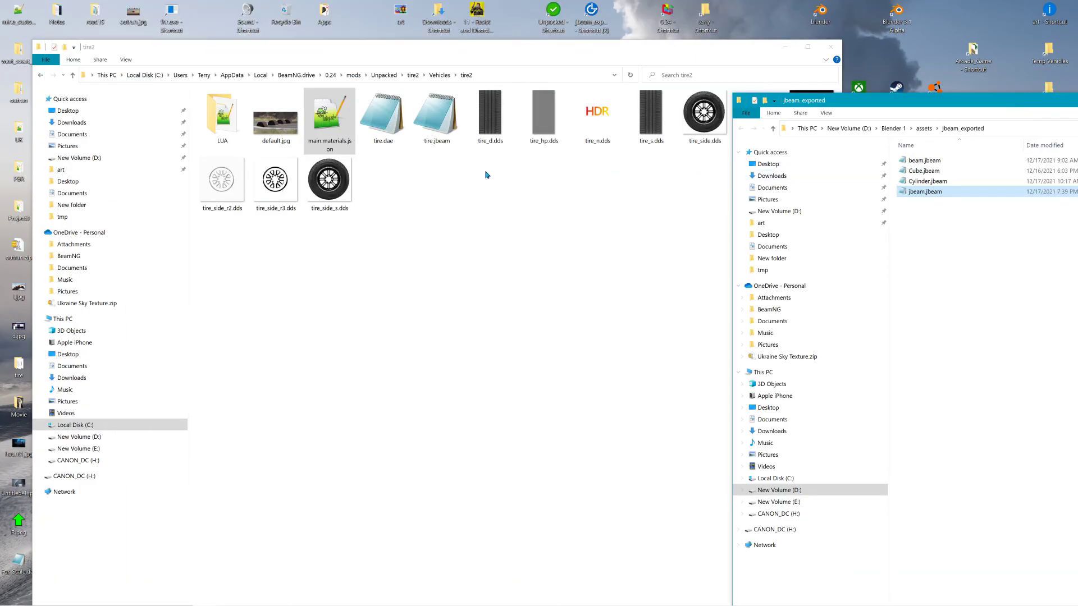
Switch to Notepad++ and open both the exported jbeam.jbeam and the mod's tire.jbeam in it
double_click(340, 118)
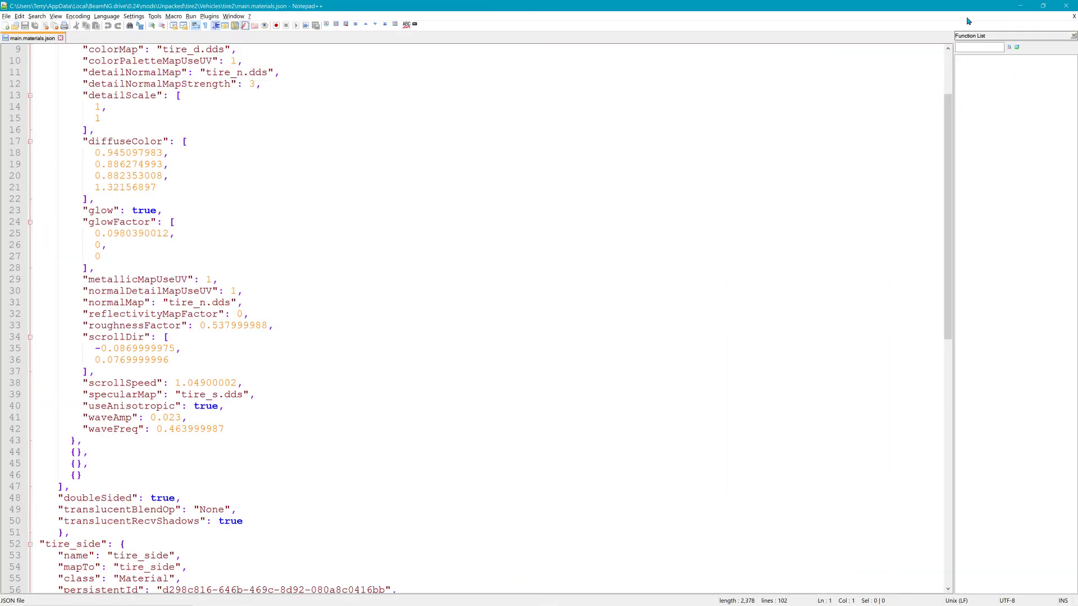
left_click(1042, 7)
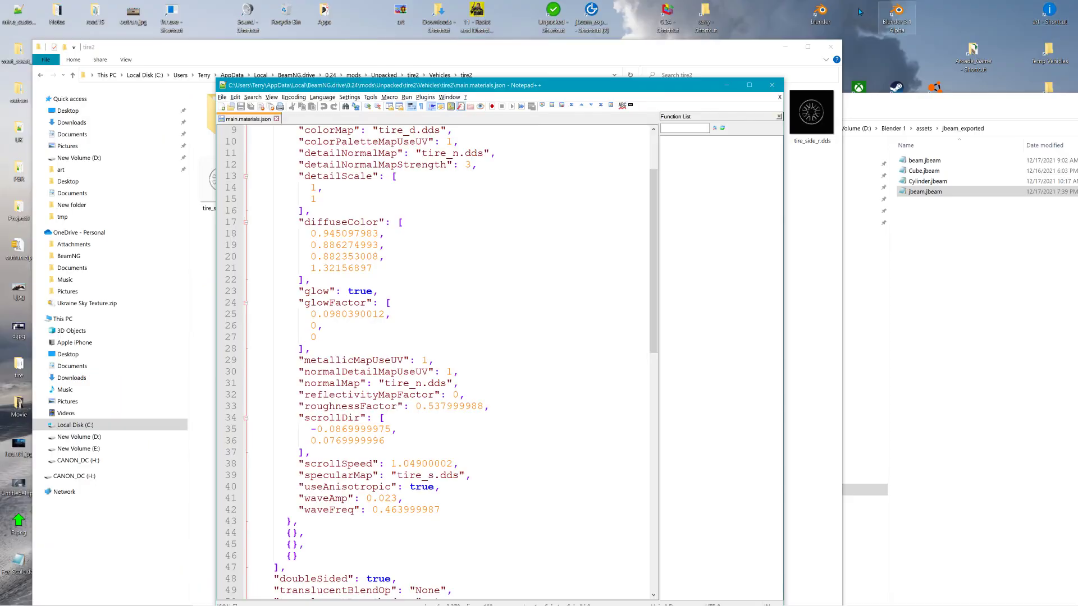
left_click_drag(927, 192, 555, 215)
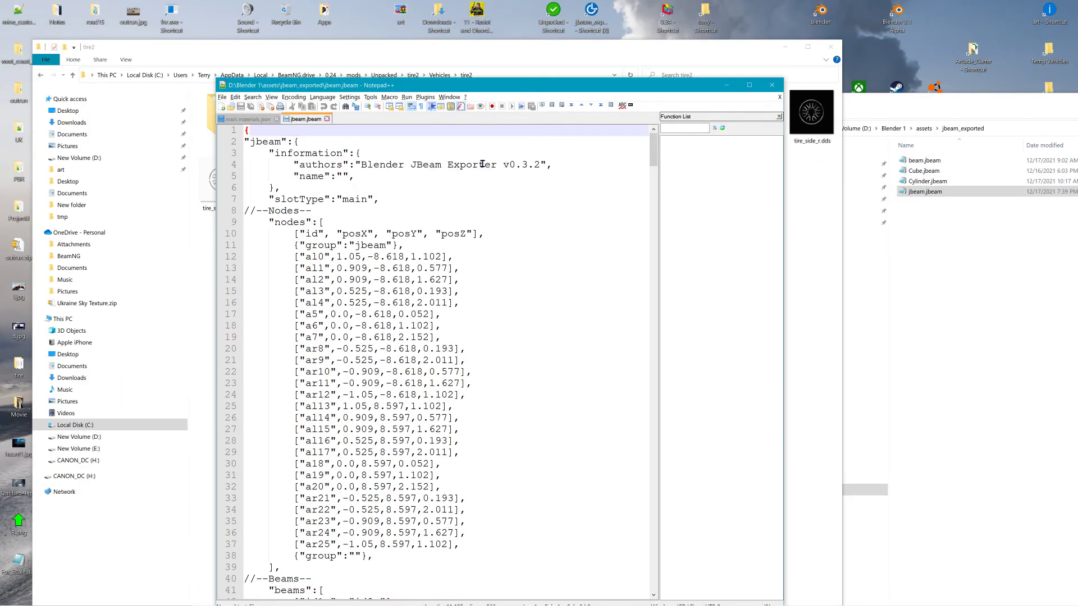
left_click_drag(434, 86, 609, 112)
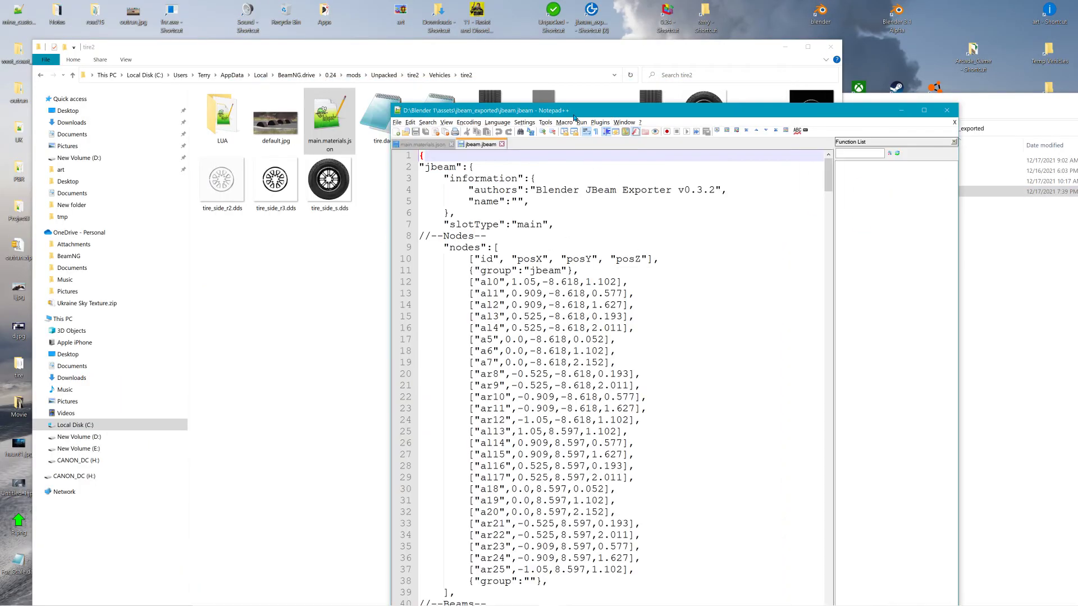
left_click_drag(524, 112, 618, 139)
left_click_drag(436, 117, 533, 230)
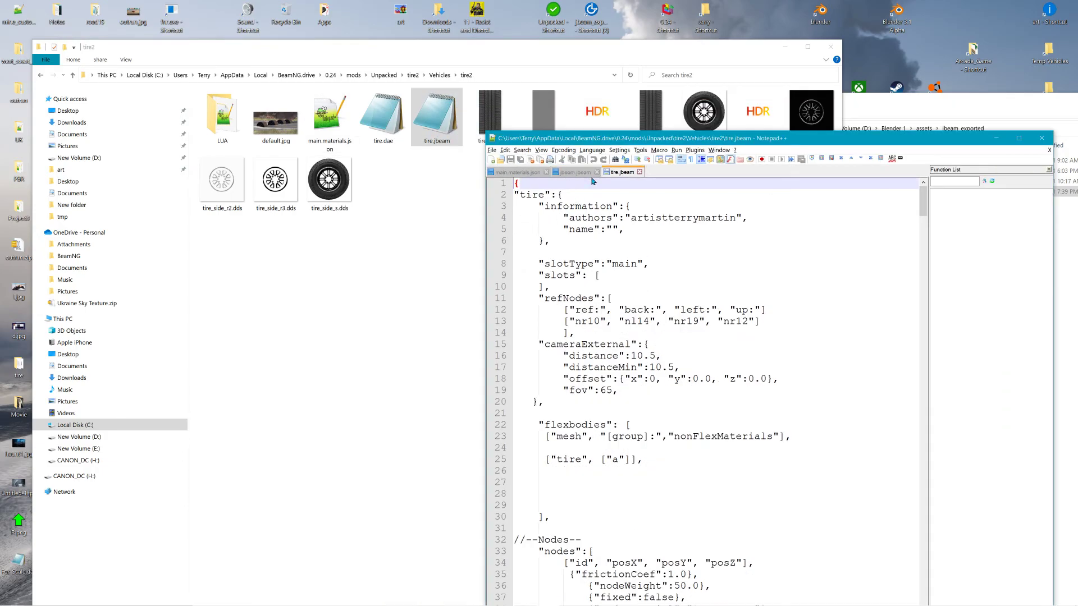
Move jbeam.jbeam to the other view beside tire.jbeam and maximize the editor window
left_click(574, 173)
mouse_move(573, 174)
left_mouse_down()
mouse_move(571, 222)
mouse_move(666, 303)
mouse_move(873, 261)
left_mouse_up()
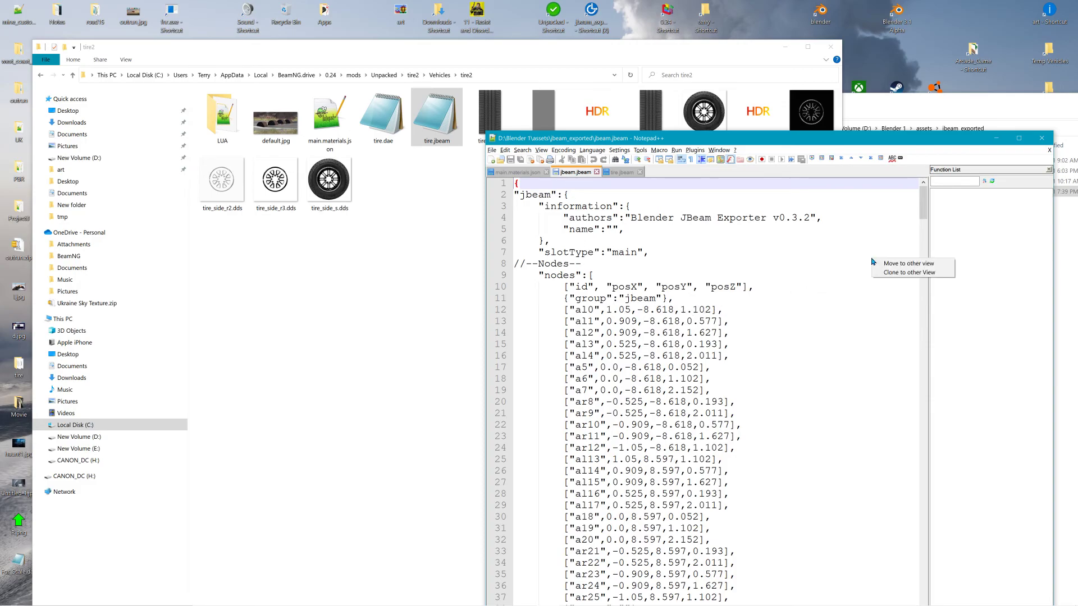
left_click(874, 263)
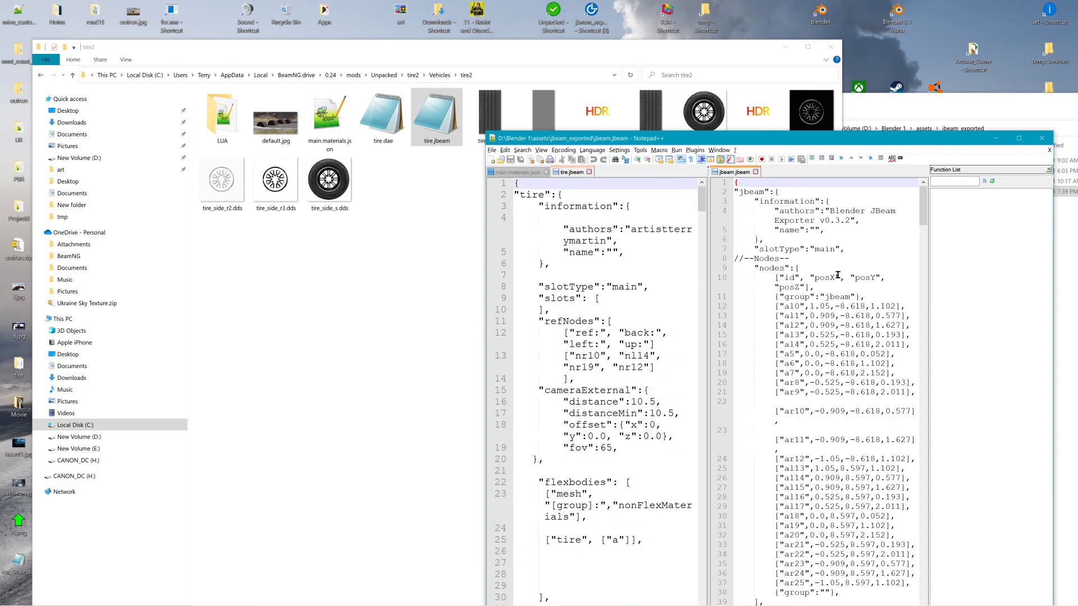
double_click(812, 139)
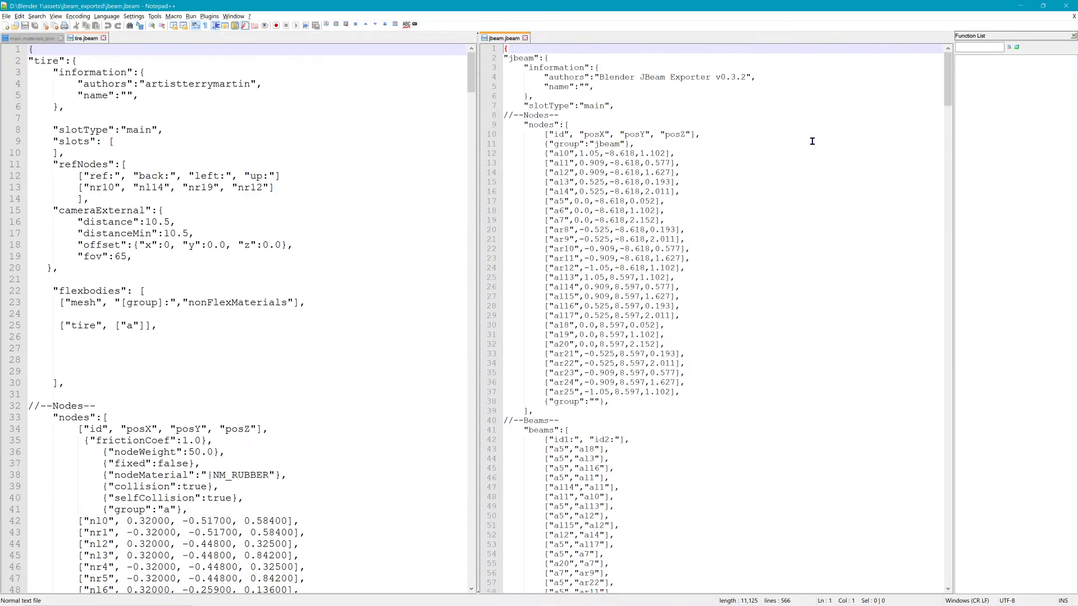
Rename the part on line 2 of tire.jbeam to tire2
double_click(35, 60)
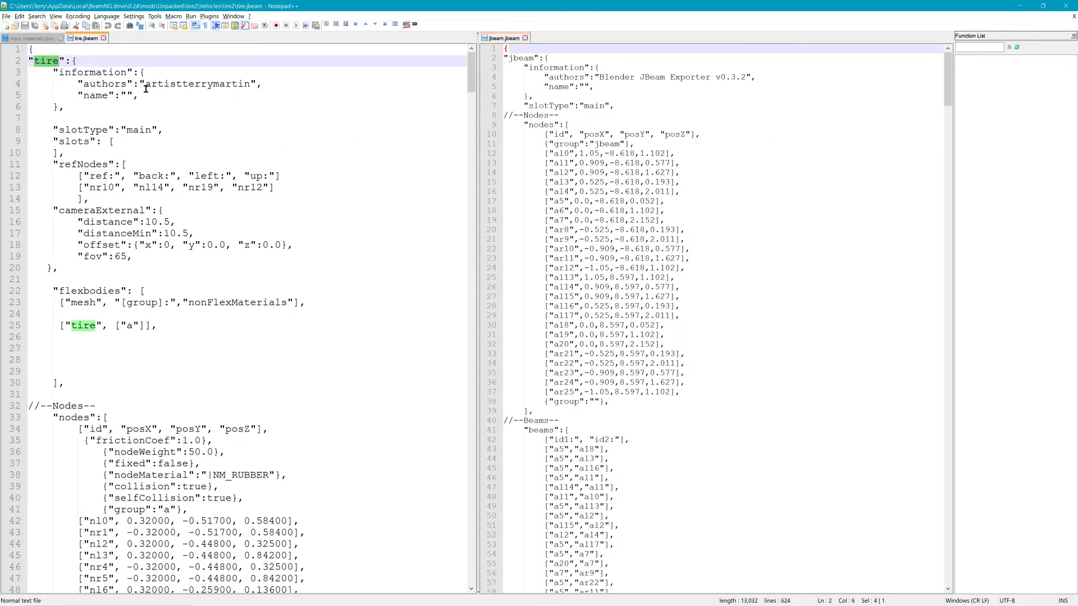
left_click(60, 61)
type("2")
left_click(179, 97)
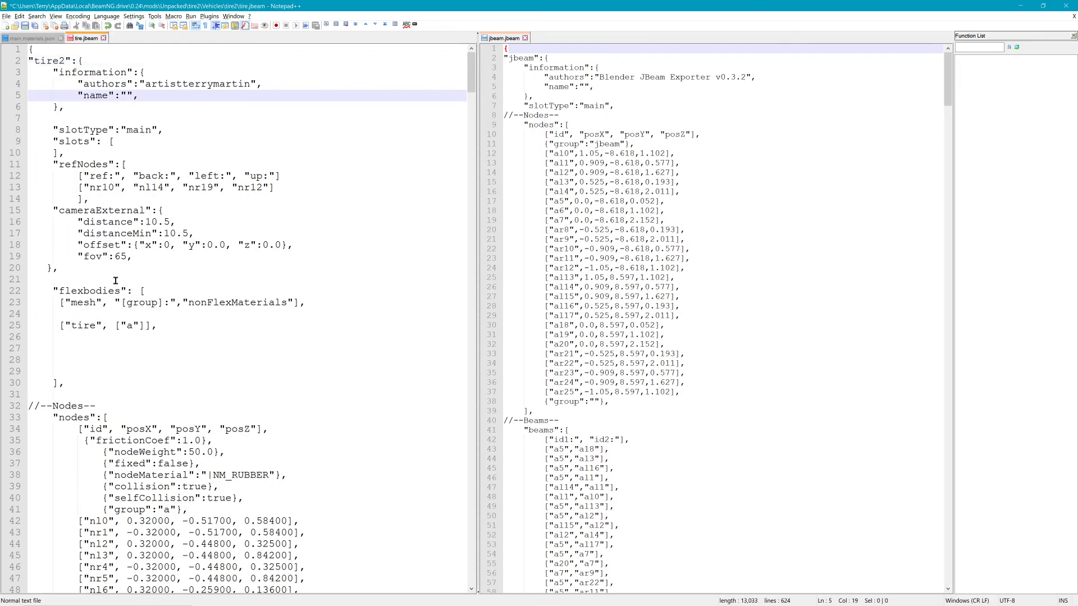
Change the flexbody mesh name in tire.jbeam to "tire2" and check it against the object name in Blender
left_click(96, 327)
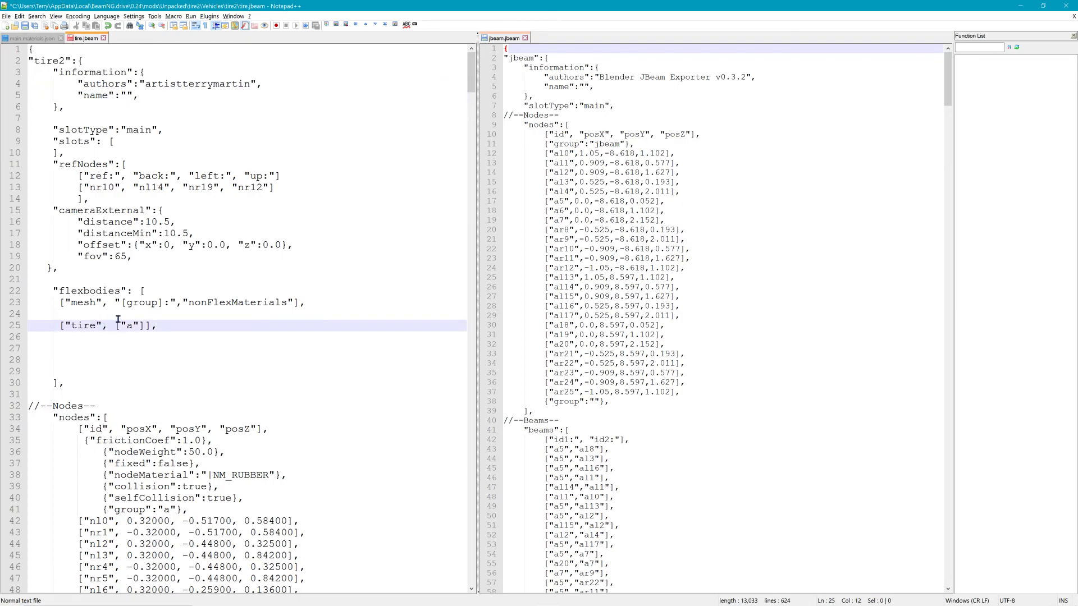
type("2")
key("alt+Tab")
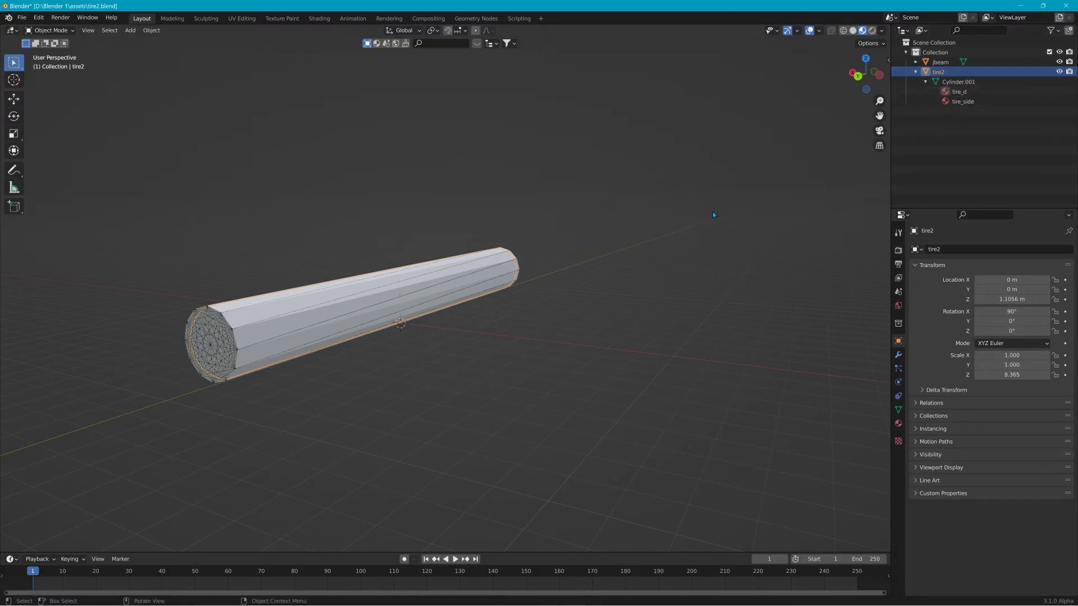
key("alt+Tab")
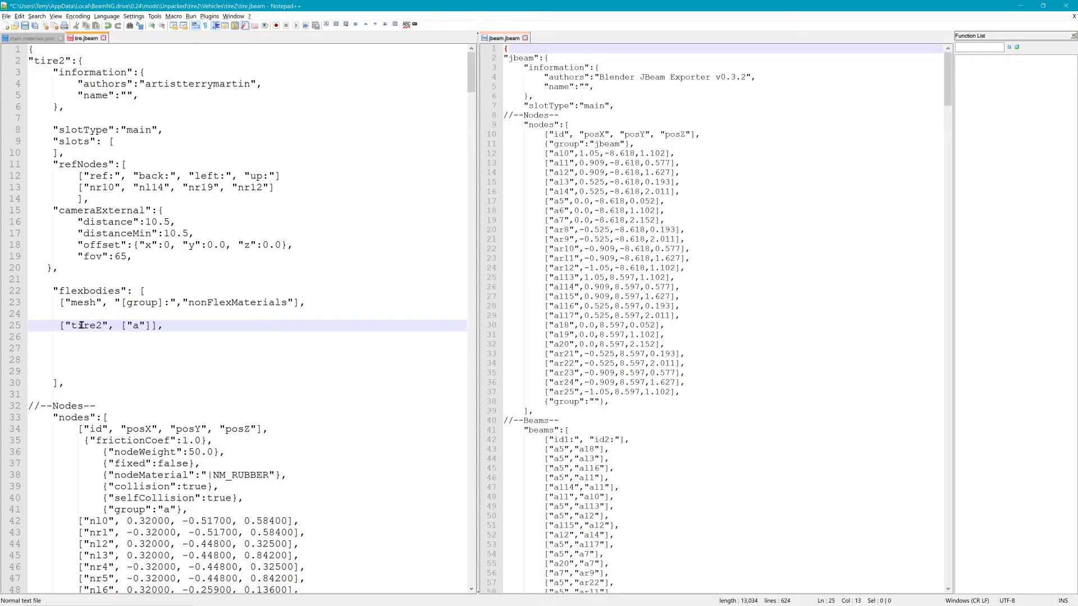
Check the flexbody group name, and in Blender examine the node prefix in the jbeam object's JBeam properties
left_click(116, 324)
double_click(135, 326)
key("alt+Tab")
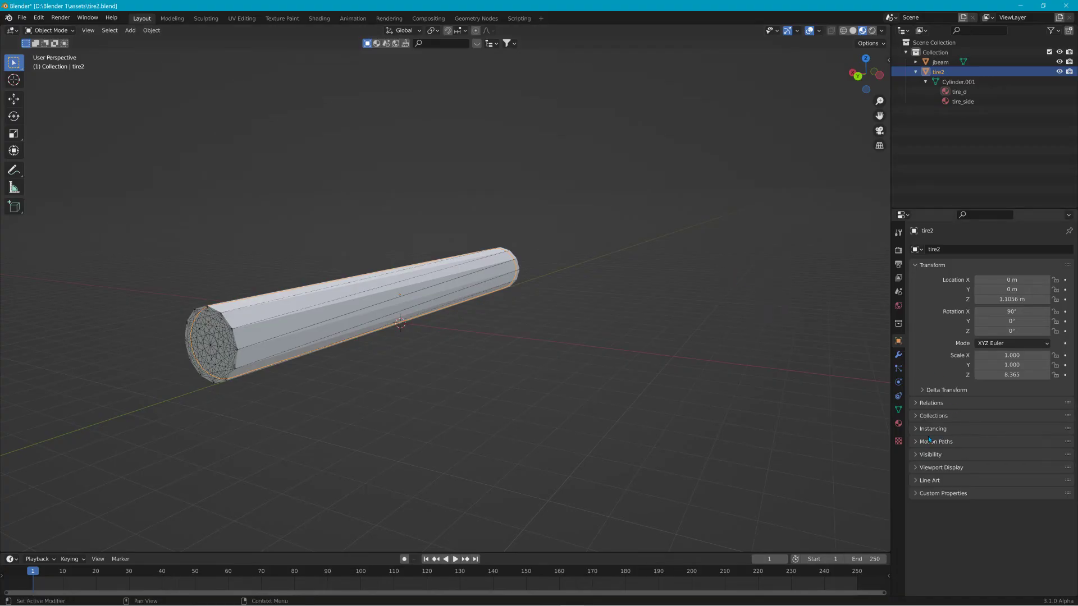
left_click(898, 410)
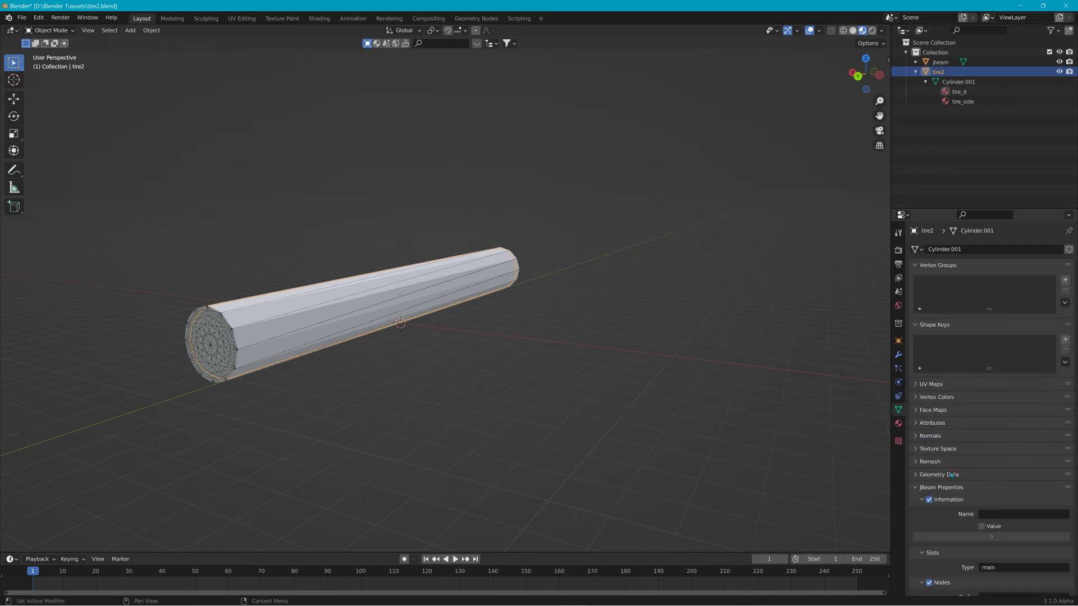
scroll(961, 531, "down", 3)
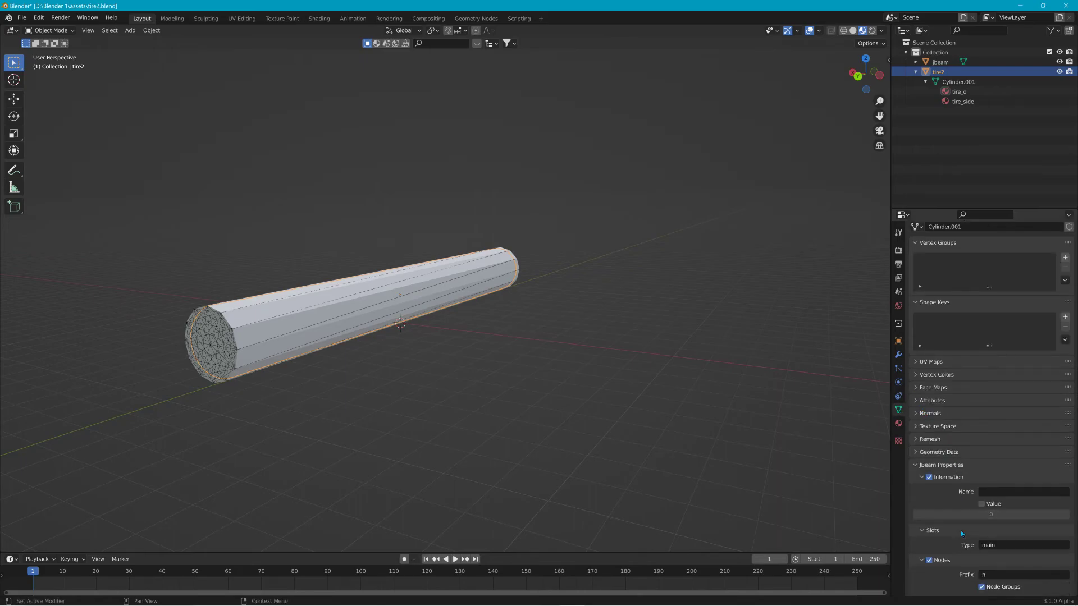
left_click(962, 63)
left_click(994, 552)
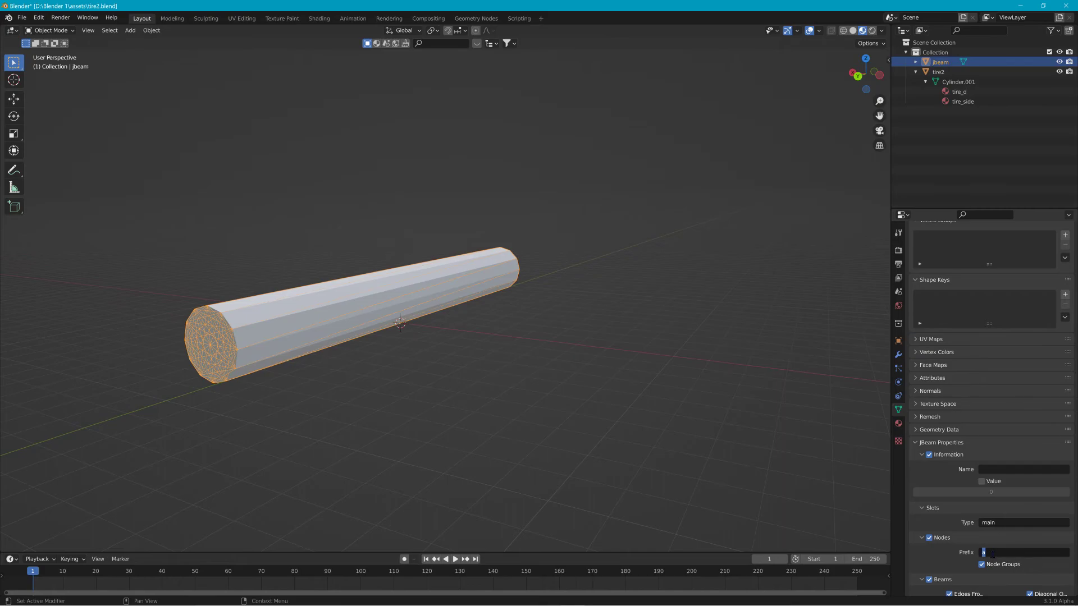
key("alt+Tab")
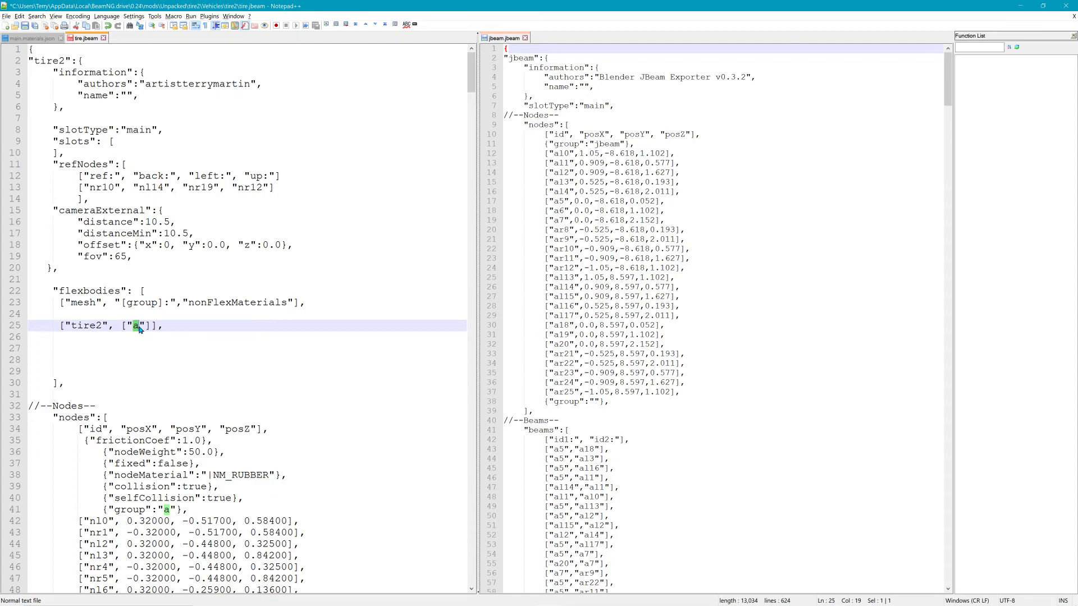
Examine the prefix, side letters and group name used by the node rows in the exported jbeam.jbeam file
left_click(137, 326)
left_click(556, 151)
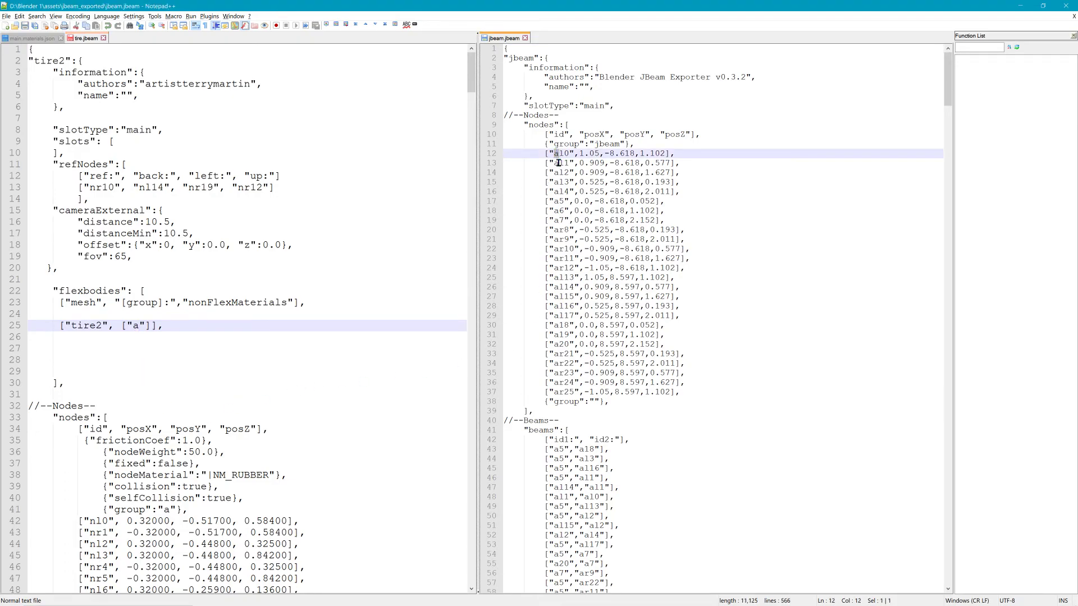
left_click(555, 163)
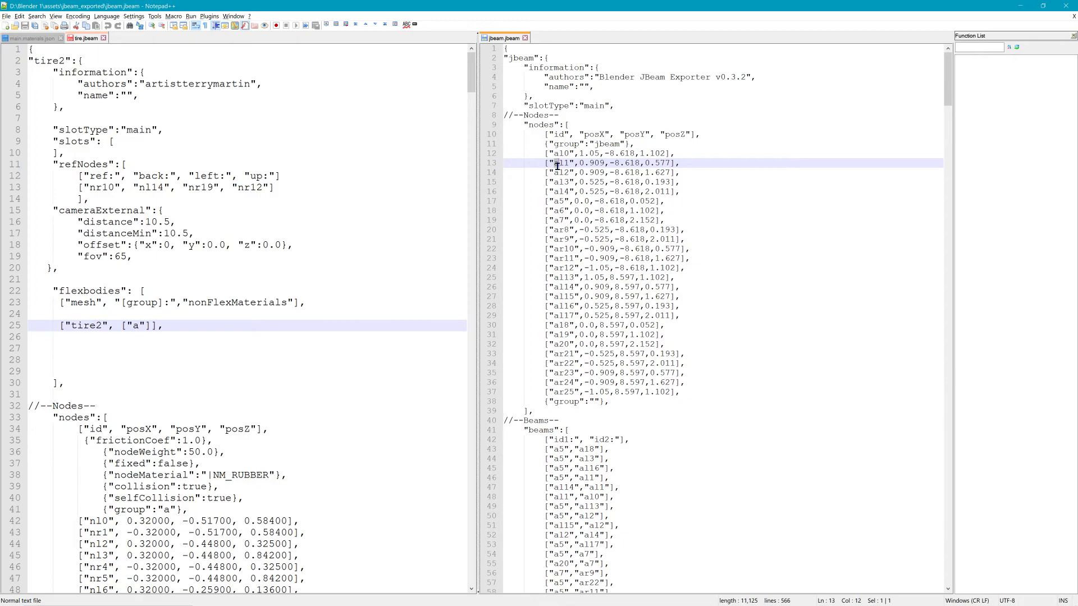
left_click_drag(552, 172, 570, 155)
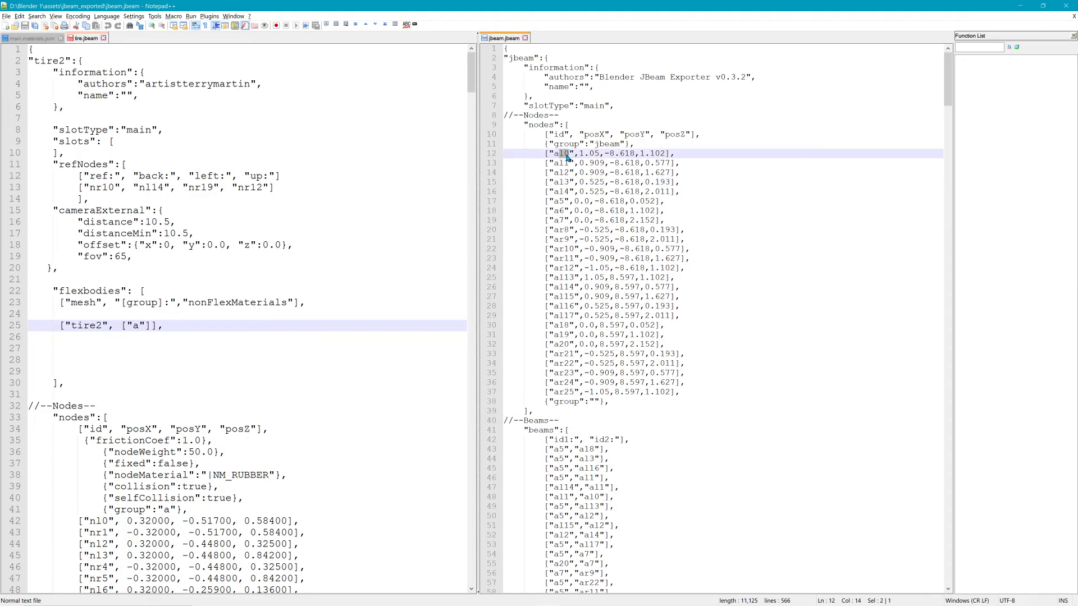
left_click(556, 163)
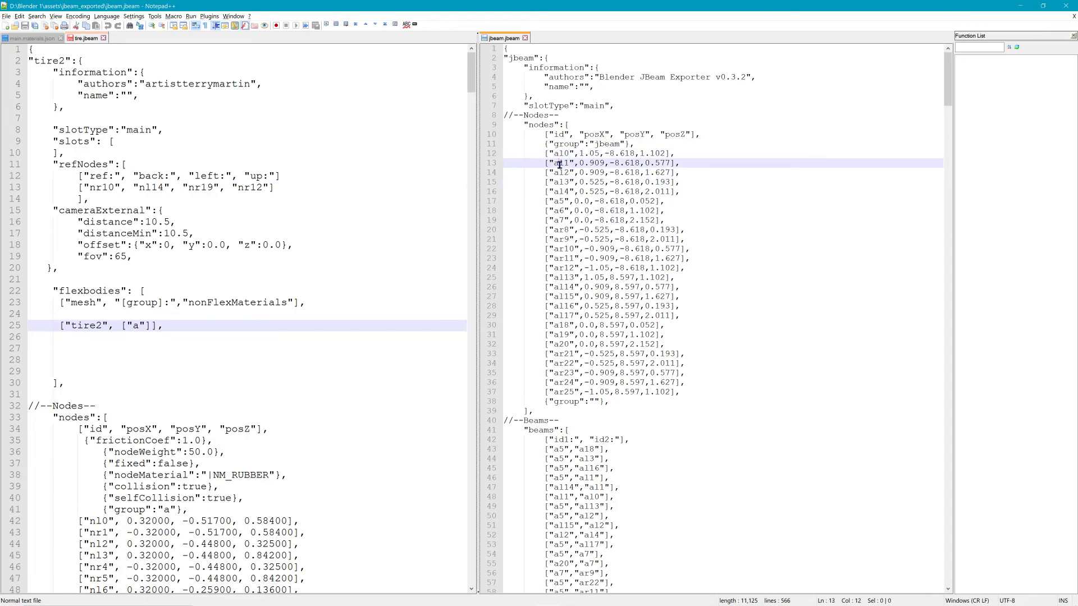
left_click_drag(557, 163, 619, 145)
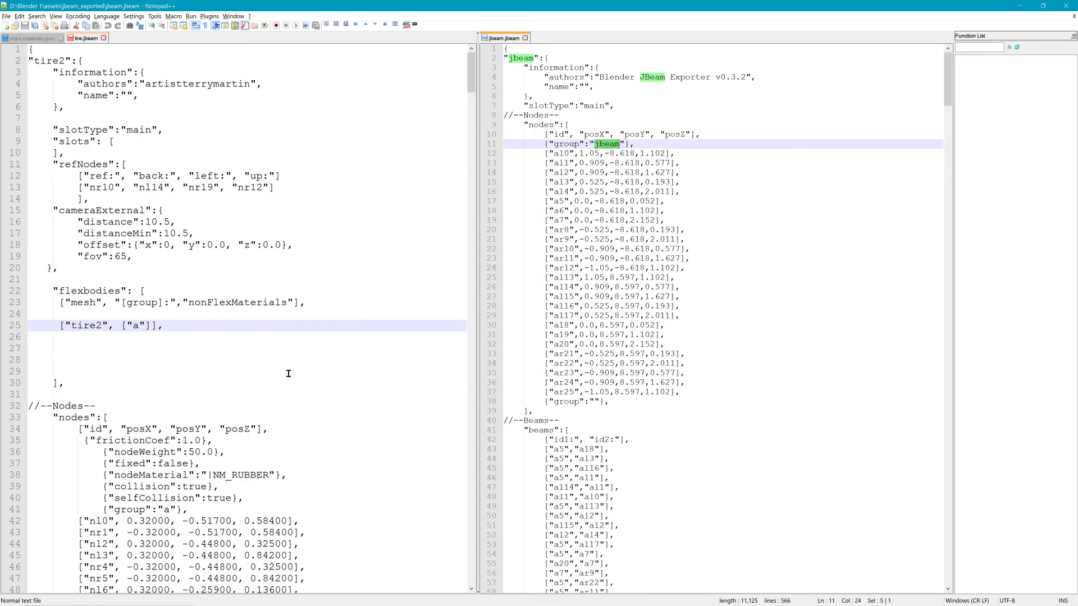
left_click(555, 164)
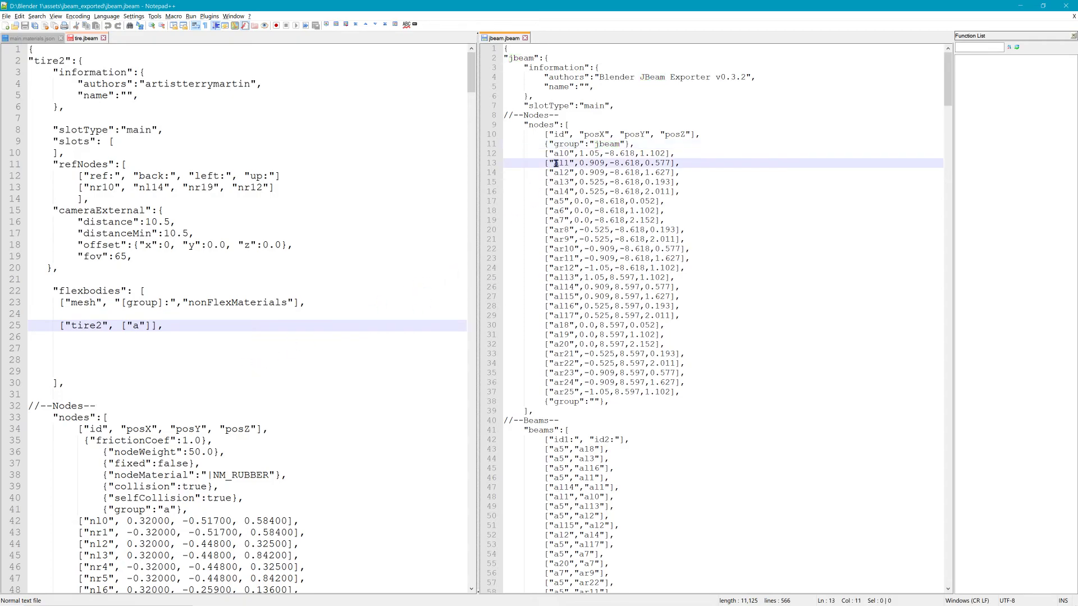
key("shift+Right")
Delete all old node rows, nl0 through nr25, from tire.jbeam's nodes section, keeping the group and fixed property lines
scroll(152, 303, "down", 7)
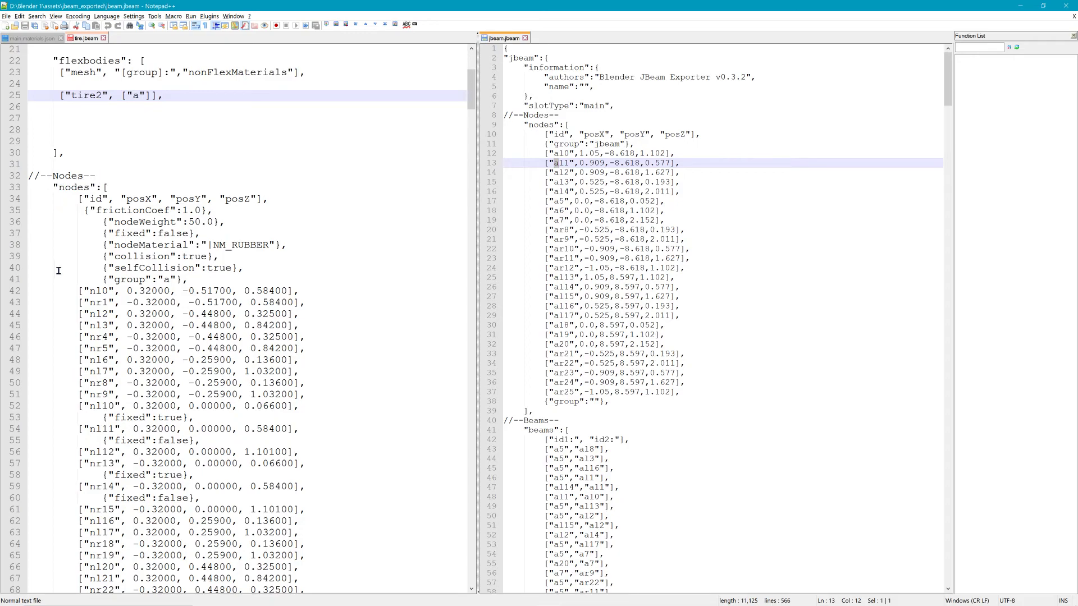
left_click_drag(62, 291, 338, 408)
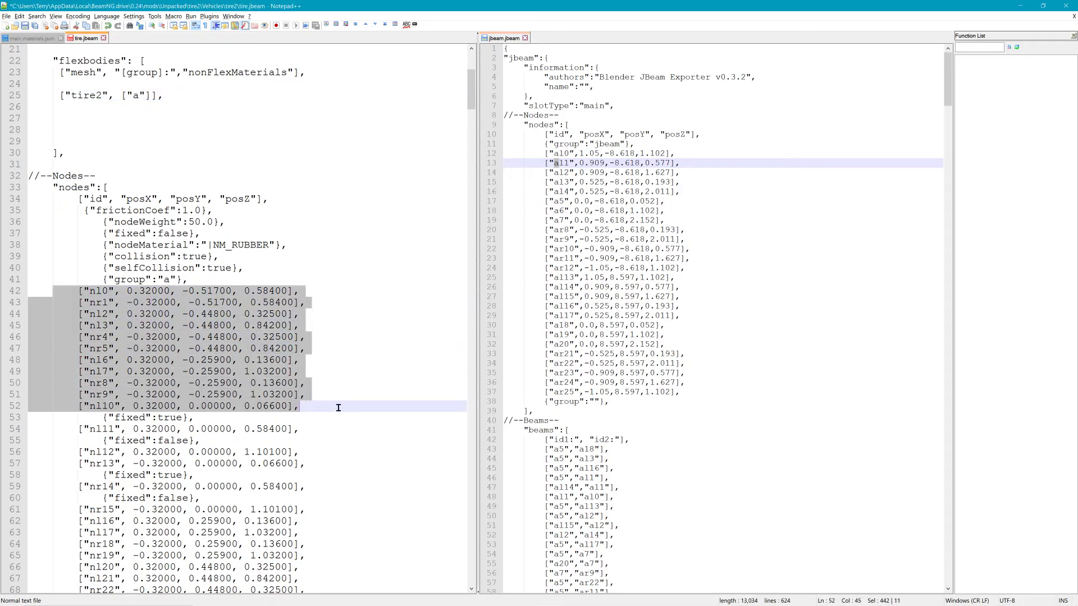
key("Delete")
left_click_drag(77, 314, 308, 314)
key("Delete")
left_click_drag(52, 337, 338, 346)
key("Delete")
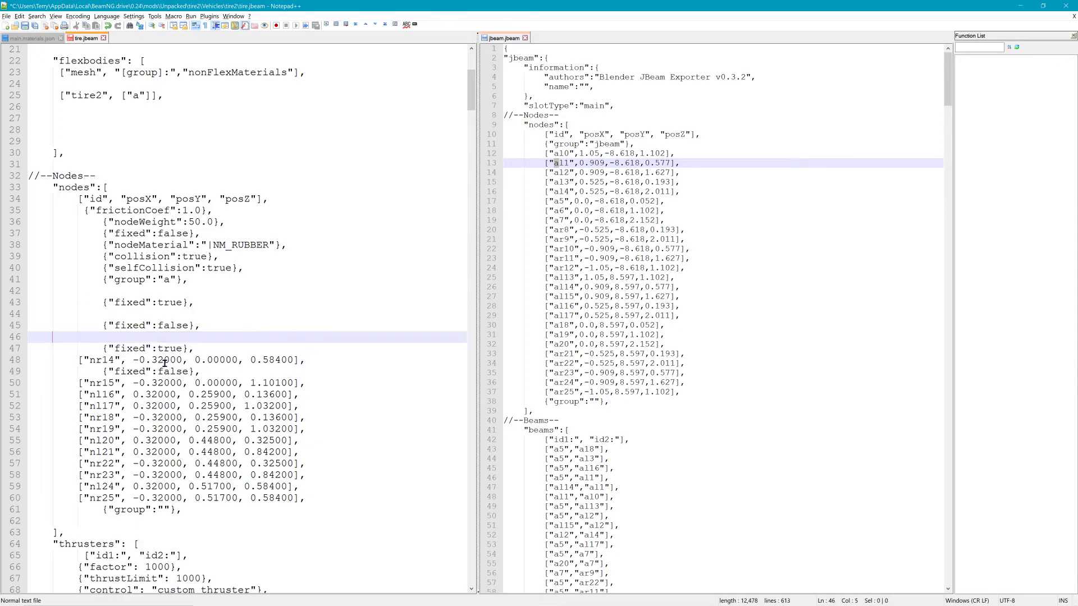
left_click_drag(78, 360, 315, 357)
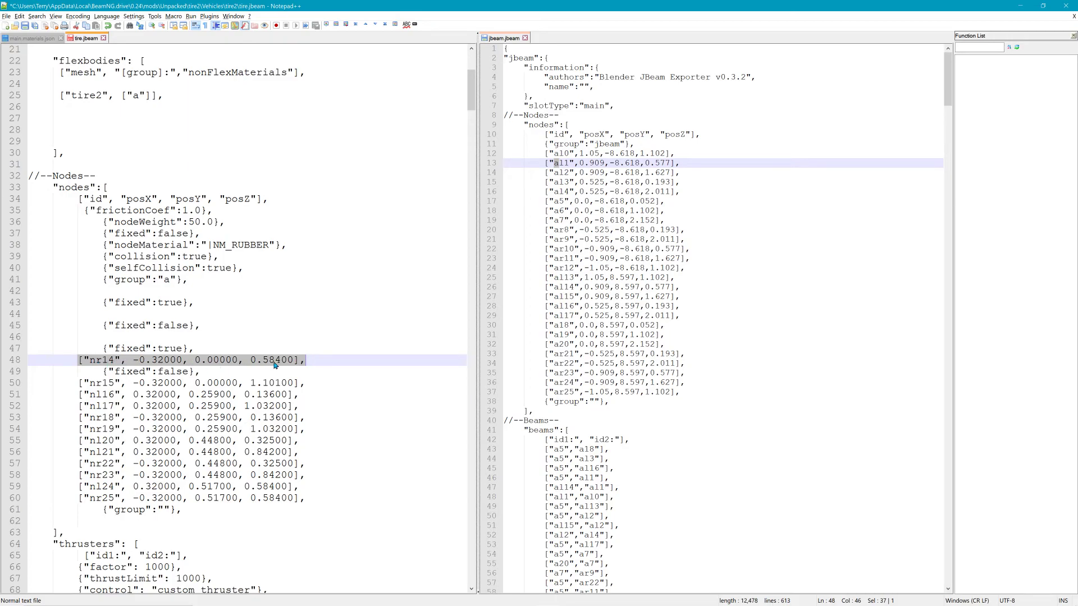
key("Delete")
left_click_drag(73, 382, 373, 498)
key("Delete")
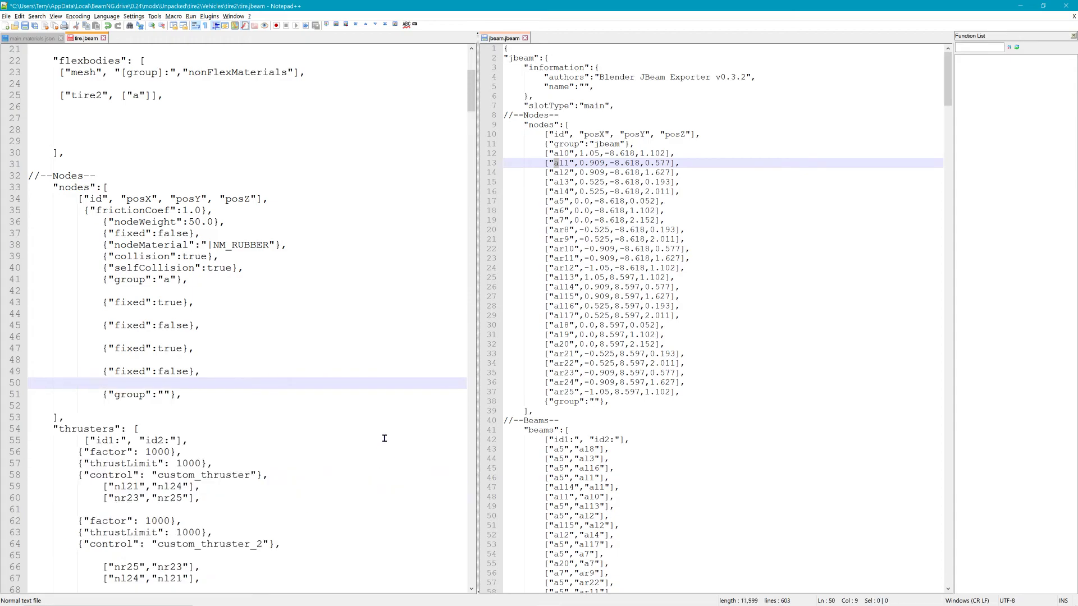
Copy the exported node rows al0 through ar25 into tire.jbeam directly below the group "a" line, and check the flexbody's group name
left_click(516, 155)
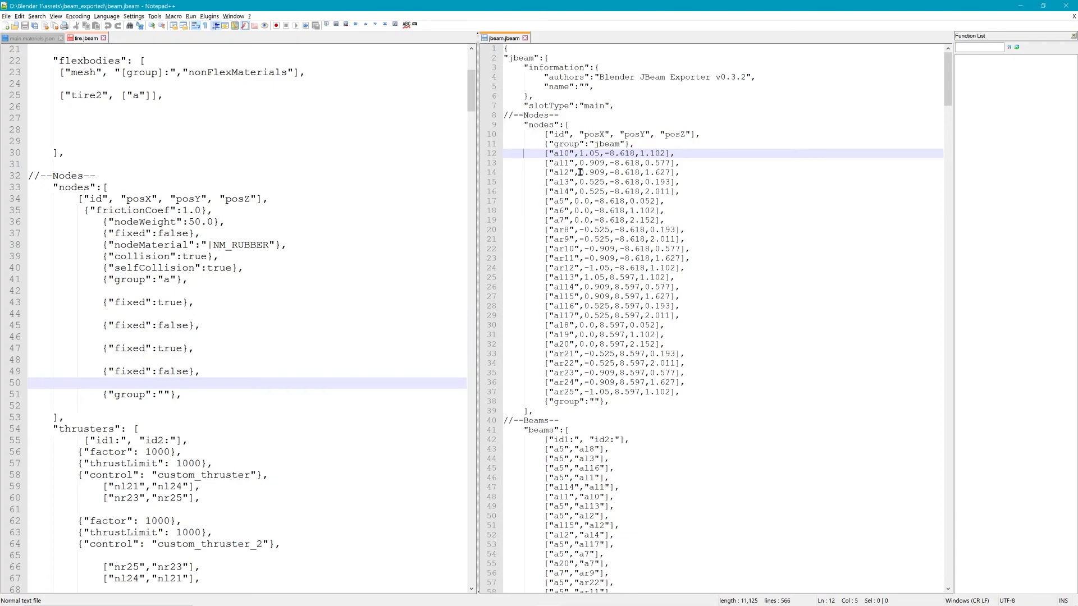
left_click_drag(505, 153, 729, 395)
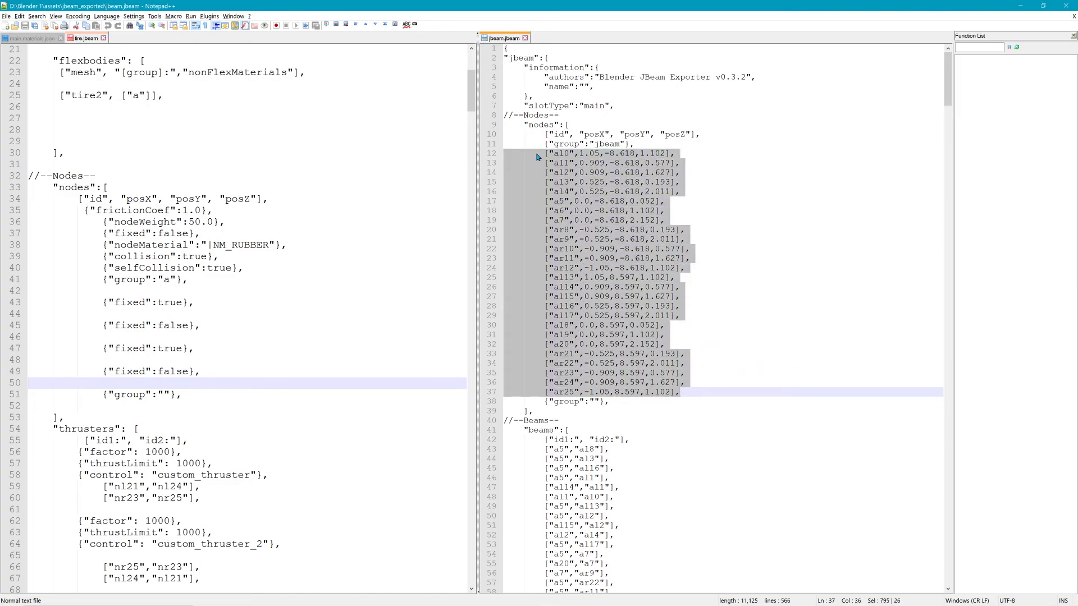
left_click_drag(537, 158, 32, 292)
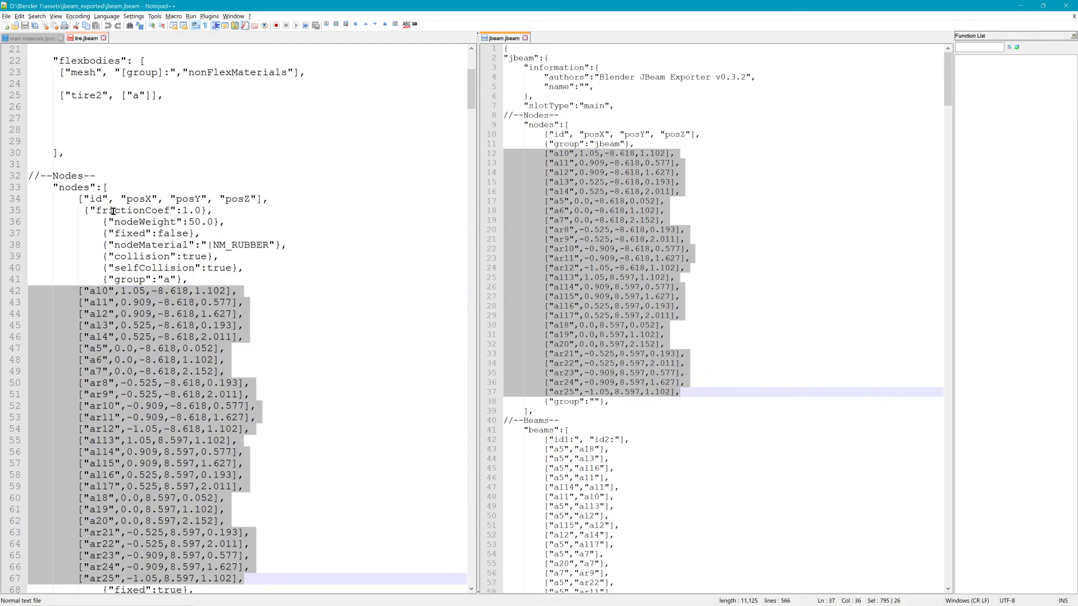
double_click(135, 96)
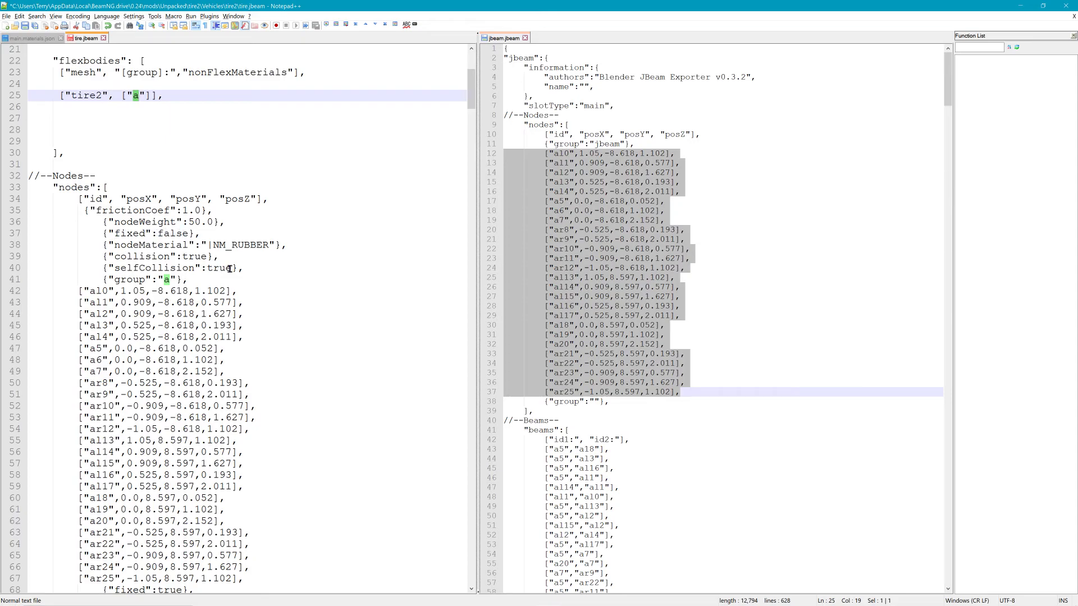
Delete the old node pairs from both custom thrusters in tire.jbeam, and select all old beam rows below the beam properties
scroll(231, 271, "down", 3)
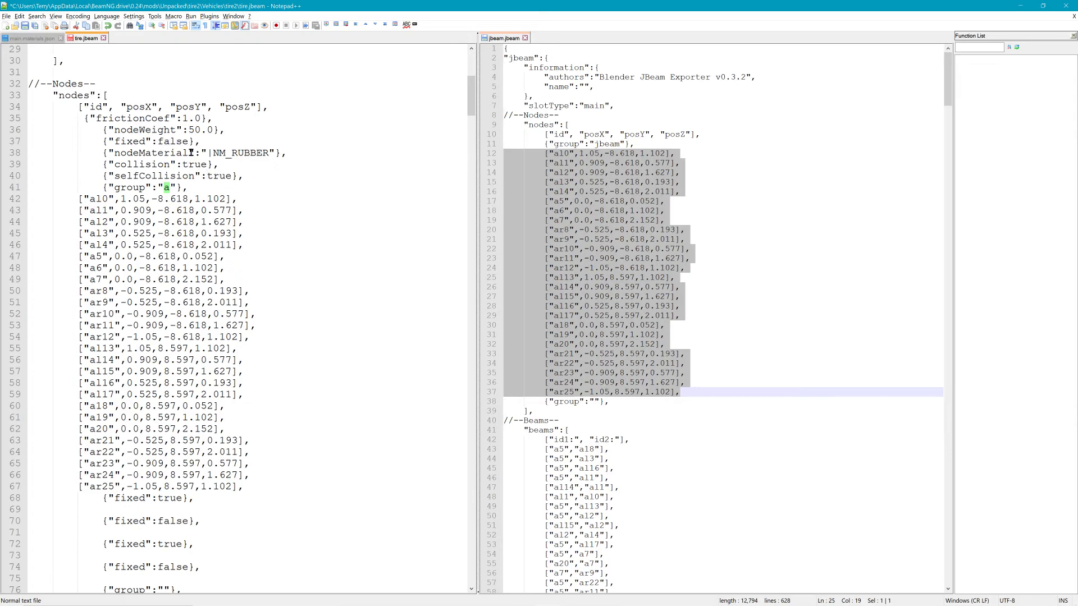
scroll(253, 317, "down", 3)
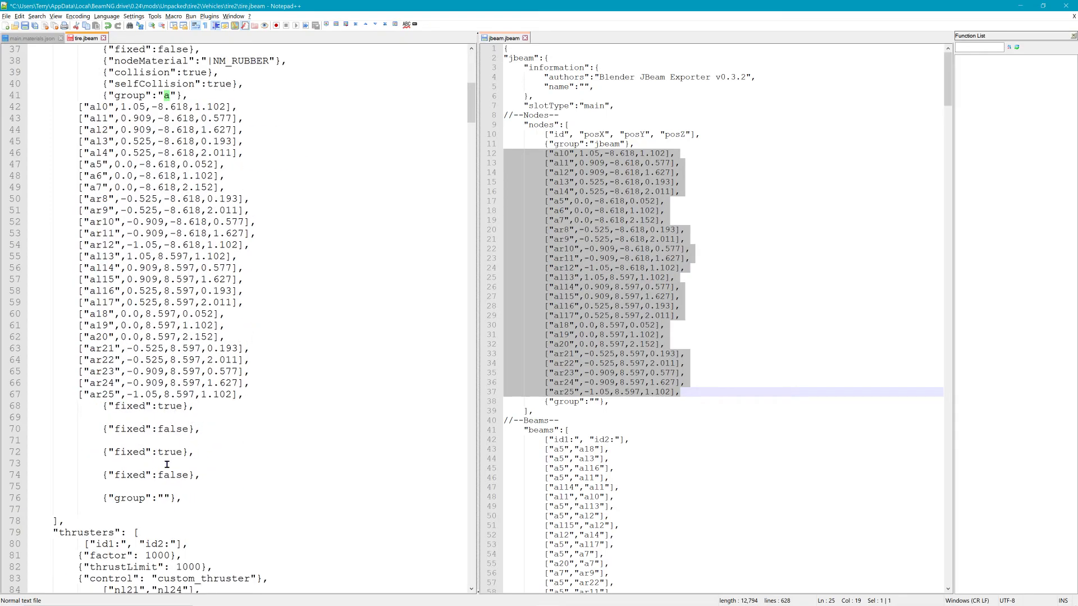
scroll(258, 461, "down", 3)
scroll(259, 461, "down", 6)
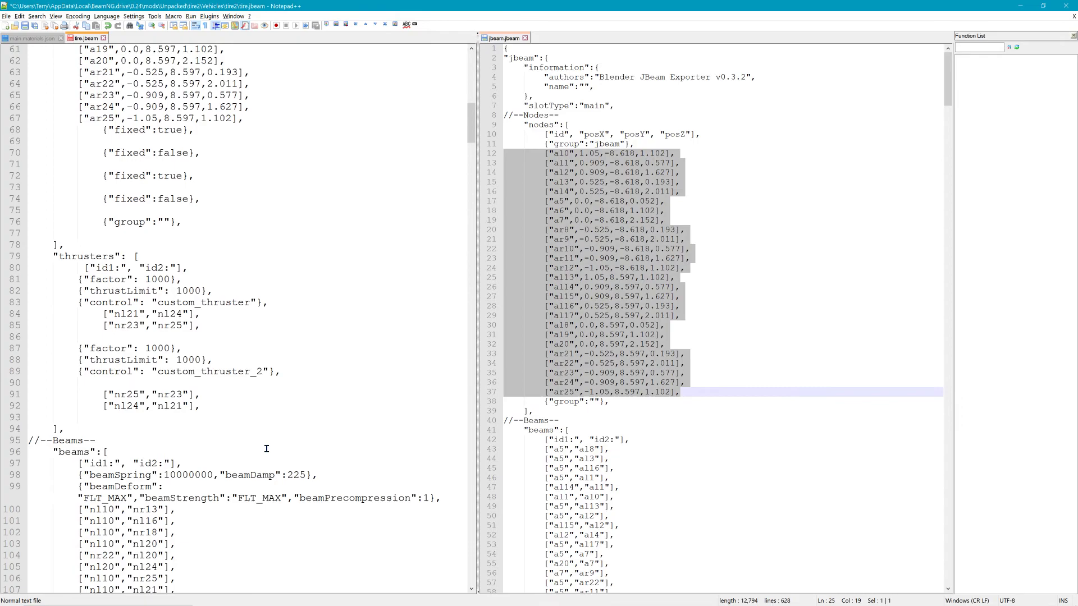
scroll(263, 418, "down", 5)
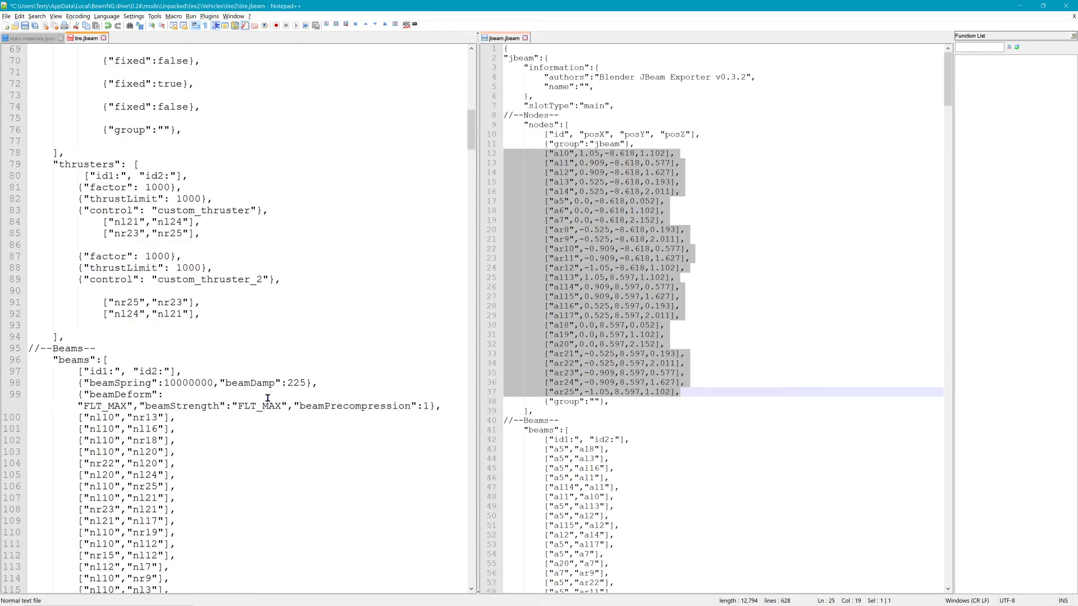
left_click_drag(103, 130, 221, 141)
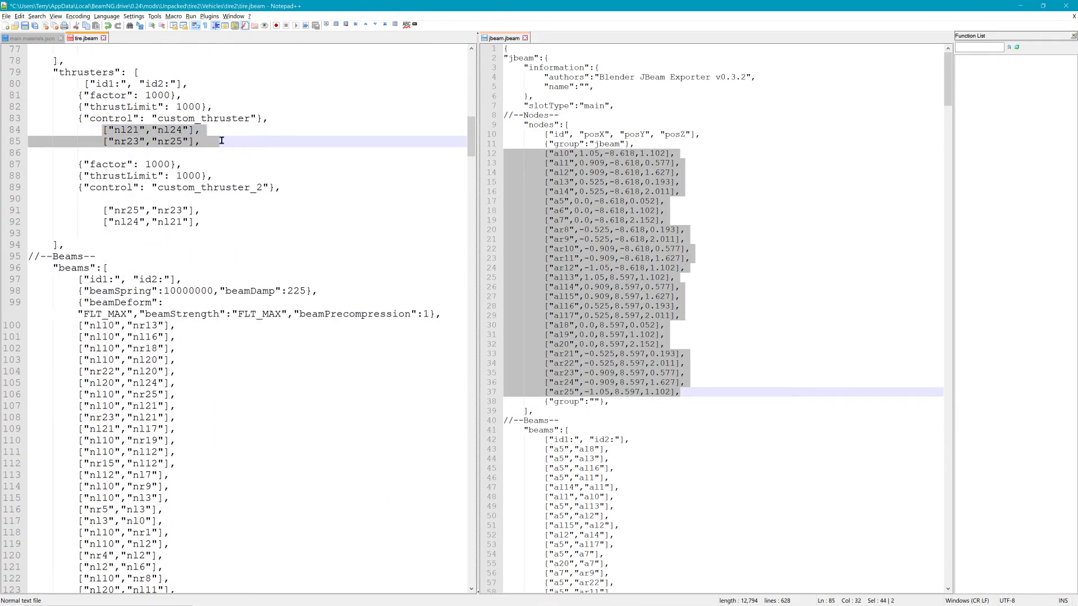
key("Delete")
left_click_drag(102, 200, 217, 209)
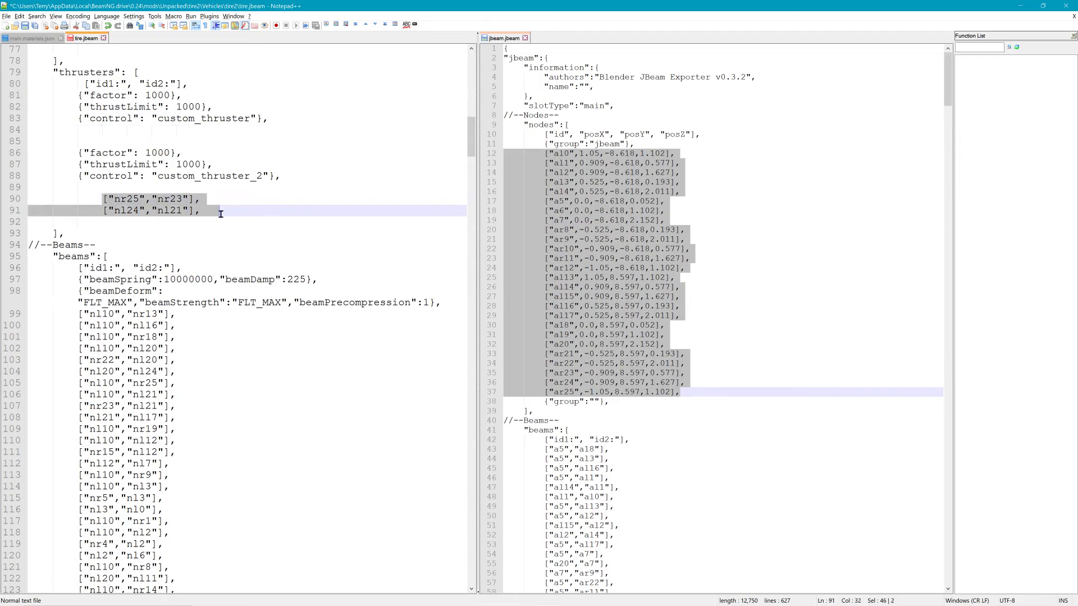
key("Delete")
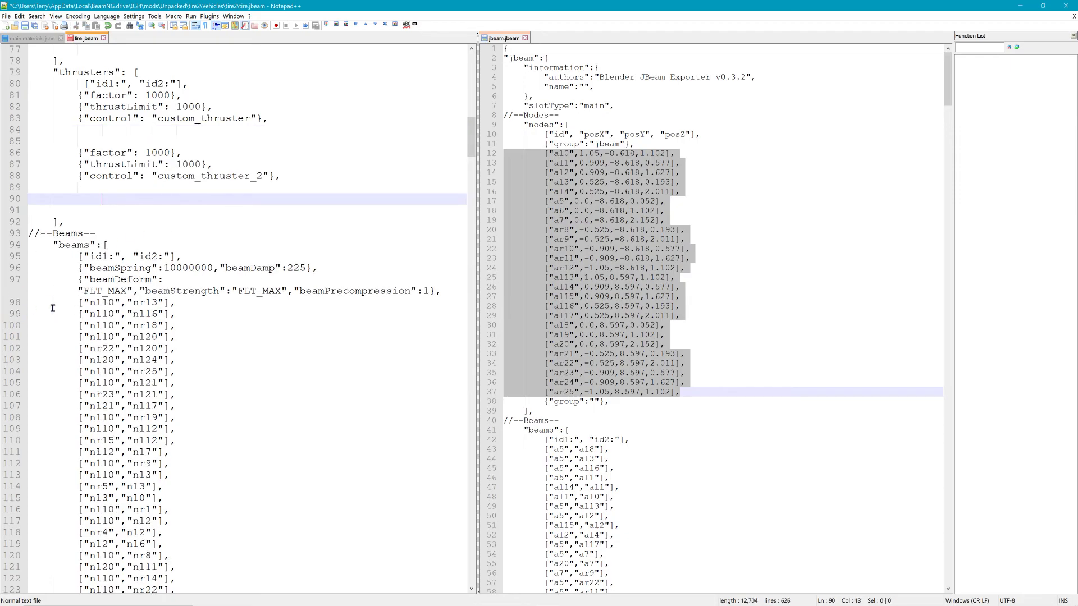
left_click_drag(50, 308, 255, 88)
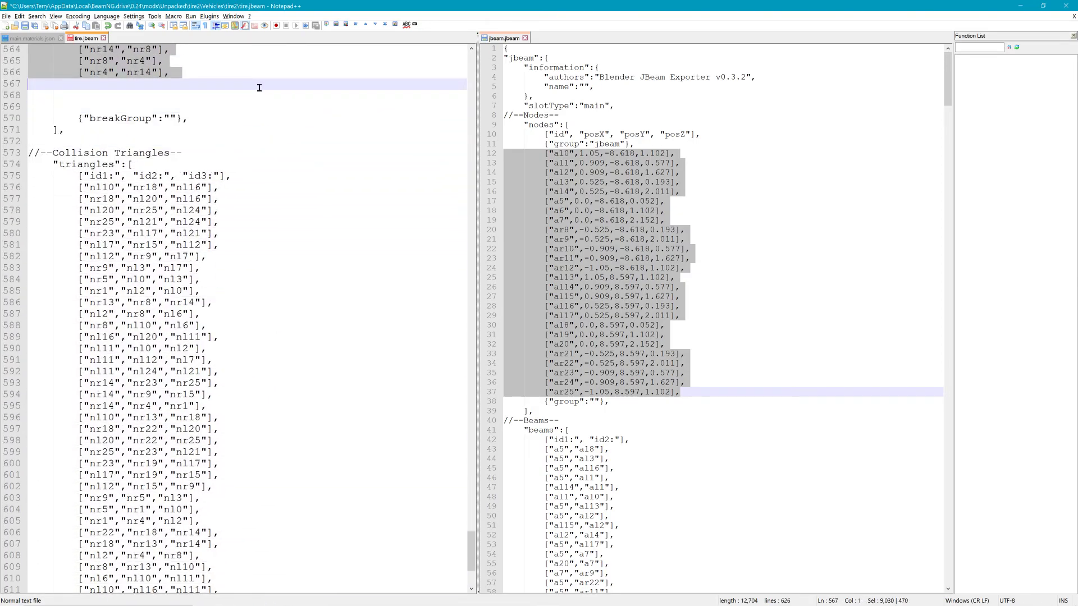
Switch to Blender and put the tire2 object in Edit Mode with edge selection and the Select Box tool active
key("alt+Tab")
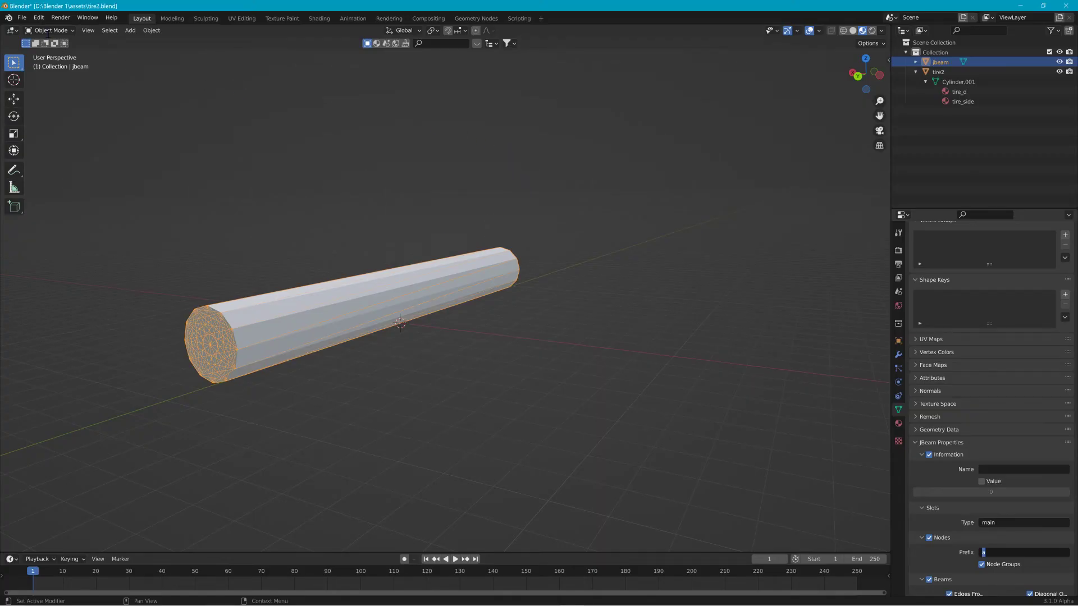
left_click(226, 316)
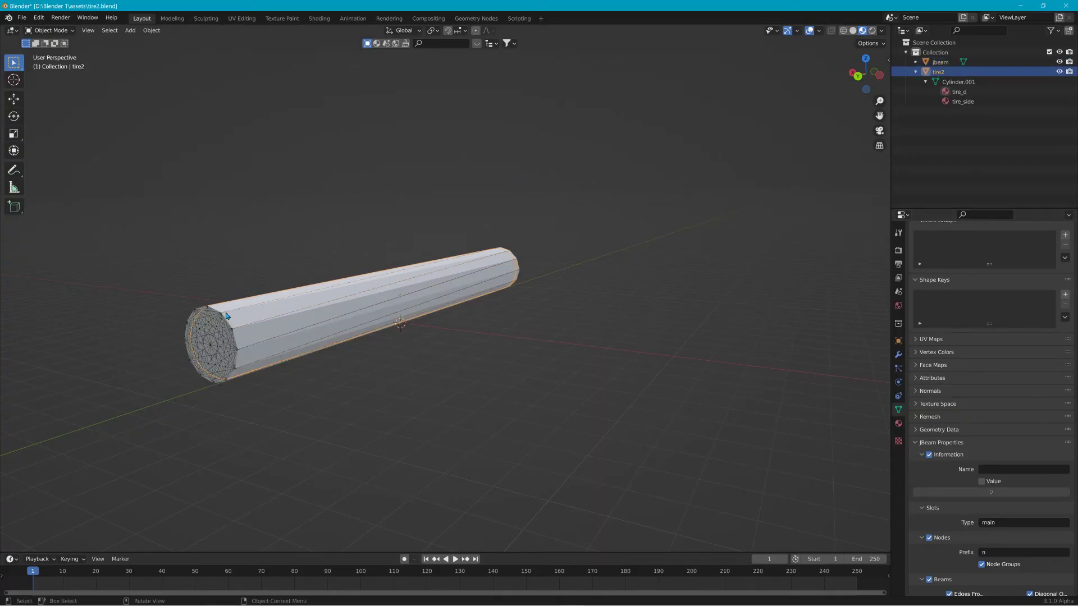
left_click(45, 26)
left_click(50, 53)
left_click(93, 30)
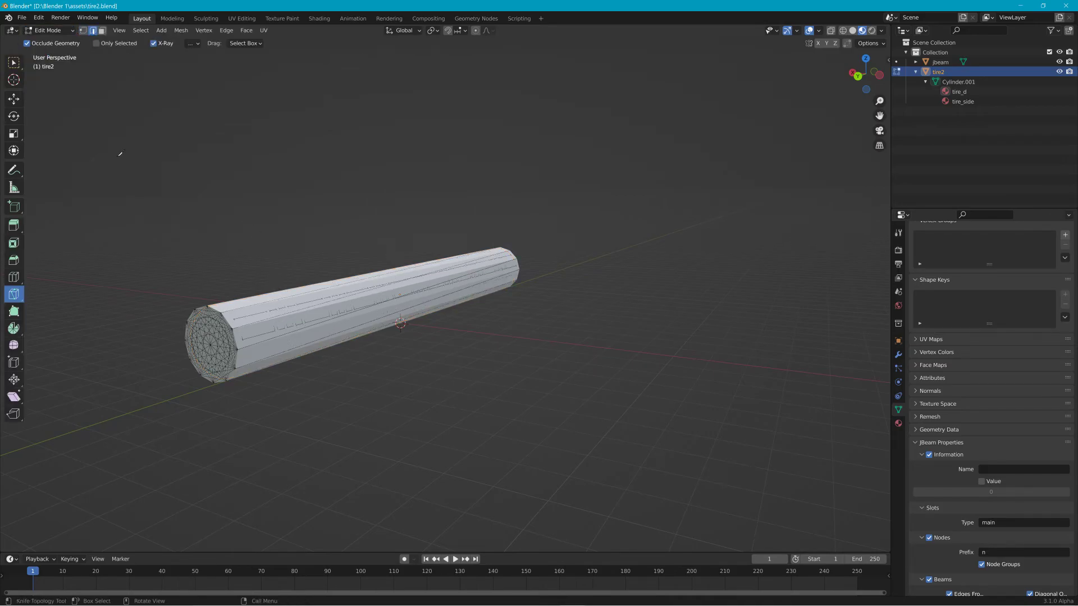
left_click(14, 69)
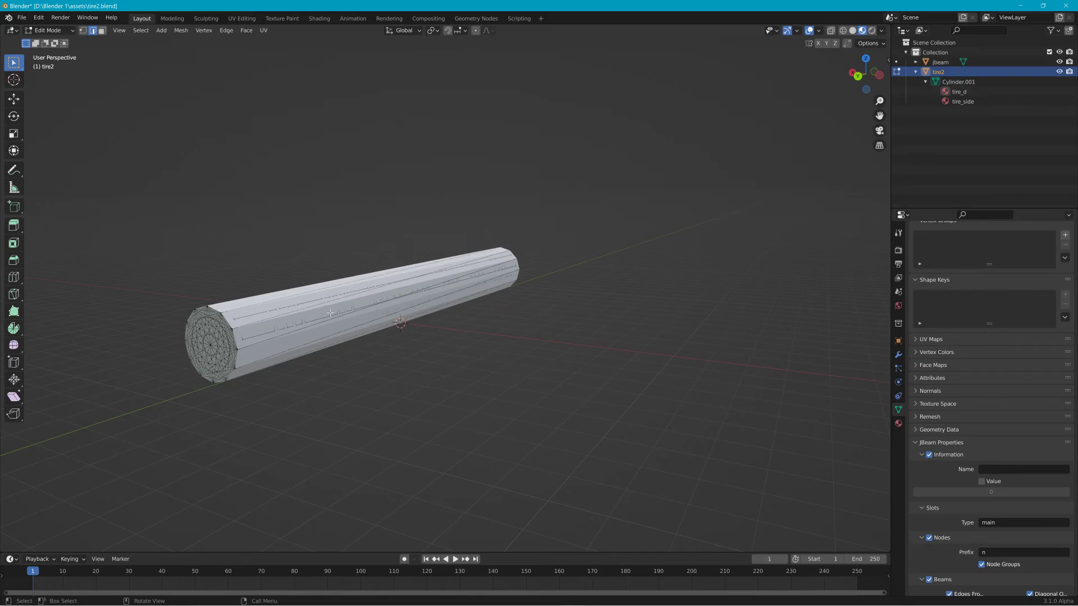
Hide the jbeam object and select individual edges on tire2's tread to inspect its mesh
scroll(248, 320, "up", 5)
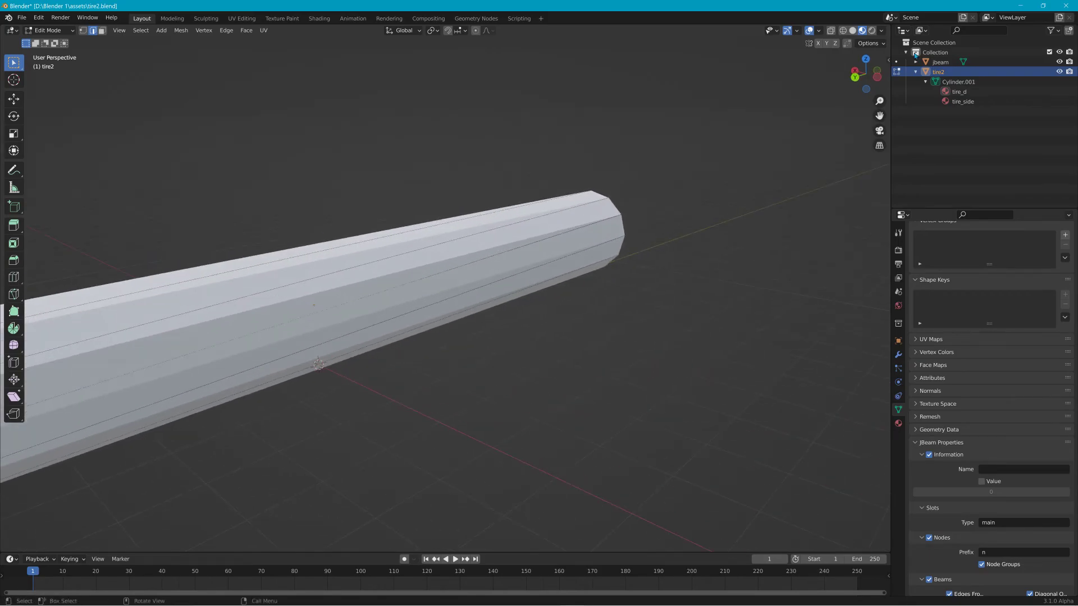
left_click(1058, 62)
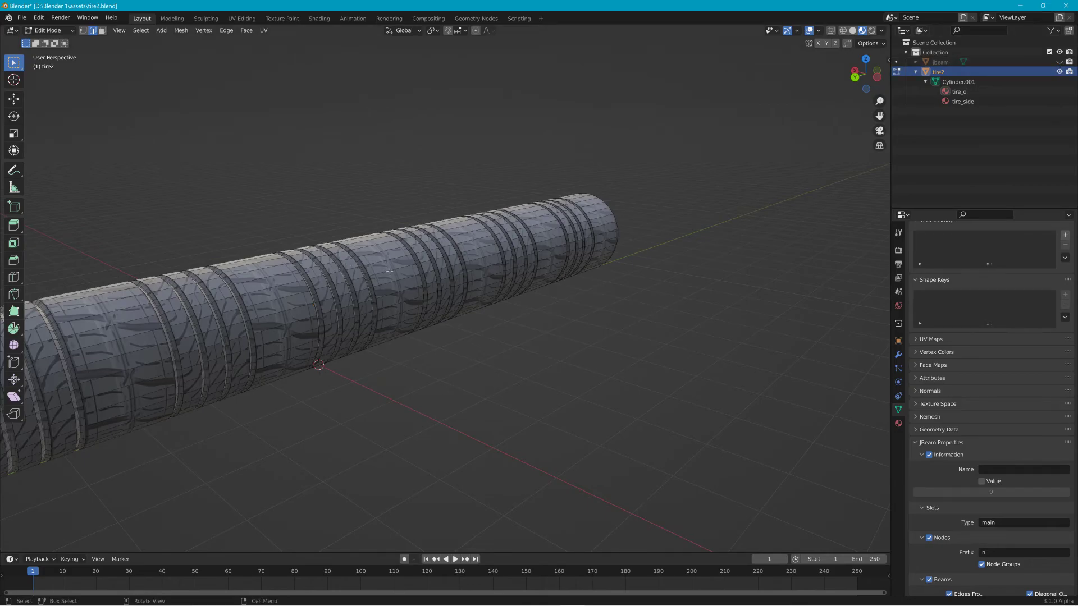
scroll(389, 271, "up", 5)
left_click(232, 236)
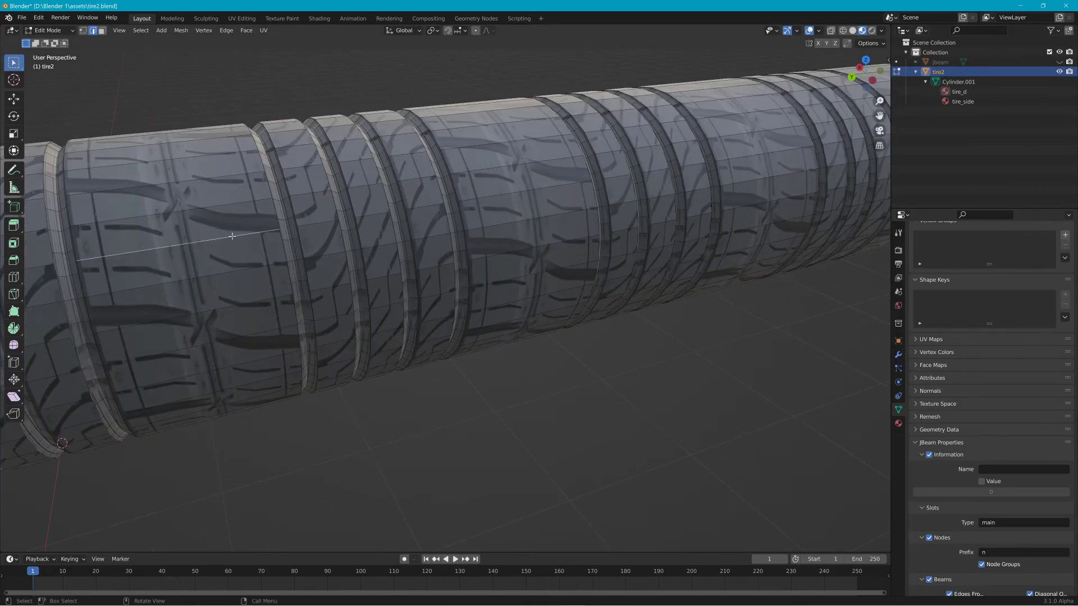
middle_click_drag(167, 228, 231, 229)
left_click(334, 262)
Look at tire2's wheel face from the end and set the viewport shading to wireframe
scroll(562, 130, "down", 5)
middle_click_drag(562, 129, 374, 147)
scroll(375, 147, "up", 5)
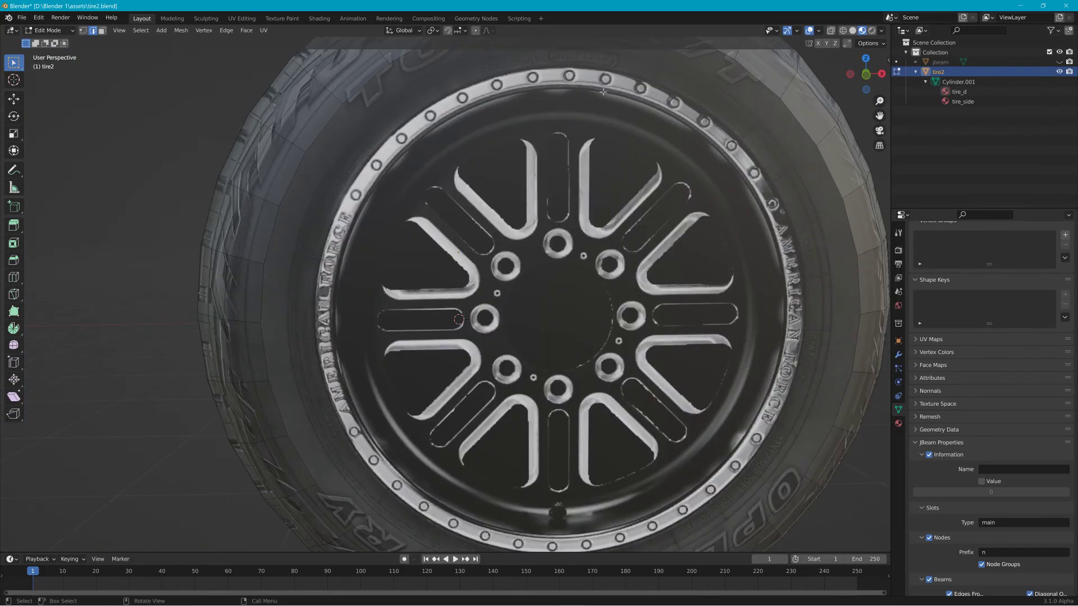
scroll(374, 148, "down", 3)
left_click(843, 30)
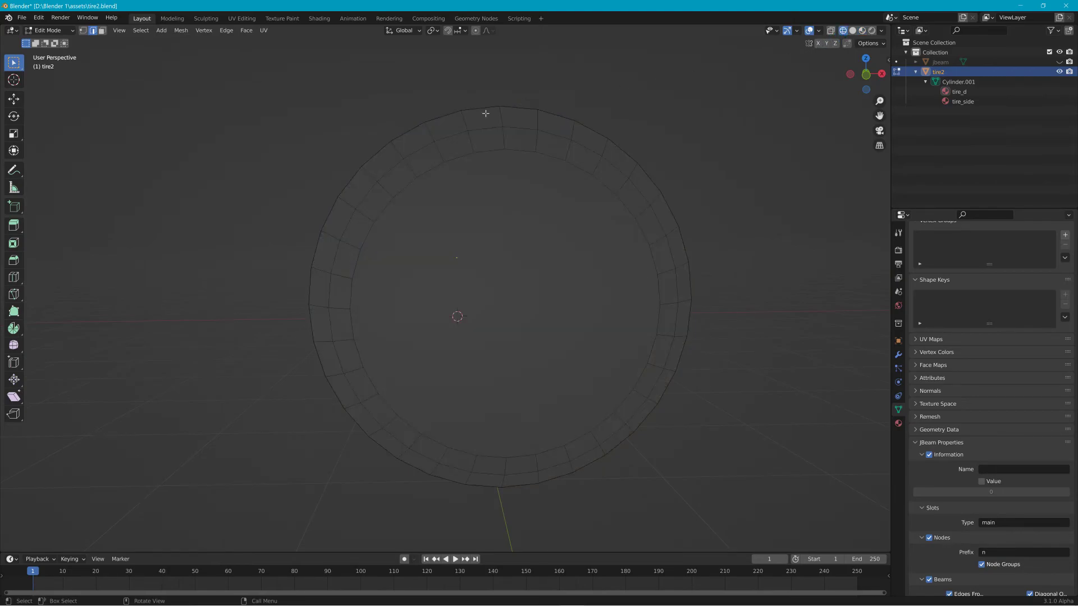
Select the vertices of one upper section of the tire2 ring in vertex mode and triangulate its faces
left_click(444, 127)
left_click(440, 144)
left_click(83, 32)
left_click(475, 139)
left_click_drag(385, 101, 524, 180)
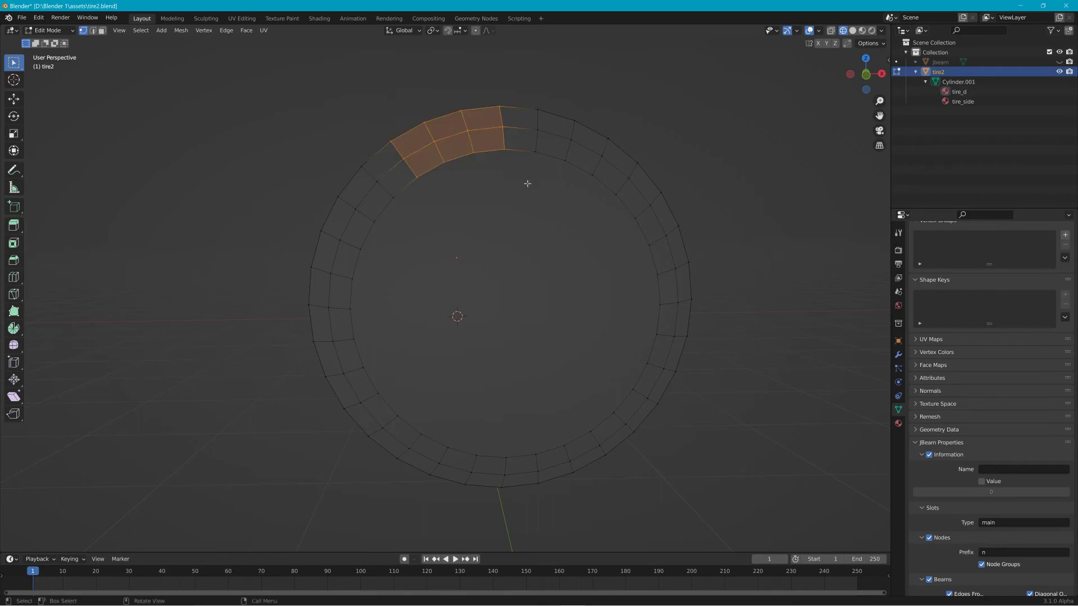
left_click(246, 30)
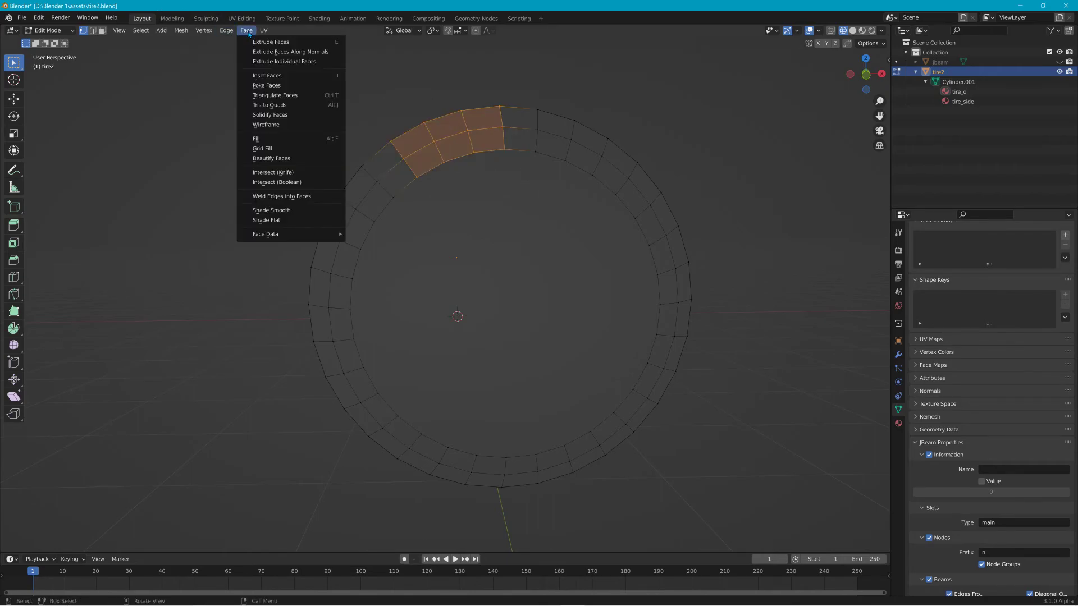
left_click(270, 94)
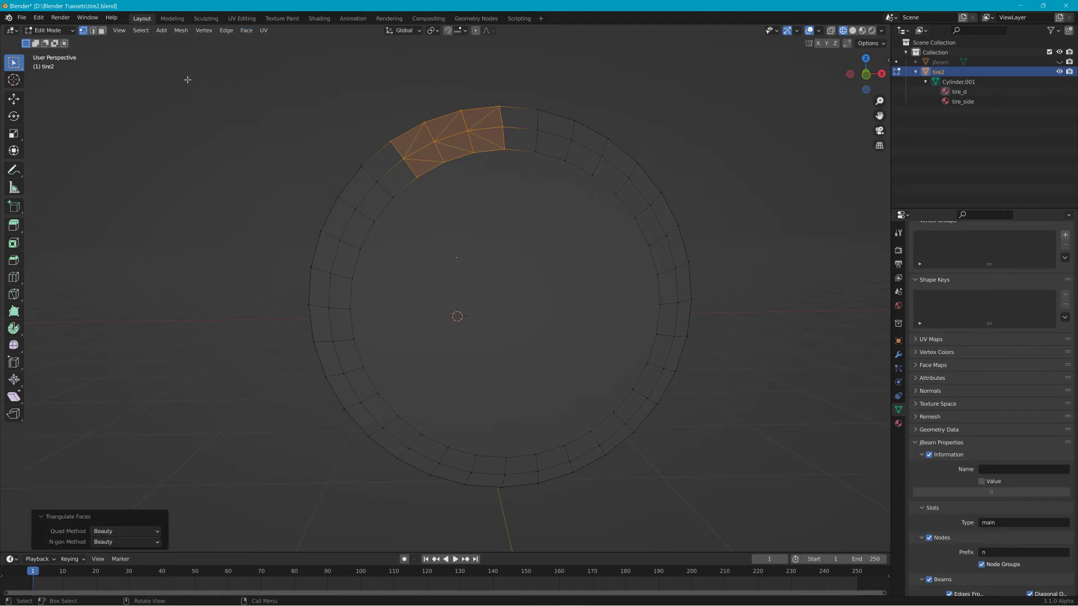
Switch to face selection and select several of the triangulated faces one at a time to examine them
left_click(102, 31)
left_click(408, 140)
left_click(422, 136)
left_click(442, 125)
left_click(452, 129)
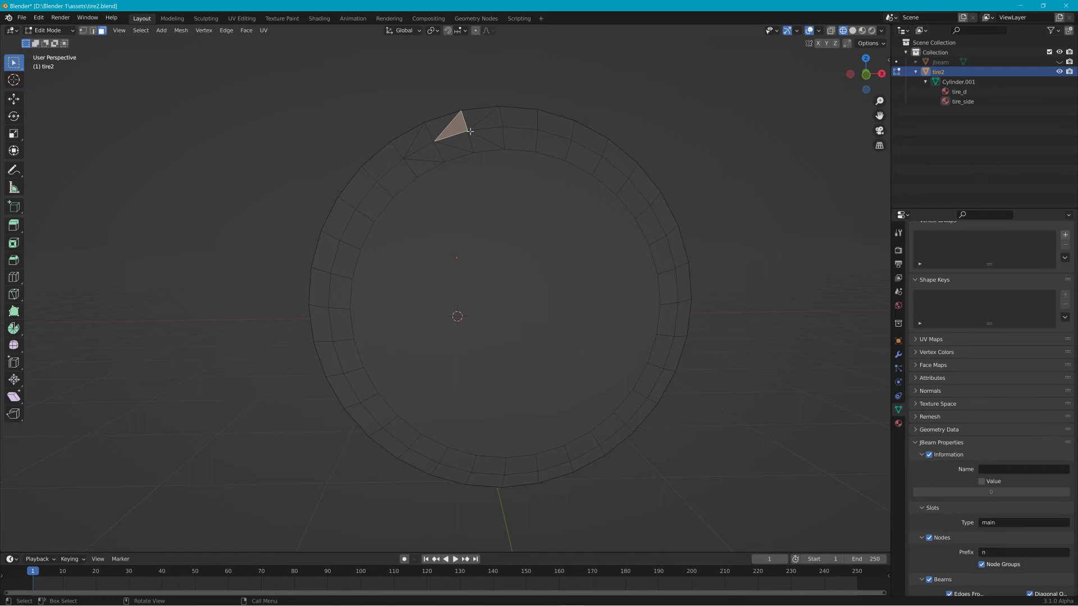
left_click(431, 113)
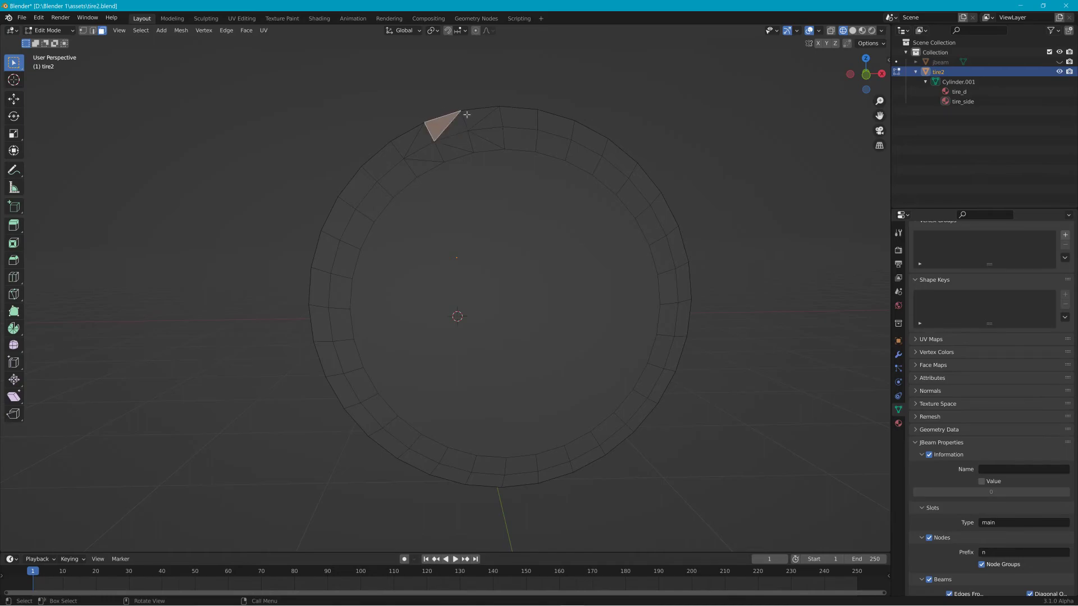
Switch to Notepad++ and delete all old beam rows below the beam properties in tire.jbeam
key("alt+Tab")
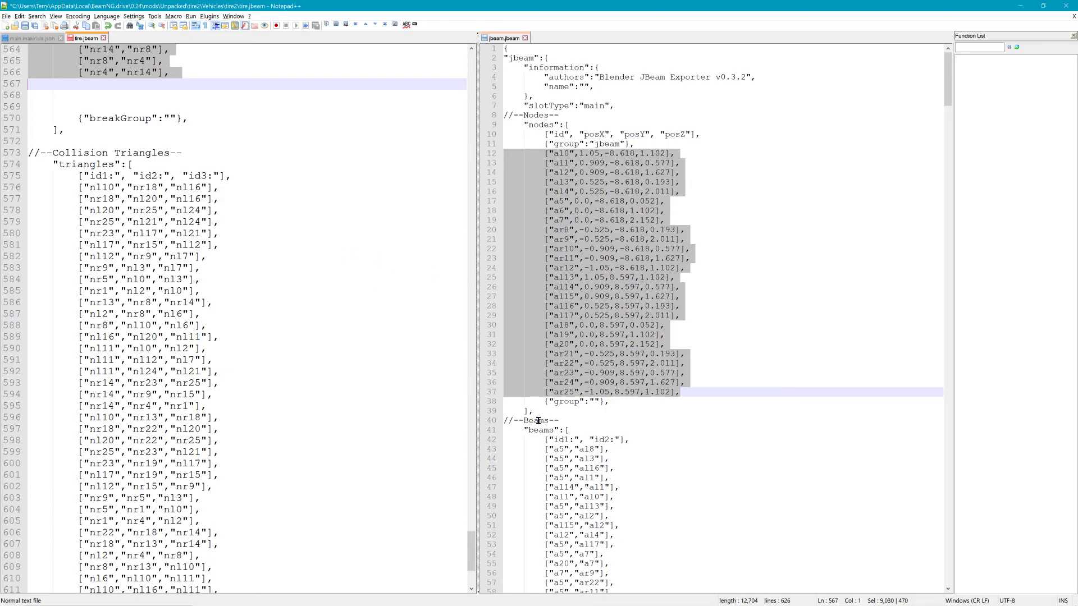
left_click_drag(525, 449, 613, 449)
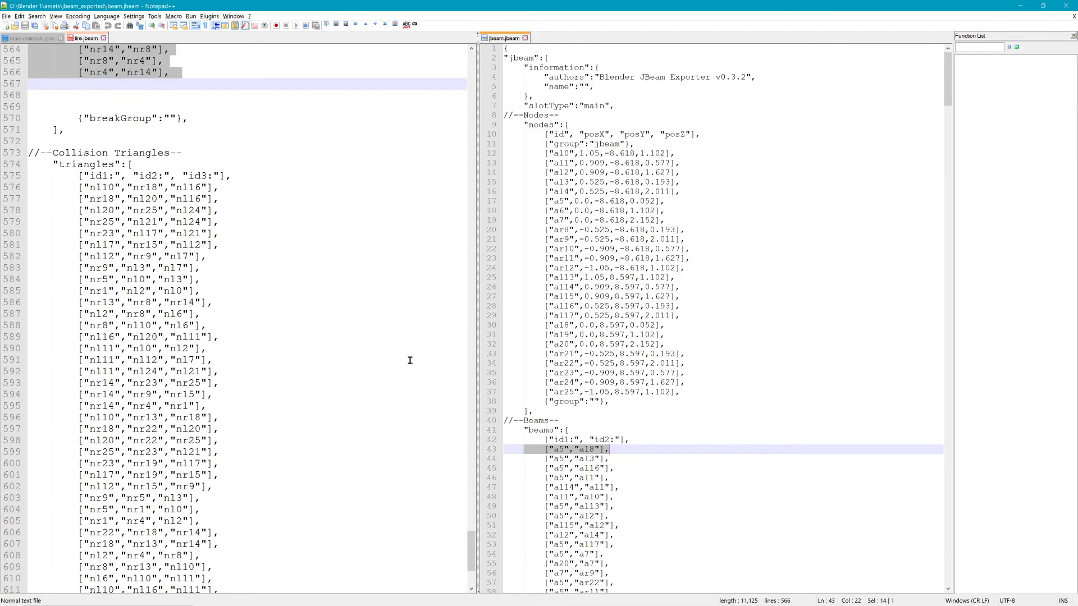
scroll(415, 344, "up", 12)
scroll(418, 337, "down", 12)
scroll(424, 335, "up", 3)
scroll(425, 335, "up", 7)
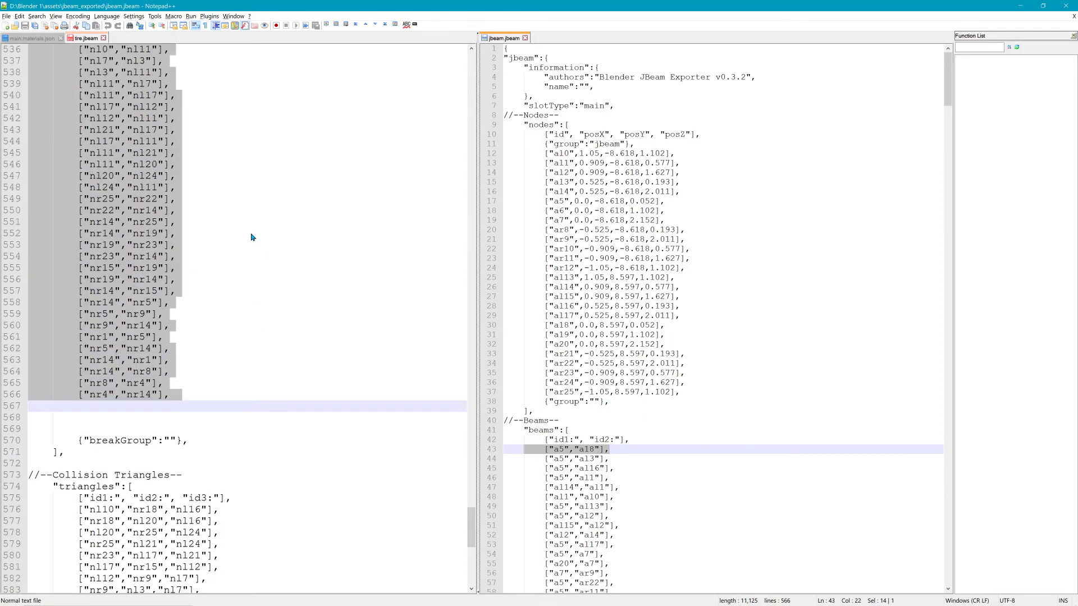
key("ctrl+x")
key("ctrl+z")
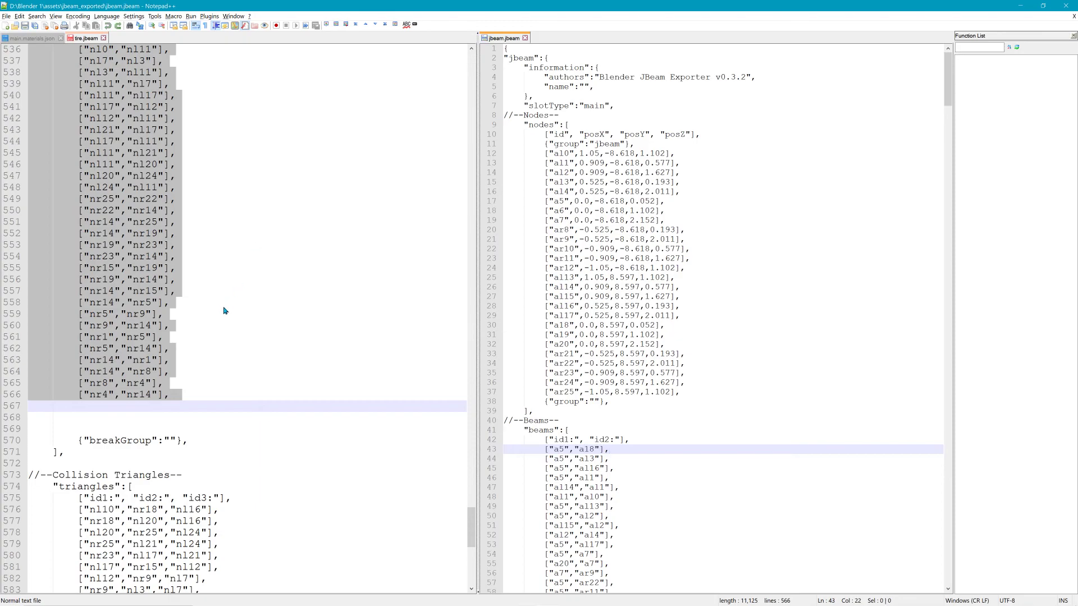
left_click_drag(205, 391, 9, 375)
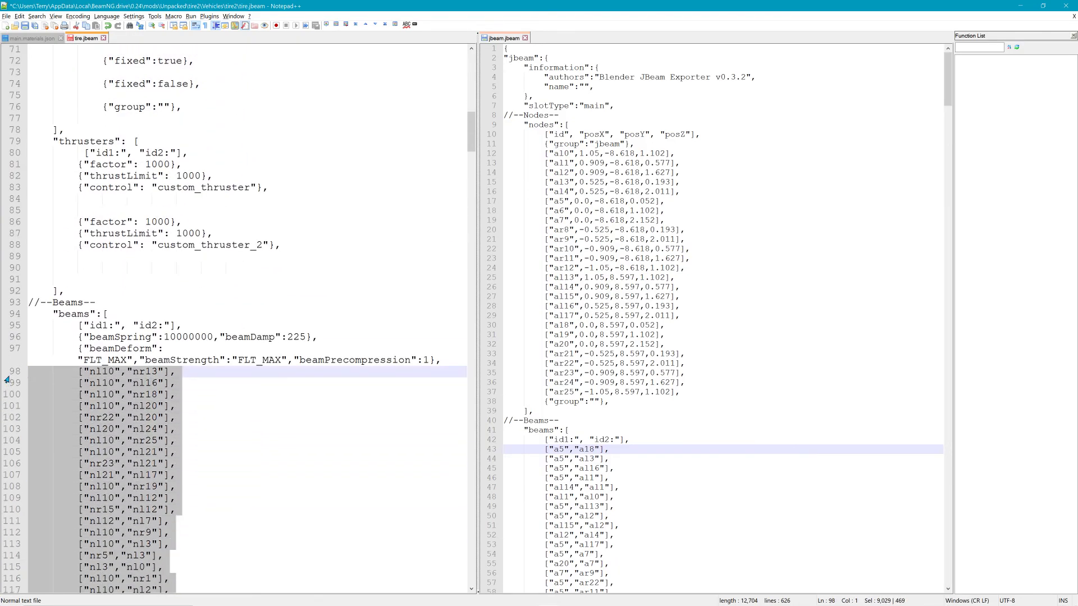
key("Delete")
Copy all exported beam rows, from "a5","a18" to "al2","a6", into tire.jbeam directly below the beamDeform line
left_click(510, 449)
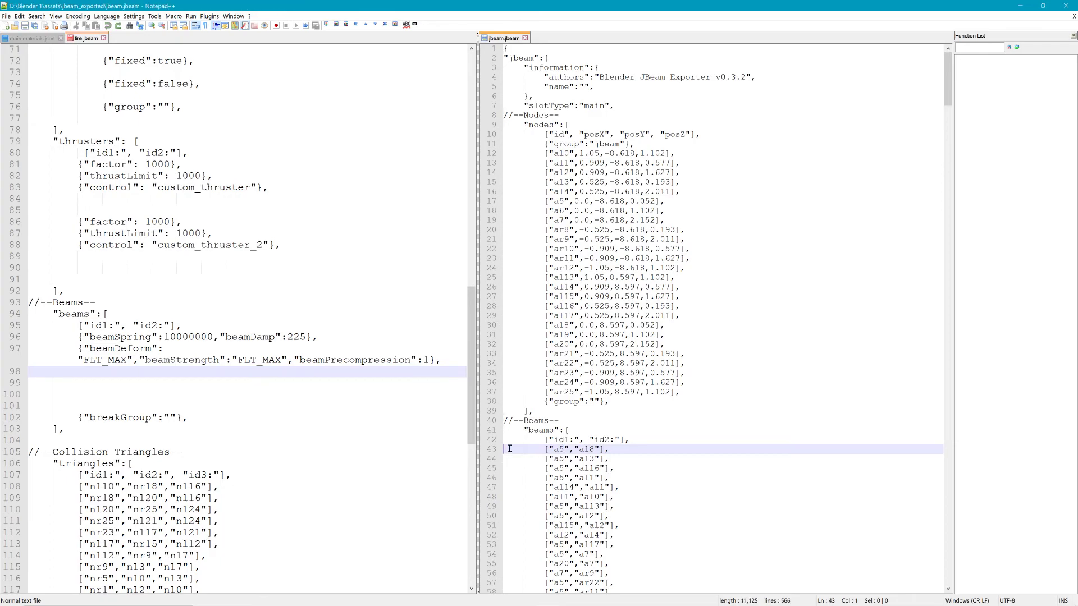
left_click_drag(947, 77, 895, 521)
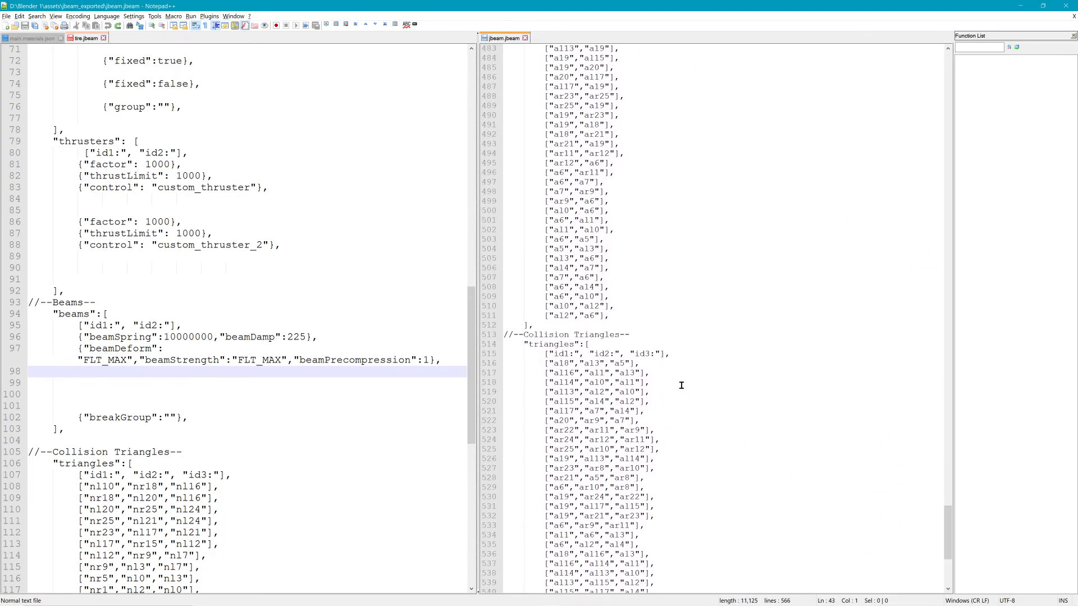
left_click(624, 315, "shift")
left_click_drag(525, 237, 39, 375)
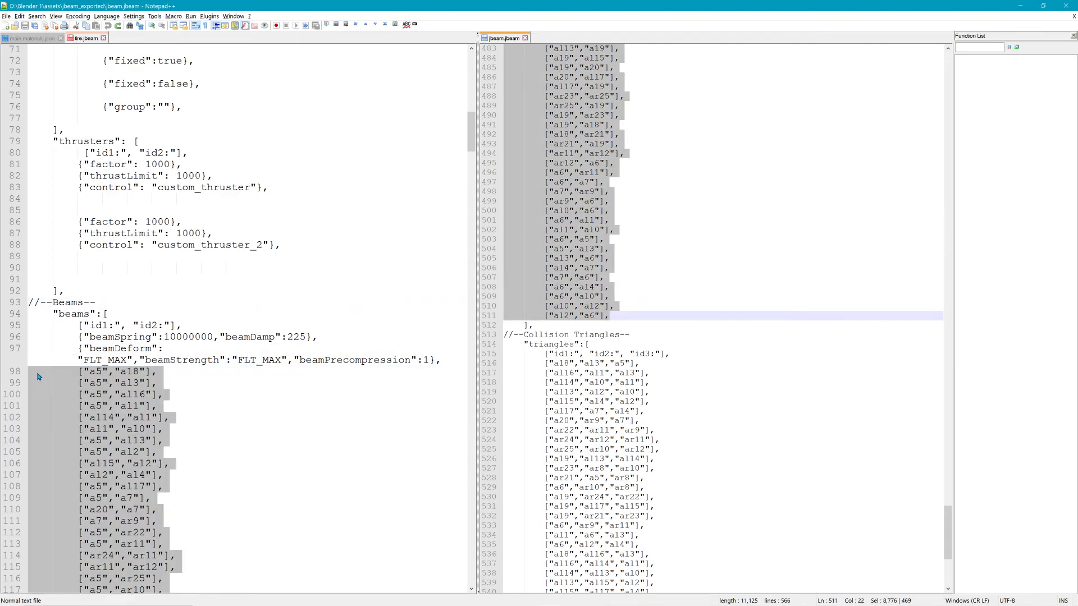
Delete all old rows below the id header in tire.jbeam's collision triangles section
scroll(401, 263, "down", 12)
left_click_drag(471, 163, 472, 558)
left_click_drag(63, 236, 251, 546)
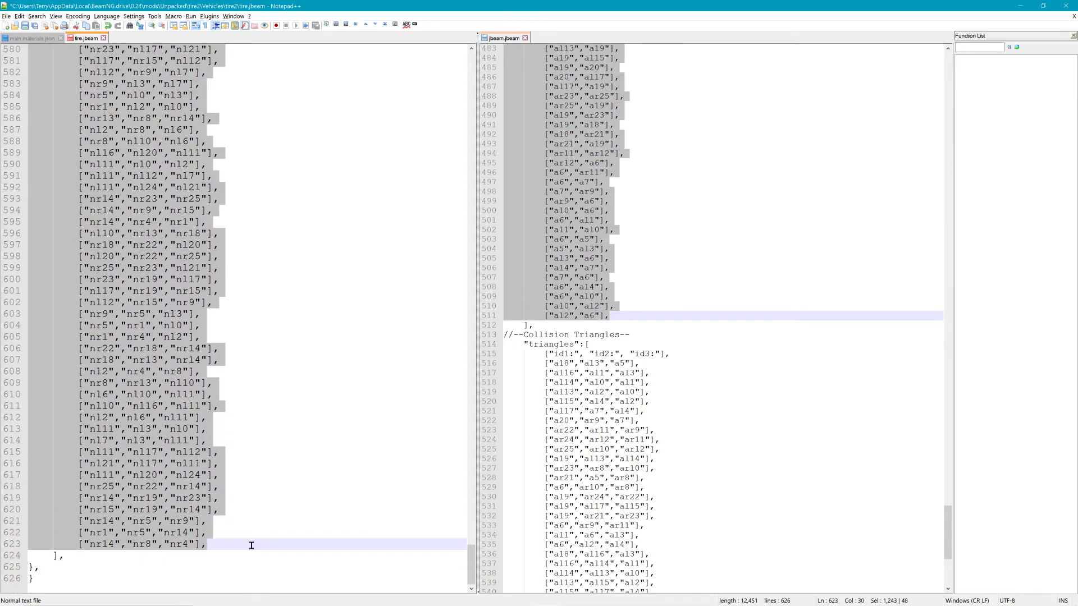
key("Delete")
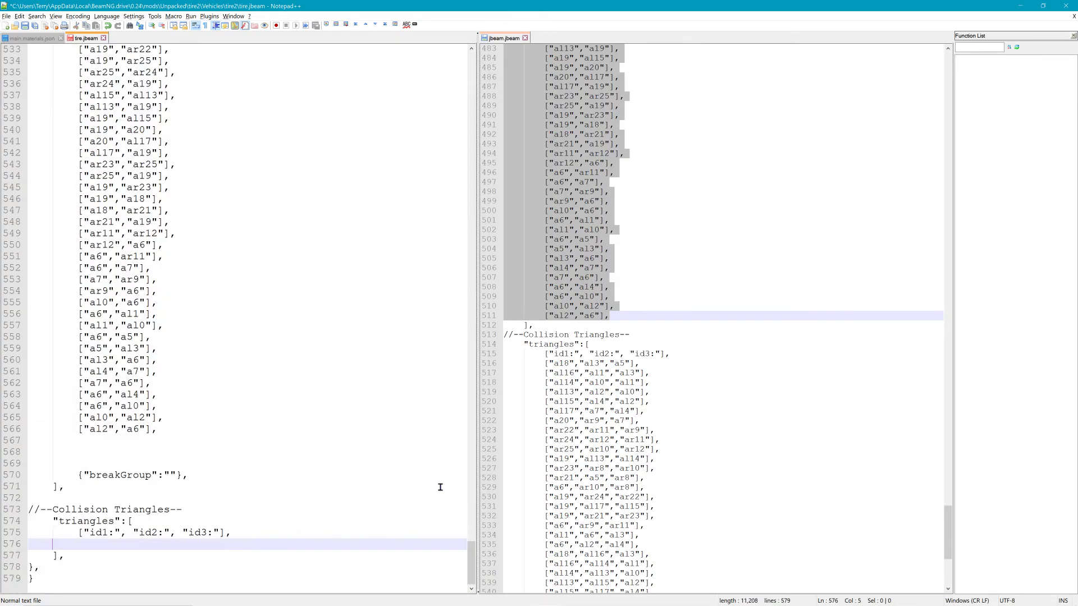
Copy all exported collision triangle rows into tire.jbeam's triangles section and save the file
left_click_drag(510, 363, 679, 557)
left_click_drag(550, 310, 35, 555)
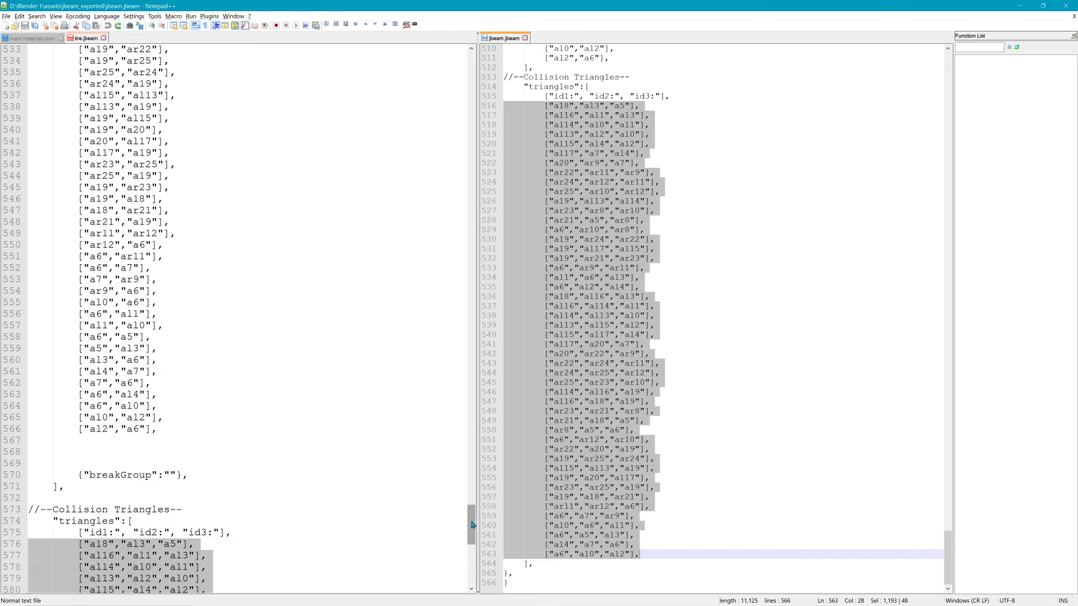
left_click_drag(541, 12, 495, 72)
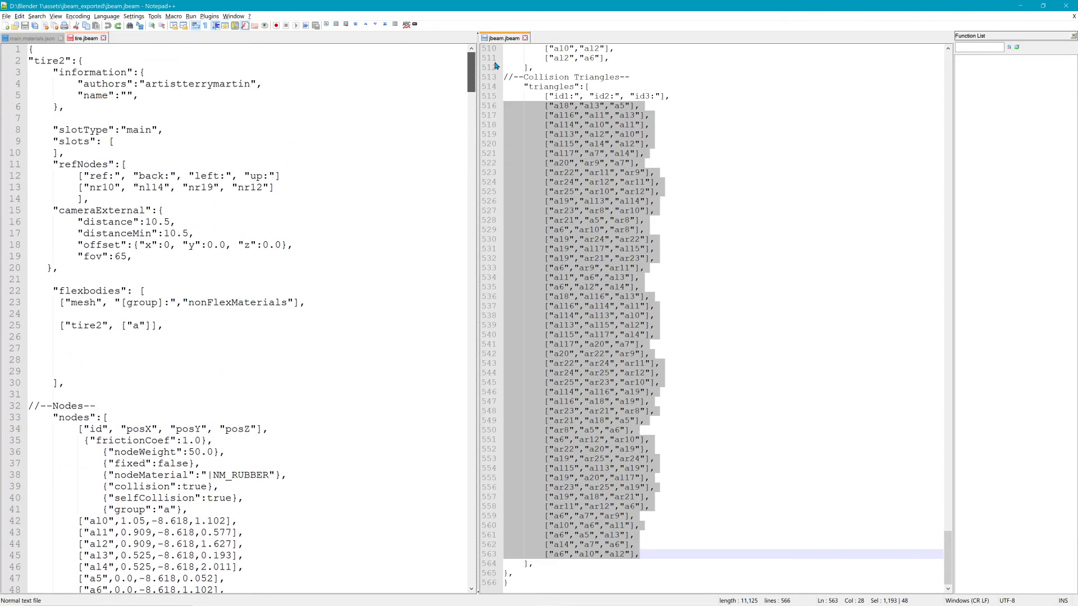
left_click(89, 39)
left_click(25, 26)
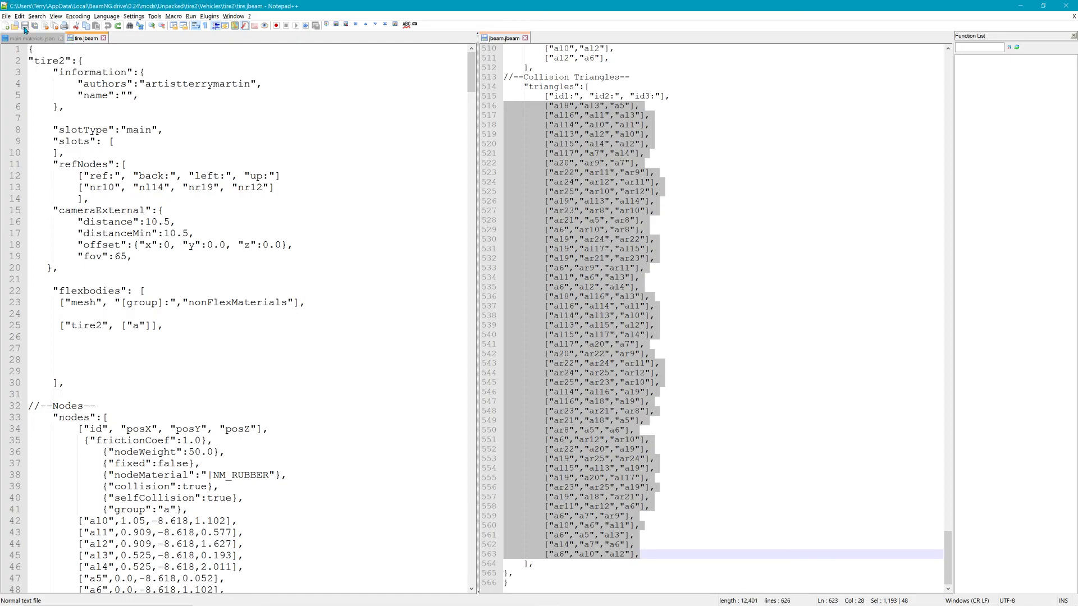
Open tire.jbeam from the tire2 folder in NodeBEAM Editor and maximize the editor window
left_click(1017, 5)
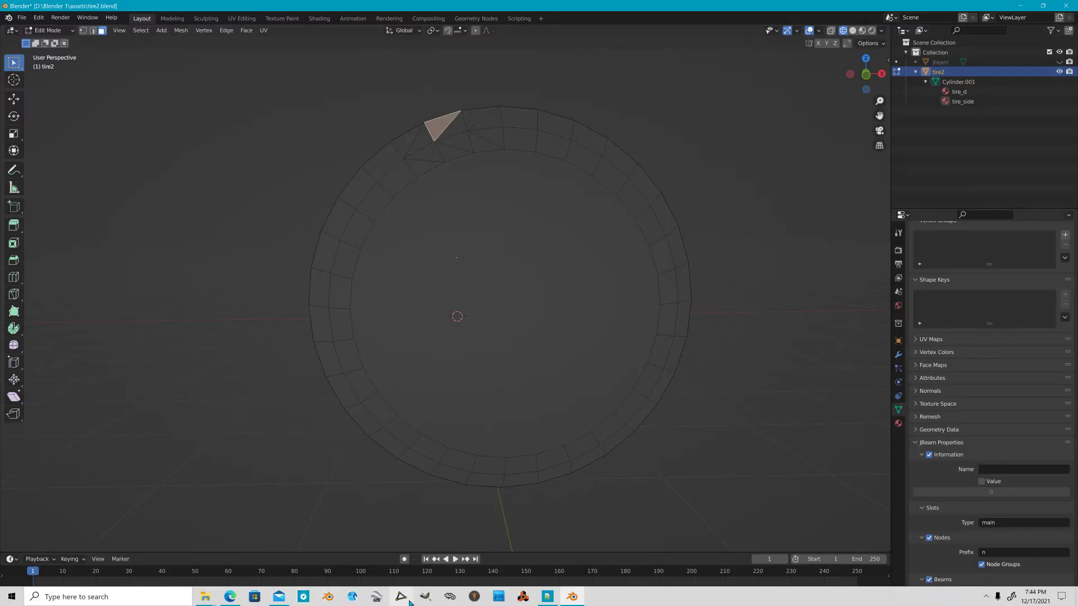
left_click(400, 597)
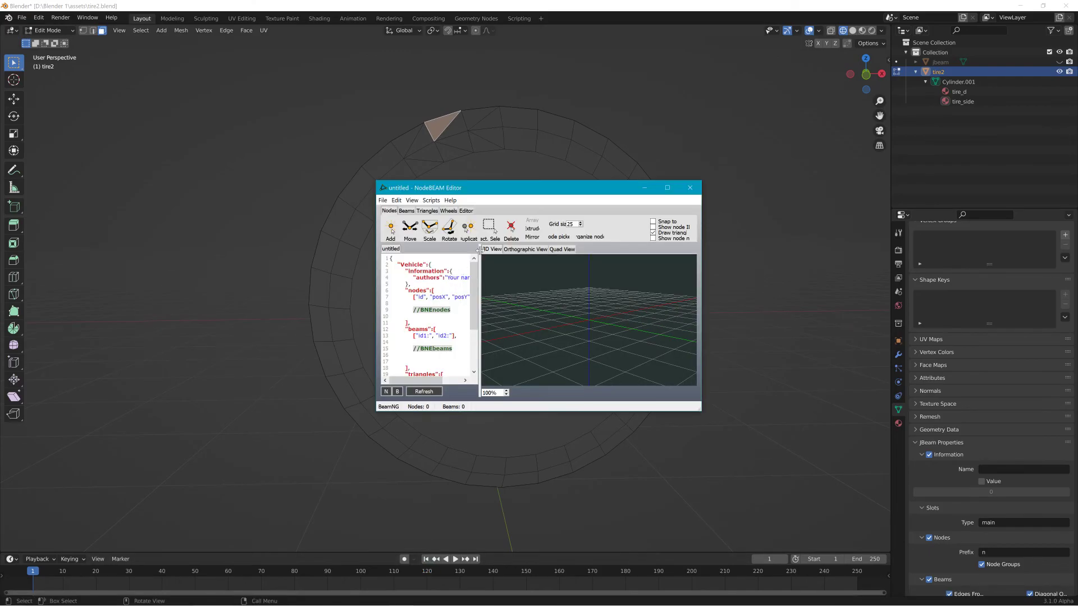
left_click(1017, 5)
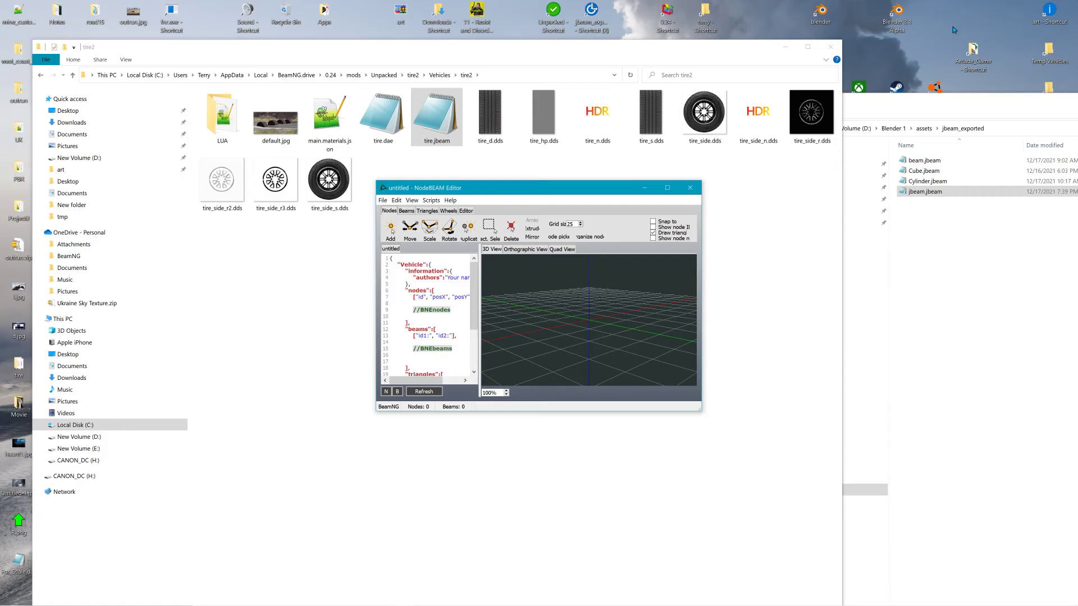
left_click(430, 117)
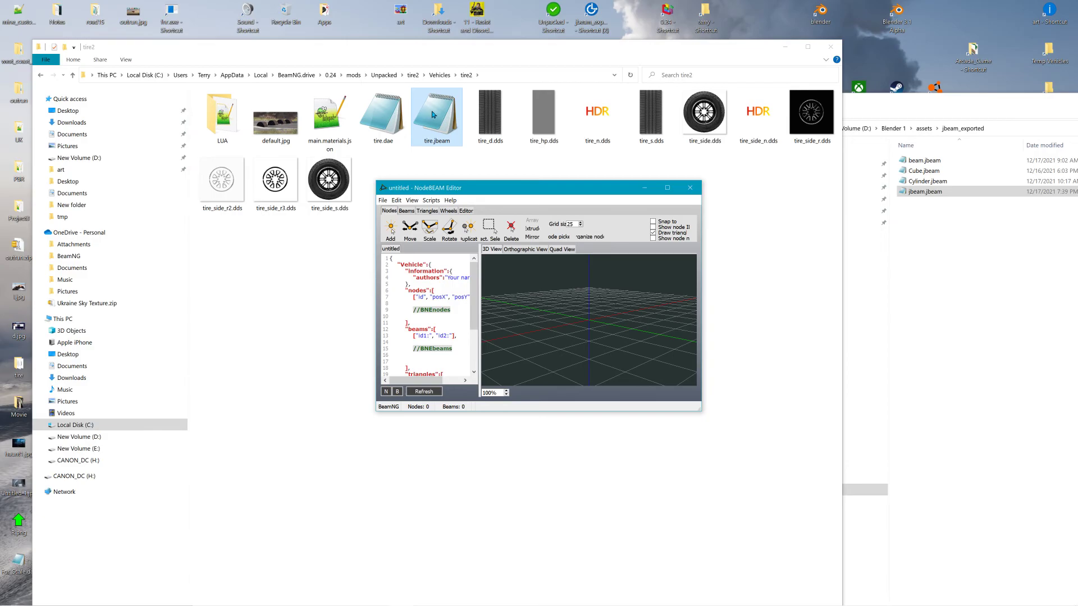
left_click_drag(433, 115, 612, 343)
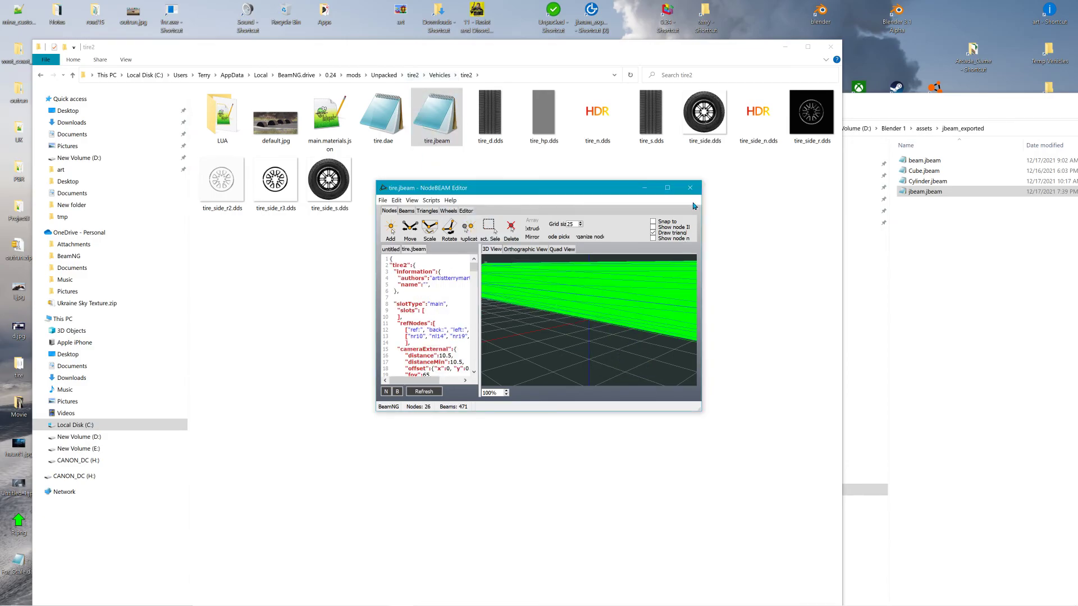
left_click(668, 187)
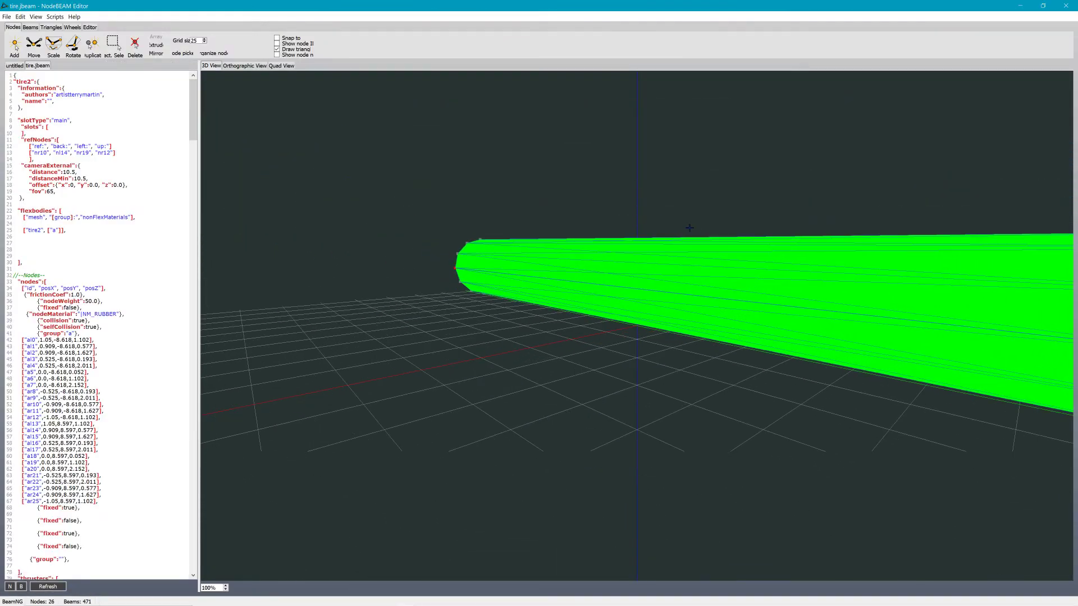
Show node names in the 3D view and examine the tire's end around its centre node, with triangles hidden and shown
scroll(687, 227, "down", 2)
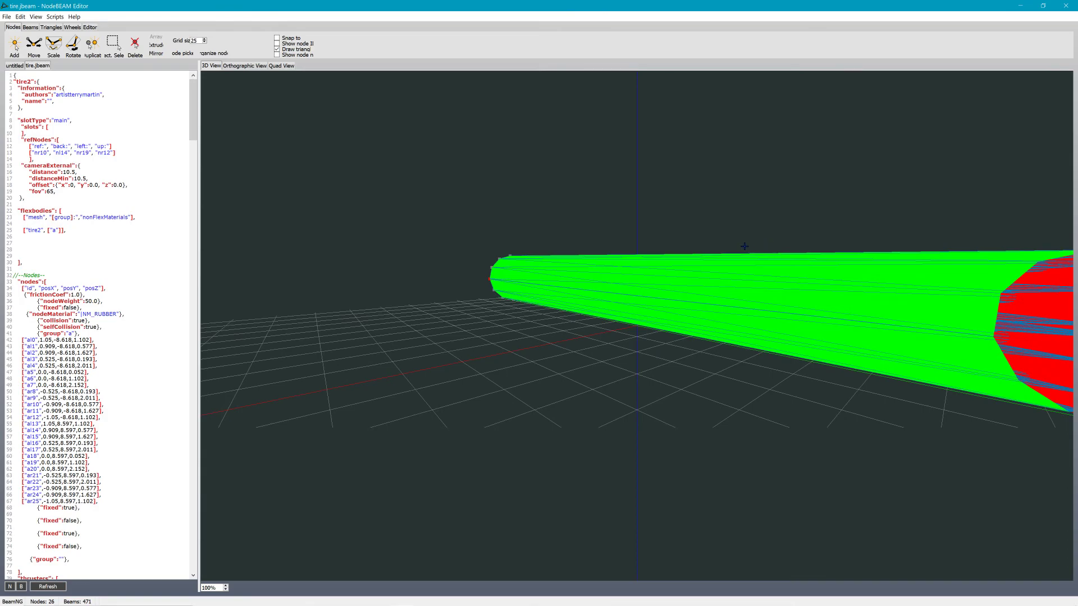
scroll(743, 246, "down", 3)
middle_click_drag(754, 241, 714, 259)
middle_click_drag(612, 300, 391, 217)
scroll(587, 306, "up", 5)
scroll(579, 299, "up", 3)
left_click(277, 55)
left_click(276, 49)
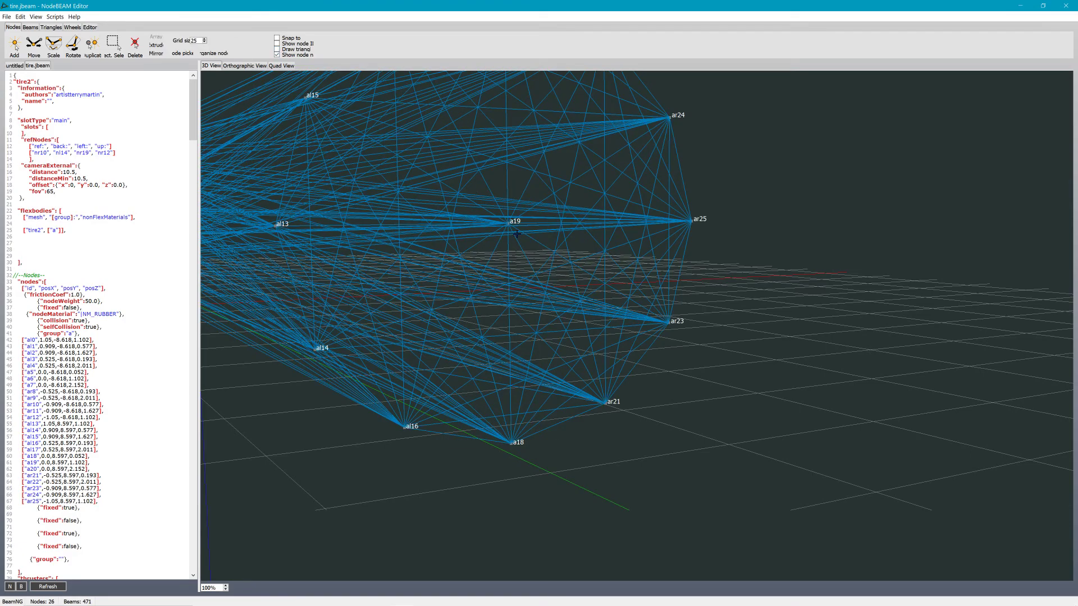
left_click(277, 50)
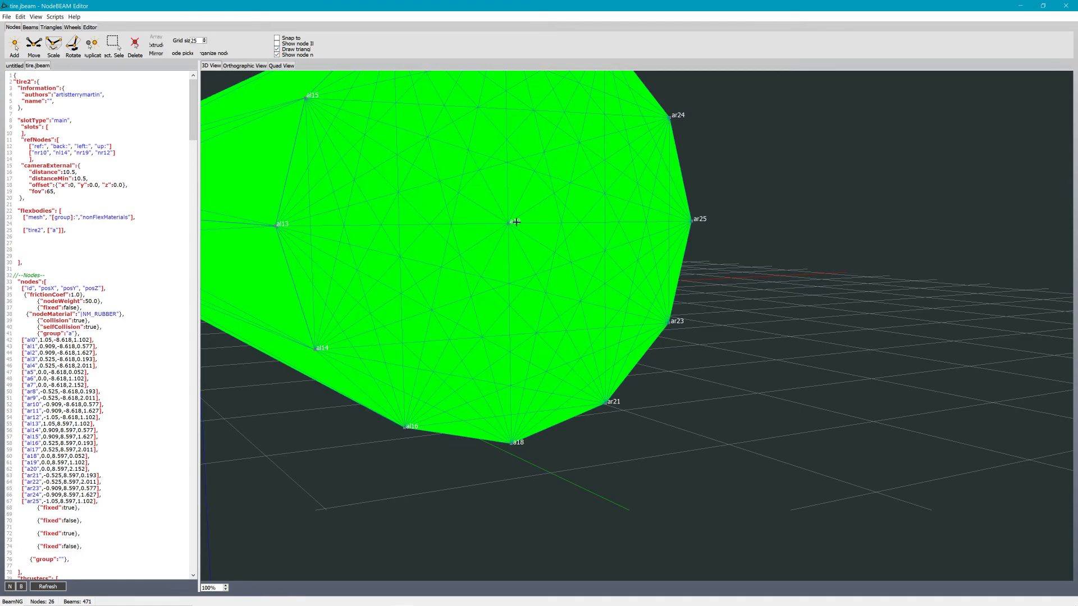
scroll(512, 212, "down", 1)
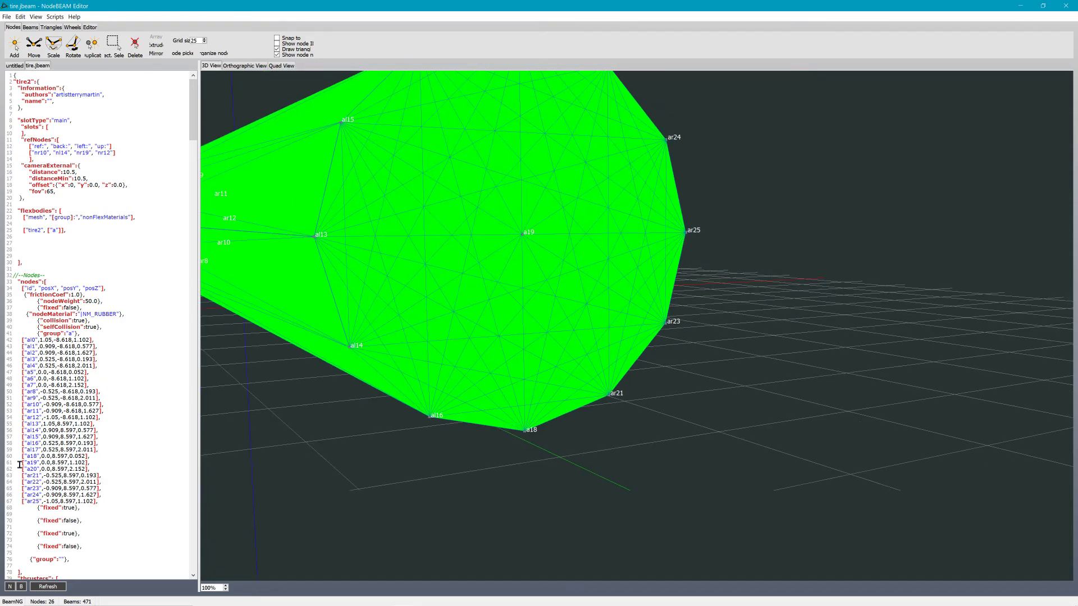
Enclose the a19 node row in tire.jbeam between a fixed:true row above it and a fixed:false row below it
left_click(100, 455)
key("Return")
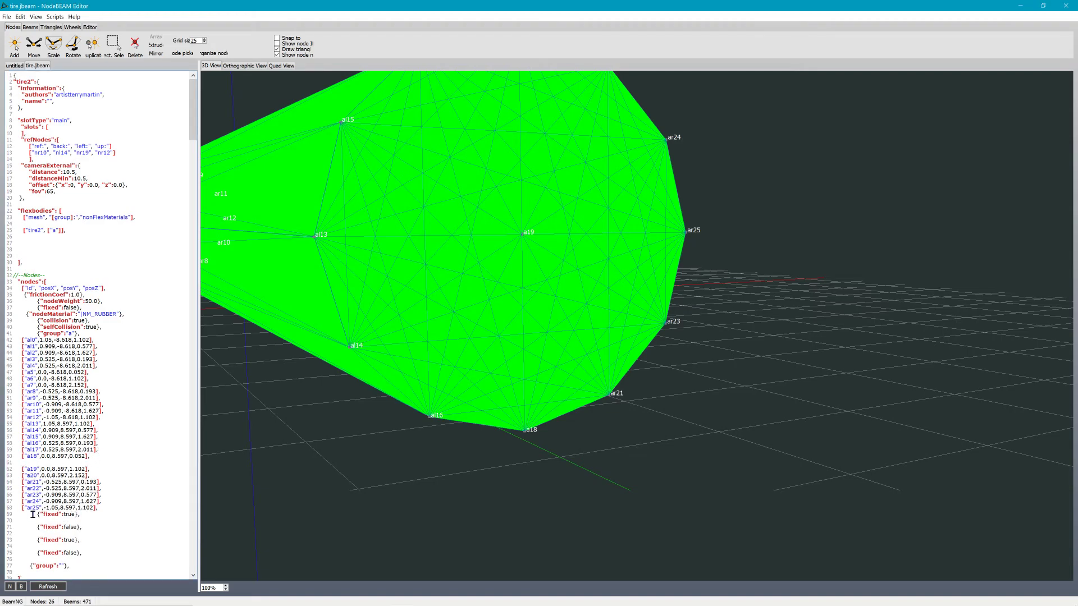
left_click_drag(33, 513, 85, 514)
left_click(16, 463)
key("ctrl+v")
key("Return")
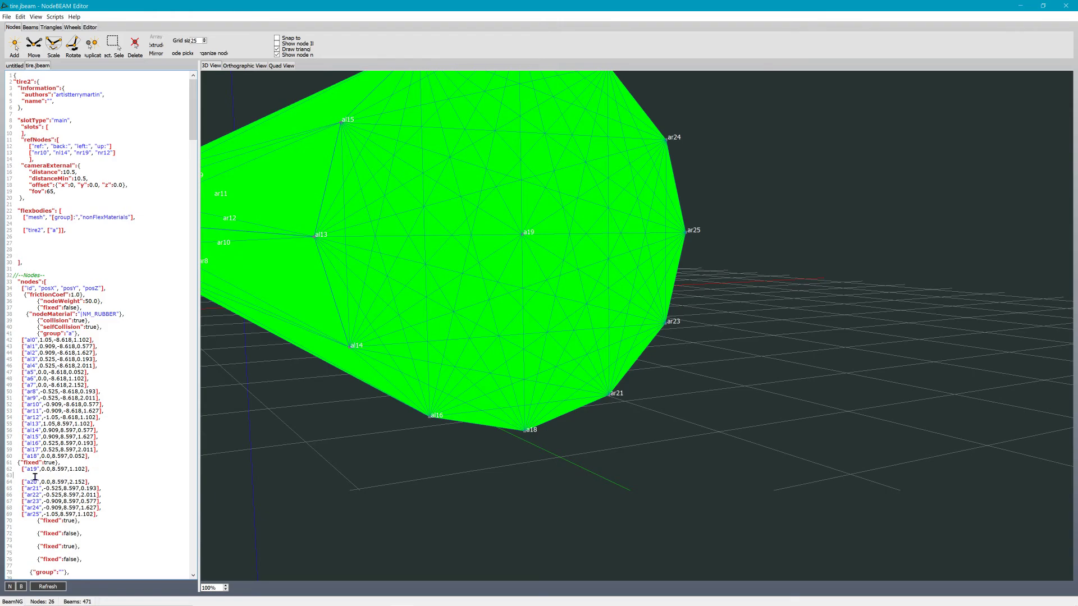
left_click_drag(37, 534, 93, 541)
key("ctrl+c")
left_click(16, 474)
key("ctrl+v")
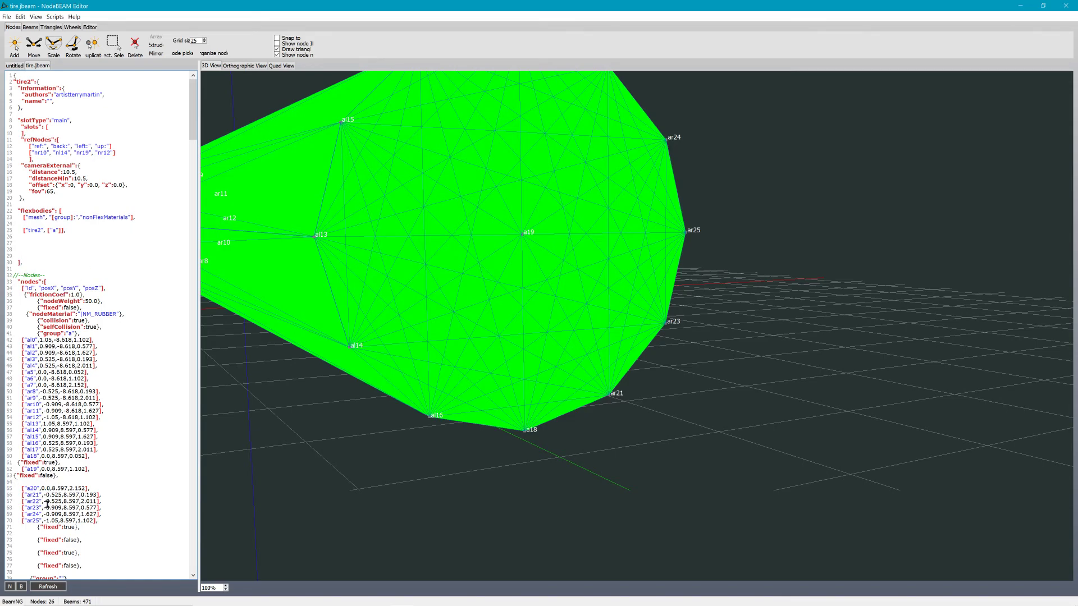
Set the opposite centre node a6 apart with new lines and insert a fixed:false row directly below it
scroll(104, 464, "down", 1)
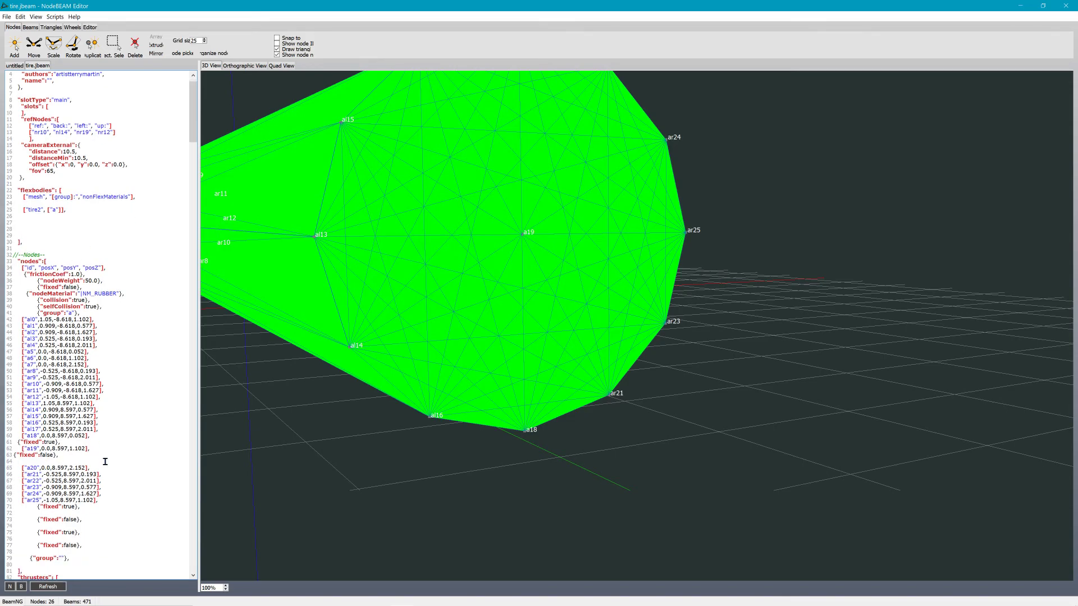
scroll(267, 348, "down", 2)
middle_click_drag(340, 359, 471, 243)
scroll(465, 339, "down", 3)
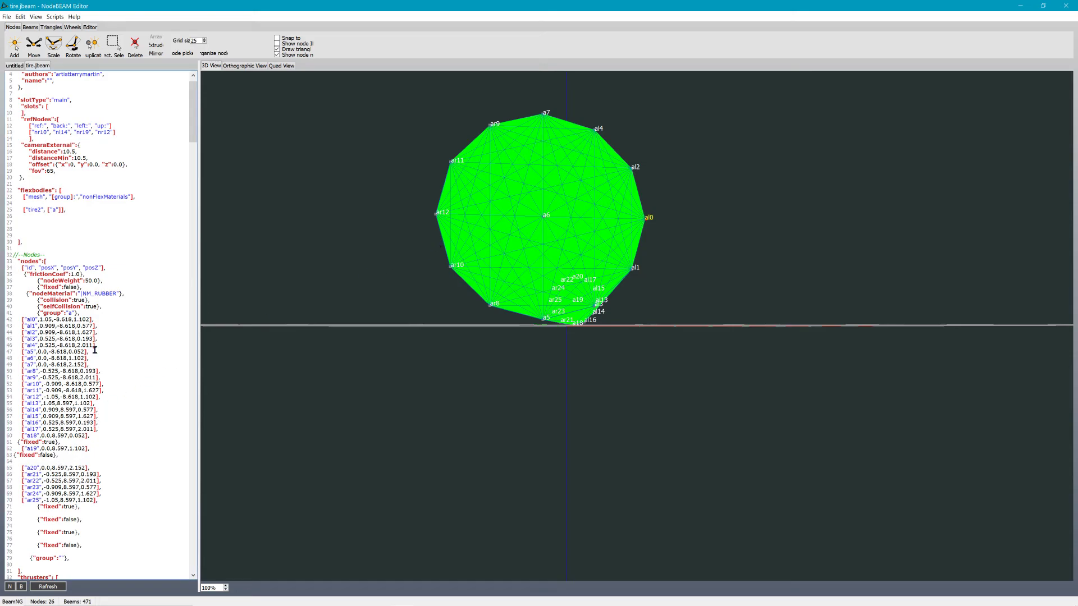
left_click(95, 350)
key("Return")
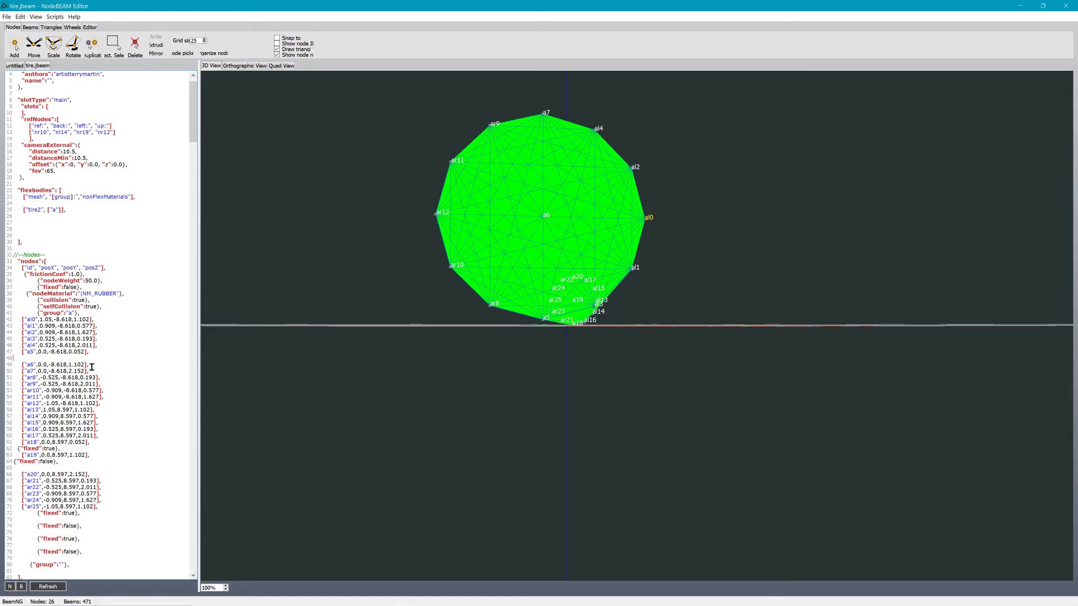
left_click(92, 365)
key("Return")
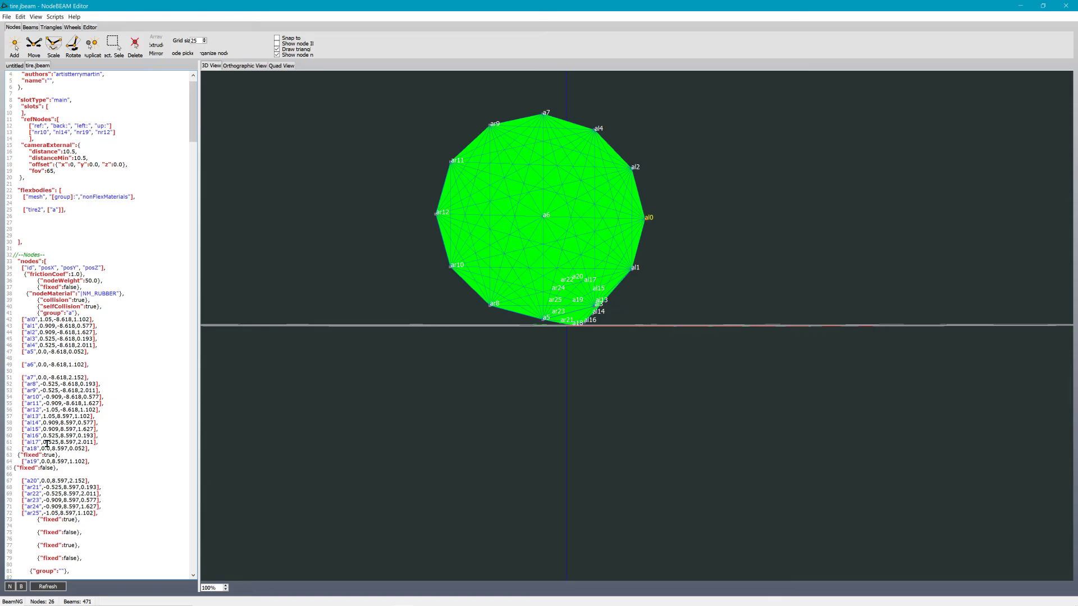
key("ctrl+v")
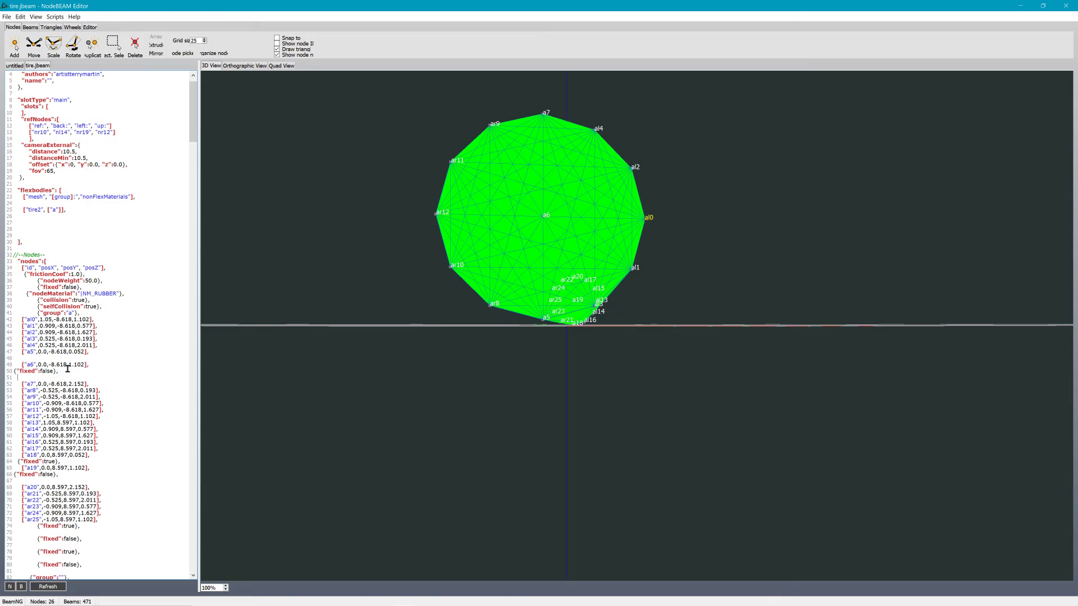
Copy the fixed:true row from above a19 and insert it directly above the a6 node row
left_click_drag(17, 461, 68, 460)
key("ctrl+c")
left_click(15, 359)
key("ctrl+v")
scroll(321, 350, "down", 3)
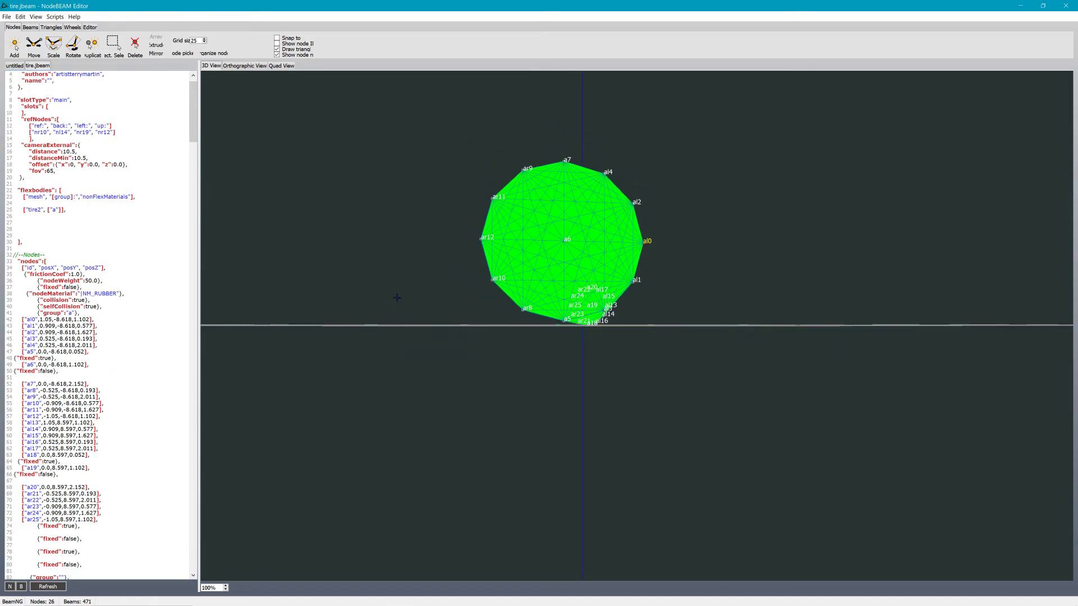
Replace the first two refNodes entries, setting ref to a5 and back to ar12
scroll(88, 153, "up", 1)
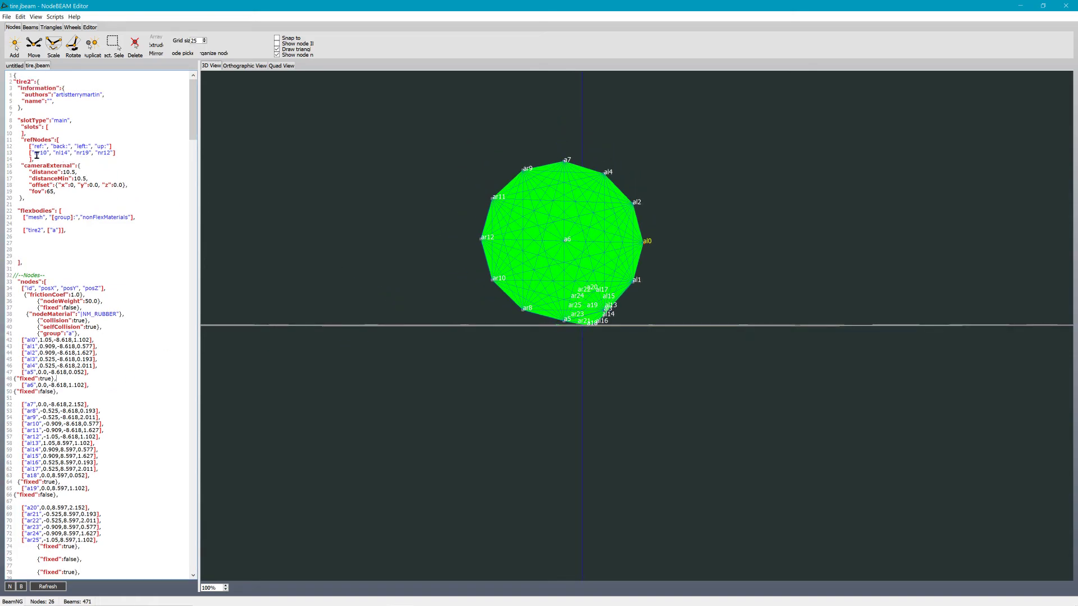
left_click_drag(30, 153, 107, 154)
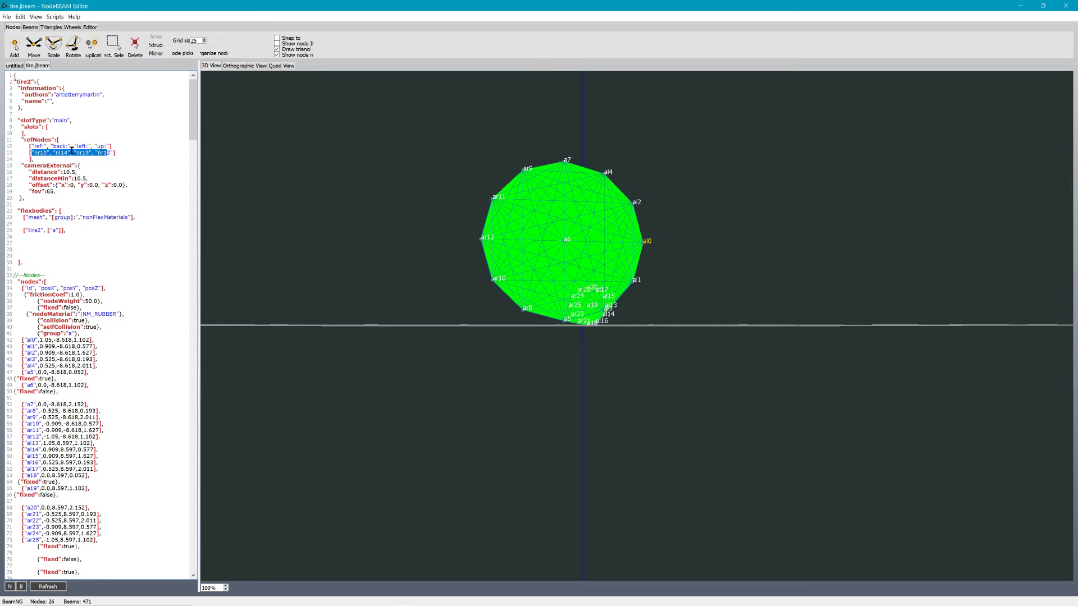
middle_click_drag(240, 226, 389, 243)
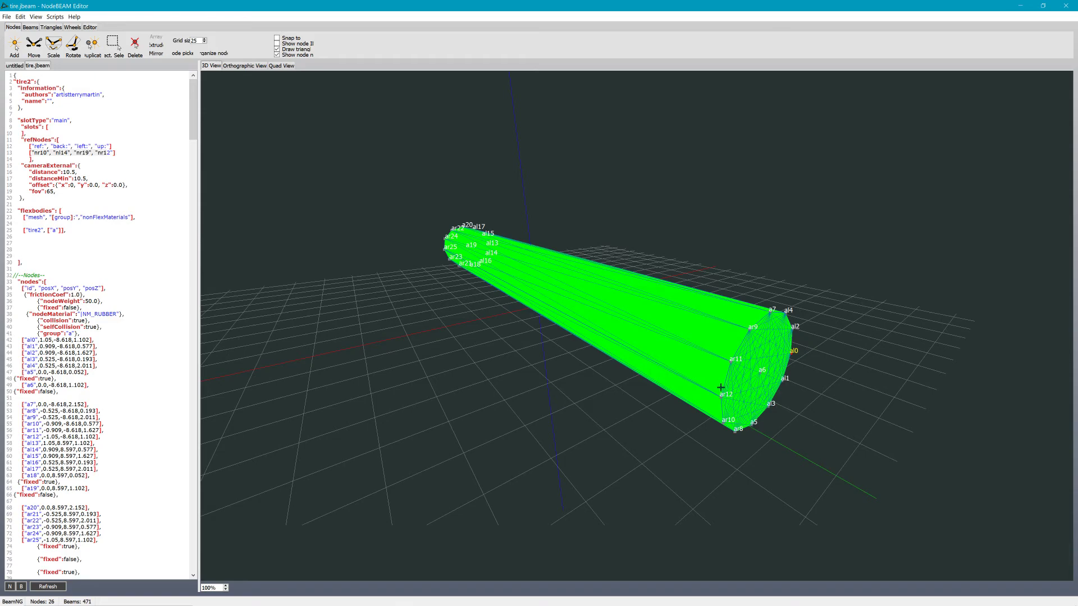
middle_click_drag(721, 387, 492, 314)
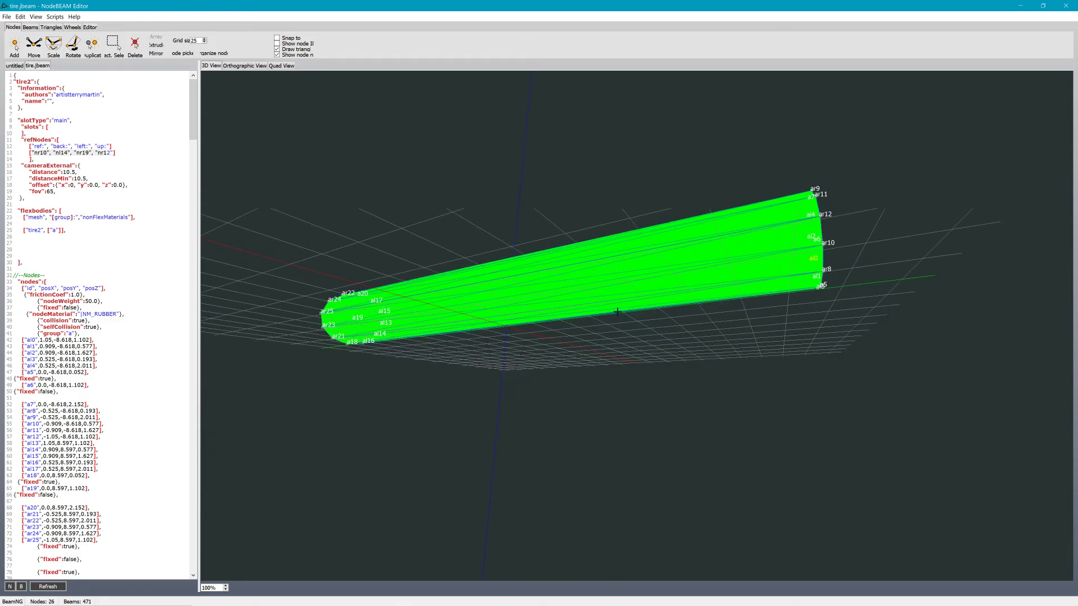
middle_click_drag(616, 311, 655, 285)
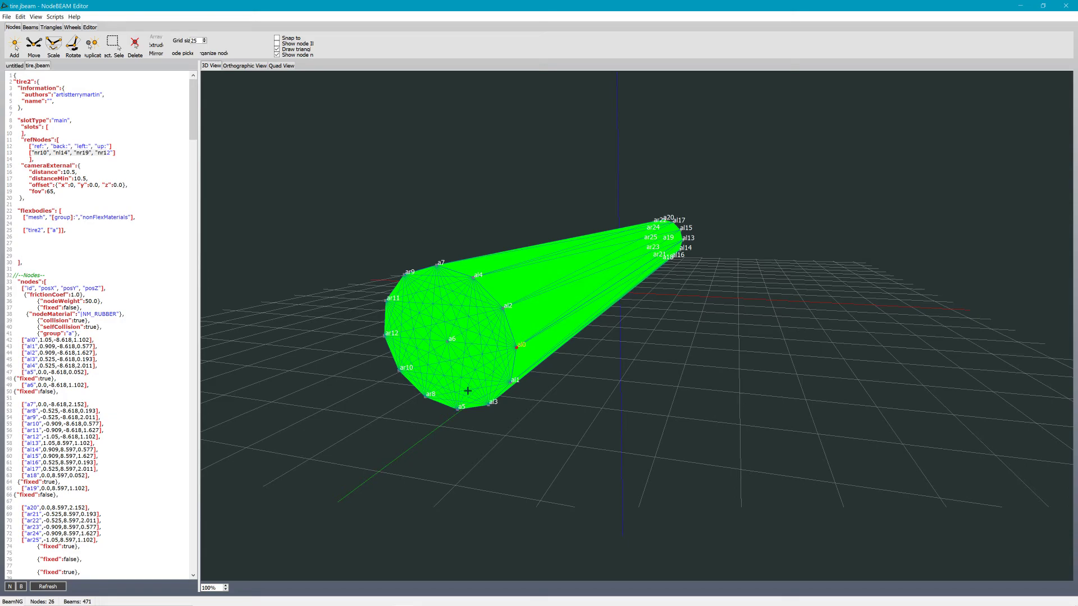
middle_click_drag(458, 386, 465, 385)
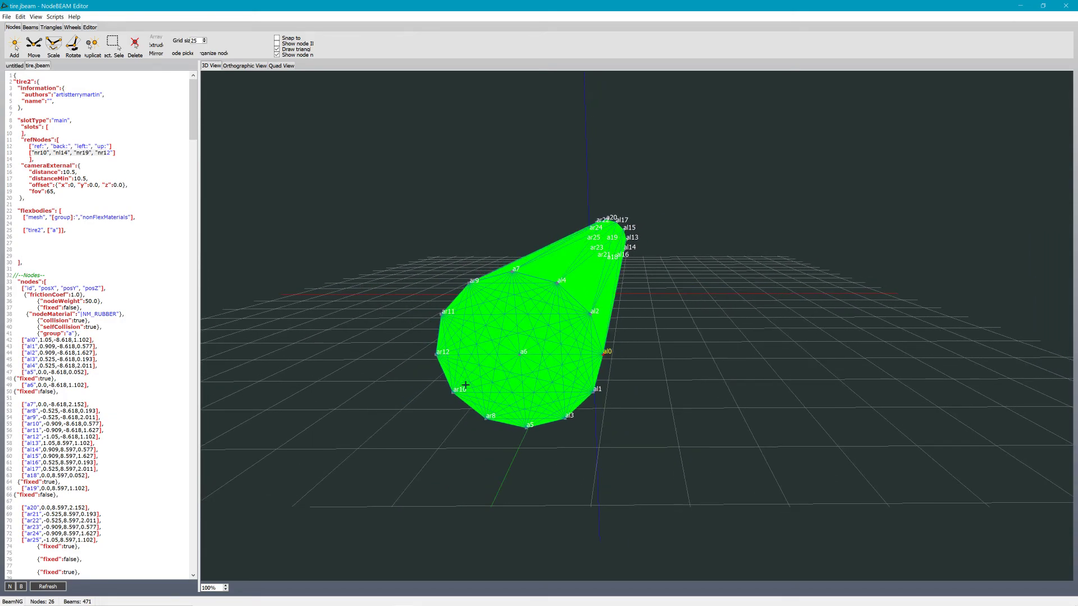
left_click(42, 152)
left_click_drag(47, 152, 33, 152)
left_click(48, 153)
mouse_move(47, 153)
left_mouse_down()
mouse_move(35, 159)
mouse_move(47, 152)
left_mouse_up()
type("a5")
double_click(51, 152)
type("ar12")
Set the left reference node to a18 and the up reference node to a7, and save the JBEAM file
middle_click_drag(572, 326, 572, 318)
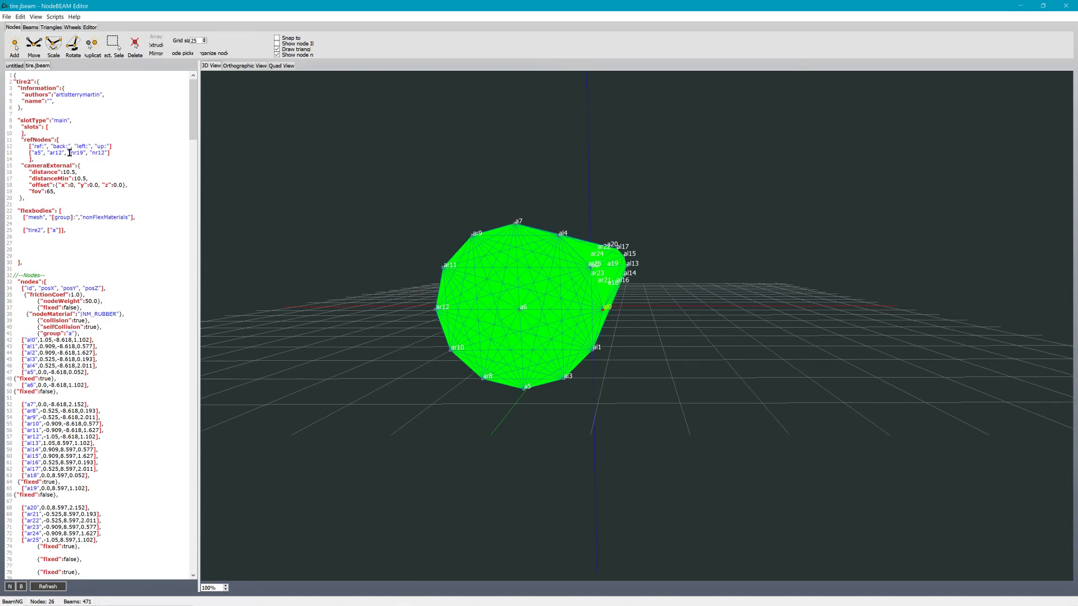
left_click_drag(72, 153, 77, 153)
type("a")
key("BackSpace")
type("8")
left_click_drag(89, 154, 103, 156)
type("a7")
left_click(8, 18)
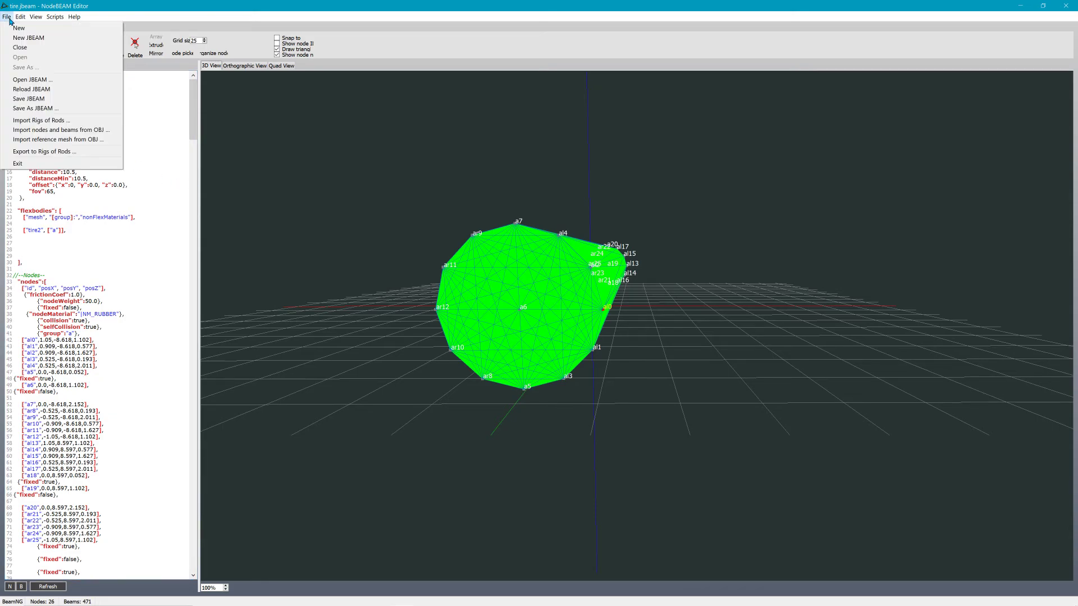
left_click(32, 99)
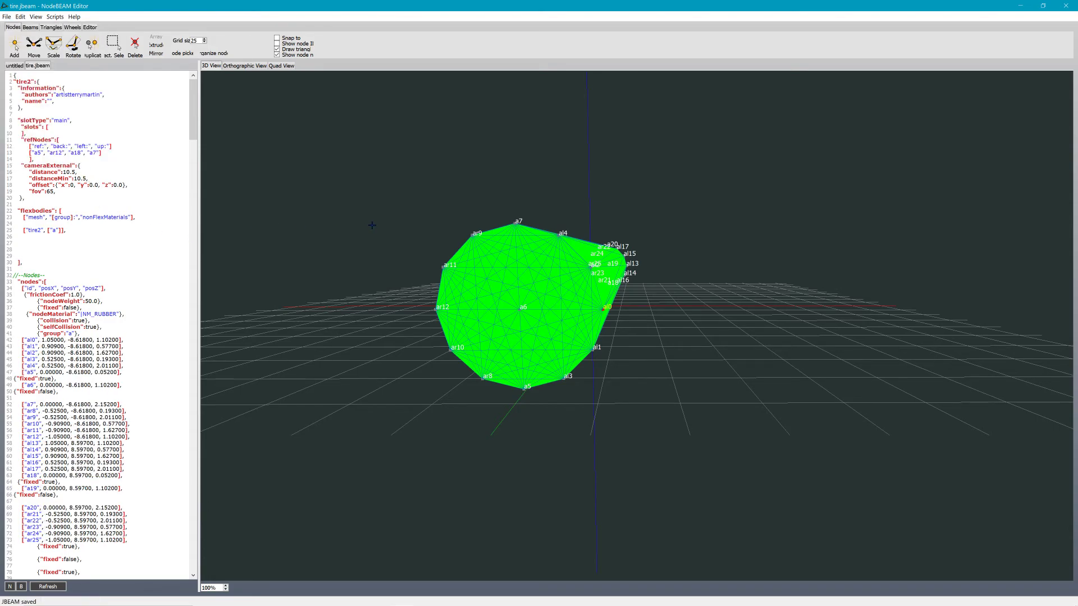
Copy a beam row into the thrusters section under custom_thruster and change its node pair to al4 and al2
left_click_drag(193, 125, 203, 174)
left_click(62, 196)
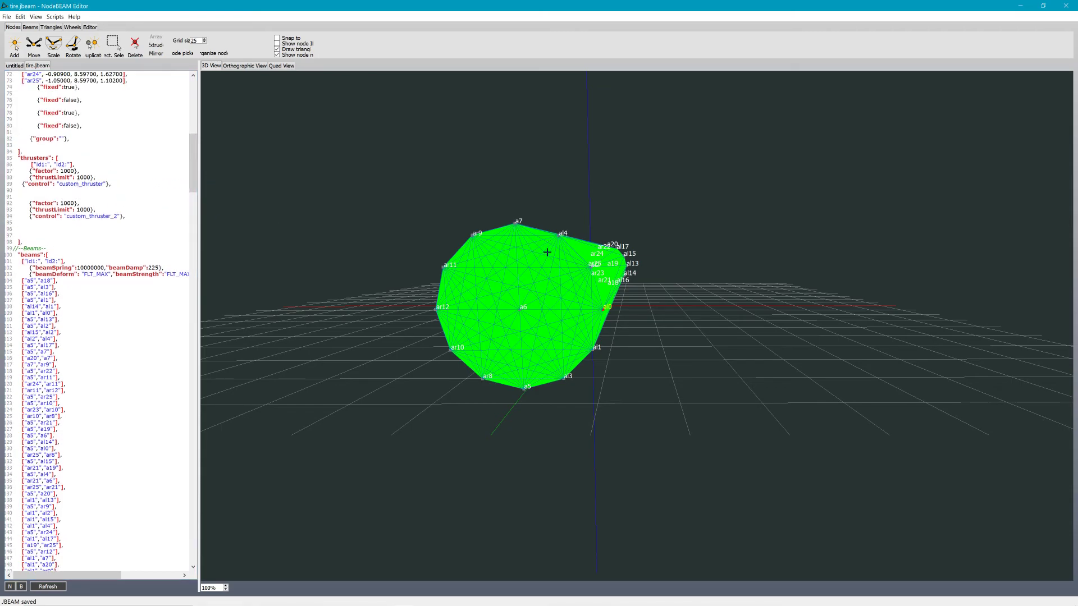
middle_click_drag(548, 251, 539, 253)
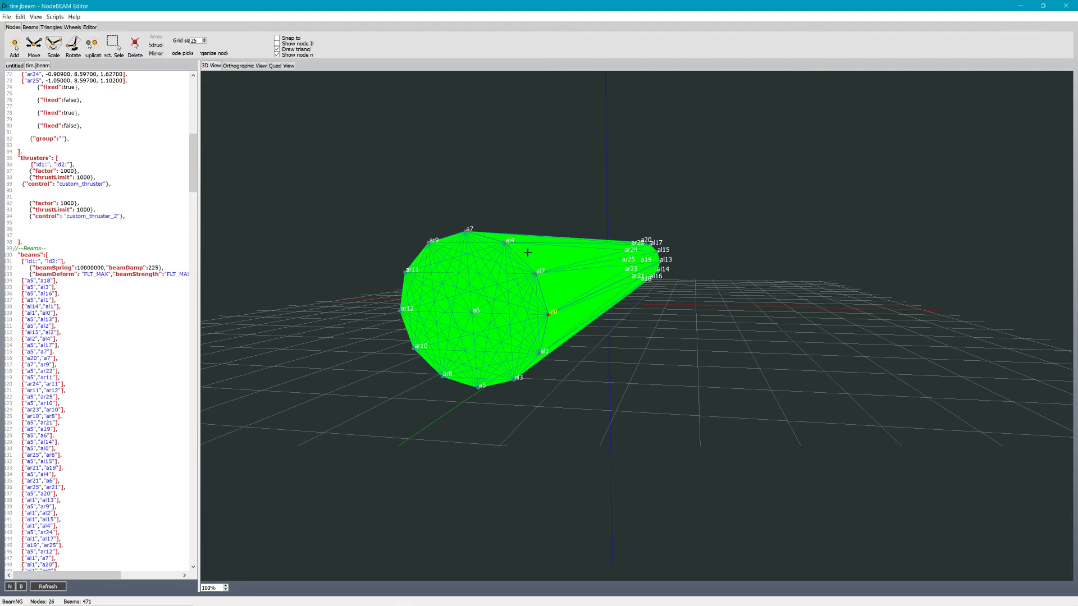
scroll(528, 255, "up", 2)
scroll(530, 254, "up", 8)
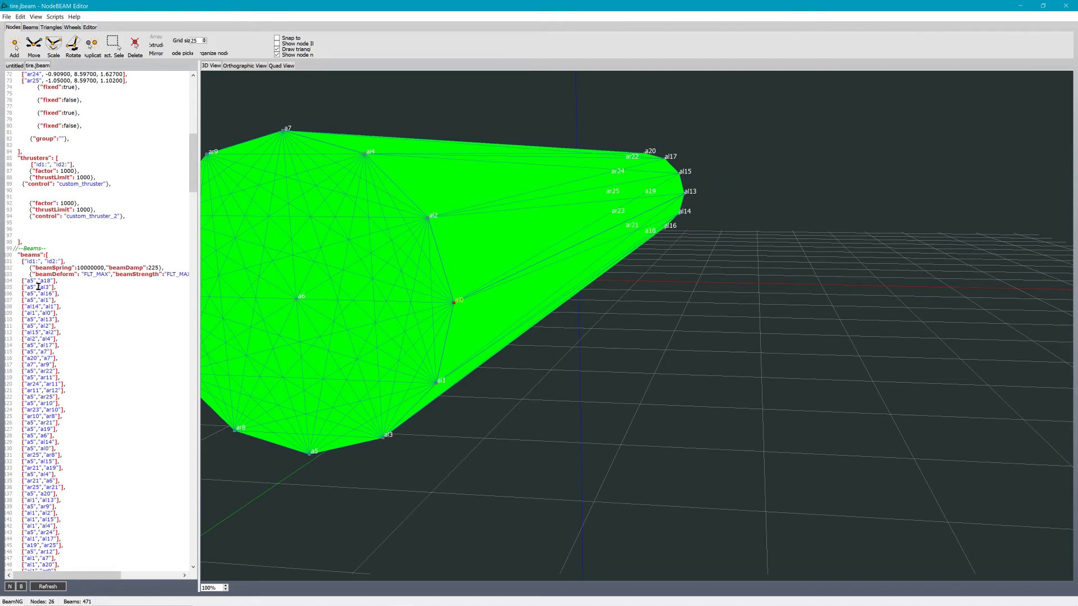
left_click_drag(17, 281, 62, 280)
left_click(34, 191)
key("ctrl+v")
double_click(26, 191)
type("al4")
left_click_drag(40, 191, 47, 191)
type("l2")
Duplicate the al4–al2 thruster row below itself and change the copy's nodes to al17 and al15
left_click_drag(63, 190, 13, 191)
key("ctrl+c")
left_click(18, 196)
key("ctrl+v")
left_click_drag(27, 196, 31, 196)
type("17")
middle_click_drag(221, 240, 221, 224)
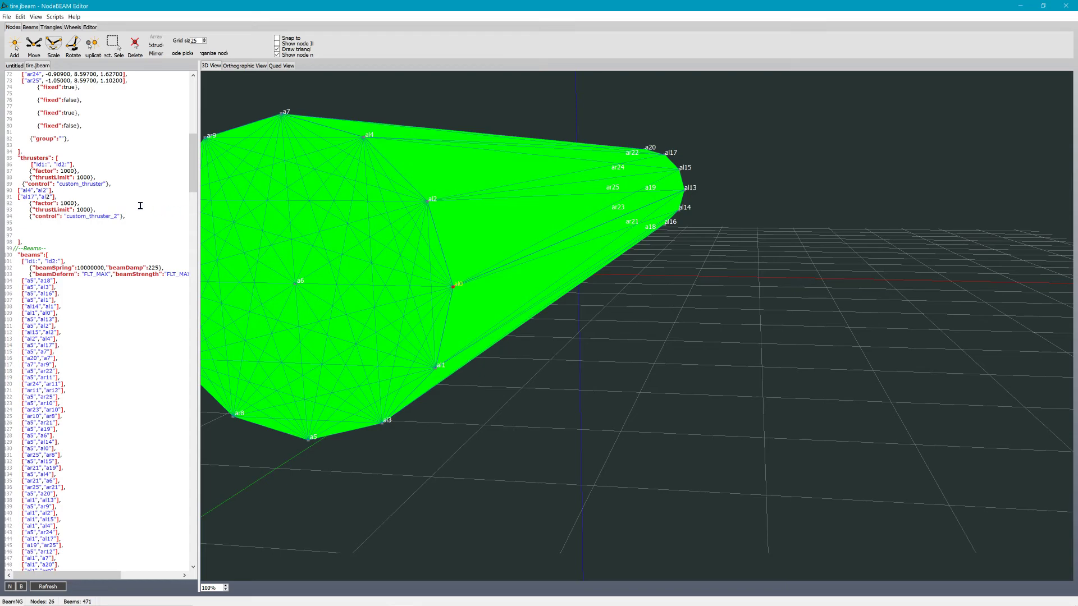
type("1")
key("Delete")
type("5")
Copy both thruster node pairs under custom_thruster_2 with their node order reversed, and save the JBEAM file
left_click_drag(67, 196, 8, 192)
left_click(21, 222)
key("ctrl+v")
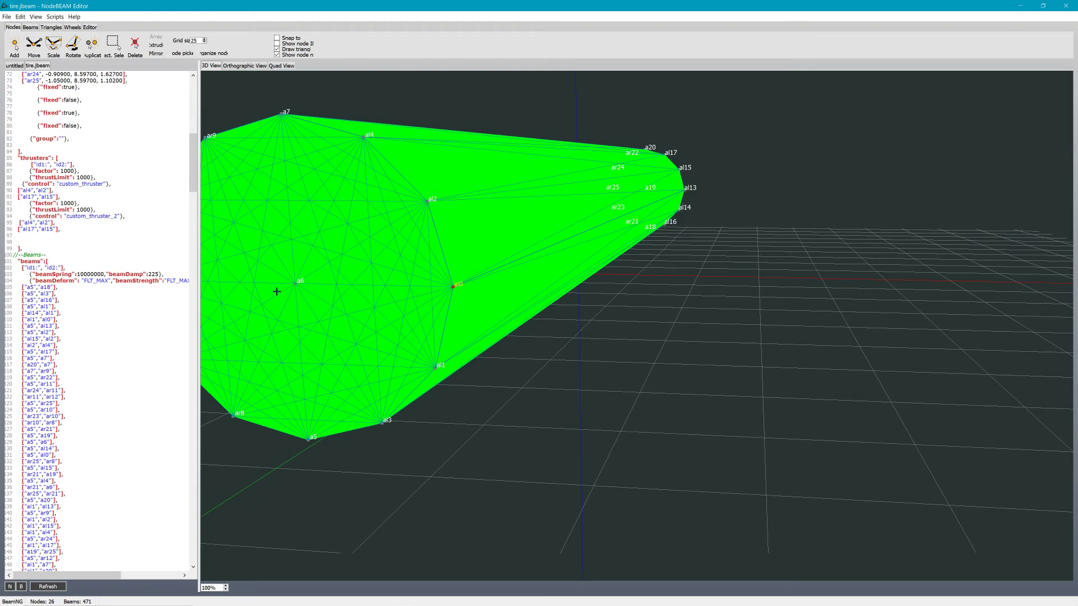
scroll(276, 291, "down", 1)
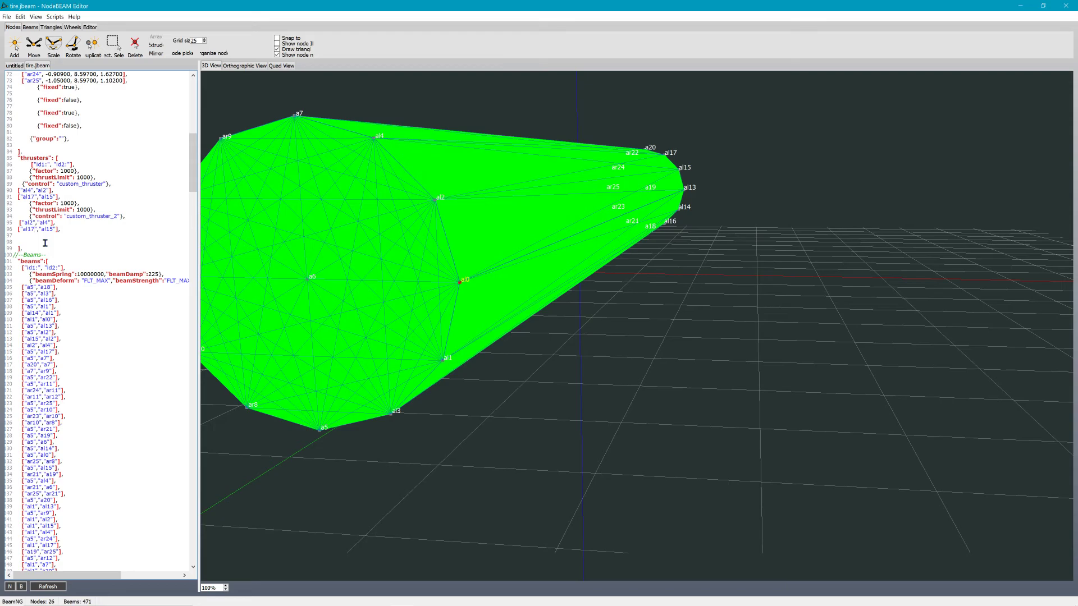
key("BackSpace")
type("5\",")
left_click(7, 17)
left_click(25, 92)
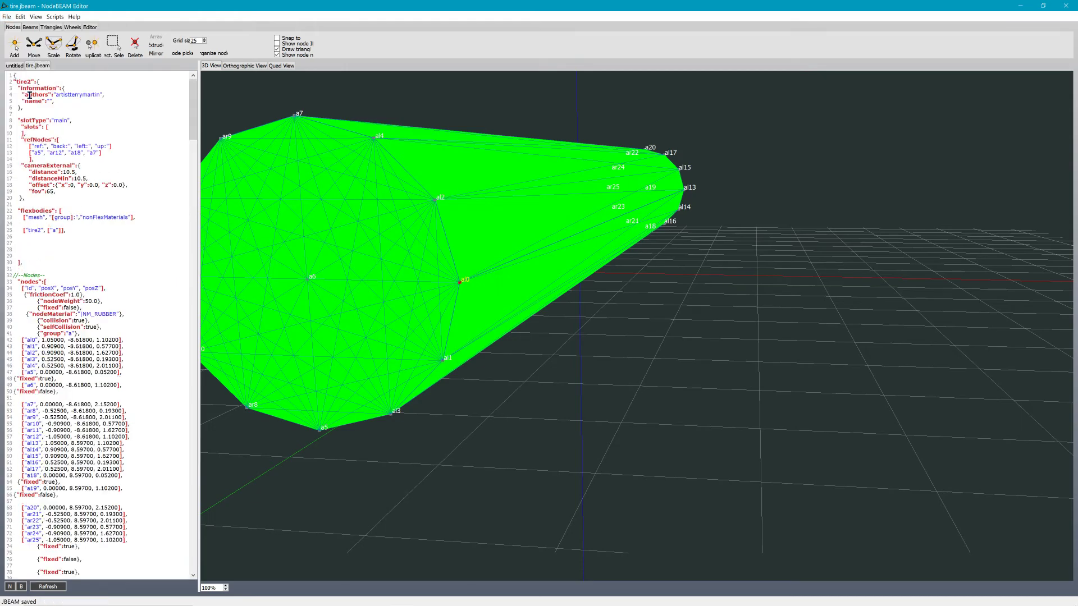
Close NodeBEAM Editor and the tire2 folder window, and move the jbeam_exported window aside
scroll(558, 108, "down", 3)
middle_click_drag(558, 108, 331, 137)
left_click(1065, 5)
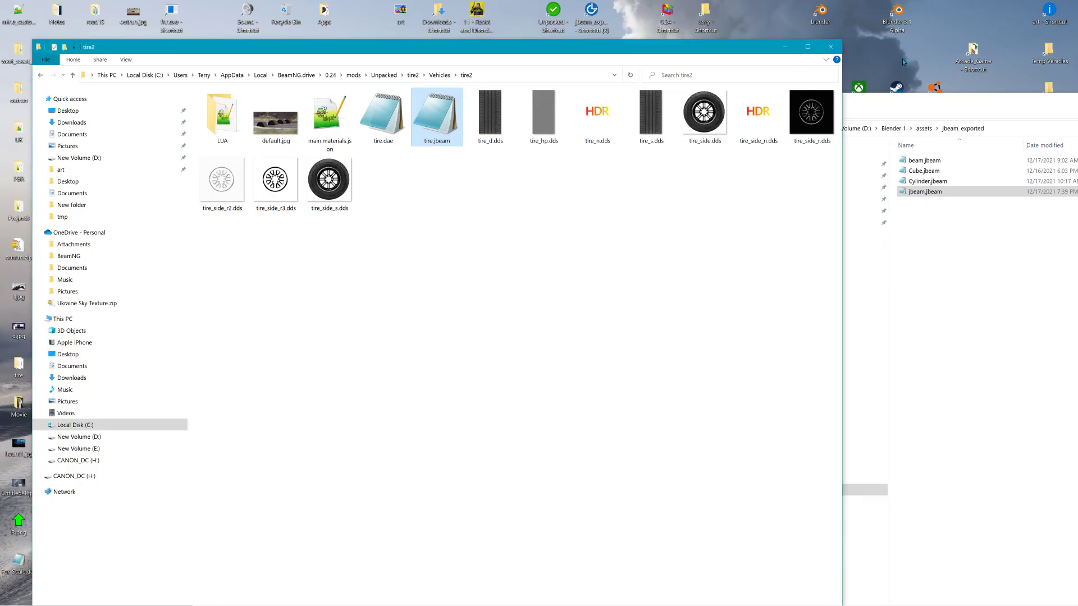
left_click(831, 47)
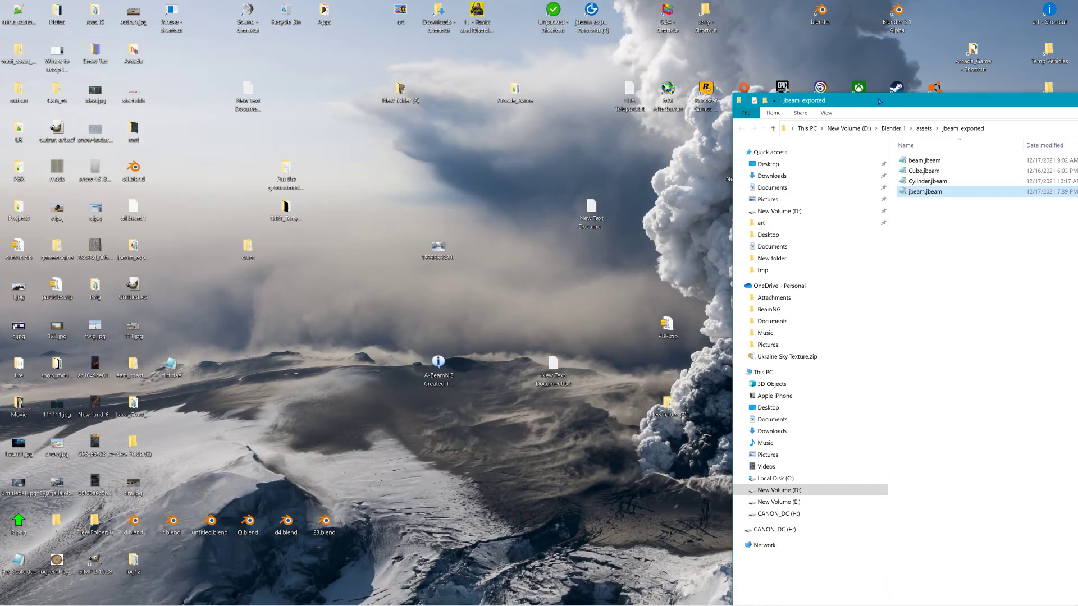
left_click_drag(517, 108, 157, 122)
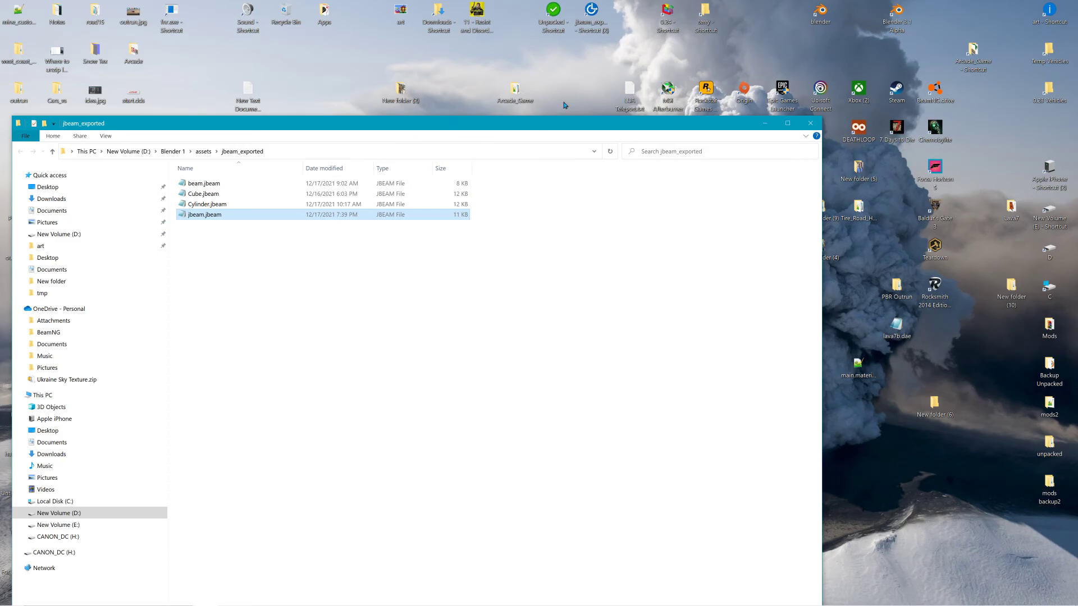
Open the BeamNG 0.24 user folder and browse through mods, Unpacked, tire2 and Vehicles to the inner tire2 folder
double_click(672, 18)
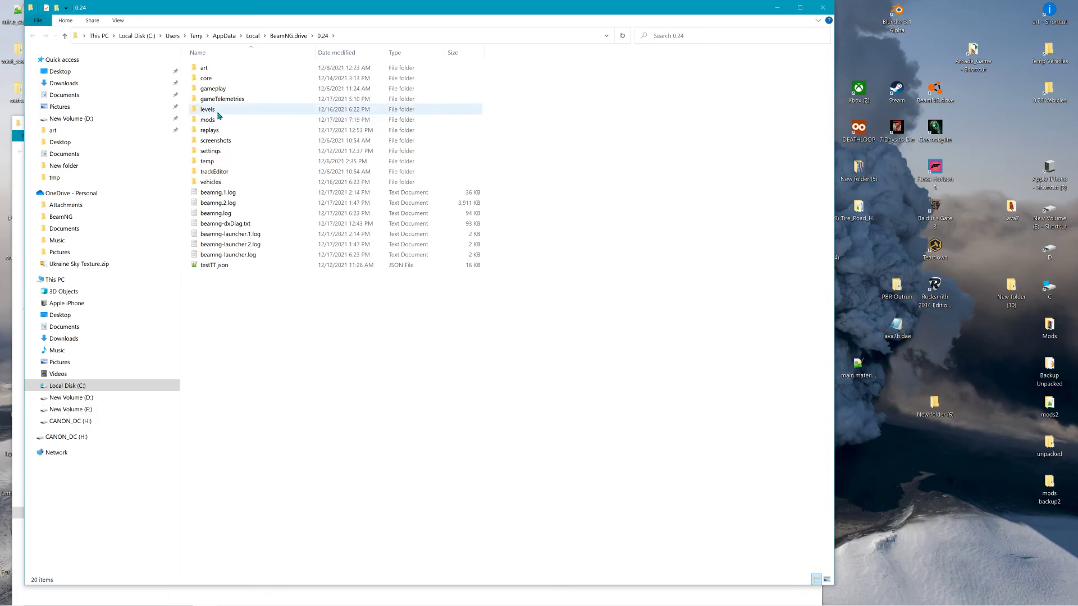
double_click(216, 120)
left_click(222, 70)
double_click(222, 71)
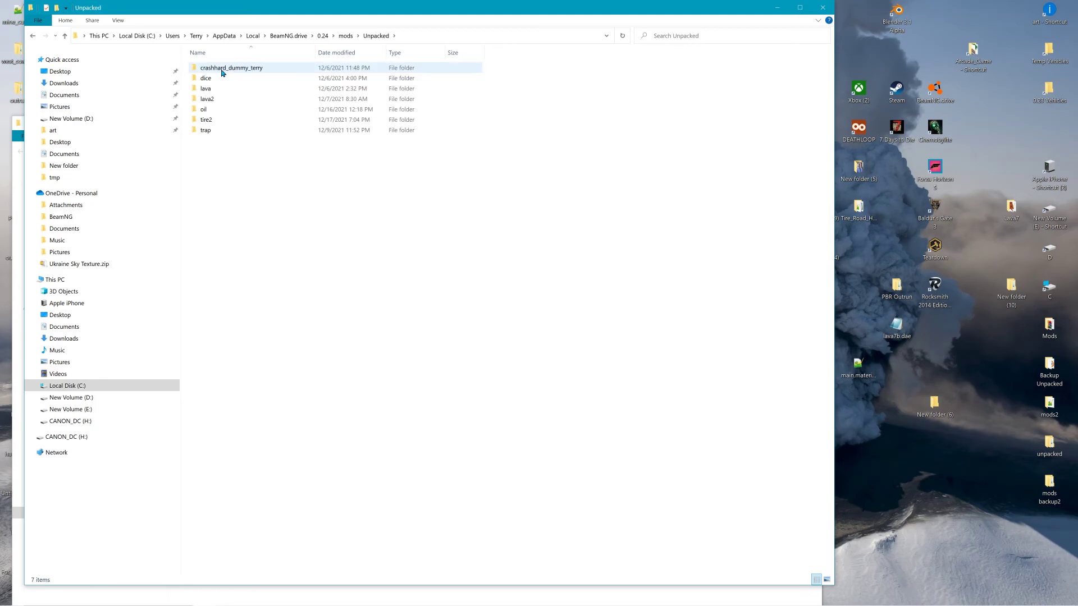
double_click(206, 127)
double_click(214, 80)
double_click(216, 68)
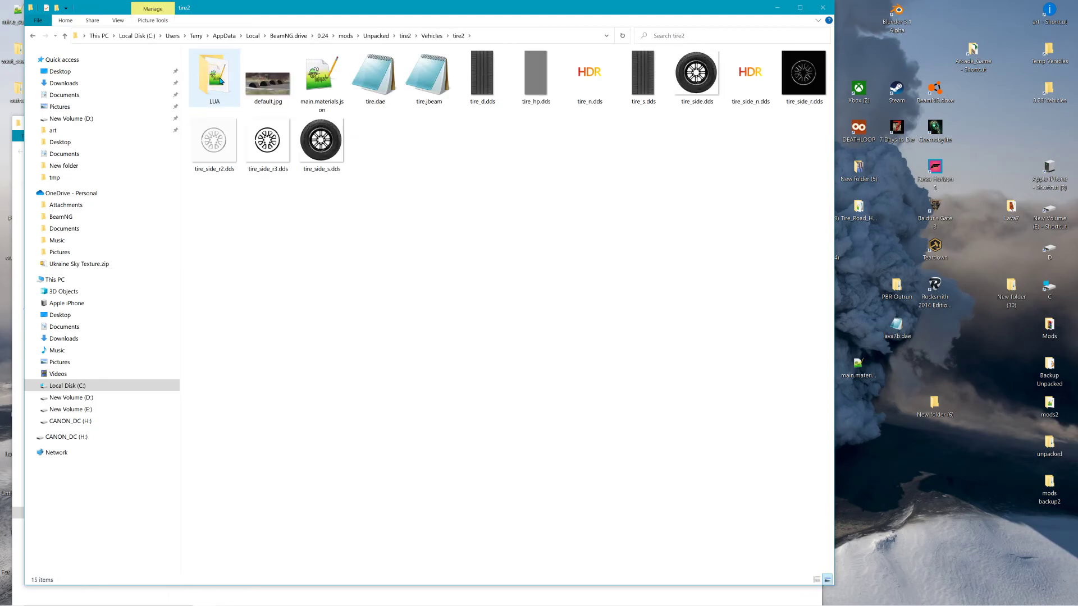
left_click(427, 89)
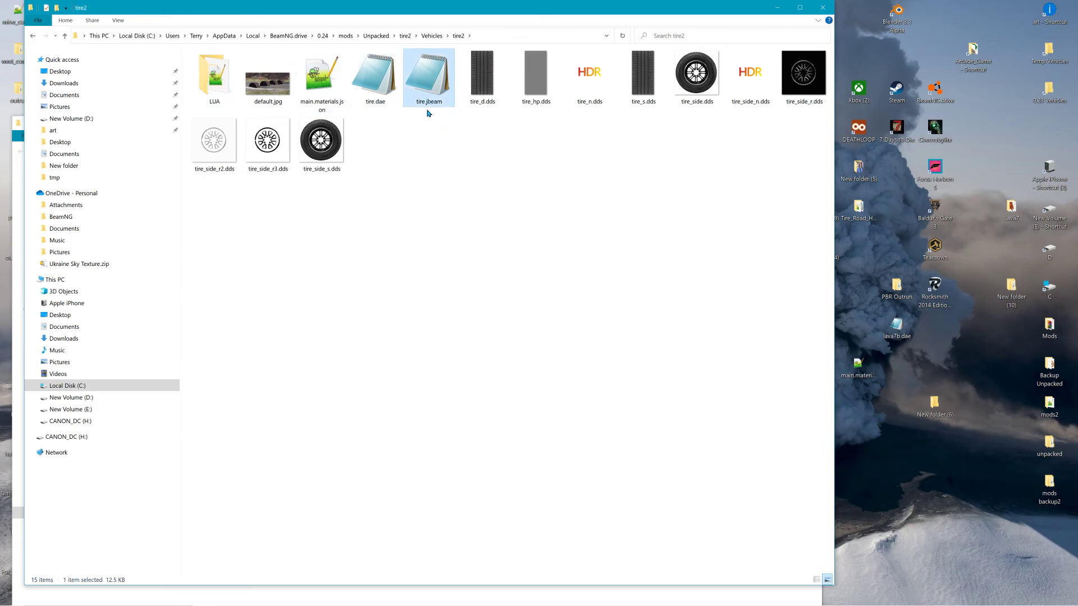
right_click(425, 106)
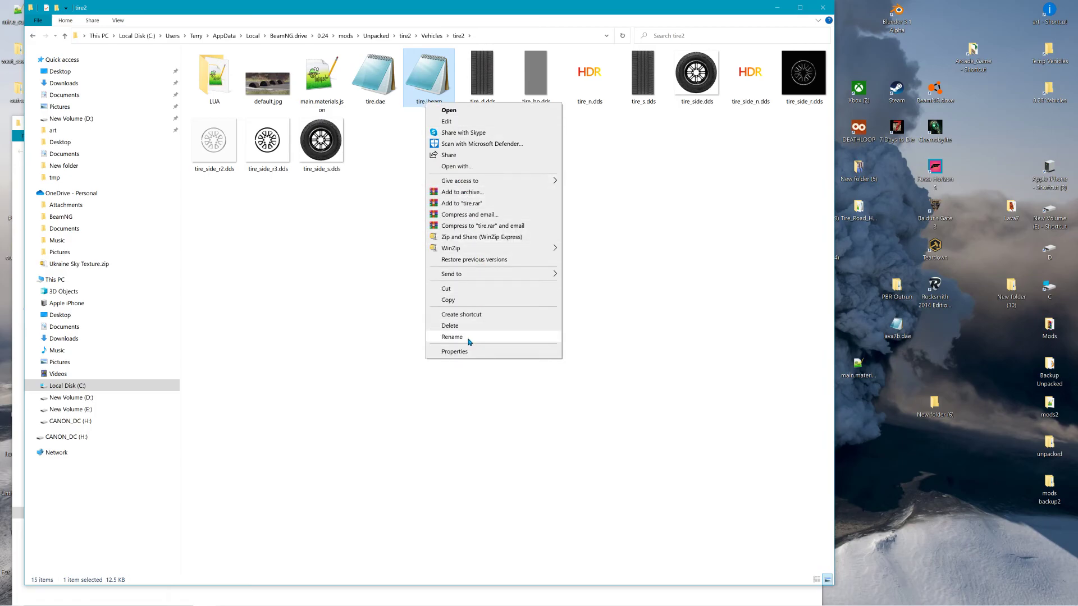
left_click(392, 276)
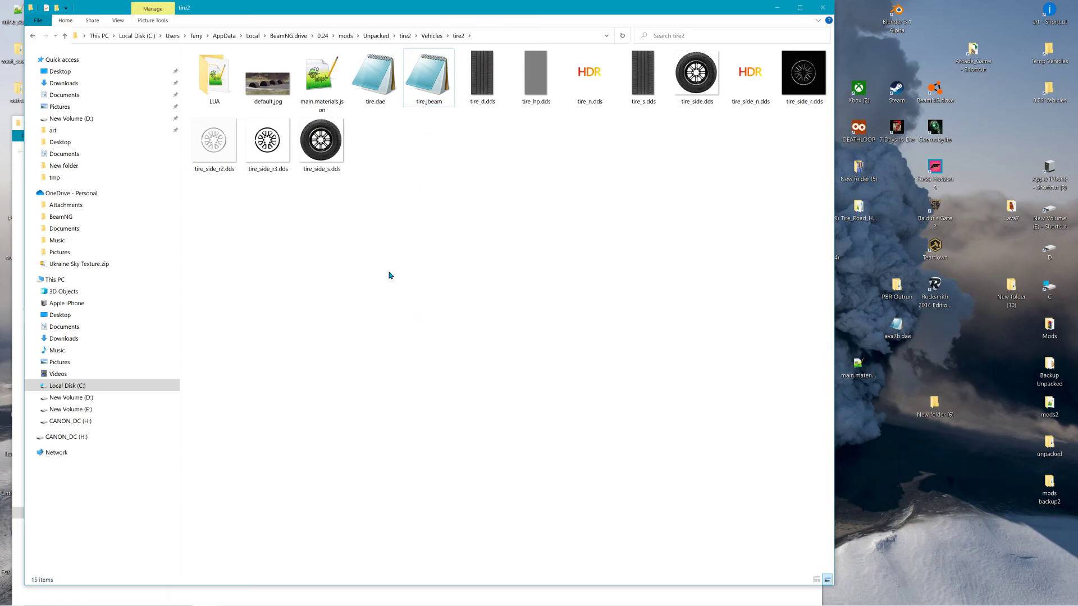
Open the LUA folder inside the tire2 vehicle folder
double_click(214, 78)
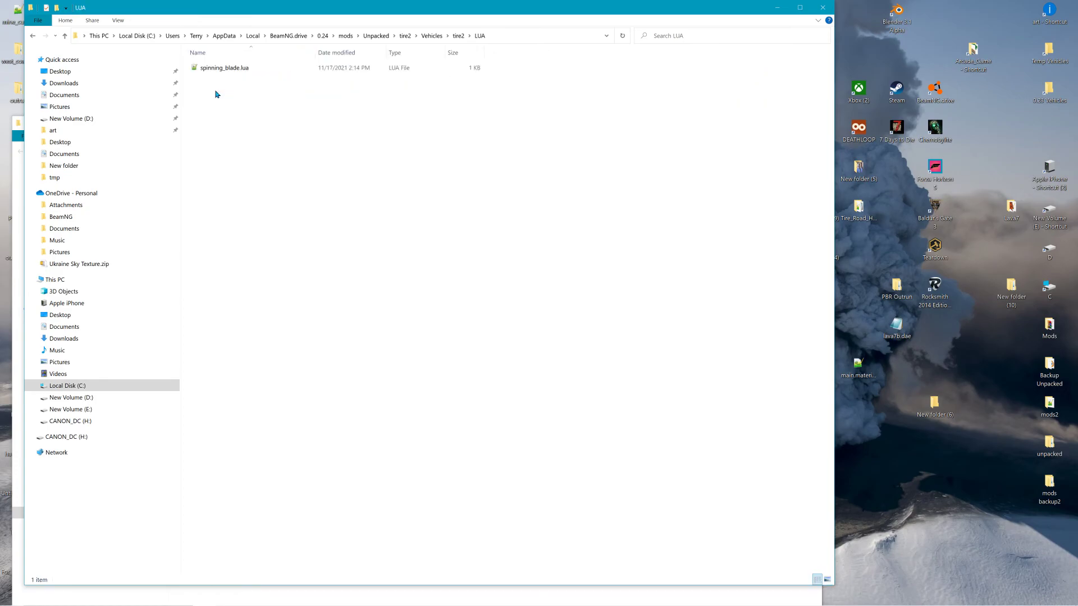
Open spinning_blade.lua, reload the modified tire.jbeam, review the script from end to start, and close the editor
double_click(220, 69)
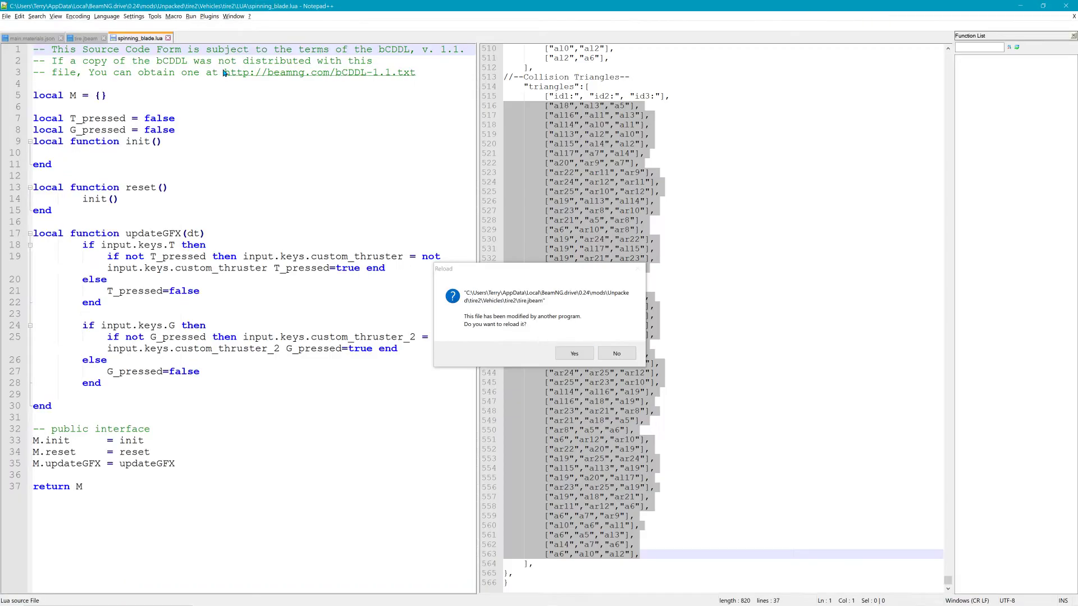
left_click(575, 354)
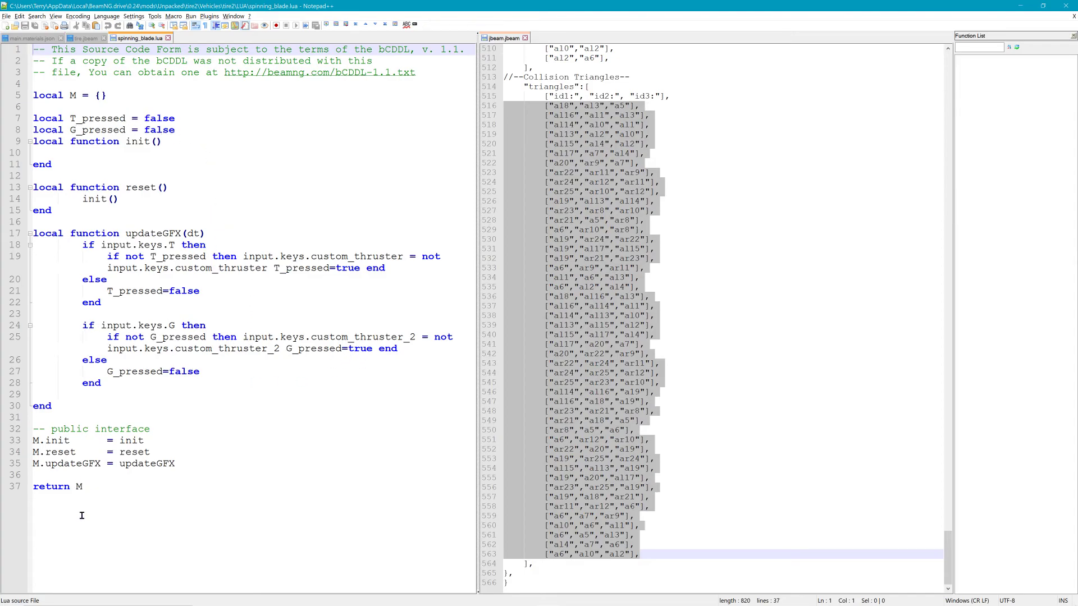
left_click_drag(84, 487, 2, 47)
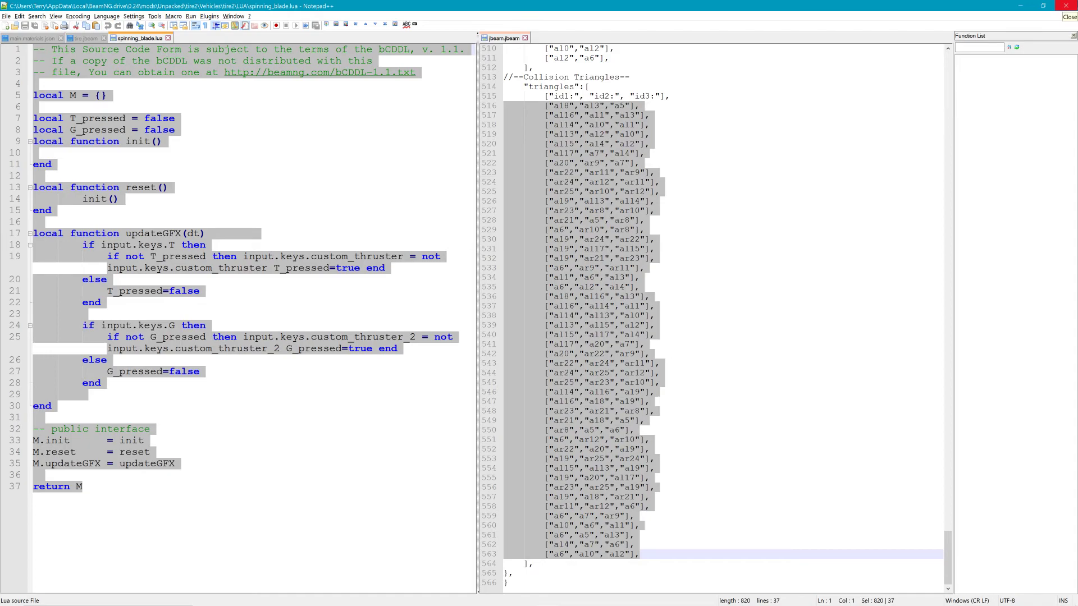
left_click(1065, 6)
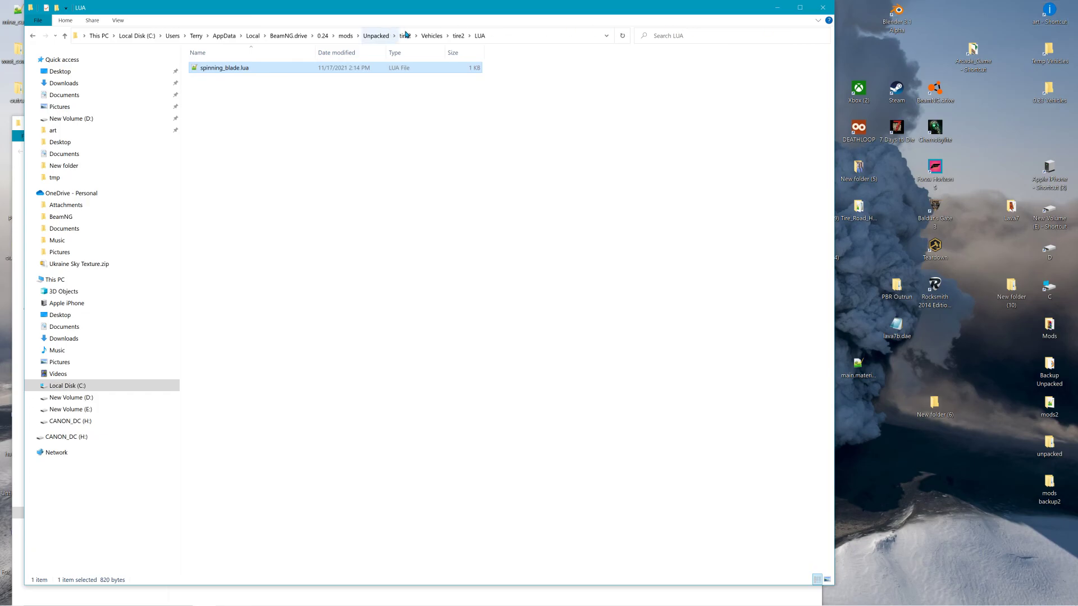
Go up to the mod's root tire2 folder and look at info.json inside mod_info
left_click(458, 35)
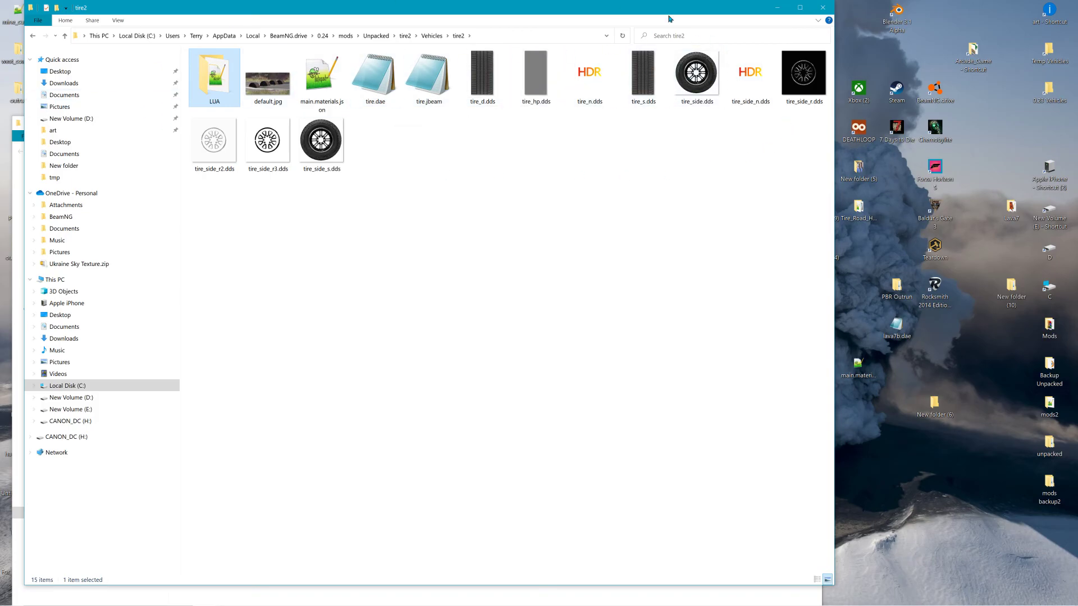
left_click(406, 36)
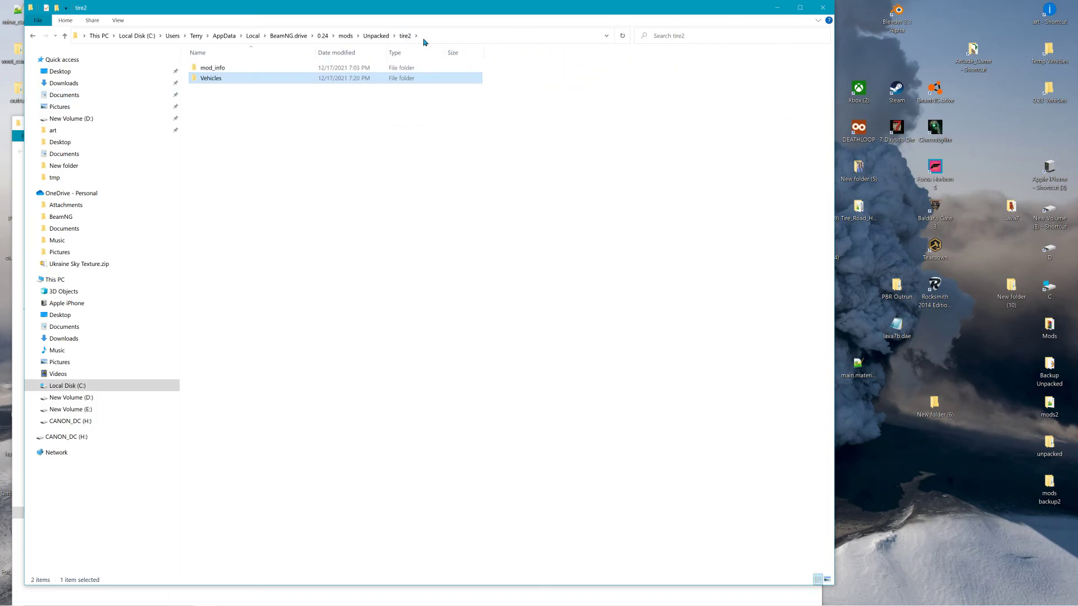
double_click(228, 68)
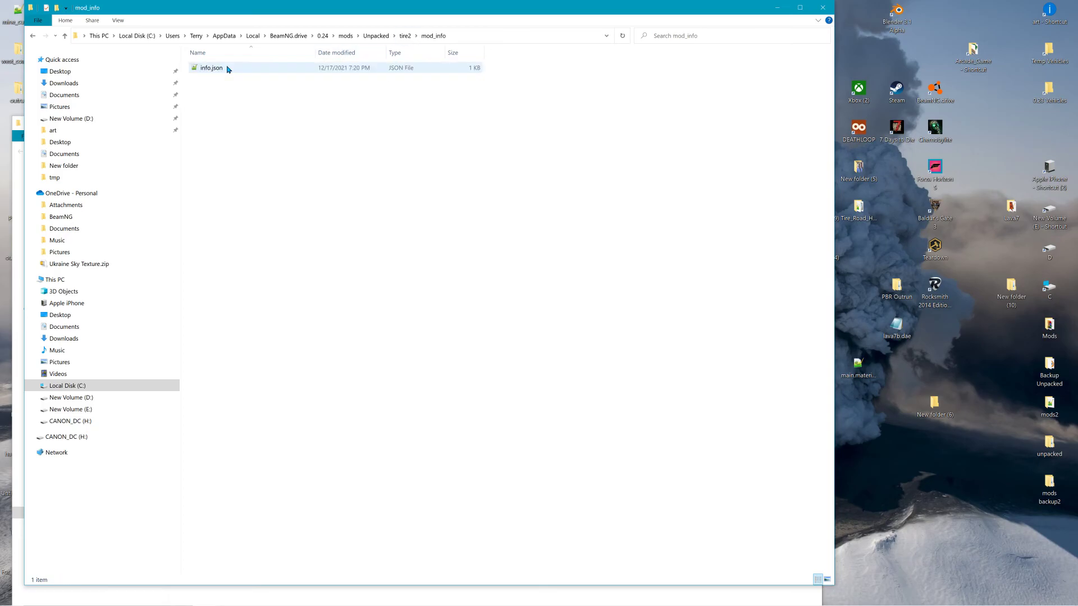
left_click(224, 68)
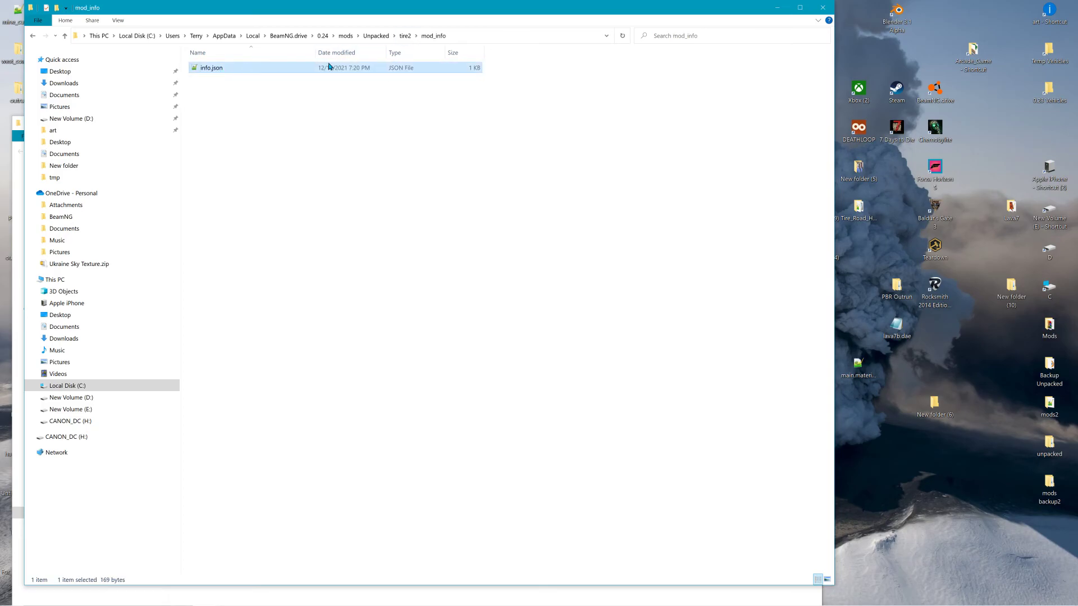
Return to the inner tire2 vehicle folder and review main.materials.json from its beginning, closing the editor when done
left_click(405, 36)
left_click(216, 79)
double_click(216, 79)
double_click(211, 70)
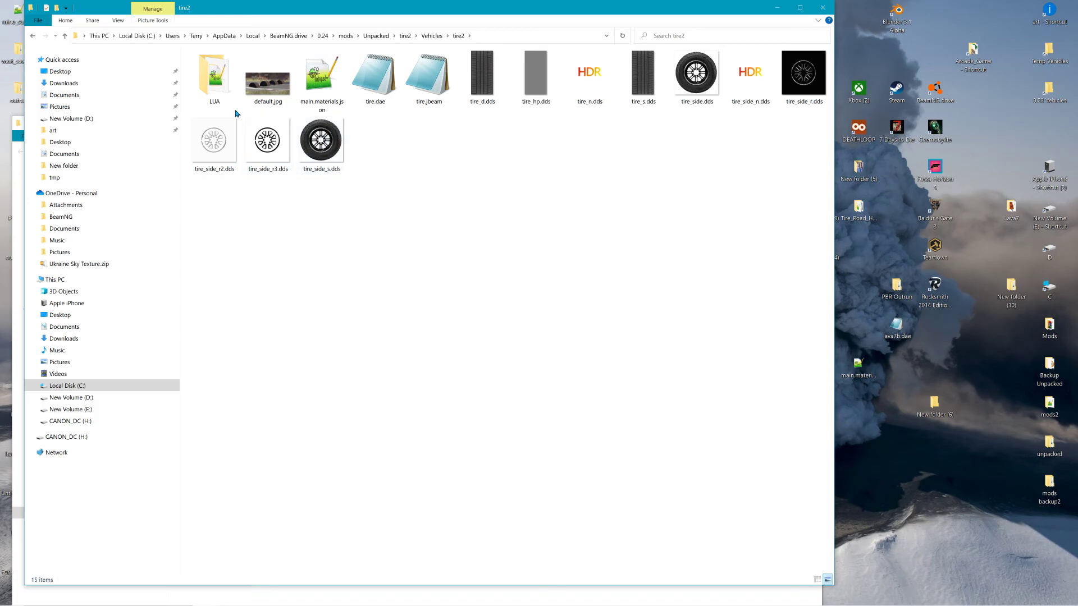
double_click(327, 93)
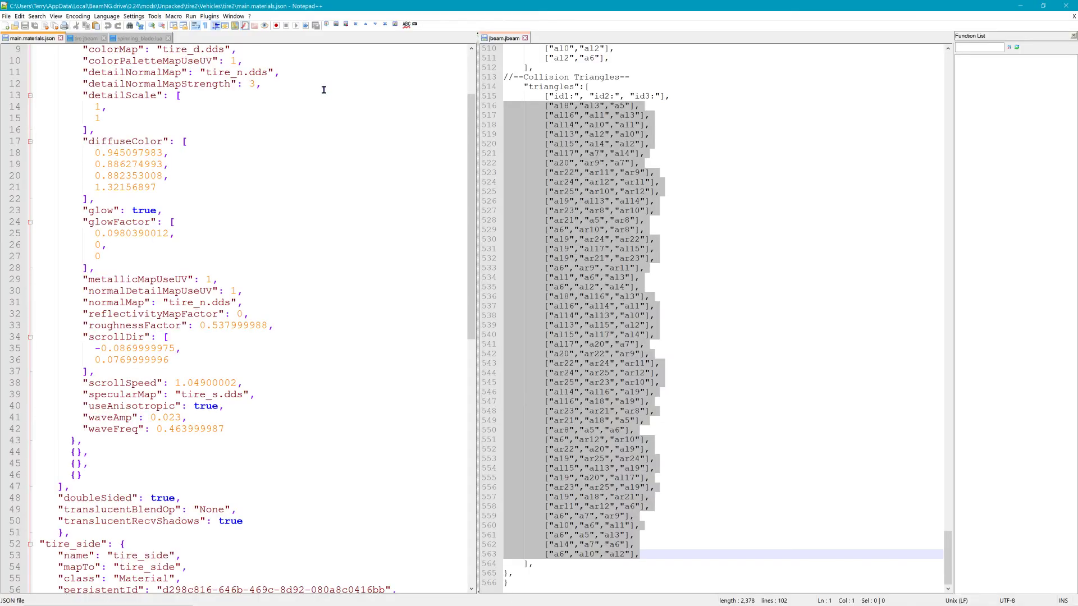
left_click_drag(470, 227, 456, 67)
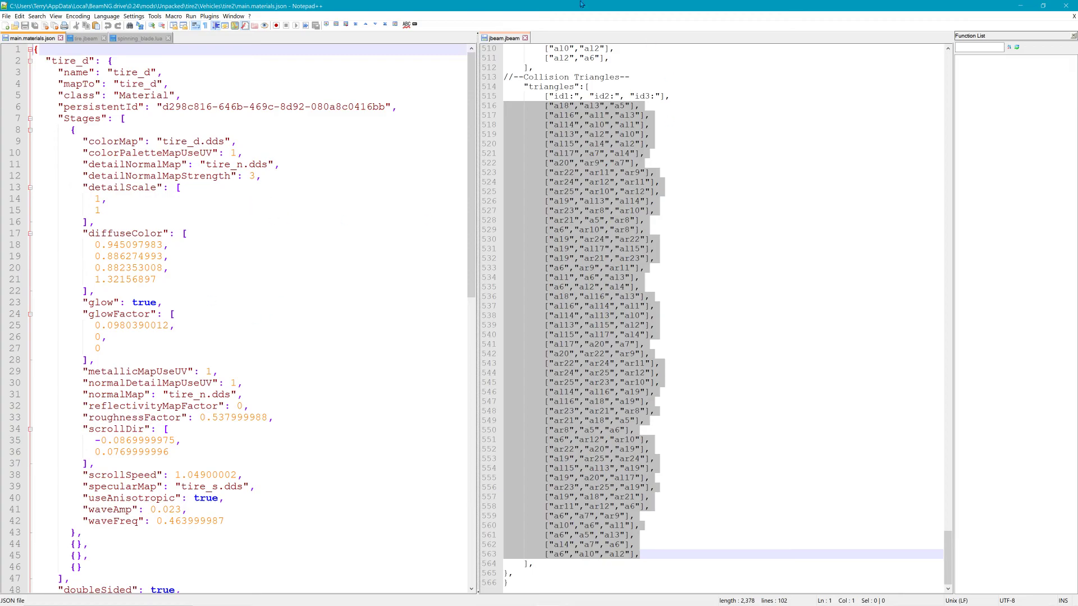
left_click(1065, 6)
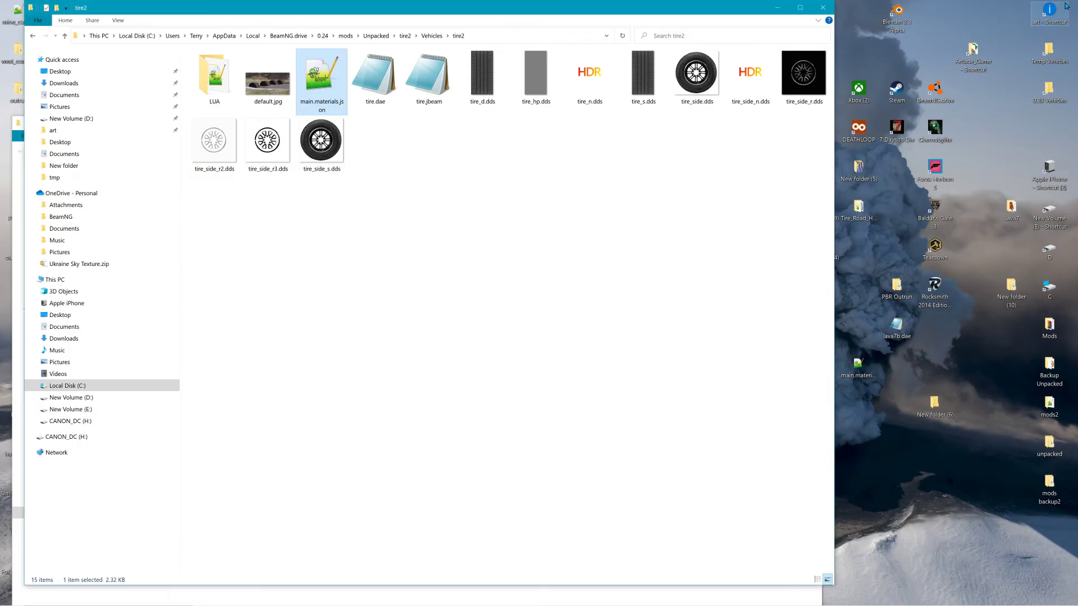
Close the tire2 folder window, launch the BeamNG.drive game and browse its Freeroam levels
left_click(819, 7)
left_click(938, 95)
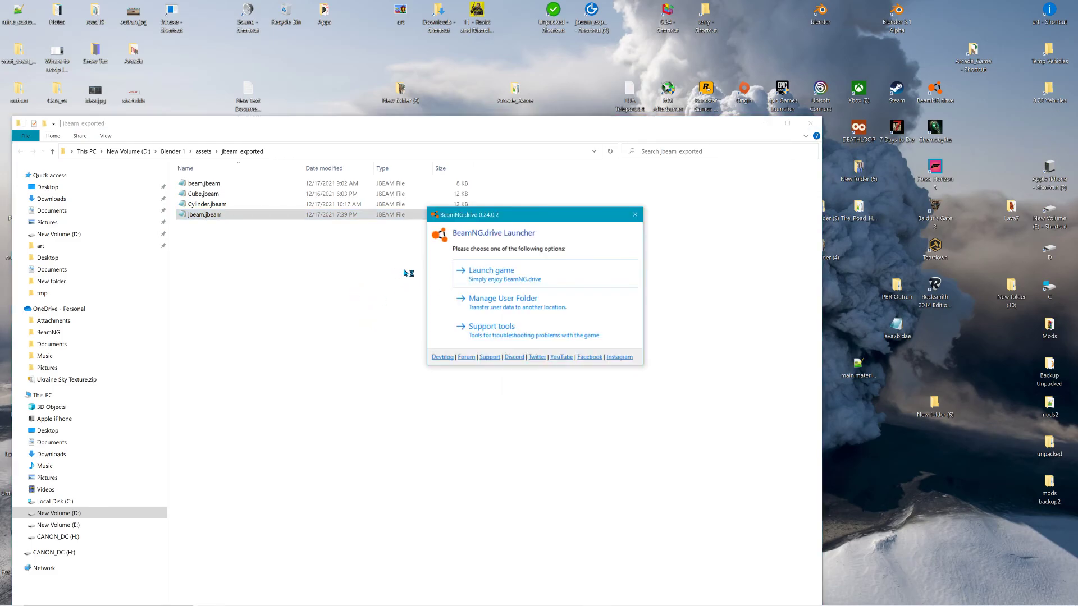
left_click(494, 273)
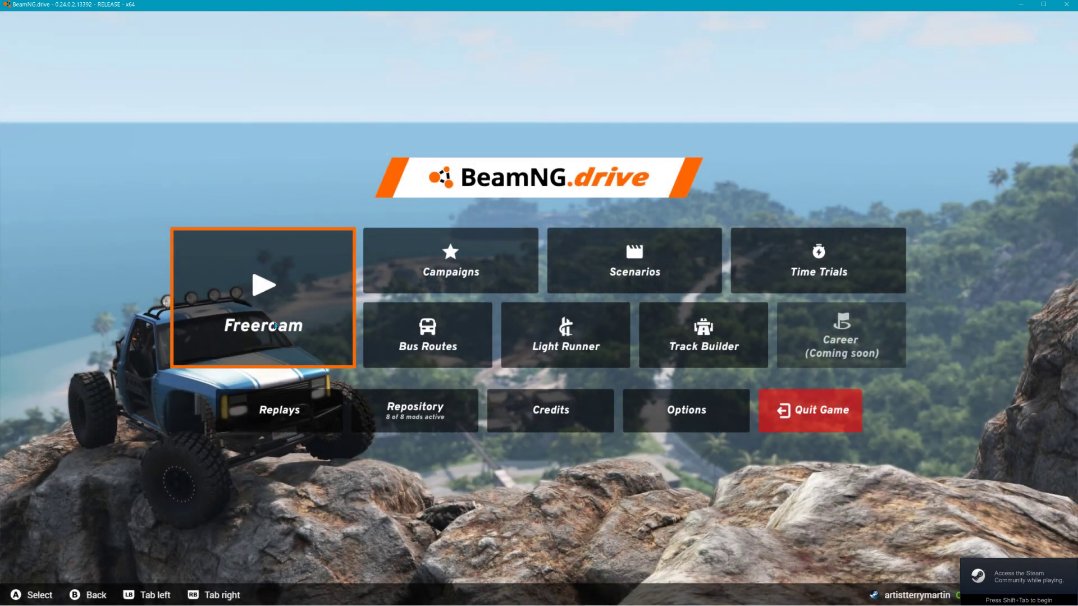
left_click(281, 323)
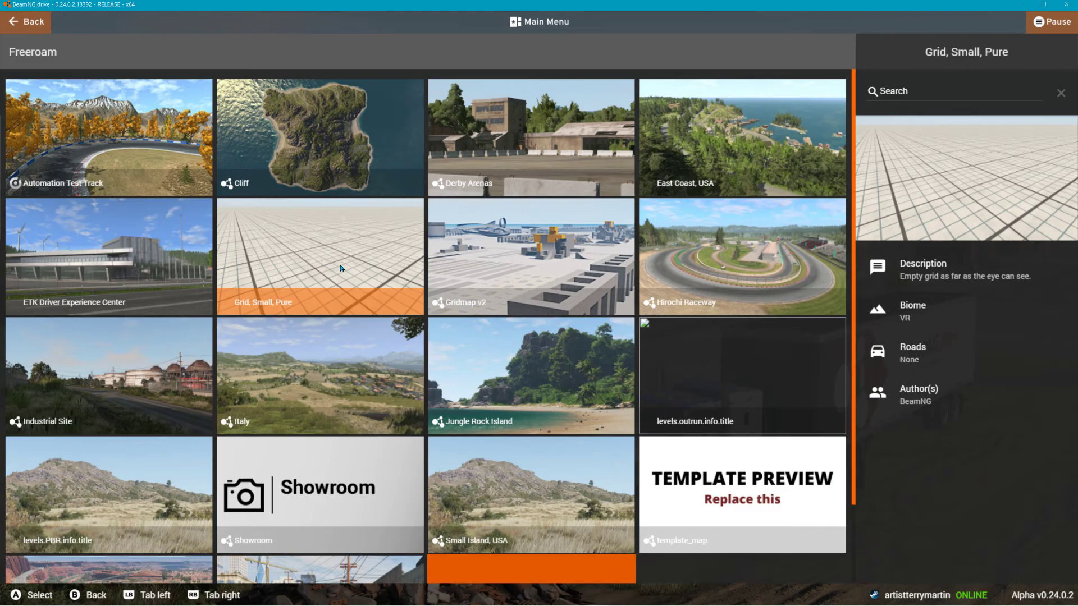
scroll(341, 268, "down", 2)
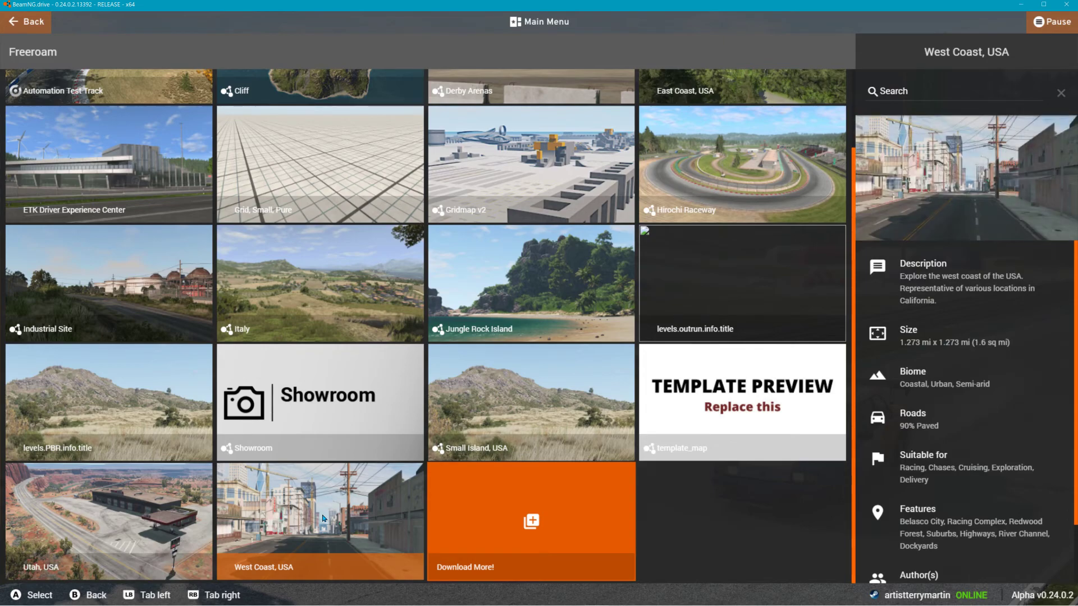
left_click(162, 517)
left_click(161, 514)
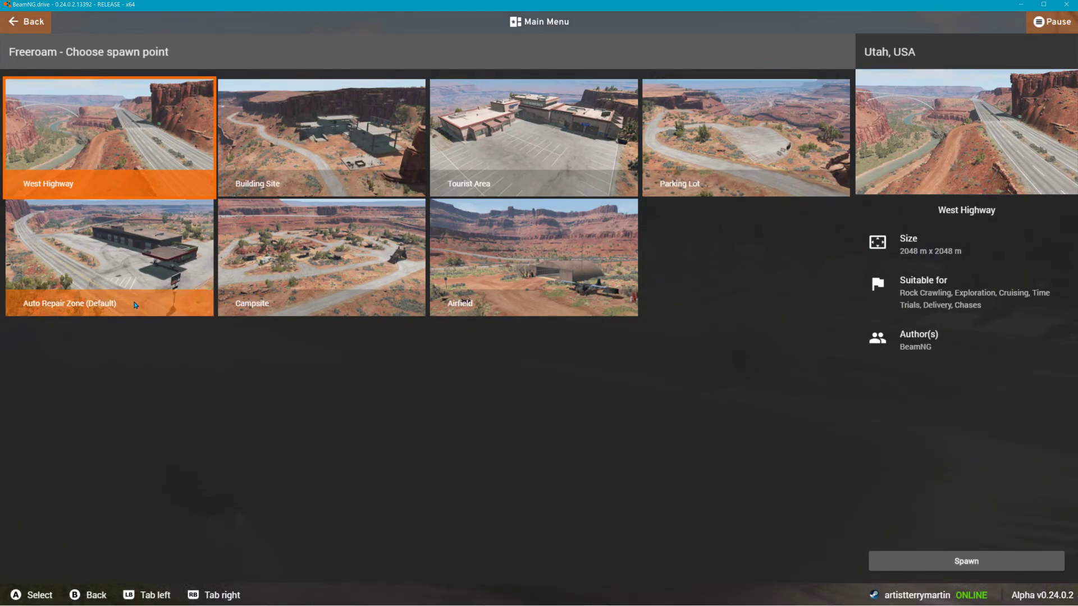
left_click(14, 26)
Start a Freeroam session in West Coast, USA at the Highway spawn point
scroll(271, 405, "down", 2)
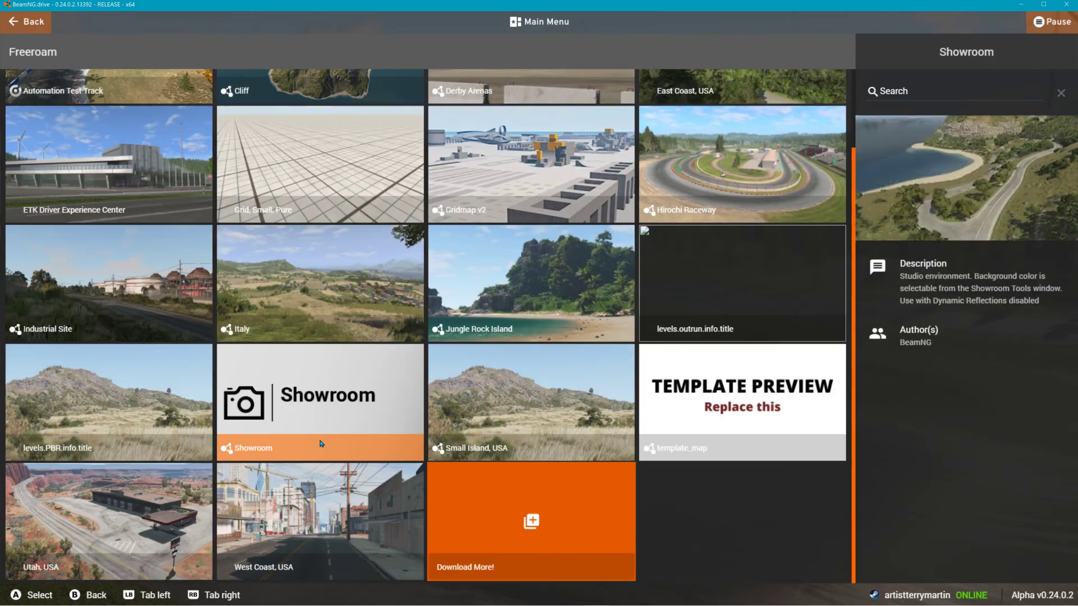
left_click(325, 529)
left_click(122, 241)
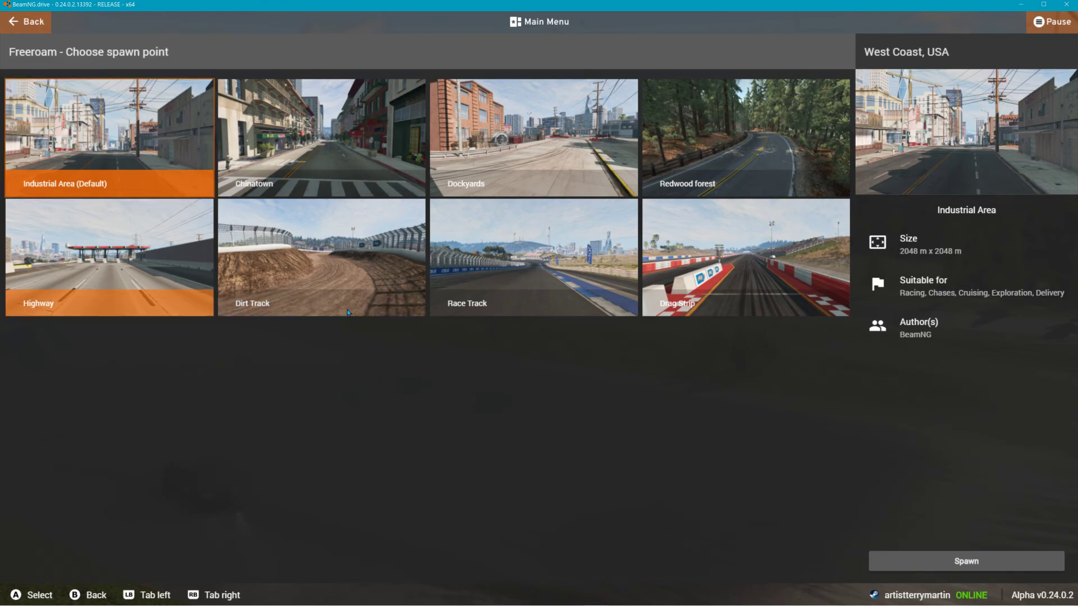
left_click(871, 563)
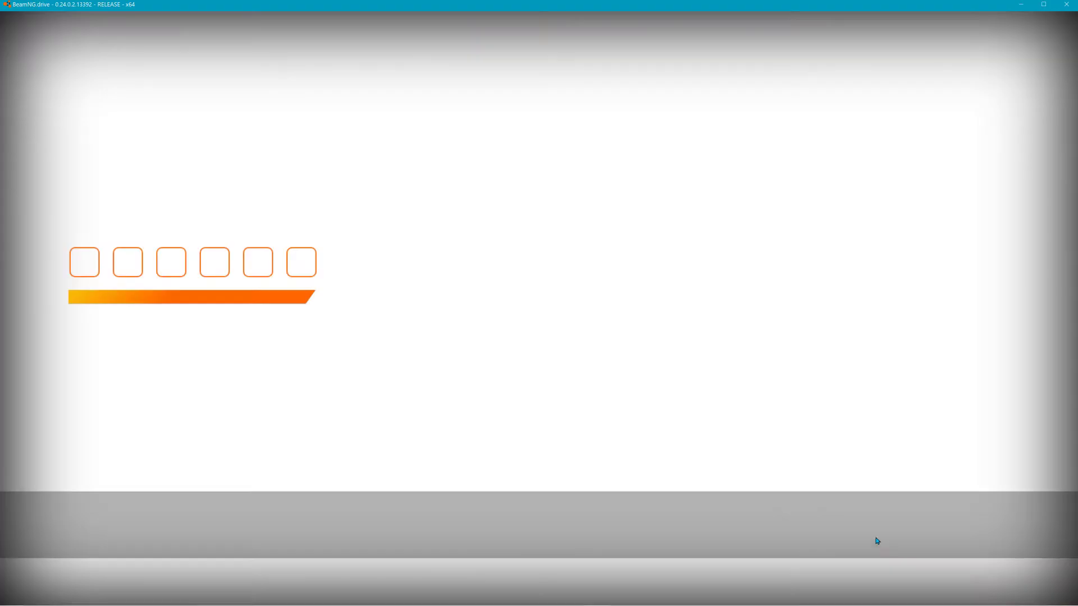
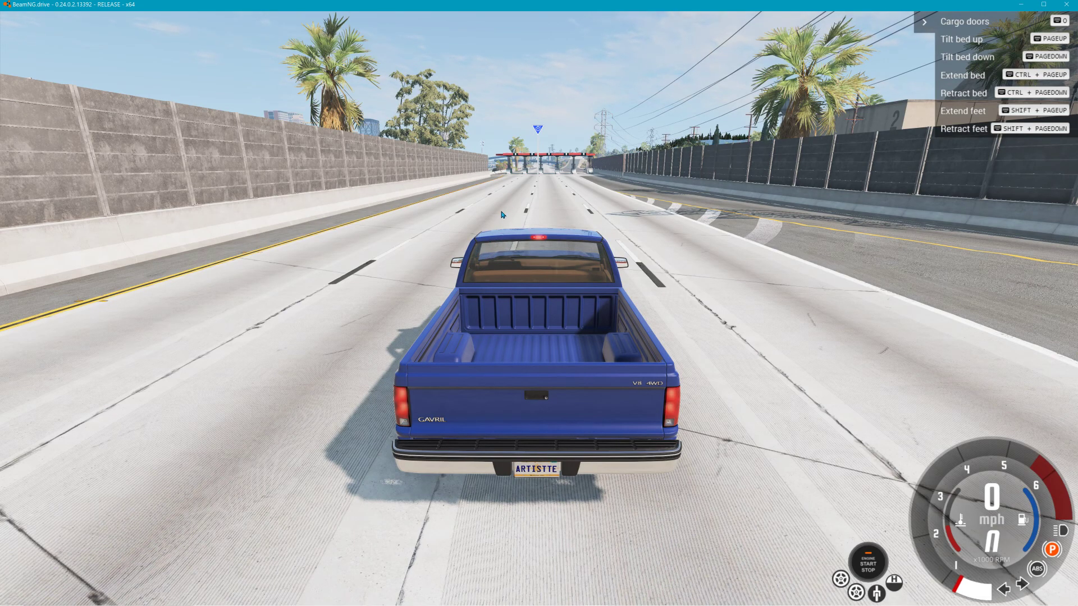
Fly the free camera down the highway past the toll booths and relocate the pickup to the open road there
key("Escape")
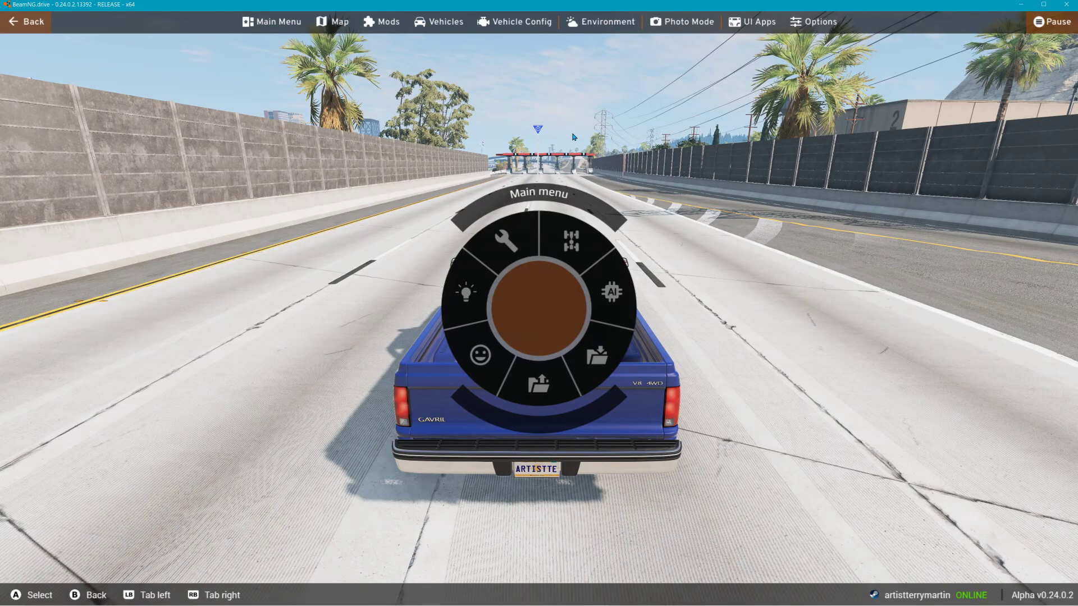
key("Escape")
key("shift+c")
key("w")
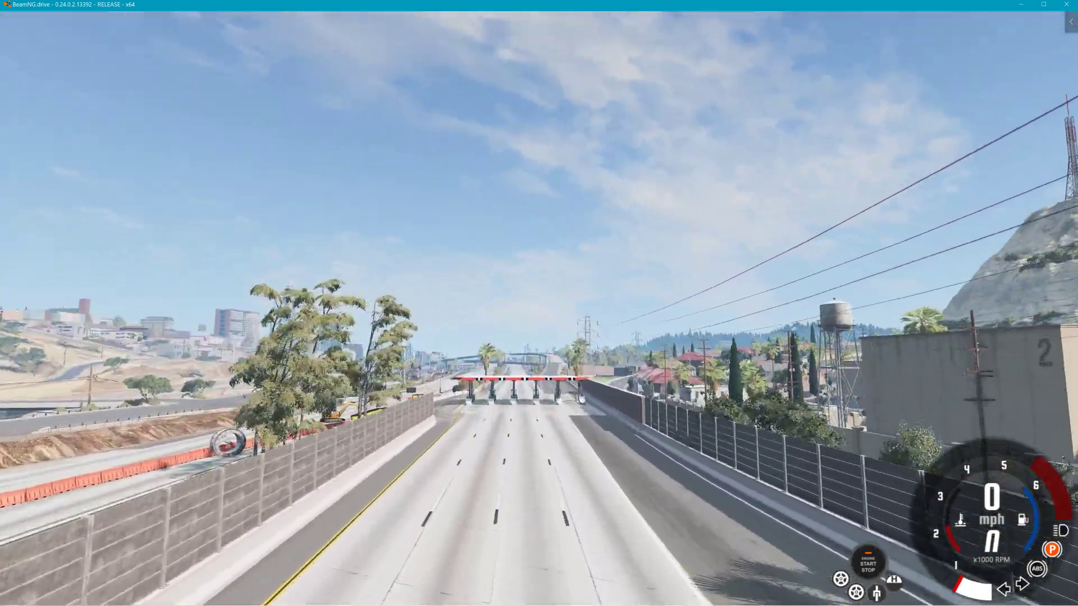
key("w")
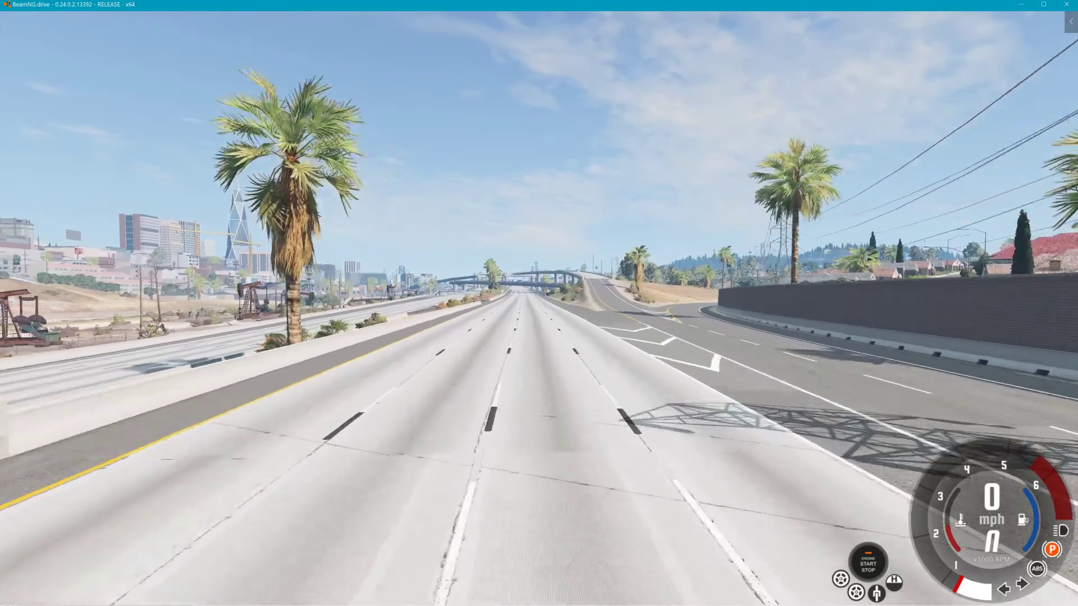
key("w")
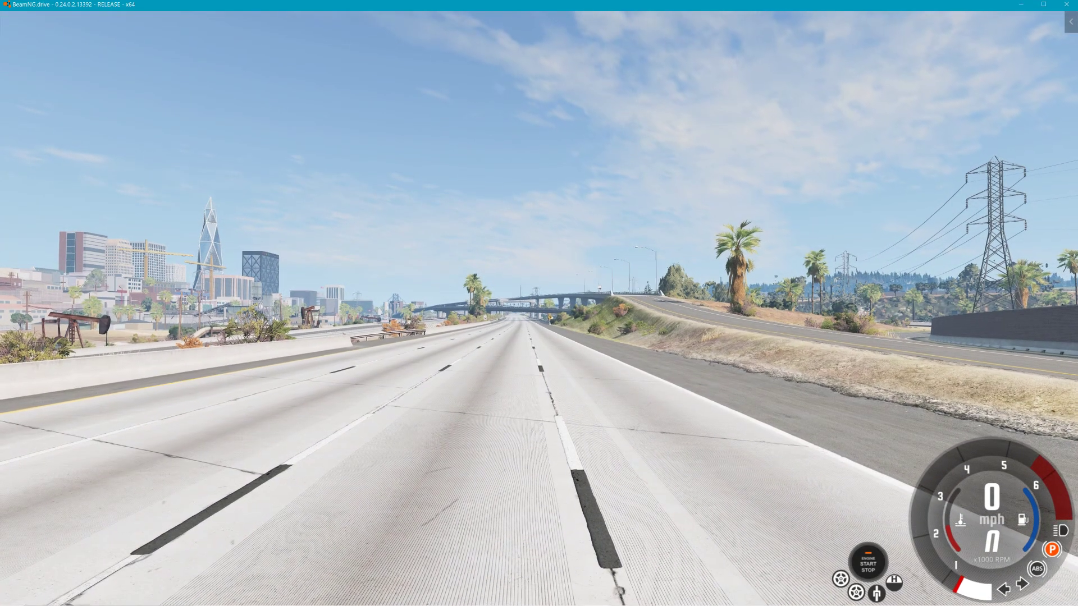
key("shift+c")
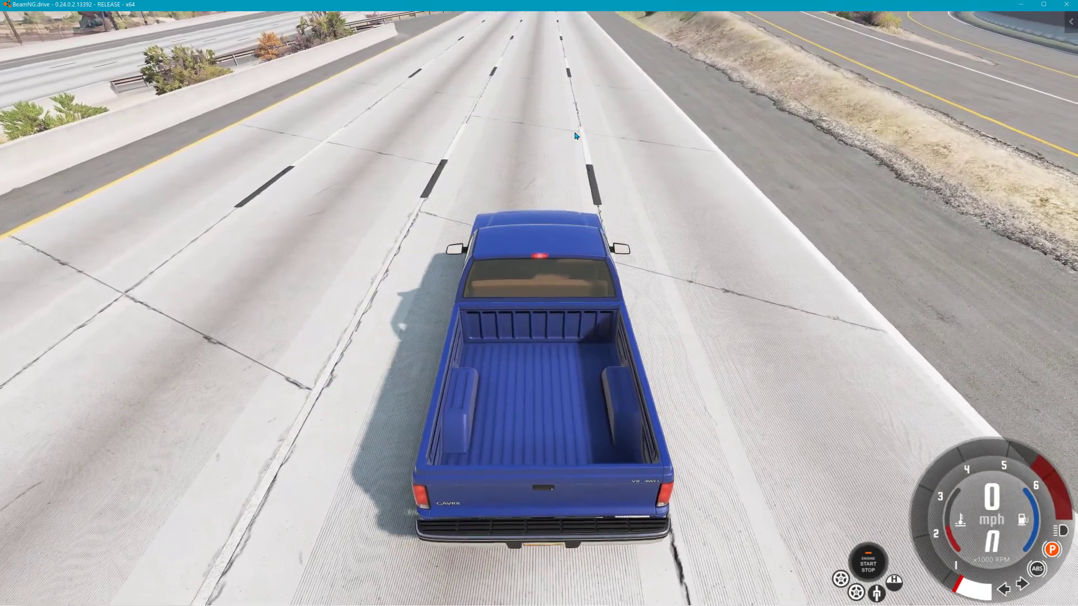
Check that tire2 is among the installed mods and spawn it as a new vehicle alongside the pickup
key("Escape")
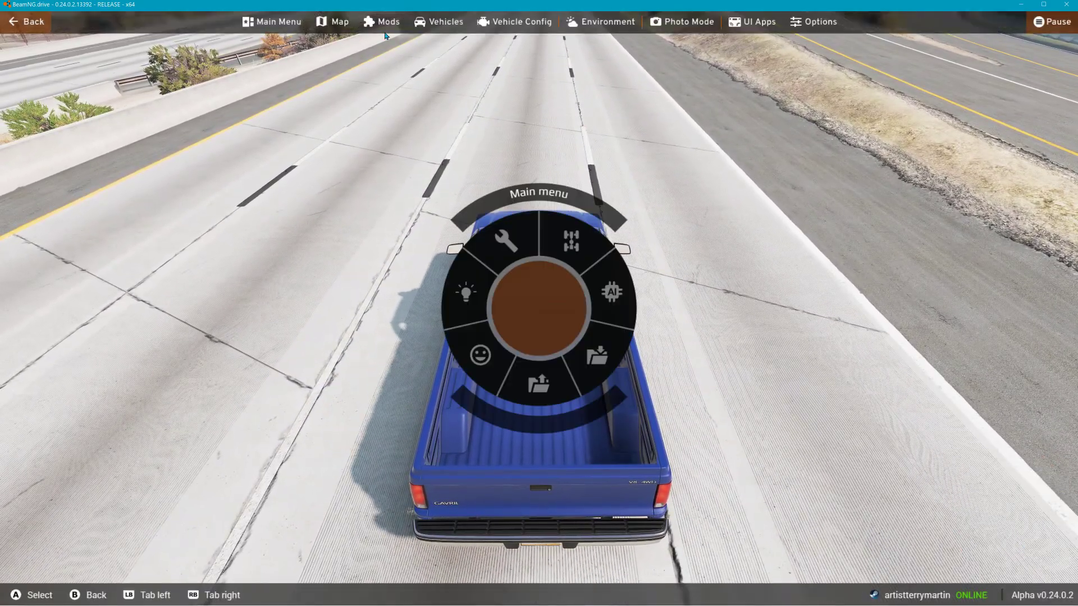
left_click(381, 24)
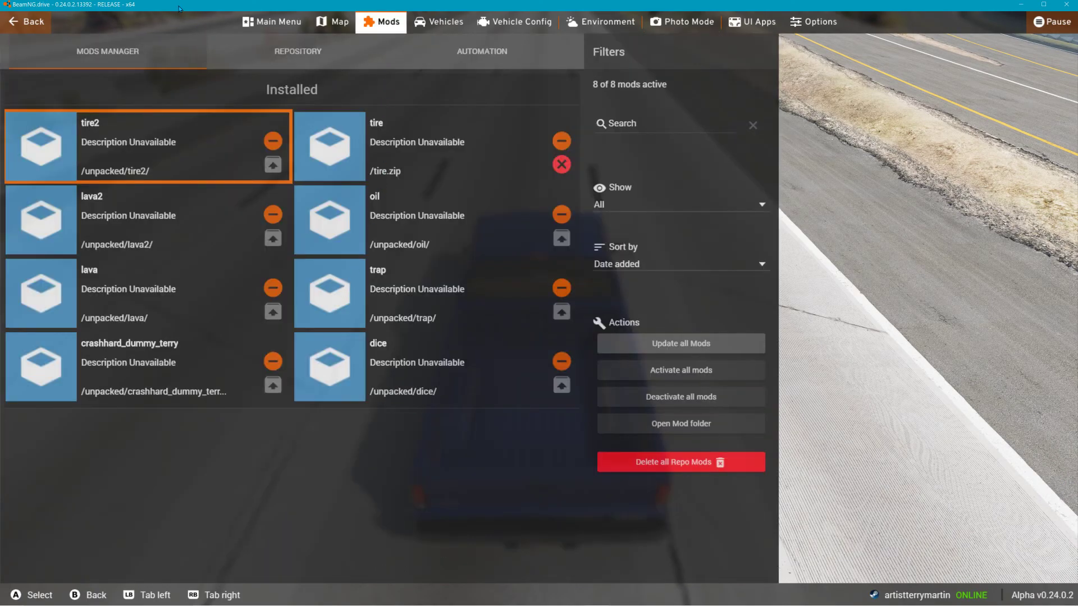
left_click(442, 24)
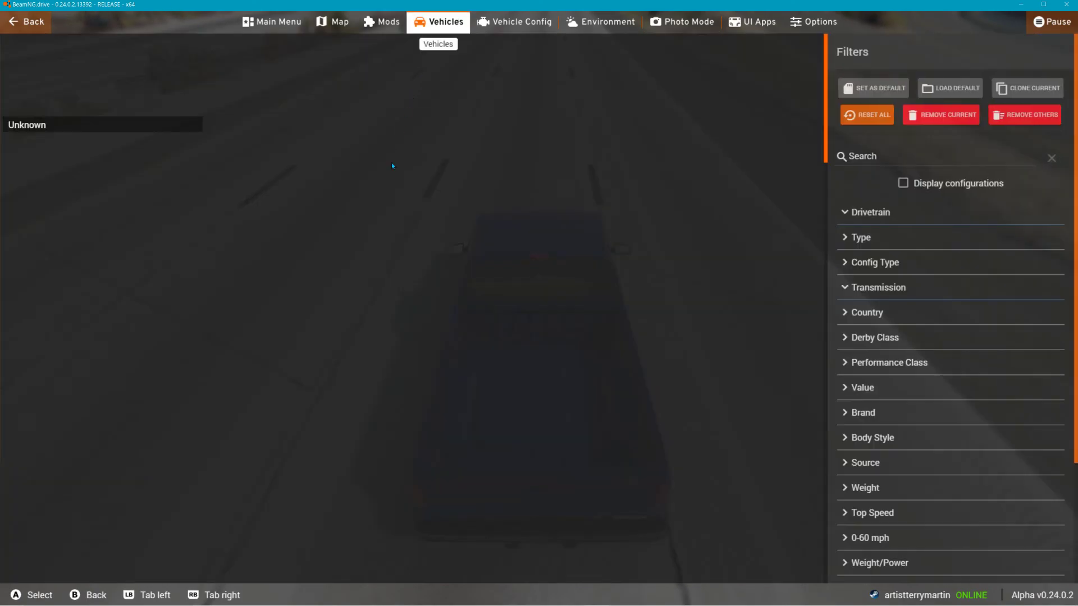
scroll(378, 434, "down", 5)
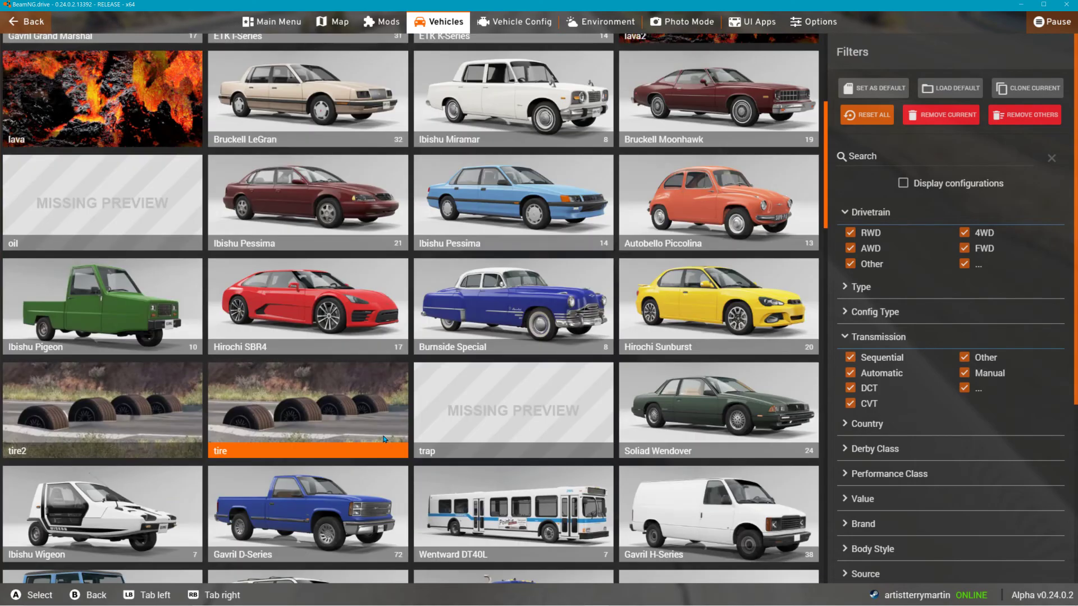
scroll(398, 436, "down", 2)
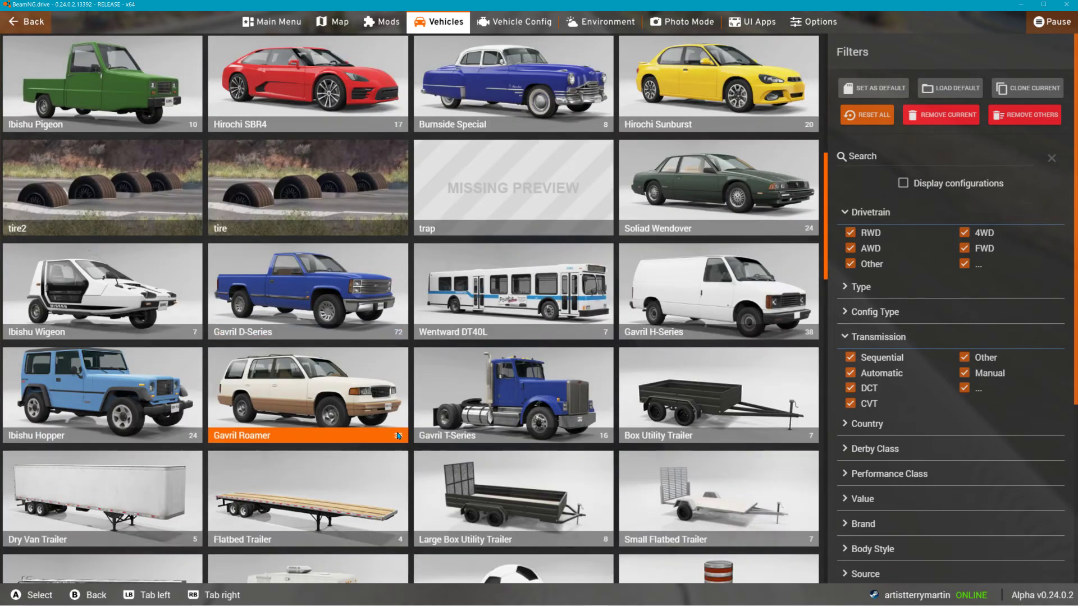
left_click(113, 178)
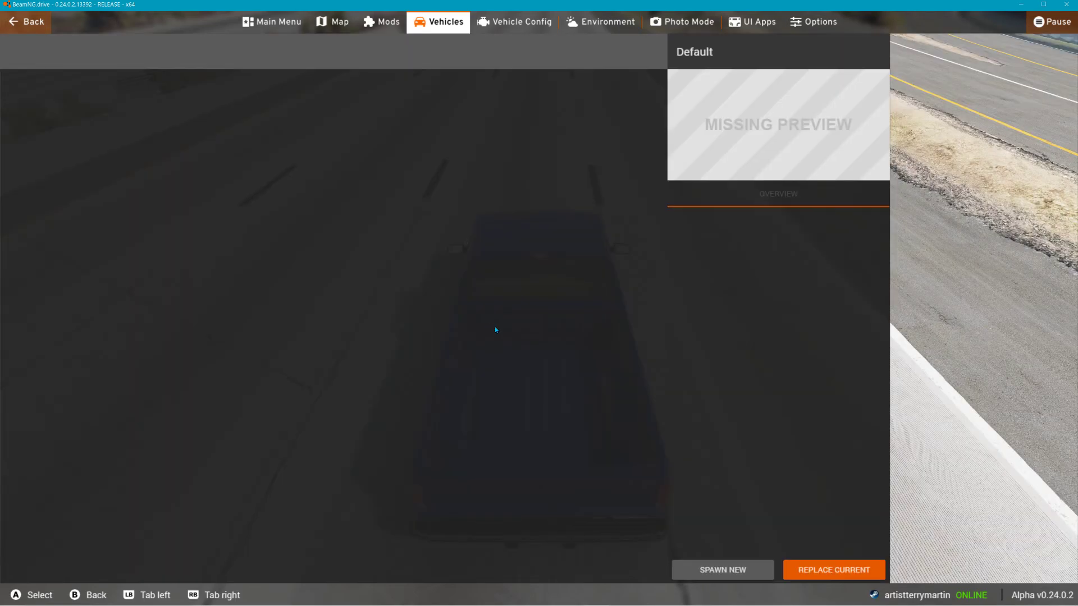
left_click(732, 576)
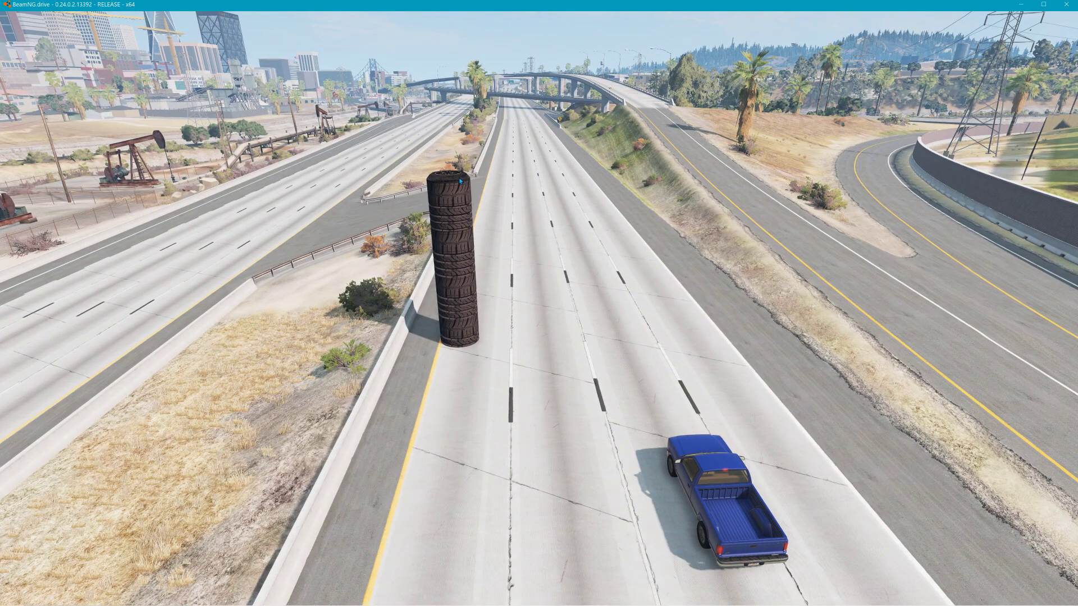
Open the World Editor, select the clone under SpawnedVehicles and move it sideways into the highway lane
key("F11")
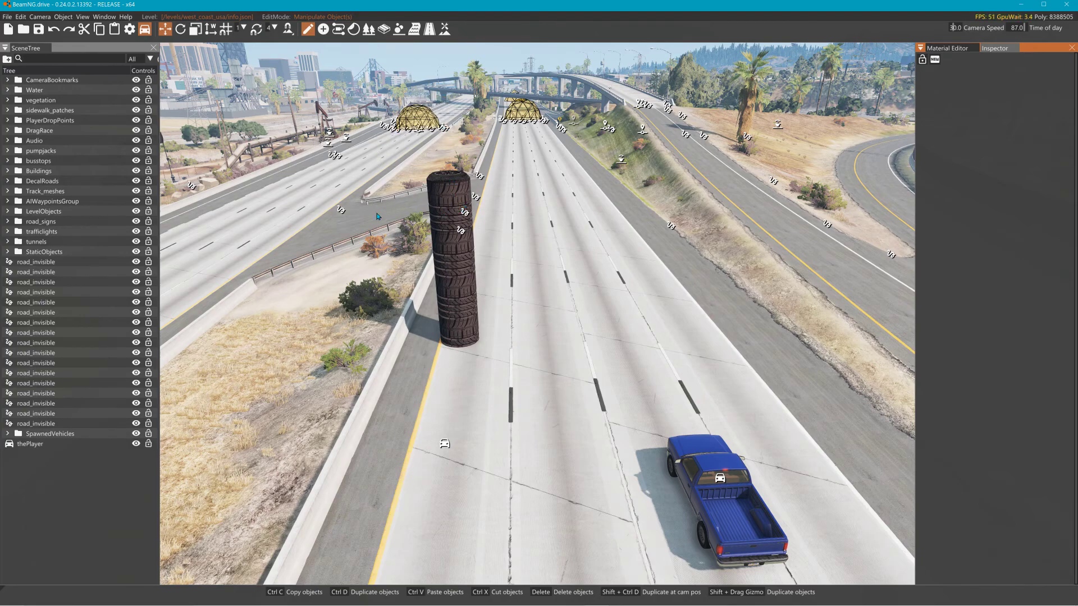
left_click(7, 435)
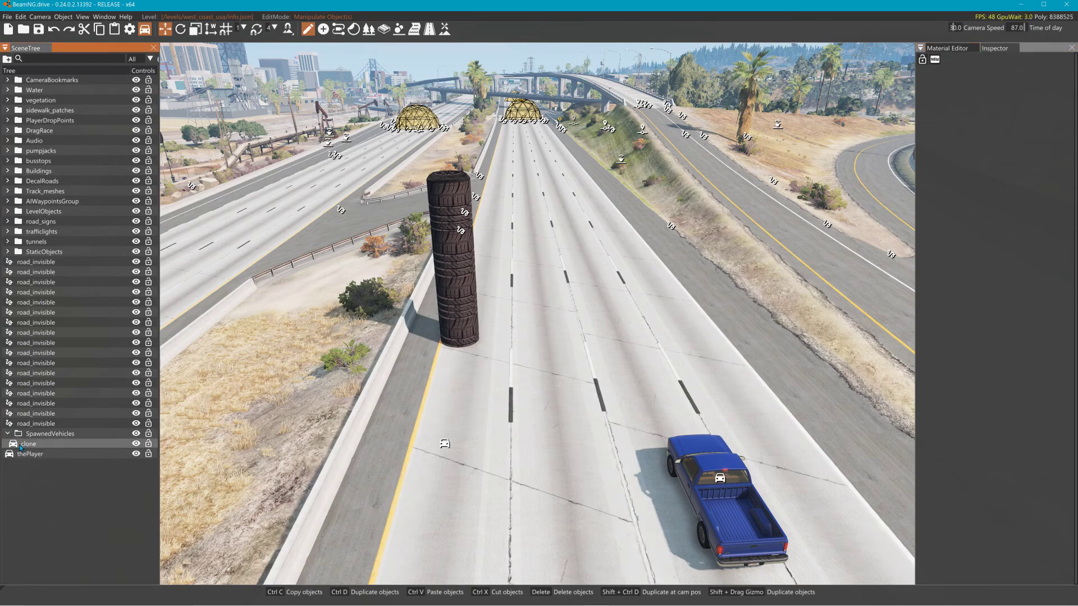
left_click(23, 444)
left_click_drag(449, 435, 548, 416)
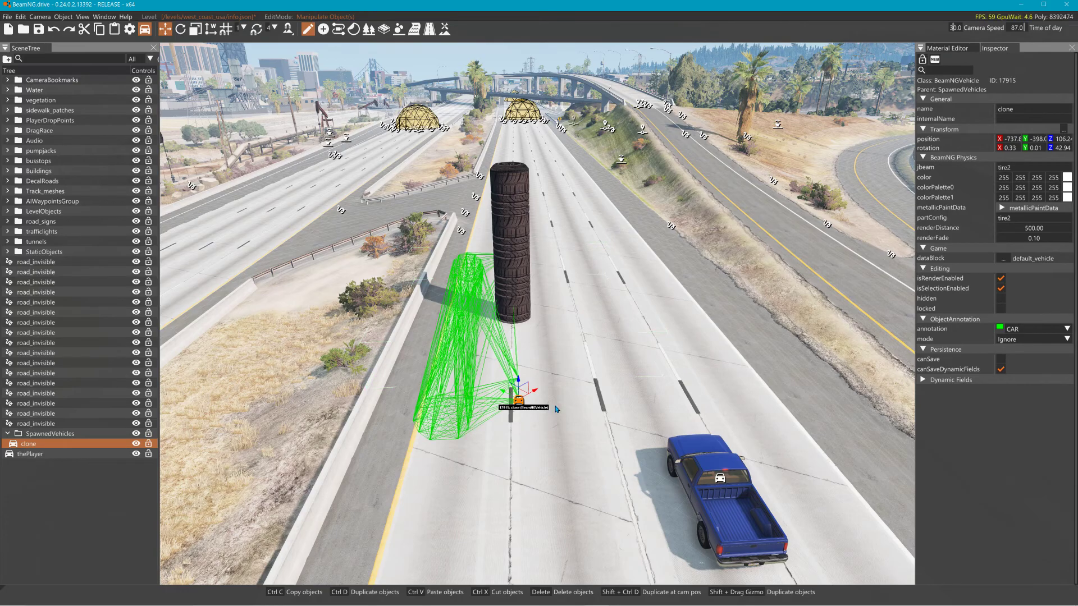
Inspect up close how the clone's green beam structure lines up with its visible tire mesh
mouse_move(537, 313)
right_mouse_down()
mouse_move(549, 393)
mouse_move(533, 315)
mouse_move(451, 291)
mouse_move(471, 289)
mouse_move(588, 384)
right_mouse_up()
key("w")
key("w")
key("d")
key("s")
key("a")
key("s")
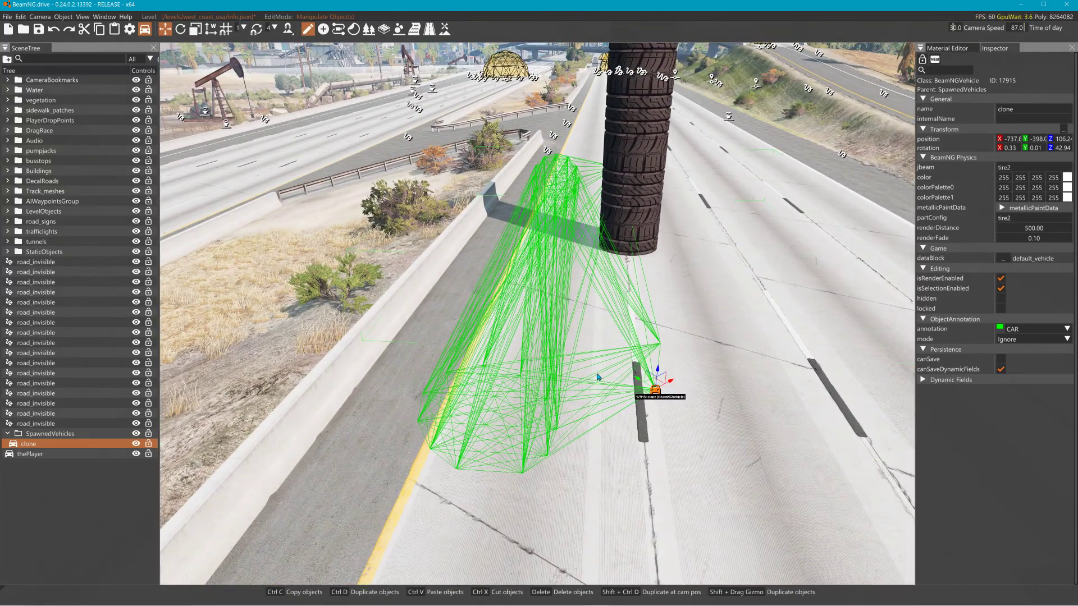
Switch to Blender and return the tire2 mesh from Edit Mode to Object Mode
key("alt+Tab")
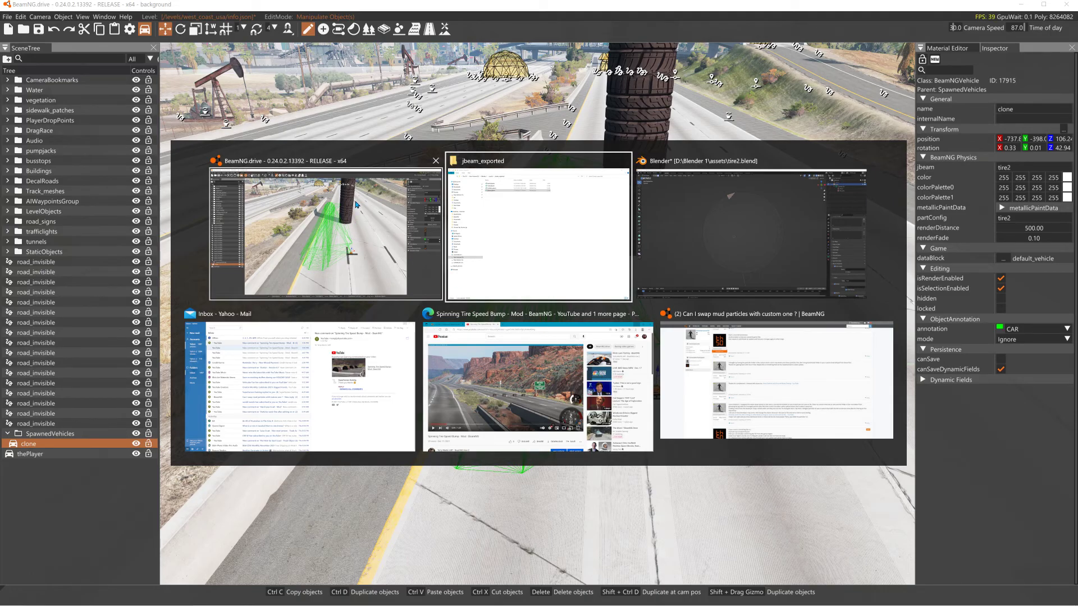
key("alt+Tab")
key("alt+Tab")
key("alt+Tab")
key("alt+Tab")
key("alt+Tab")
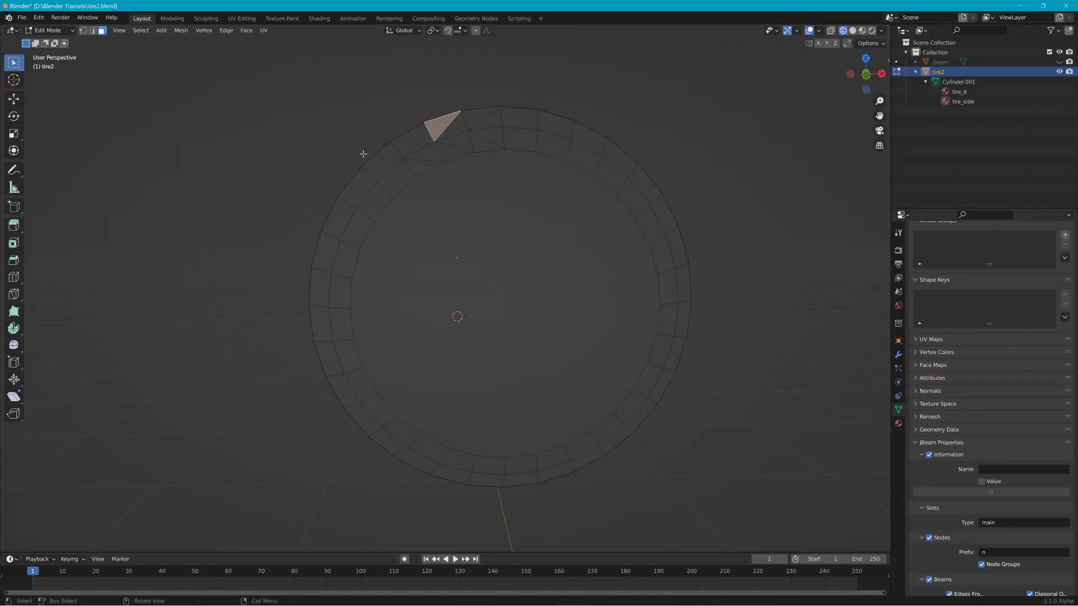
scroll(354, 156, "down", 8)
middle_click_drag(349, 157, 288, 168)
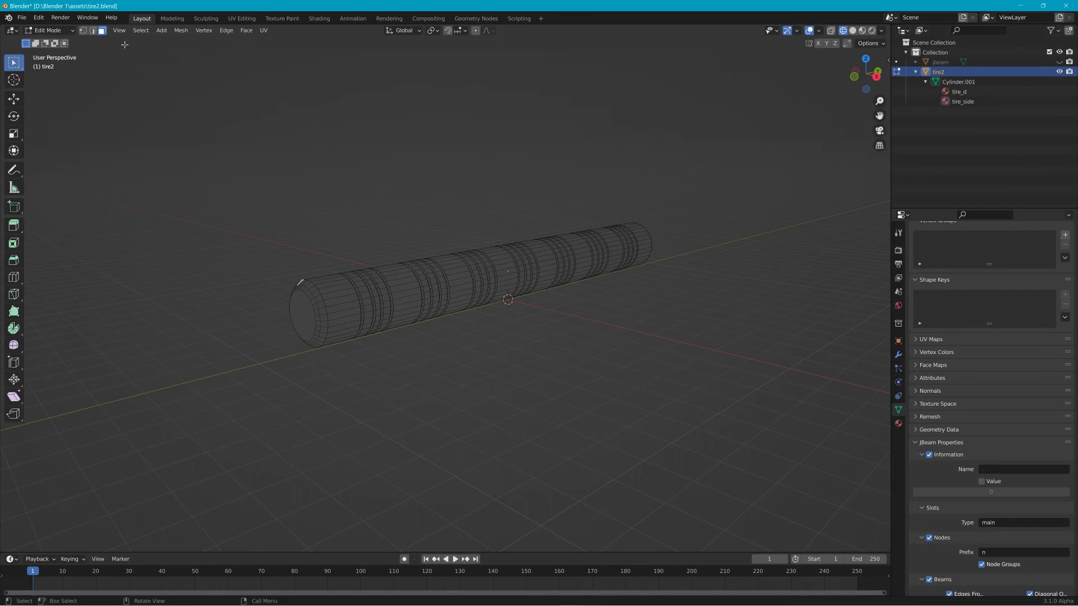
left_click(49, 30)
left_click(48, 41)
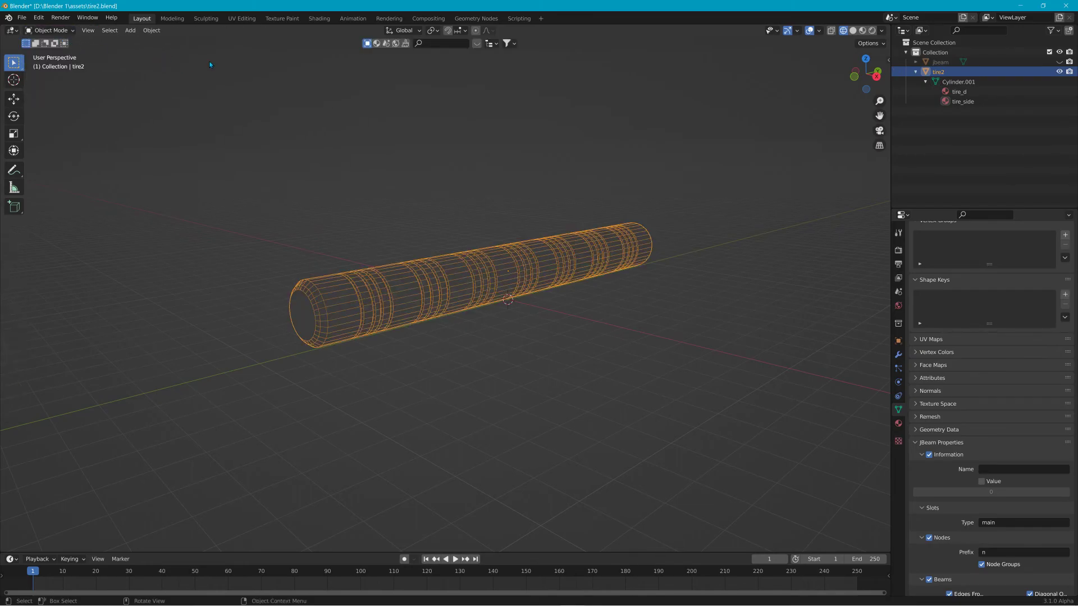
Apply all transforms (location, rotation and scale) to the tire2 object
middle_click_drag(340, 110, 348, 90)
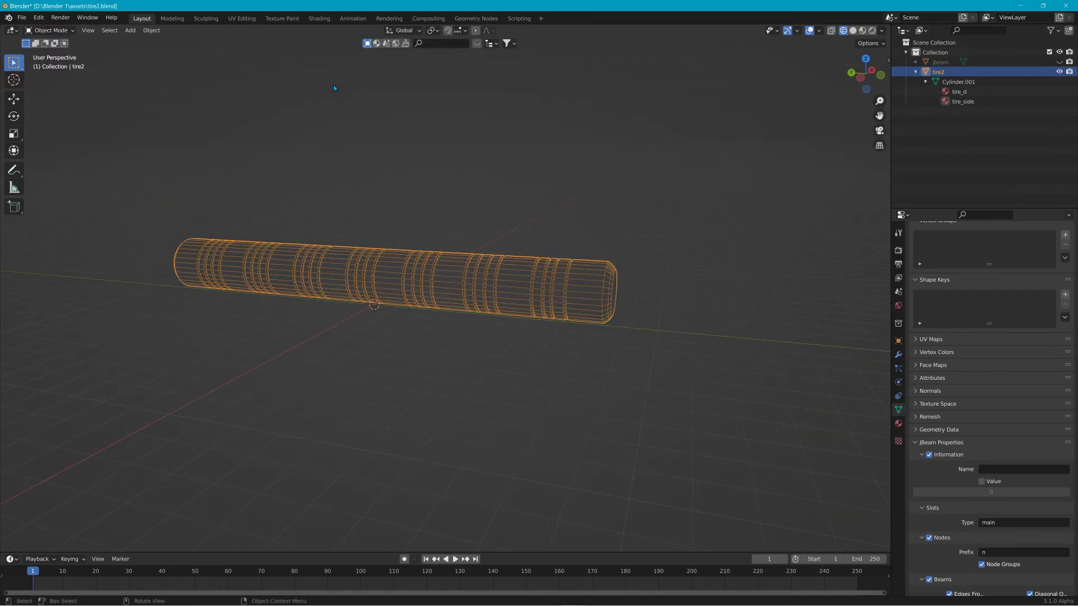
left_click(156, 33)
mouse_move(168, 80)
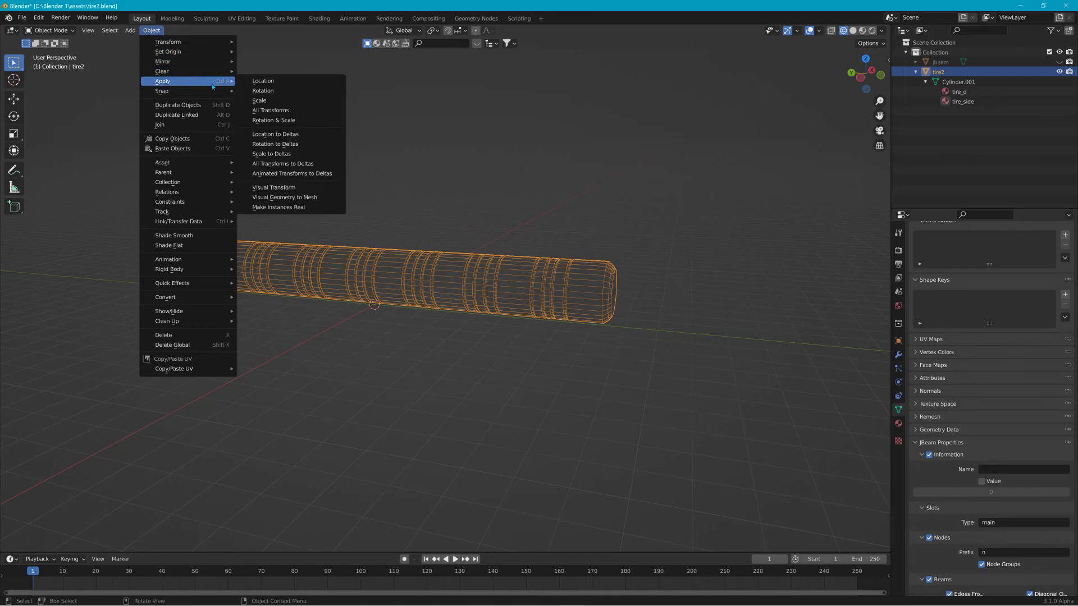
left_click(263, 111)
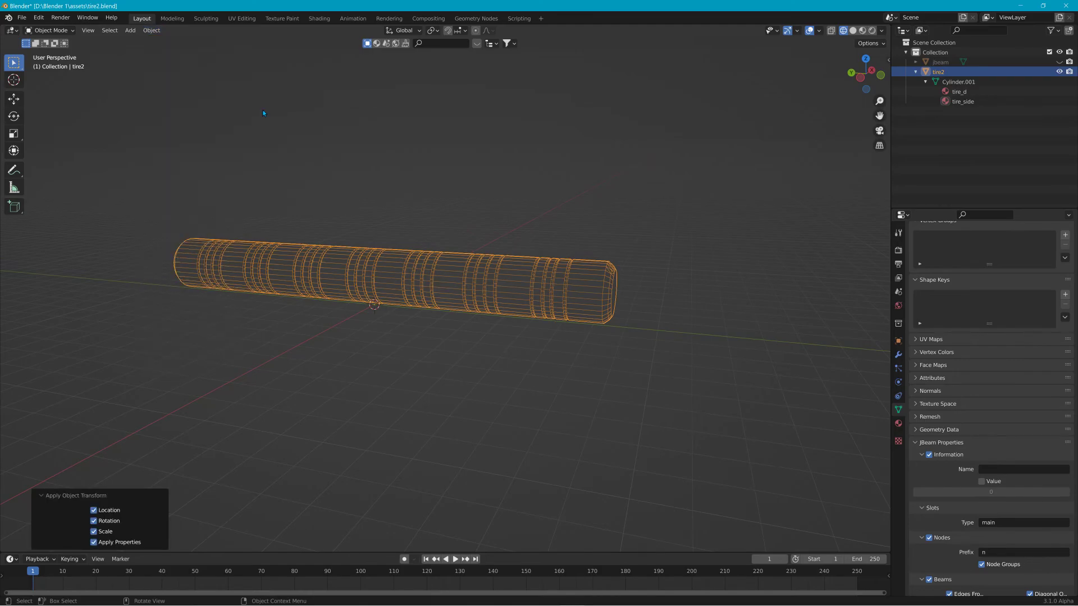
Export the selected tire2 object as the Collada file tire2.dae into the mod's Vehicles\tire2 folder
left_click(21, 18)
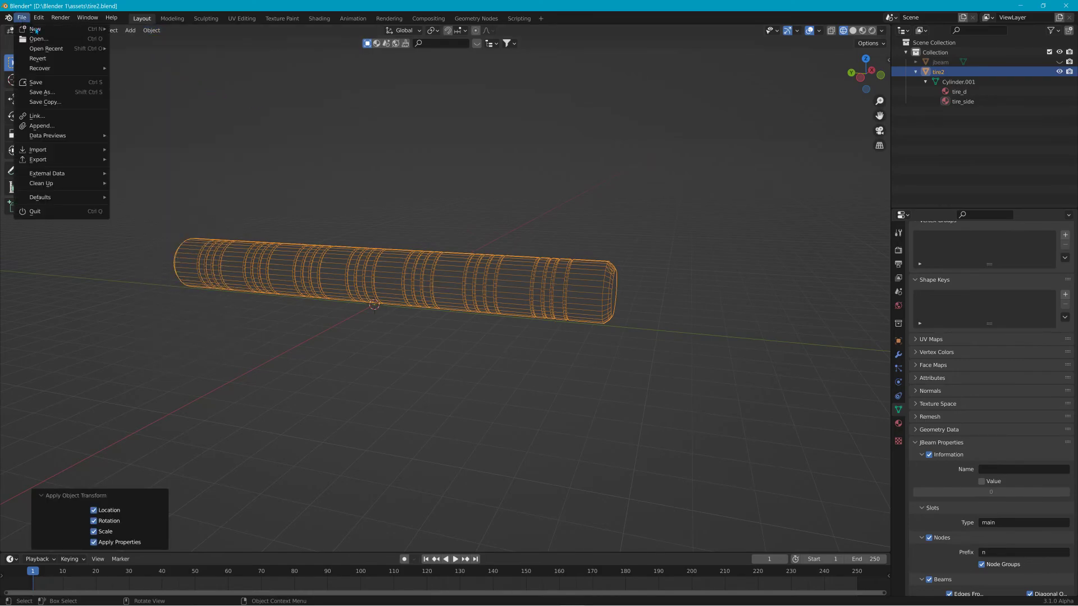
mouse_move(112, 160)
left_click(147, 160)
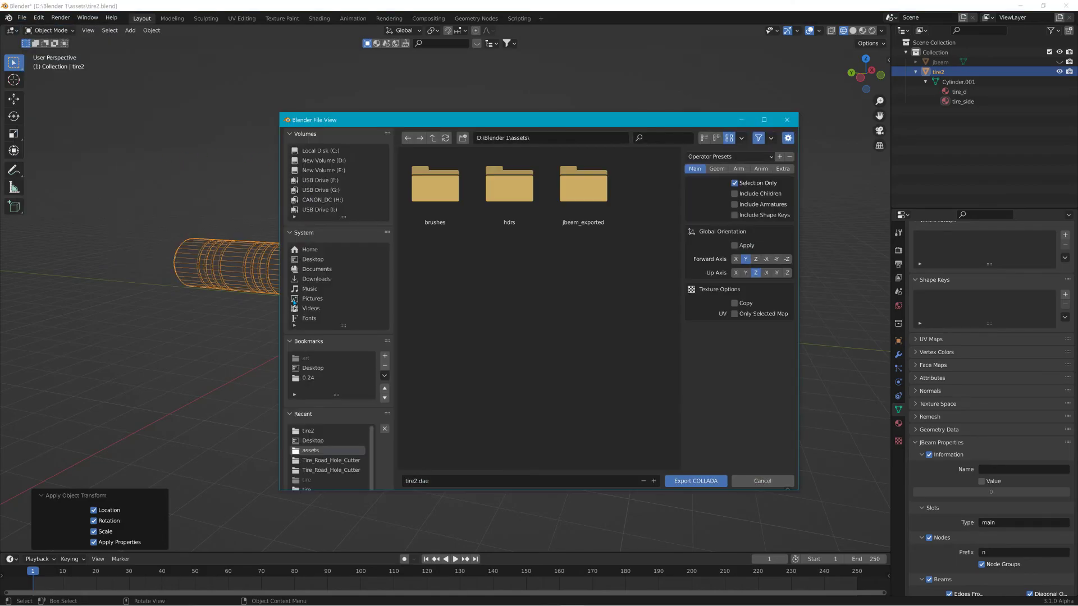
left_click(310, 431)
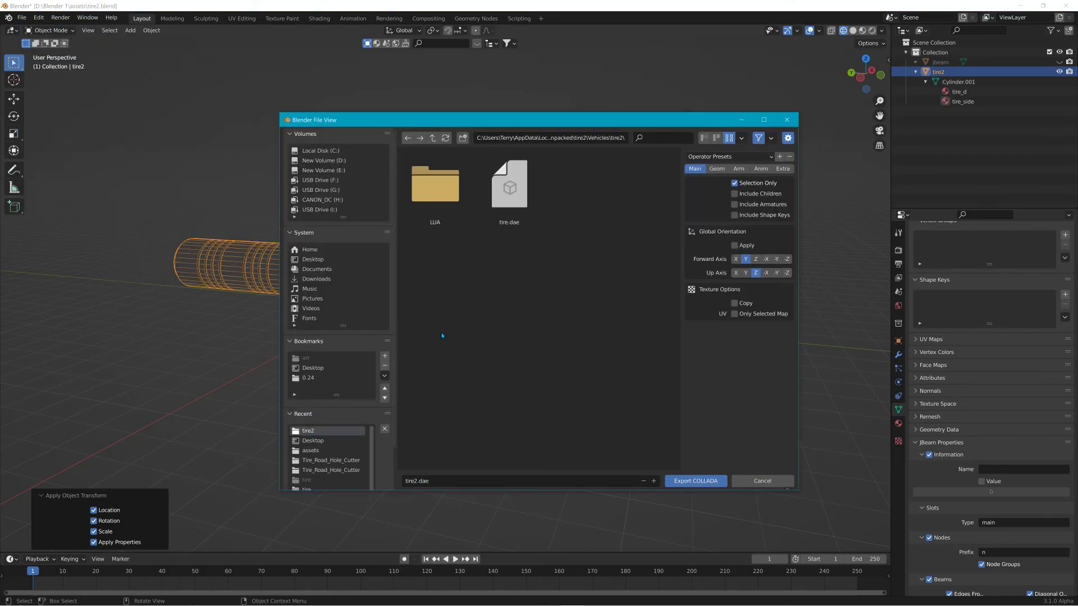
left_click(602, 143)
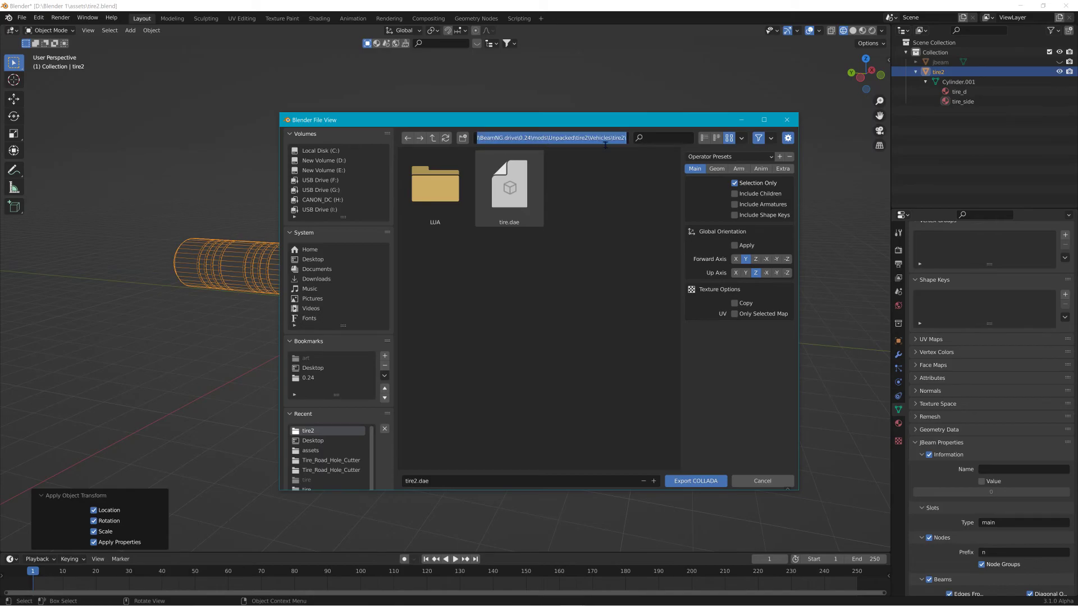
left_click(520, 194)
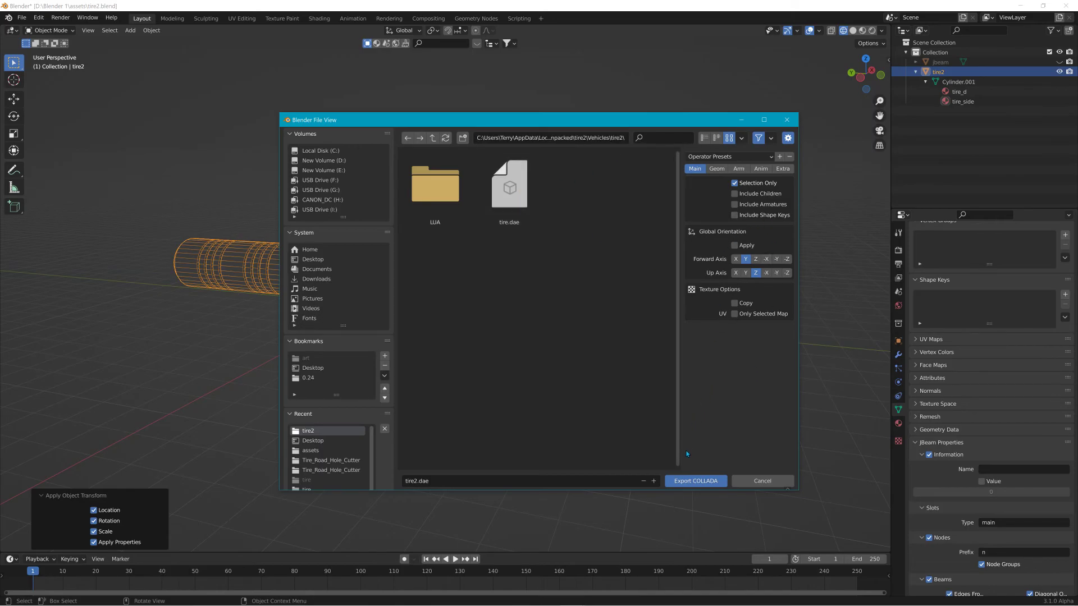
left_click(685, 481)
Switch back to BeamNG.drive and compare the tire mesh with its beam structure
key("alt+Tab")
key("alt+Tab")
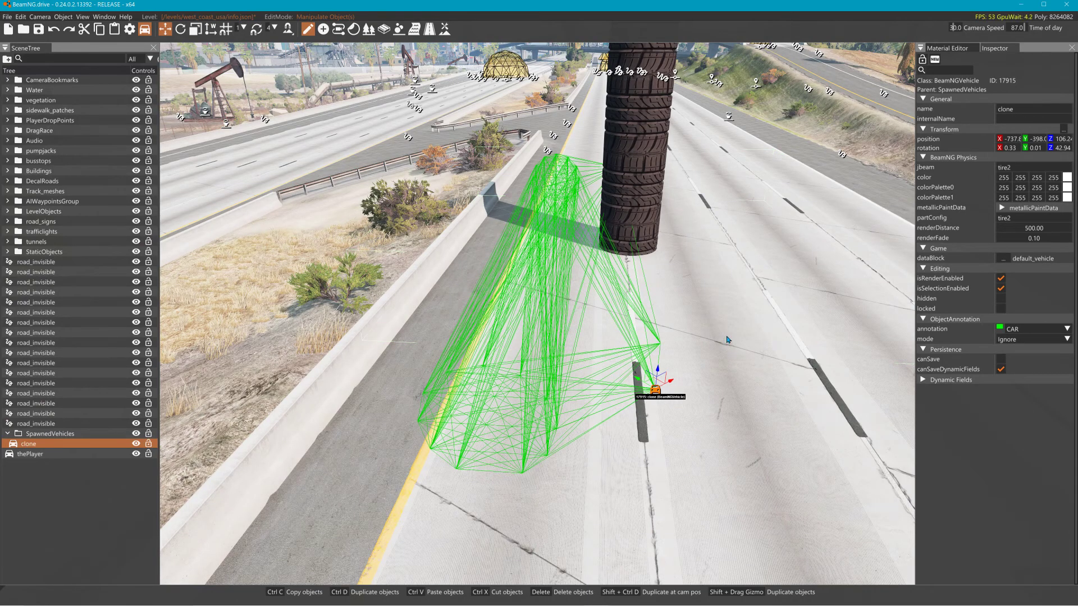
mouse_move(741, 311)
right_mouse_down()
mouse_move(778, 218)
mouse_move(756, 270)
right_mouse_up()
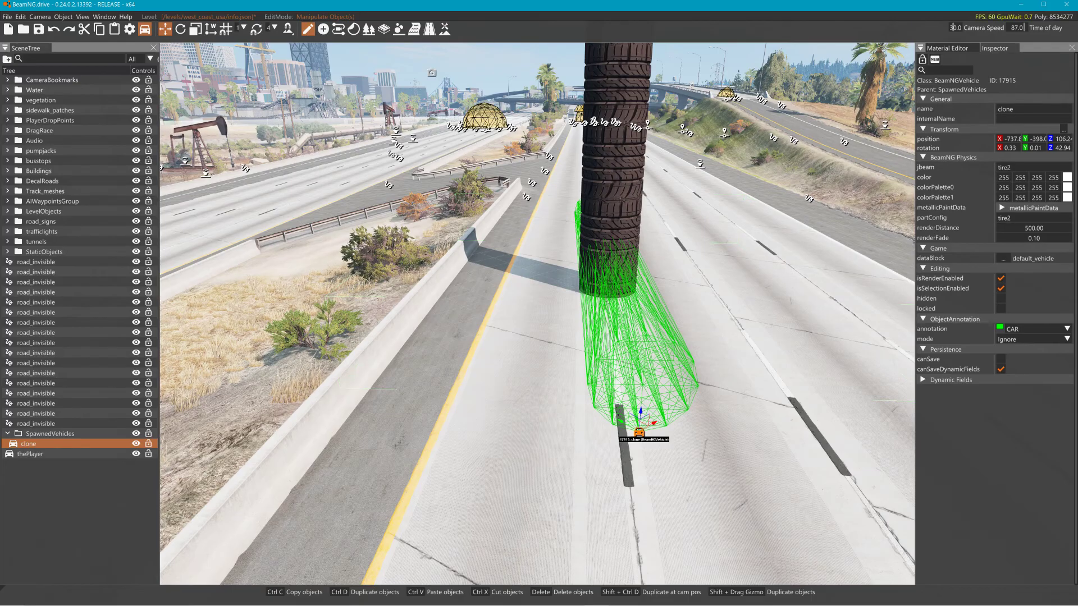
Return to Blender and set the tire2 object's origin to the 3D cursor
key("alt+Tab")
middle_click_drag(705, 256, 574, 267)
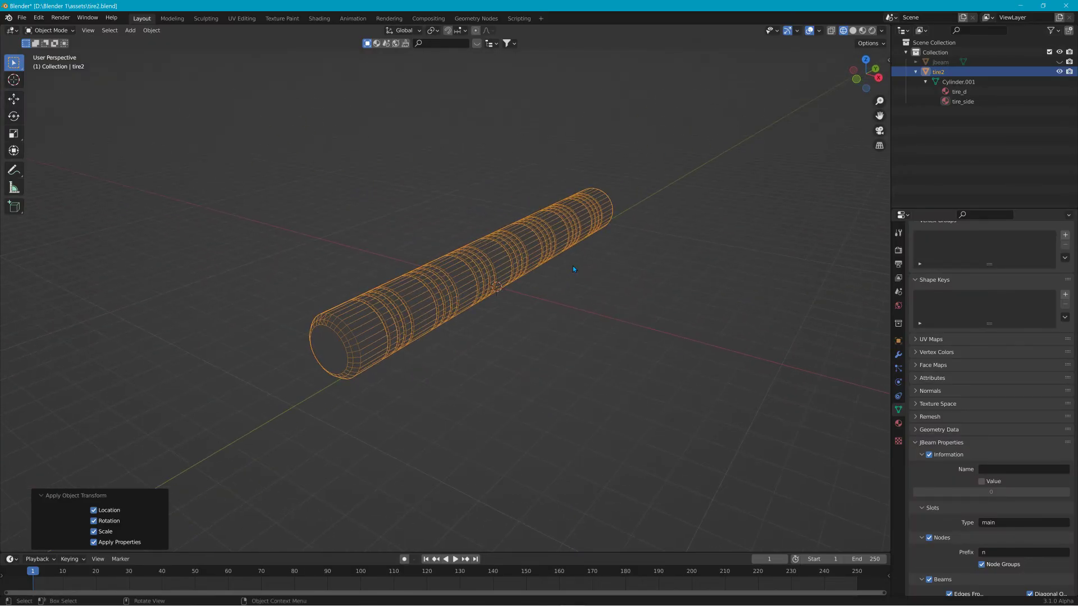
left_click(510, 260)
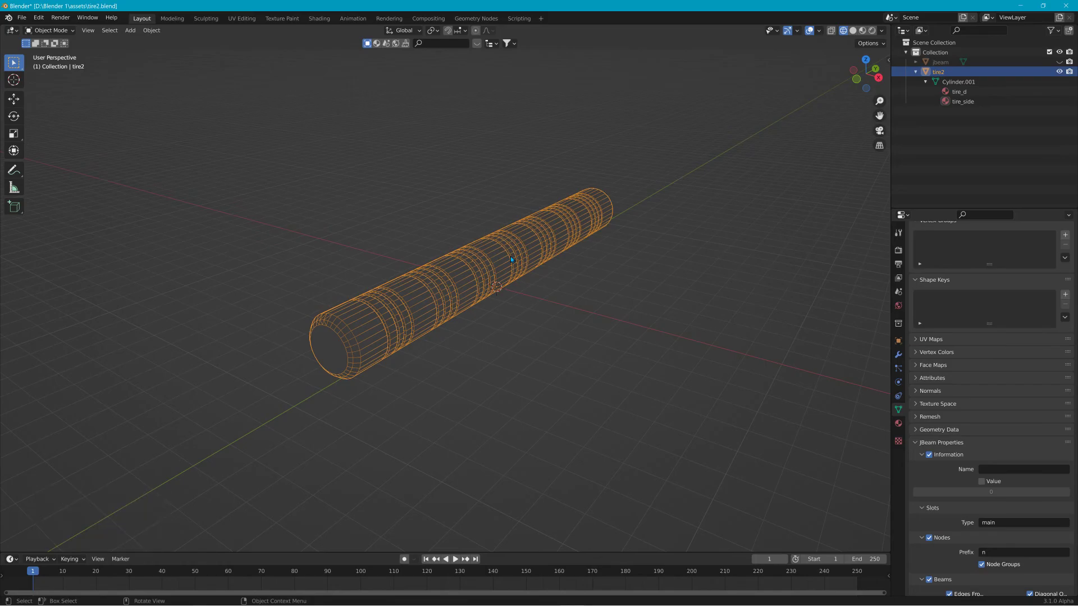
left_click(152, 30)
mouse_move(191, 52)
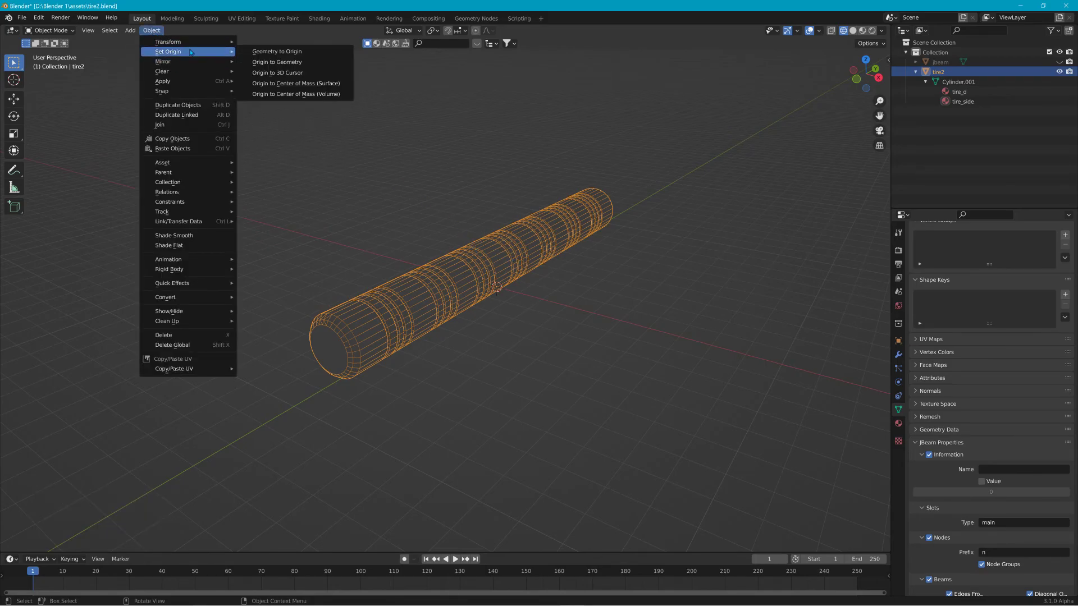
left_click(286, 73)
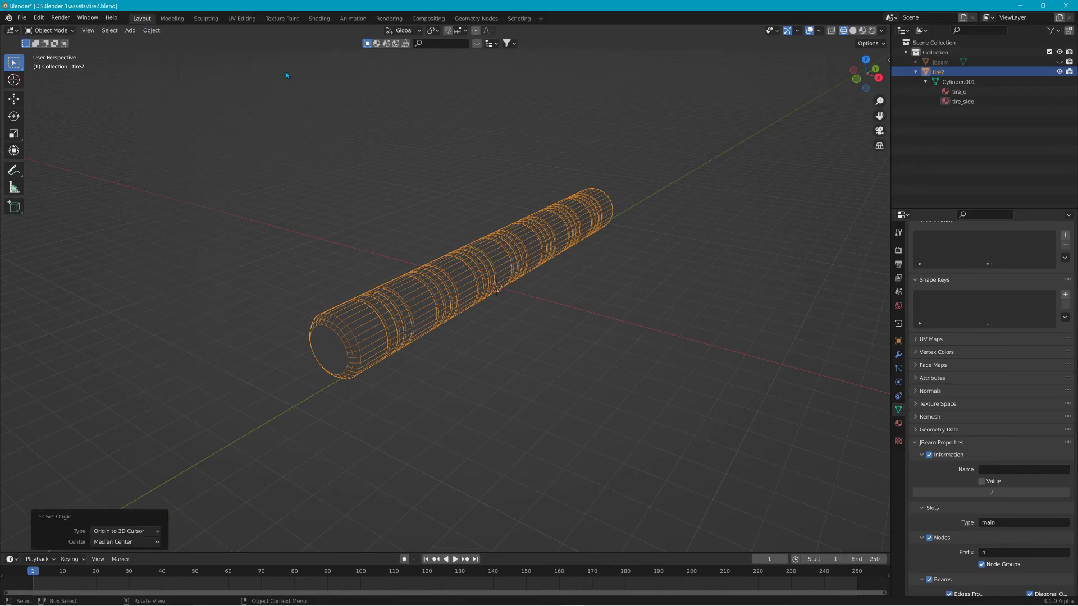
Apply all transforms to tire2 with its origin at the 3D cursor
left_click(150, 31)
mouse_move(190, 81)
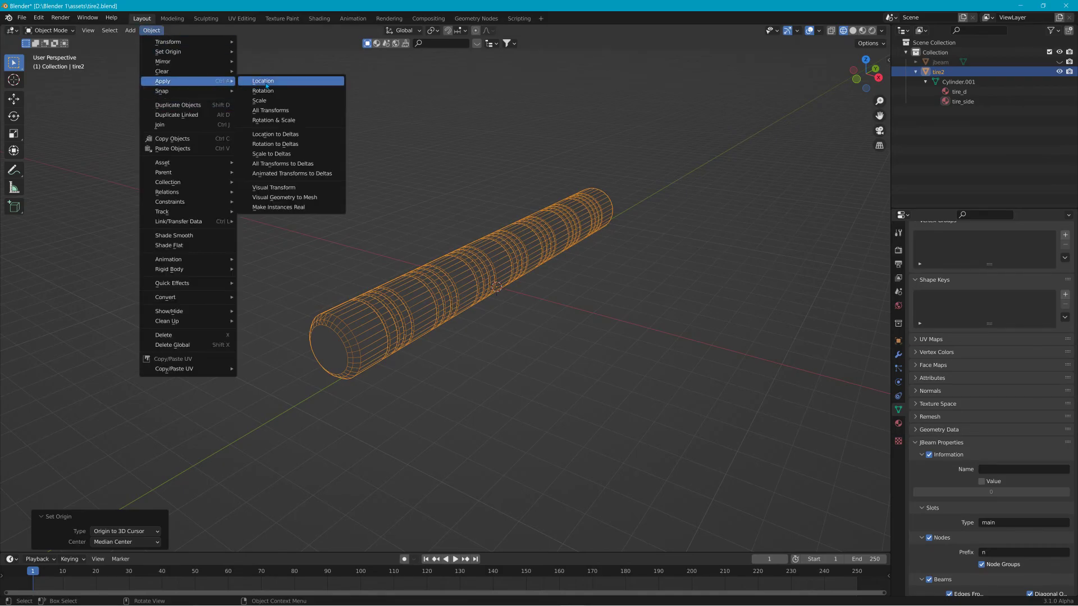
left_click(272, 110)
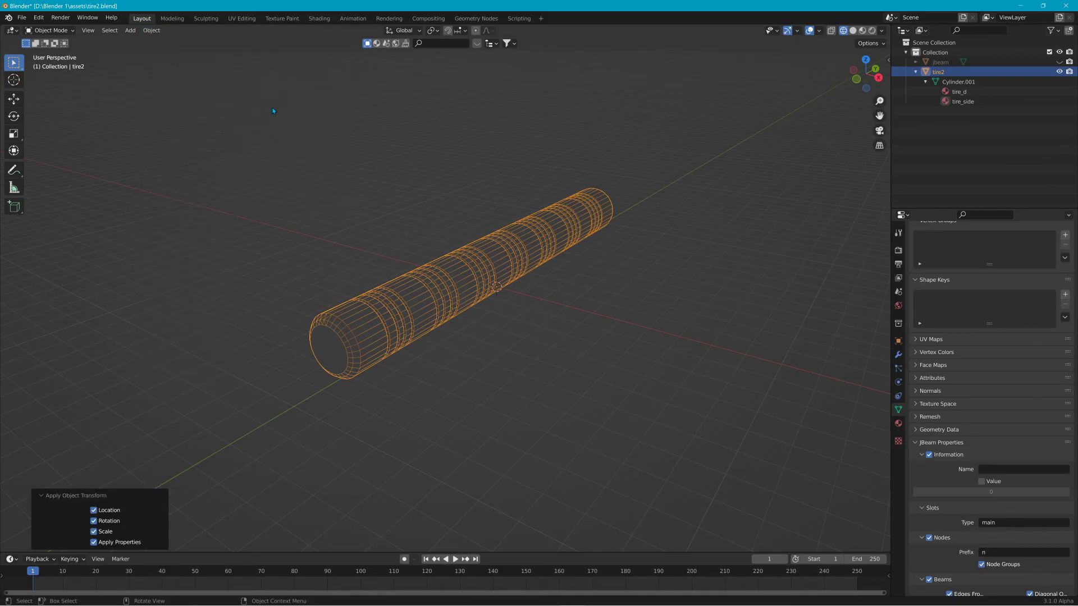
Export tire2 as Collada into the mod's Vehicles\tire2 folder, overwriting the existing tire2.dae
left_click(21, 17)
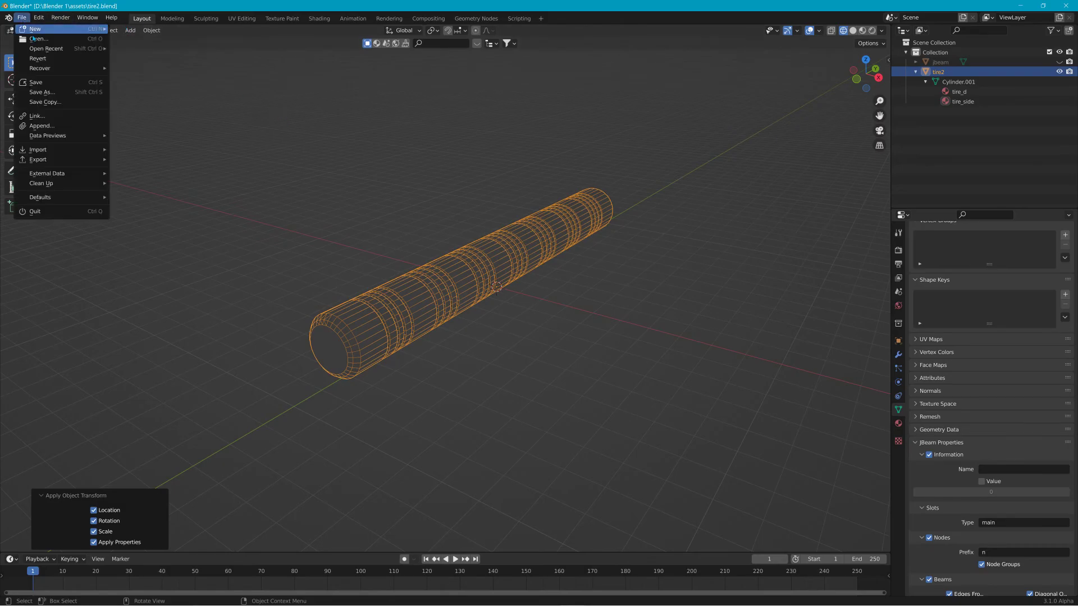
mouse_move(59, 159)
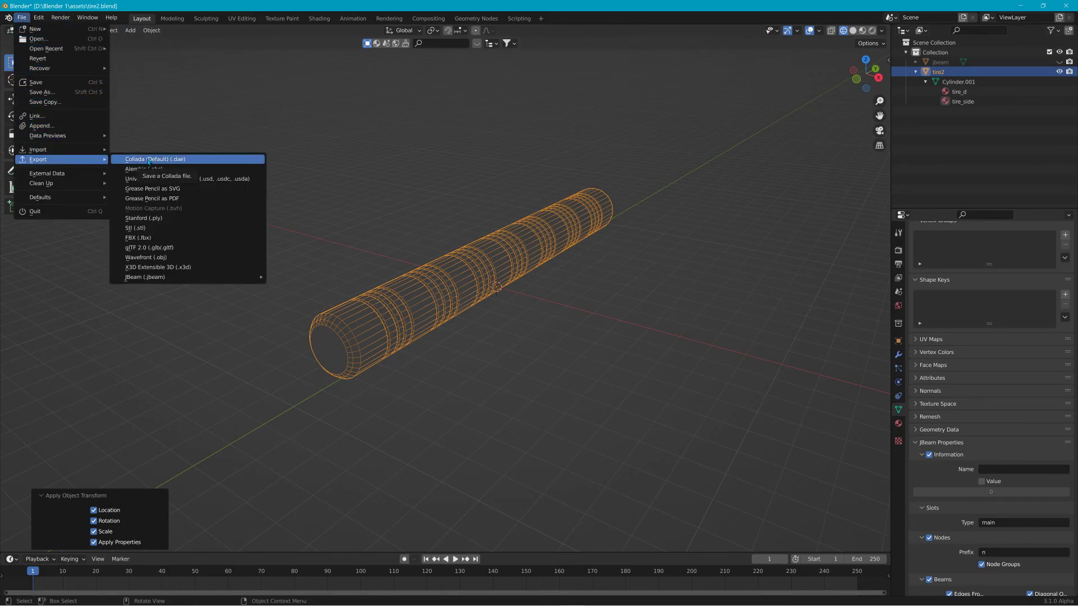
left_click(178, 160)
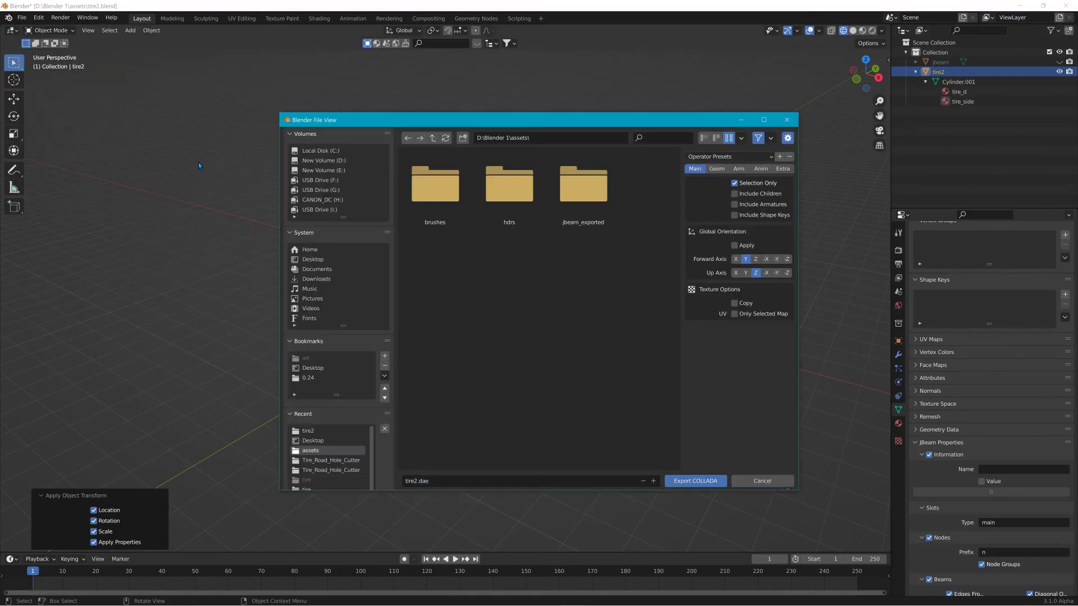
left_click(311, 435)
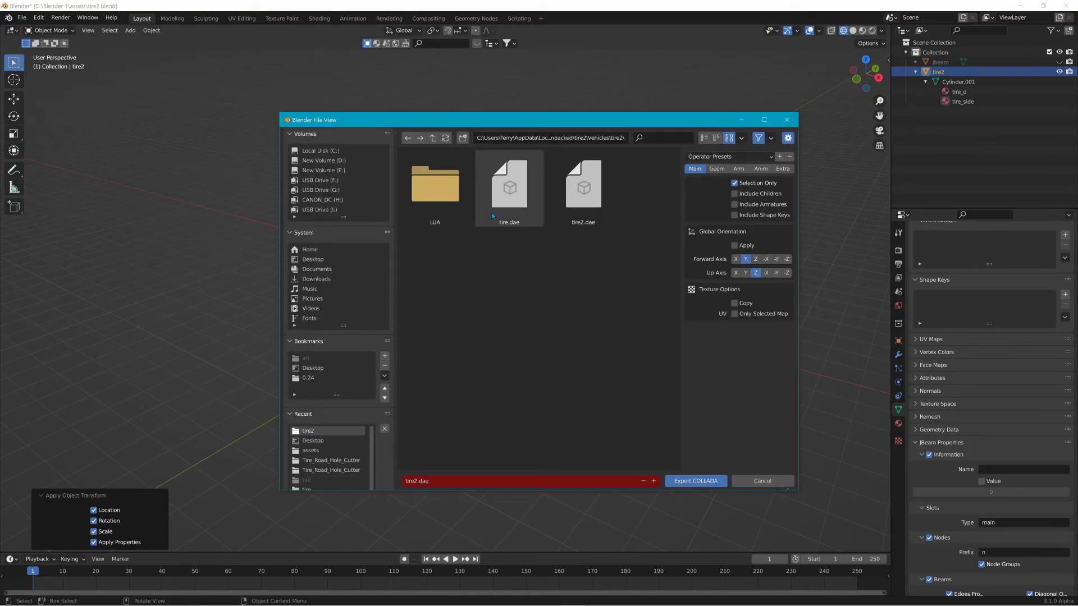
left_click(503, 140)
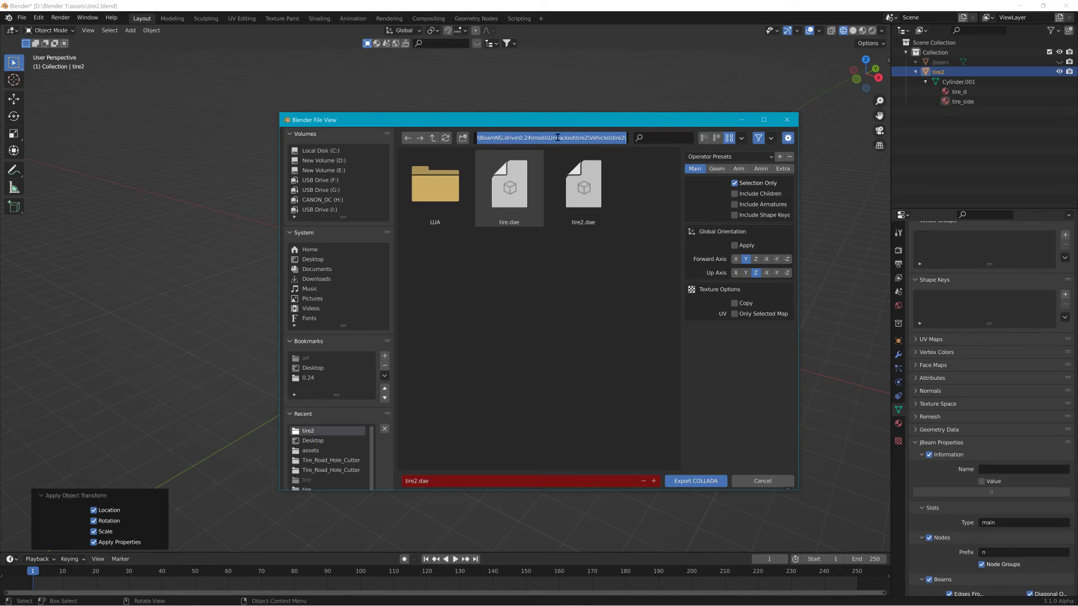
left_click_drag(584, 137, 627, 138)
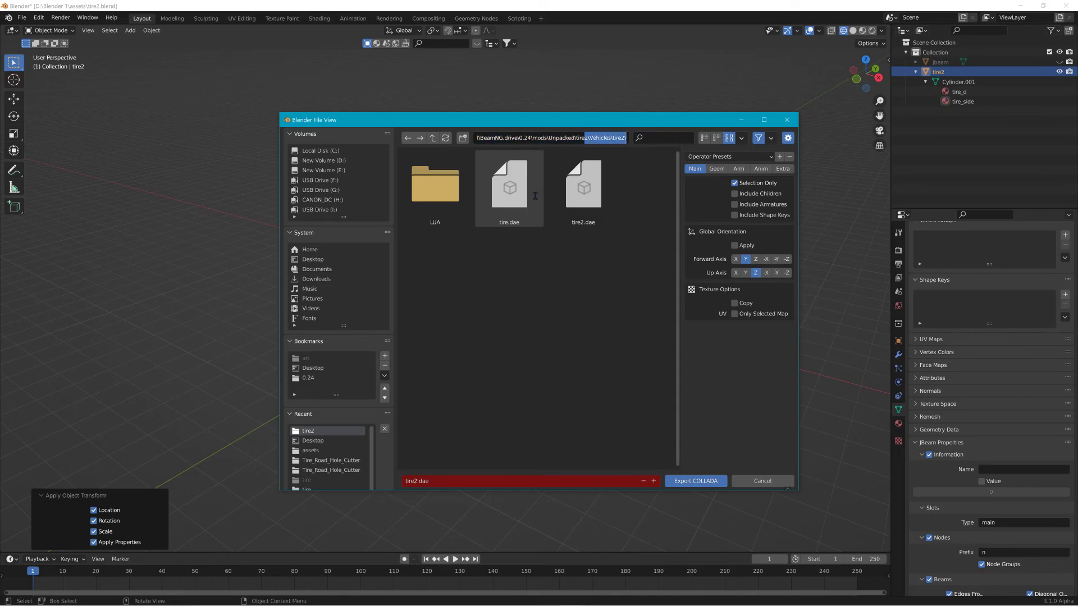
left_click(581, 245)
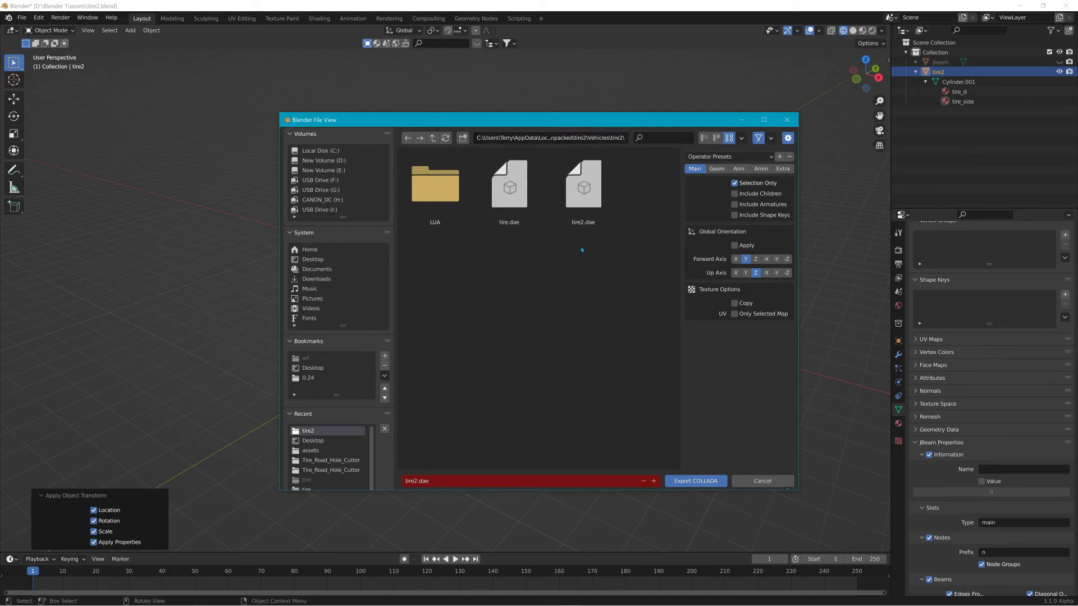
left_click(587, 198)
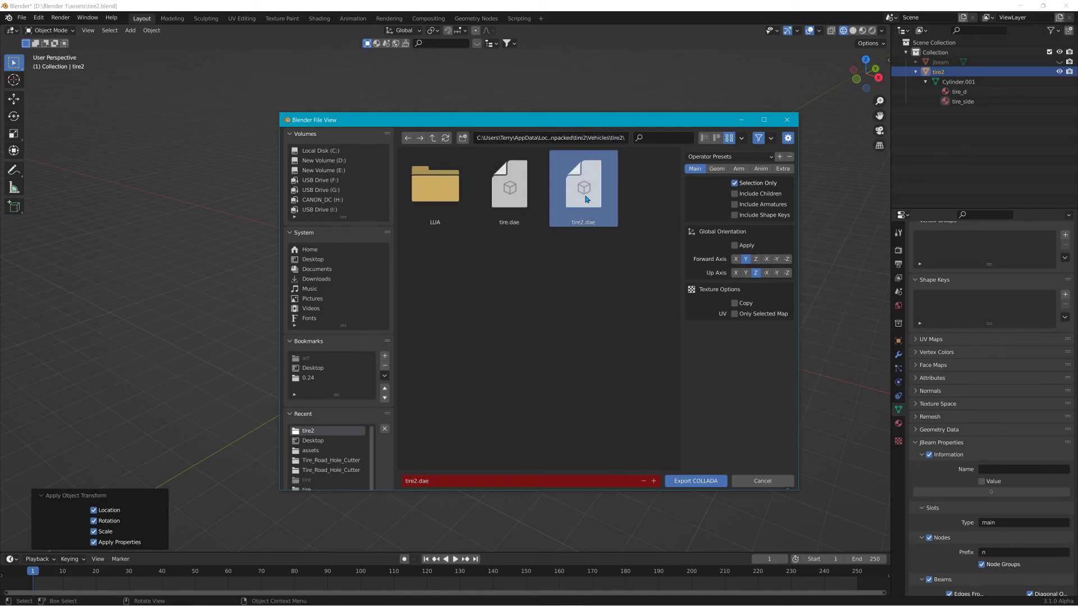
left_click(696, 481)
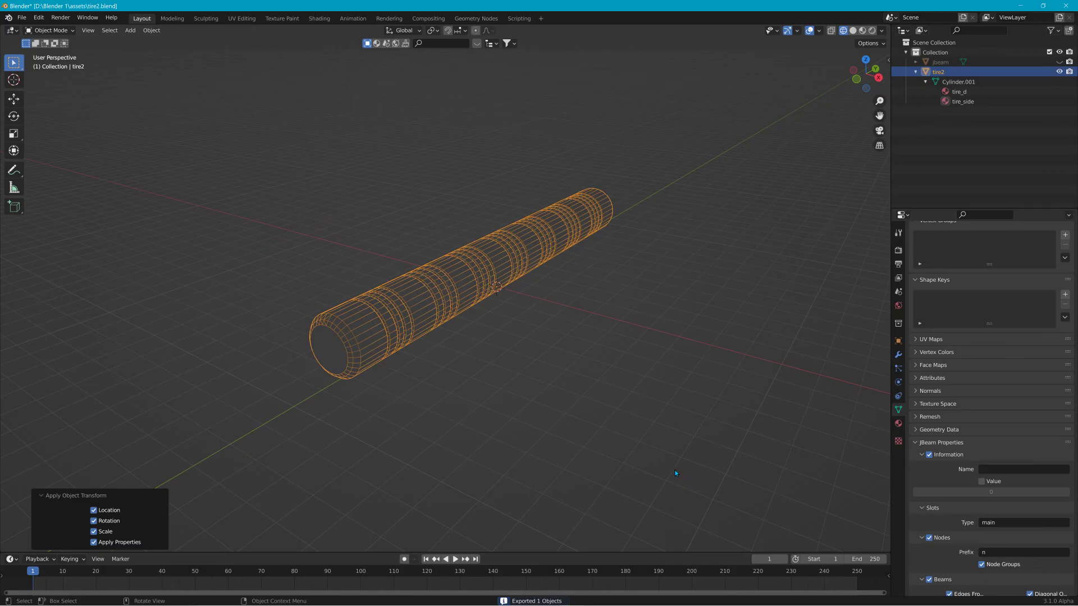
Switch to BeamNG.drive and examine the full tire mesh and its beam structure from farther back
key("alt+Tab")
right_click_drag(698, 302, 767, 183)
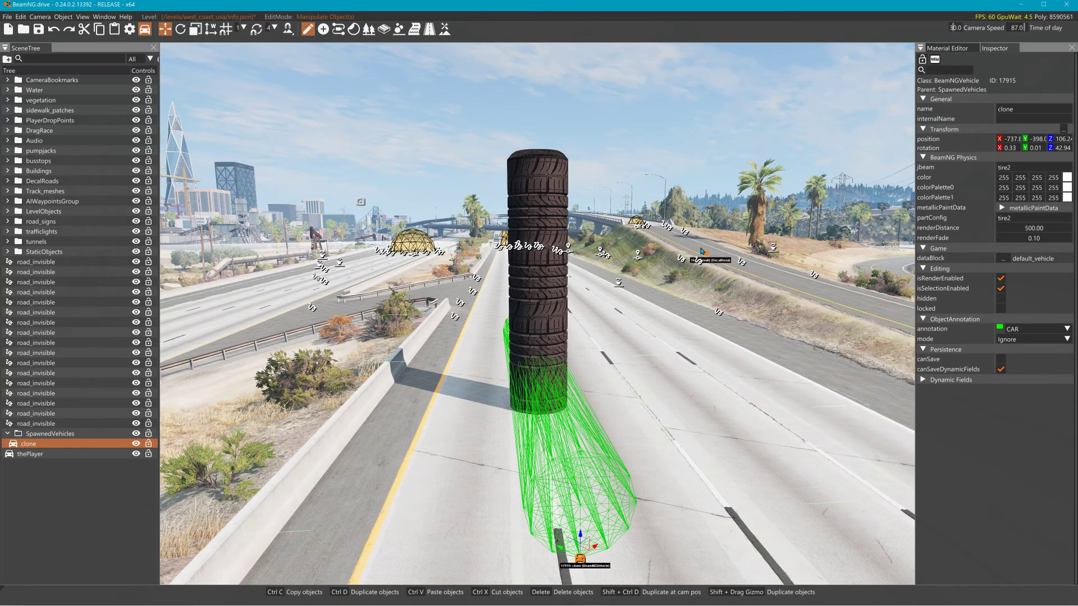
key("s")
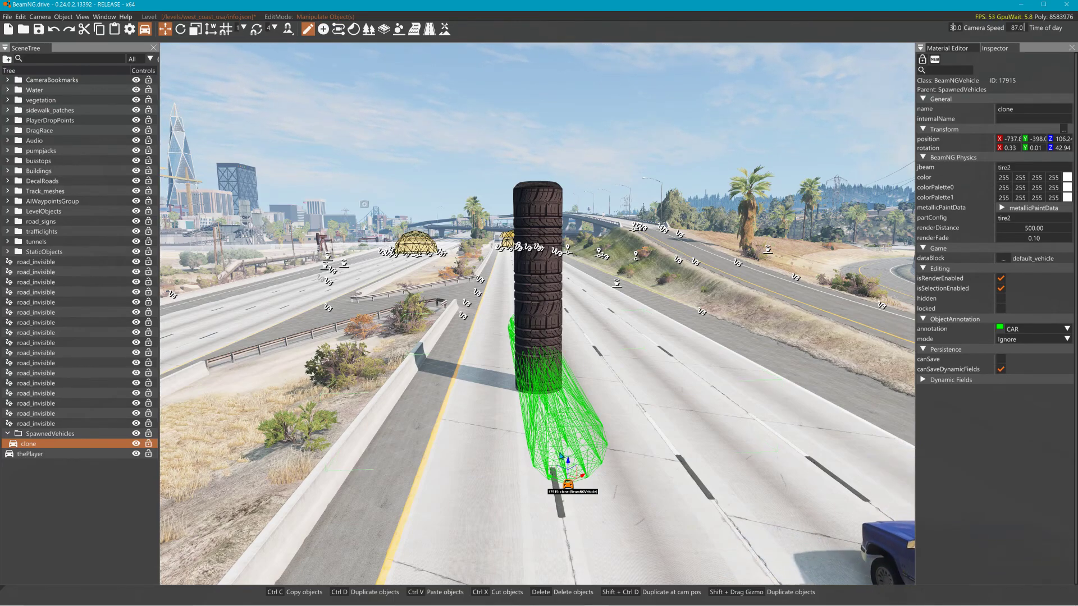
Move the cloned tire2 vehicle, reset it, and examine its mesh against the beam structure from another angle
left_click_drag(567, 466, 578, 368)
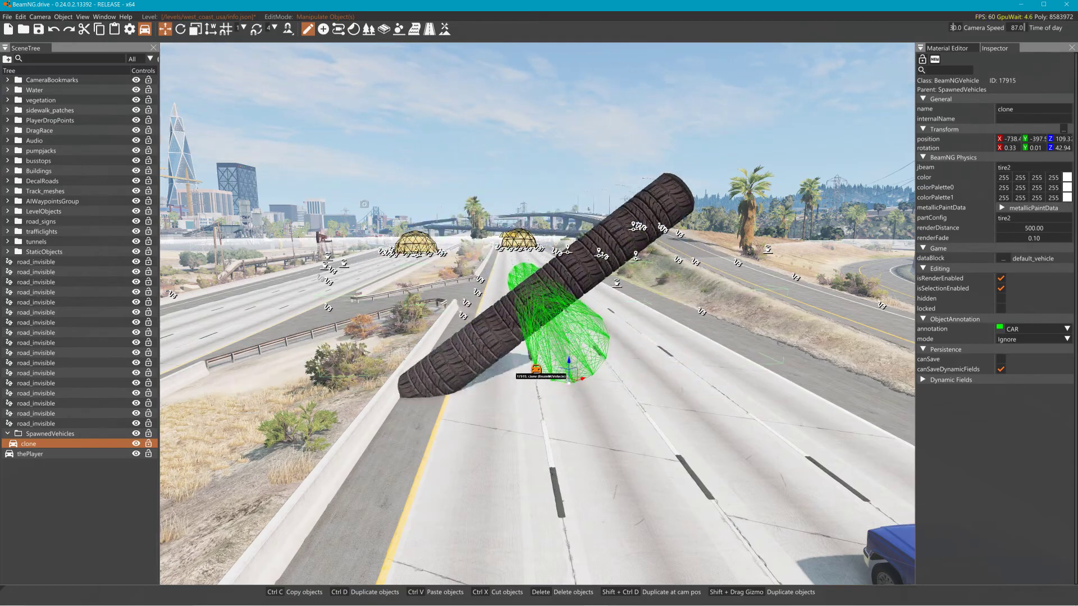
key("r")
right_click_drag(631, 396, 661, 386)
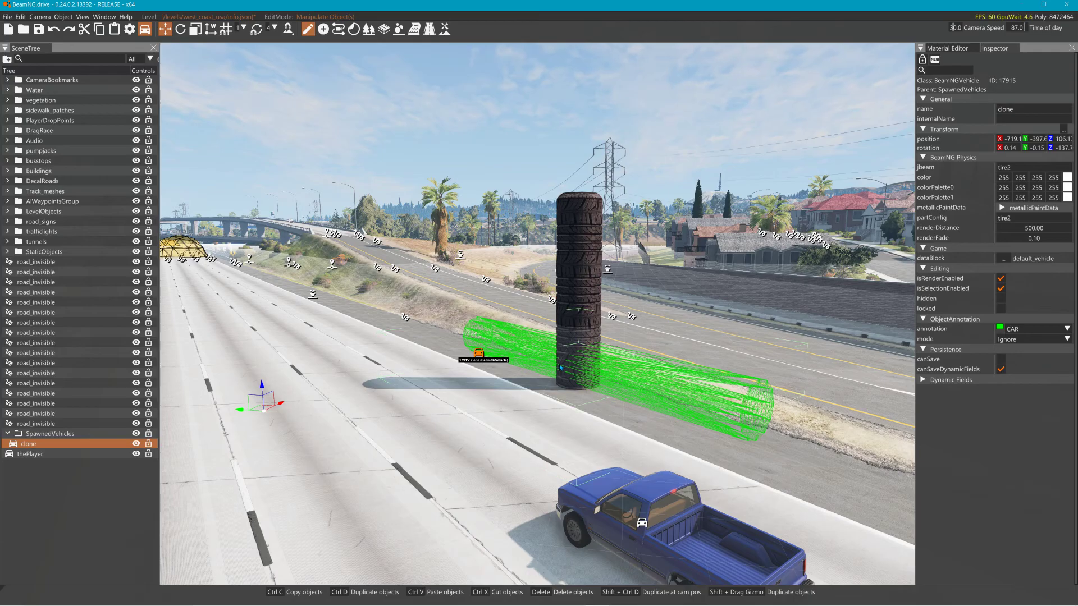
Return to Blender, unhide the jbeam object, and set its origin to the 3D cursor
key("alt+Tab")
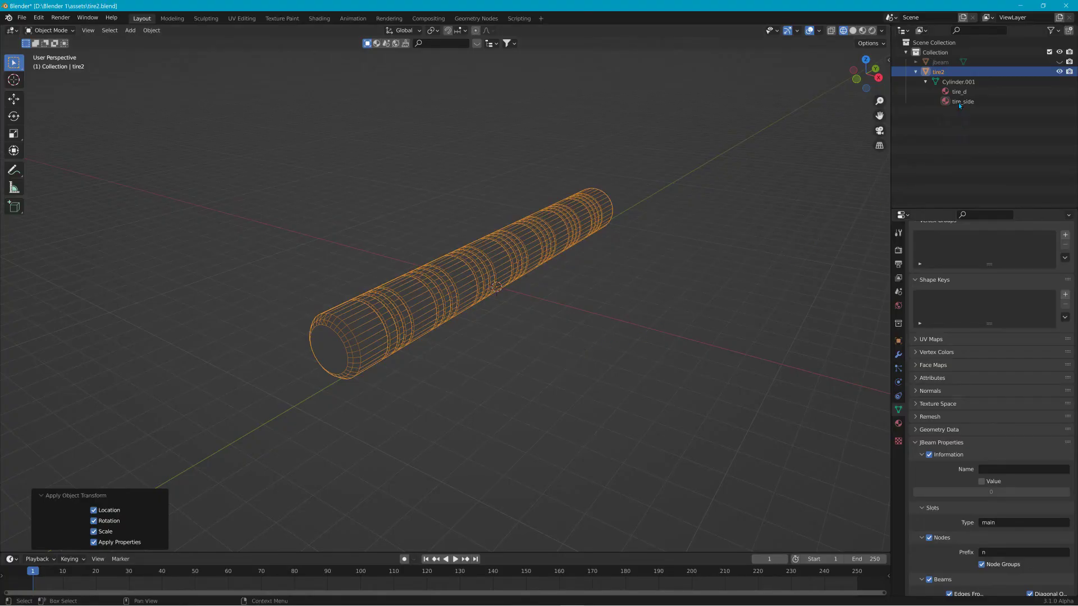
left_click(1059, 62)
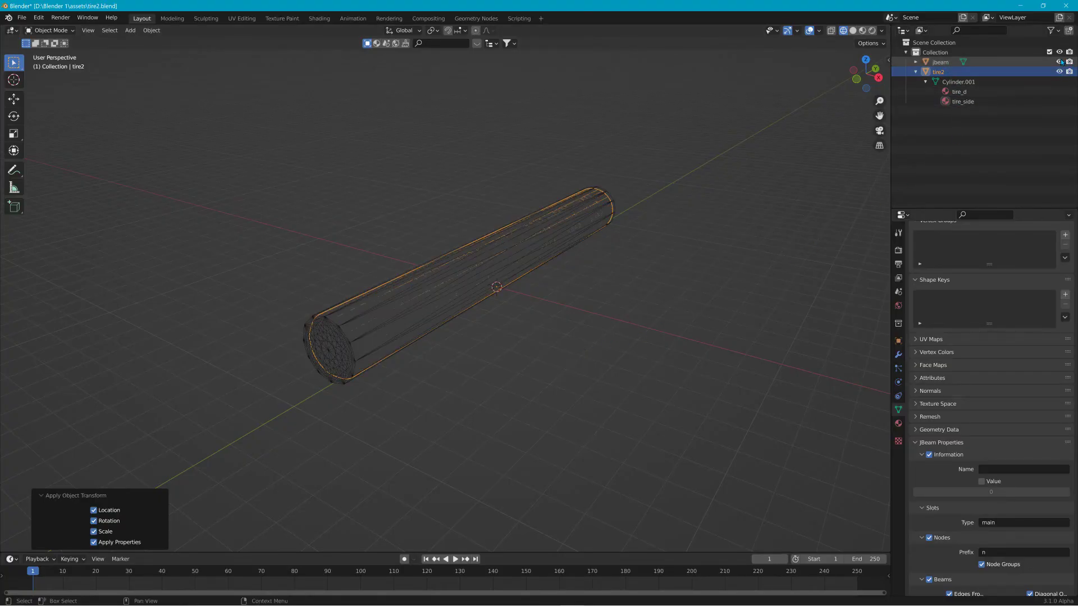
left_click(940, 63)
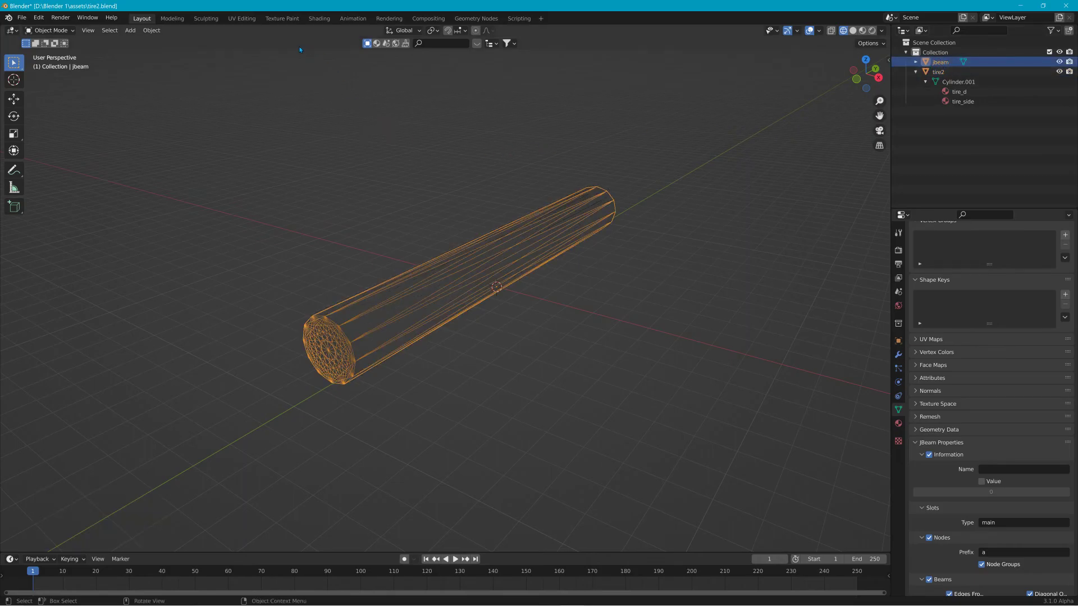
left_click(152, 30)
mouse_move(185, 51)
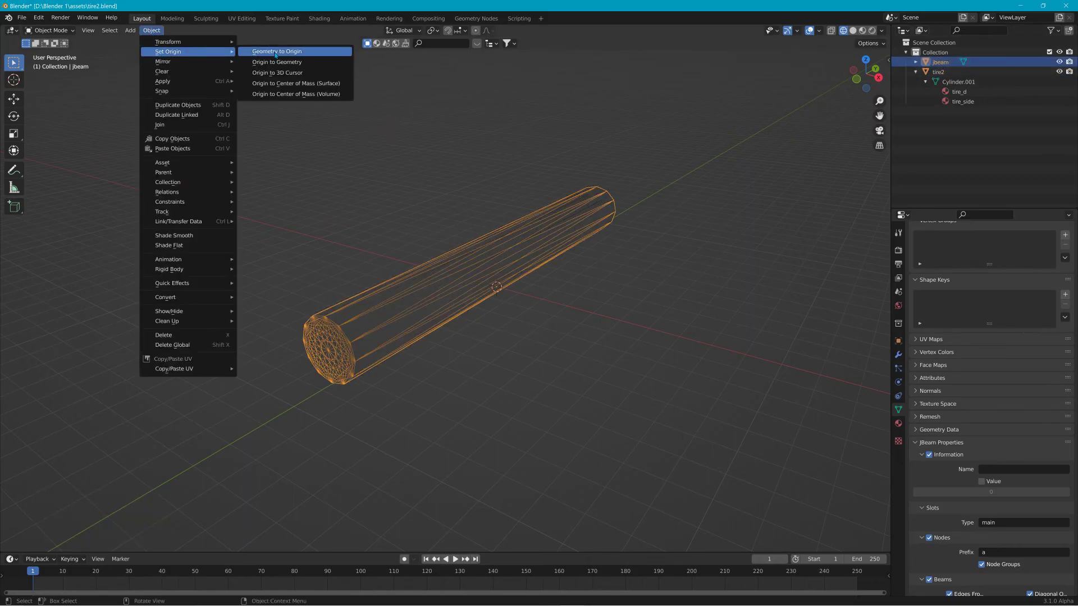
left_click(289, 73)
Apply all transforms to the jbeam object
left_click(151, 30)
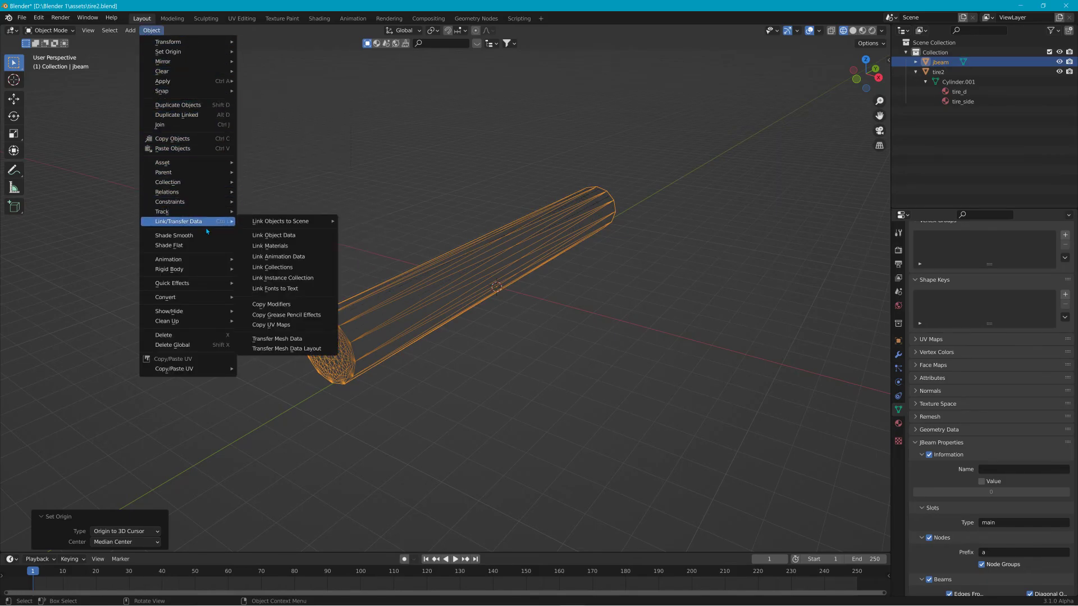
mouse_move(205, 98)
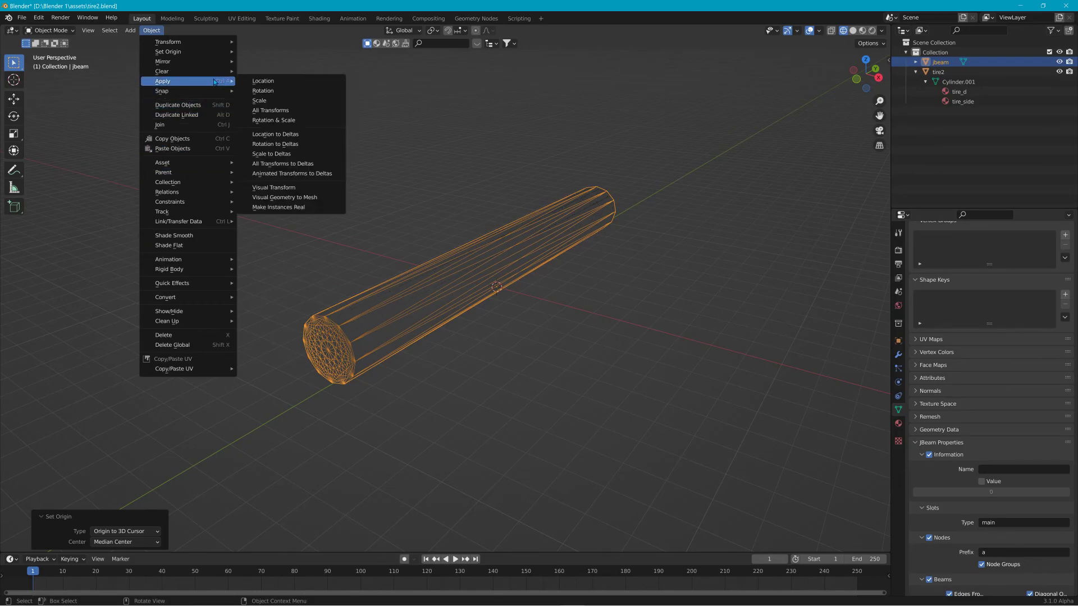
left_click(270, 112)
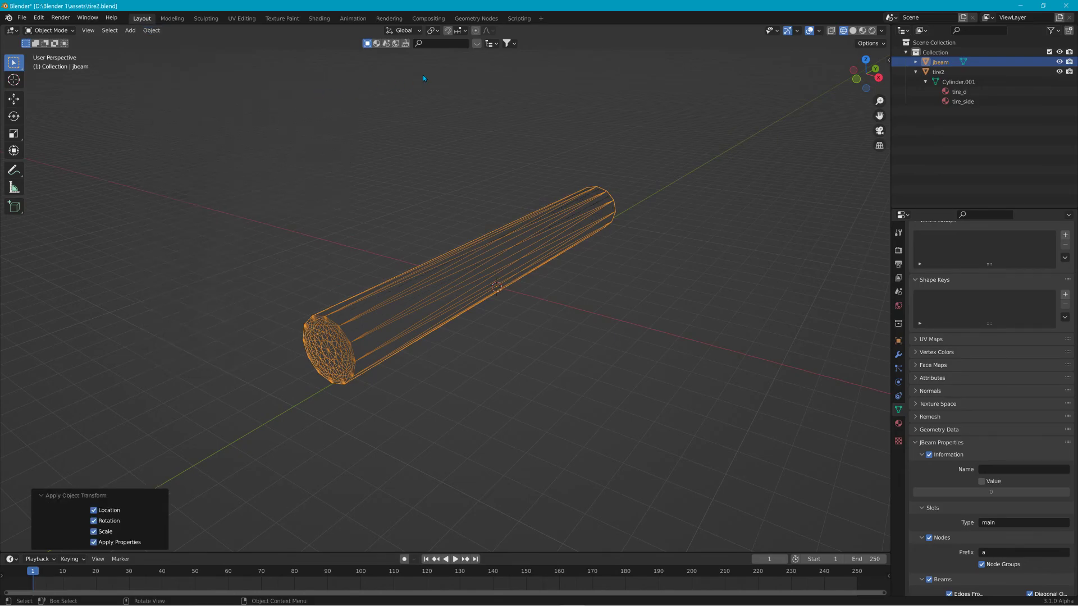
Export the jbeam object in JBeam format
left_click(21, 18)
mouse_move(50, 159)
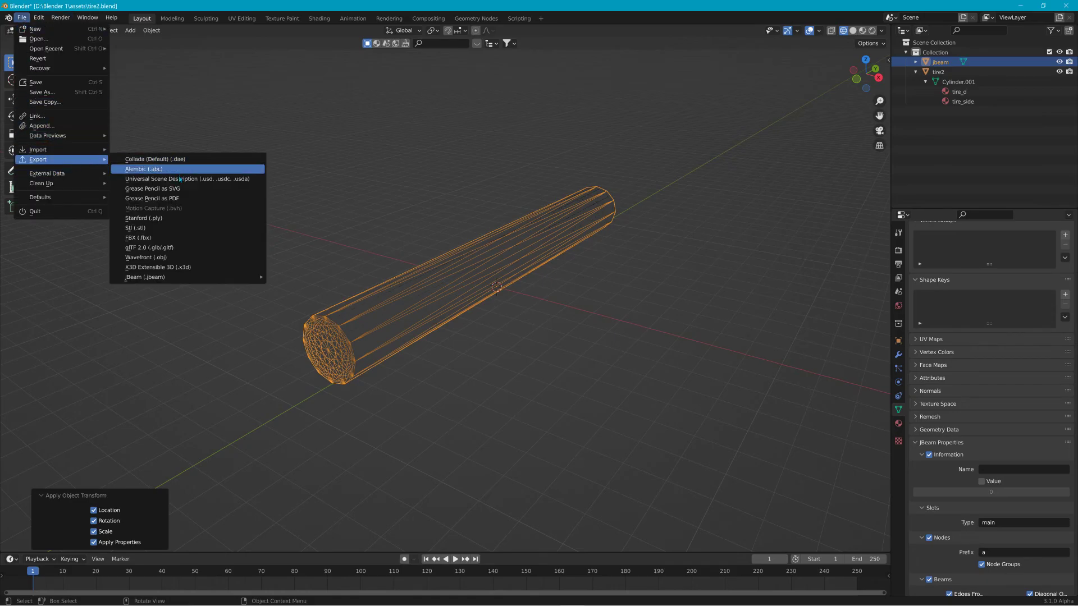
mouse_move(203, 278)
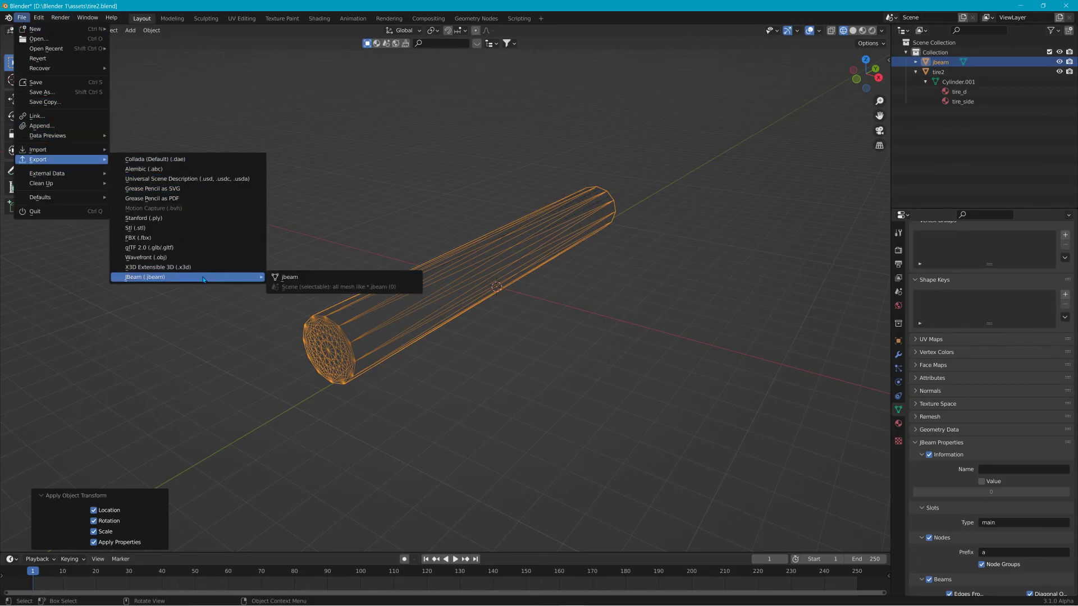
left_click(340, 277)
Switch to the jbeam_exported folder in File Explorer and minimize the Blender and mail windows behind it
key("alt+Tab")
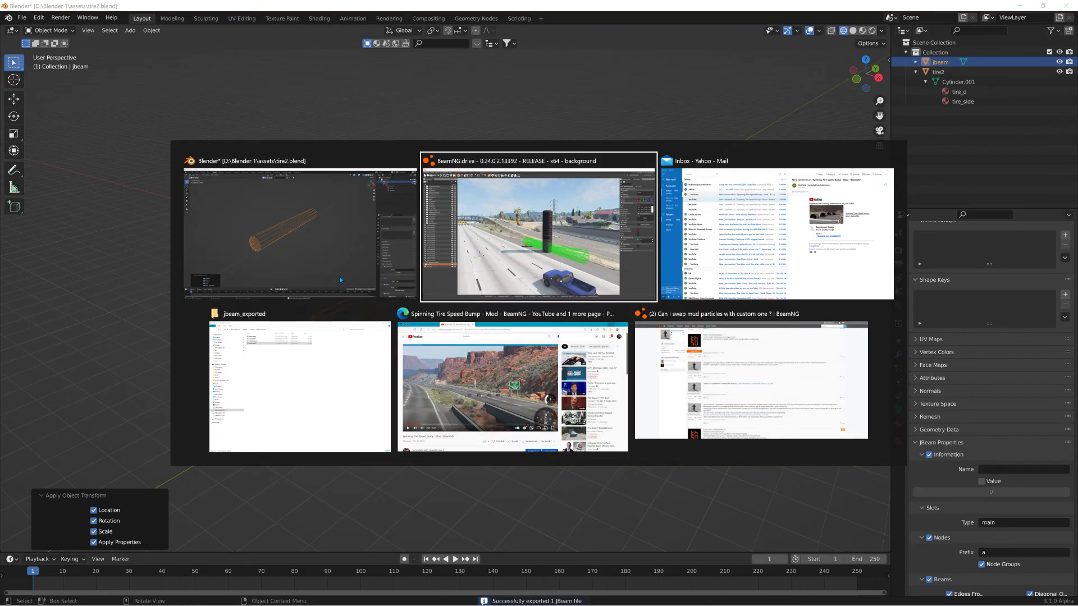
key("alt+Tab")
key("alt+Tab")
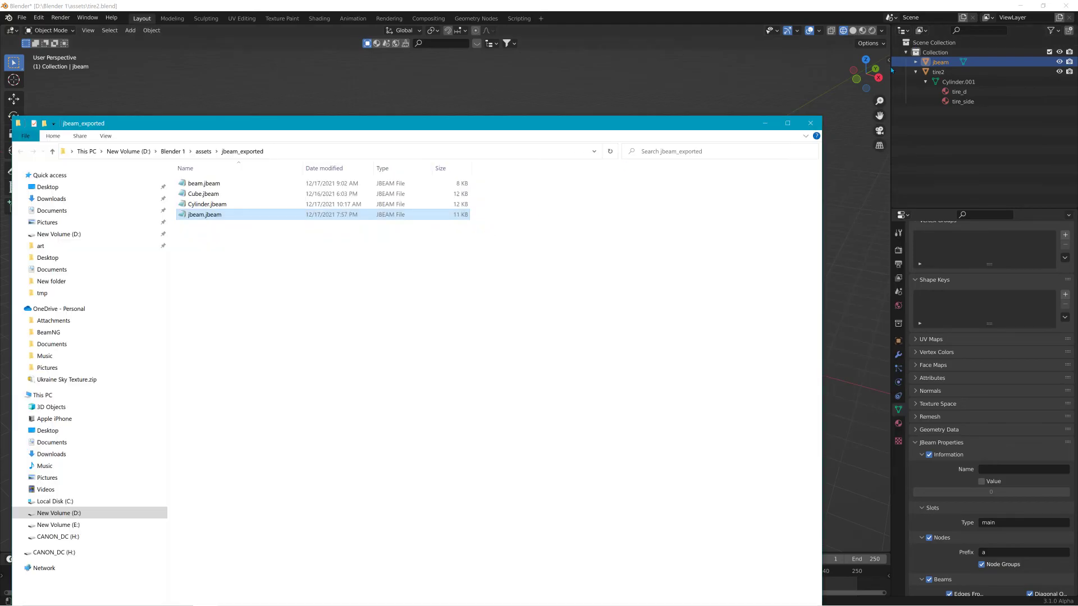
left_click(1019, 7)
left_click(1018, 8)
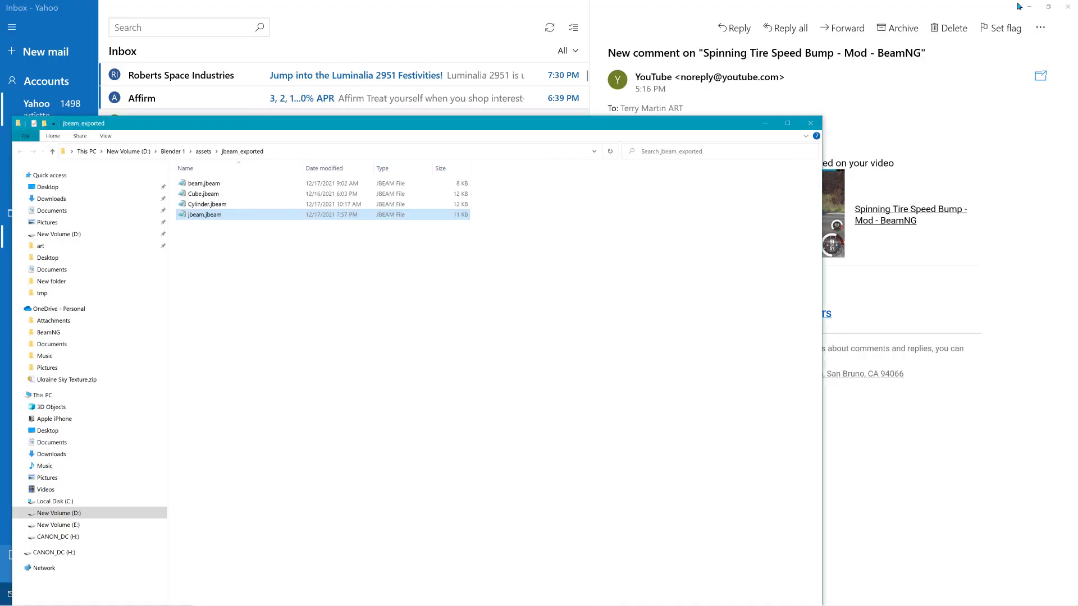
left_click(1029, 7)
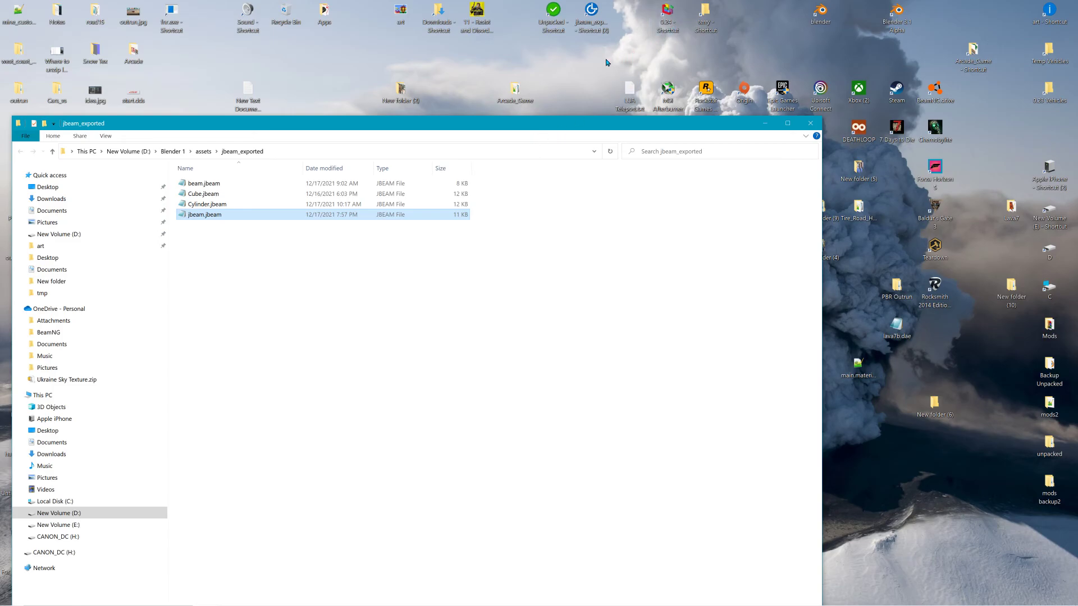
Switch to Notepad++, close the outdated jbeam.jbeam, and restore the window to a smaller size beside the folder
mouse_move(450, 605)
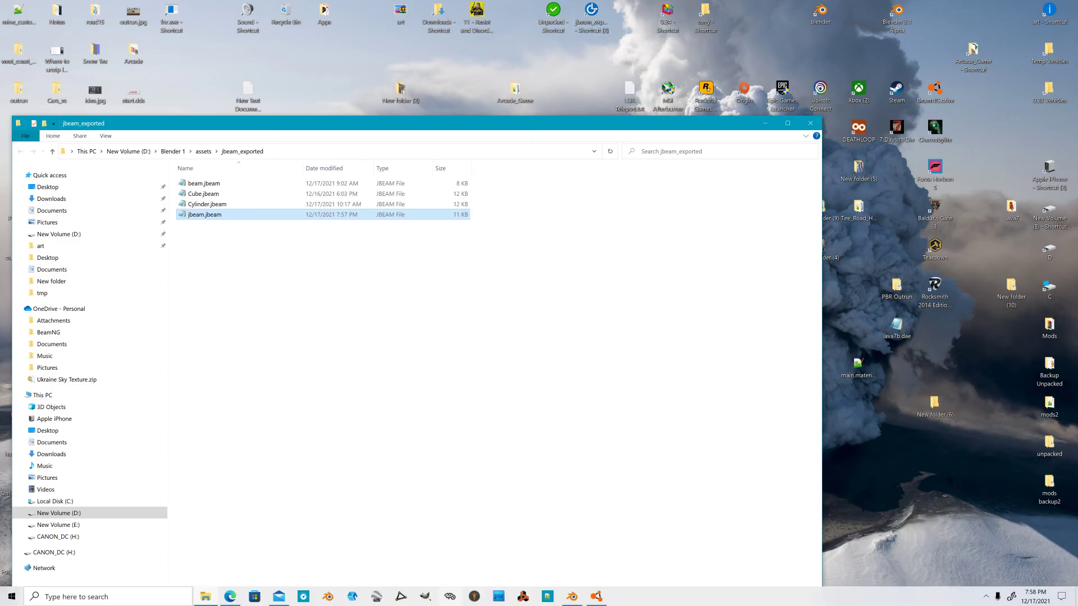
left_click(547, 596)
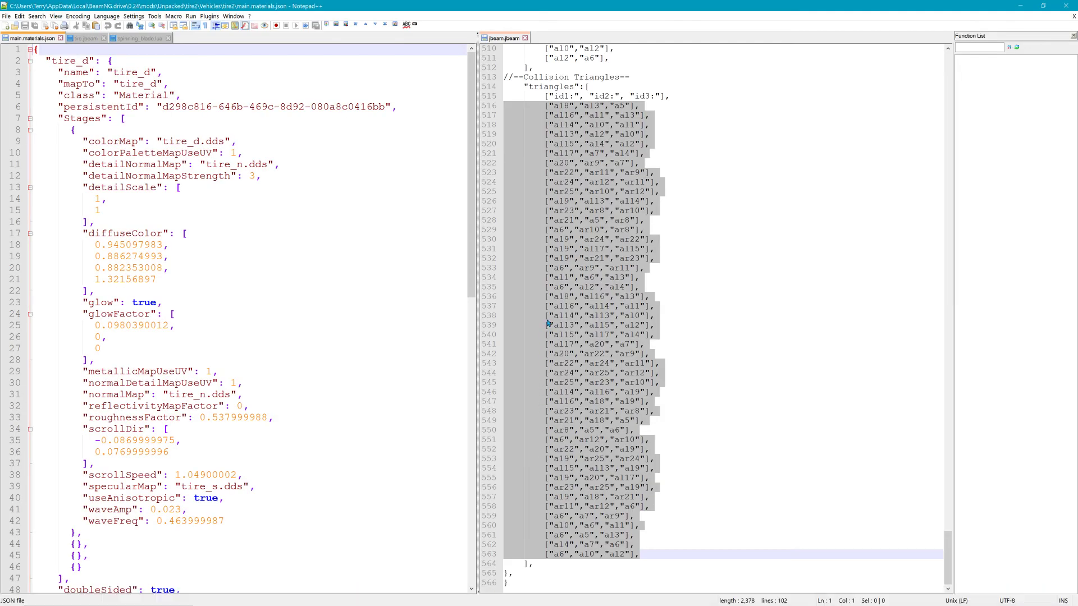
left_click(524, 38)
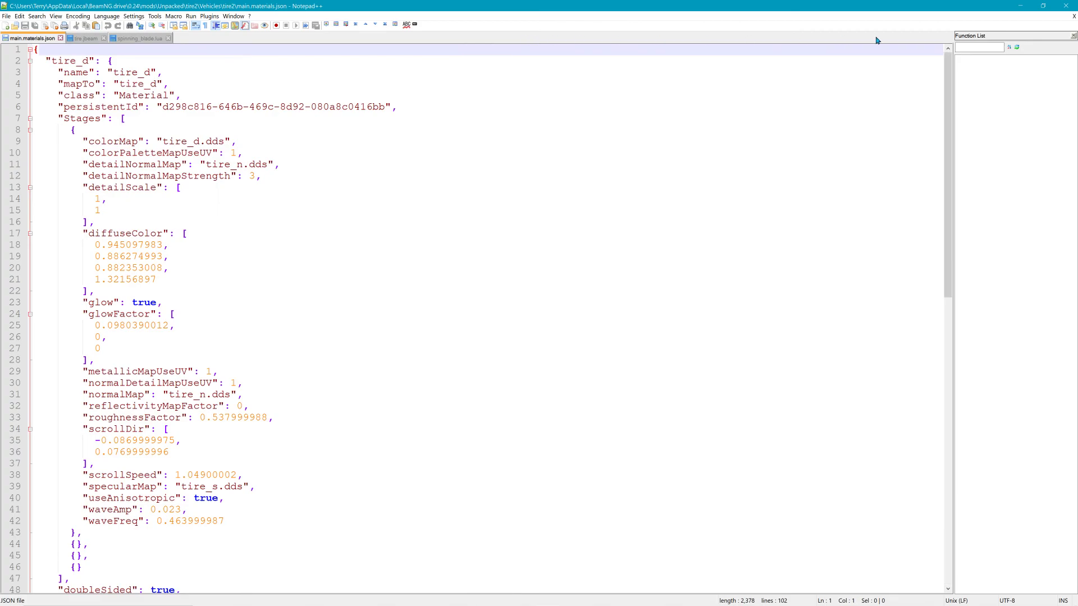
left_click(1042, 6)
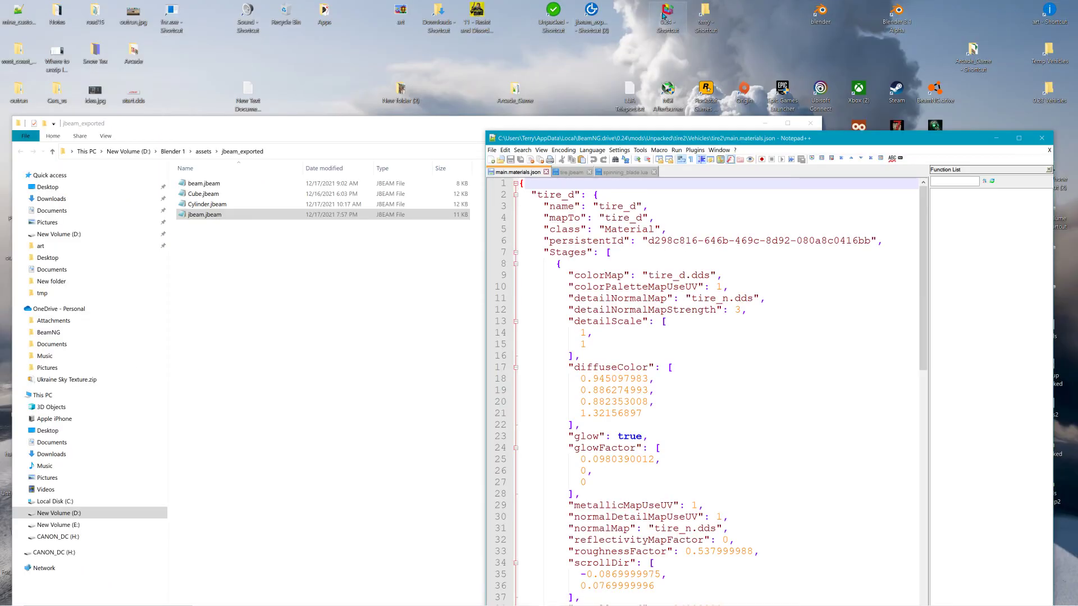
Open the newly exported jbeam.jbeam from the jbeam_exported folder in Notepad++ and maximize the editor
double_click(599, 16)
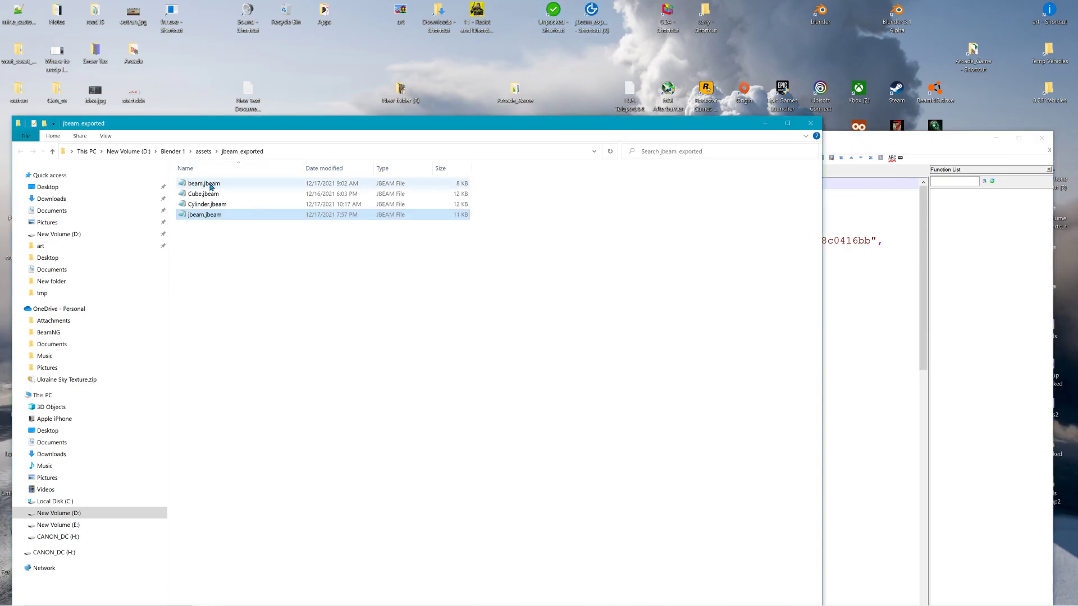
left_click_drag(201, 219, 858, 325)
double_click(815, 140)
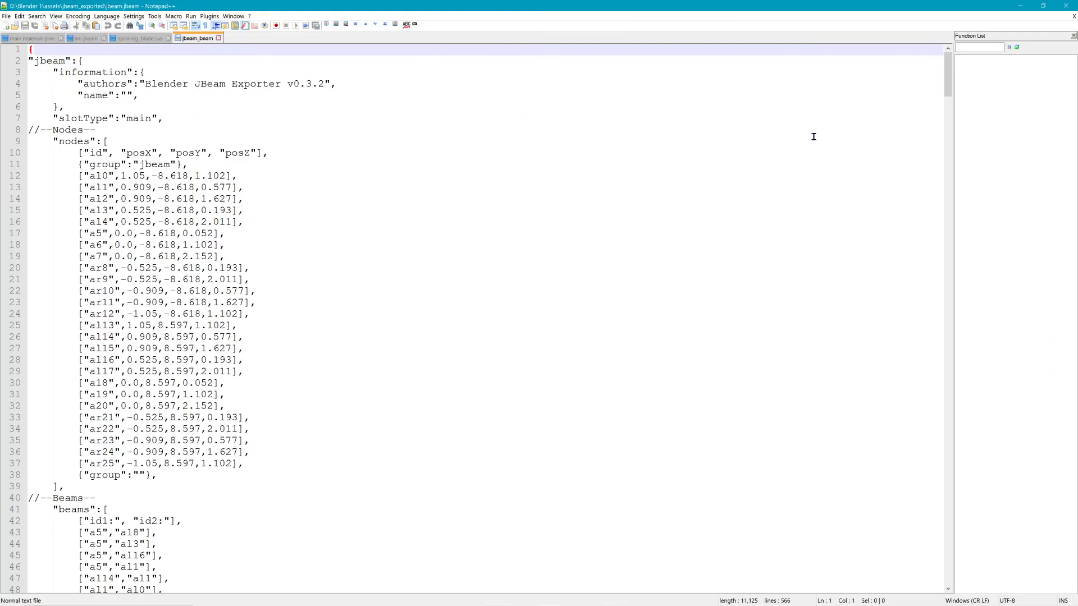
Move jbeam.jbeam to a second side-by-side view and close spinning_blade.lua so tire.jbeam shows next to it
mouse_move(203, 42)
left_mouse_down()
mouse_move(327, 261)
mouse_move(766, 177)
left_mouse_up()
left_click(766, 187)
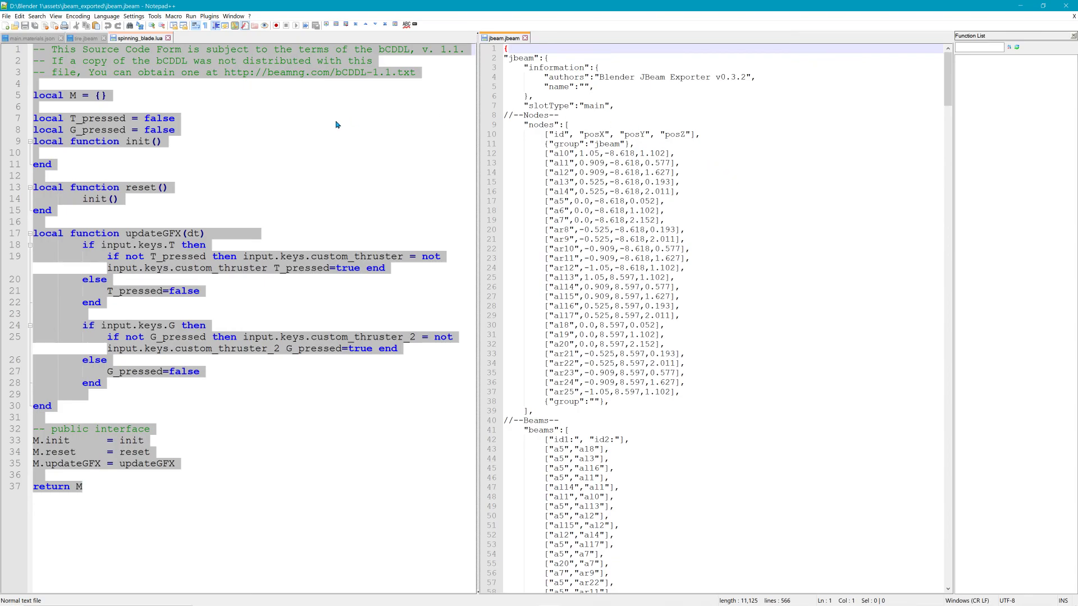
left_click(320, 89)
left_click(168, 38)
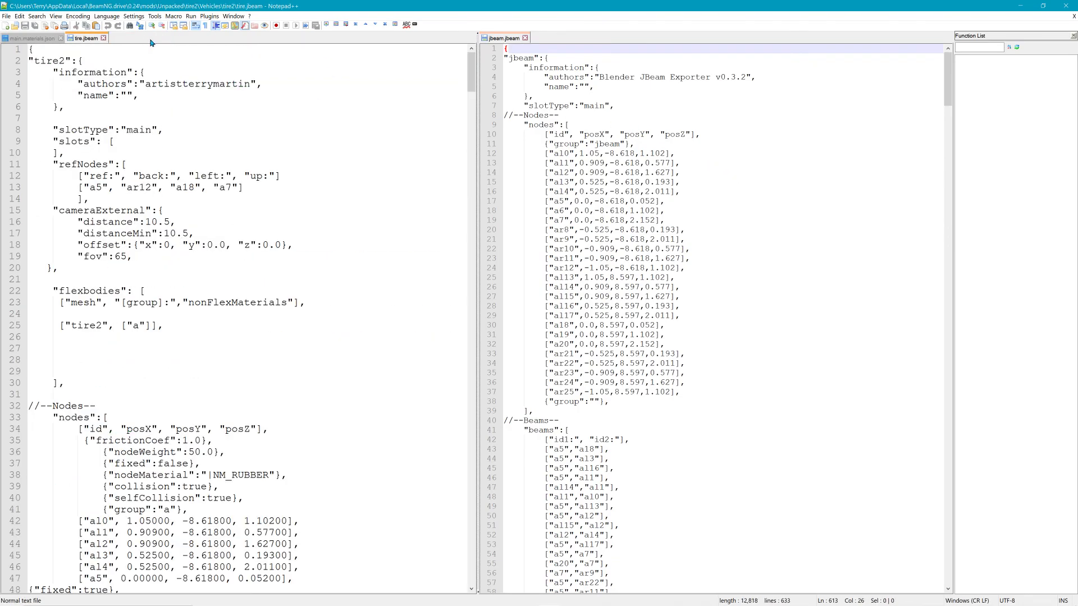
Delete the old node lines al0 through a5 from the nodes section of tire.jbeam
scroll(352, 337, "down", 7)
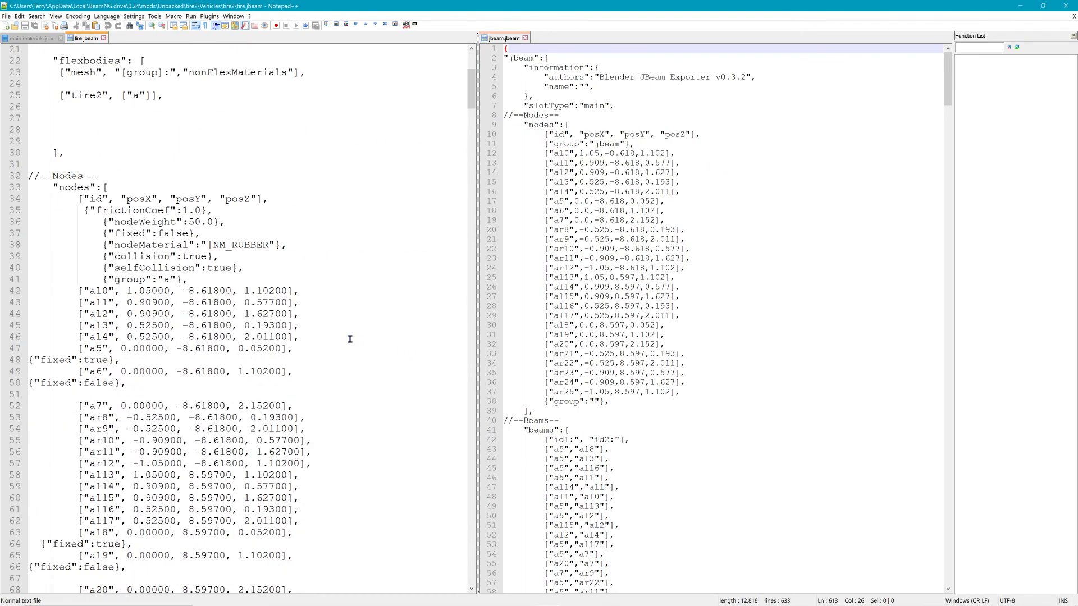
left_click_drag(55, 291, 338, 351)
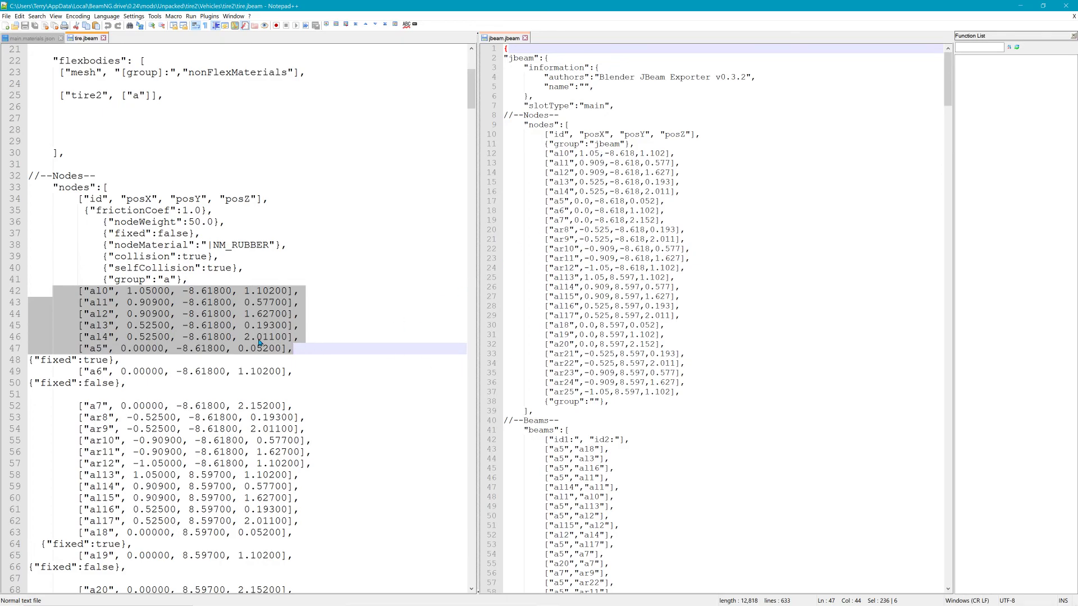
key("Delete")
left_click_drag(76, 316, 331, 314)
key("Delete")
left_click_drag(47, 349, 350, 477)
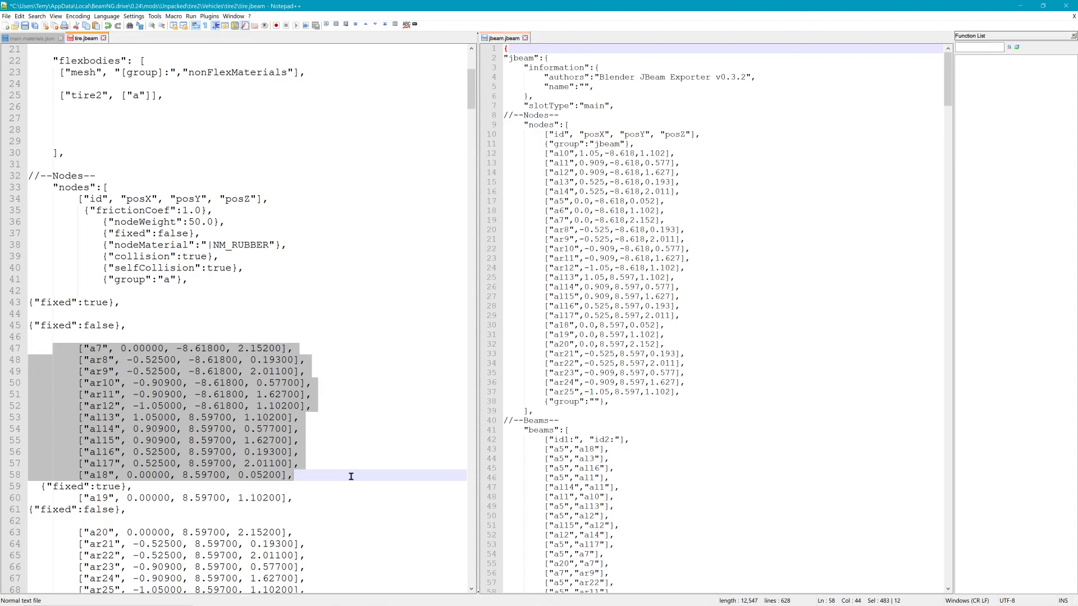
key("ctrl+z")
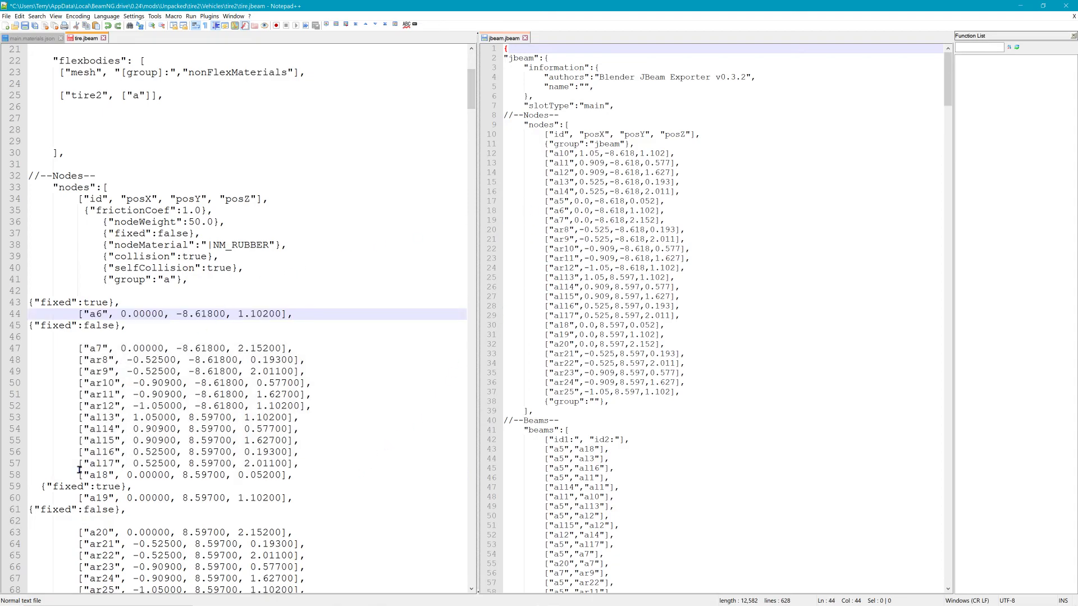
Delete node lines a7 through a18, and a20 through ar25 with the extra fixed true/false lines after them, from tire.jbeam
left_click_drag(59, 350, 387, 476)
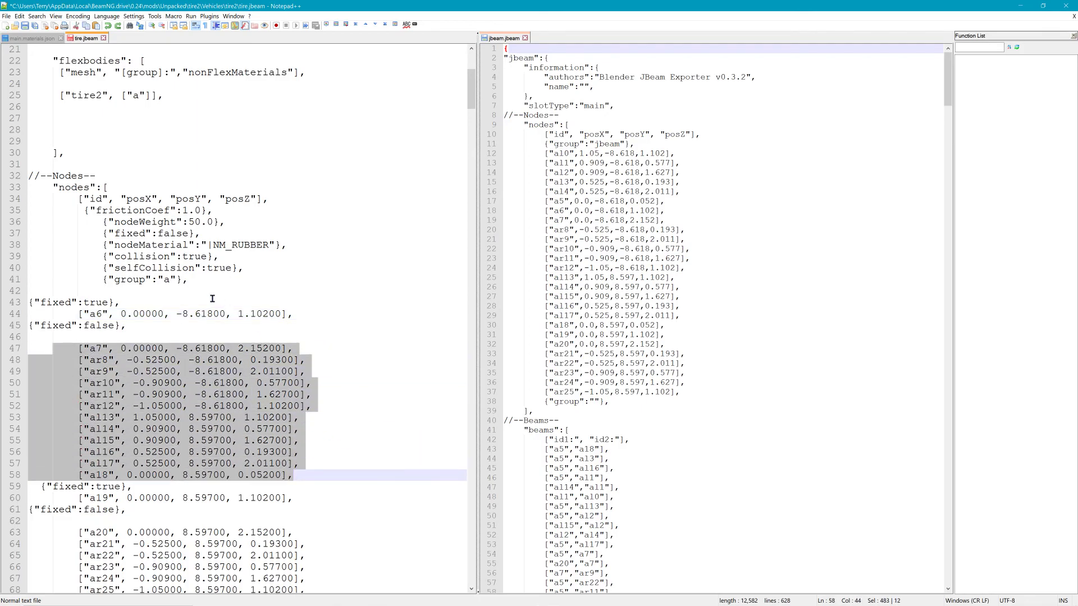
key("Delete")
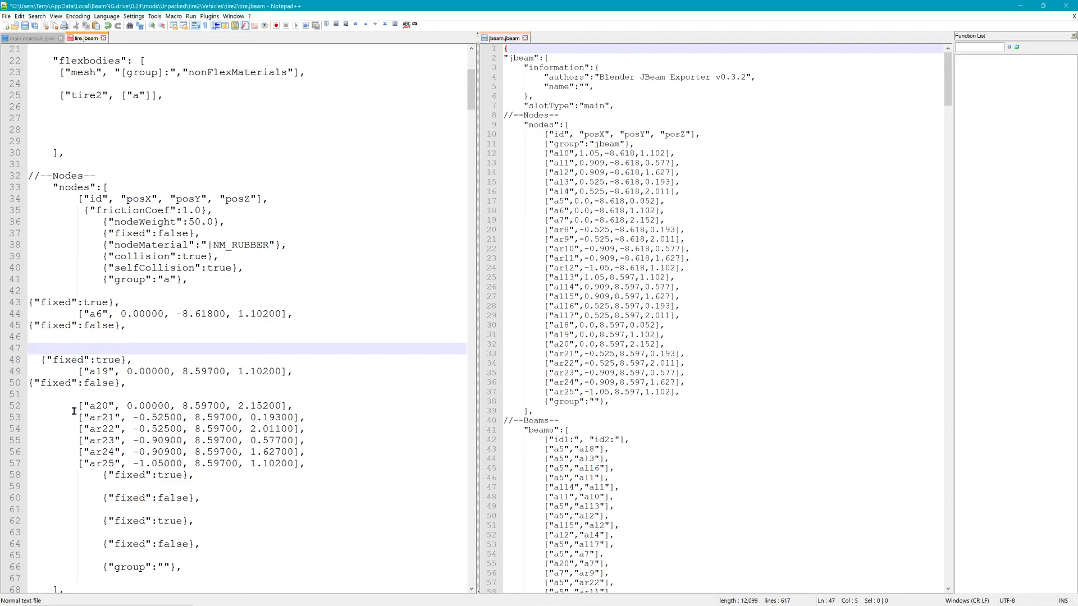
left_click_drag(68, 406, 380, 545)
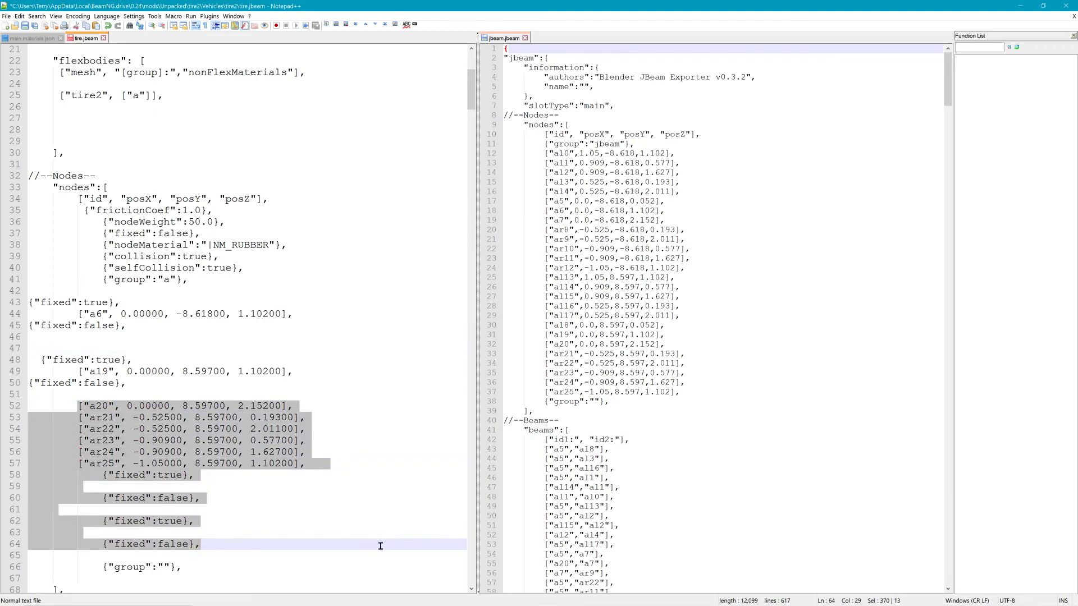
key("Delete")
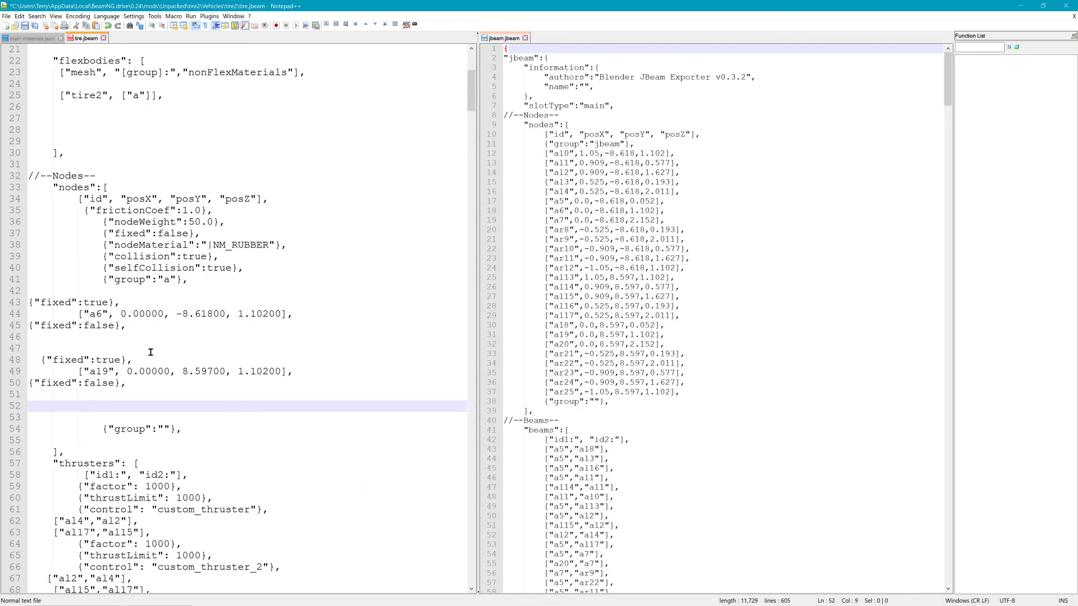
Copy node lines al0 through a5 from jbeam.jbeam into tire.jbeam below the group "a" line
left_click_drag(517, 153, 714, 197)
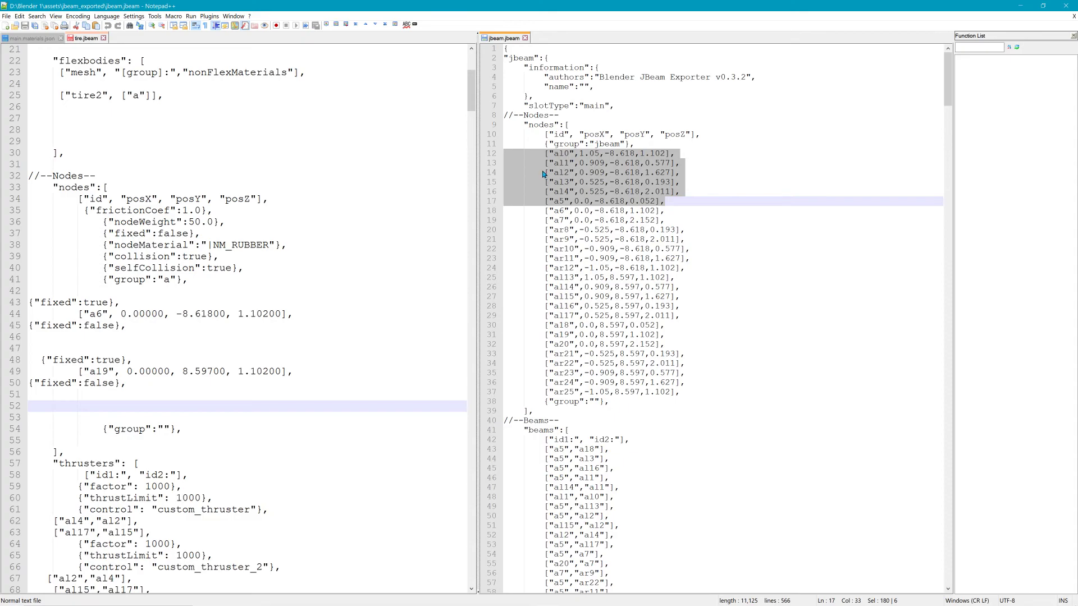
left_click(38, 292)
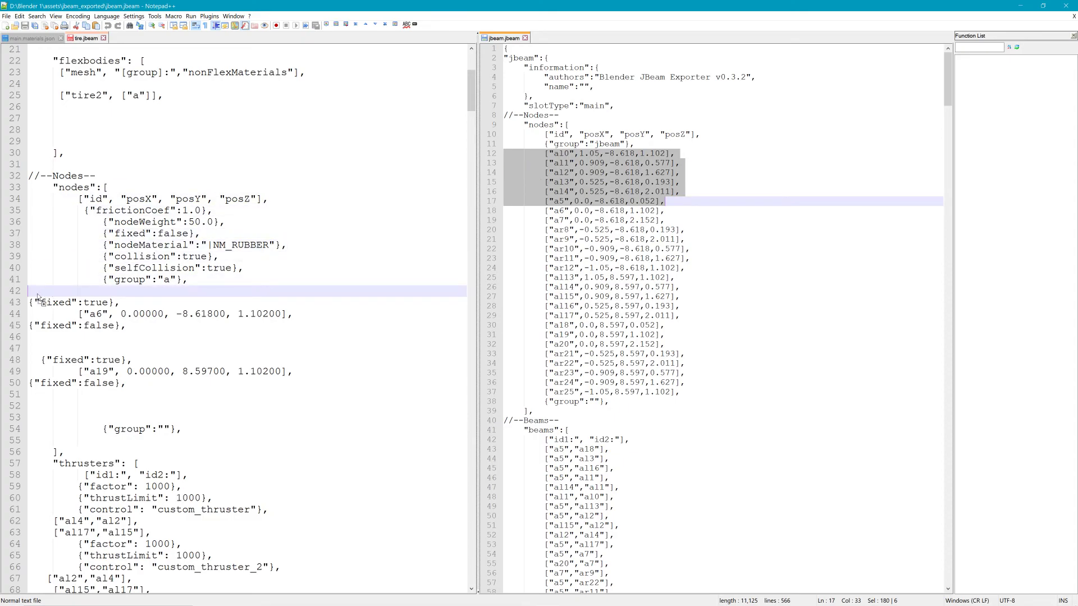
left_click_drag(38, 294, 38, 293)
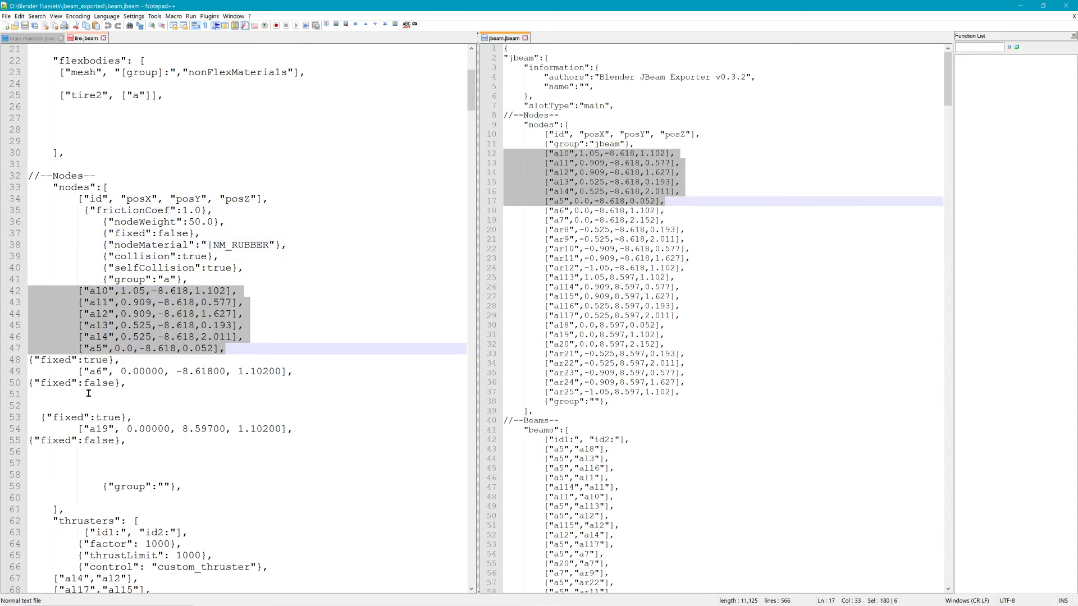
Copy node lines a7 through a18 from jbeam.jbeam to below a6 in tire.jbeam, and a20 through ar25 to below a19
left_click_drag(504, 220, 738, 316)
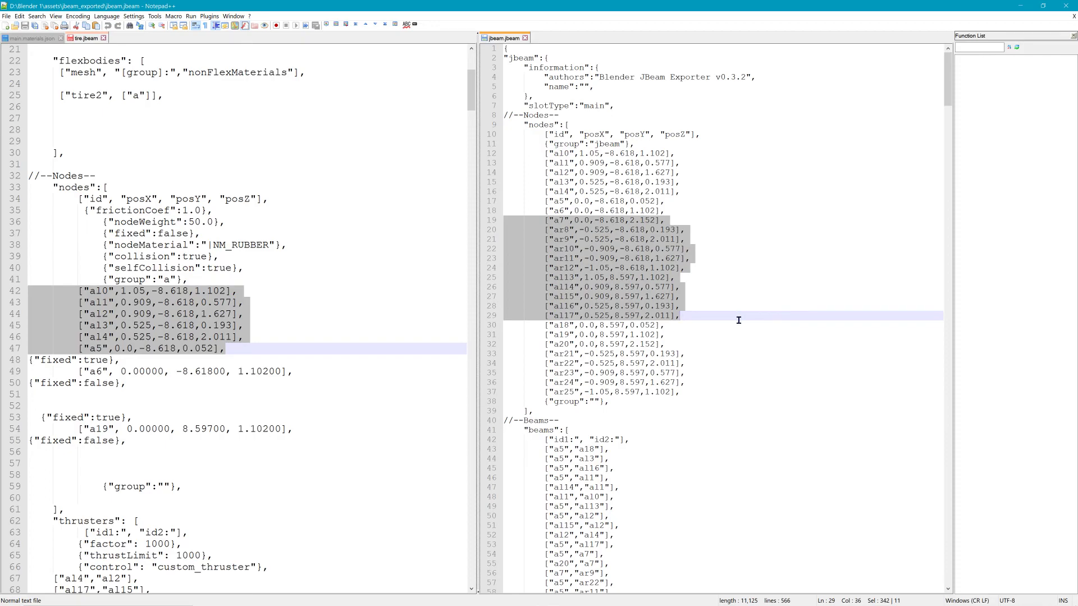
left_click_drag(738, 320, 738, 325)
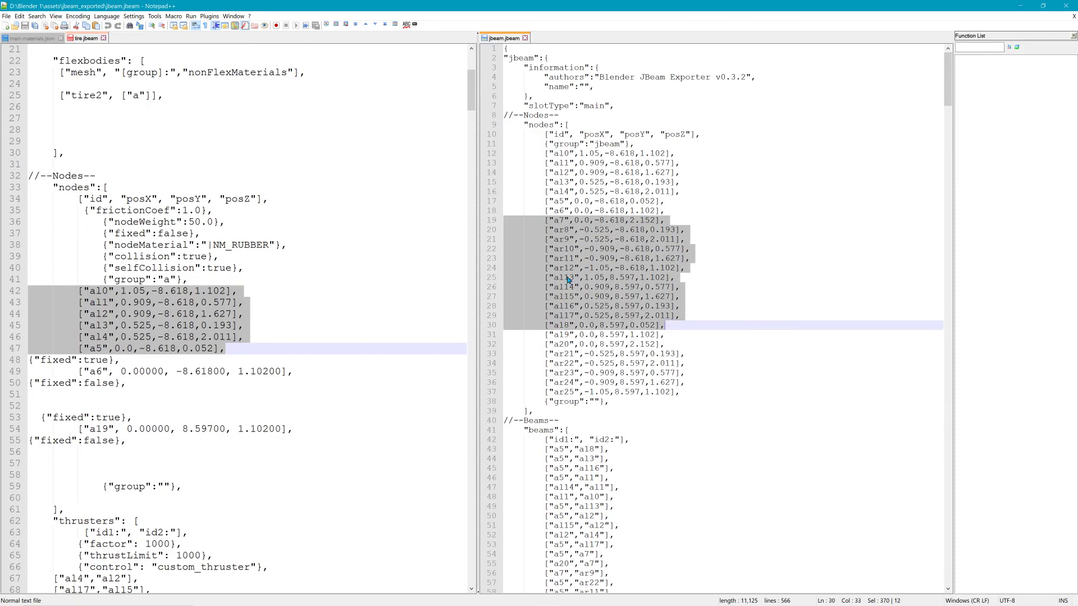
left_click_drag(521, 245, 37, 395)
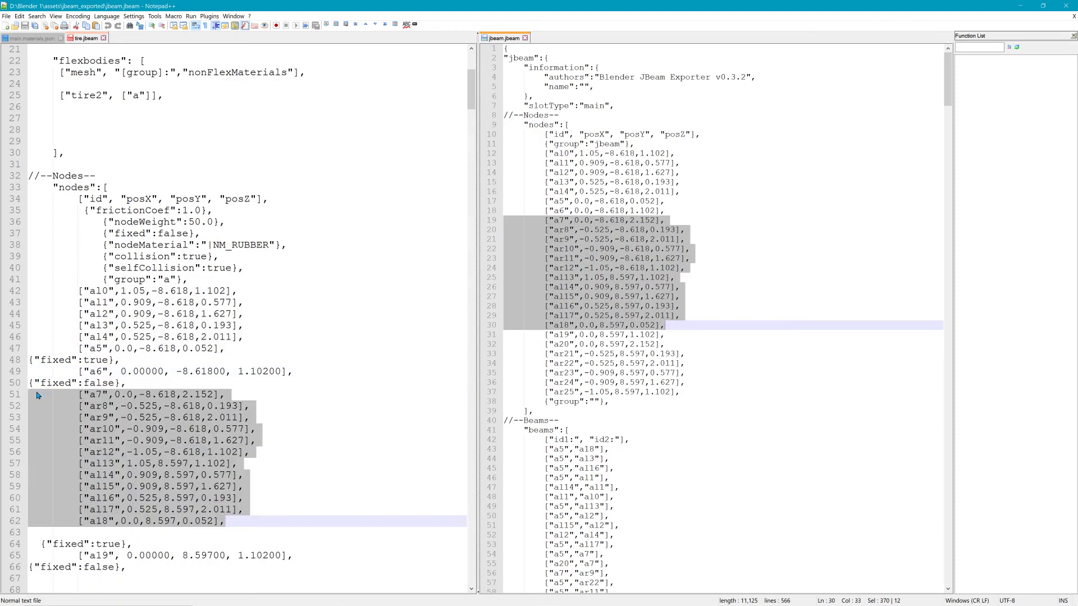
scroll(210, 462, "down", 3)
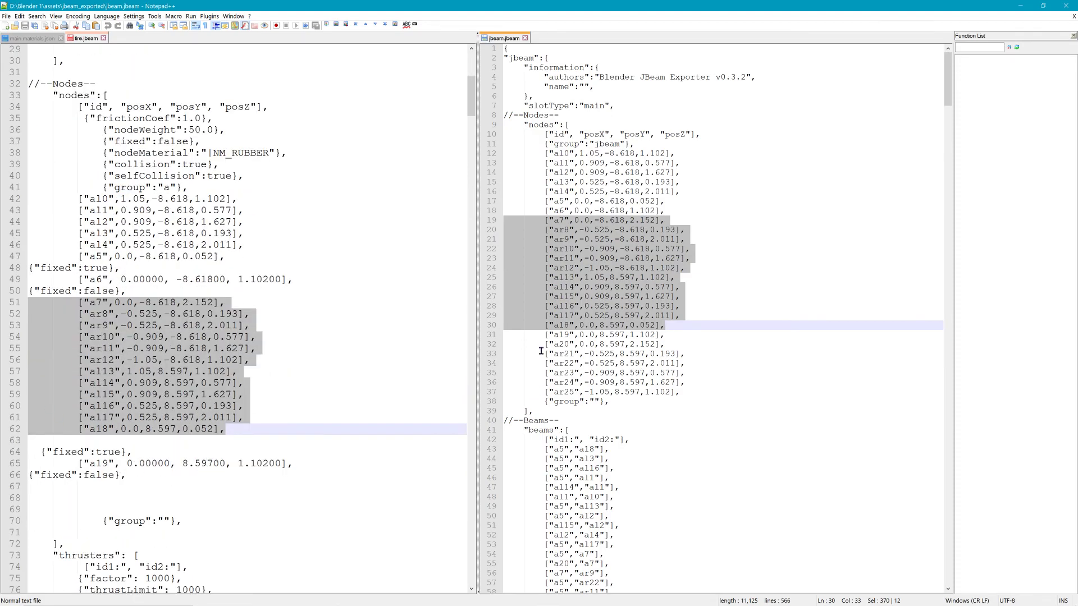
left_click_drag(506, 346, 748, 389)
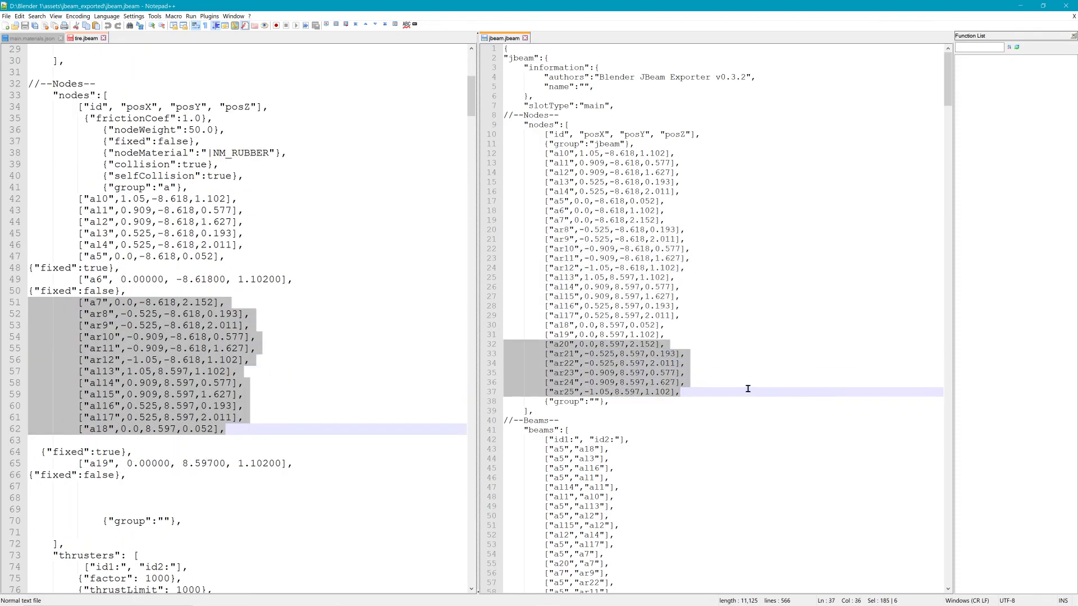
left_click_drag(490, 370, 33, 494)
Delete all the old beam node-pair lines below the beamDeform line in the beams section of tire.jbeam
scroll(298, 444, "down", 15)
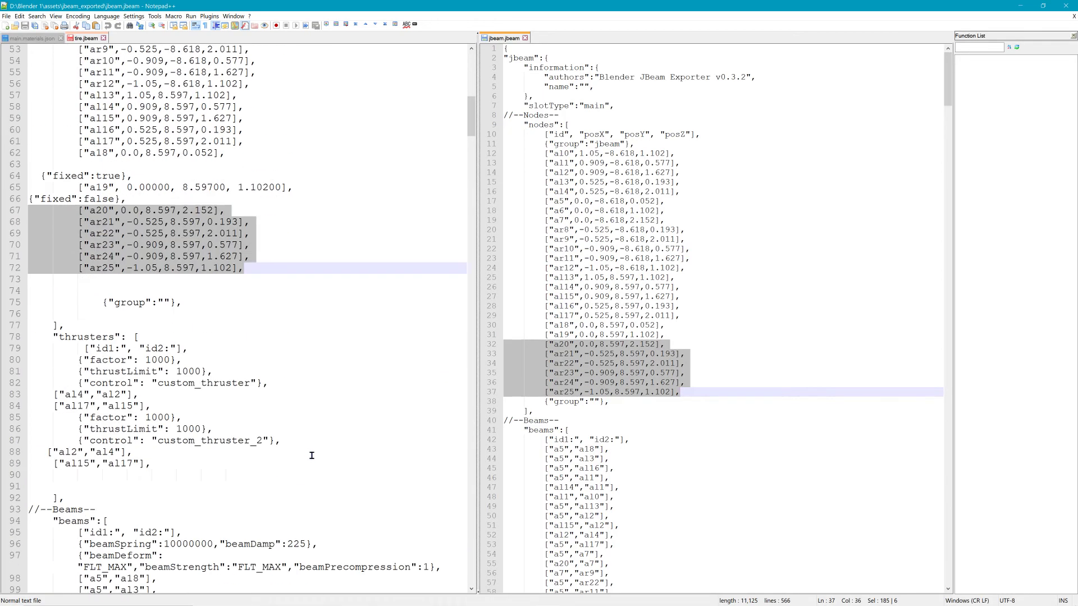
left_click(54, 342)
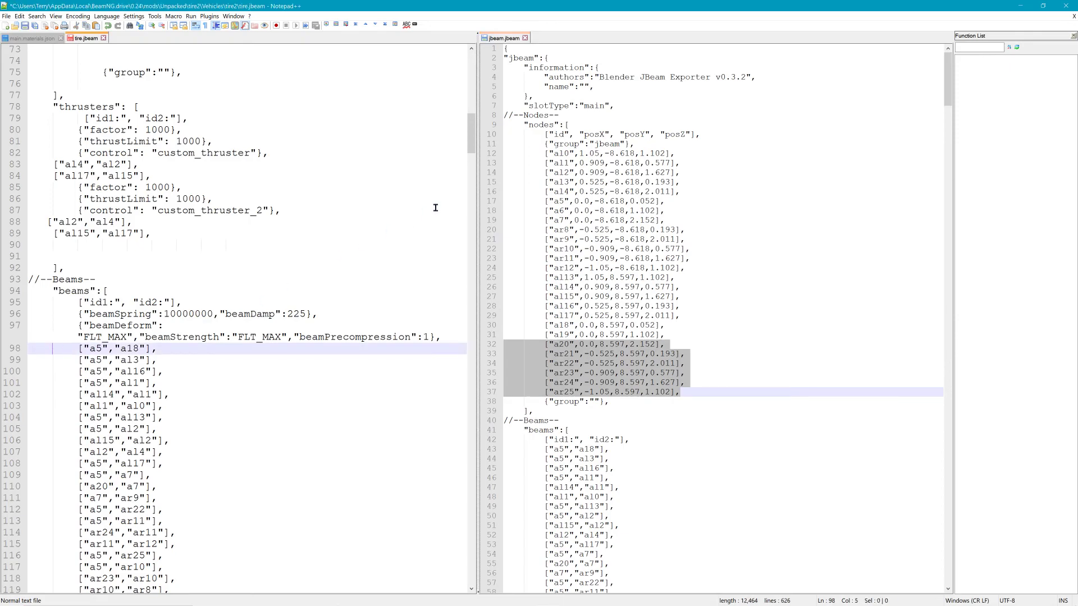
left_click_drag(474, 144, 474, 551)
left_click(177, 230, "shift")
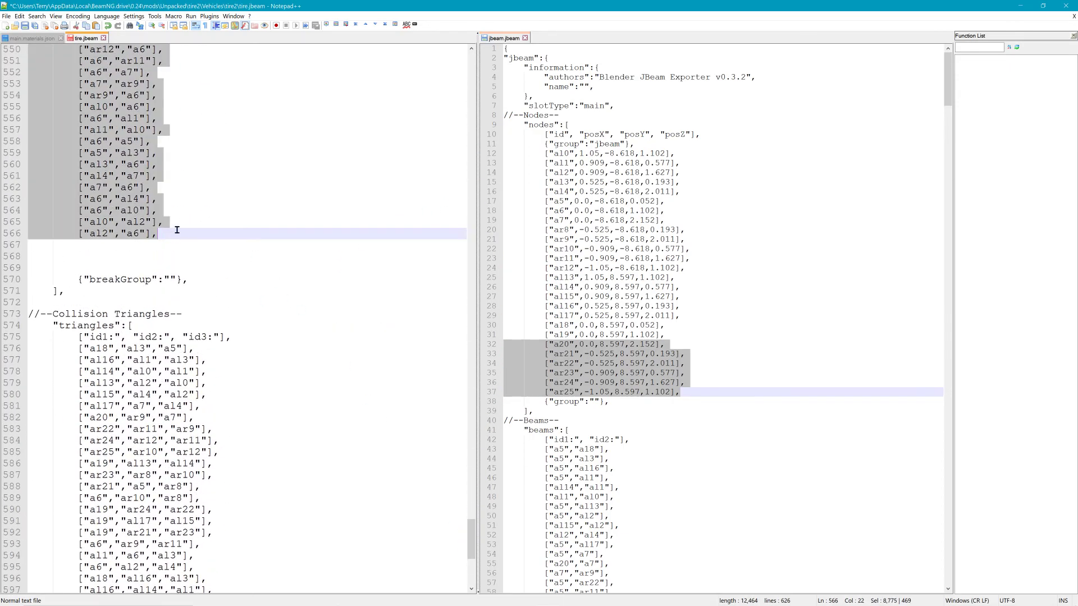
key("Delete")
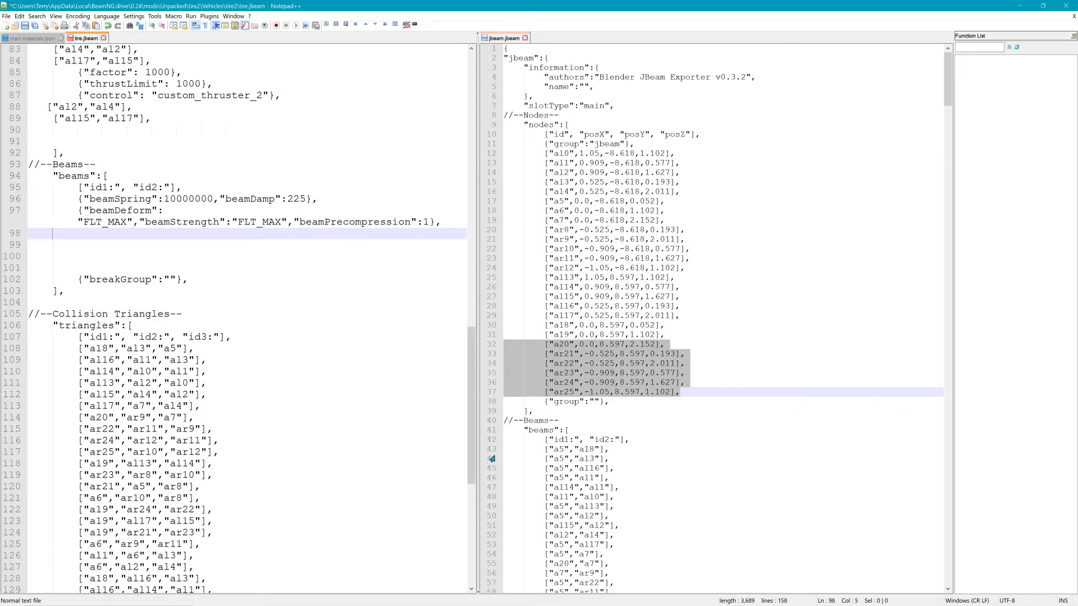
Copy all beam node-pair lines from jbeam.jbeam into tire.jbeam, directly below the beamDeform line
left_click(508, 450)
left_click_drag(948, 75, 947, 526)
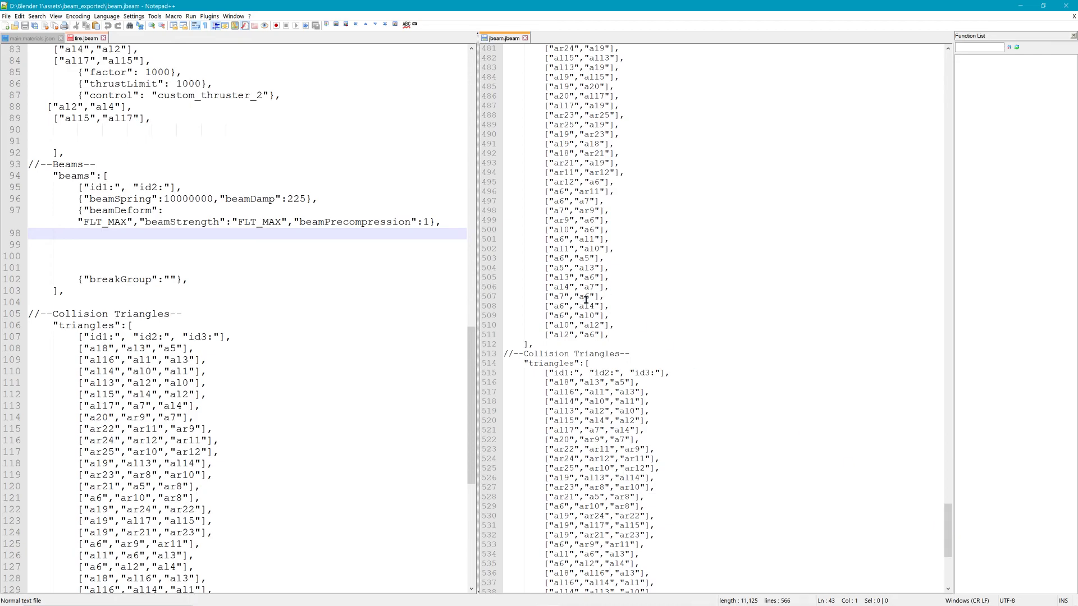
left_click(612, 335, "shift")
left_click_drag(517, 137, 28, 235)
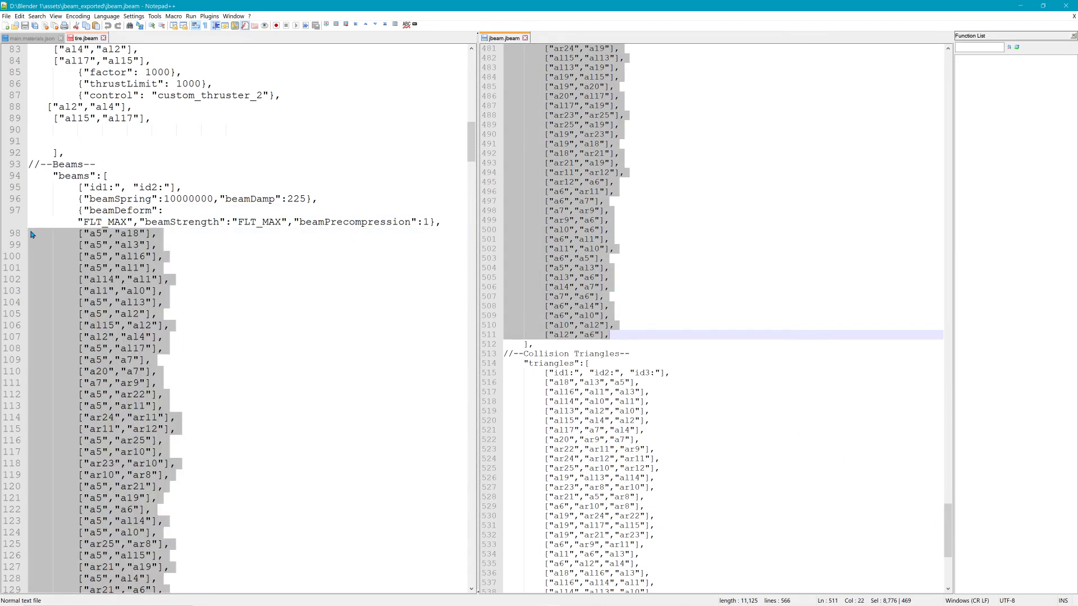
Replace the collision triangle lines in tire.jbeam with those from jbeam.jbeam, and save tire.jbeam
left_click_drag(471, 135, 428, 539)
left_click_drag(29, 233, 311, 546)
key("Delete")
left_click_drag(504, 384, 694, 552)
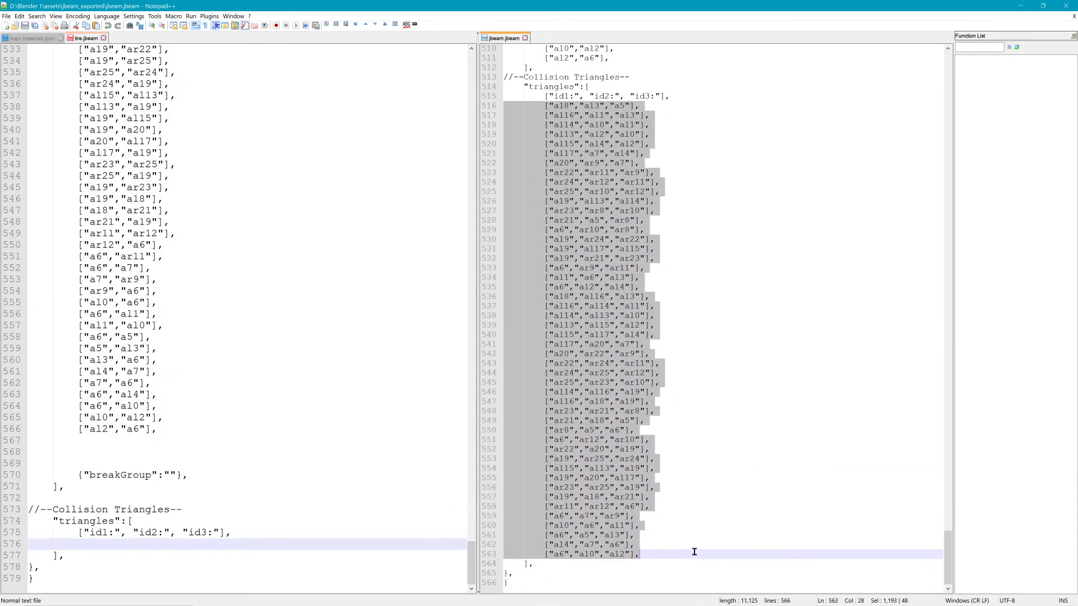
left_click_drag(522, 190, 32, 546)
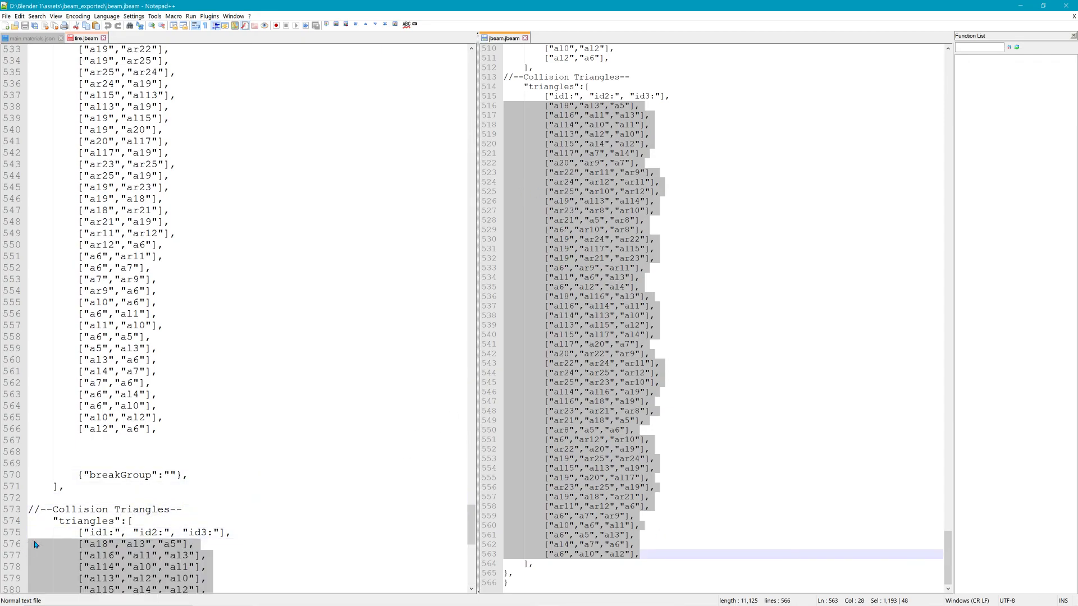
left_click(90, 39)
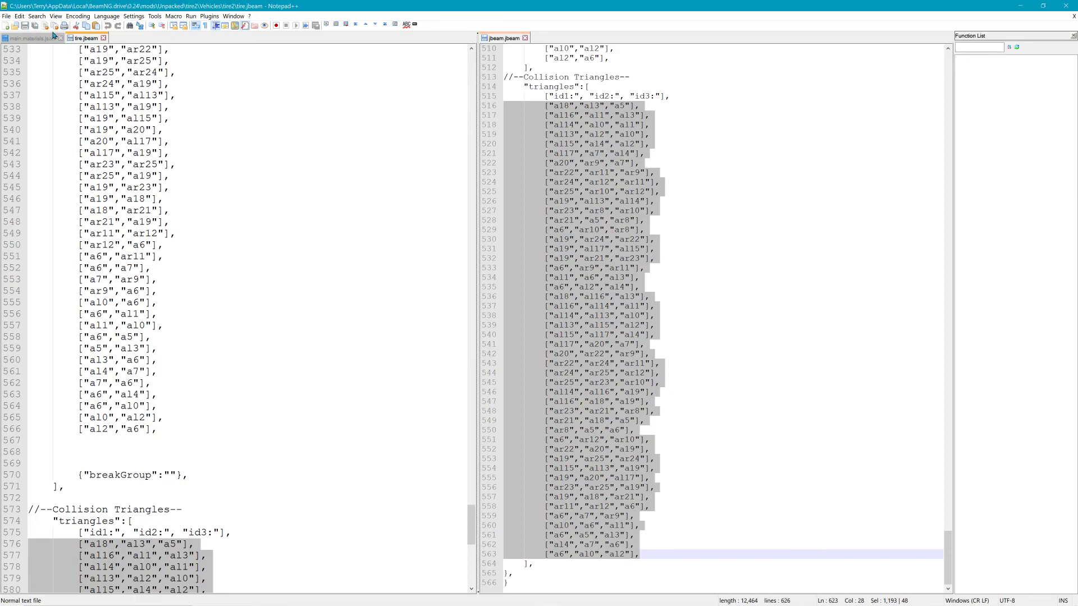
Switch to File Explorer and delete the cached tire2 folder from temp\vehicles inside the BeamNG.drive 0.24 user folder
left_click(1020, 6)
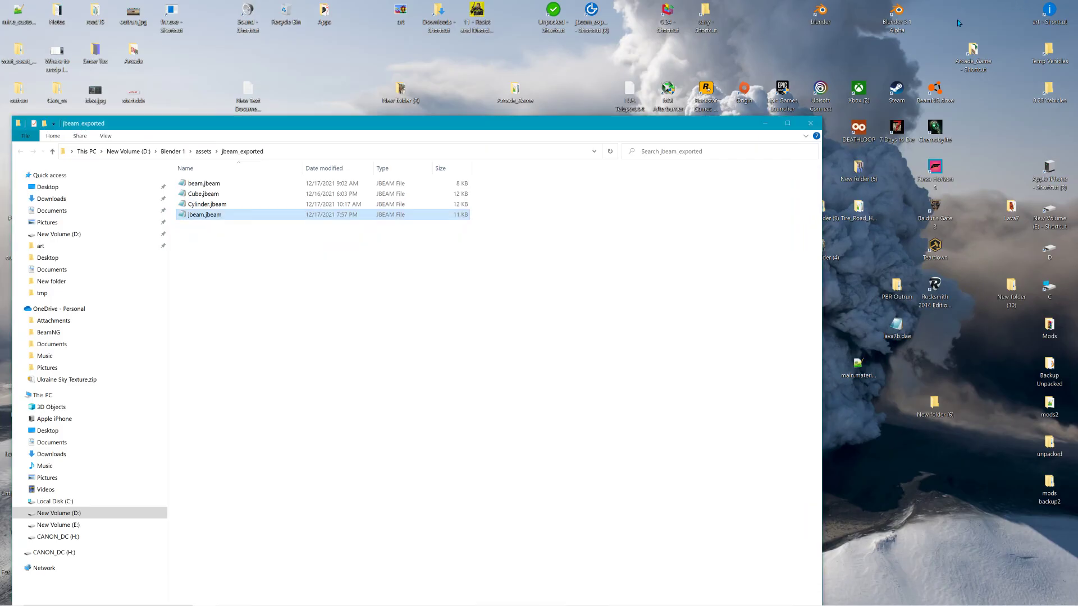
left_click(810, 123)
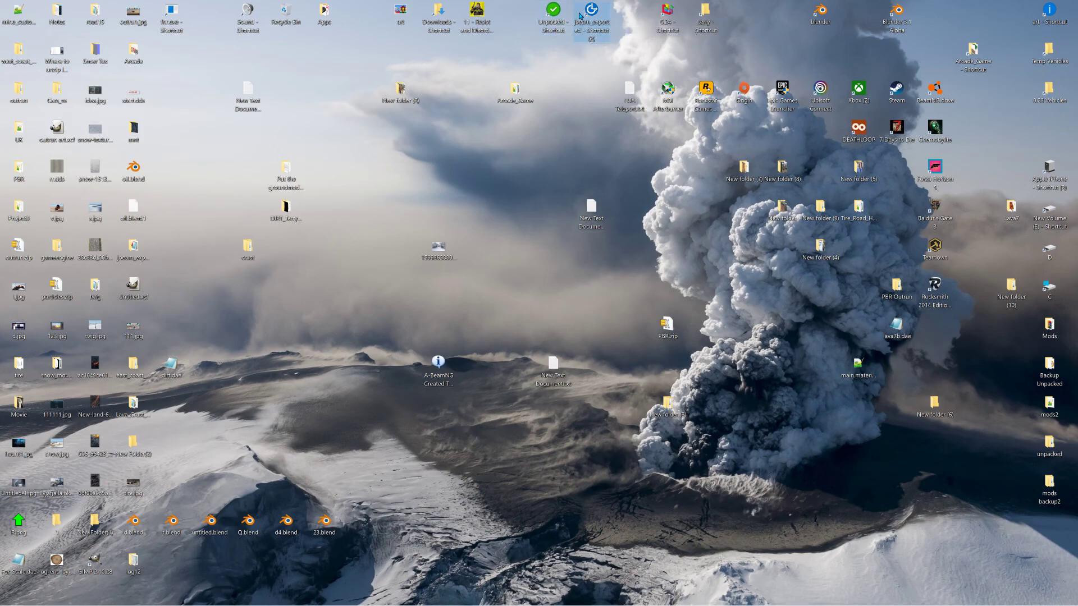
double_click(671, 19)
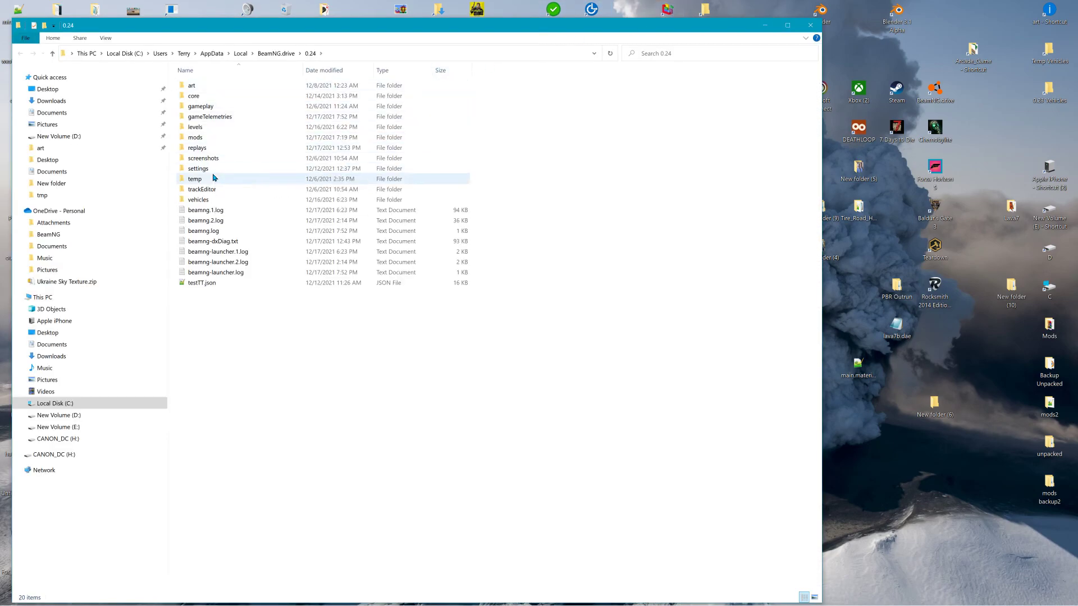
double_click(196, 200)
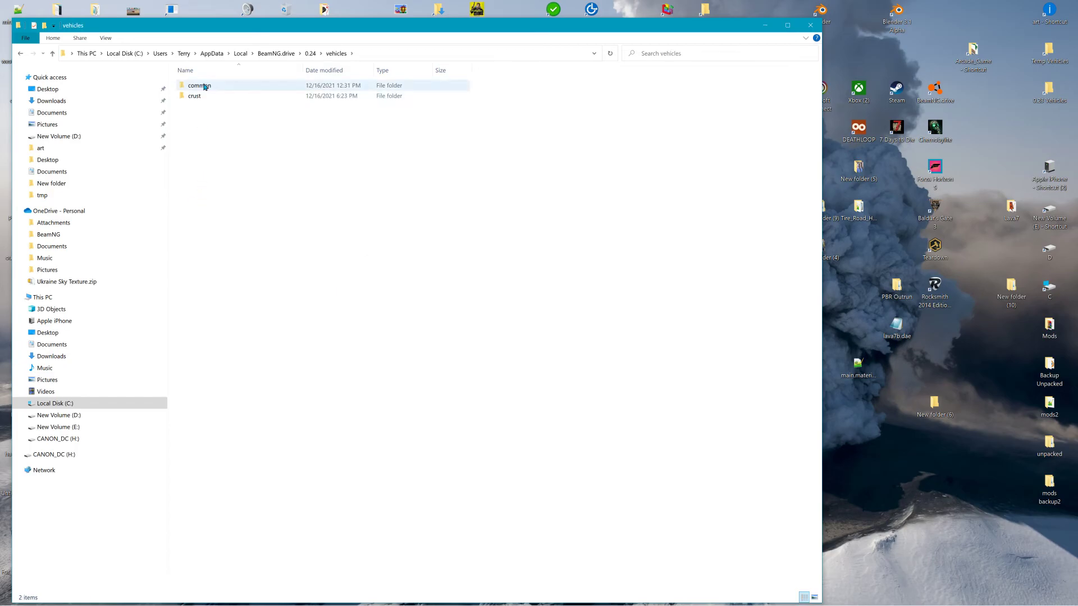
left_click(311, 53)
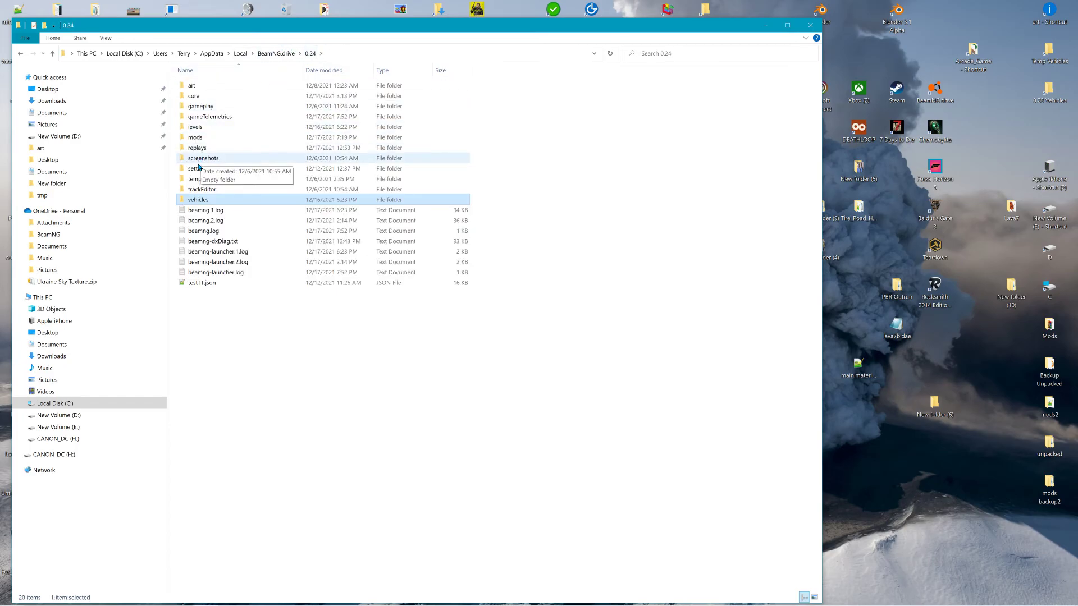
double_click(195, 179)
double_click(199, 180)
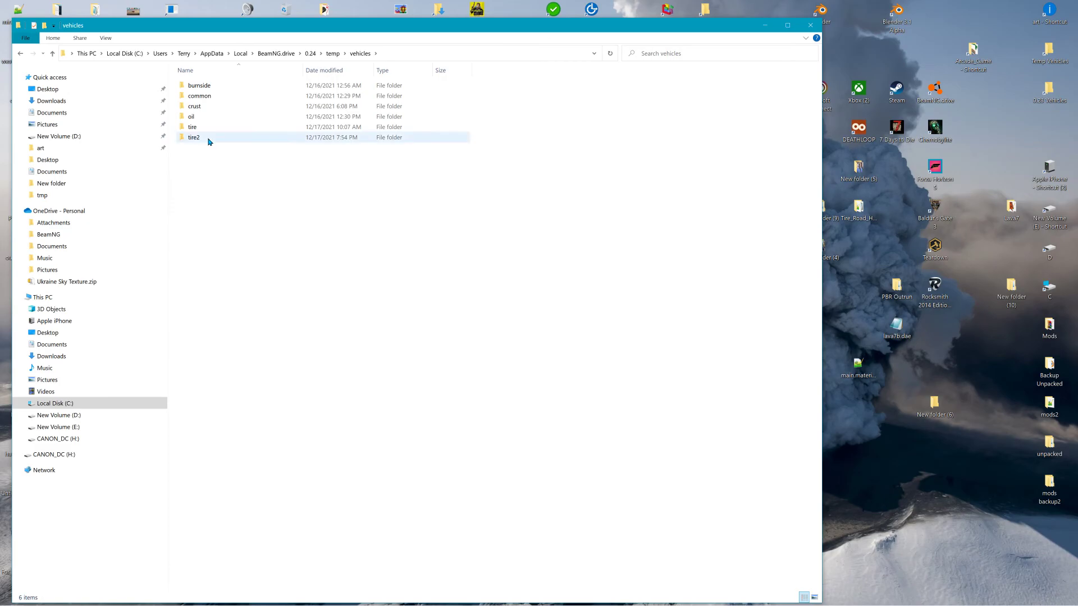
right_click(202, 141)
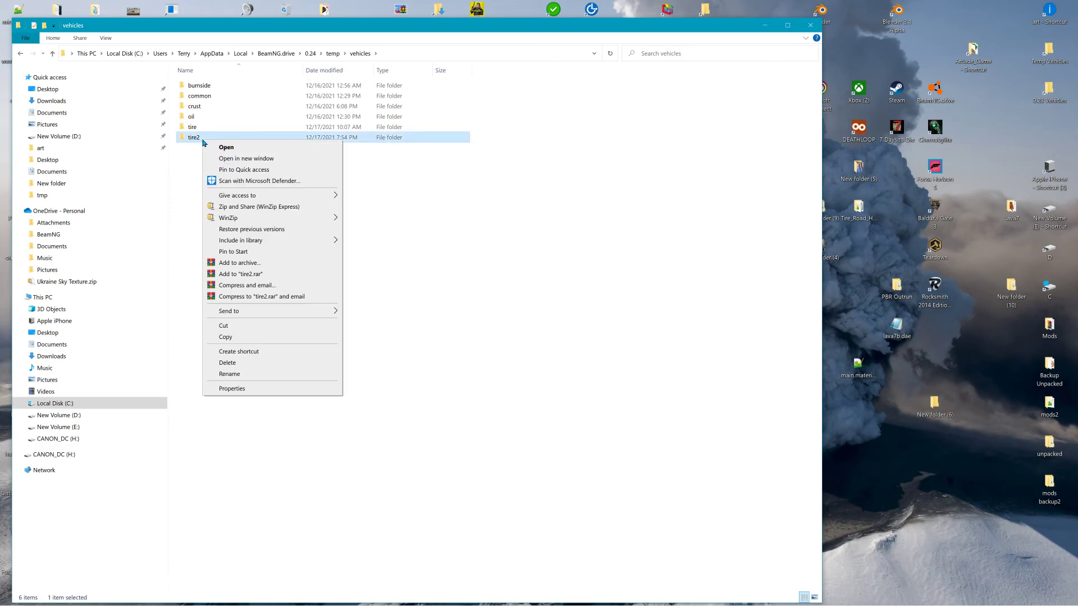
left_click(245, 362)
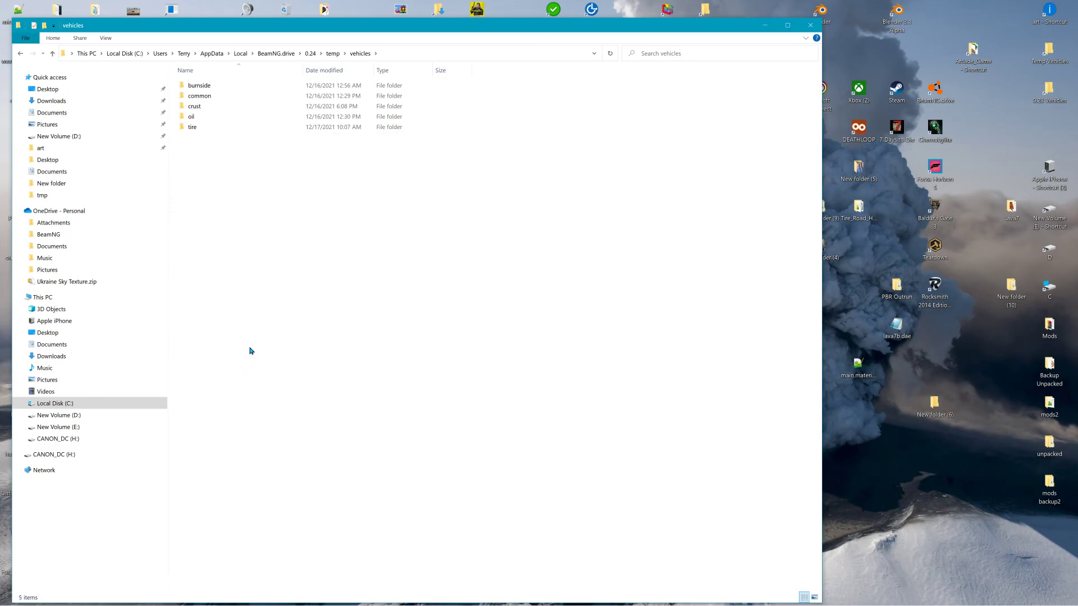
left_click(333, 54)
Switch to BeamNG.drive, leave the world editor, and load the Freeroam map "Grid, Small, Pure" at its Default spawn point
key("alt+Tab")
key("Tab")
key("Tab")
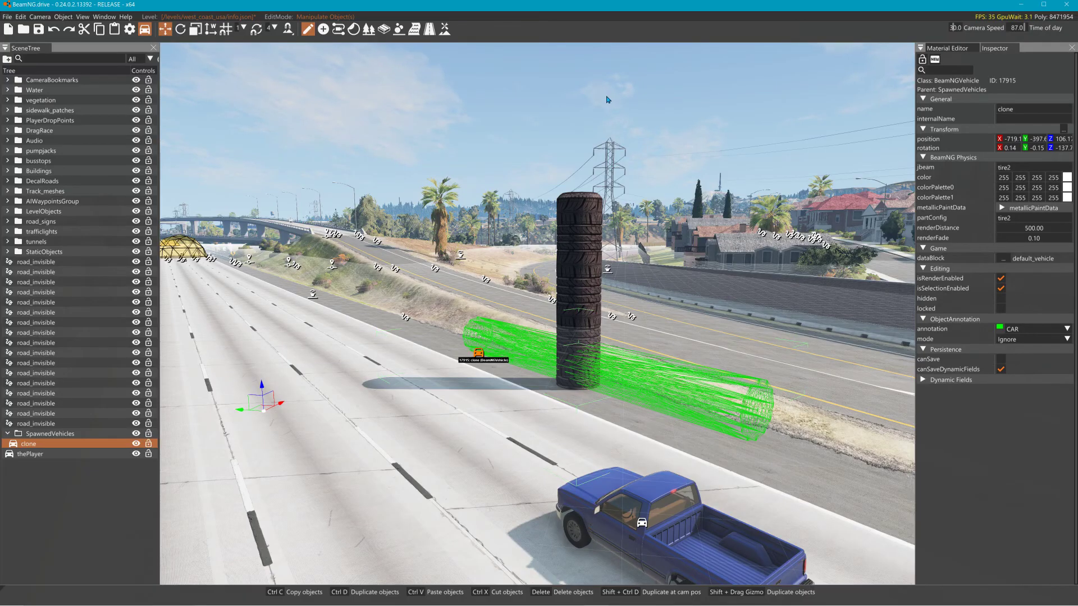
key("F11")
key("Escape")
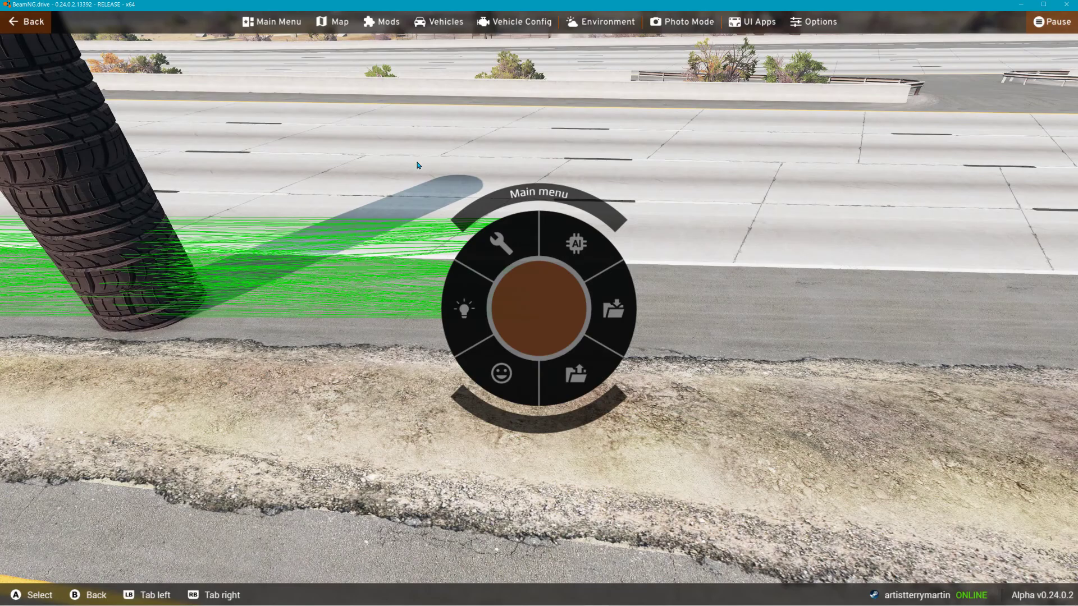
left_click(276, 28)
left_click(337, 281)
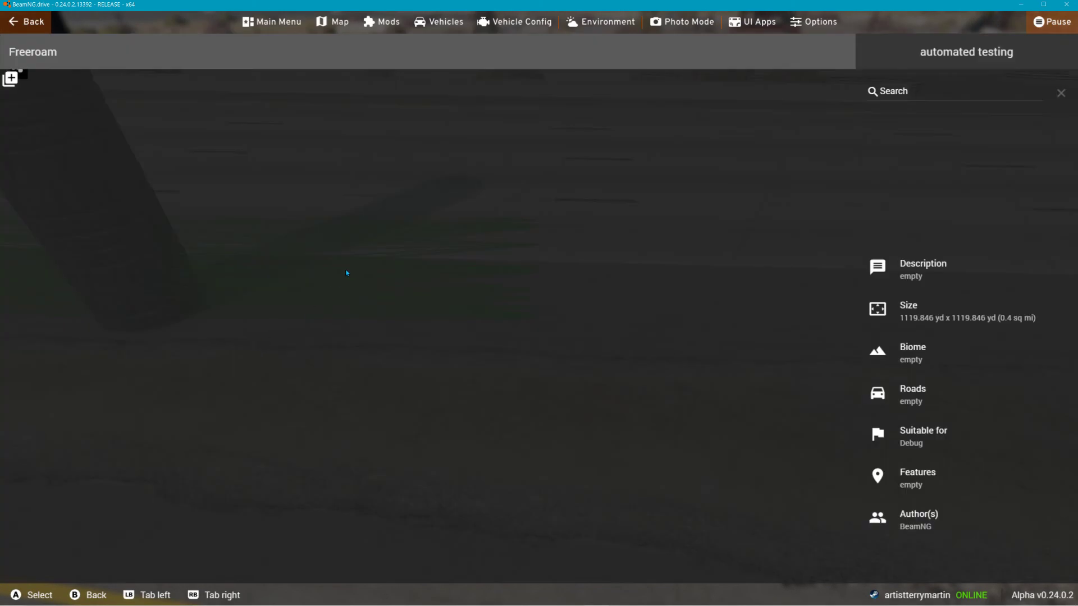
mouse_move(380, 422)
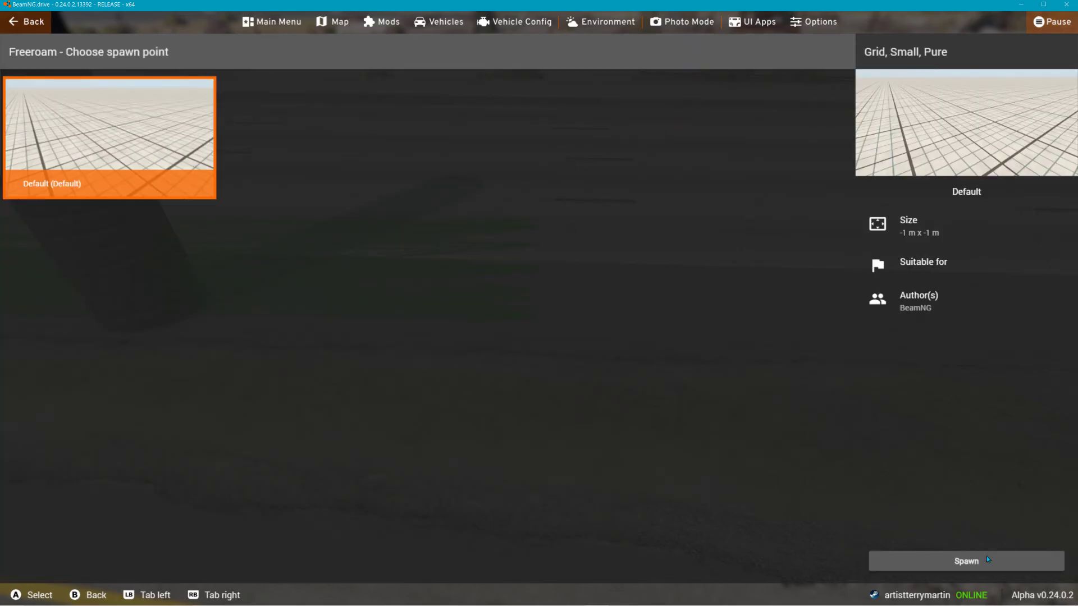
left_click(979, 562)
left_click(602, 344)
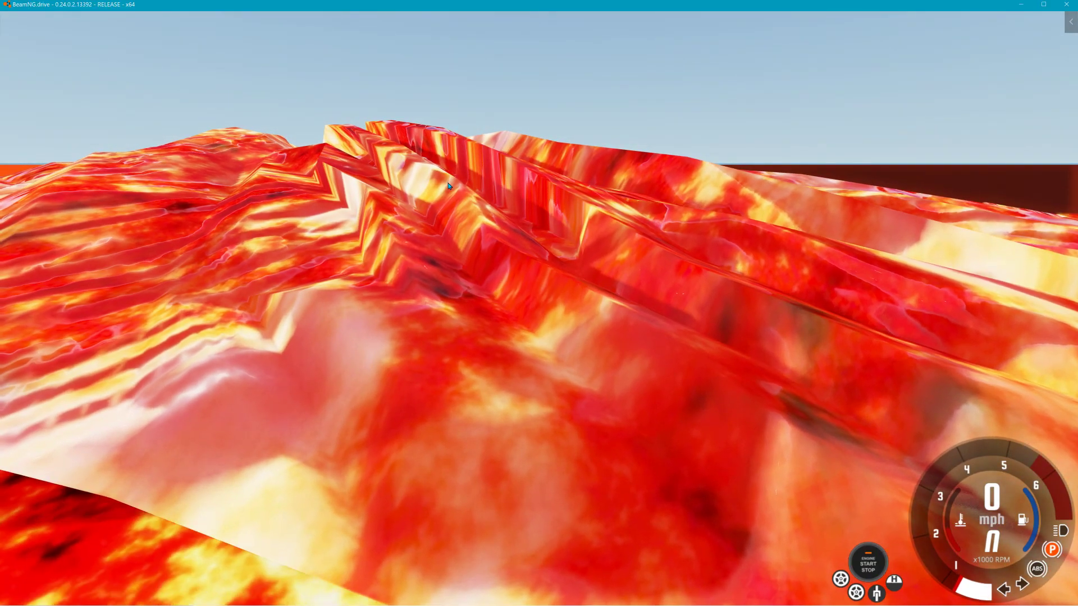
Spawn tire2 as a new vehicle on the open grid away from the lava
key("w")
right_click_drag(464, 193, 819, 216)
right_click_drag(409, 242, 638, 170)
key("w")
right_click_drag(480, 199, 496, 189)
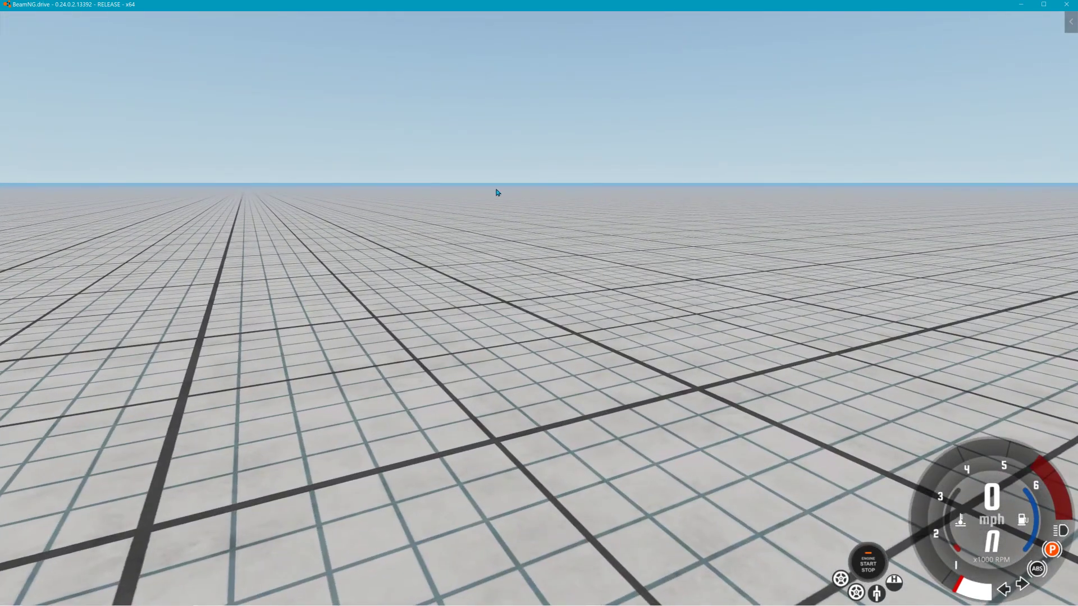
key("Escape")
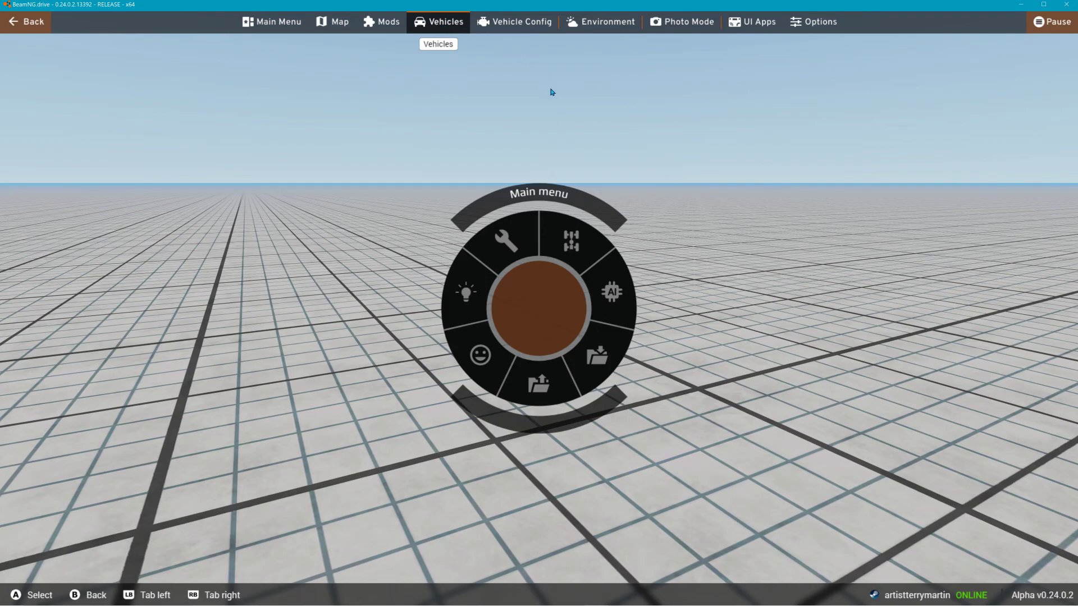
scroll(313, 450, "down", 10)
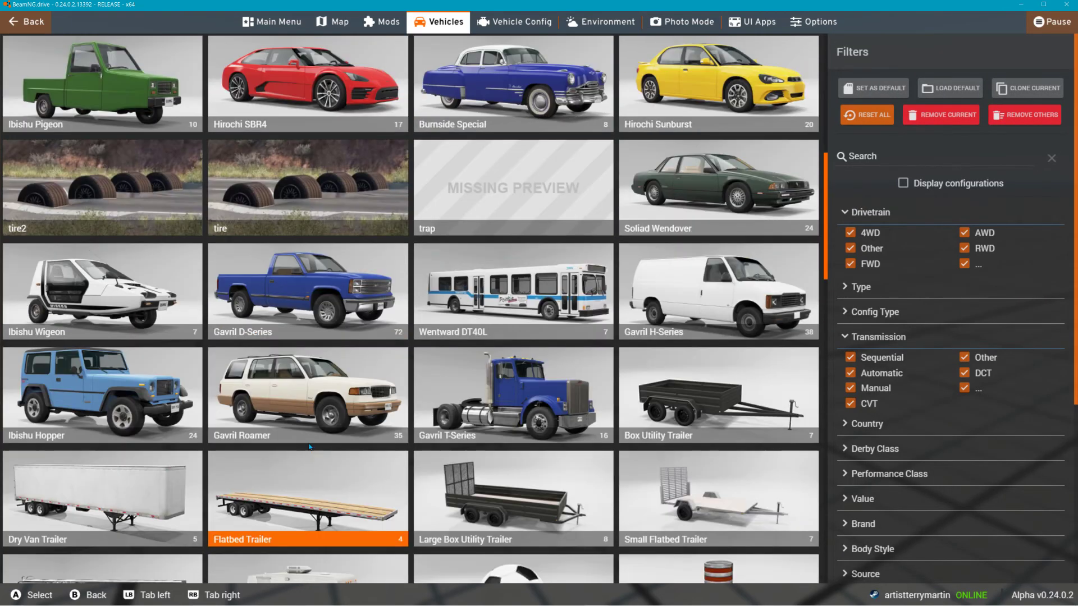
left_click(137, 219)
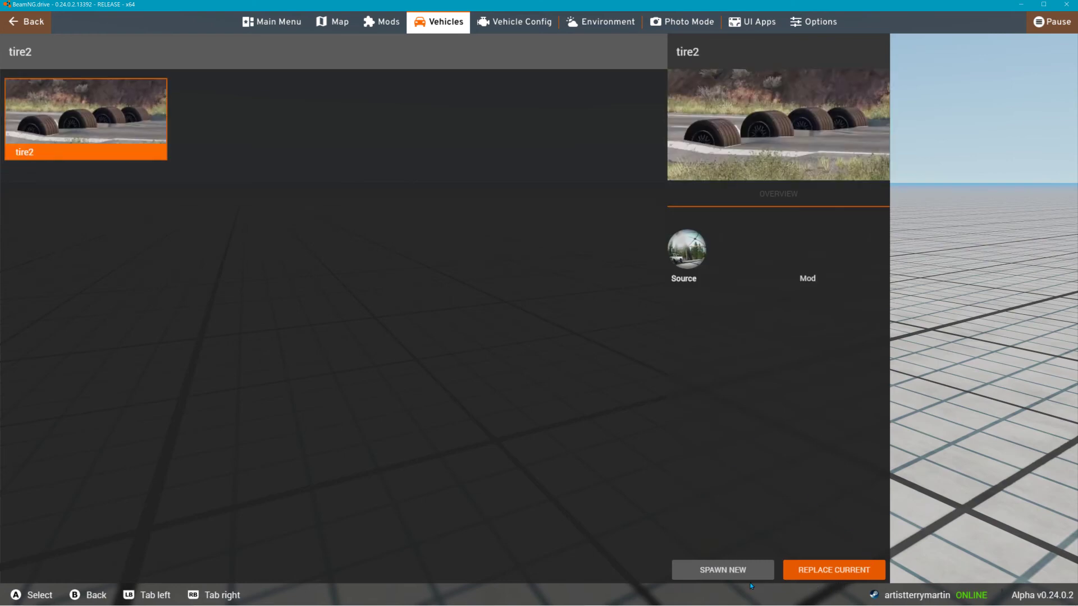
left_click(739, 571)
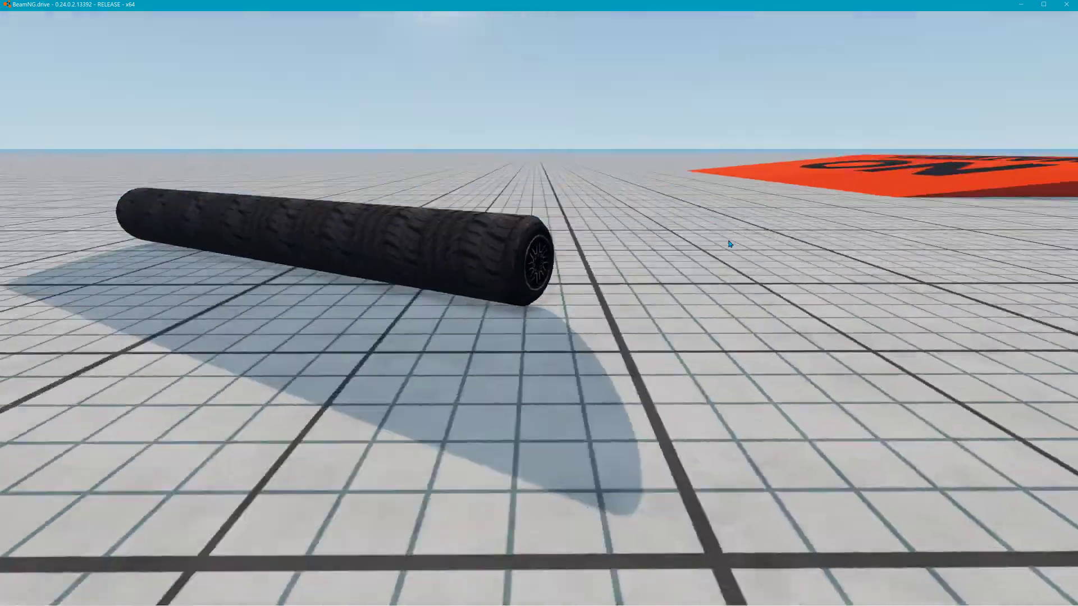
Open the world editor with the spawned tire2 roll in view and deselect it
scroll(674, 242, "up", 1)
right_click_drag(674, 242, 617, 238)
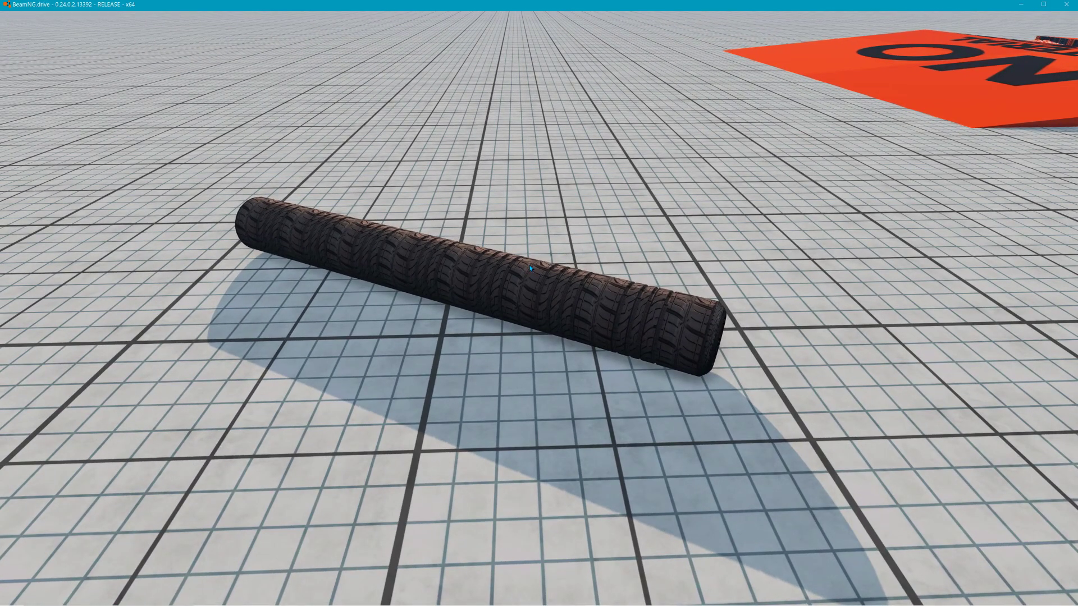
key("F11")
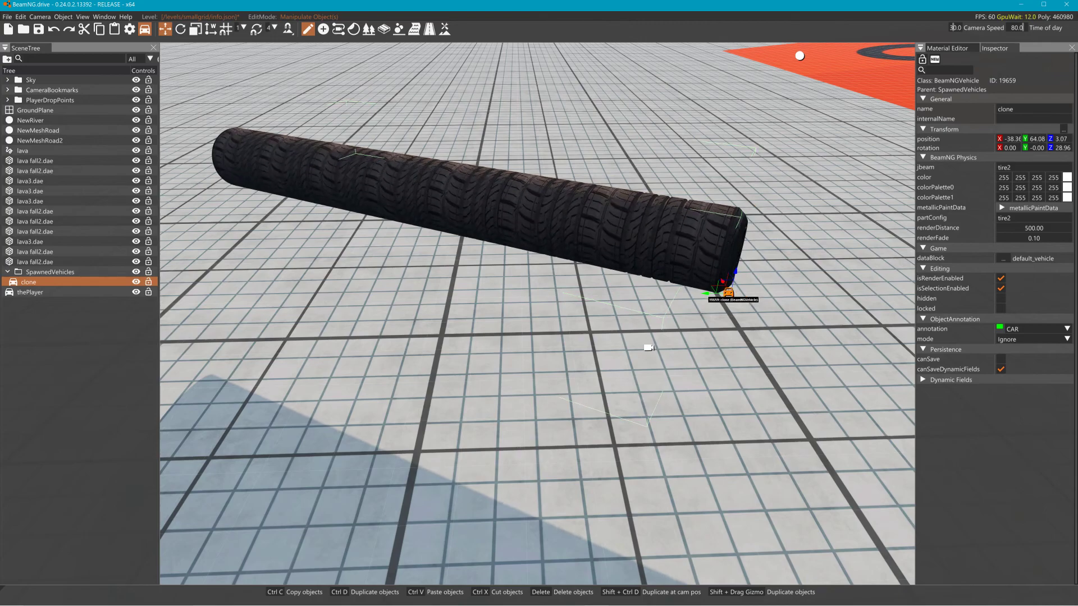
left_click(684, 306)
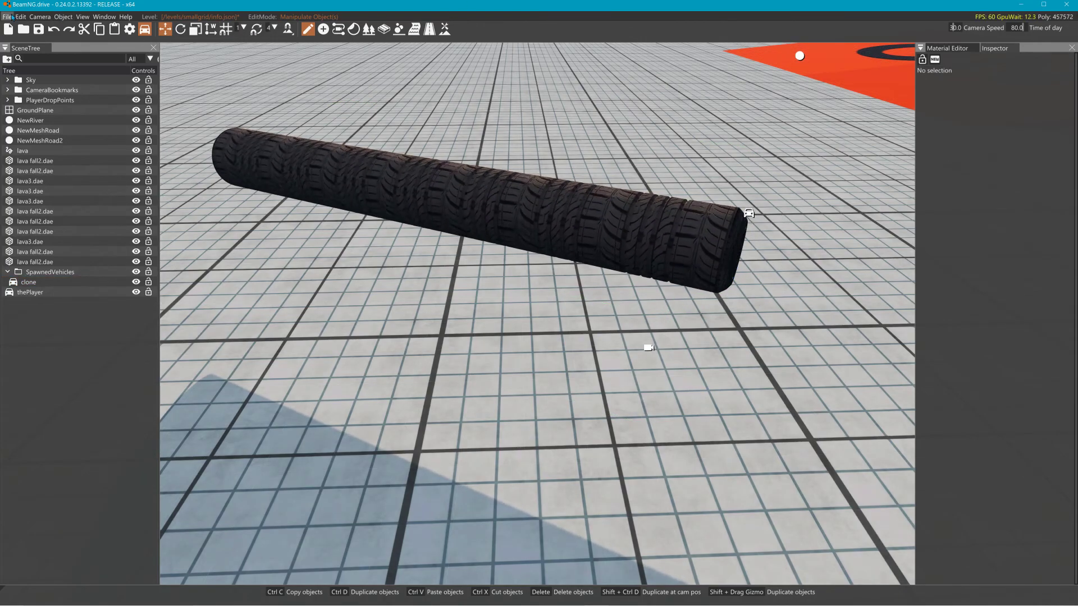
Leave the world editor and load the Freeroam map "West Coast, USA" at the Highway spawn point without saving the level changes
key("F11")
key("Escape")
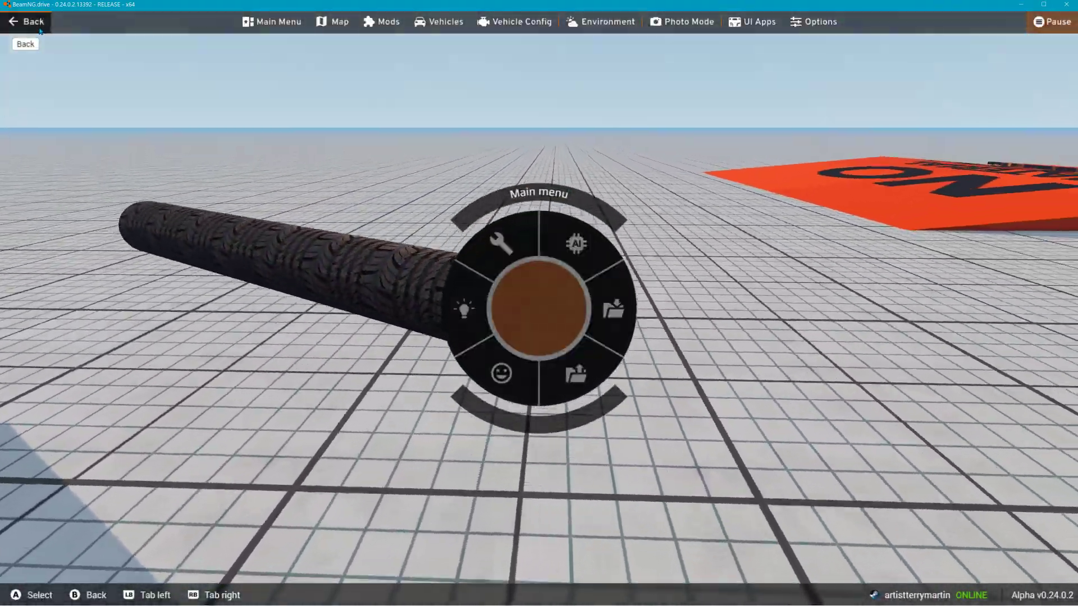
left_click(271, 21)
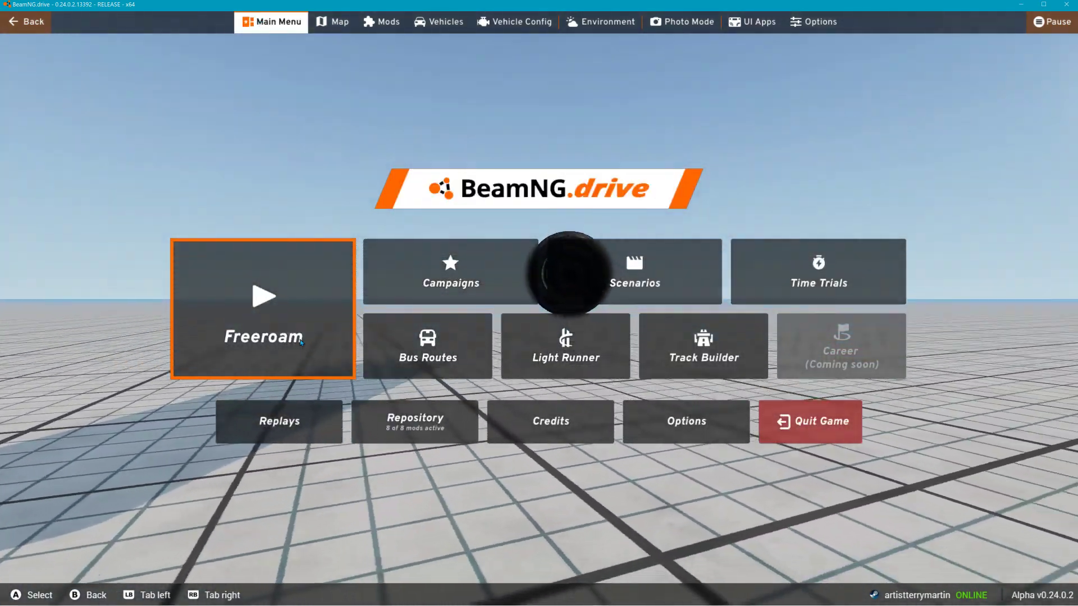
left_click(300, 342)
scroll(278, 449, "down", 2)
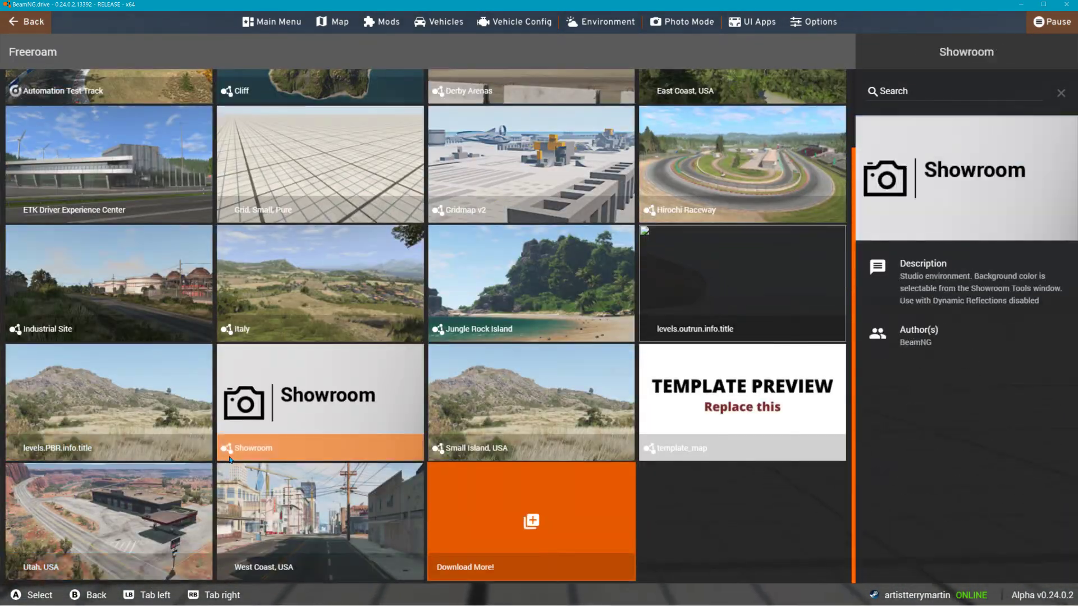
left_click(276, 486)
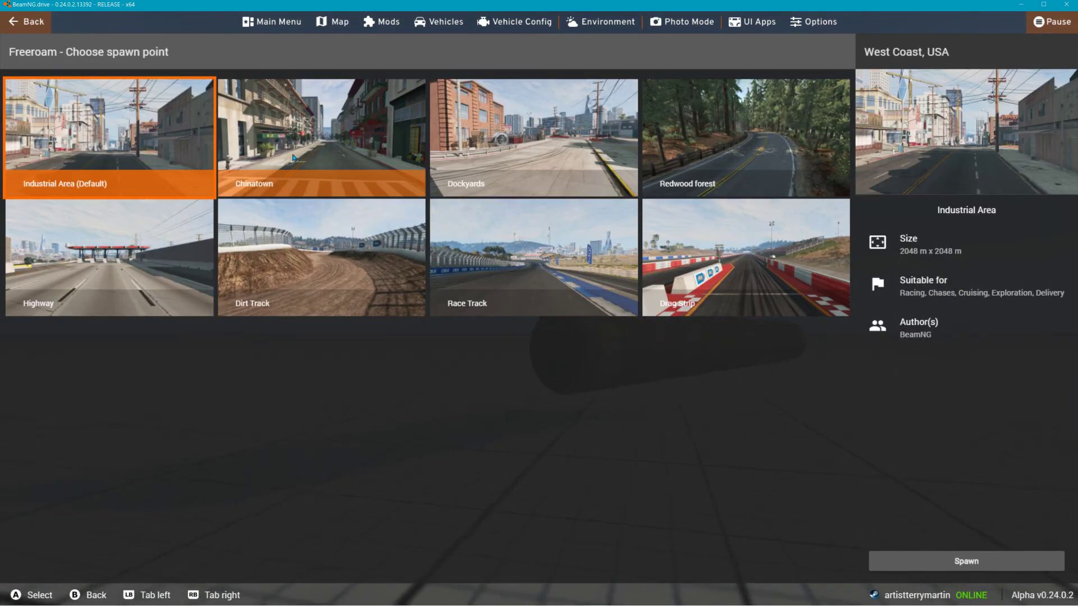
left_click(113, 264)
left_click(966, 561)
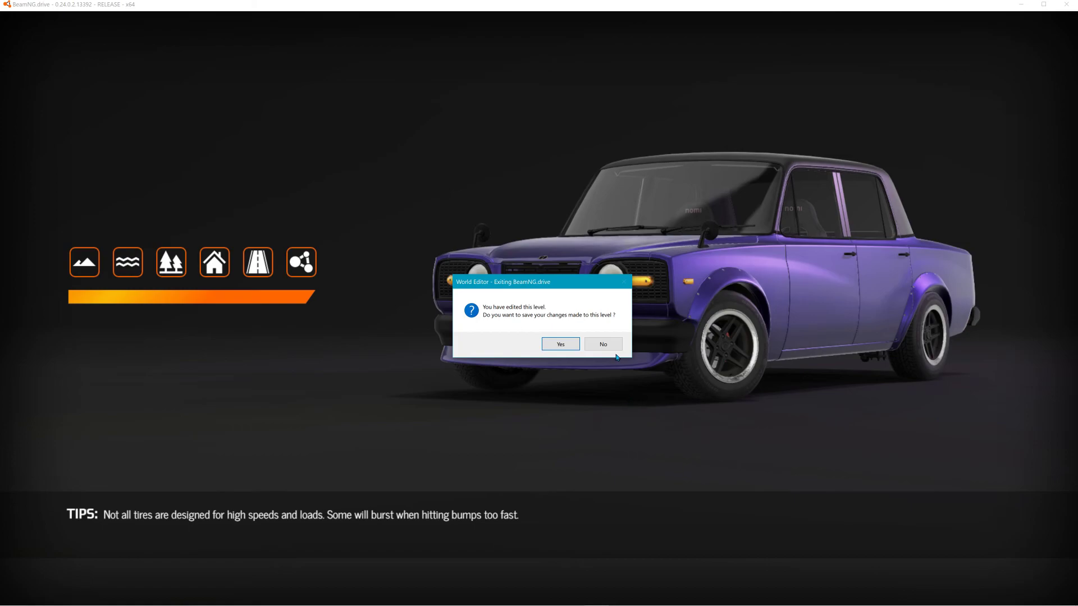
left_click(601, 341)
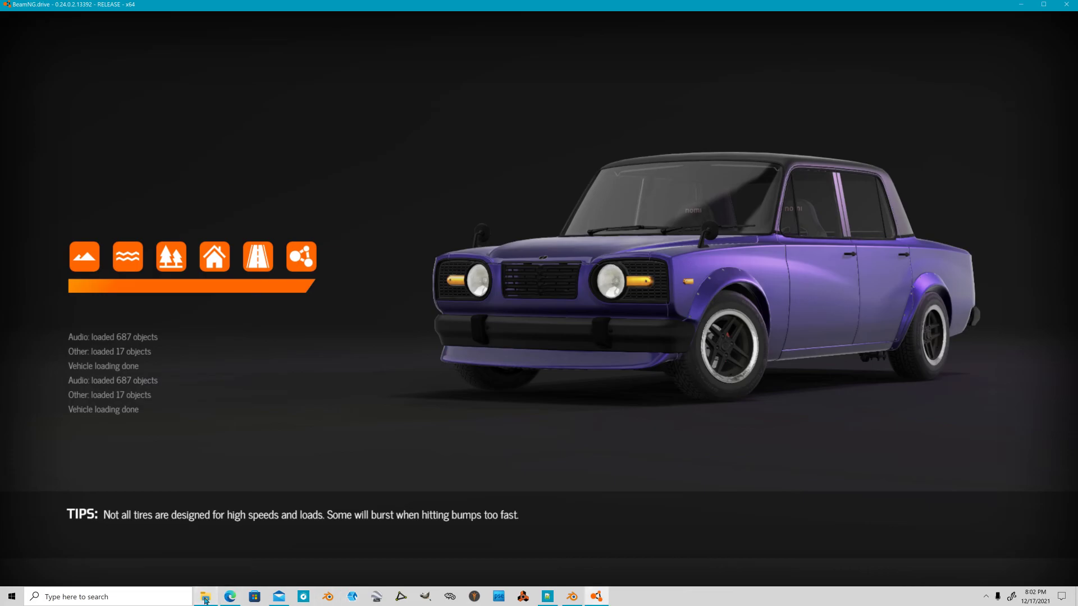
Switch to File Explorer and check the vehicles folder and its crust subfolder inside the BeamNG.drive 0.24 user folder
left_click(204, 598)
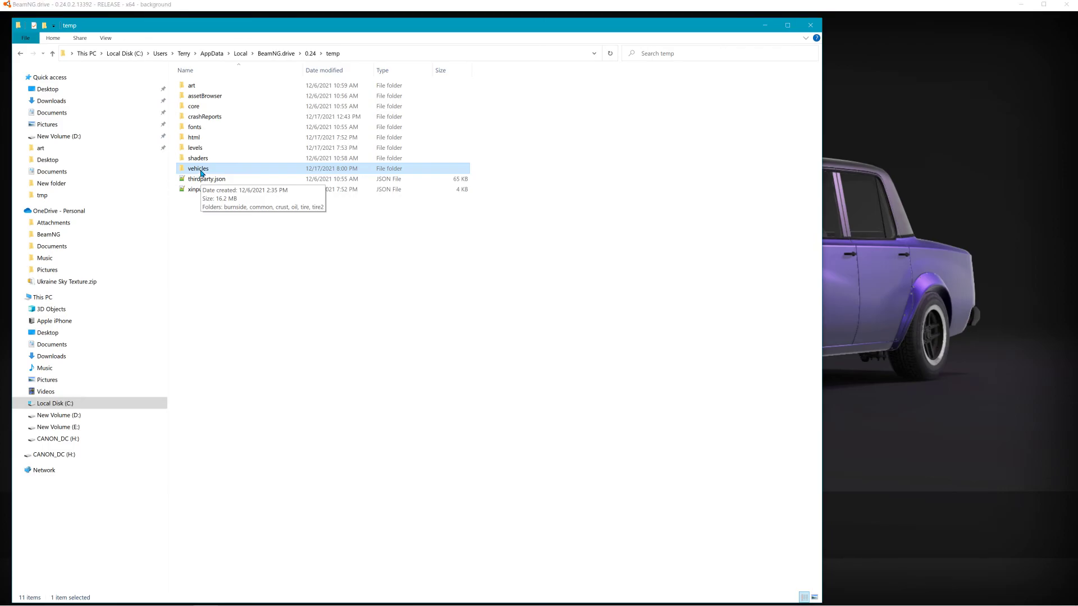
left_click(310, 54)
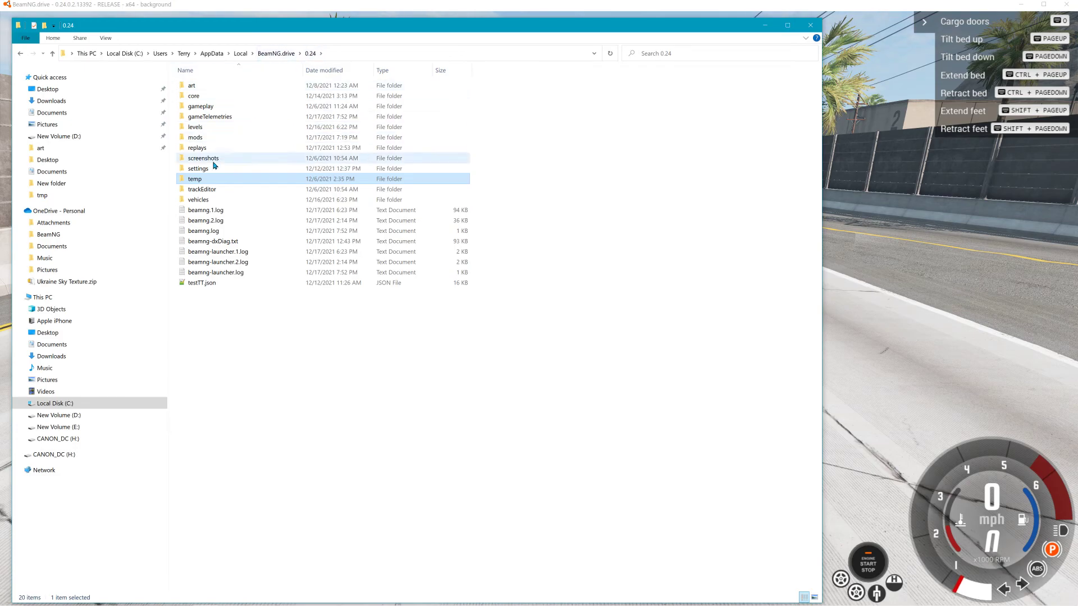
double_click(197, 199)
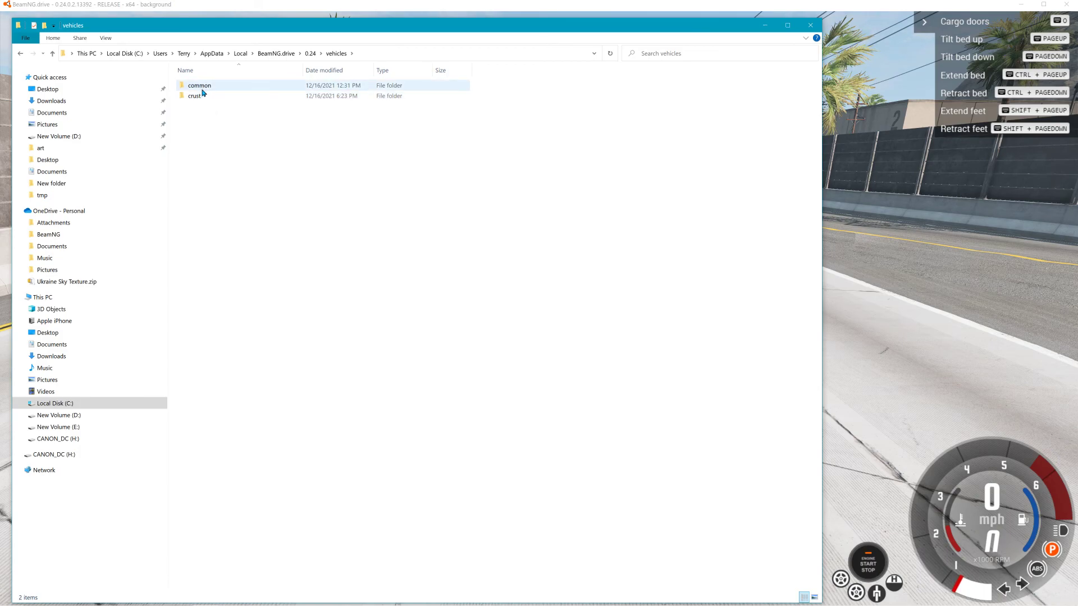
double_click(205, 95)
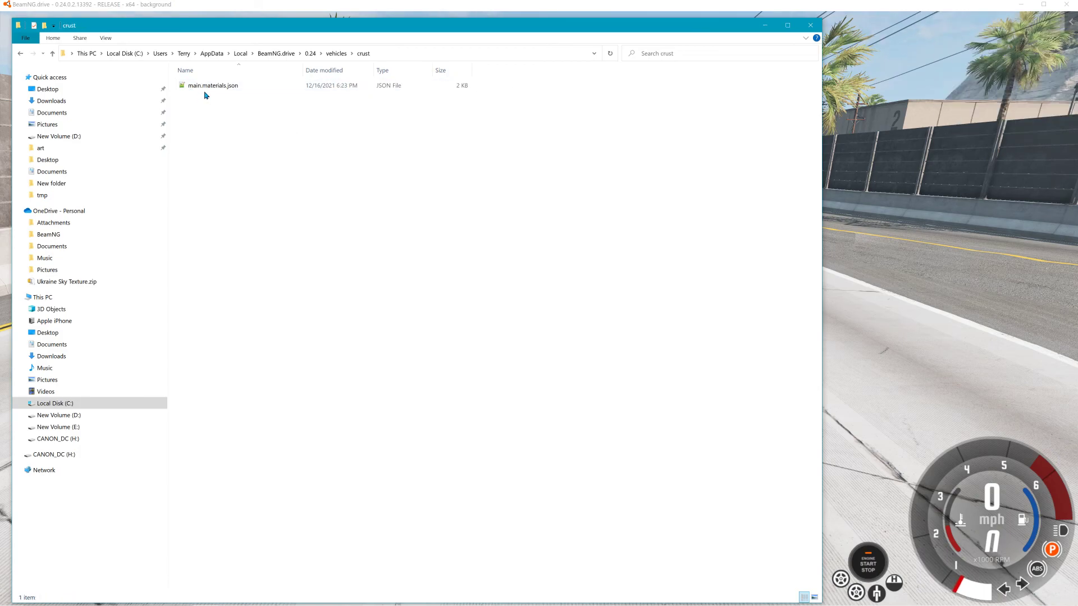
left_click(337, 53)
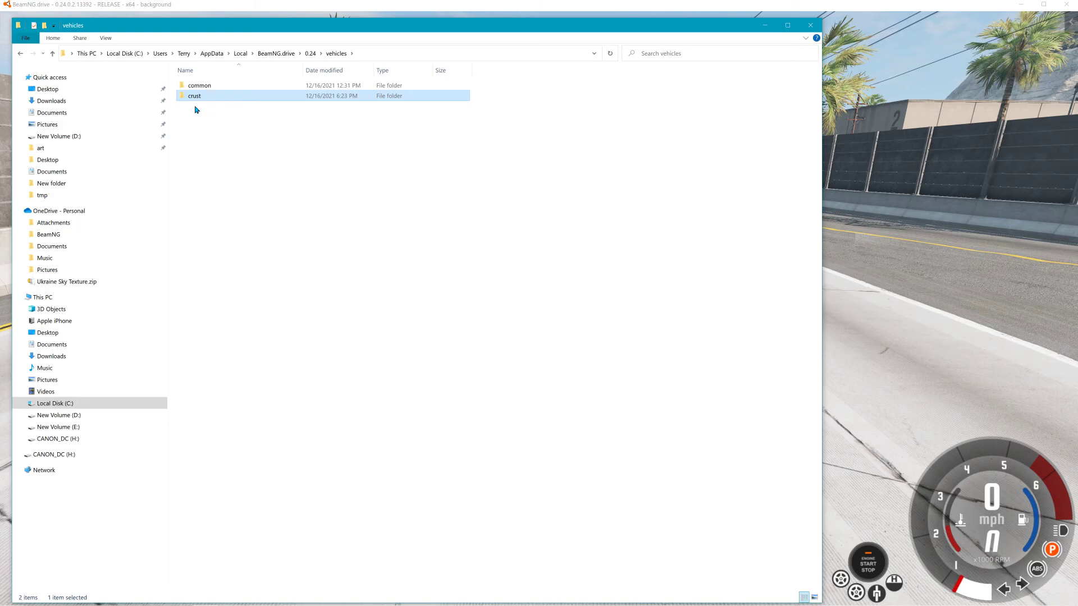
left_click(809, 25)
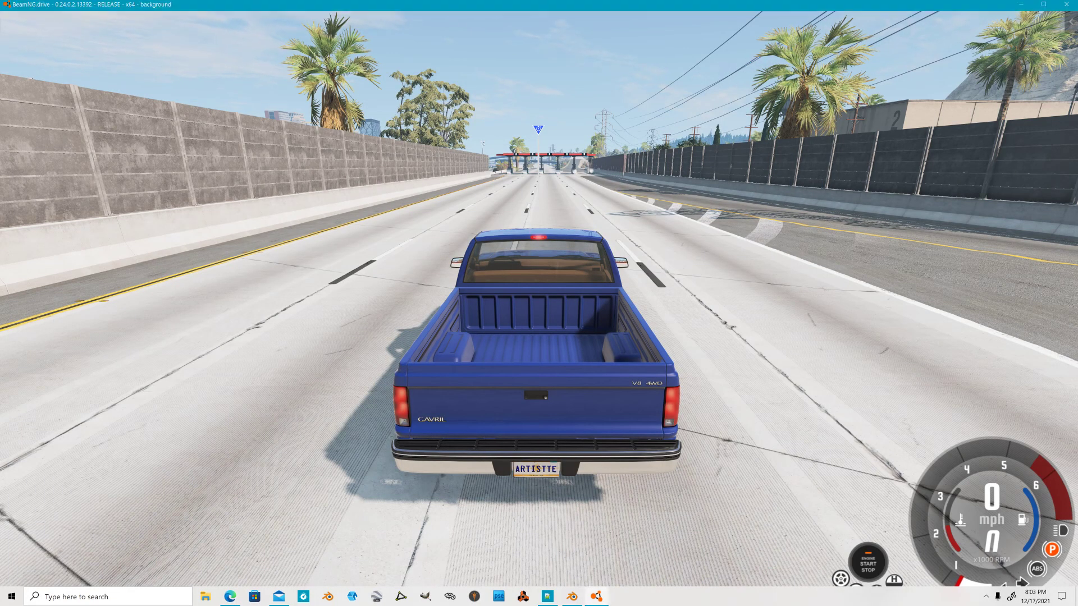
Survey the West Coast highway past the parked truck in free camera, look at it briefly in the world editor, and leave the editor
key("shift+c")
key("w")
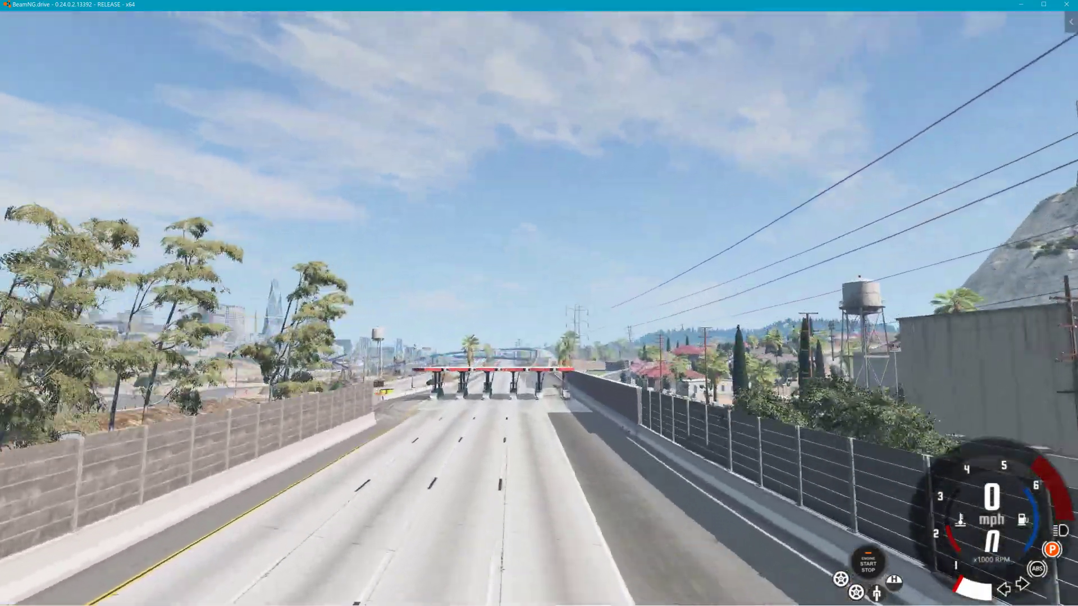
key("w")
key("w")
key("shift+c")
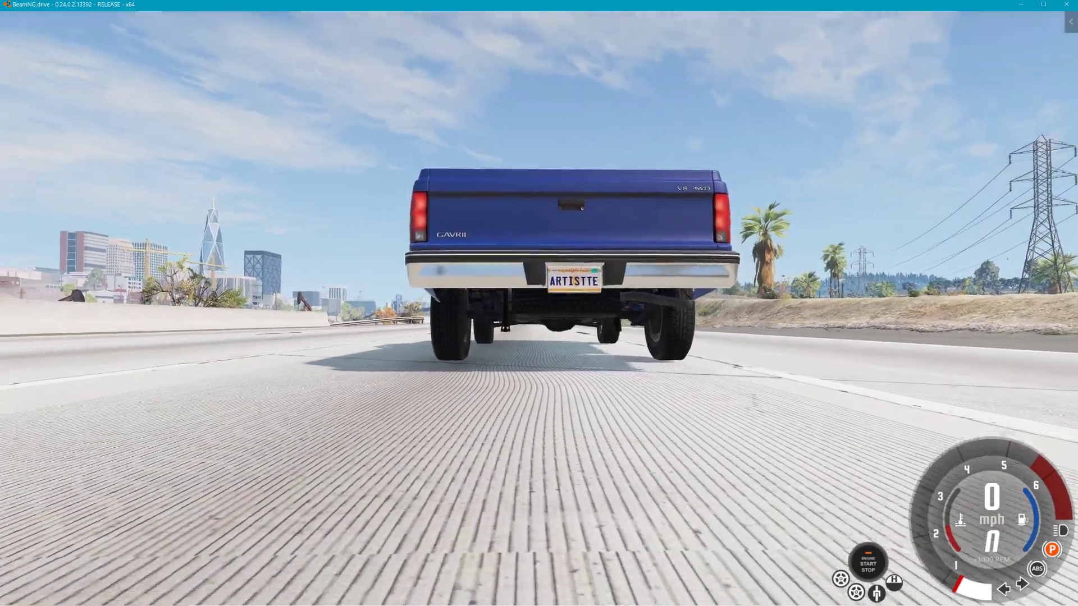
key("shift+c")
key("w")
key("w")
right_click_drag(734, 72, 733, 219)
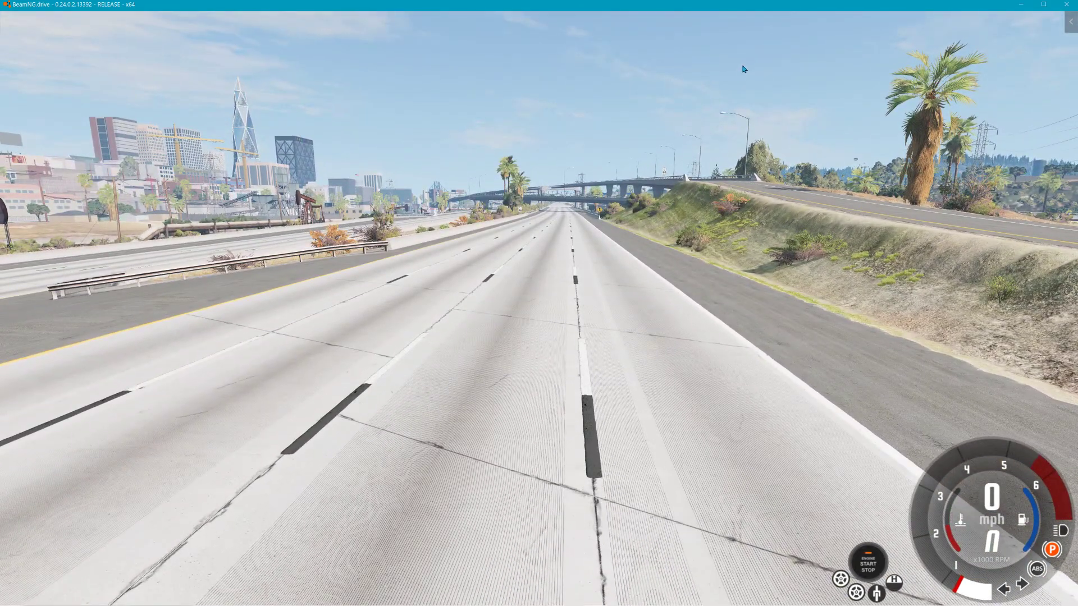
key("F11")
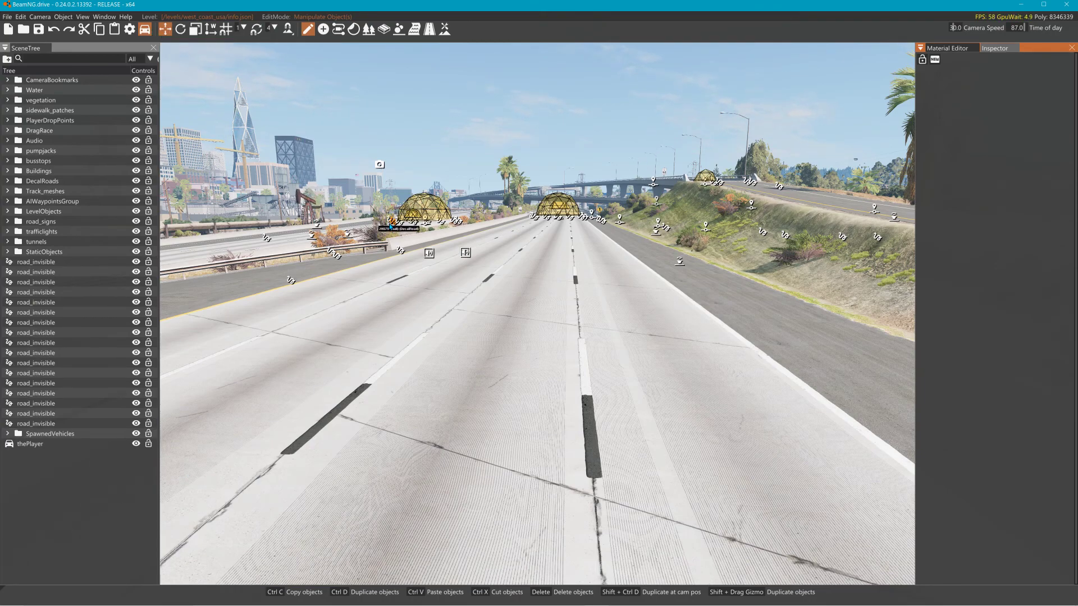
key("F11")
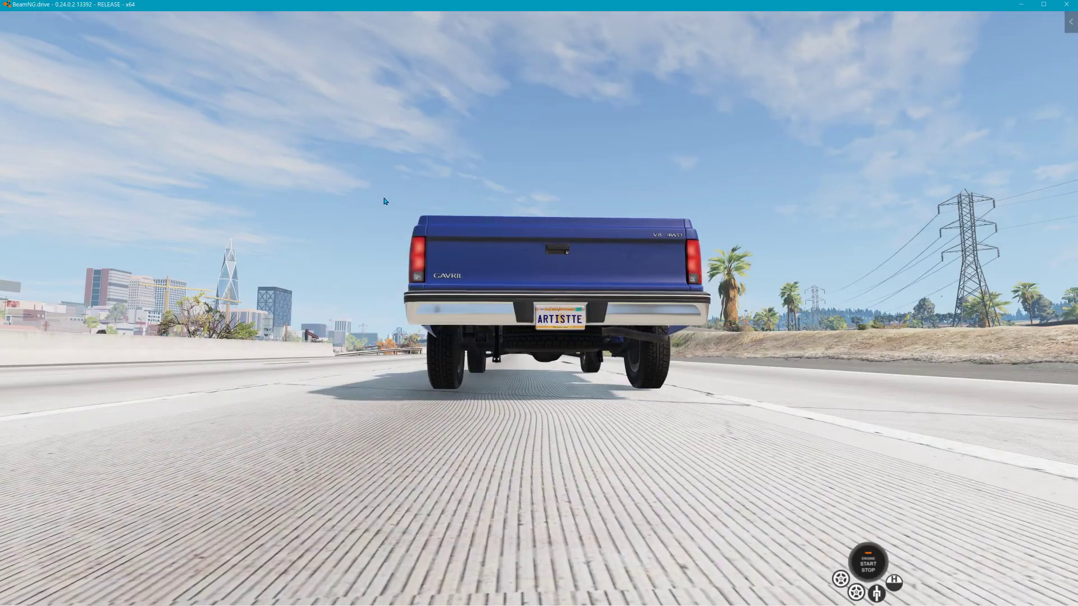
key("Escape")
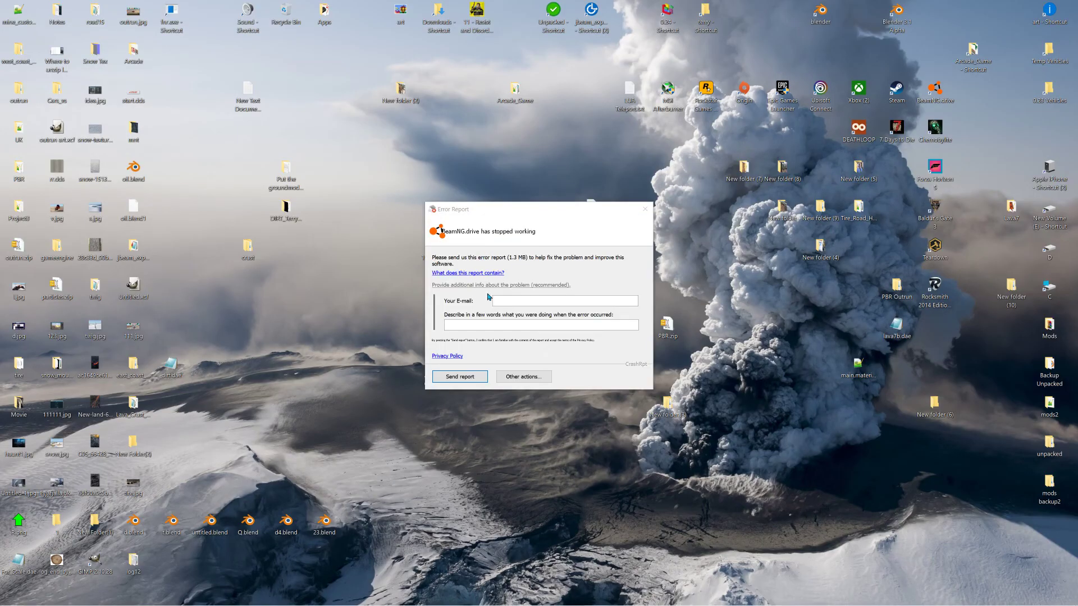
Dismiss the crash report without sending it and relaunch BeamNG.drive from the desktop
left_click(644, 211)
left_click(621, 220)
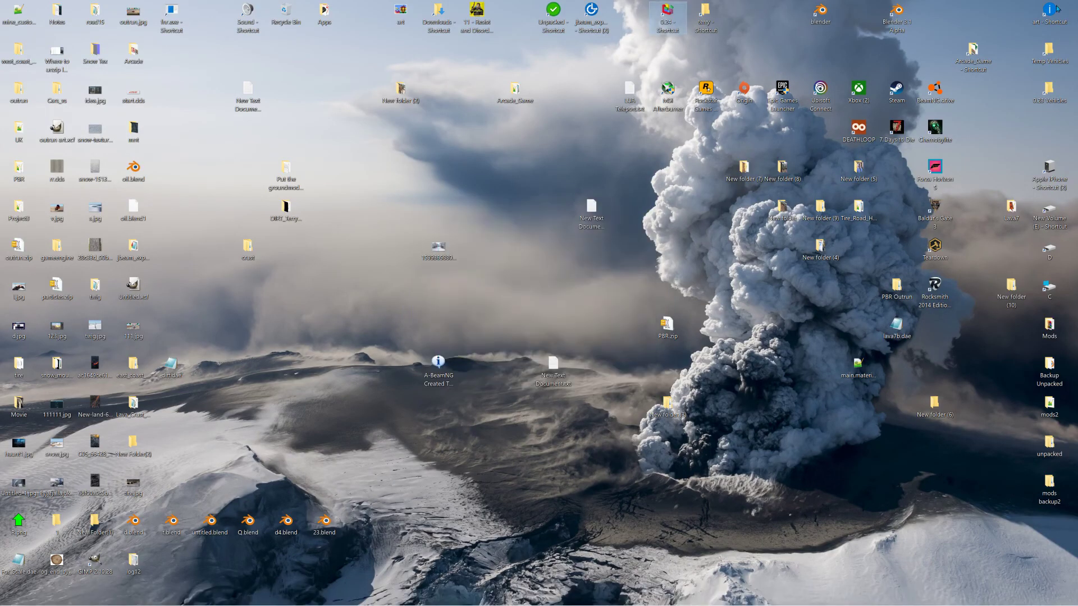
double_click(932, 99)
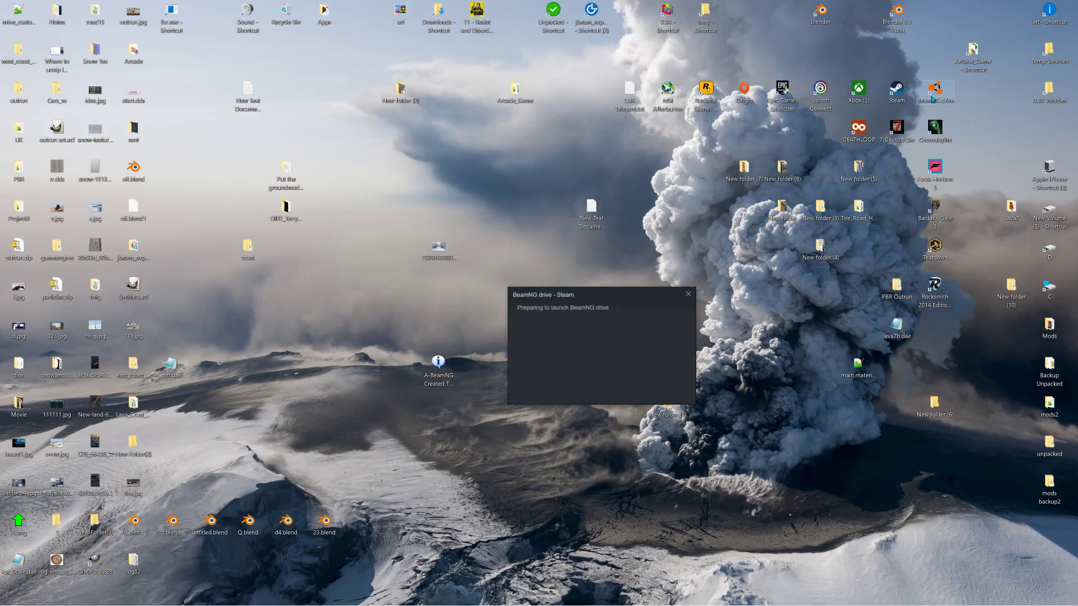
left_click(496, 276)
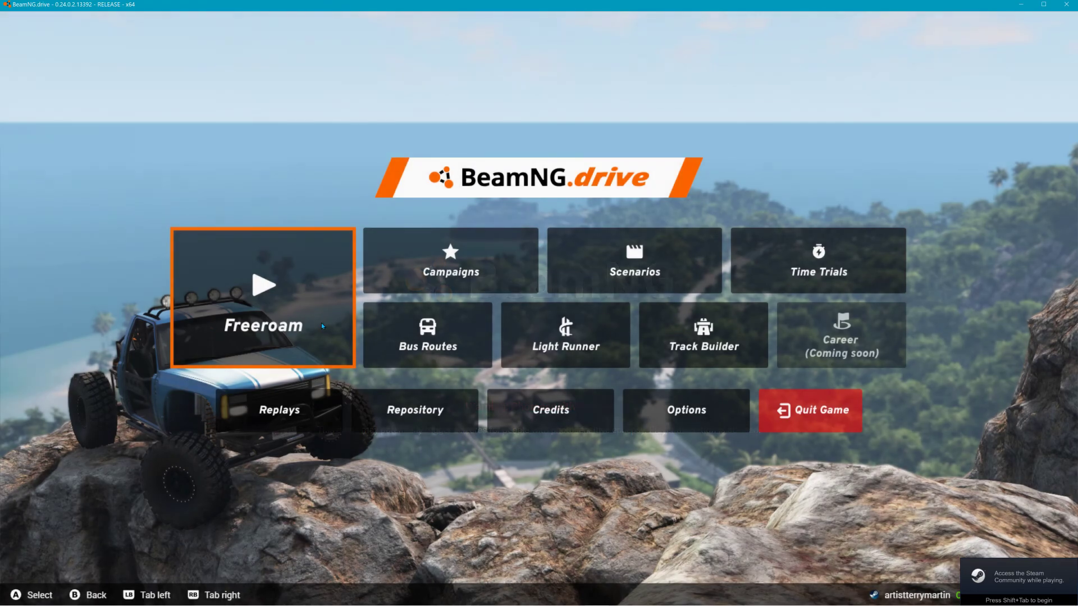
Load the Freeroam map "Utah, USA" at the West Highway spawn point
left_click(322, 326)
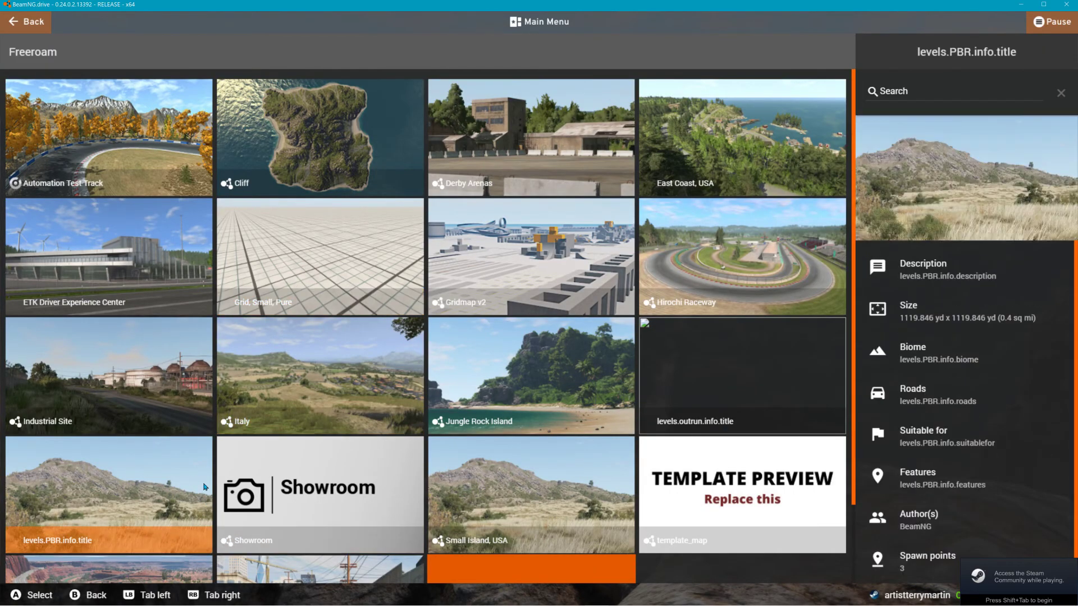
scroll(242, 435, "down", 2)
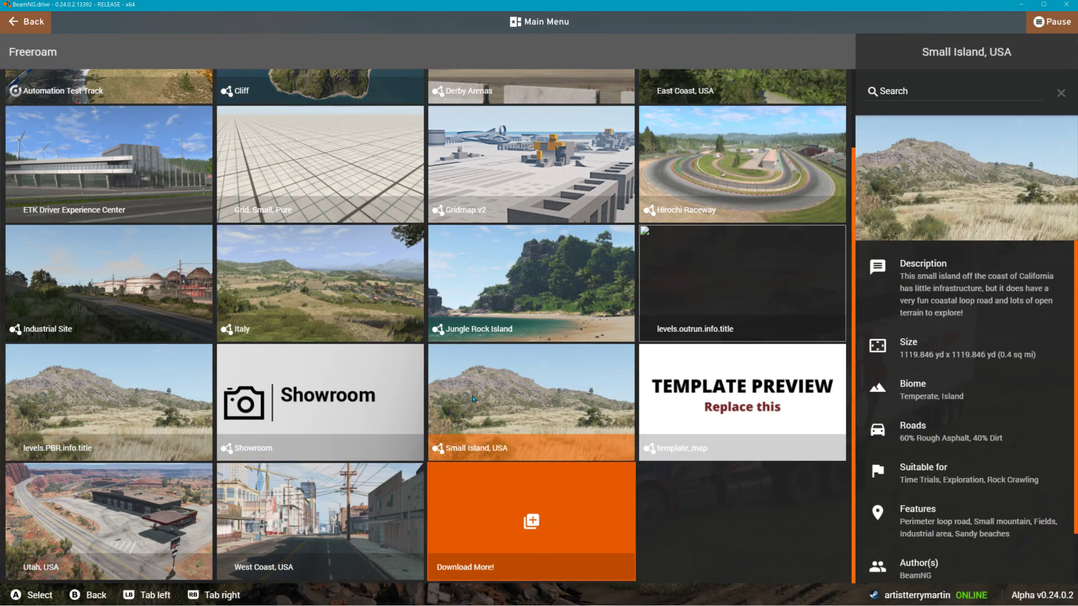
scroll(506, 390, "up", 2)
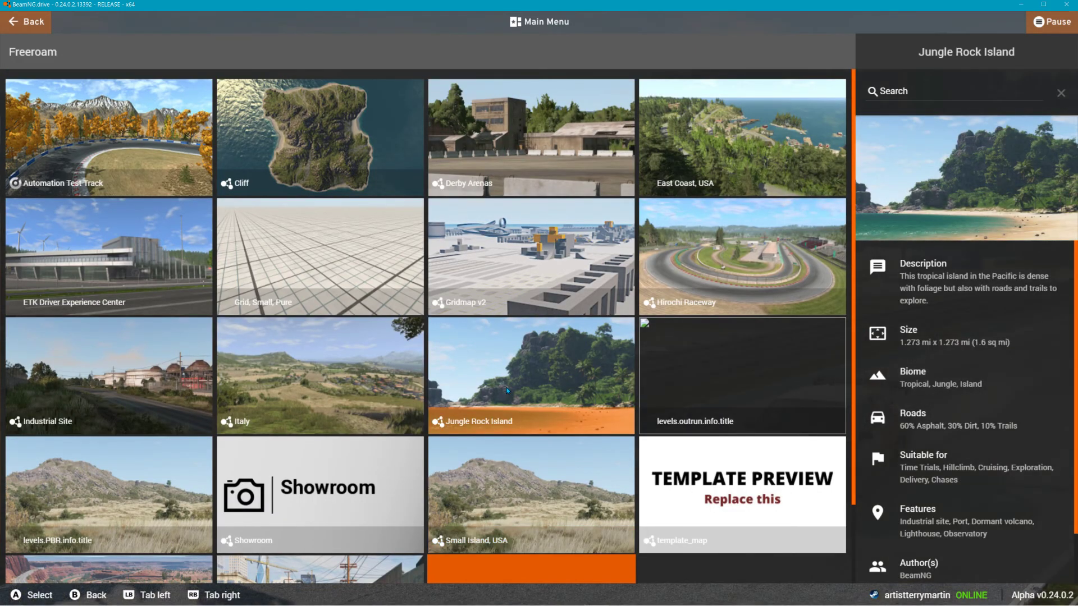
scroll(506, 390, "down", 2)
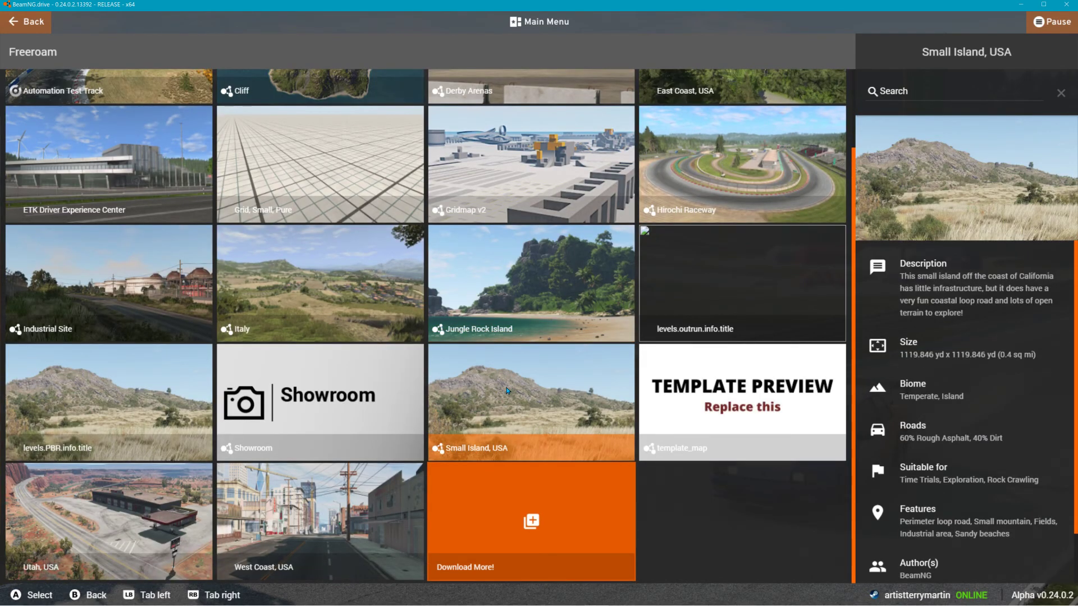
left_click(54, 494)
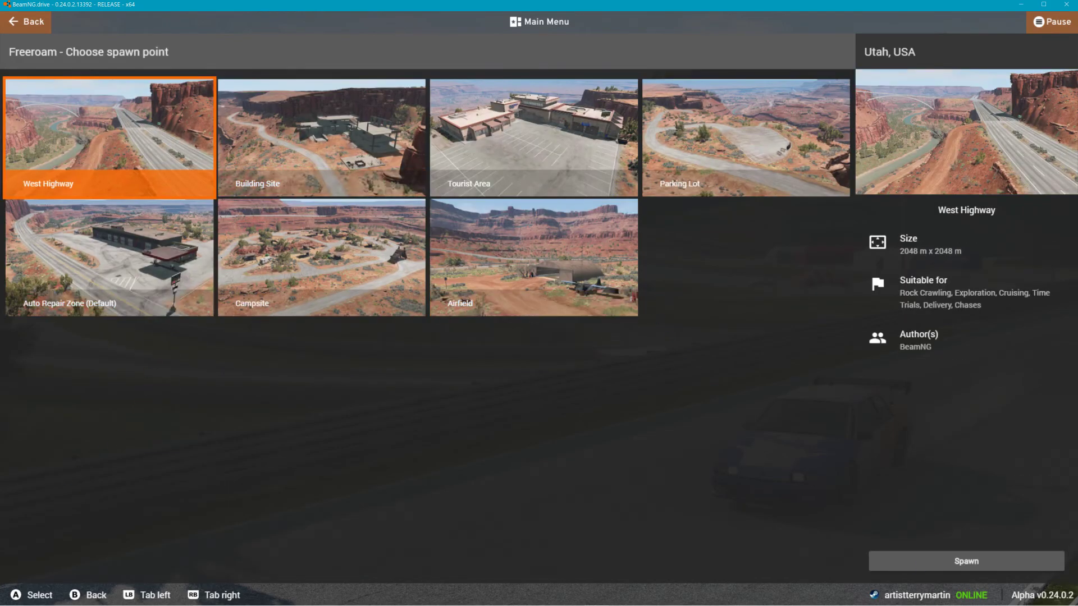
left_click(951, 561)
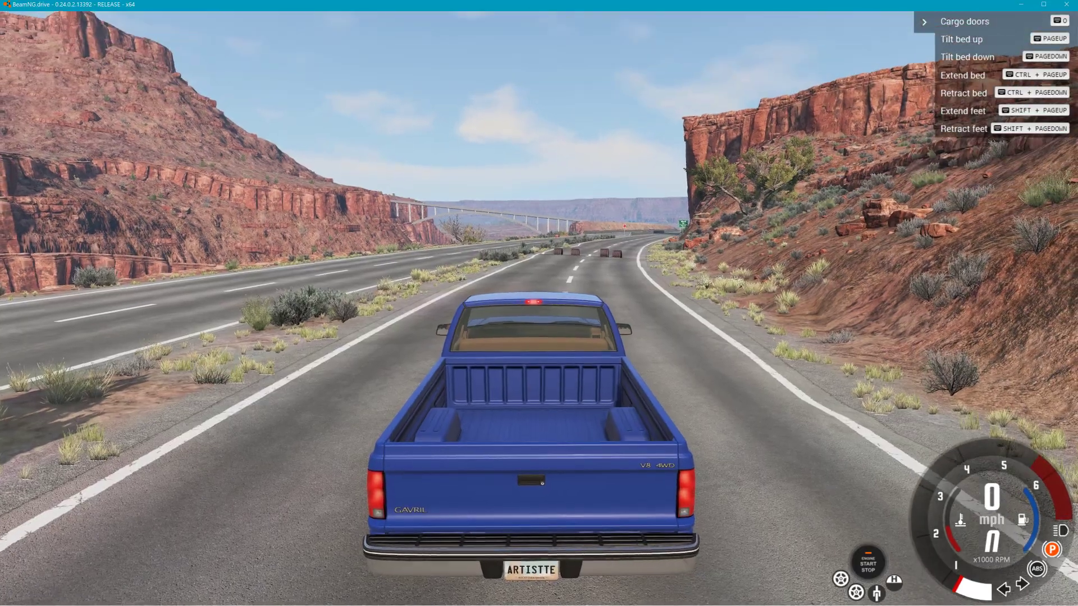
Open the world editor in free camera on a clear stretch of the Utah highway beyond the truck
key("shift+c")
key("w")
key("w")
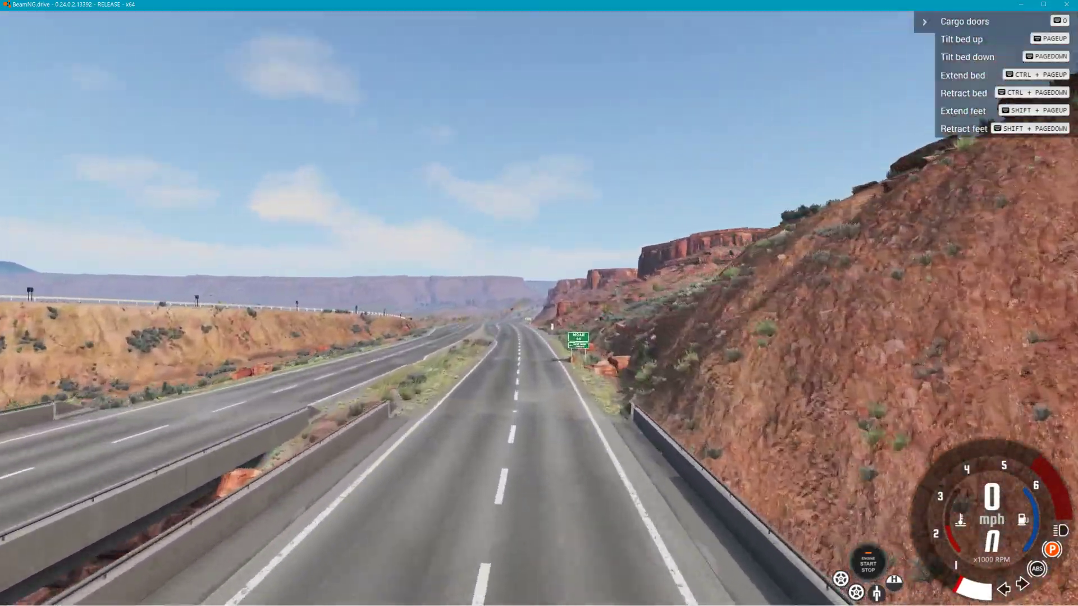
key("w")
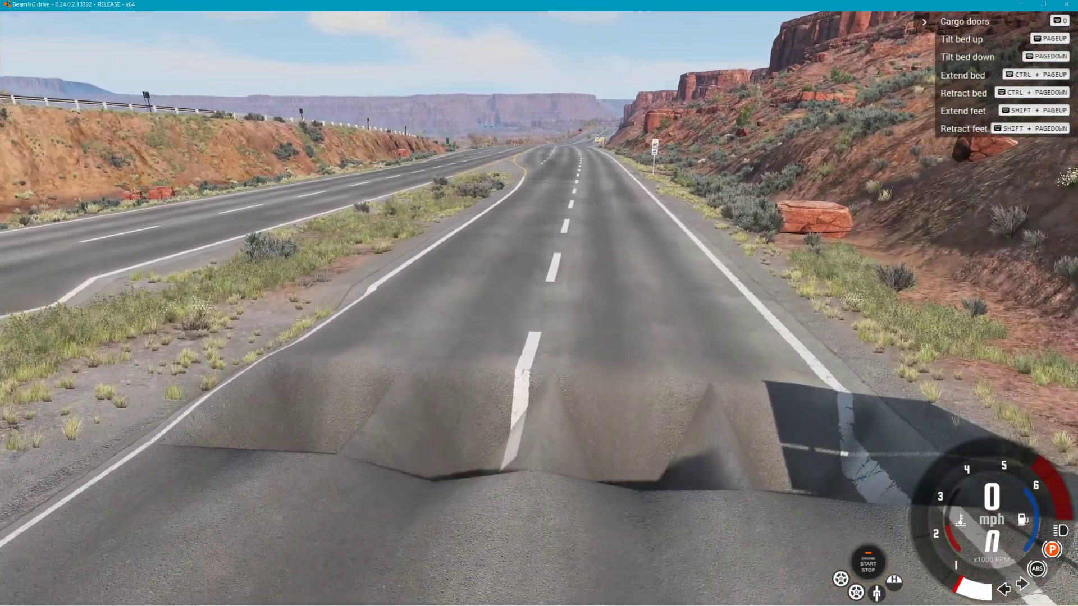
key("w")
right_click_drag(452, 233, 444, 229)
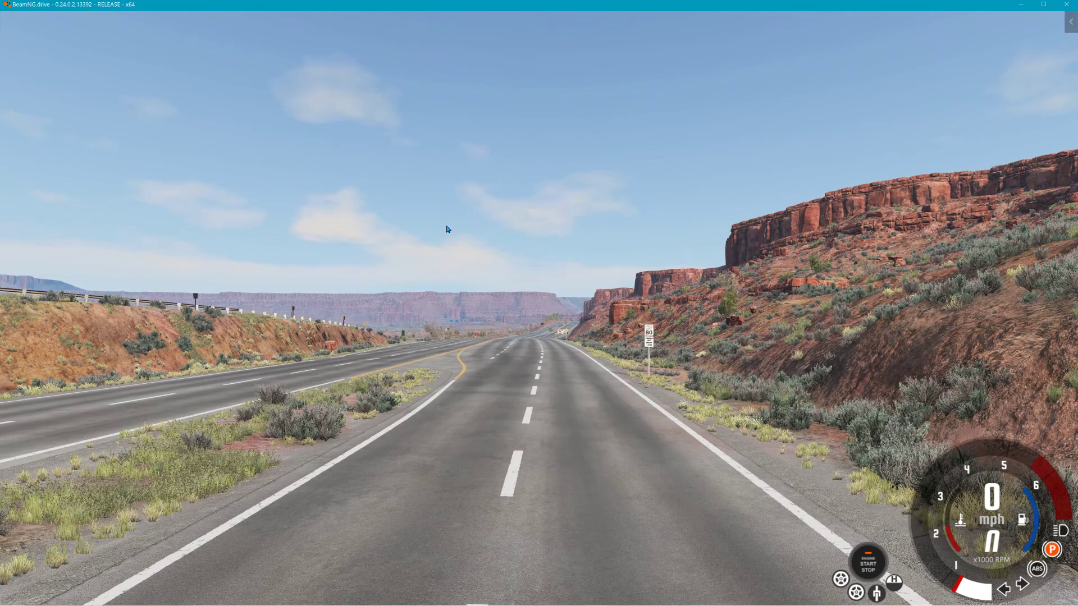
key("F11")
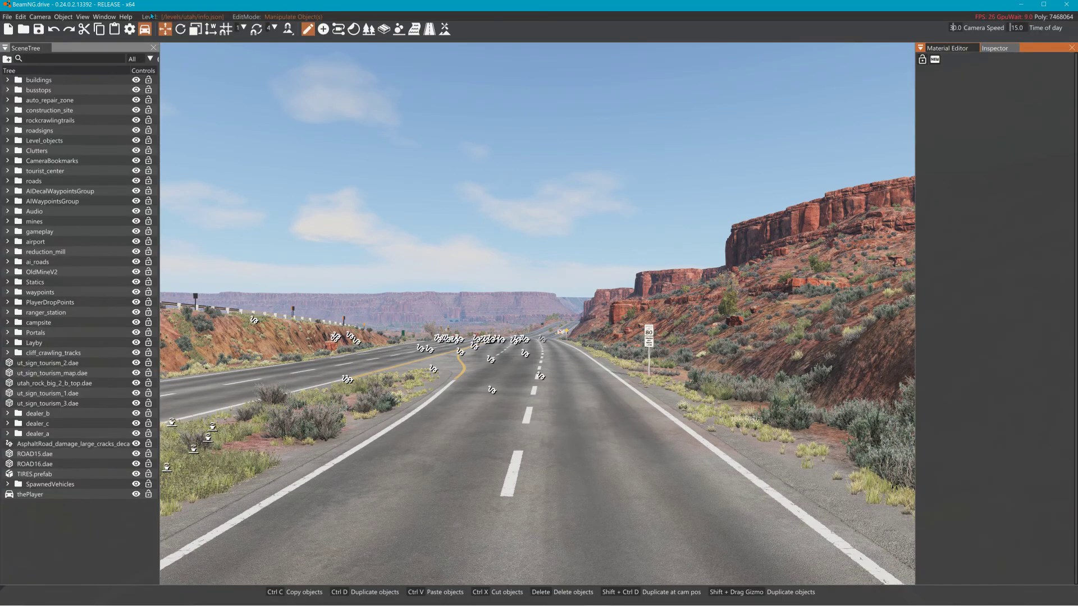
Place Road_Cutter.dae from the utah/art/Tire_Road_Hole_Cutter asset folder on the highway lanes and close the Asset Browser
left_click(104, 17)
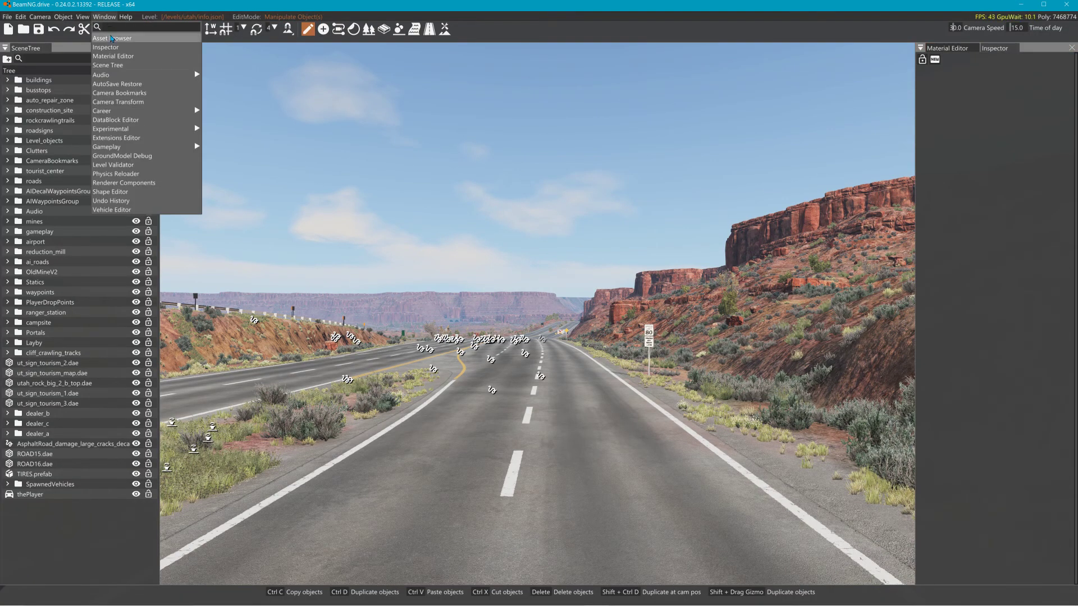
left_click(111, 38)
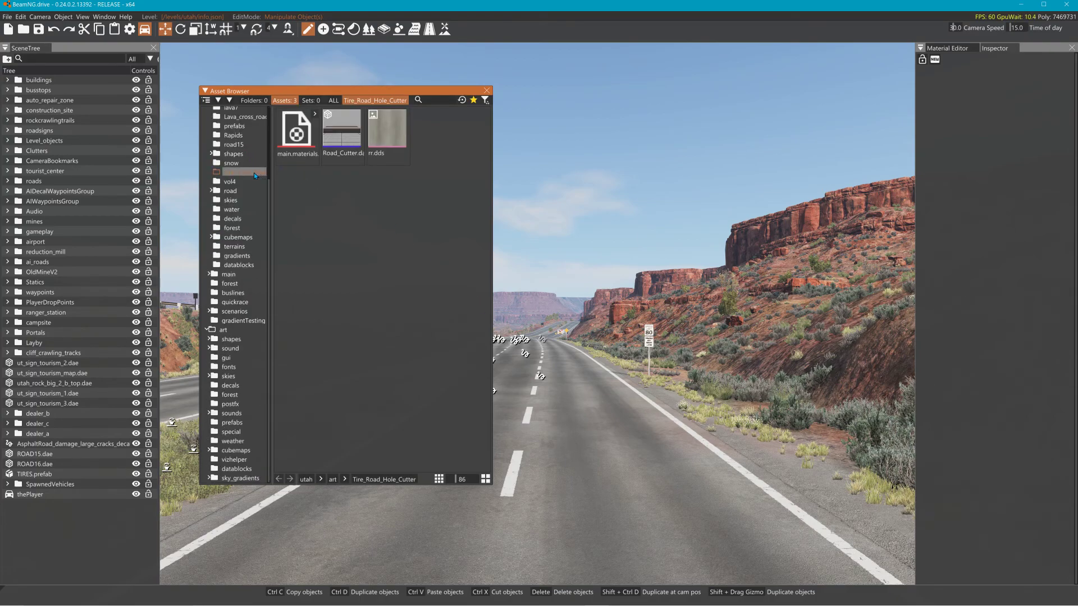
left_click_drag(341, 132, 528, 488)
key("f")
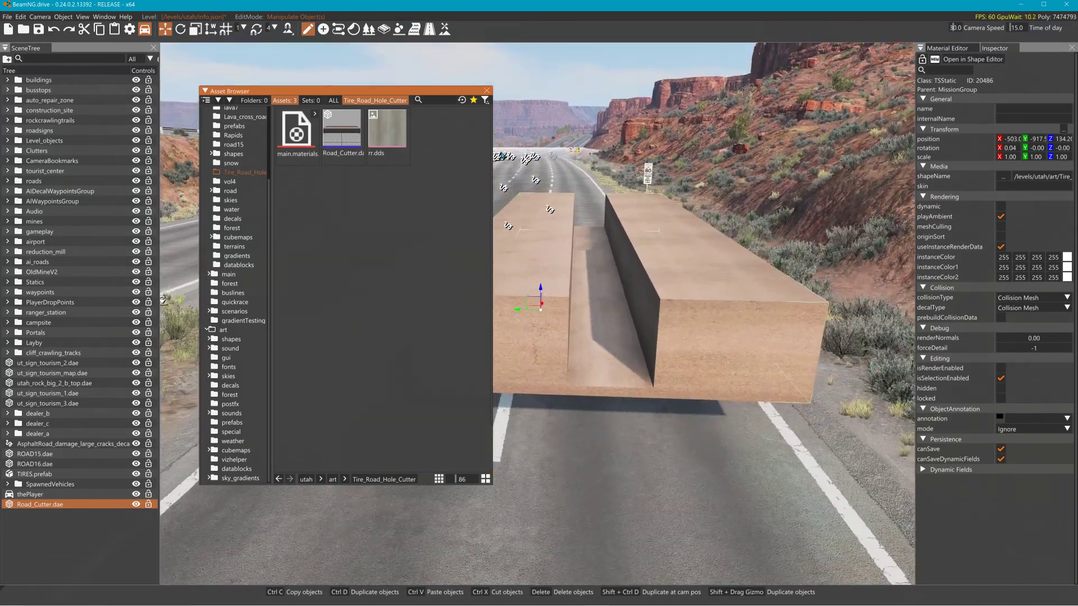
left_click(486, 91)
Rotate Road_Cutter.dae about 87 degrees around the vertical axis so it spans the lanes, and sink it to road level
key("2")
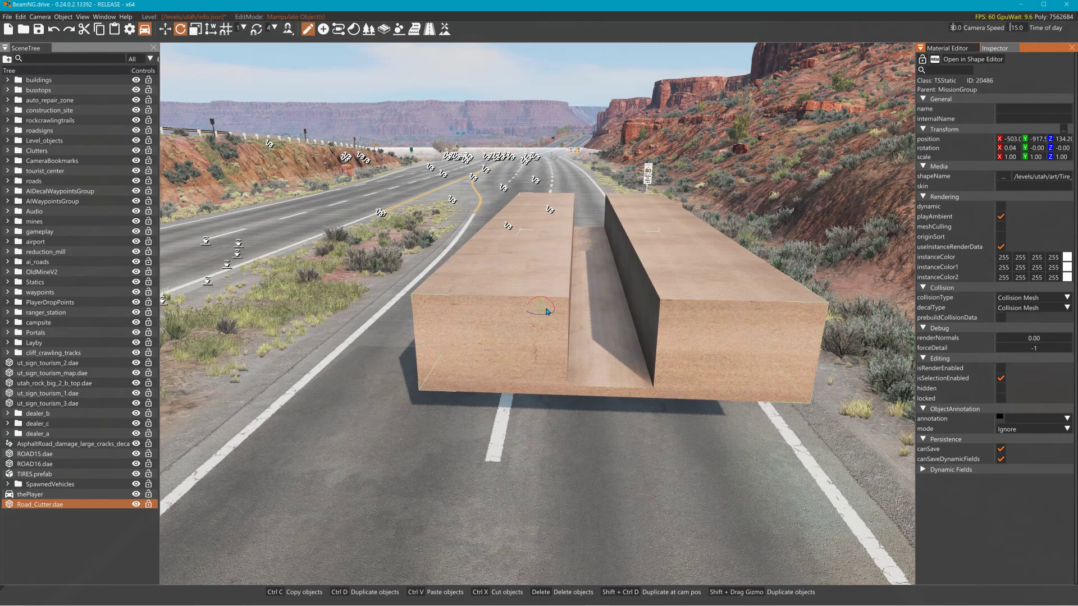
left_click_drag(547, 313, 555, 375)
key("1")
Carve a trench across the highway in the gap of Road_Cutter.dae with the Align with mesh (down) terrain tool at brush size 3
left_click(444, 29)
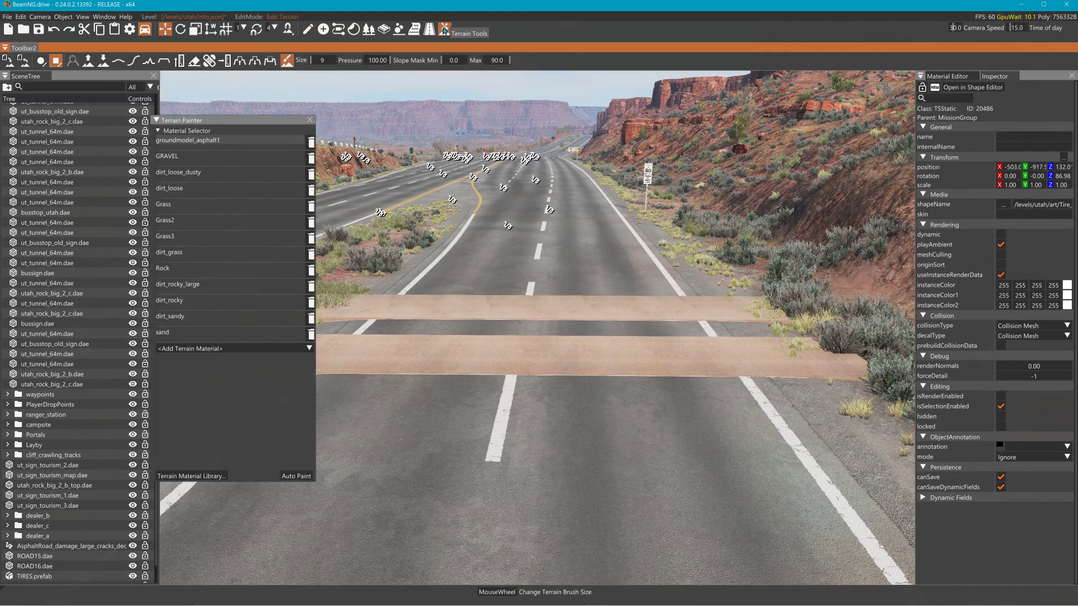
mouse_move(537, 327)
right_mouse_down()
mouse_move(617, 269)
mouse_move(482, 315)
mouse_move(540, 157)
right_mouse_up()
key("w")
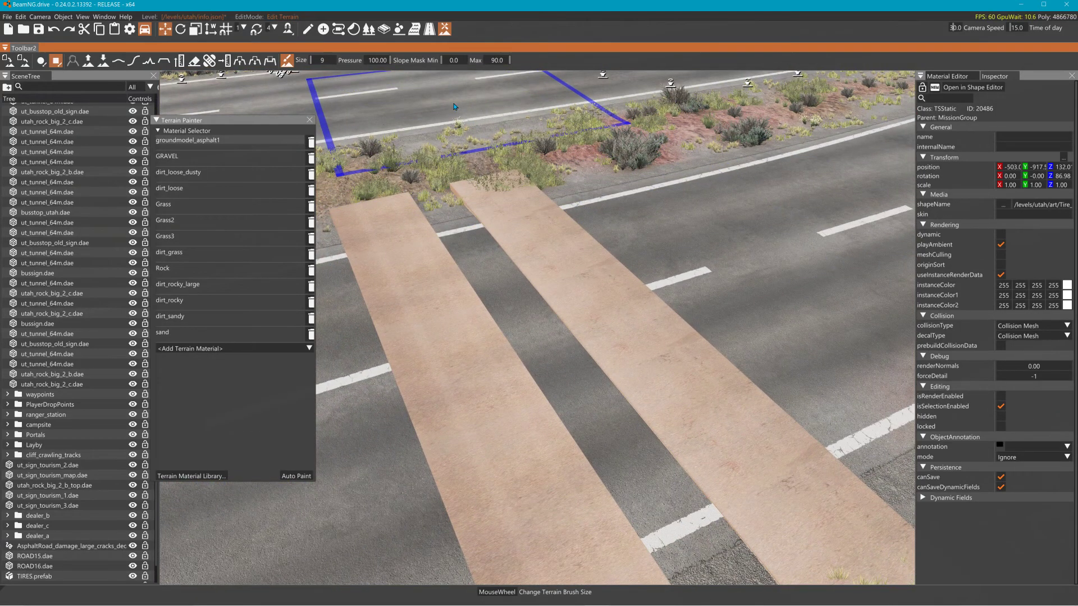
left_click(255, 61)
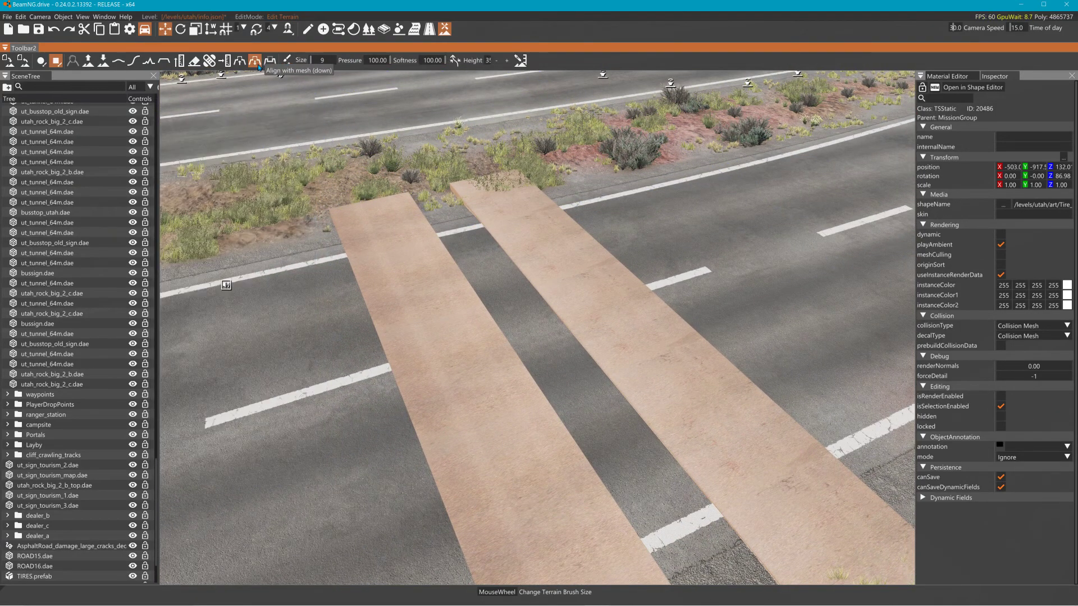
scroll(547, 271, "down", 6)
mouse_move(462, 233)
left_mouse_down()
mouse_move(510, 275)
mouse_move(638, 508)
mouse_move(634, 499)
left_mouse_up()
right_click_drag(634, 499, 601, 469)
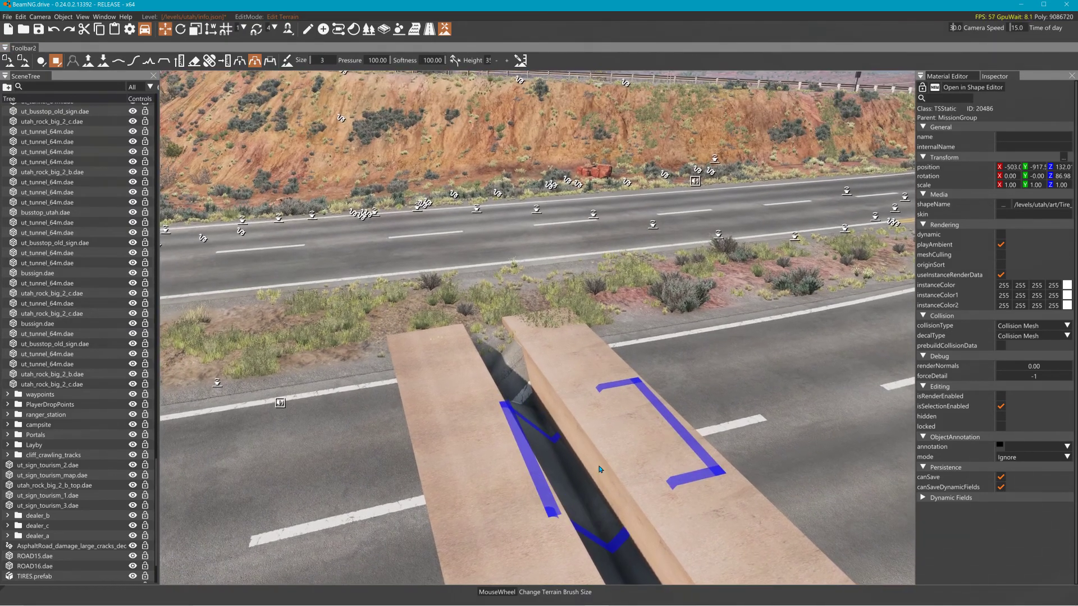
right_click_drag(505, 331, 573, 460)
Shift Road_Cutter.dae forward along the road to X about -502 and widen the trench by aligning the terrain down to it again
left_click(307, 28)
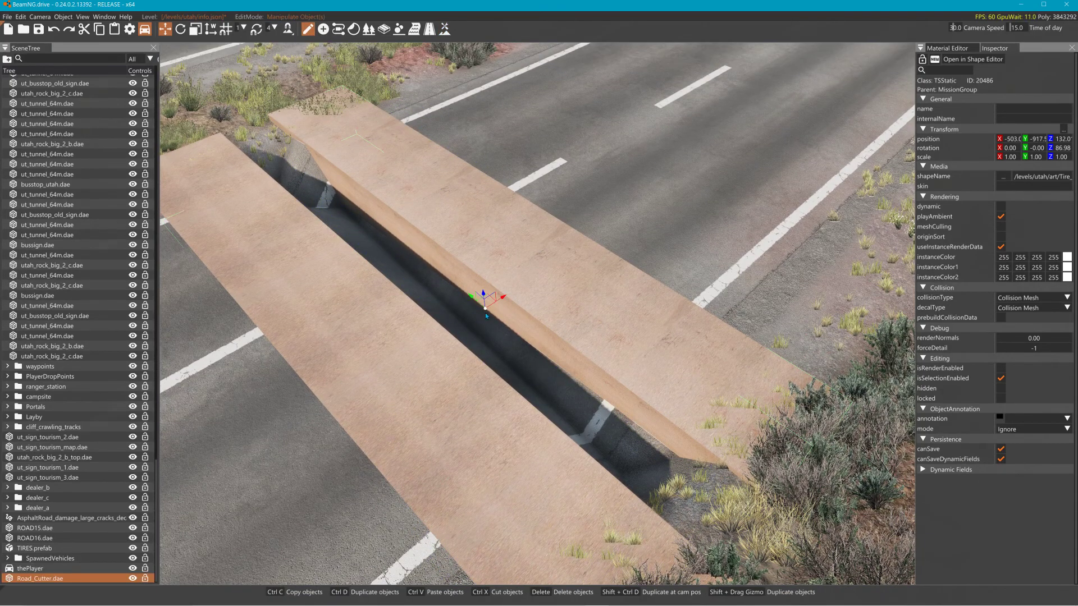
mouse_move(496, 287)
left_mouse_down()
mouse_move(725, 191)
mouse_move(729, 62)
mouse_move(578, 286)
mouse_move(547, 311)
mouse_move(591, 298)
mouse_move(563, 320)
left_mouse_up()
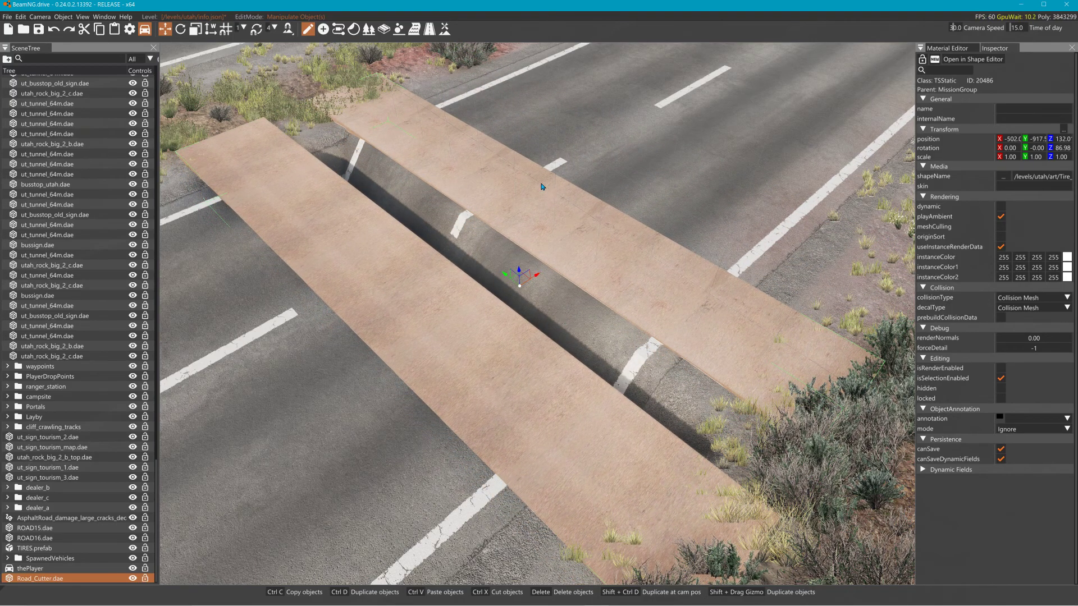
left_click(445, 28)
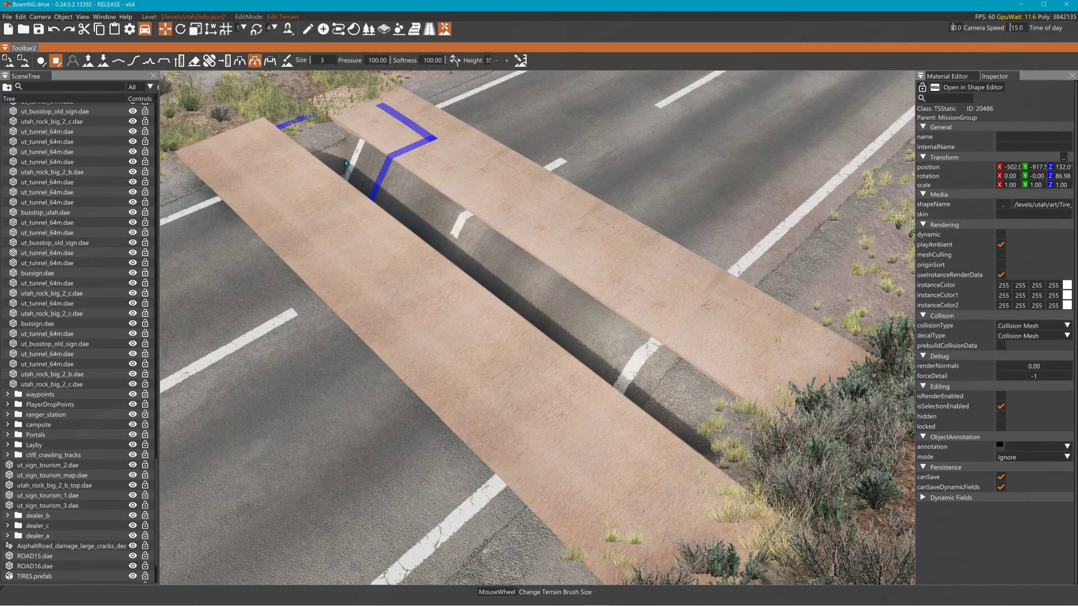
mouse_move(457, 260)
left_mouse_down()
mouse_move(654, 469)
mouse_move(336, 203)
mouse_move(597, 399)
mouse_move(457, 280)
left_mouse_up()
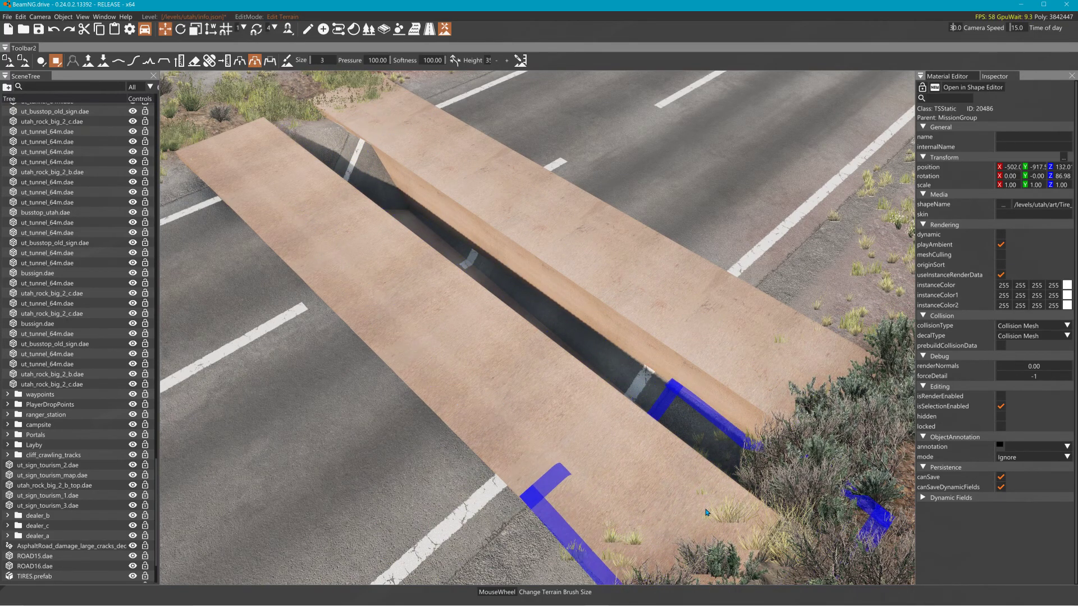
Slide Road_Cutter.dae past the far side of the trench to X about -498.1 and raise it to Z about 132.9
left_click(309, 29)
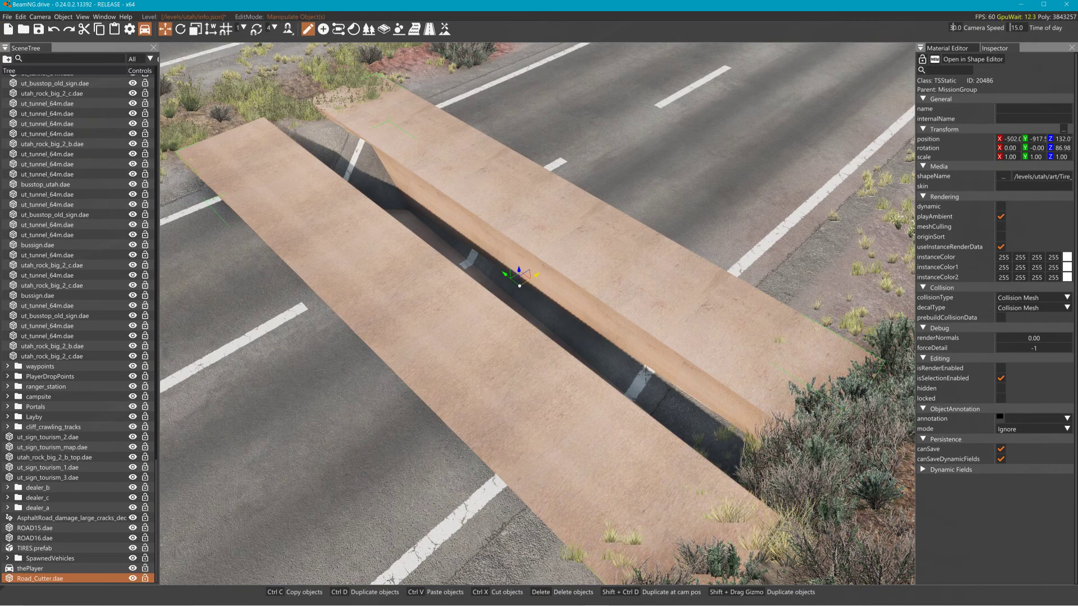
left_click_drag(536, 279, 680, 243)
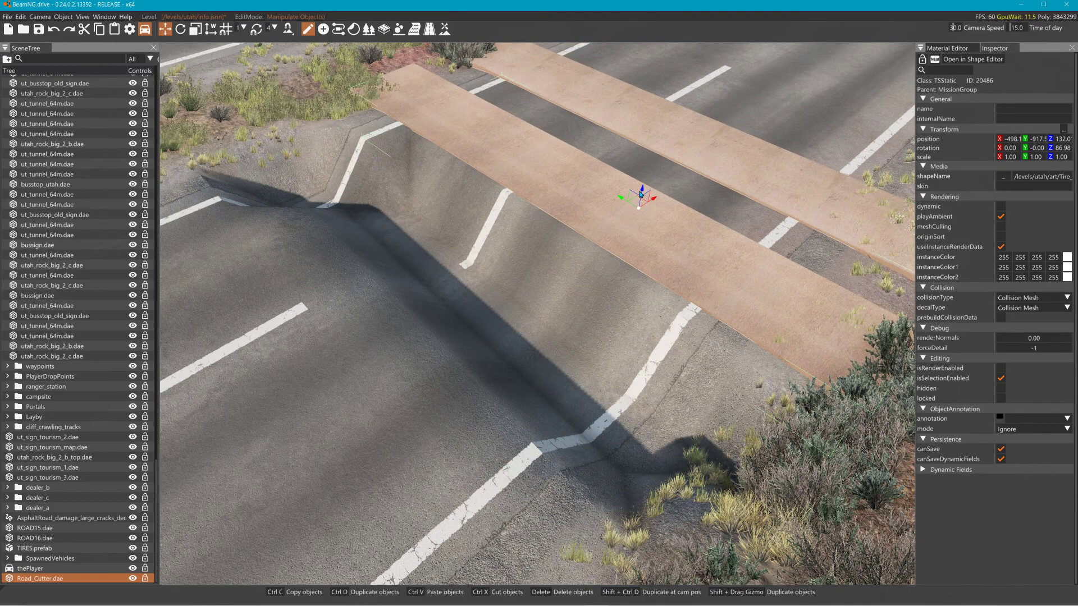
left_click_drag(643, 195, 651, 161)
right_click_drag(651, 161, 649, 69)
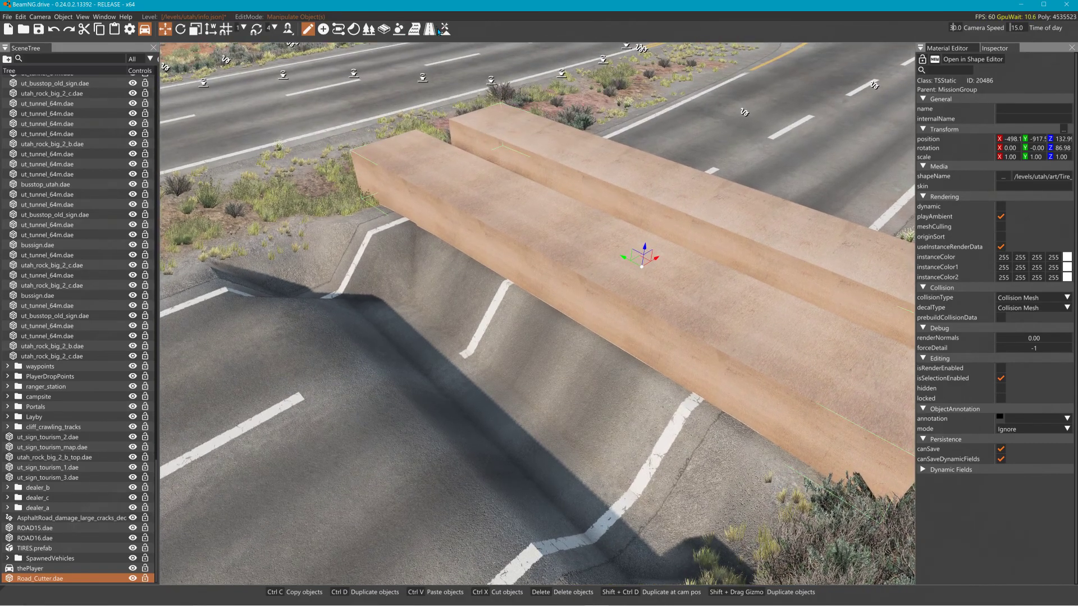
Raise the road into ridges along both beams of Road_Cutter.dae with the Align with mesh (up) terrain tool
left_click(443, 30)
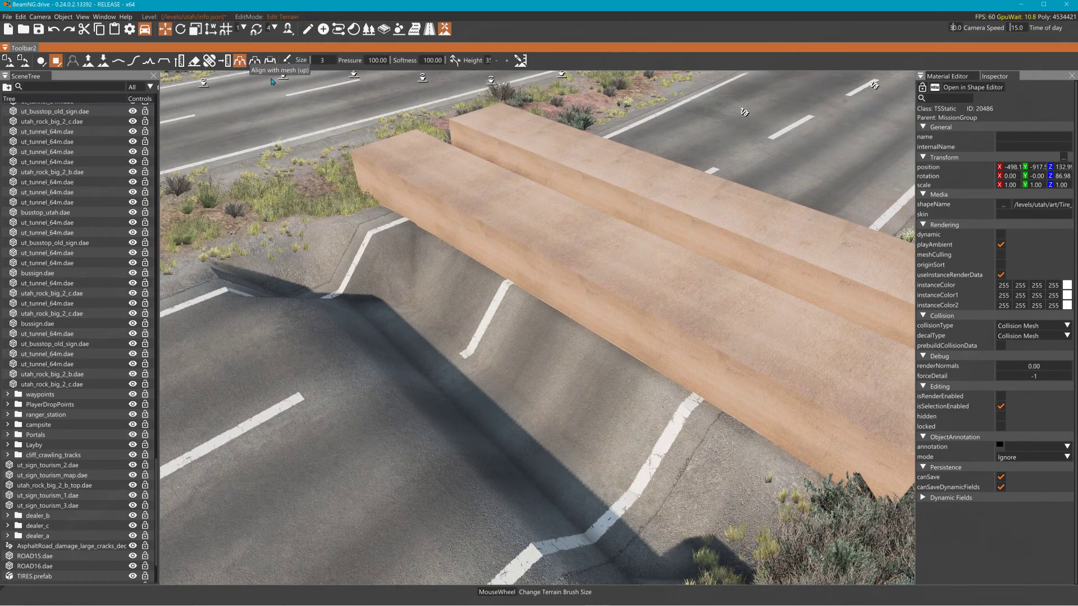
mouse_move(445, 186)
left_mouse_down()
mouse_move(524, 209)
mouse_move(774, 344)
mouse_move(638, 171)
mouse_move(614, 199)
left_mouse_up()
right_click_drag(786, 331, 825, 336)
mouse_move(825, 337)
left_mouse_down()
mouse_move(671, 246)
mouse_move(824, 229)
mouse_move(590, 207)
mouse_move(856, 188)
left_mouse_up()
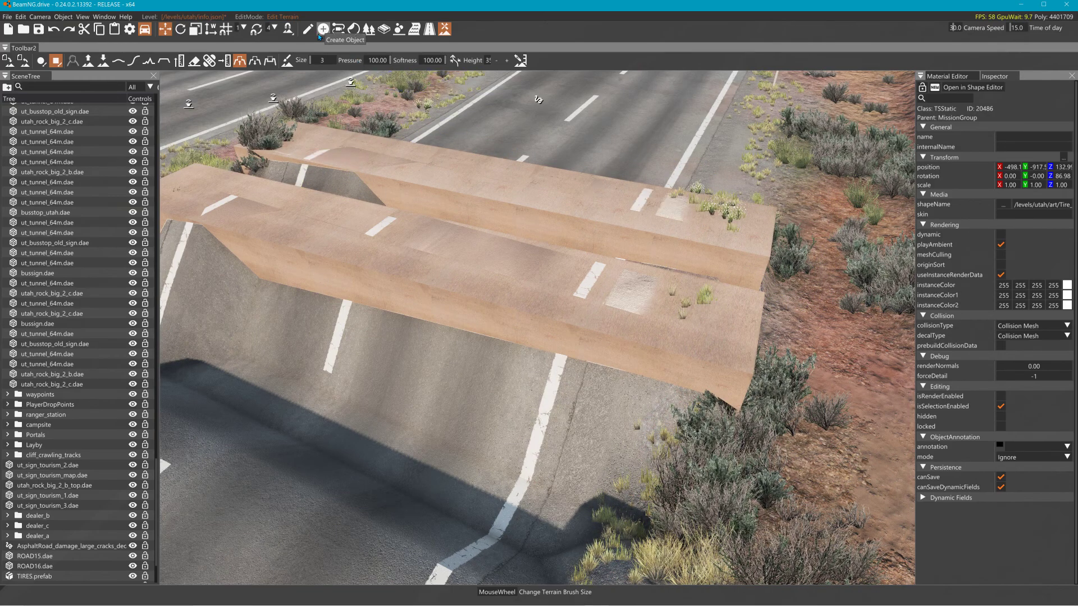
Move Road_Cutter.dae further down the highway off the new ridges and delete it
left_click(307, 28)
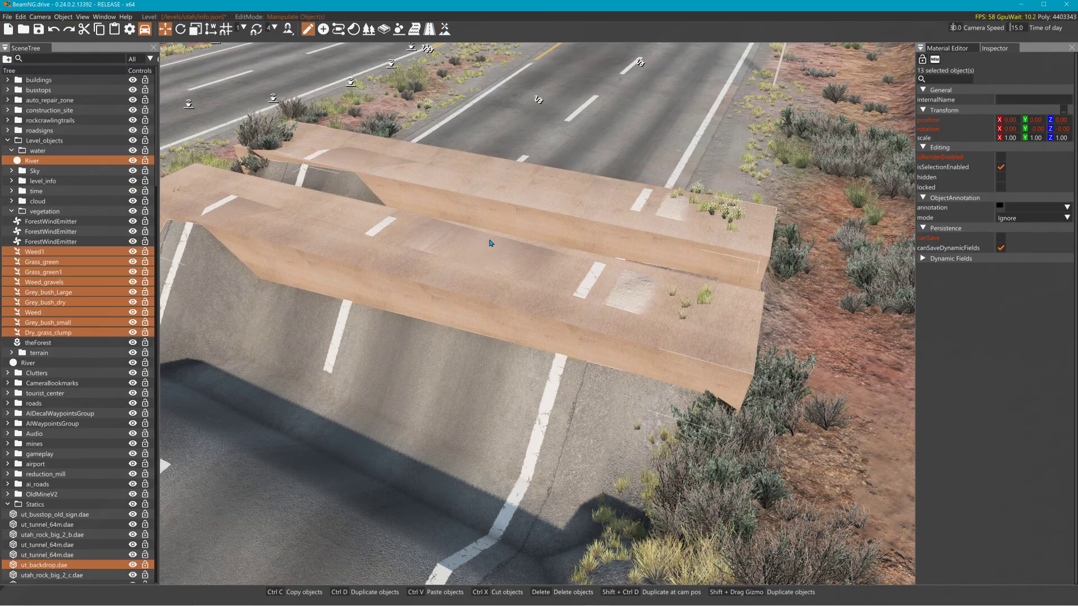
left_click_drag(496, 248, 626, 176)
right_click_drag(628, 176, 609, 219)
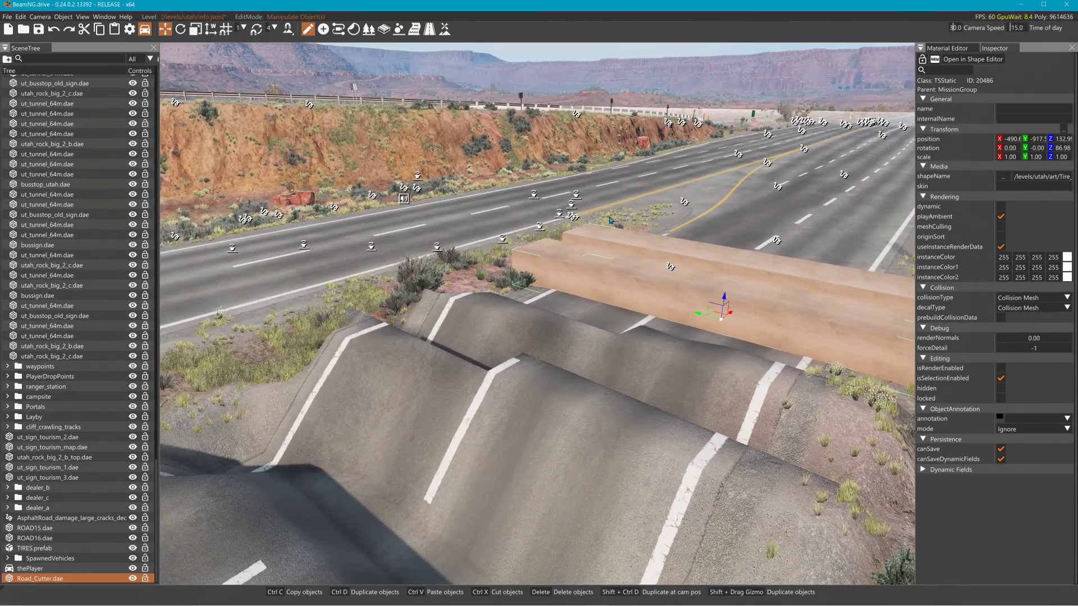
left_click_drag(662, 379, 661, 380)
left_click(723, 317)
key("Delete")
right_click_drag(418, 143, 429, 123)
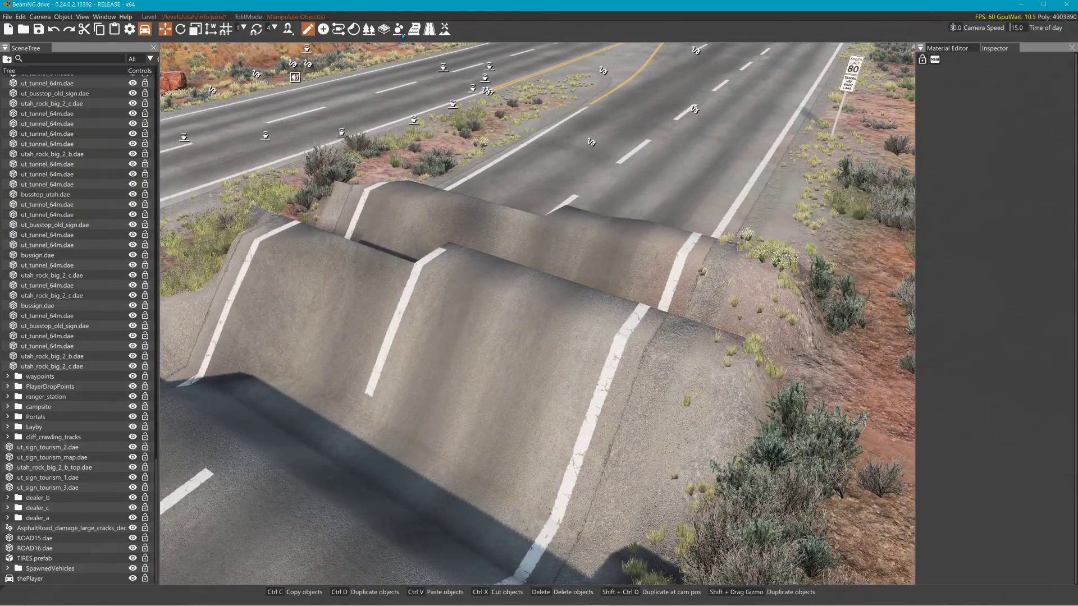
Try to level the ridges beyond the trench into one flat platform using the height-setting terrain brush at size 15
left_click(445, 28)
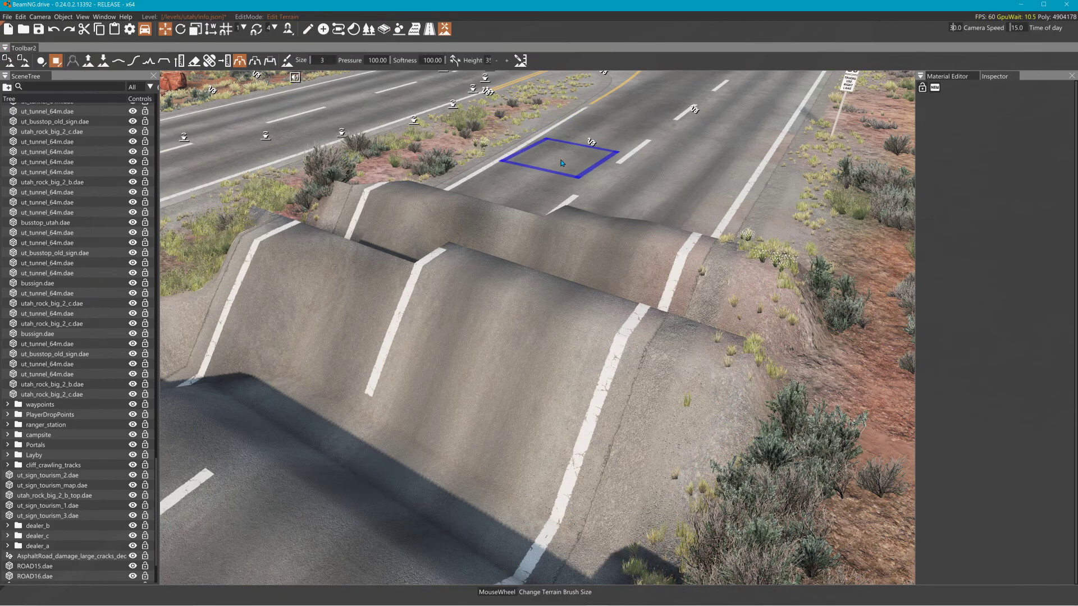
scroll(564, 185, "down", 2)
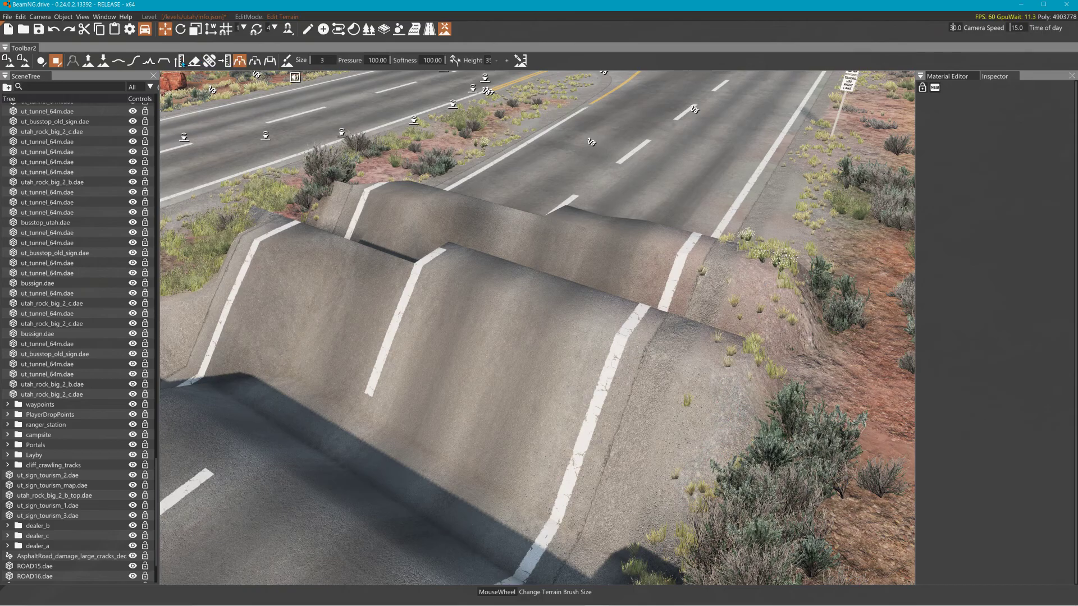
left_click(514, 60)
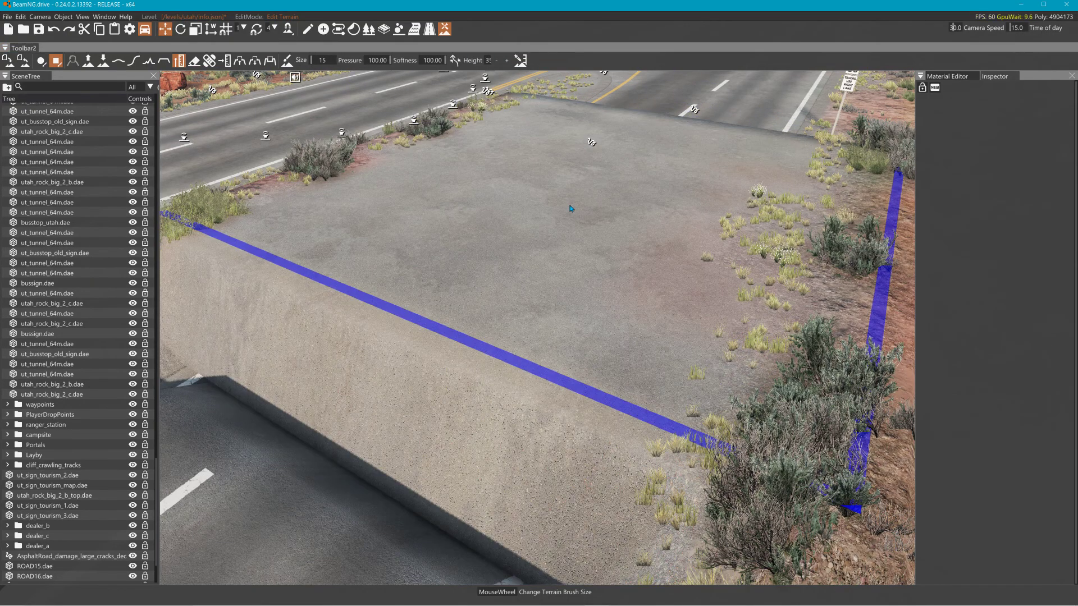
right_click_drag(571, 208, 503, 260)
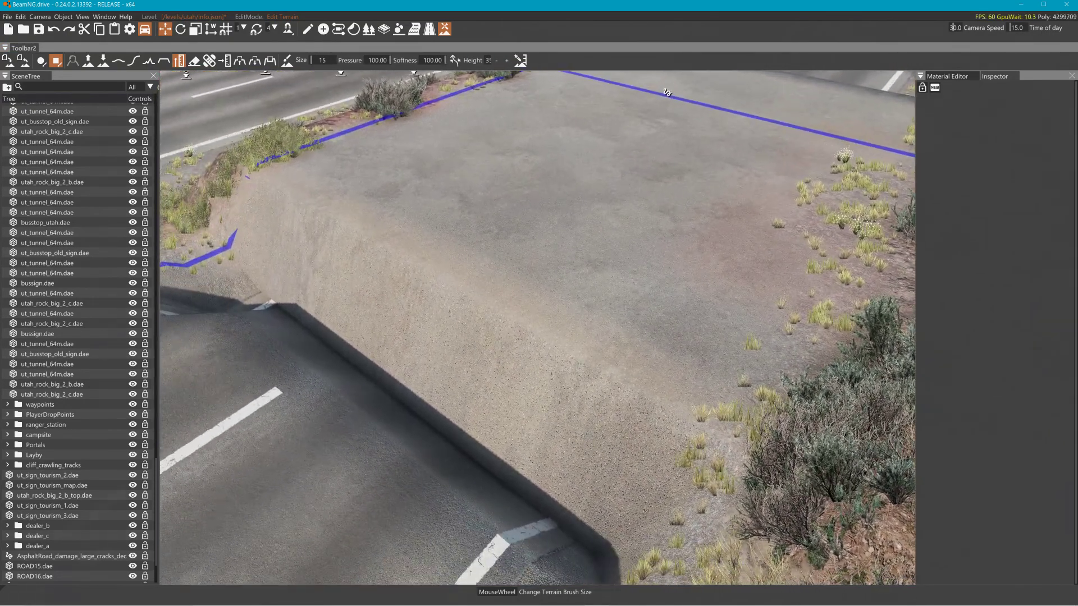
Undo the recent terrain strokes on the raised platform beyond the trench
key("ctrl+z")
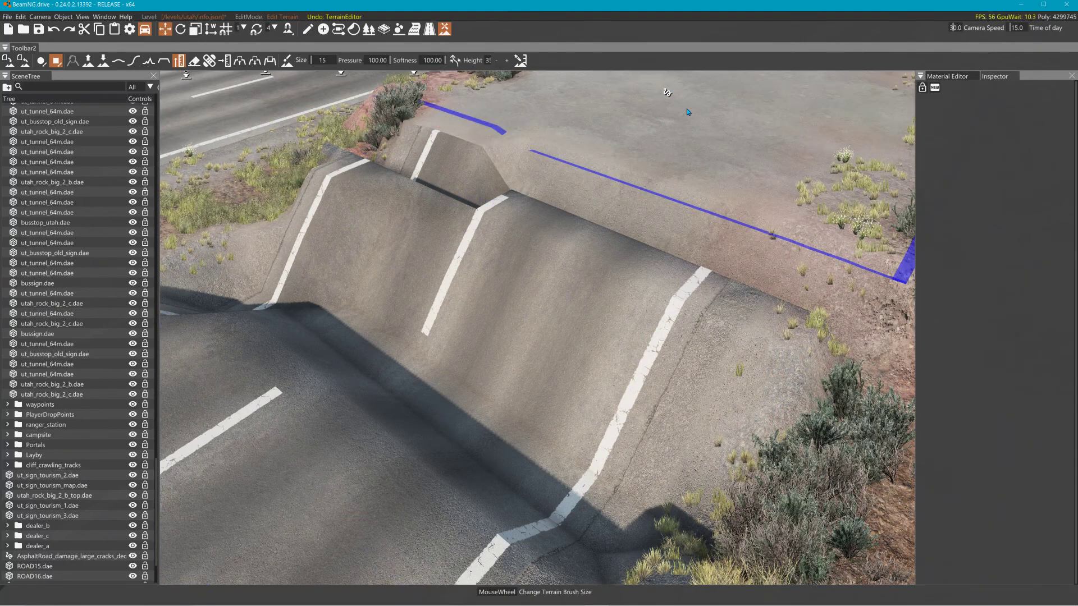
key("ctrl+z")
key("ctrl+z")
key("ctrl+z")
key("ctrl+z")
key("ctrl+z")
key("ctrl+z")
key("ctrl+z")
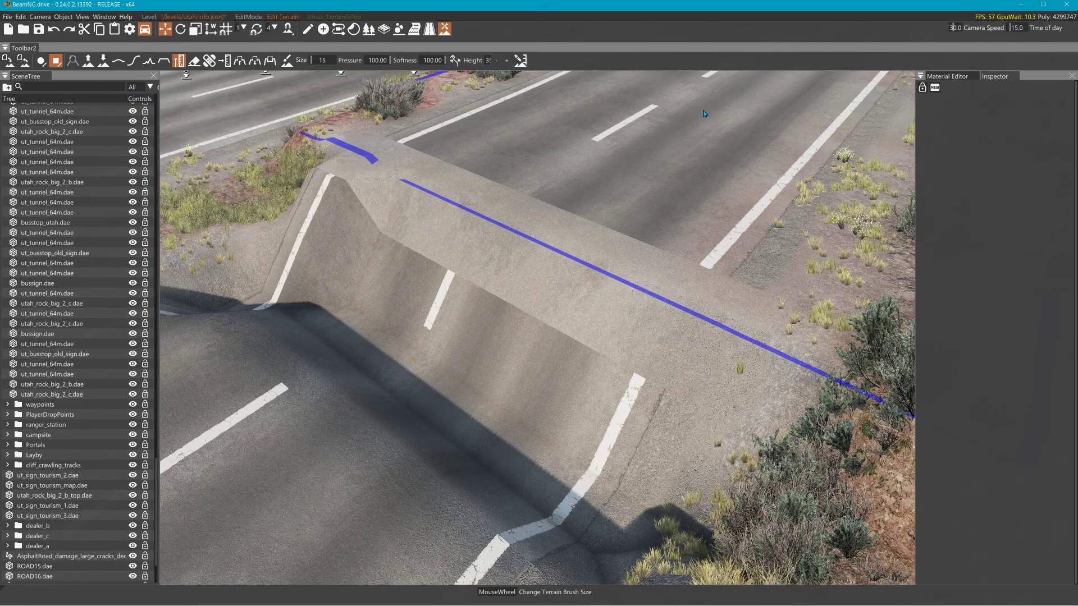
Lower the terrain brush's target height and level the highway beyond the trench with the size 15 brush
left_click(704, 113)
right_click_drag(709, 107, 617, 168)
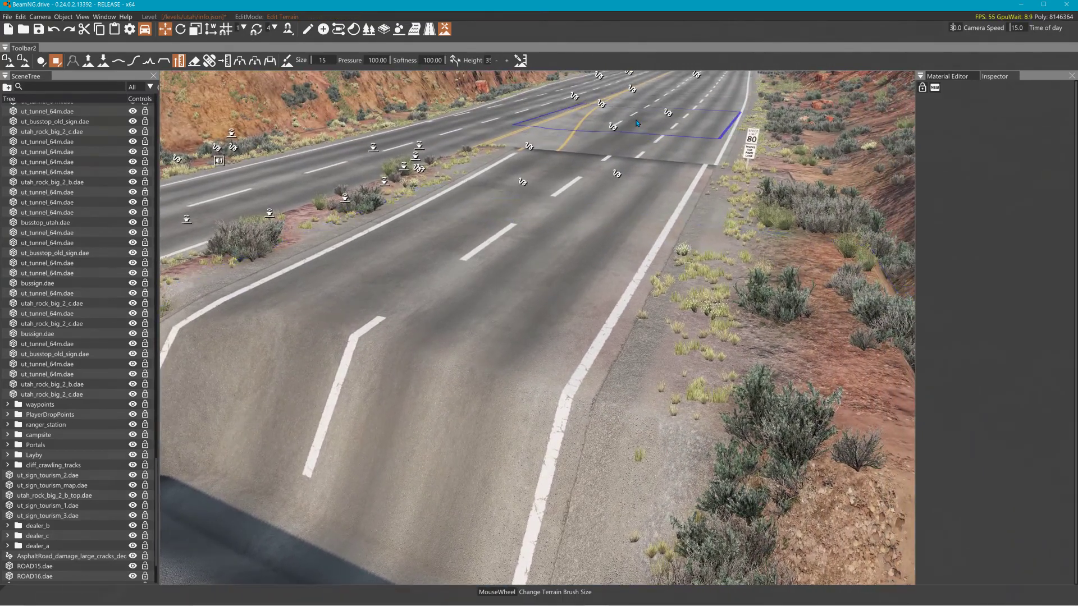
left_click(307, 29)
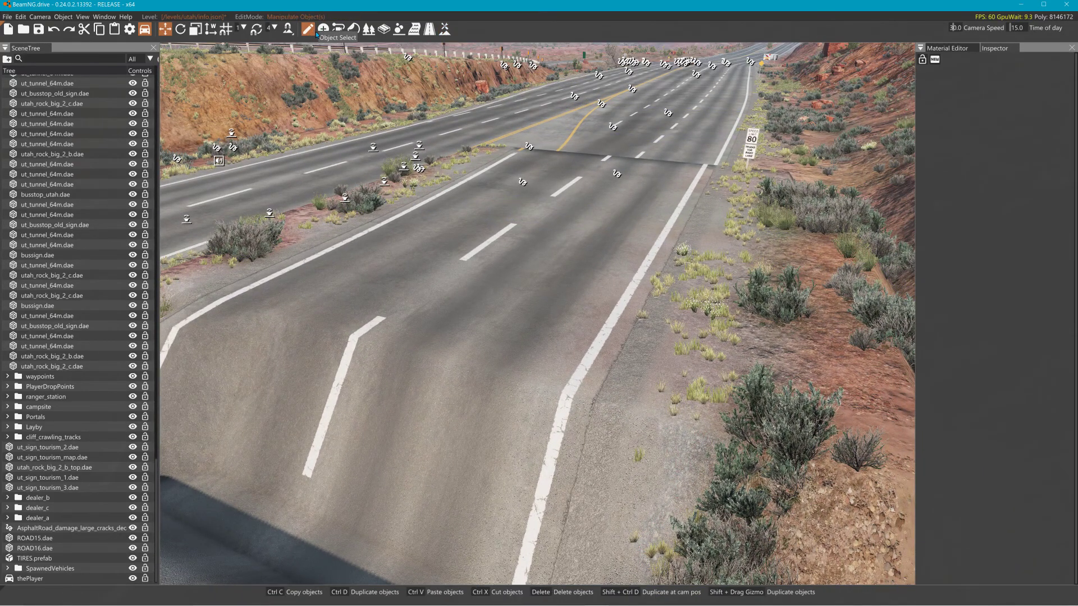
left_click(445, 29)
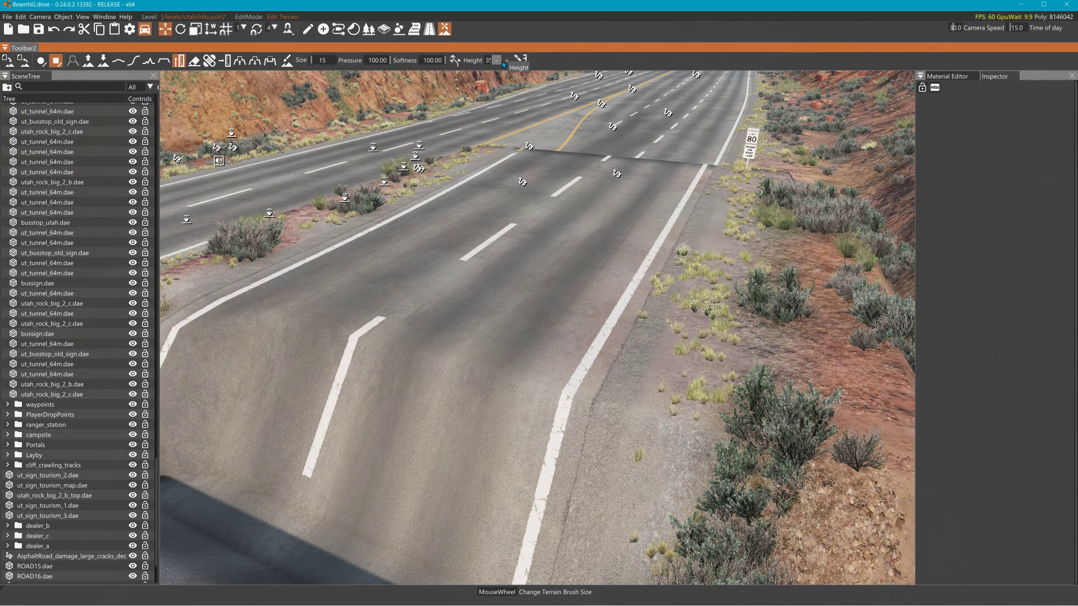
mouse_move(658, 144)
left_mouse_down()
mouse_move(573, 234)
mouse_move(516, 273)
mouse_move(588, 229)
left_mouse_up()
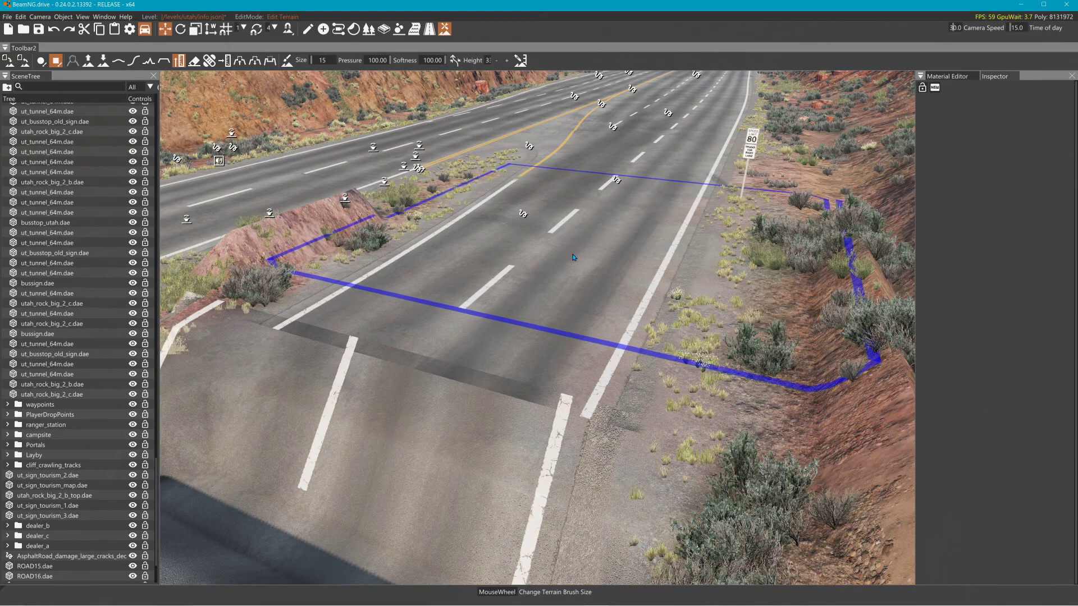
left_click(572, 253)
Examine the reshaped stretch of highway from above and along the lanes, with the terrain smoothing tool active
mouse_move(571, 252)
right_mouse_down()
mouse_move(460, 255)
mouse_move(367, 314)
mouse_move(634, 284)
mouse_move(612, 303)
mouse_move(530, 295)
right_mouse_up()
key("s")
key("s")
left_click_drag(528, 302, 547, 298)
right_click_drag(541, 301, 457, 317)
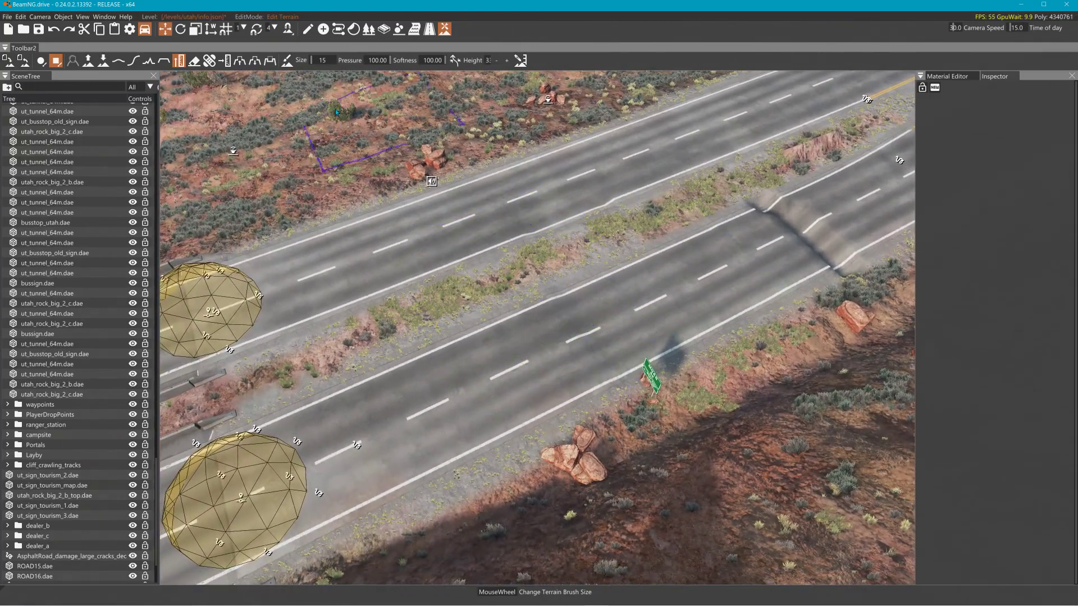
left_click(118, 61)
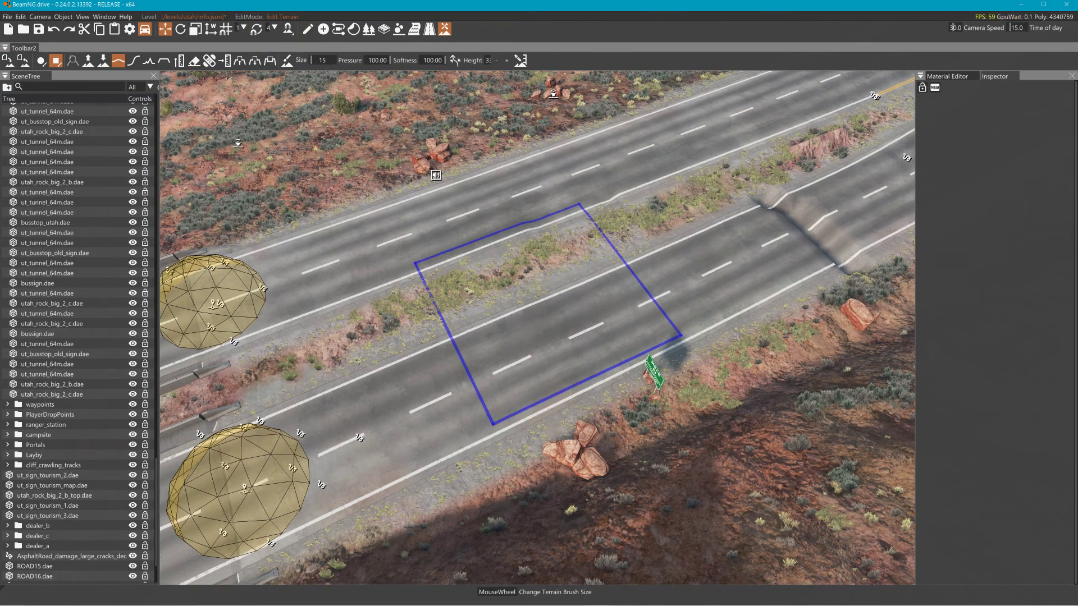
right_click_drag(542, 297, 693, 250)
key("w")
key("w")
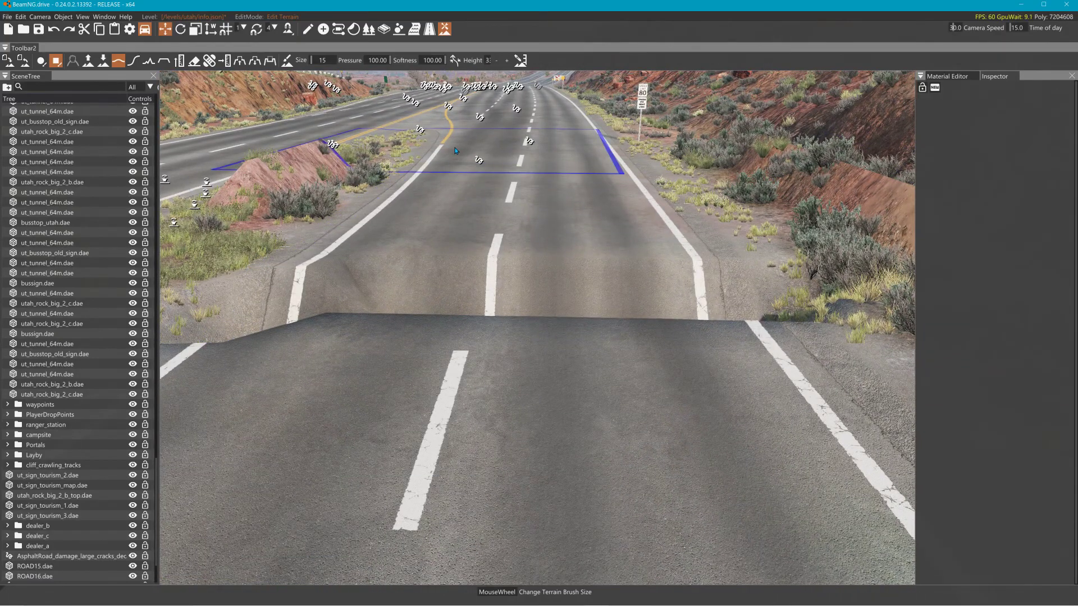
scroll(112, 505, "down", 1)
Move the thePlayer pickup to the camera and pull it back before the trench to X about -512, restarting the world editor
left_click(59, 578)
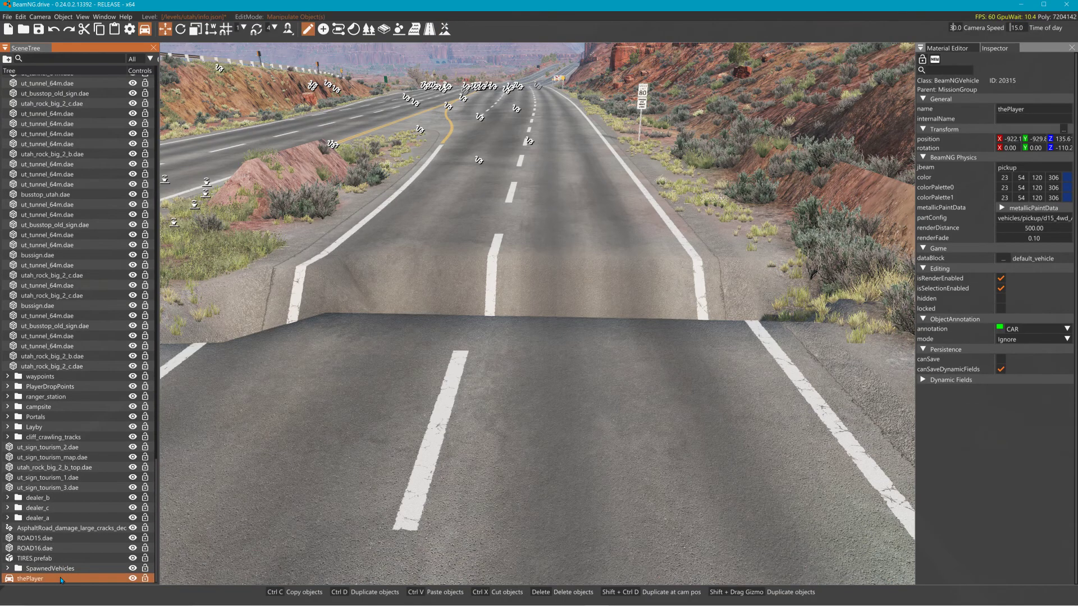
right_click(60, 577)
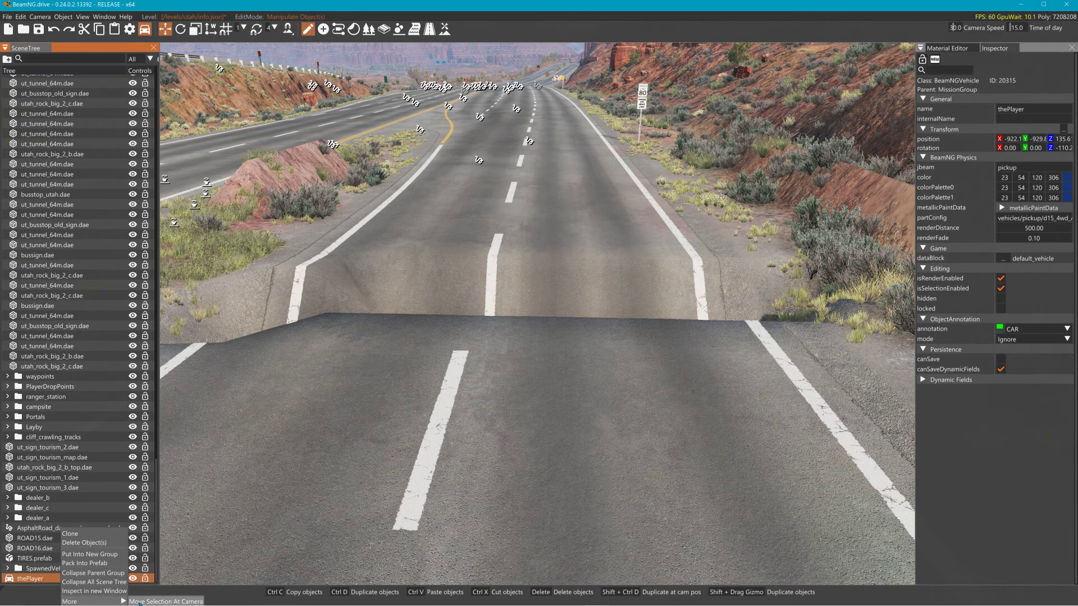
left_click(143, 600)
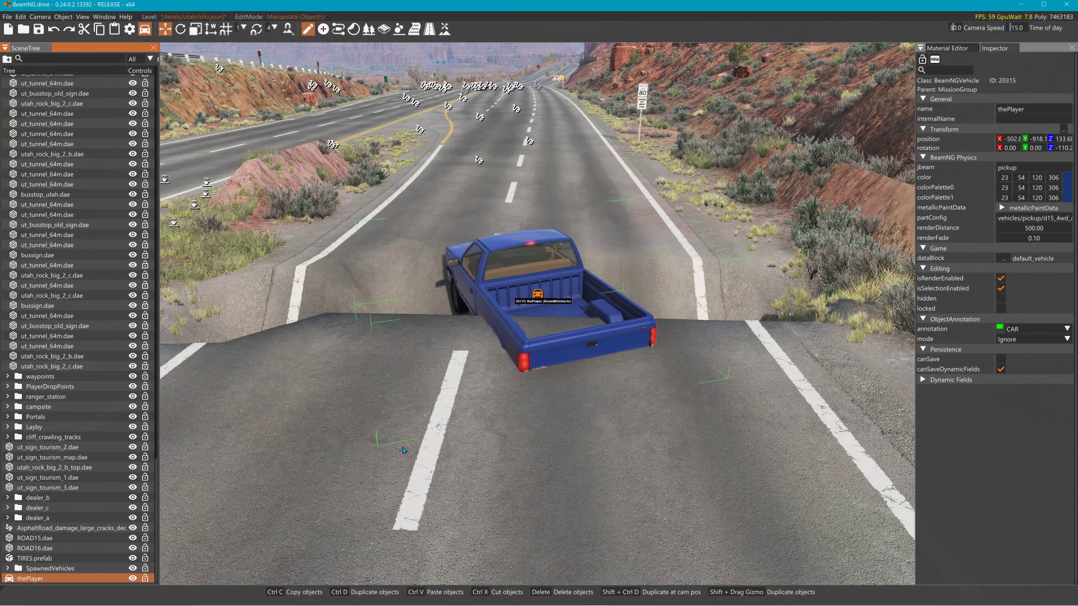
left_click(539, 295)
left_click_drag(541, 286, 529, 388)
key("F11")
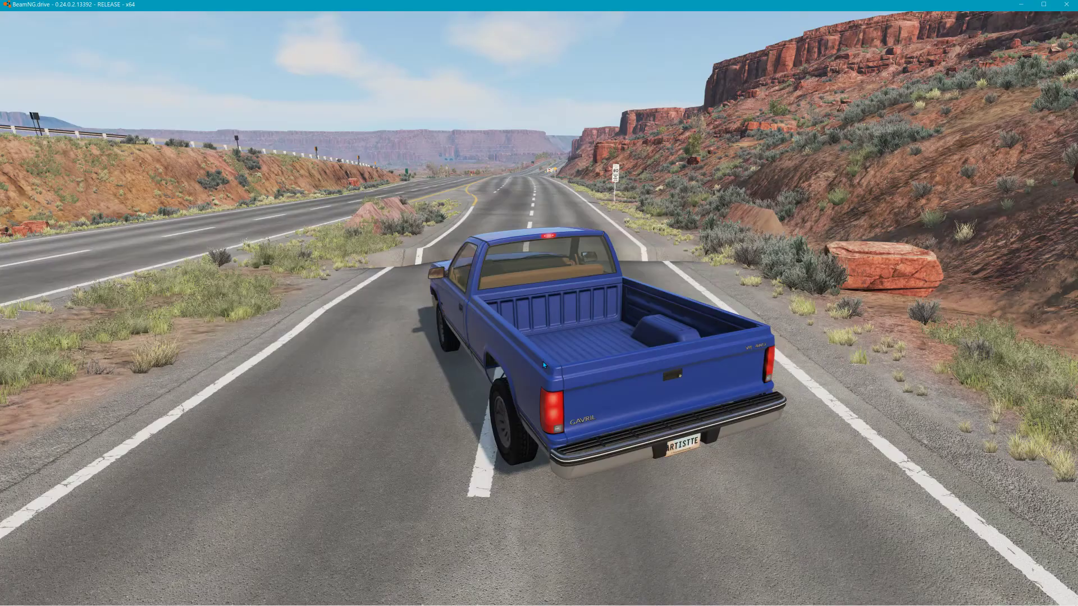
key("F11")
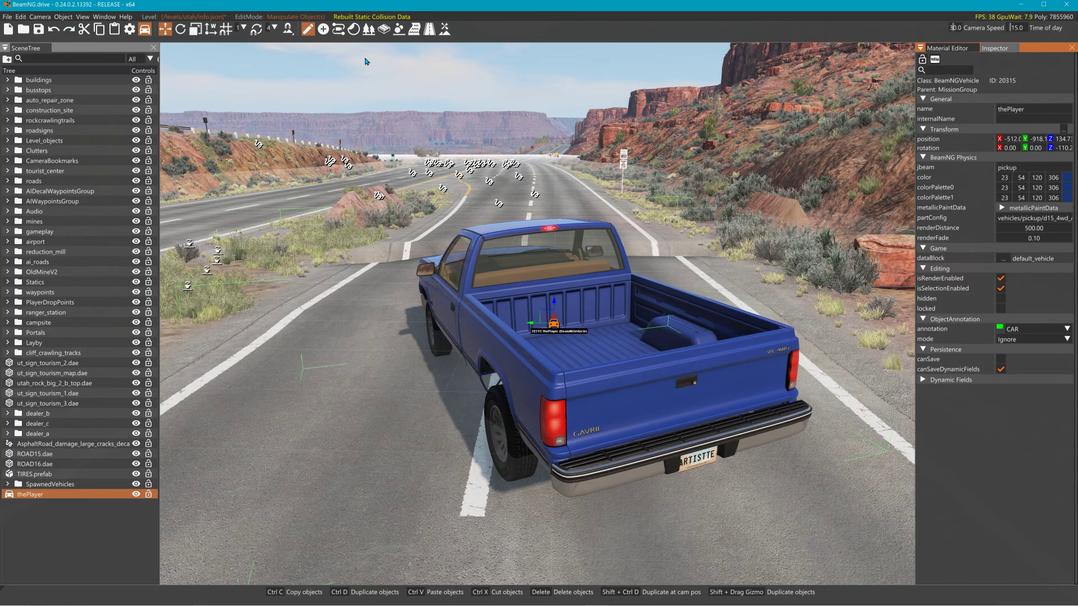
Leave the world editor and spawn the tire2 mod as a new vehicle, keeping the pickup in the scene
key("F11")
key("Escape")
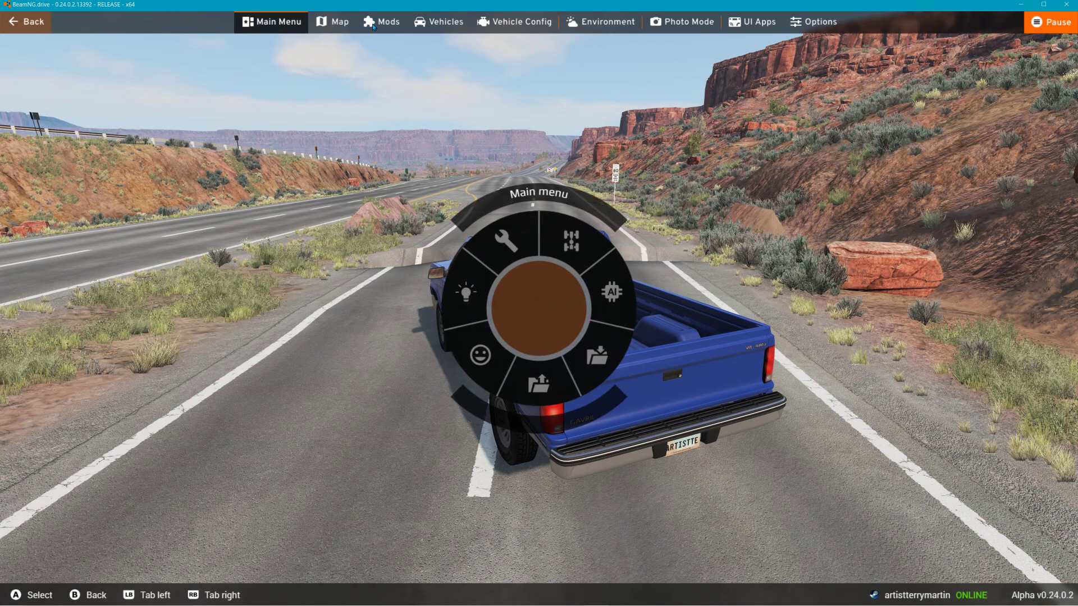
left_click(382, 22)
left_click(440, 21)
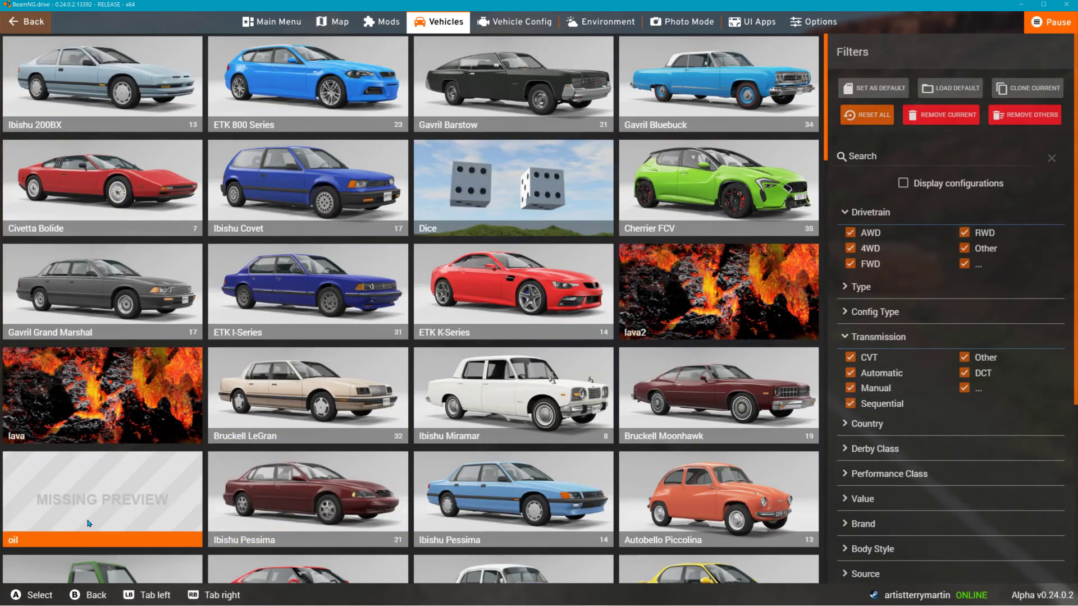
scroll(88, 523, "down", 5)
left_click(112, 339)
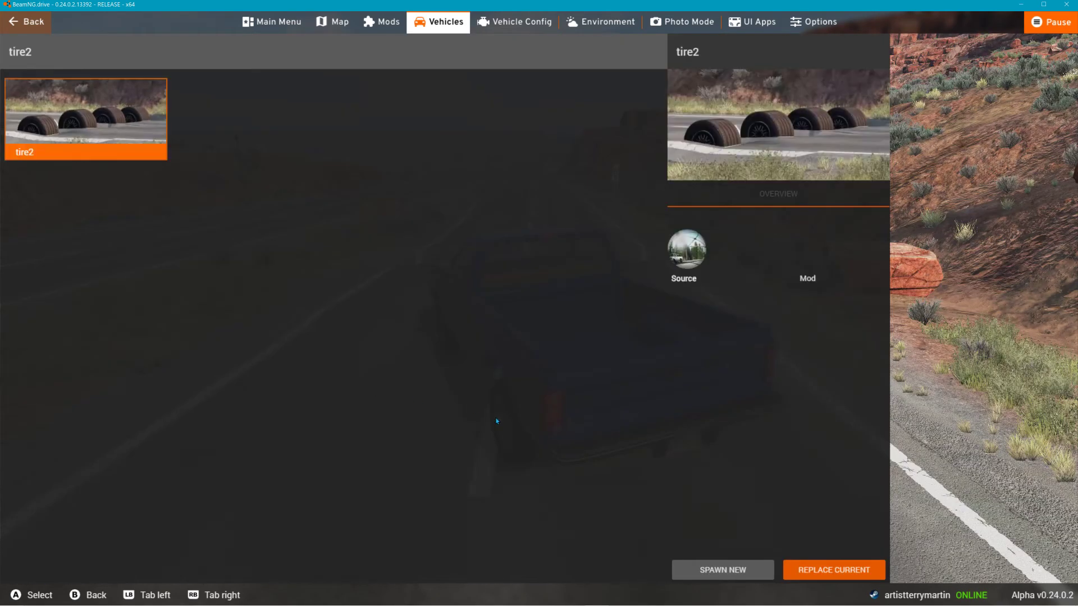
left_click(745, 569)
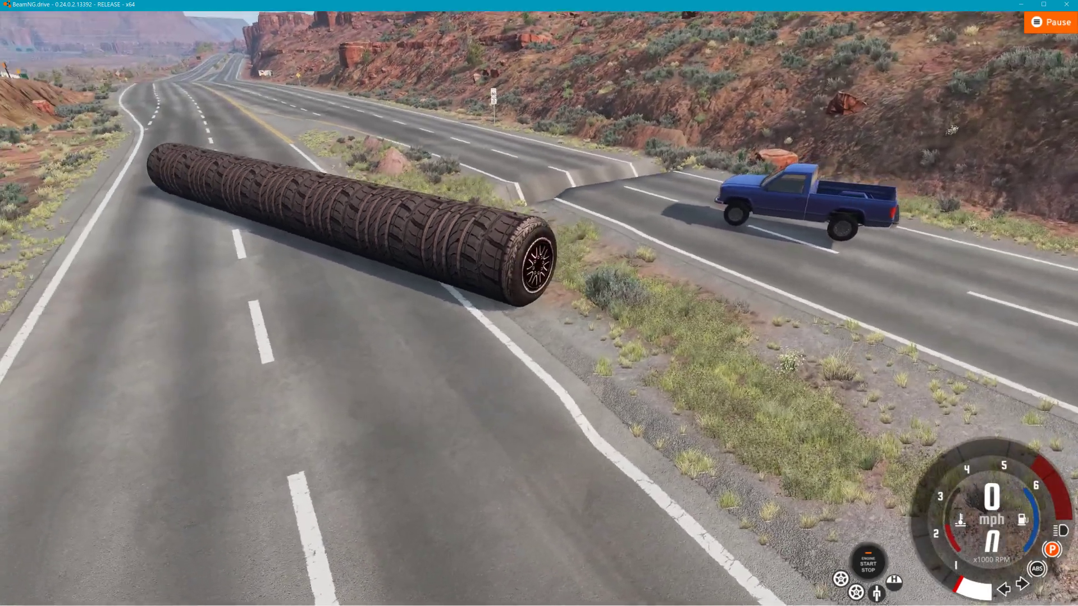
Examine the spawned row of tires from along the highway and from the side, relative to the trench and the pickup
key("w")
right_click_drag(563, 263, 392, 157)
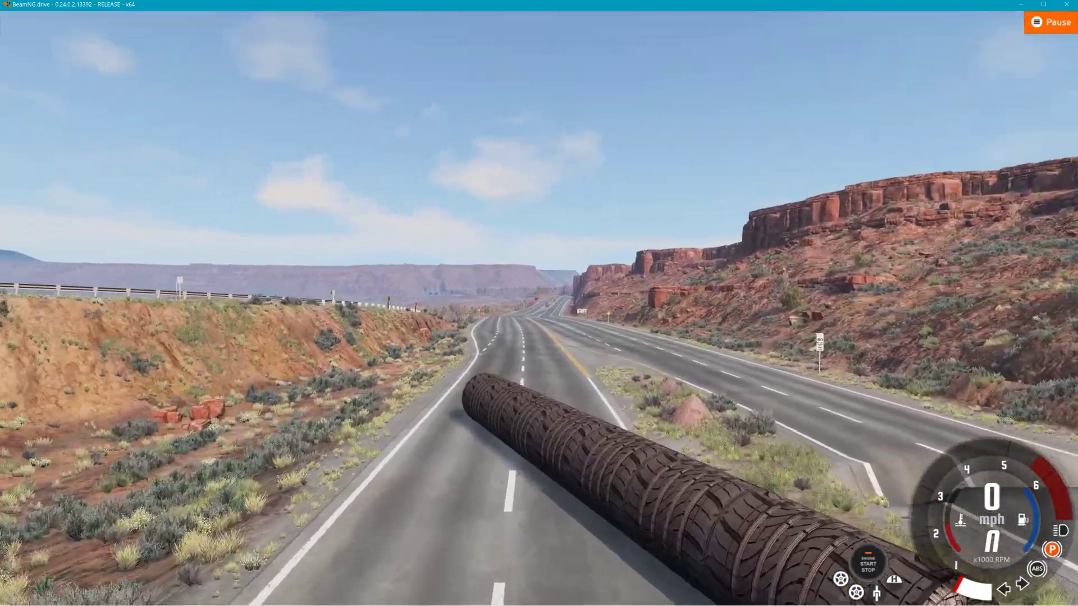
key("w")
right_click_drag(539, 303, 819, 387)
key("s")
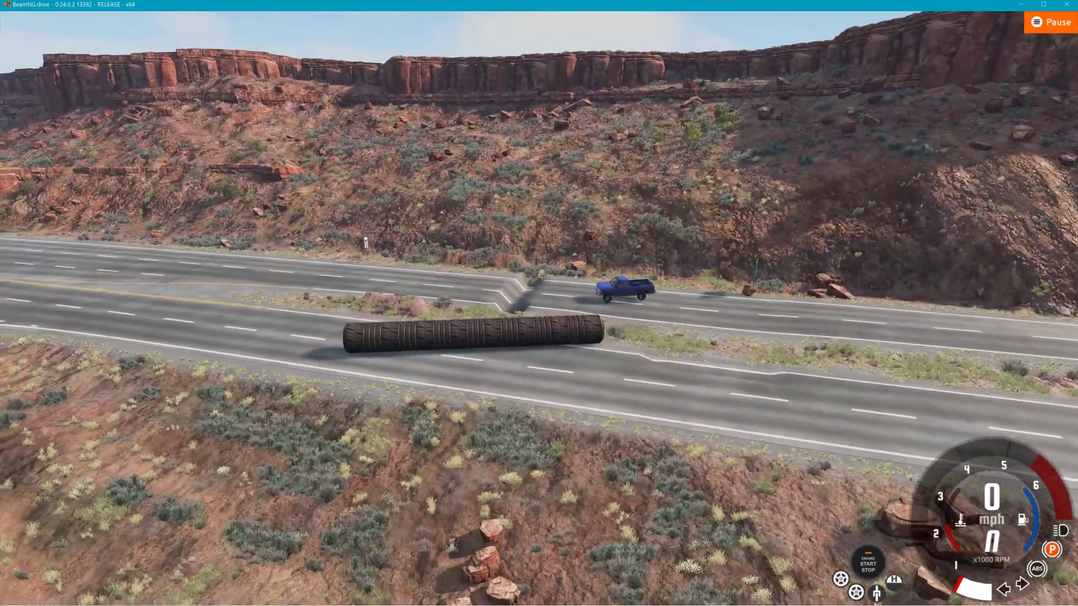
key("a")
key("w")
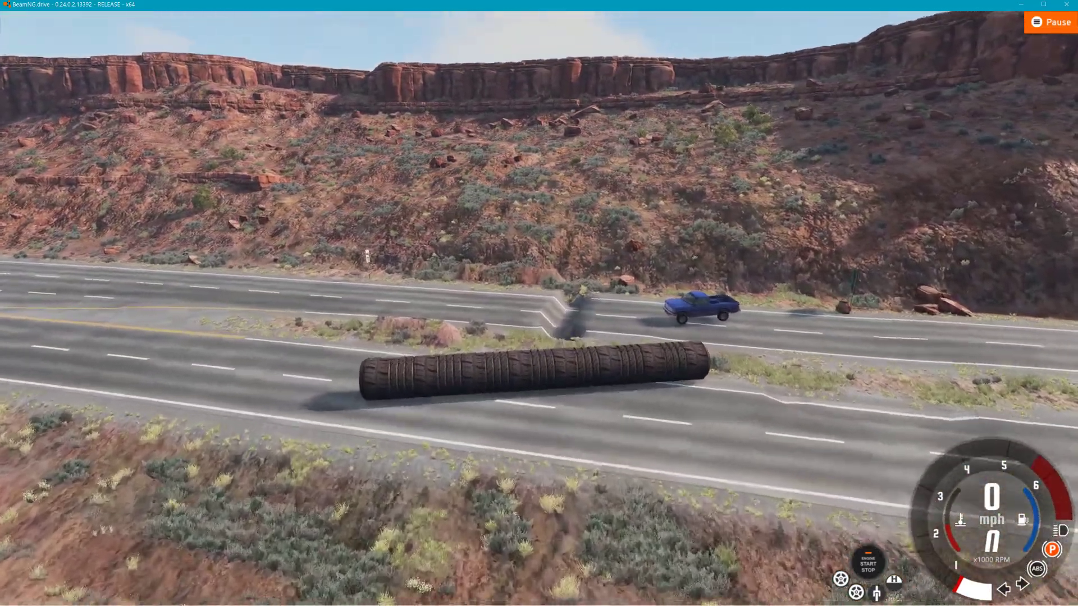
key("w")
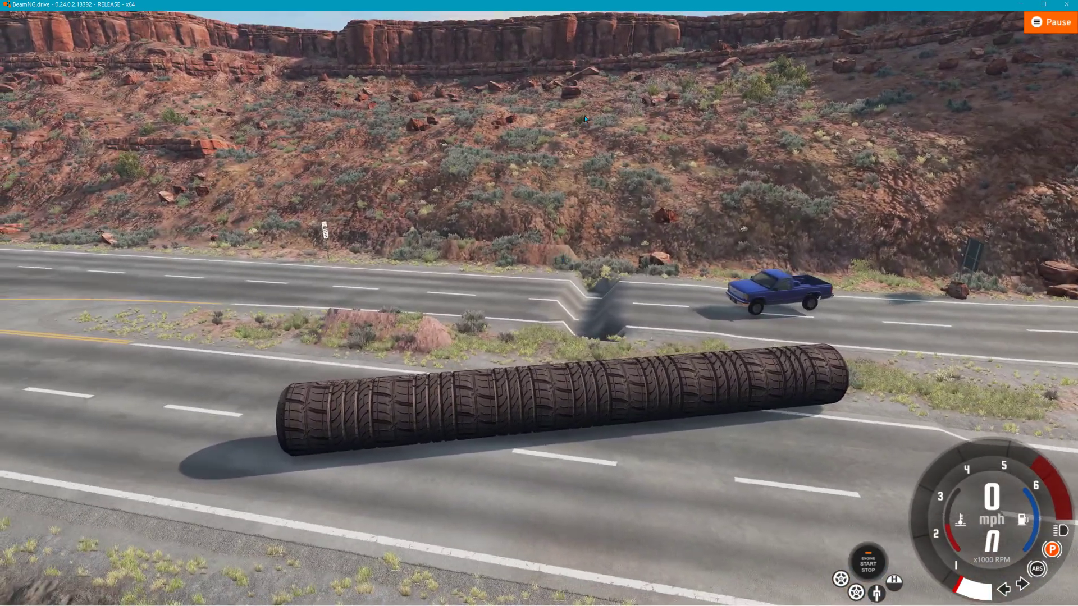
Open the world editor and sculpt a trench across both roadways beside the pickup with a size 7 terrain brush
key("F11")
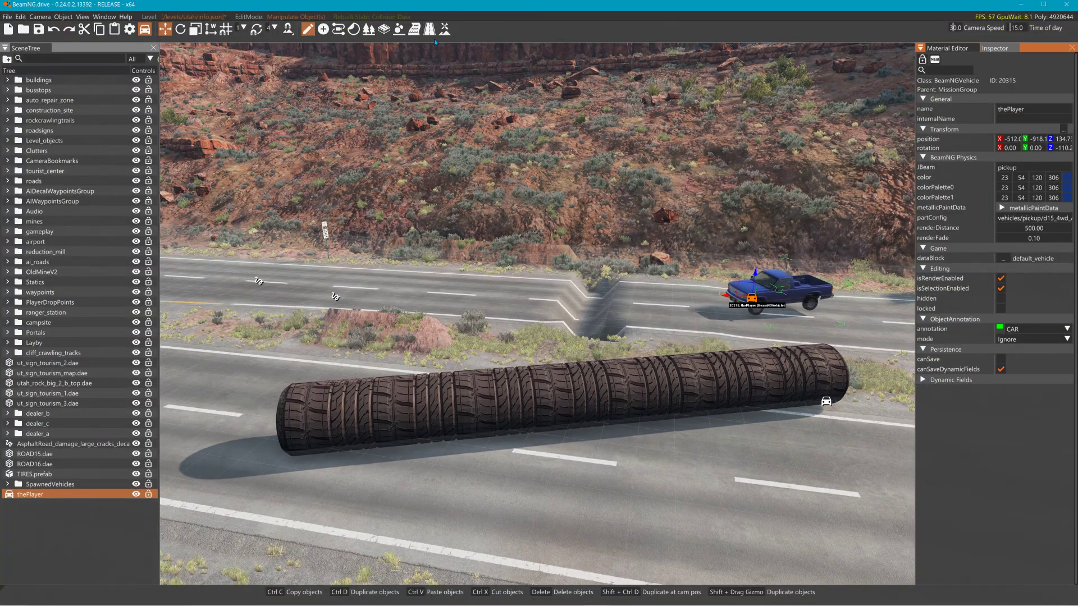
left_click(444, 30)
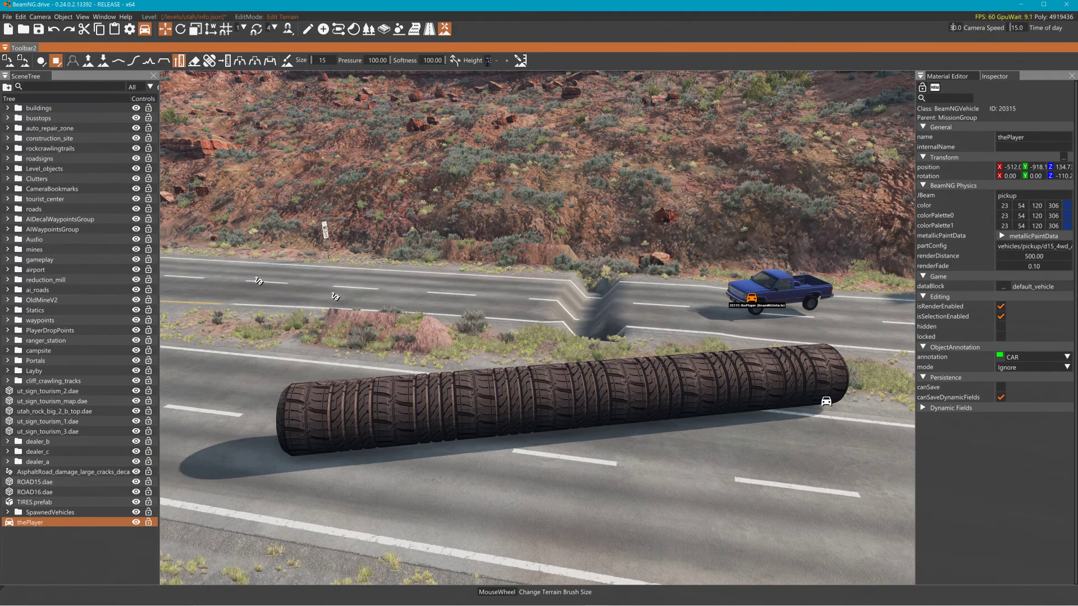
scroll(586, 326, "down", 8)
mouse_move(592, 307)
left_mouse_down()
mouse_move(507, 540)
mouse_move(589, 319)
mouse_move(611, 304)
mouse_move(584, 359)
mouse_move(556, 475)
left_mouse_up()
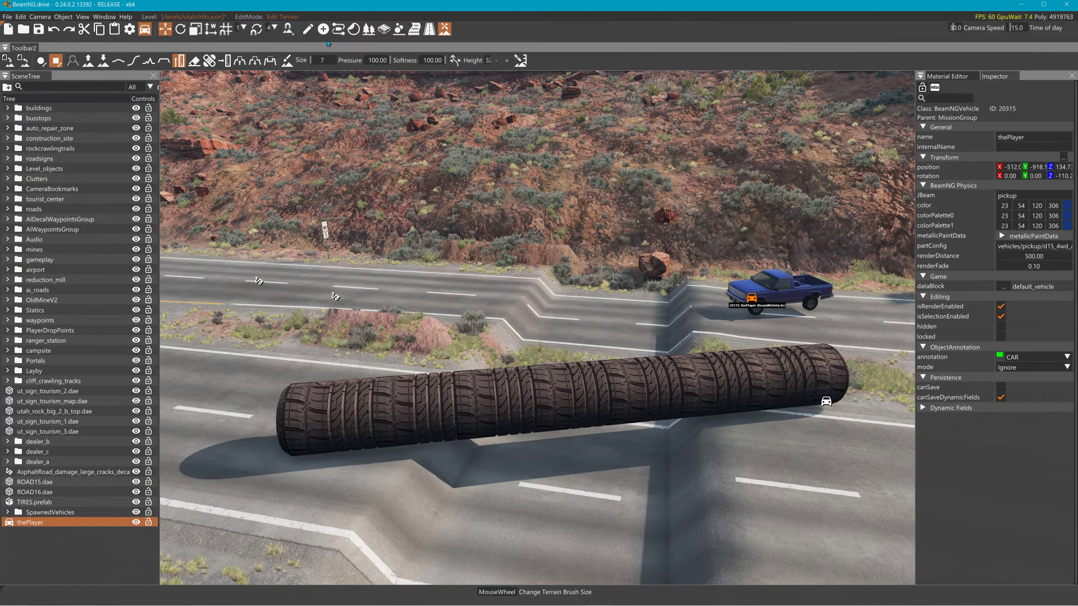
Turn the tire cylinder across both roadways, move it beside the pickup and lower it into the new trench
left_click(309, 31)
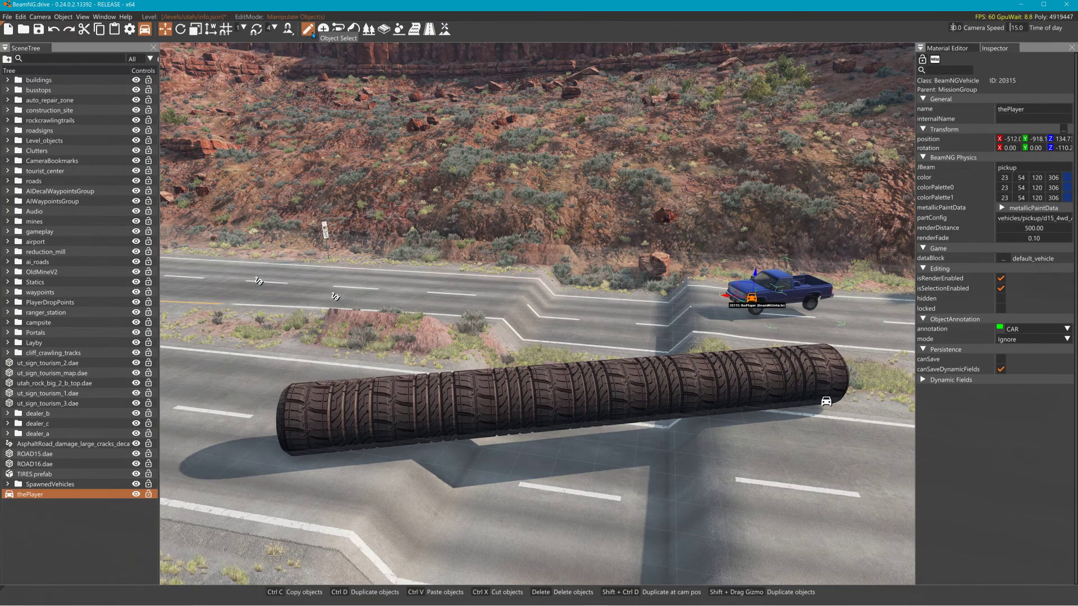
left_click(828, 406)
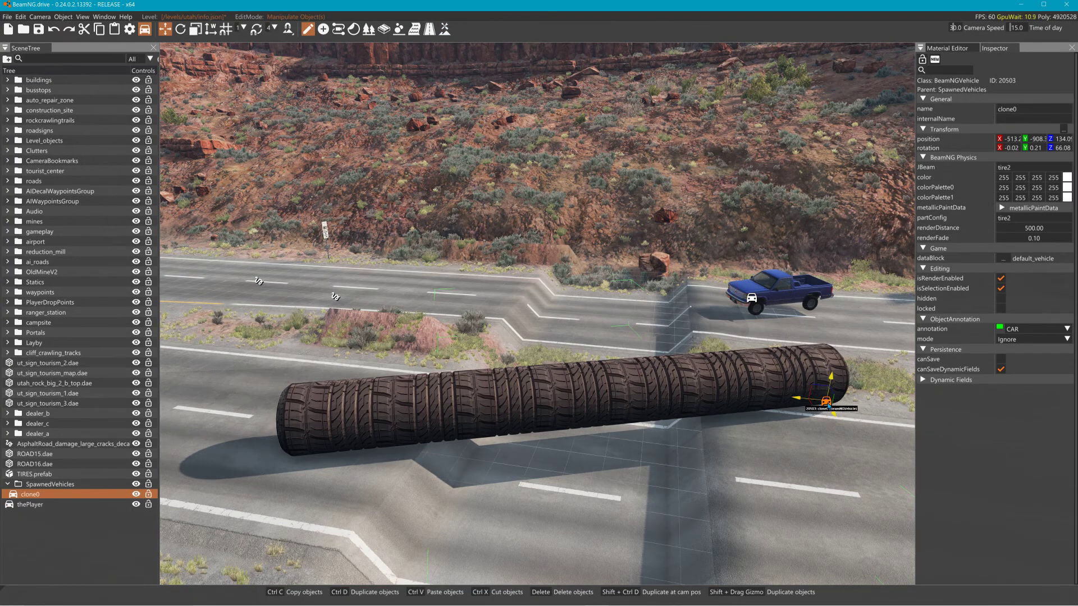
left_click_drag(817, 411, 615, 329)
key("1")
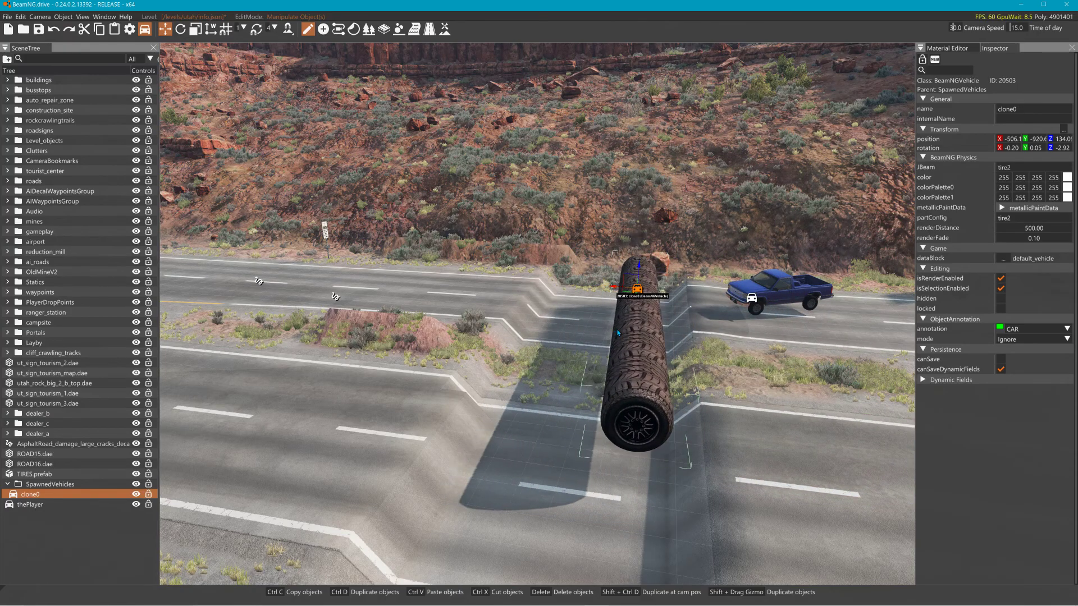
left_click_drag(647, 295, 646, 321)
key("1")
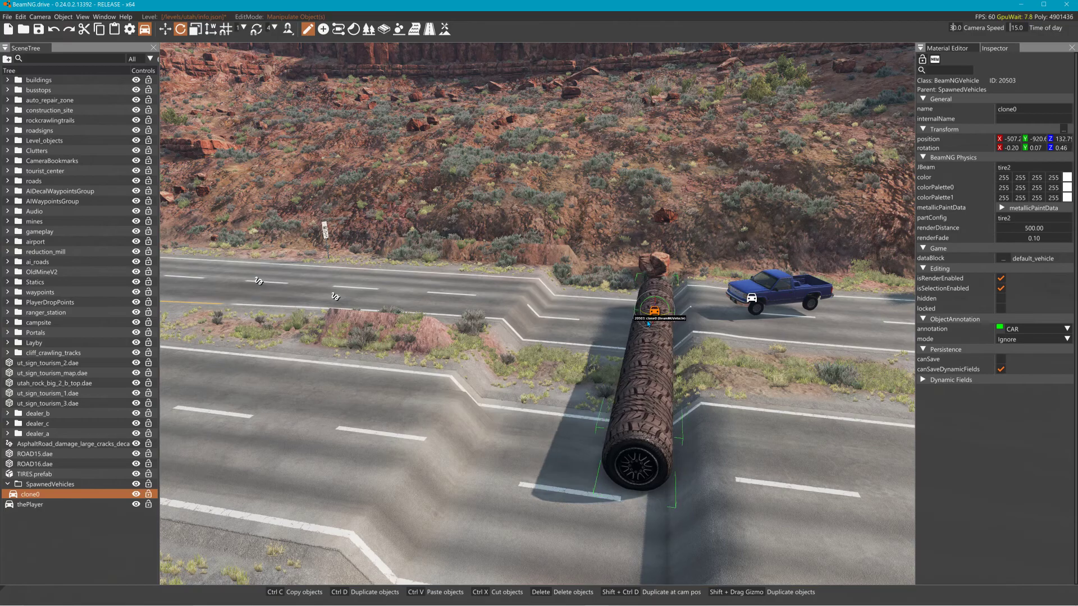
Rotate the tire cylinder to about -1.57 on Z to line it up with the trench and shift it slightly along X
key("d")
right_click_drag(779, 326, 332, 337)
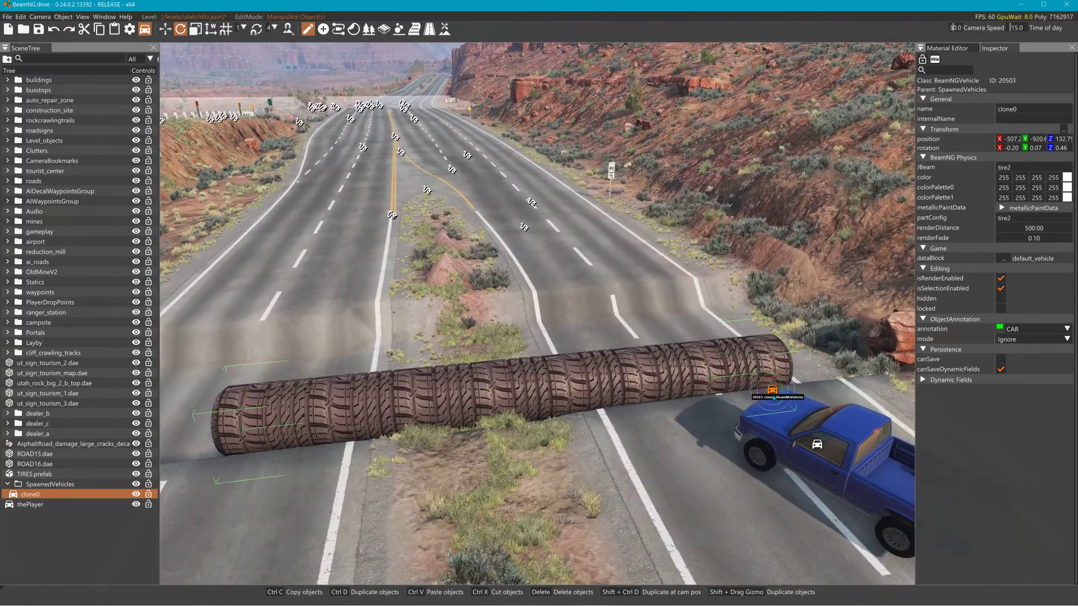
left_click_drag(772, 397, 771, 398)
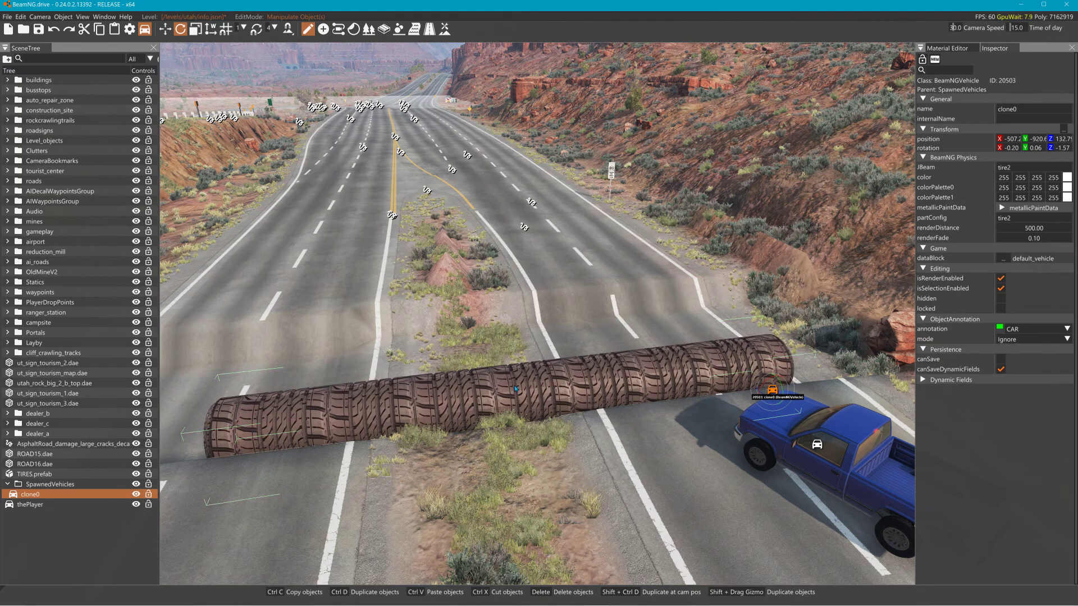
left_click_drag(762, 380, 760, 376)
right_click_drag(759, 375, 646, 376)
key("a")
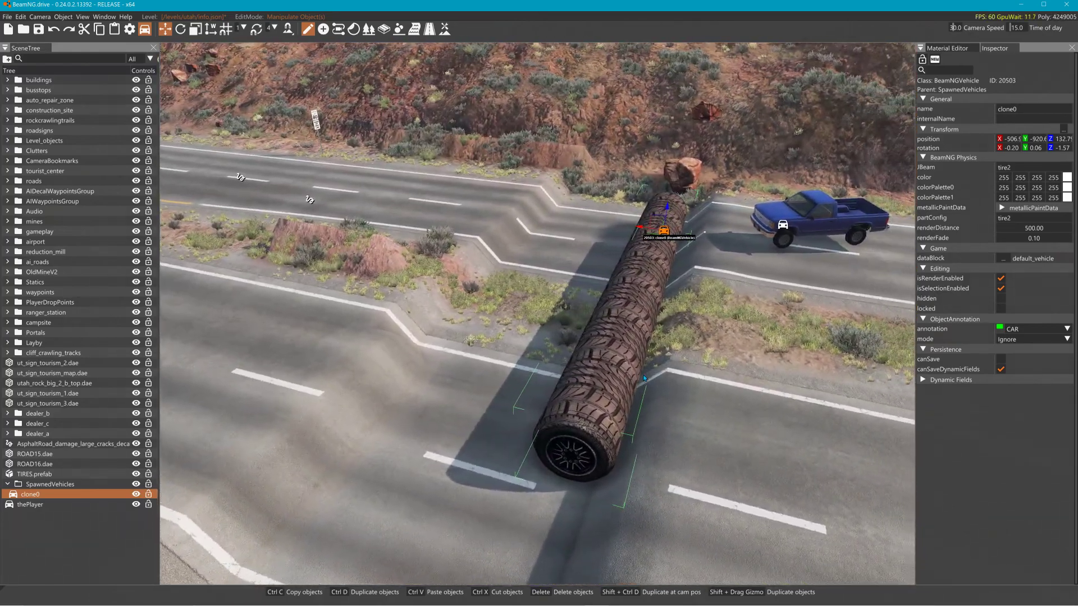
Switch to Blender, examine the tire's jbeam mesh from another angle, and return to the BeamNG world editor
key("alt+Tab")
key("alt+Tab")
key("alt+Tab")
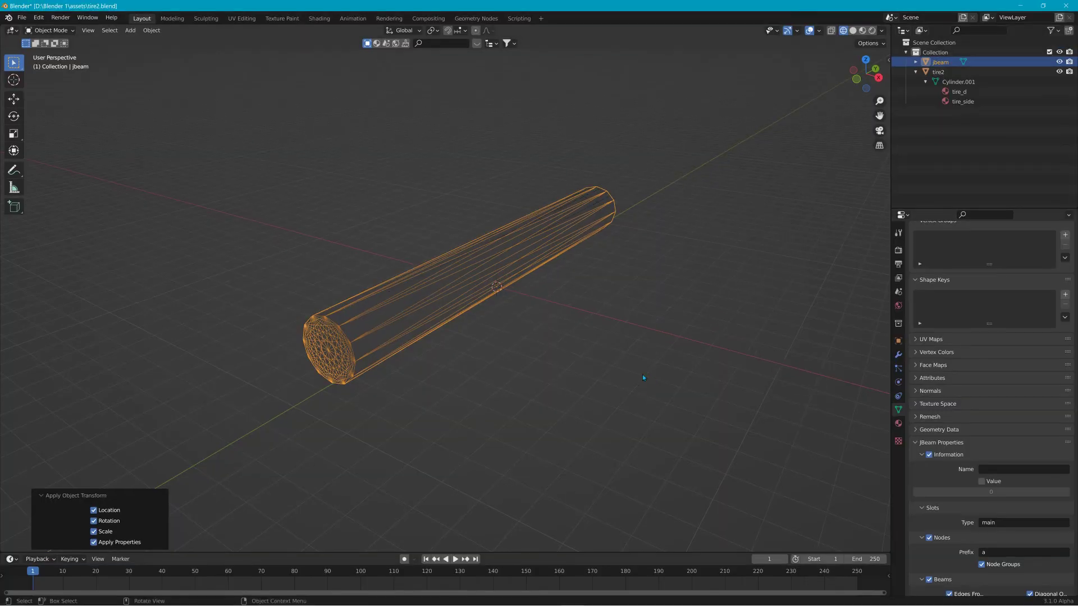
middle_click_drag(590, 354, 479, 308)
key("alt+Tab")
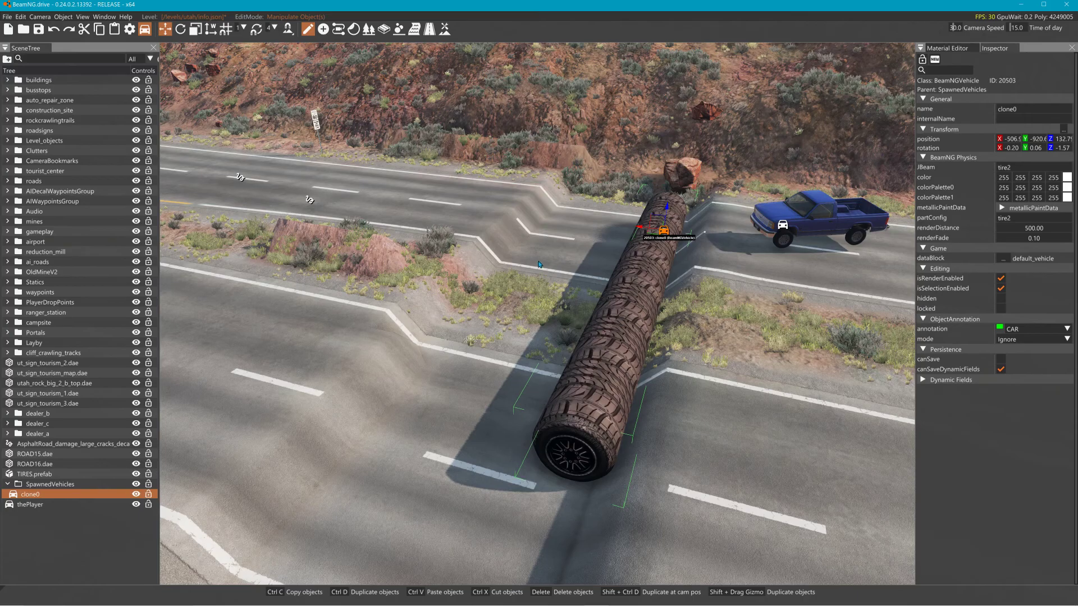
Slide the tire cylinder along its length to the outer line of the pickup's roadway and raise it slightly
right_click_drag(643, 246, 881, 247)
key("w")
key("a")
right_click_drag(393, 321, 491, 320)
key("w")
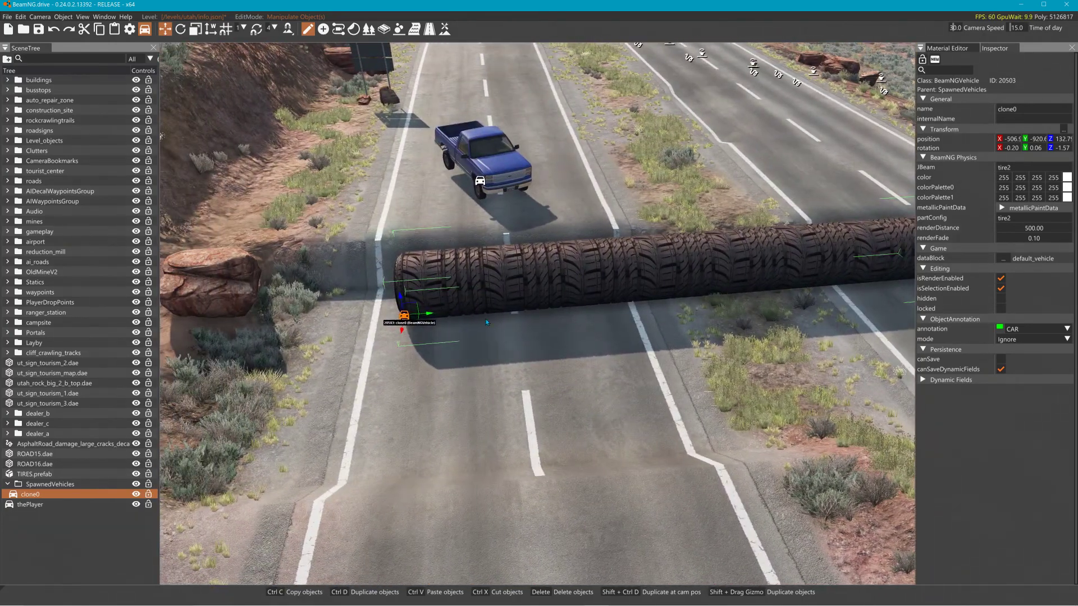
left_click_drag(430, 318, 416, 318)
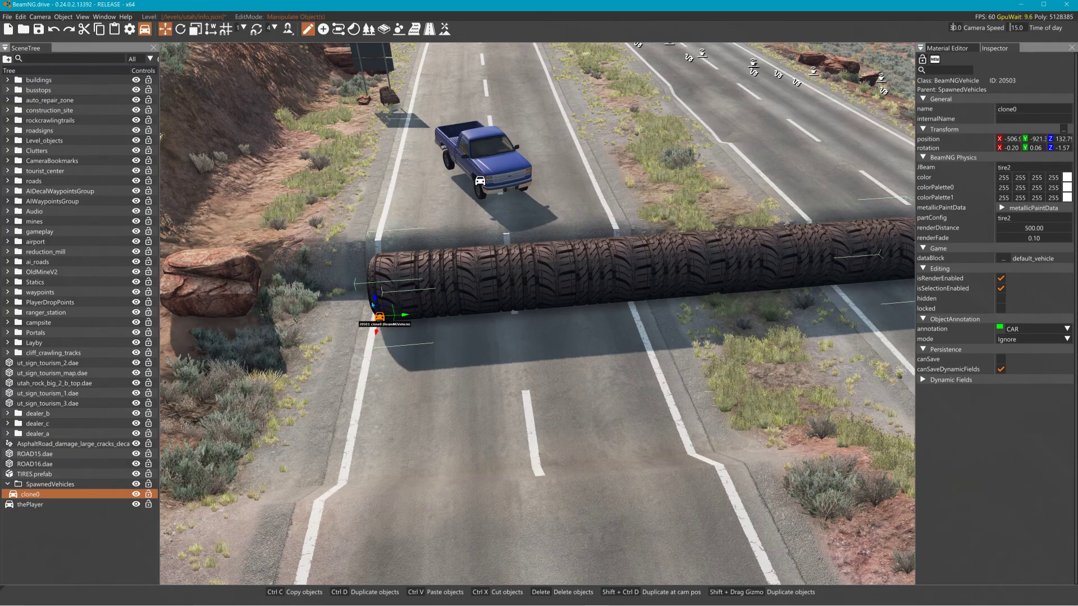
left_click_drag(375, 299, 372, 289)
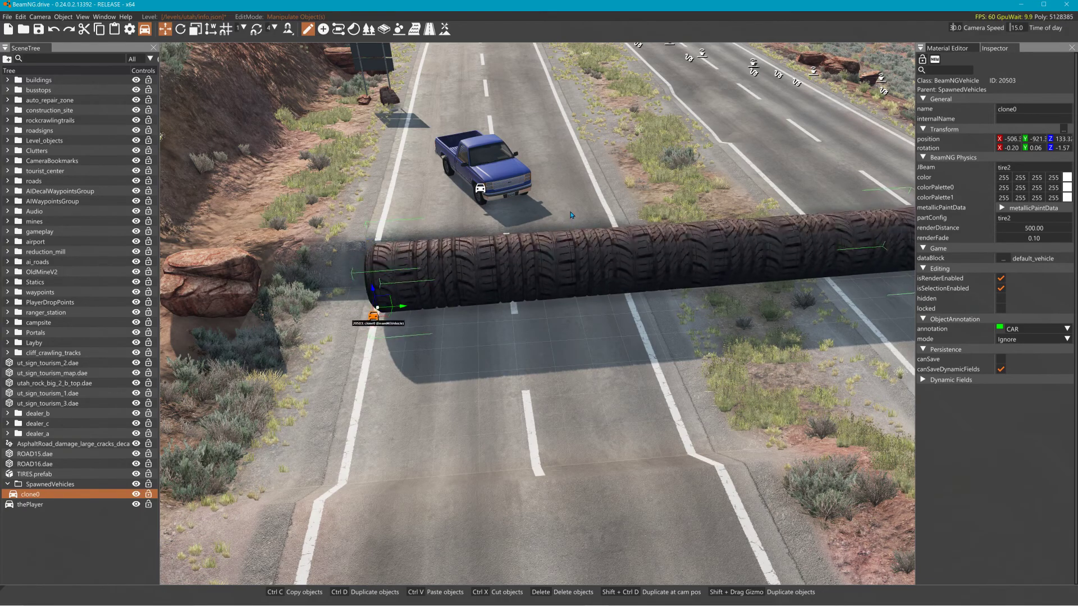
Rotate the tire cylinder to about 0.20 on Z and shift it sideways, away from the pickup
right_click_drag(572, 215, 376, 215)
key("d")
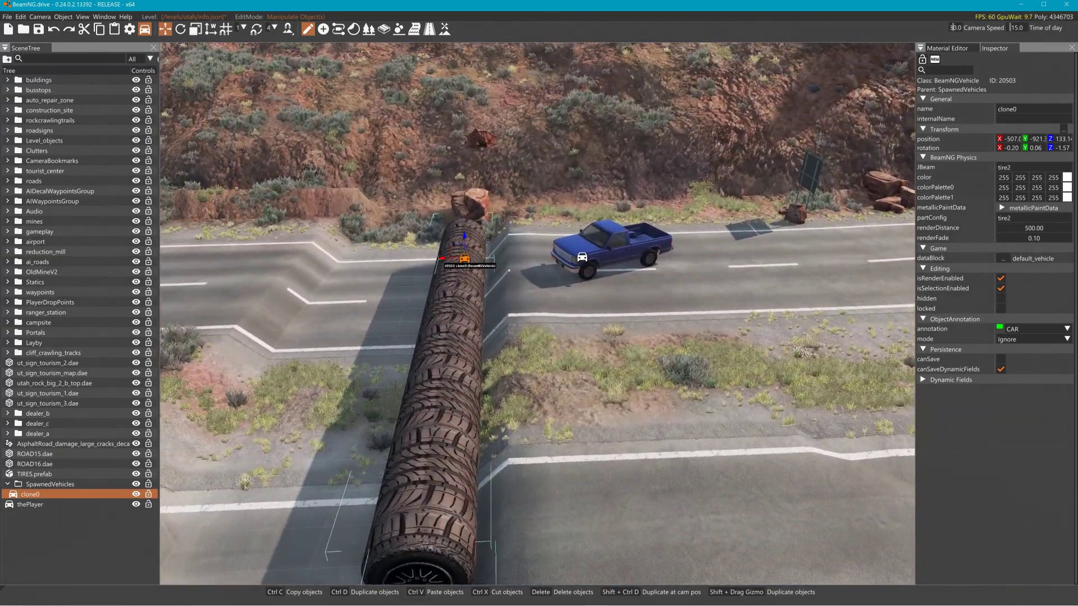
key("2")
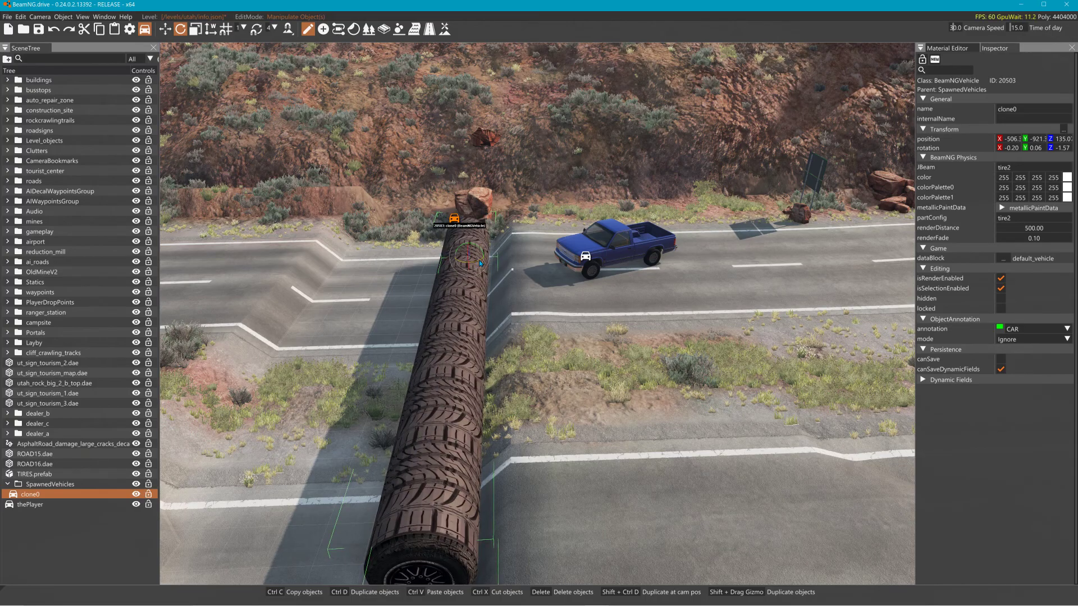
key("ctrl+z")
key("1")
left_click_drag(450, 206, 435, 261)
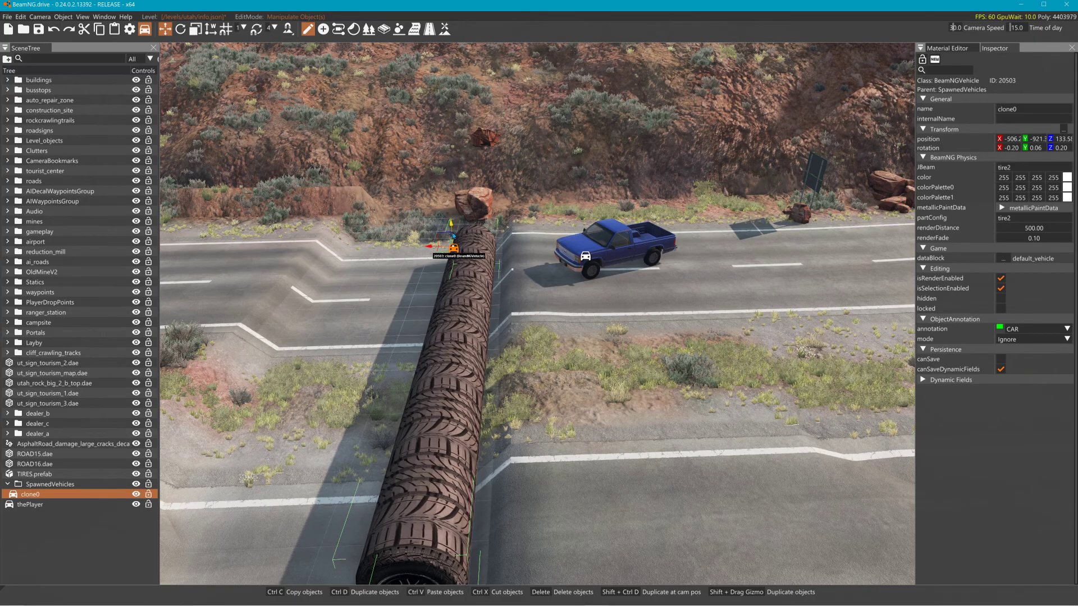
left_click_drag(438, 251, 434, 252)
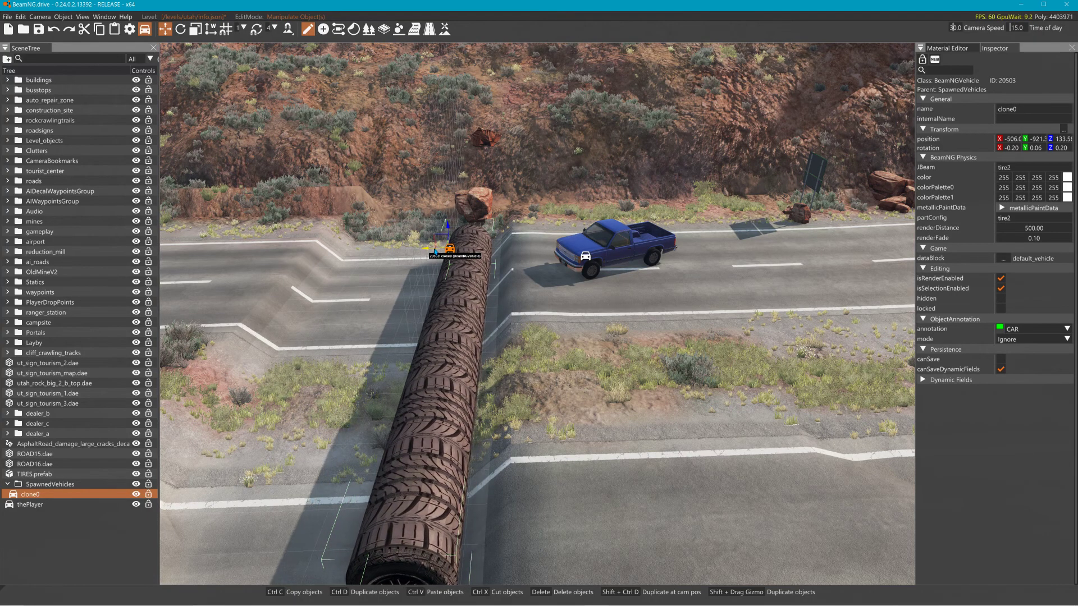
Widen and deepen the trench under the tire cylinder with a size 7 terrain brush, pressure 3.43 and softness 0.10
left_click(444, 29)
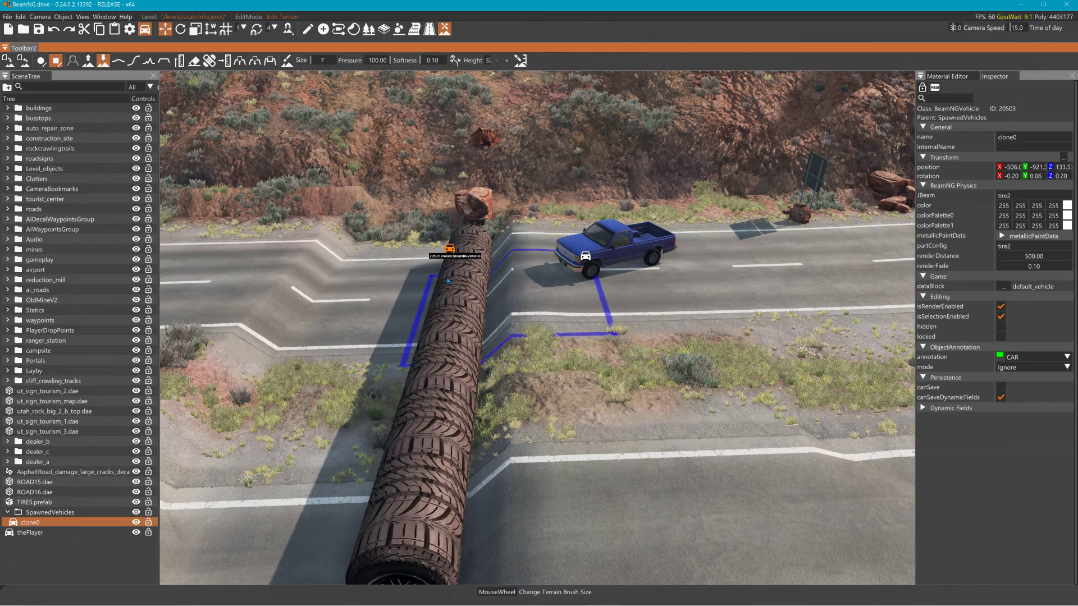
left_click_drag(435, 274, 446, 332)
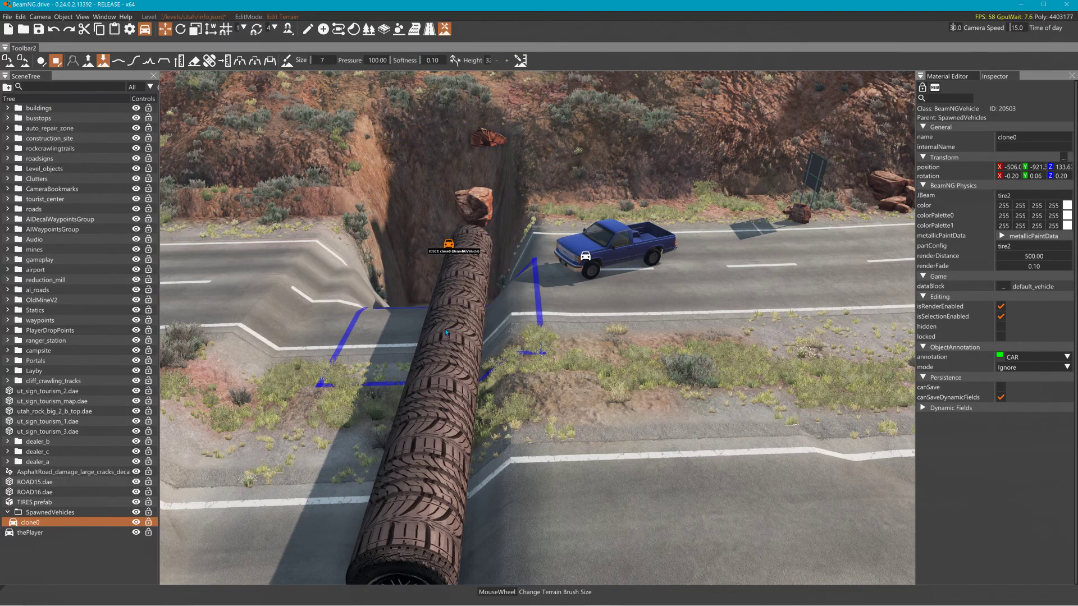
key("ctrl+z")
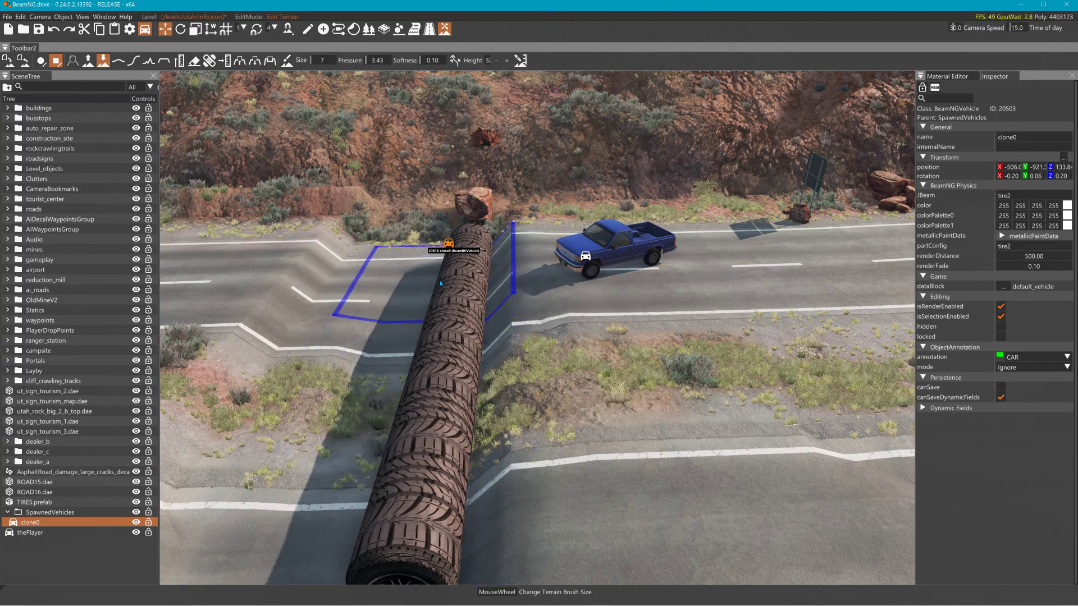
mouse_move(426, 351)
left_mouse_down()
mouse_move(424, 363)
mouse_move(439, 325)
mouse_move(426, 436)
mouse_move(390, 446)
mouse_move(421, 358)
mouse_move(440, 231)
left_mouse_up()
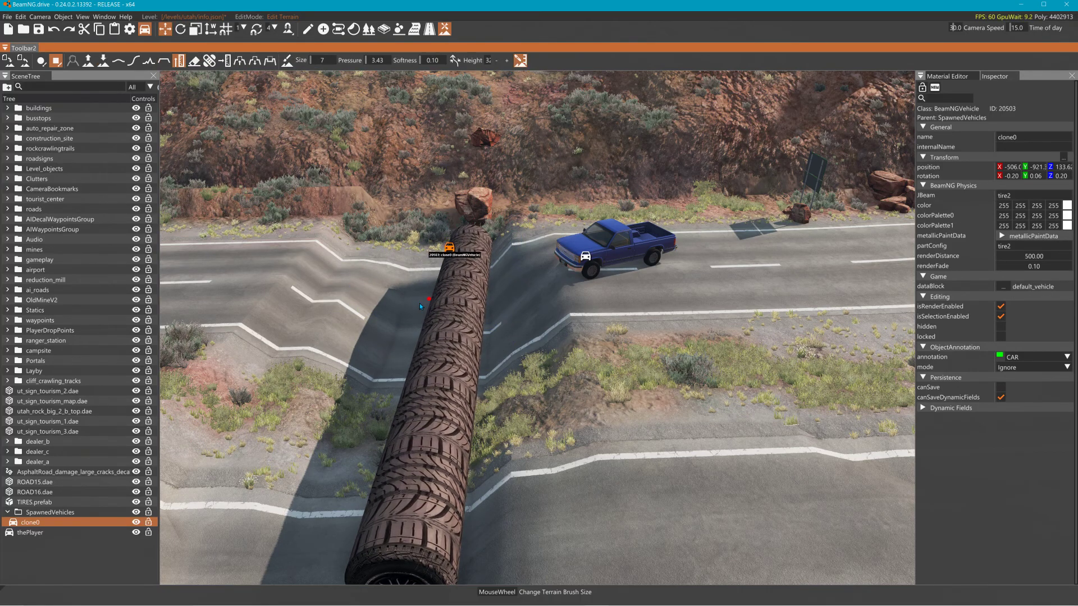
mouse_move(452, 323)
left_mouse_down()
mouse_move(440, 427)
mouse_move(404, 506)
mouse_move(395, 502)
mouse_move(449, 314)
mouse_move(447, 286)
mouse_move(444, 415)
mouse_move(412, 559)
left_mouse_up()
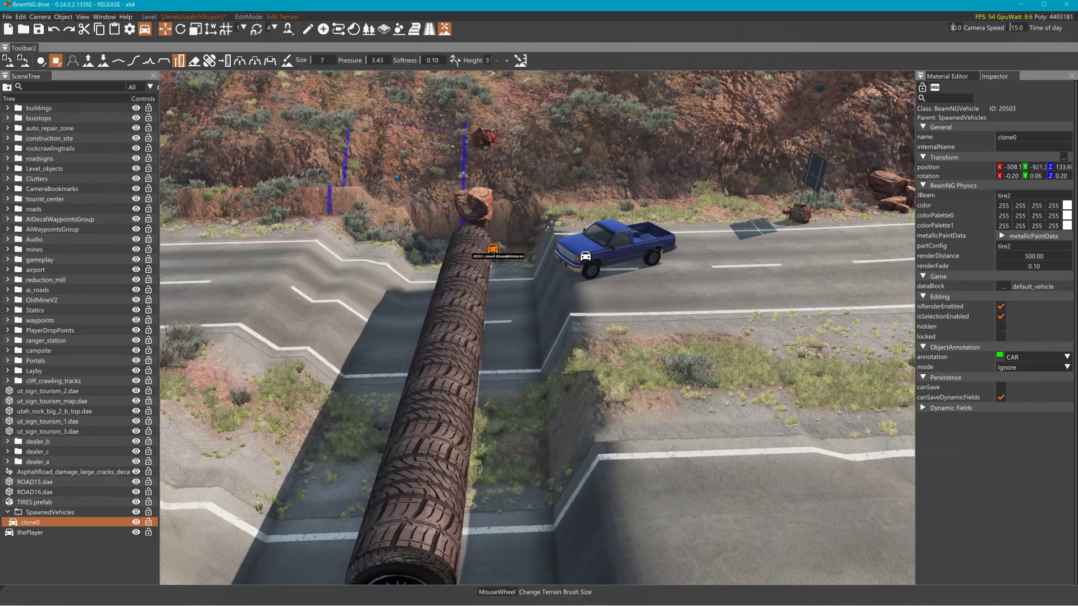
Move the tire cylinder sideways through the widened trench until it lies beside the wall nearest the pickup
left_click(306, 31)
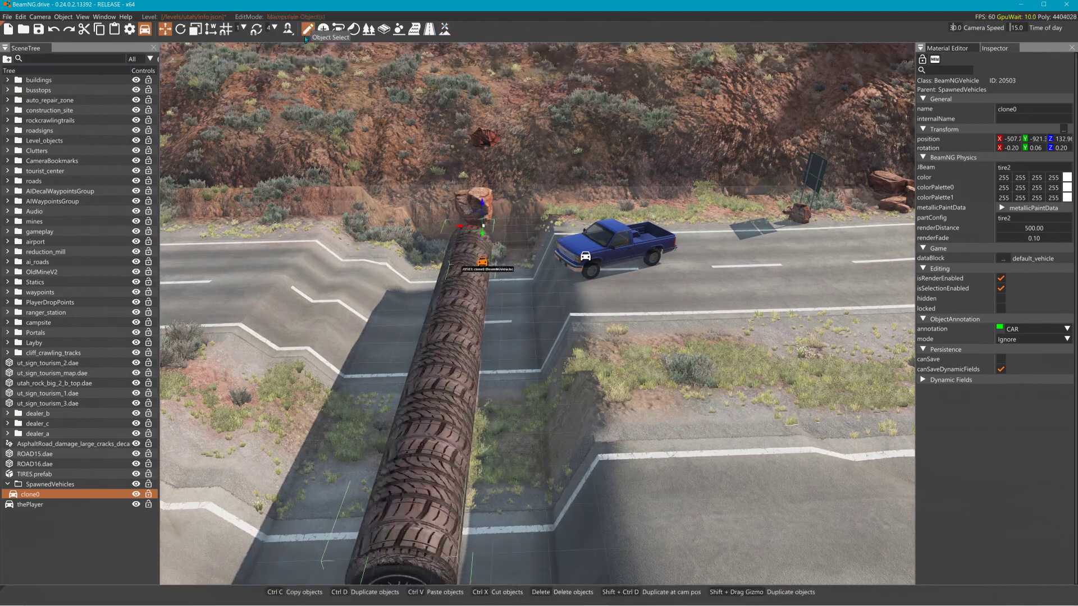
left_click_drag(469, 252, 543, 230)
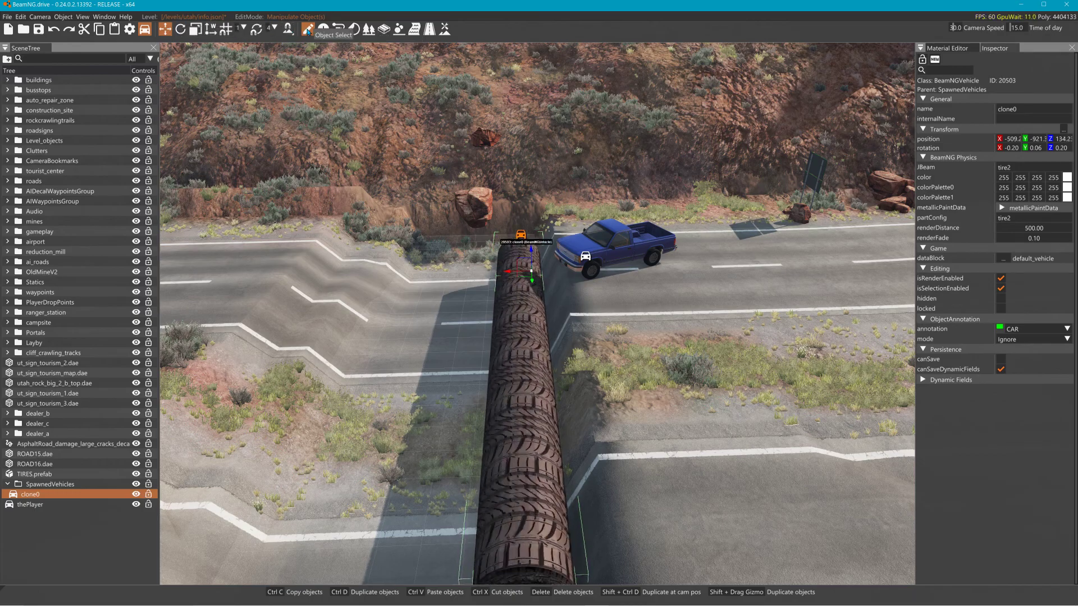
Flatten the sunken ground on the far side of the cylinder from the pickup to road level across both roadways and the median
left_click(444, 29)
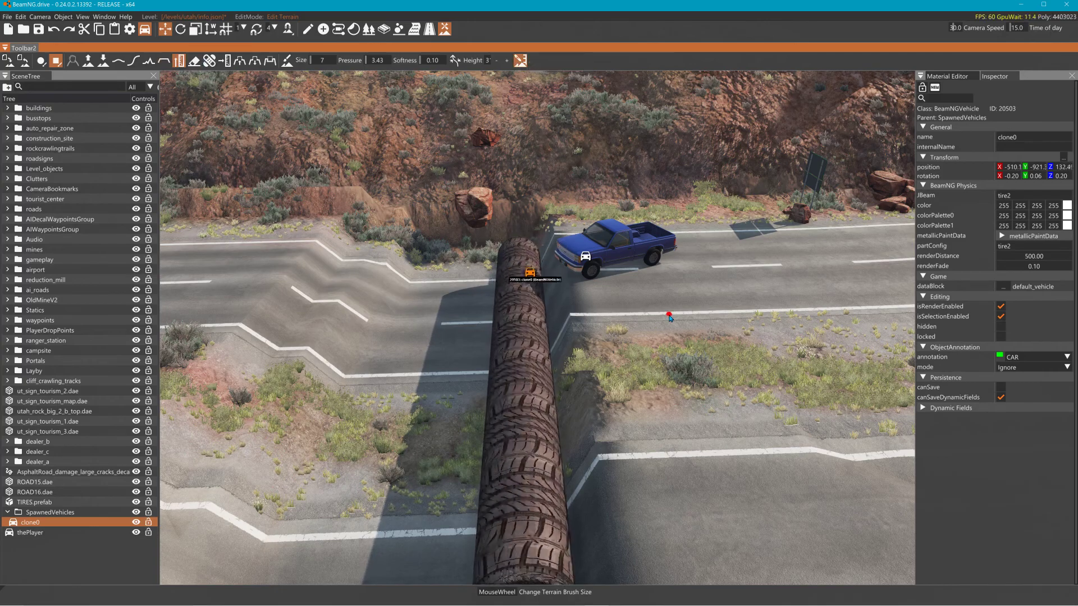
left_click(392, 304)
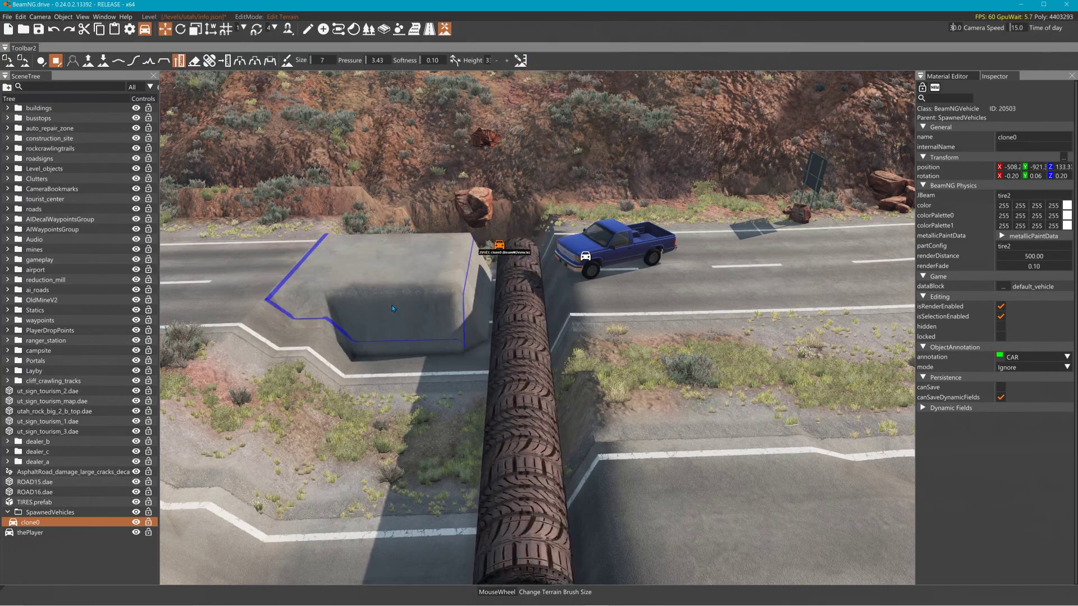
key("ctrl+z")
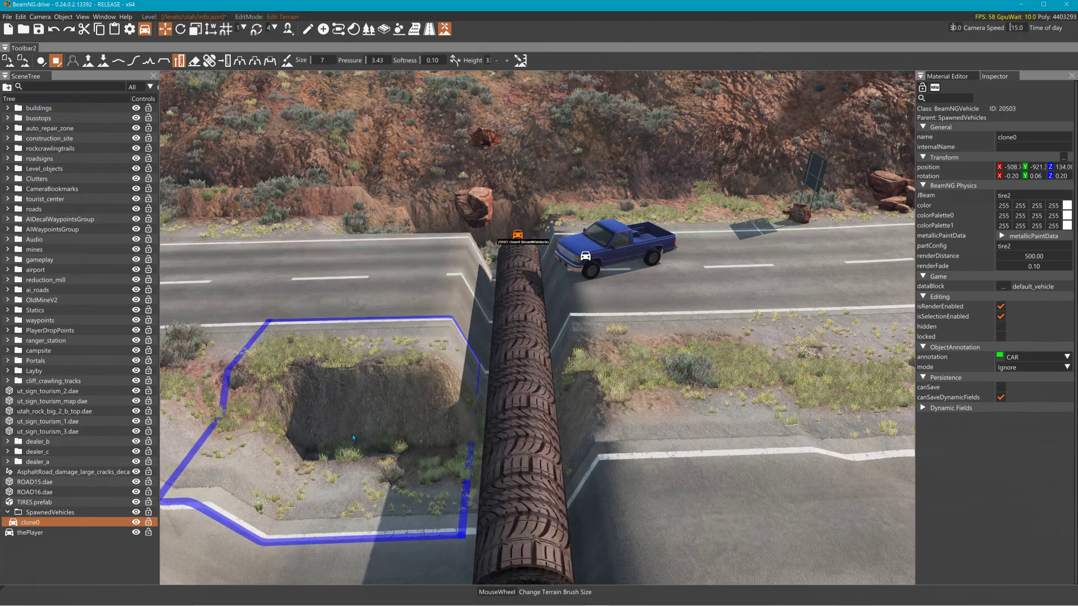
left_click(316, 507)
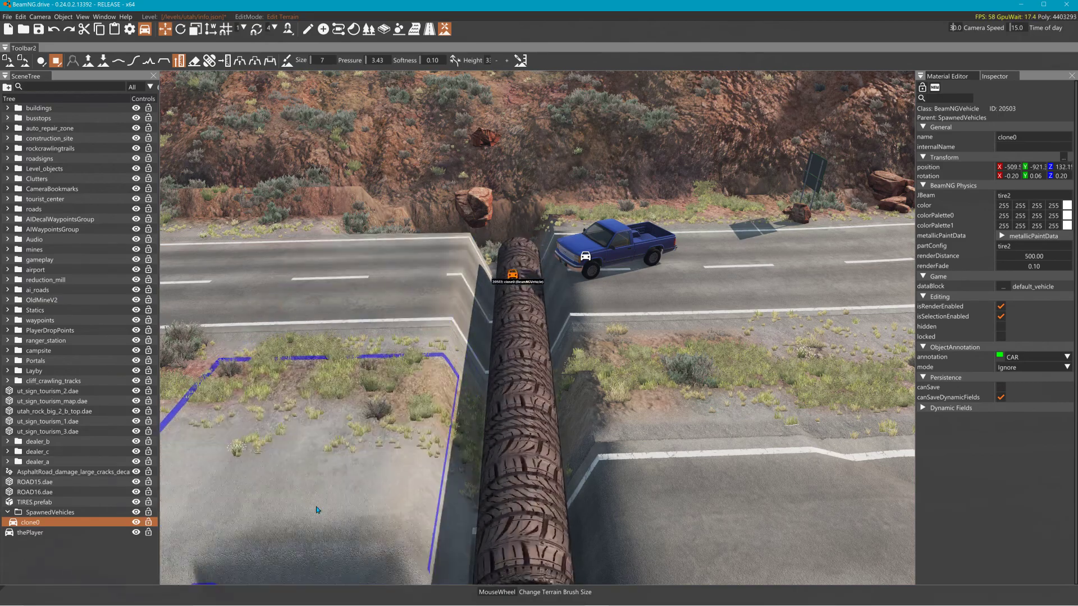
key("s")
left_click(385, 463)
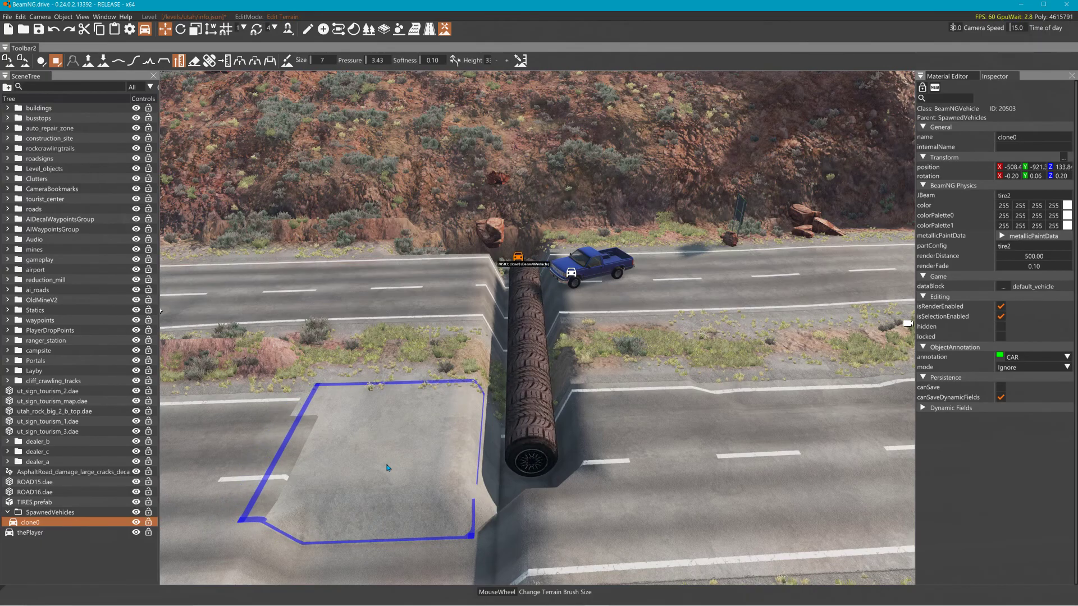
key("s")
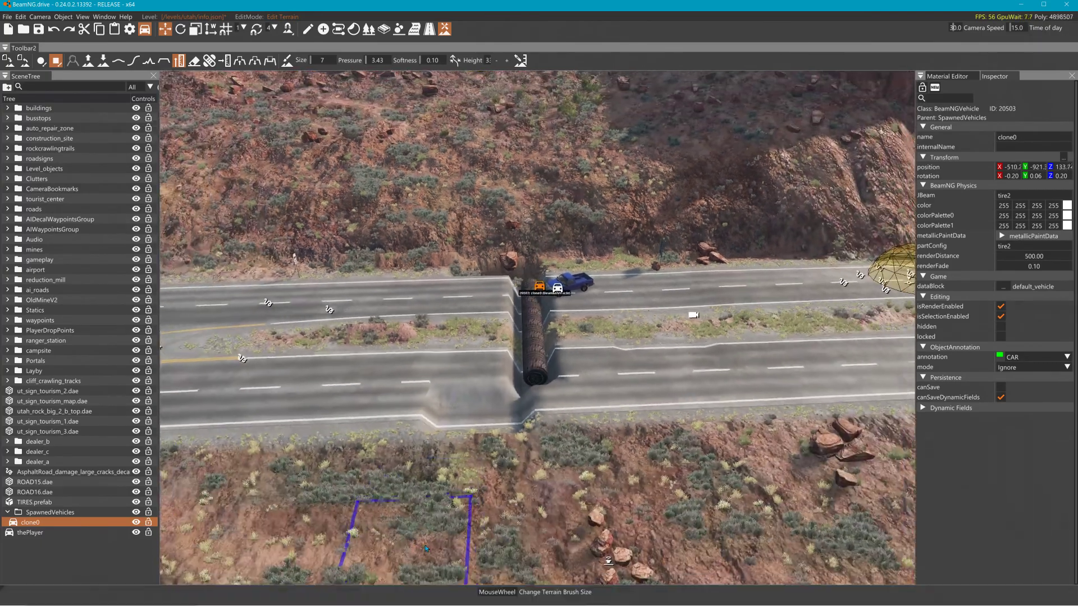
mouse_move(500, 441)
left_mouse_down()
mouse_move(502, 423)
mouse_move(460, 418)
left_mouse_up()
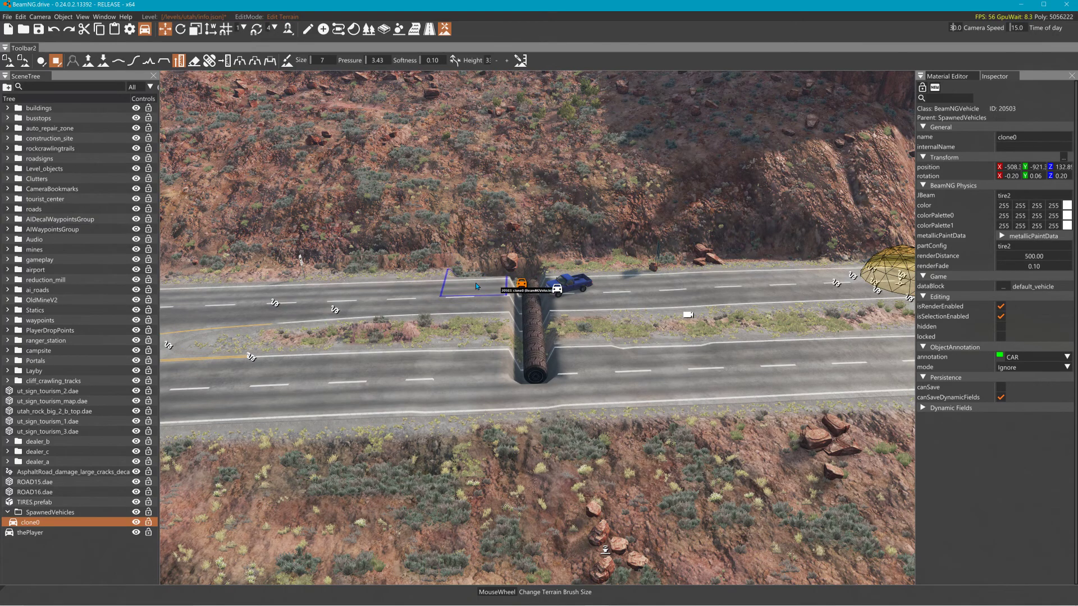
Undo the last terrain cut in the hillside behind the tire cylinder
mouse_move(670, 275)
right_mouse_down()
mouse_move(825, 273)
mouse_move(670, 275)
right_mouse_up()
key("w")
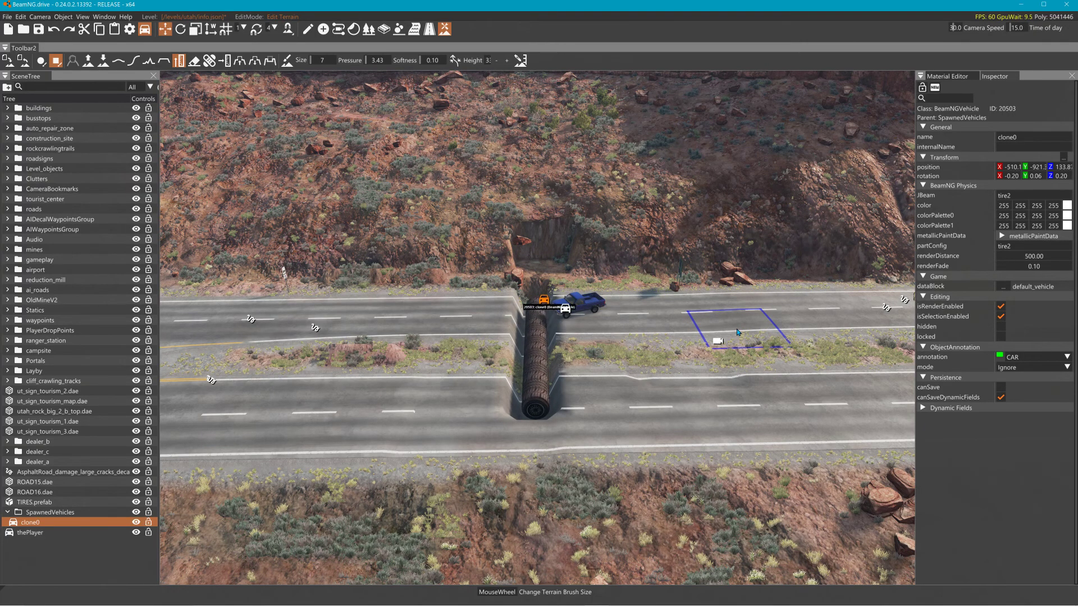
key("ctrl+z")
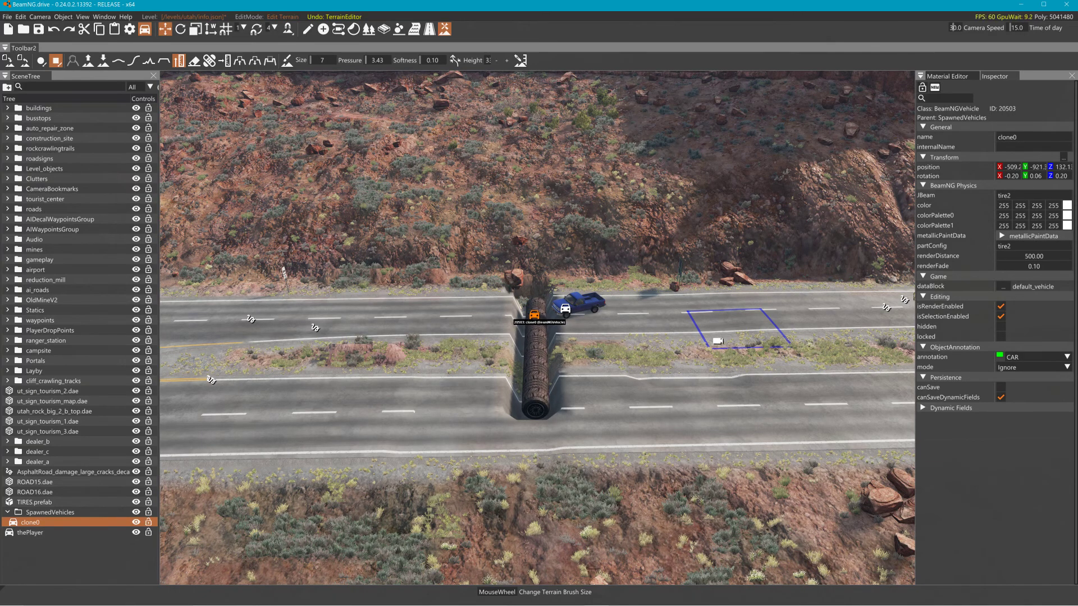
Switch to object manipulation and inspect the tire cylinder's fit in the trench from road level behind the pickup
left_click(308, 28)
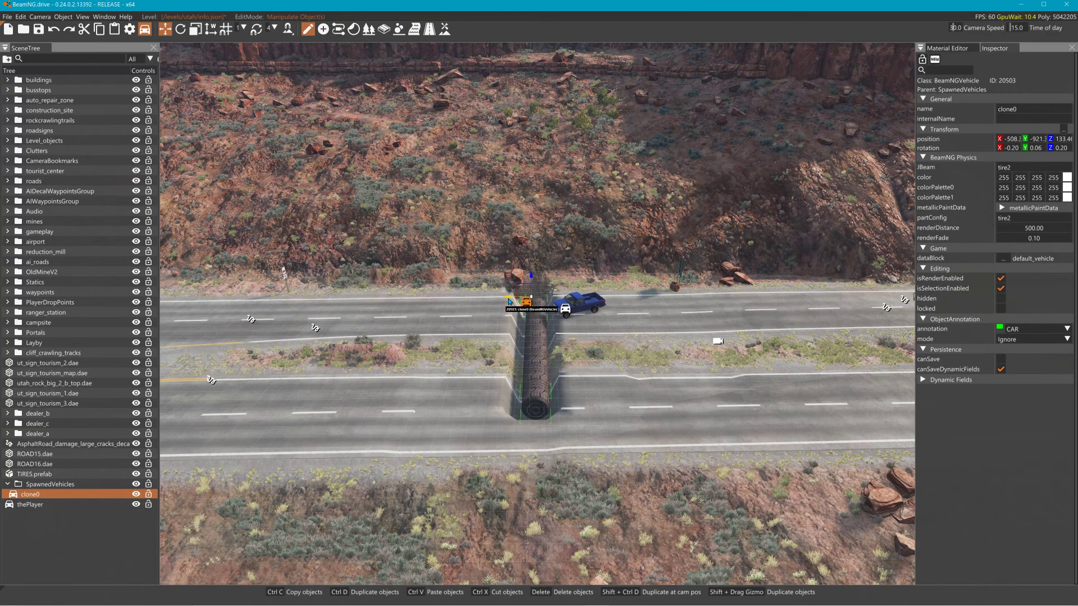
right_click_drag(537, 314, 440, 267)
key("w")
key("w")
right_click_drag(819, 315, 672, 314)
key("s")
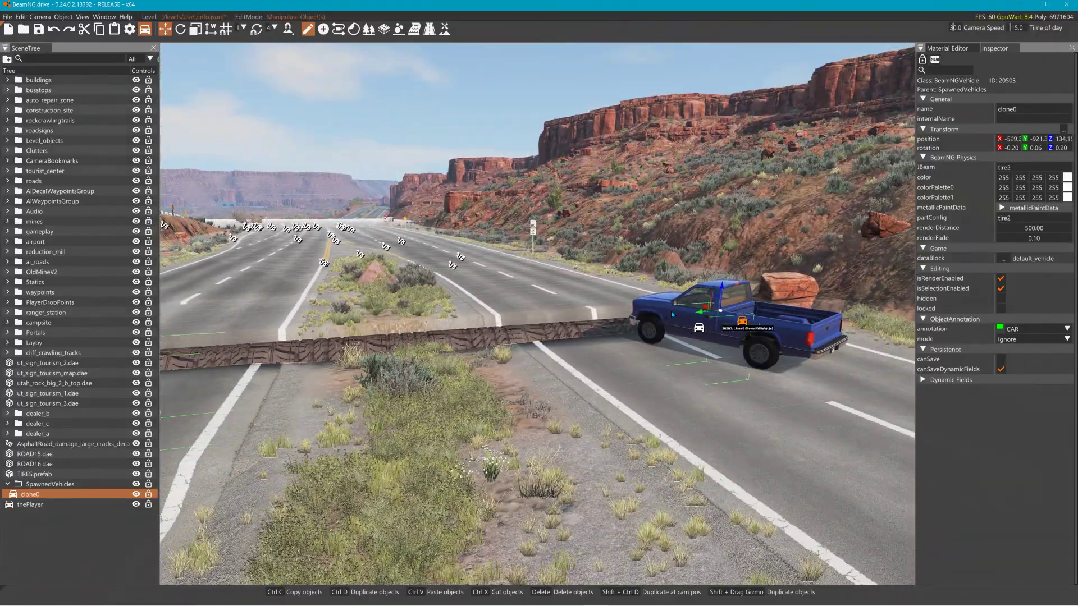
right_click_drag(671, 315, 727, 315)
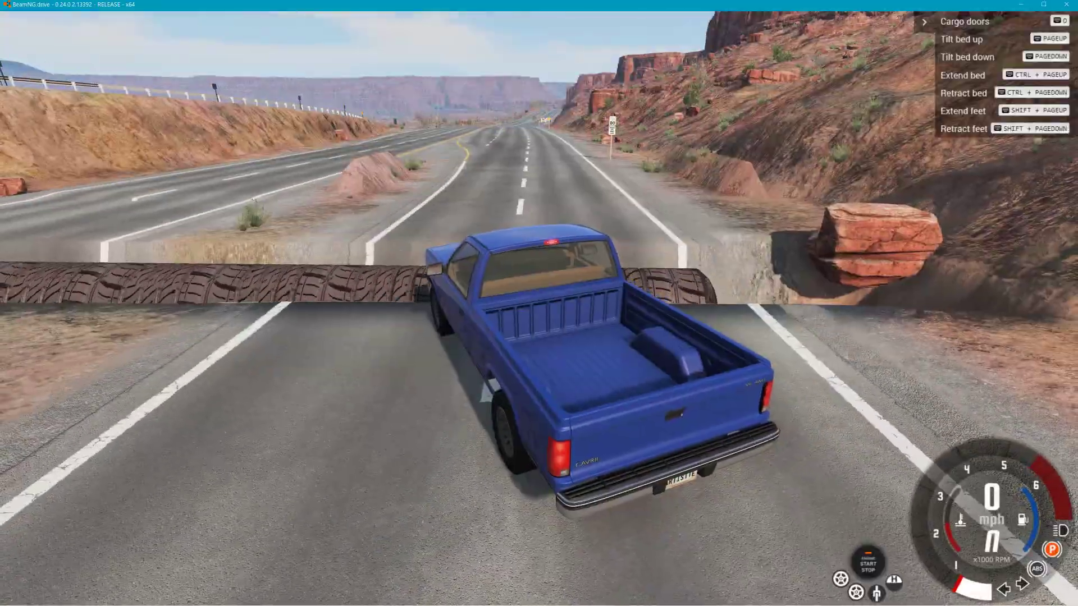
Reverse the pickup down the highway, test-drive it forward into the tire cylinder and reset it on the roadway
key("Down")
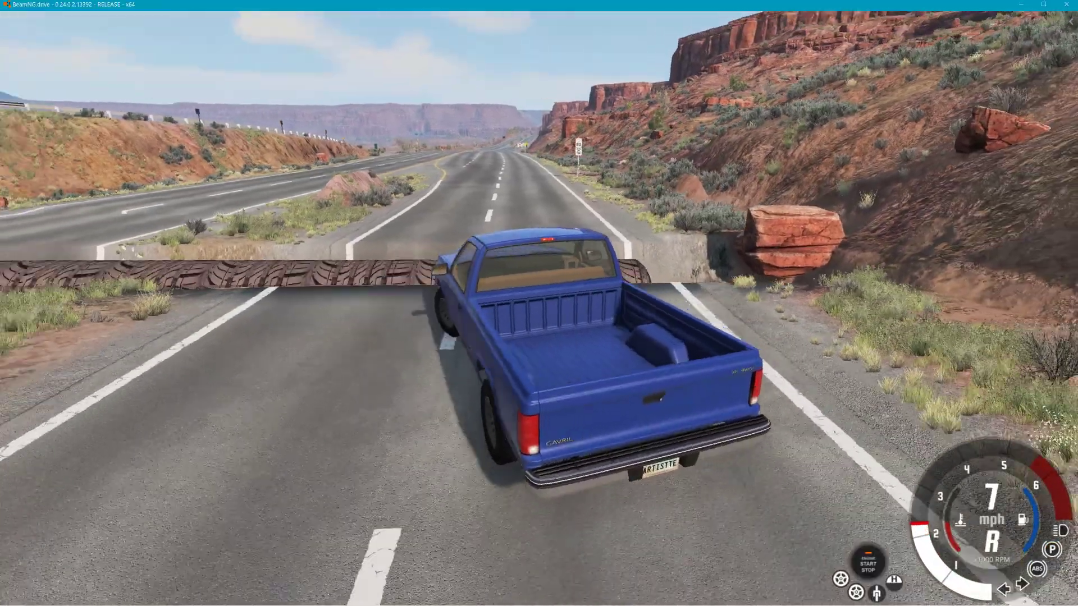
key("Left")
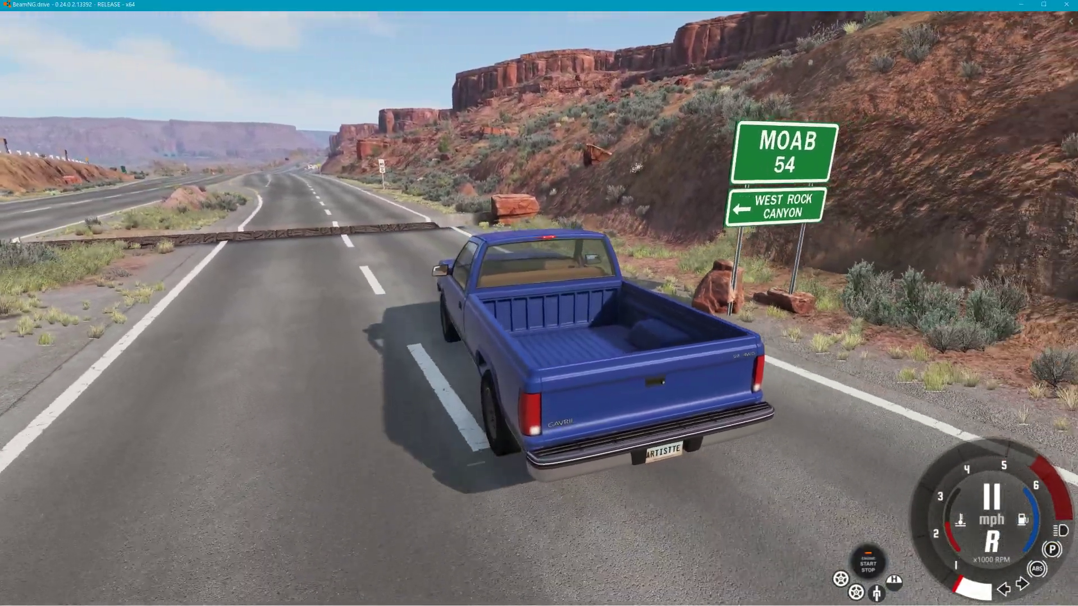
key("Up")
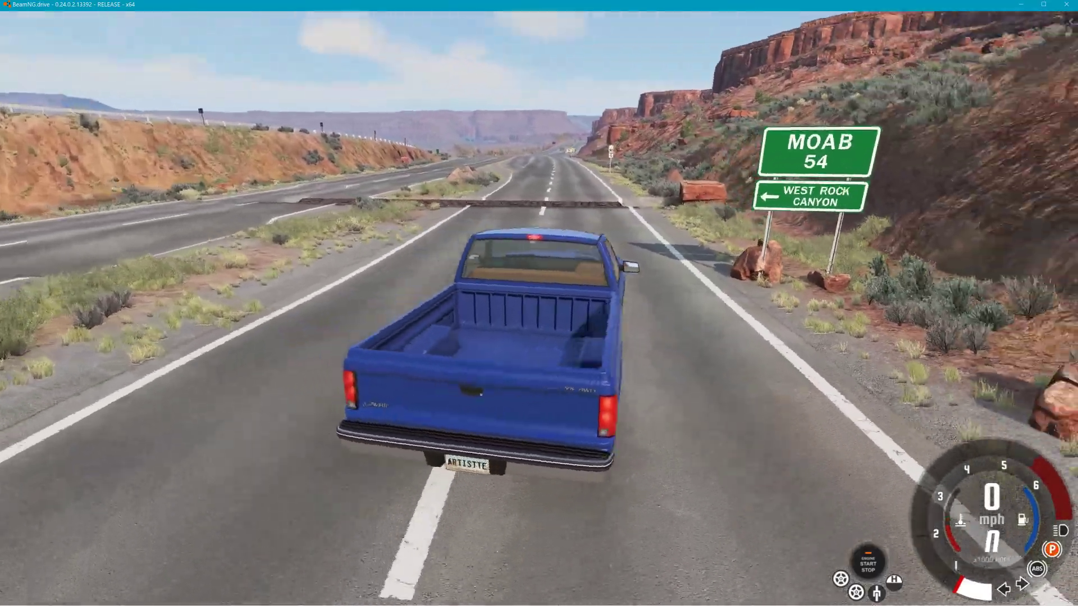
key("Up")
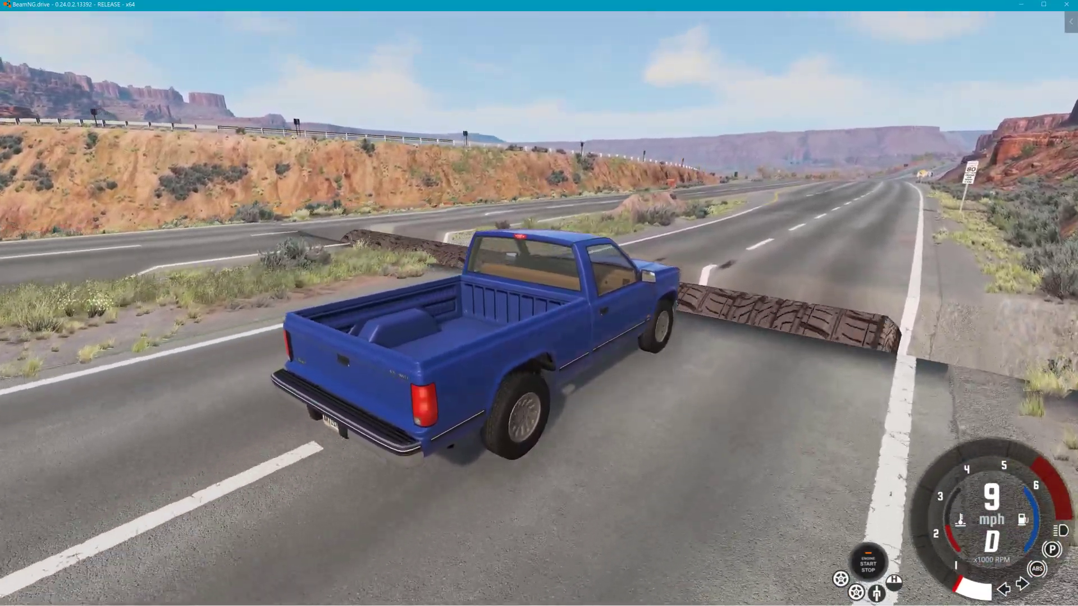
key("Up")
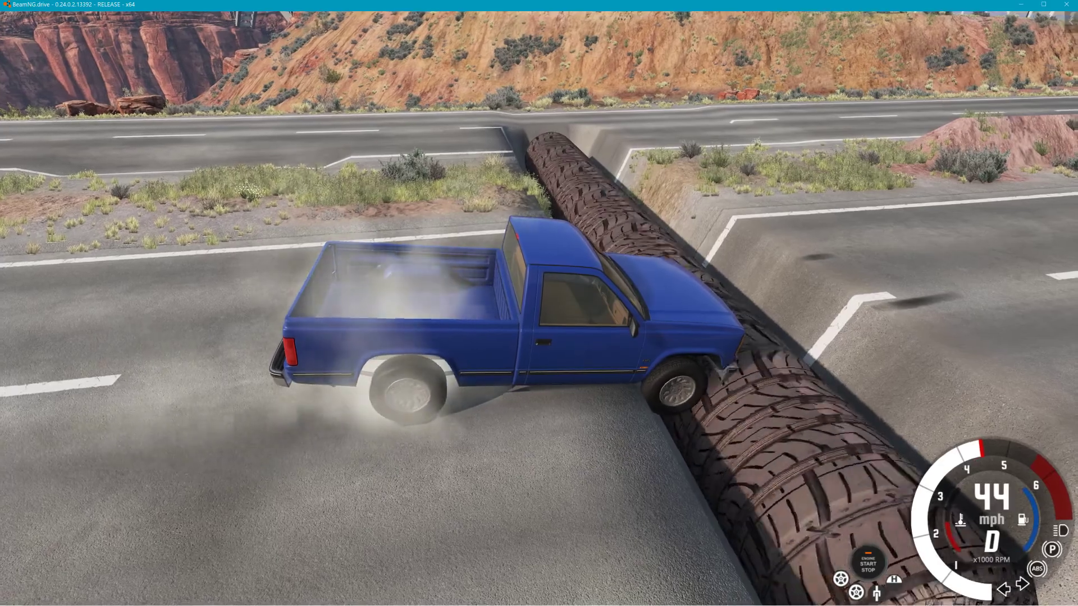
key("r")
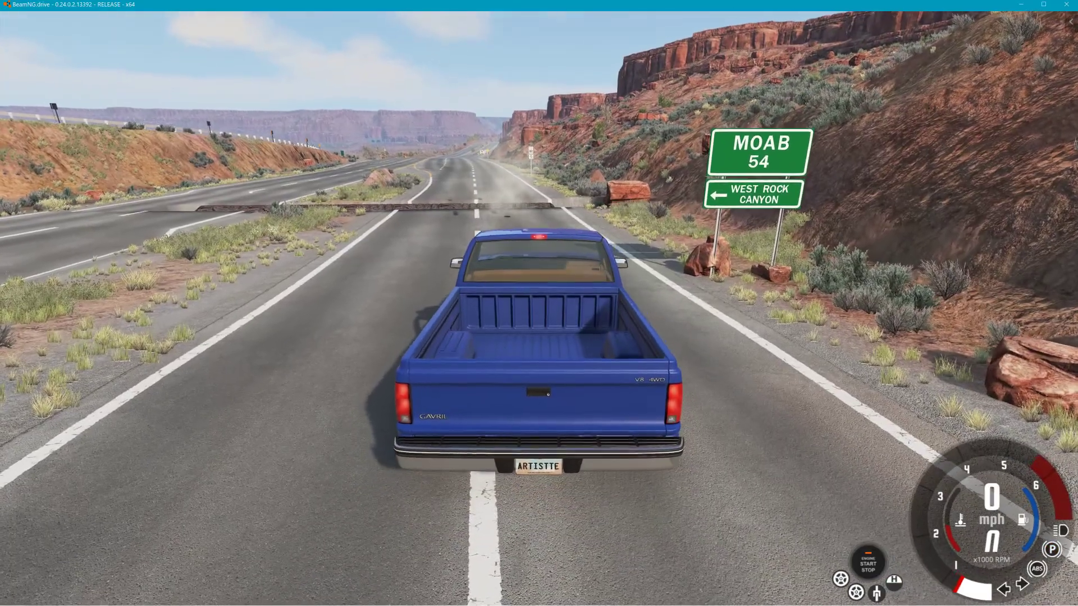
Replace the pickup with the Ibishu Hopper in its Crawler (A) configuration
key("Escape")
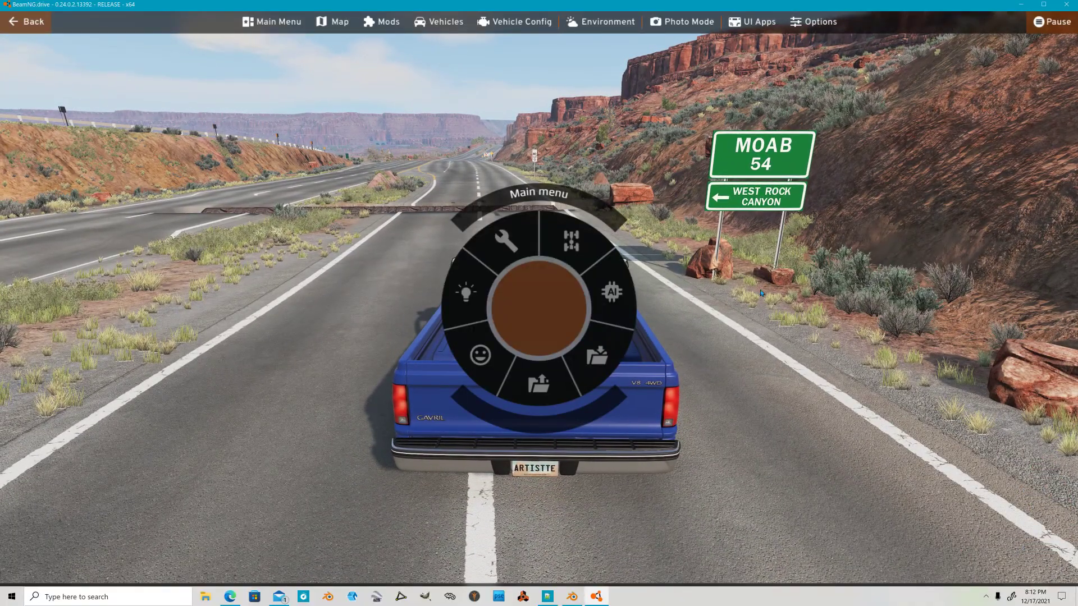
left_click(456, 22)
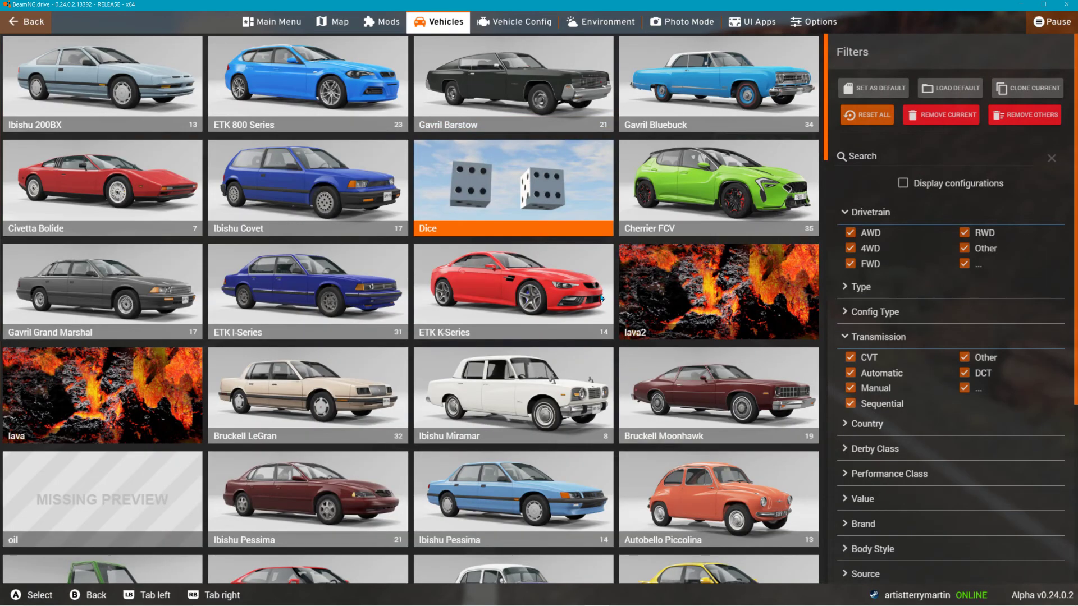
scroll(582, 278, "down", 5)
scroll(443, 477, "down", 1)
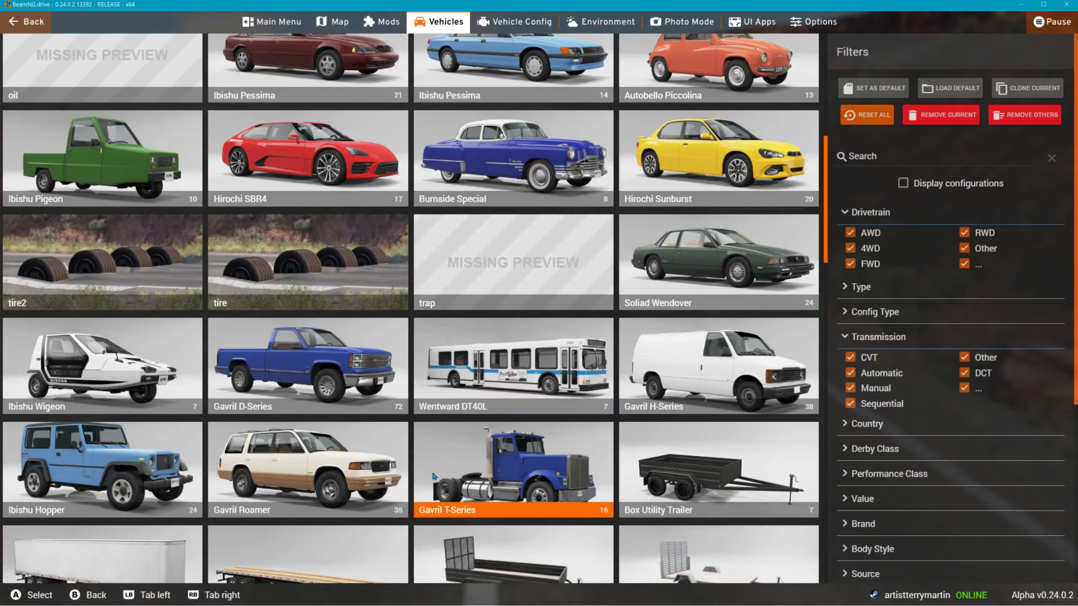
left_click(177, 434)
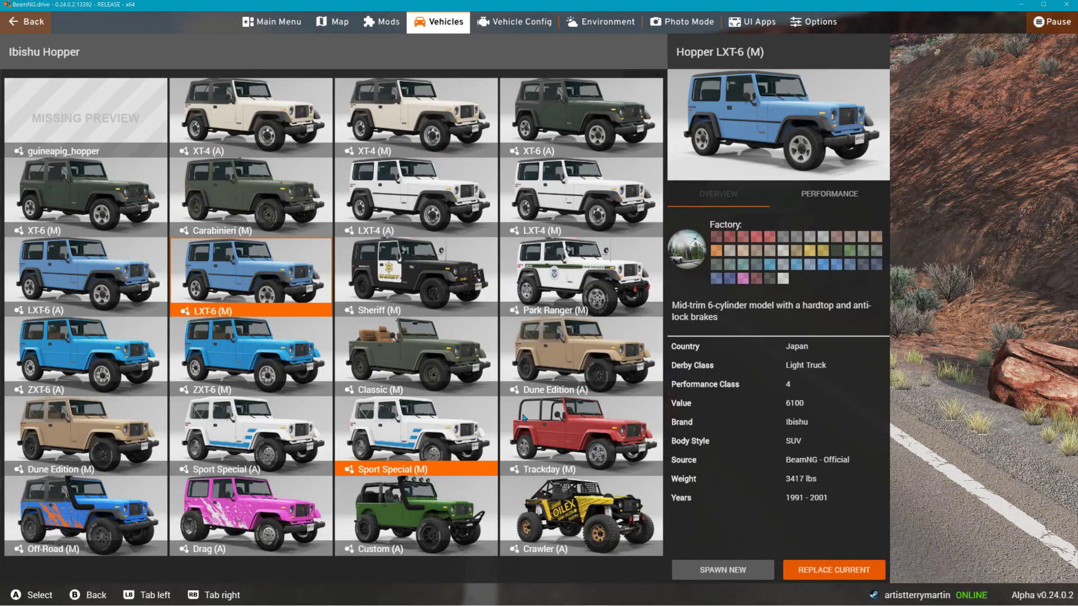
left_click(609, 520)
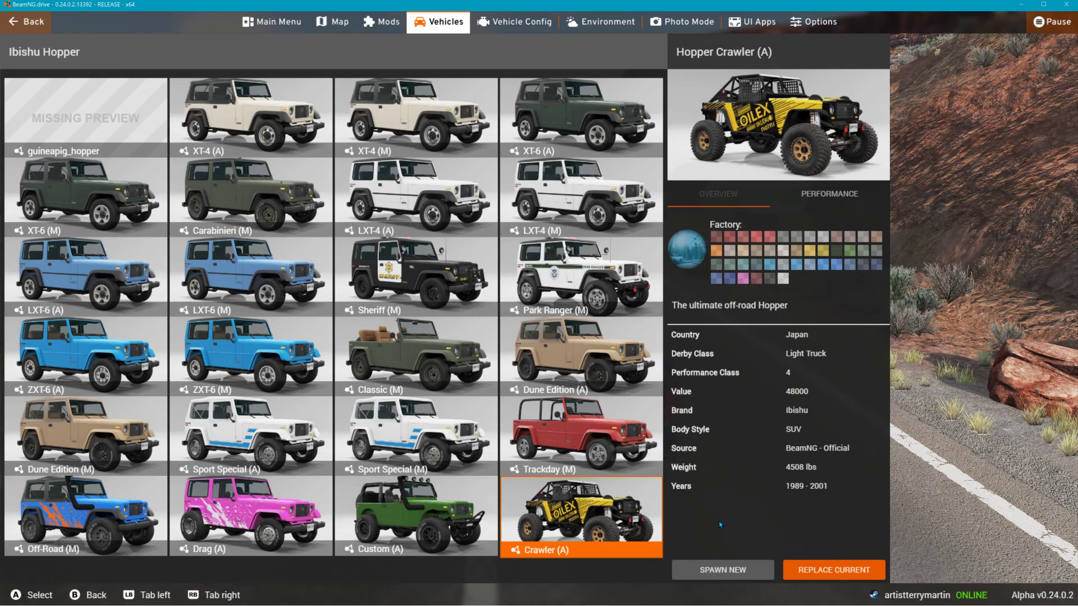
left_click(829, 569)
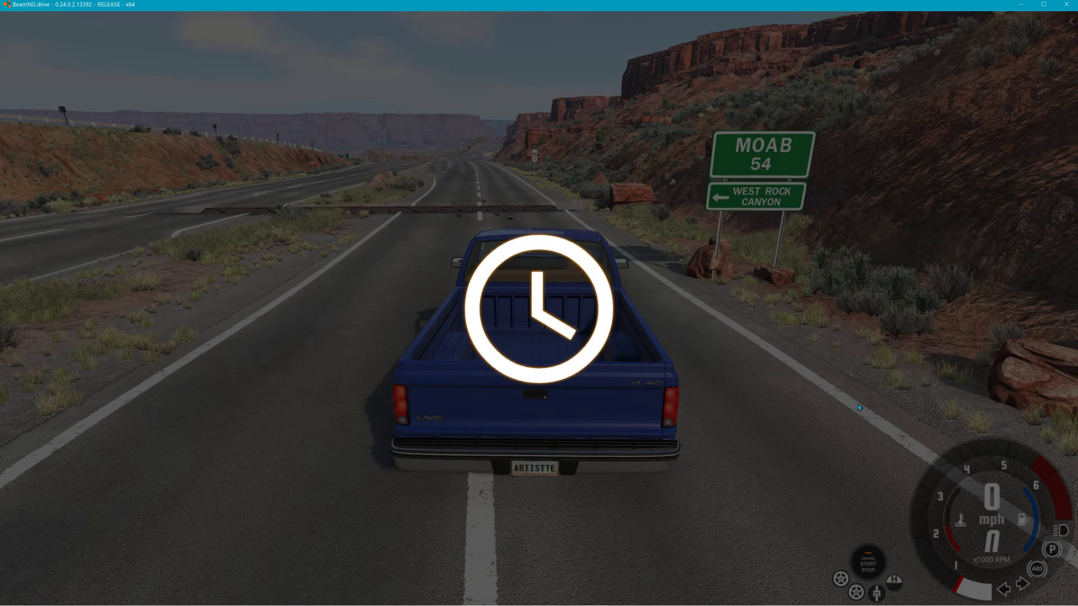
Test-drive the Crawler into the tire cylinder in repeated runs, resetting it near the road sign after each run
key("Up")
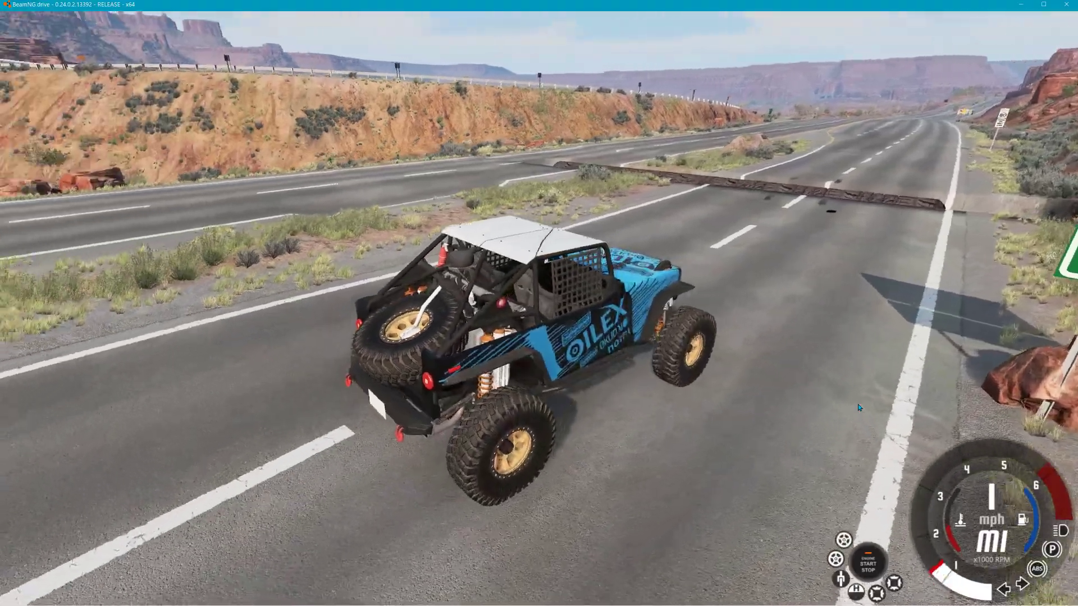
key("Up")
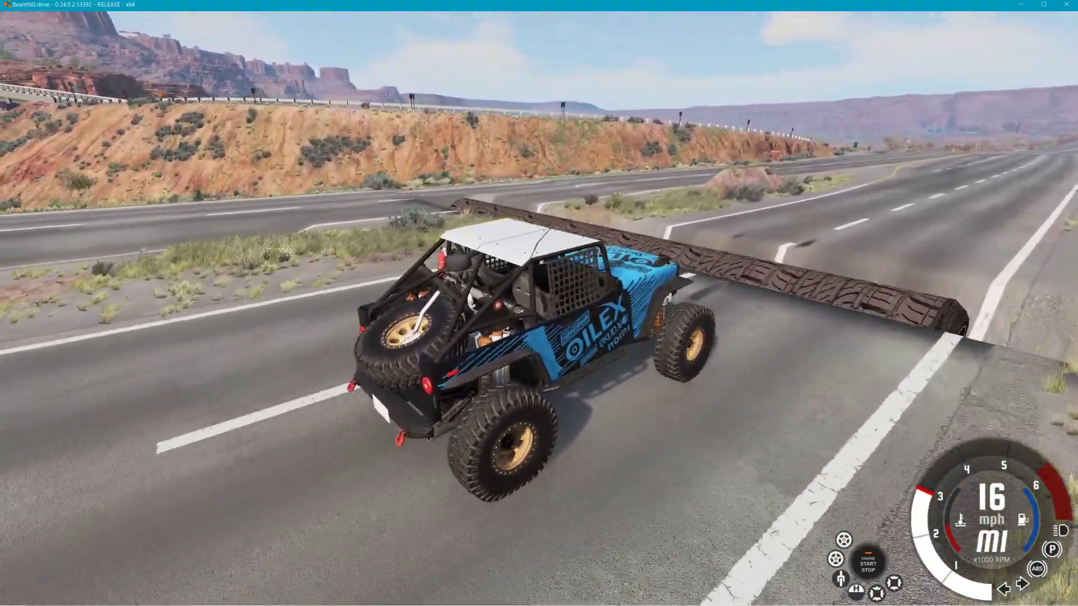
key("Up")
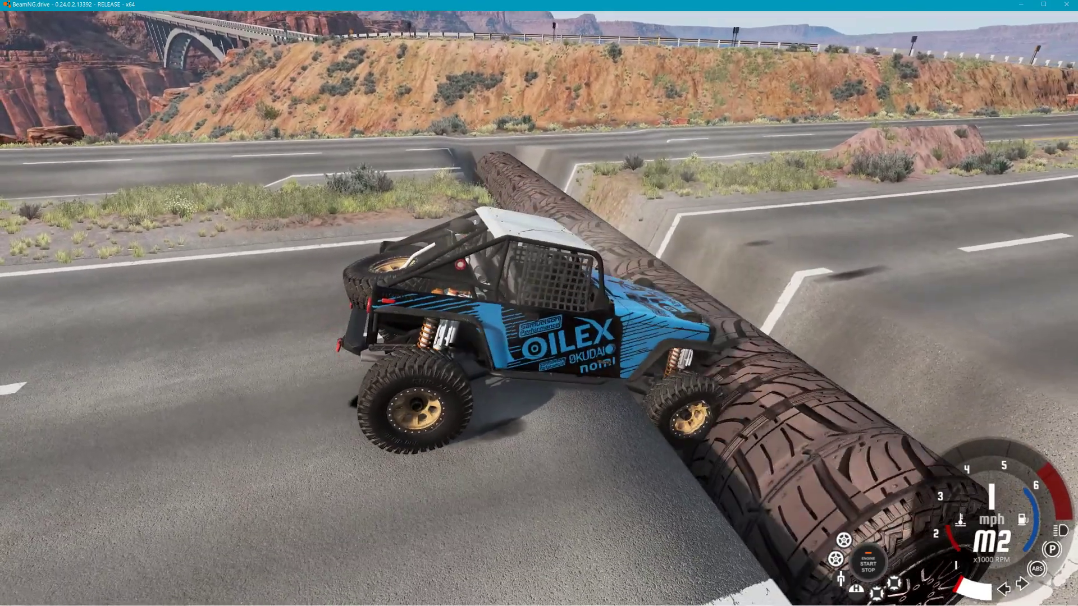
key("Up")
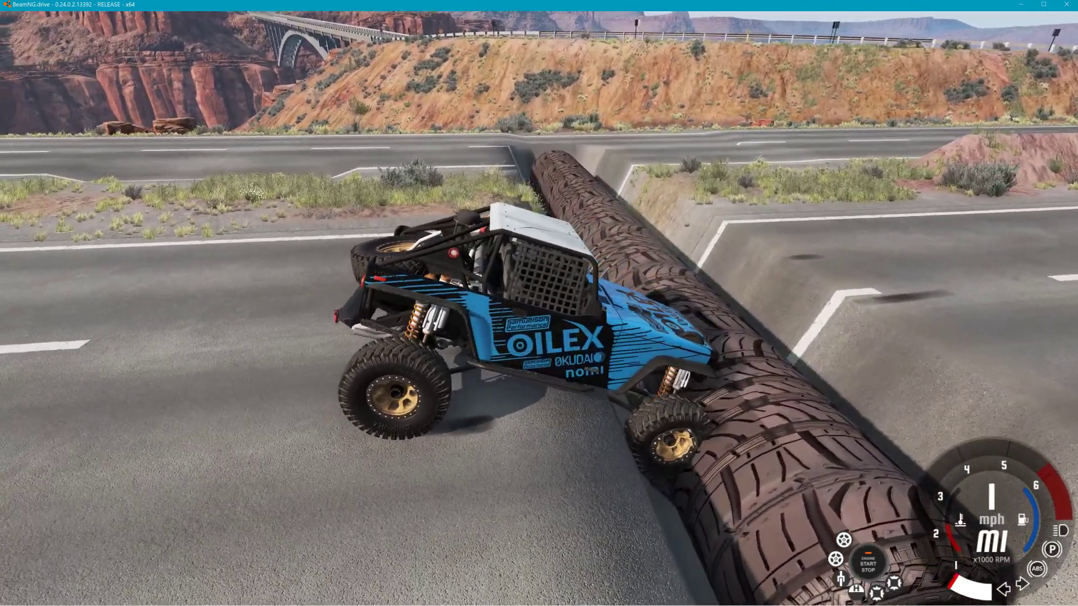
key("r")
key("Up")
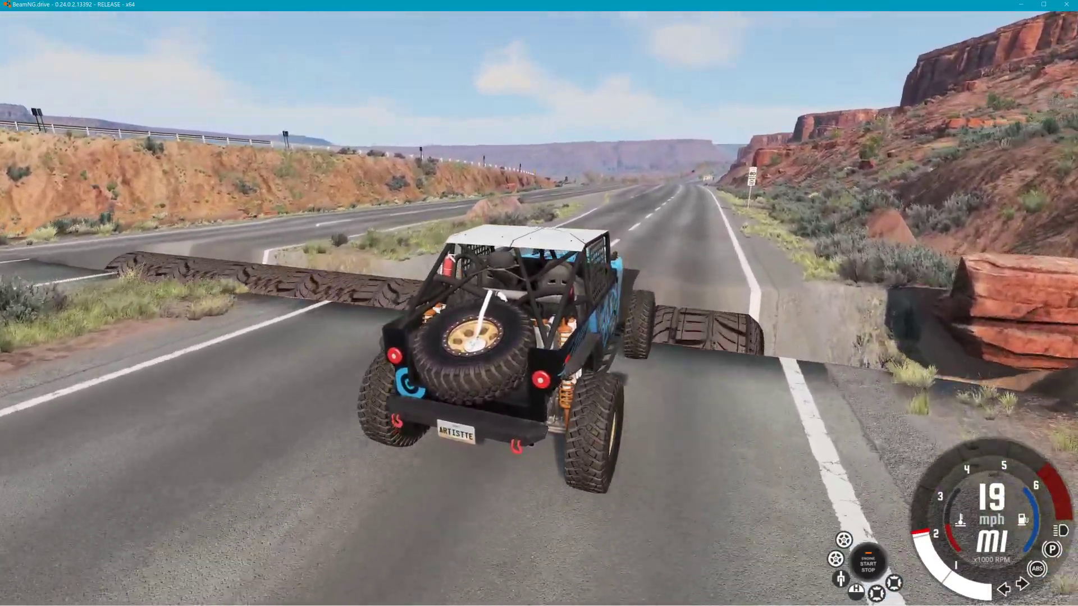
key("r")
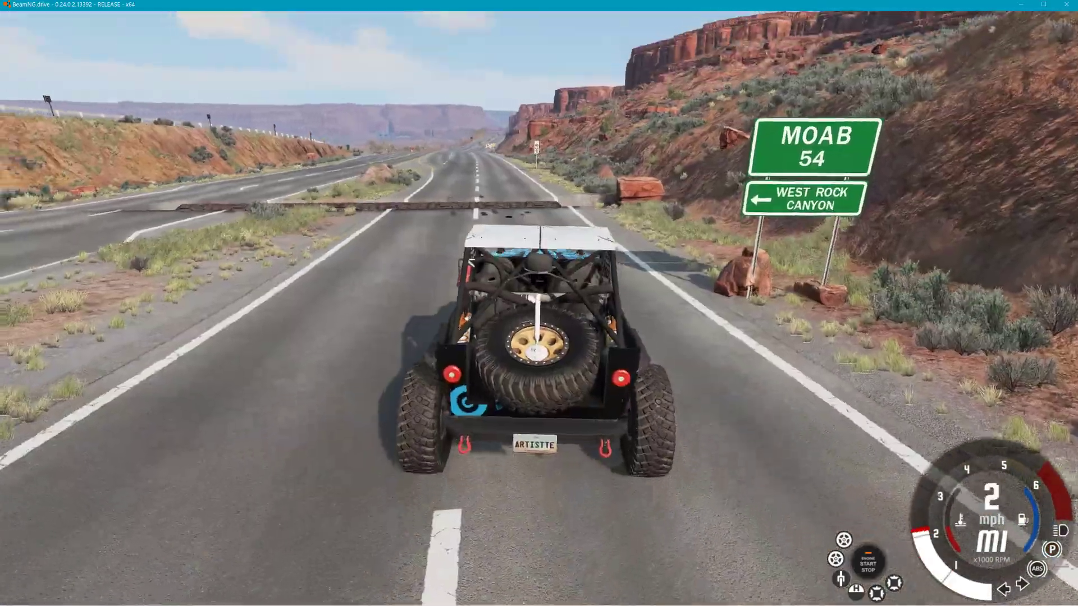
key("Up")
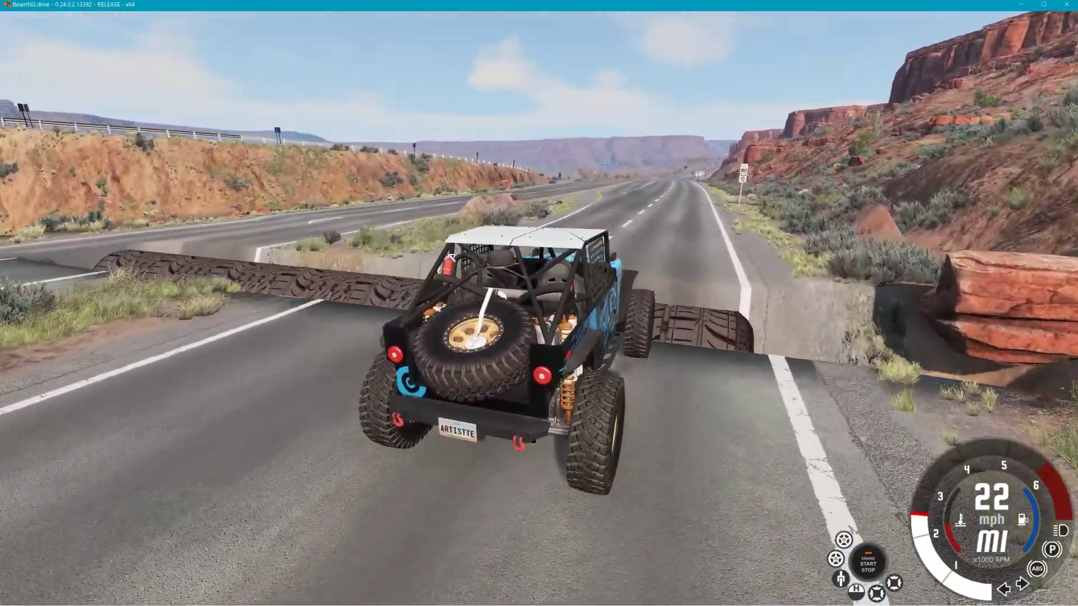
key("r")
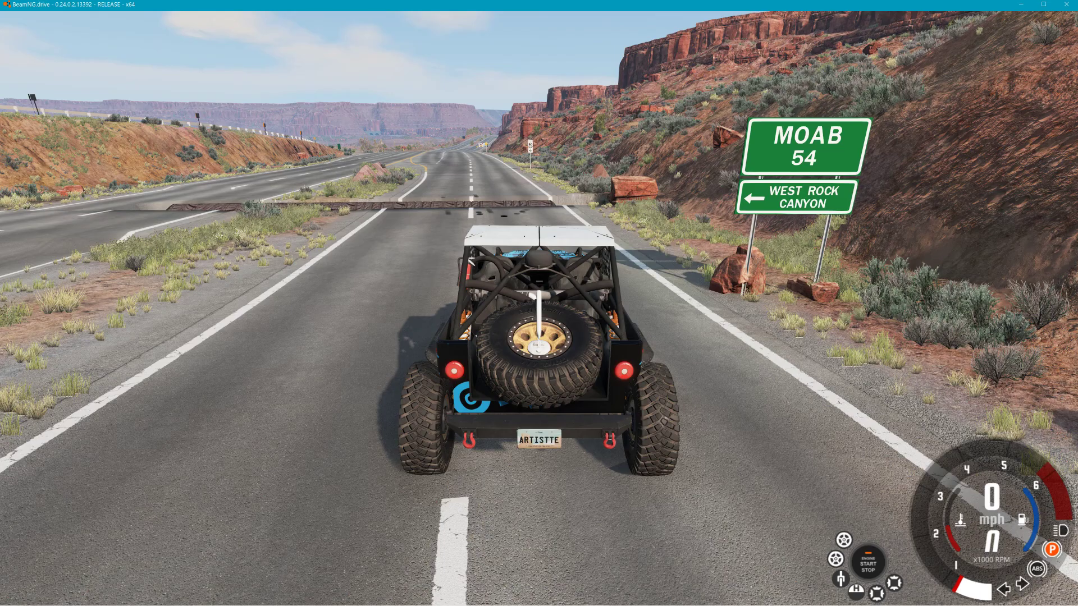
Using an elevated side view, drive the Crawler across the median and around the open end of the tire cylinder
right_click_drag(369, 220, 550, 241)
key("s")
key("a")
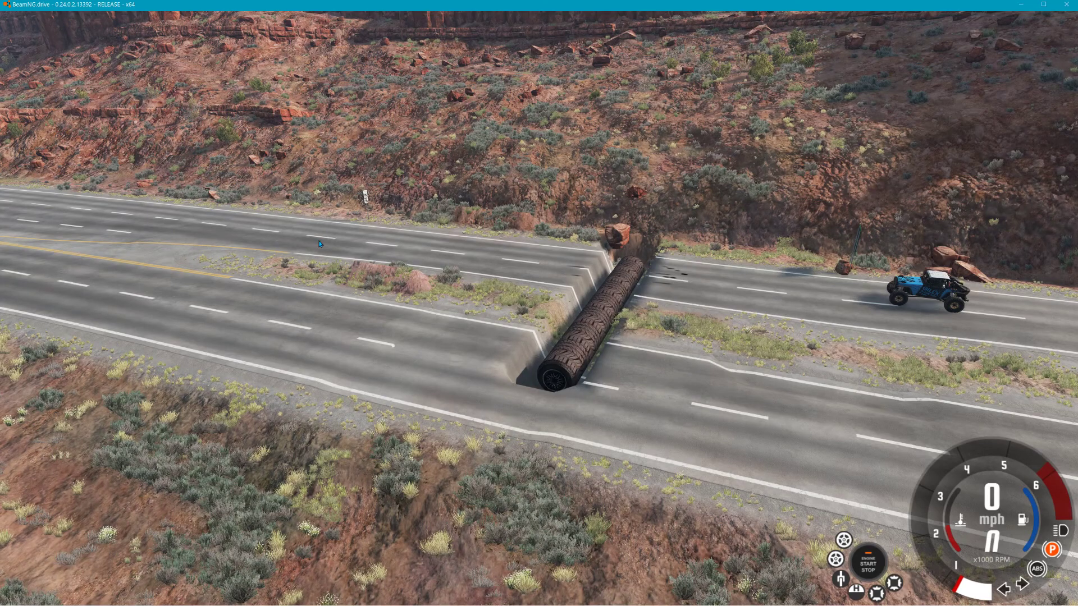
key("Up")
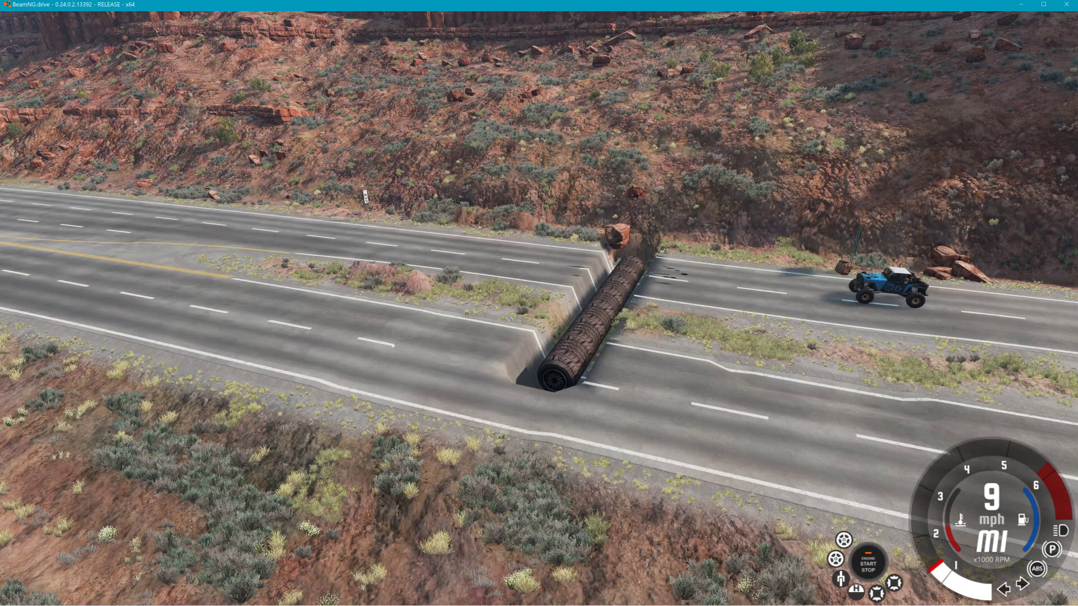
key("Up")
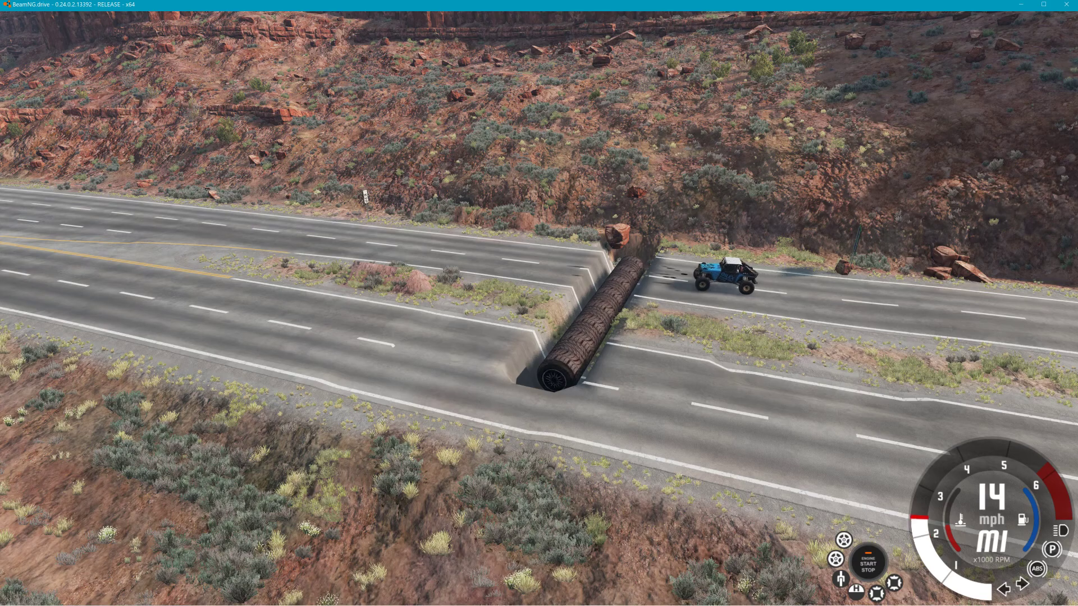
key("Up")
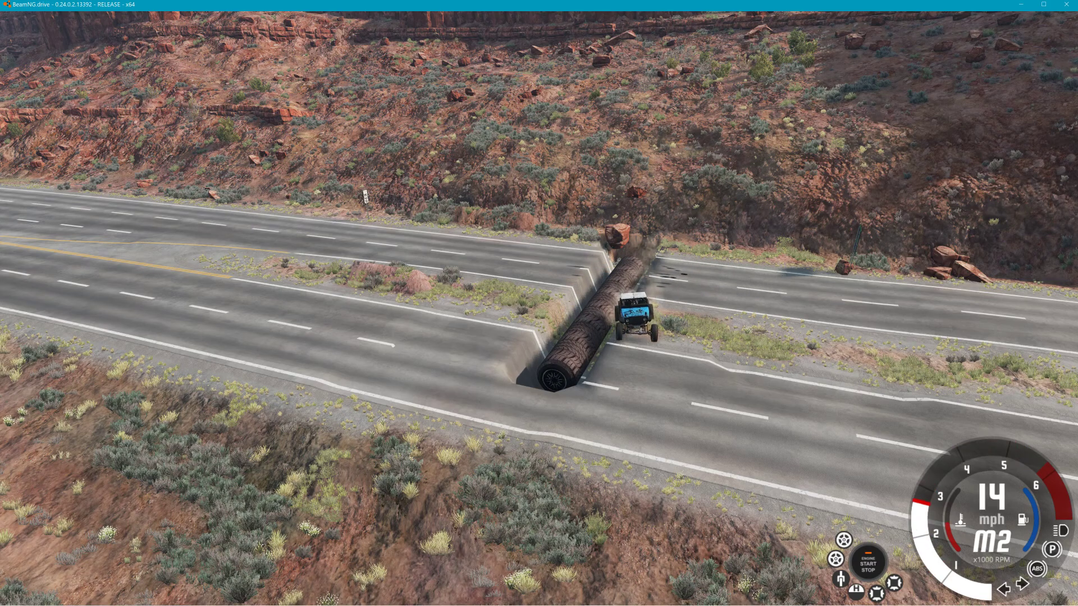
key("Right")
key("Up")
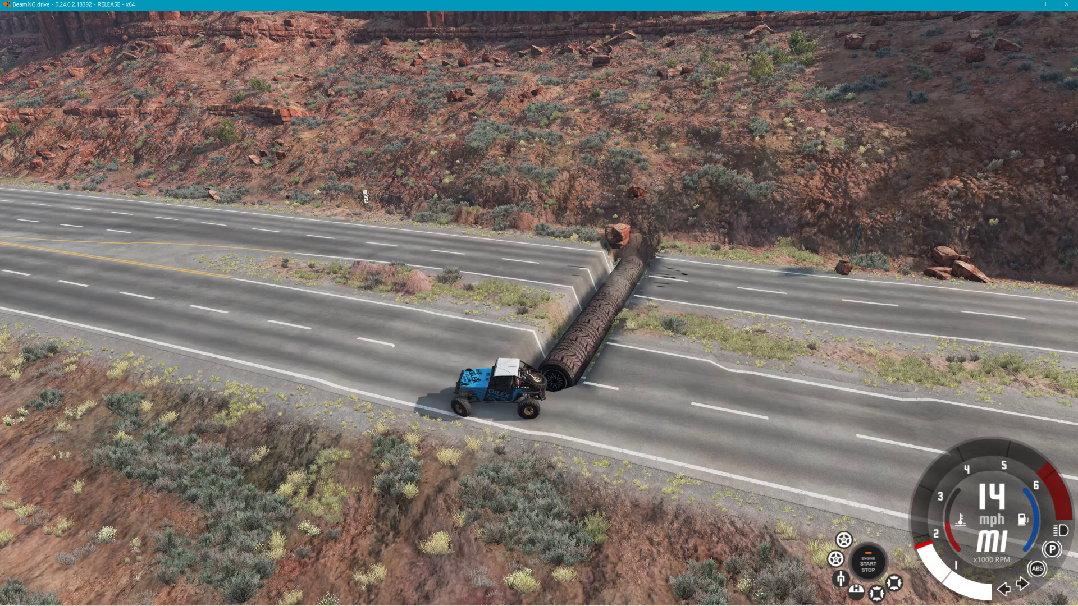
Drive the Crawler back to the hillside roadway on its starting side of the trench and reopen the world editor
key("Up")
key("Up")
key("Up")
key("Down")
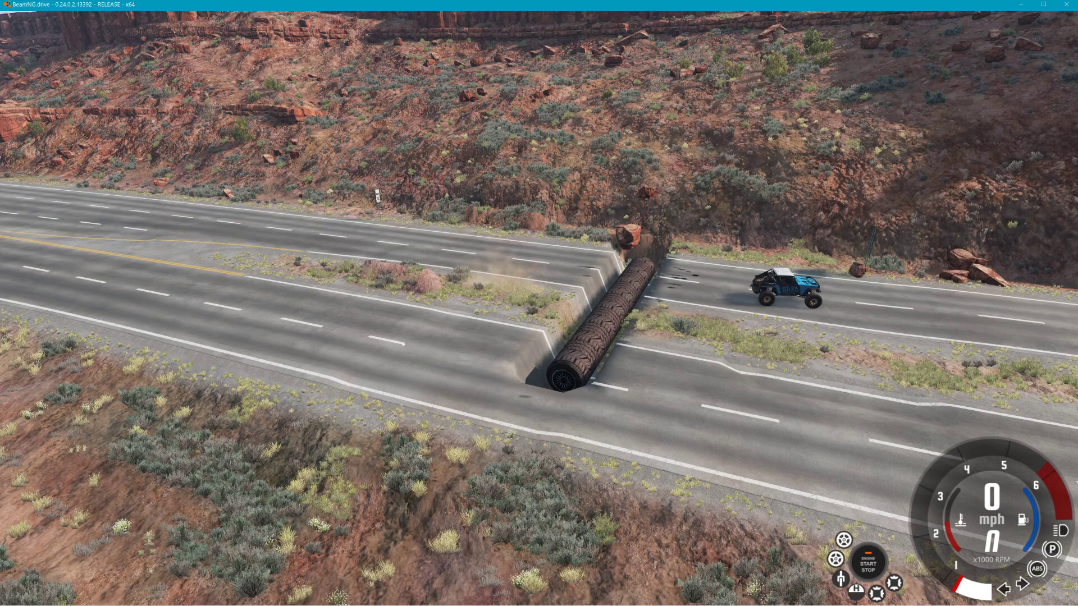
key("F11")
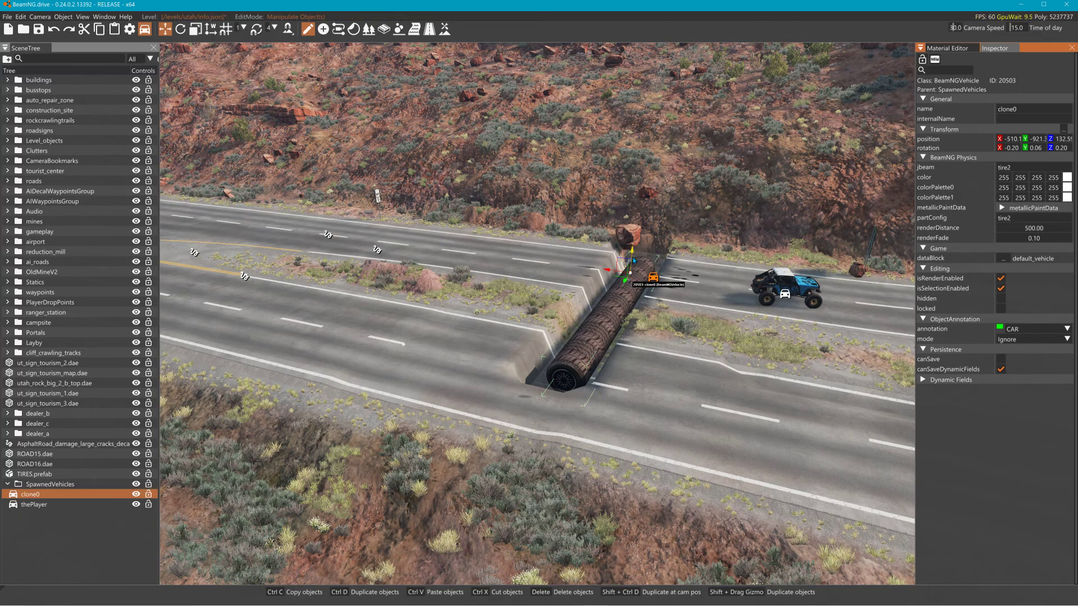
Try to rotate the tire cylinder about half a turn around its vertical axis
key("2")
left_click_drag(631, 279, 690, 263)
key("1")
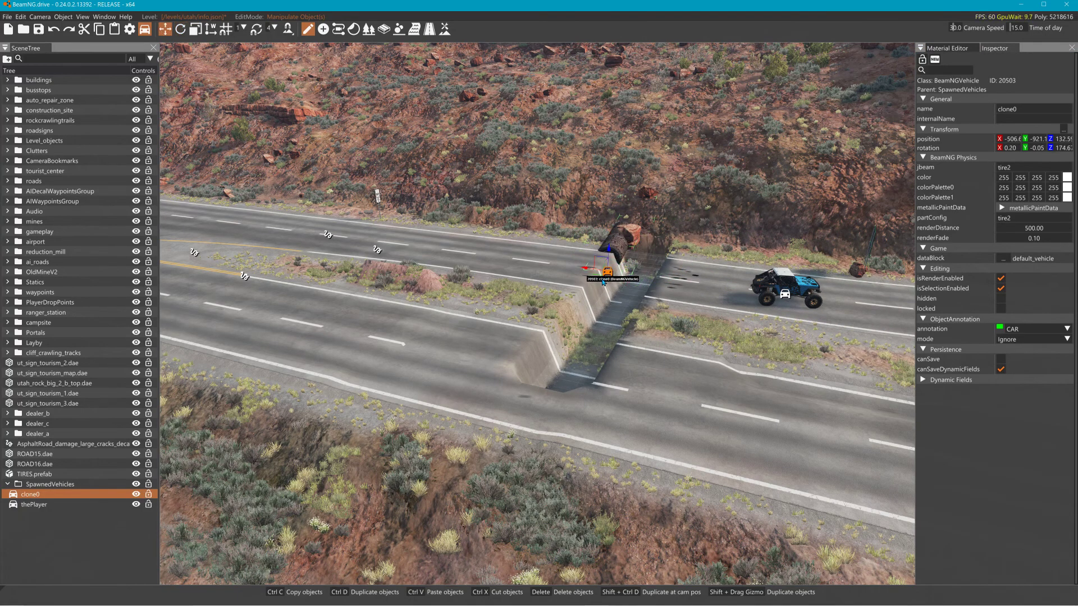
key("ctrl+z")
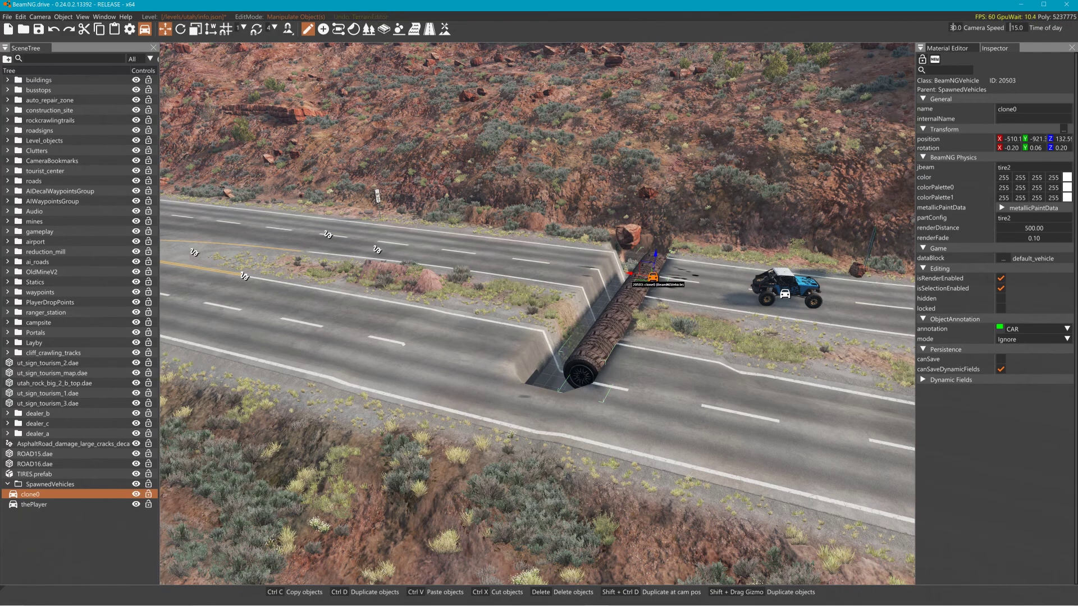
Undo recent terrain edits beside the trench and move the tire cylinder up to a Z position of about 134.9
key("ctrl+z")
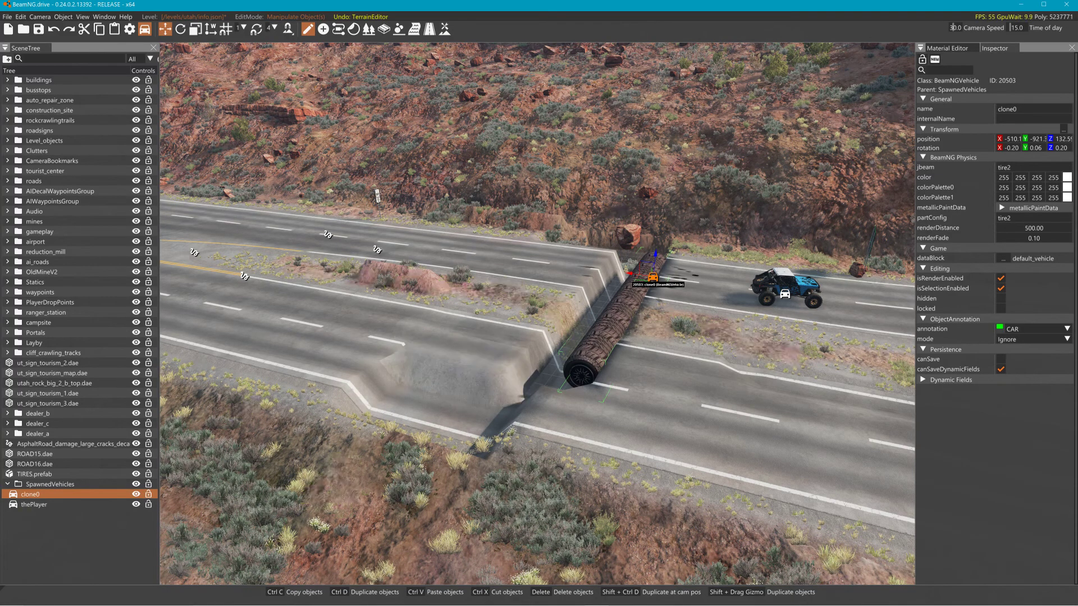
key("ctrl+z")
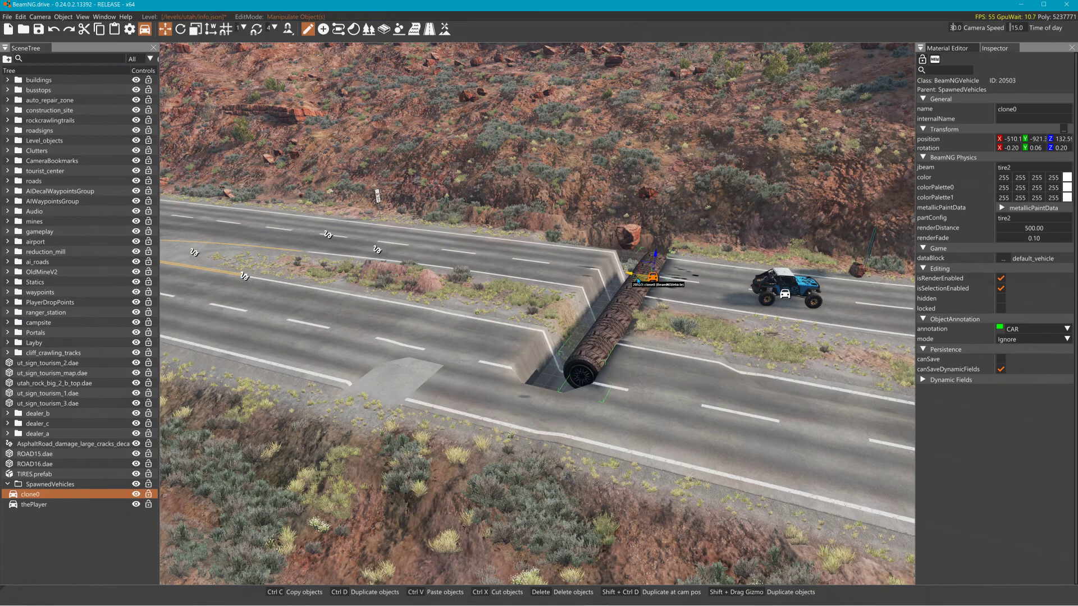
left_click_drag(636, 277, 630, 276)
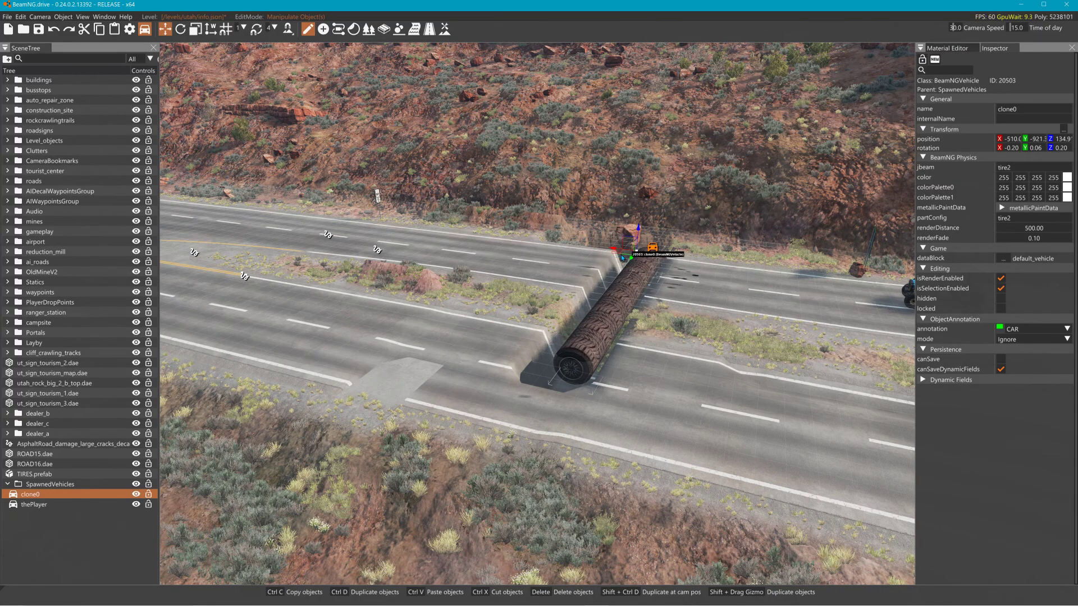
Try to nudge the tire cylinder within the trench, then replace the accidental multi-object selection with the terrain
left_click_drag(616, 252, 621, 255)
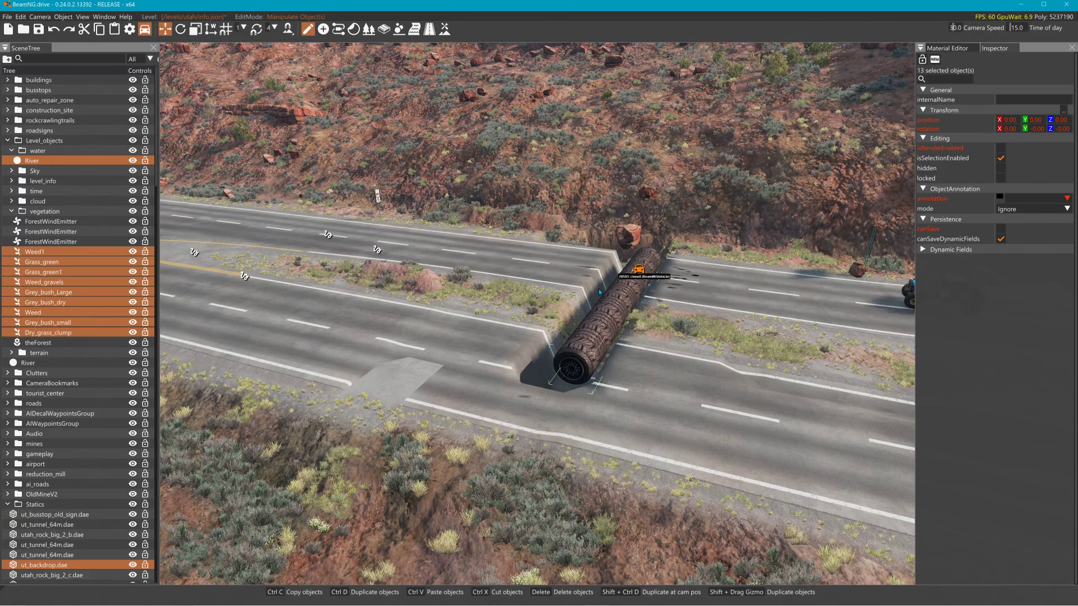
left_click(617, 315)
scroll(86, 471, "down", 15)
scroll(97, 518, "down", 5)
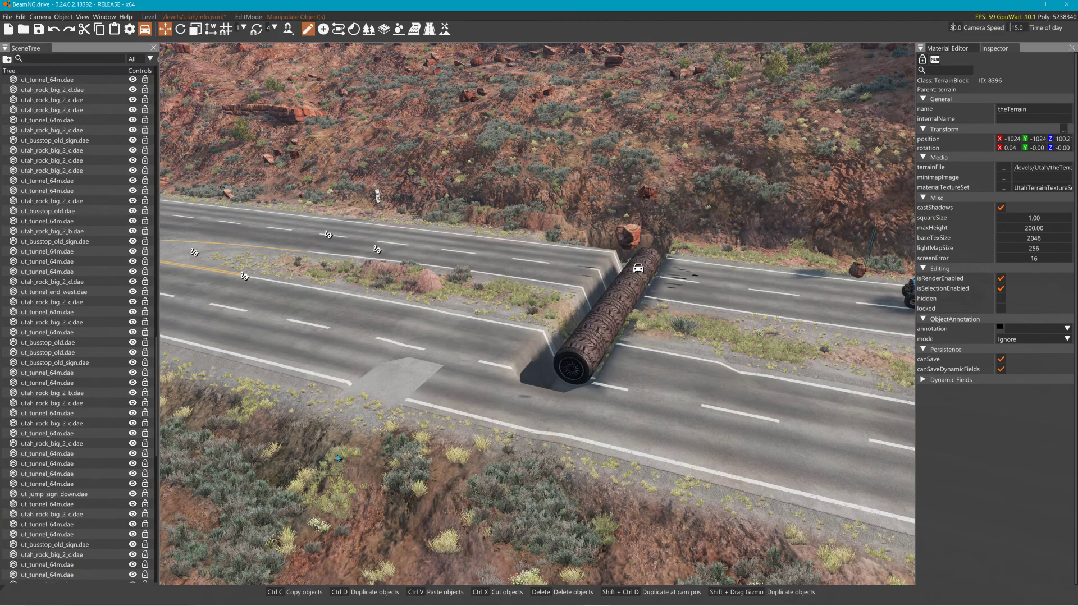
Return to the vehicle camera, drive the Crawler forward over the tire cylinder, and reset the vehicle
key("shift+c")
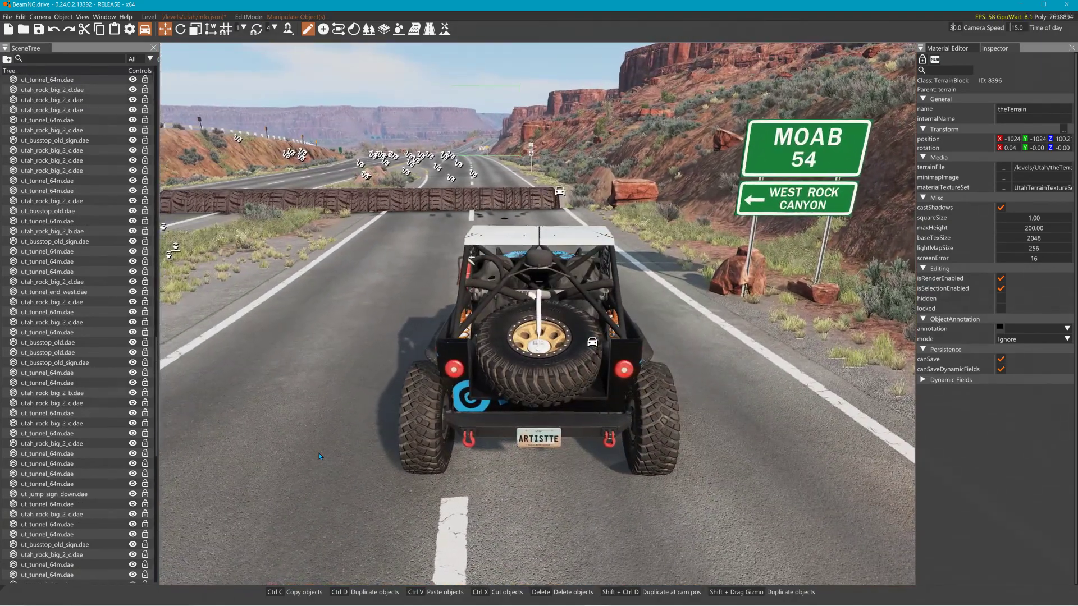
key("Up")
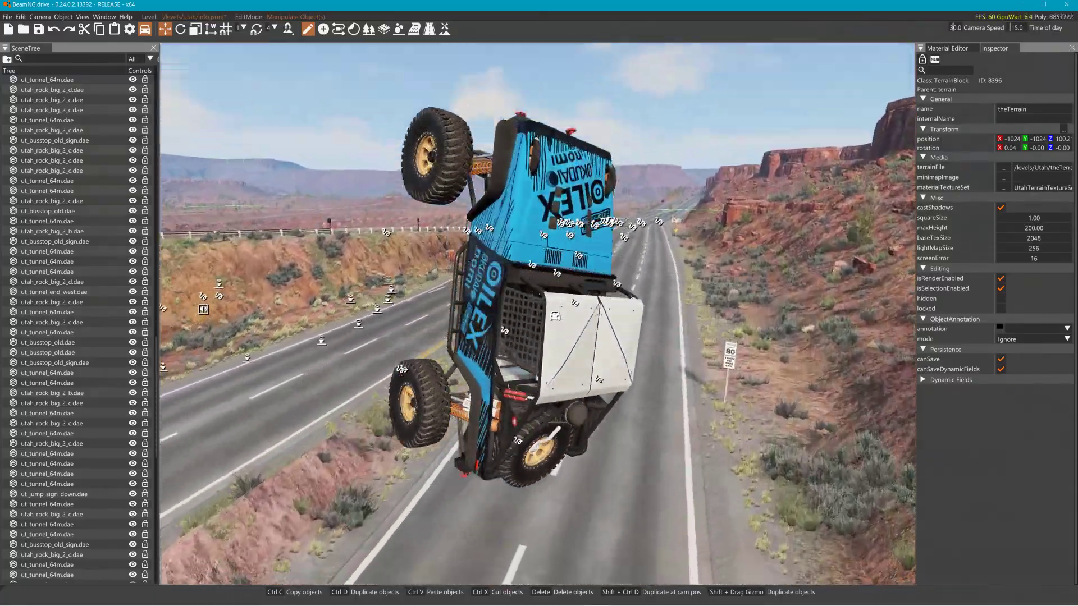
key("r")
Turn the Crawler around across the grassy median and drive it away from the tire cylinder along the opposite roadway
key("Up")
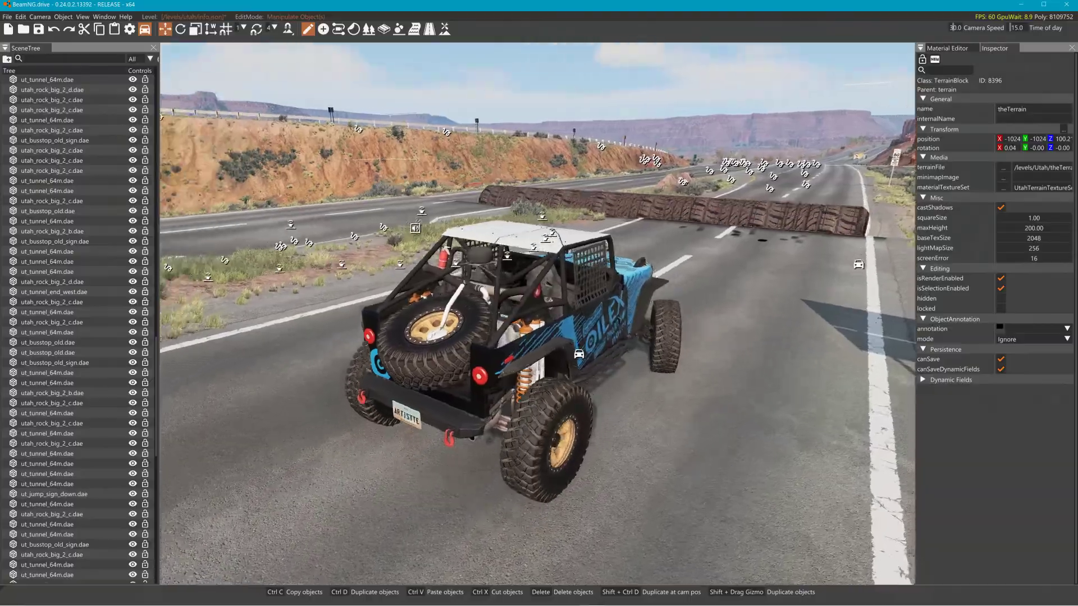
key("Left")
key("Up")
key("Left")
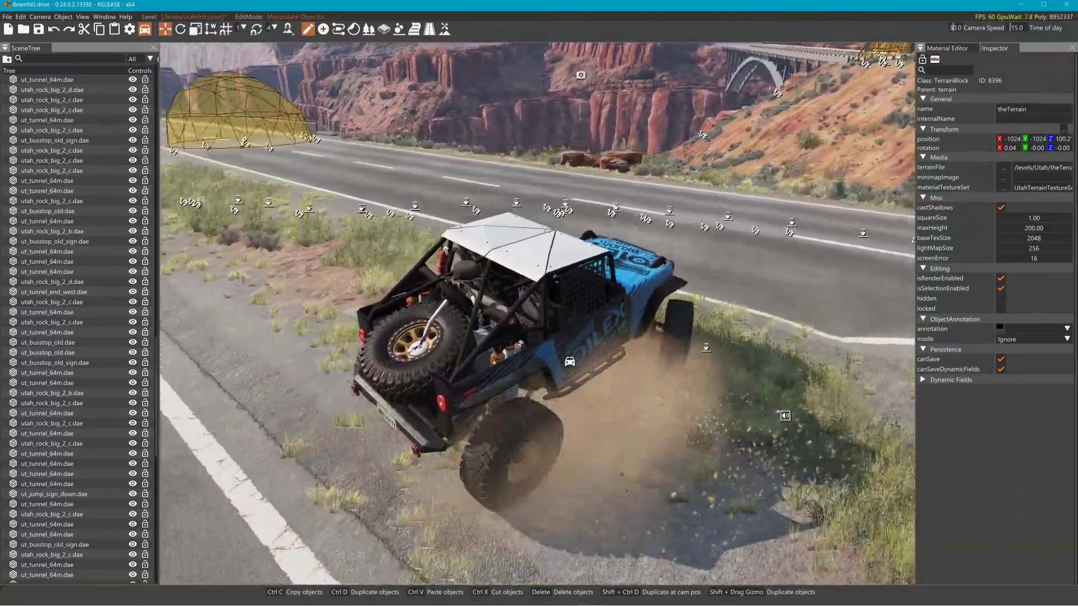
key("Up")
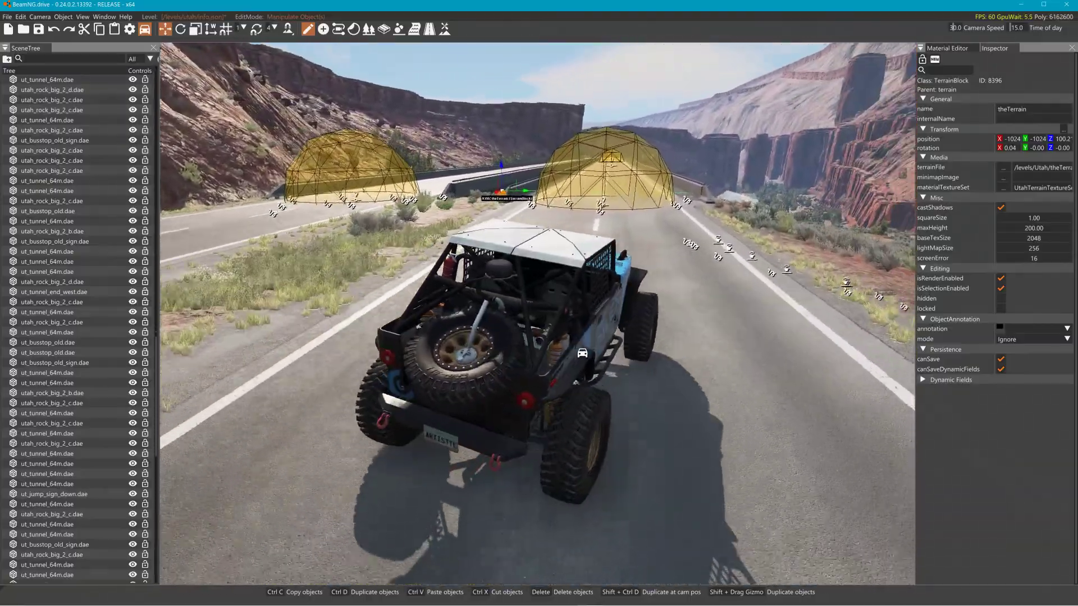
key("Up")
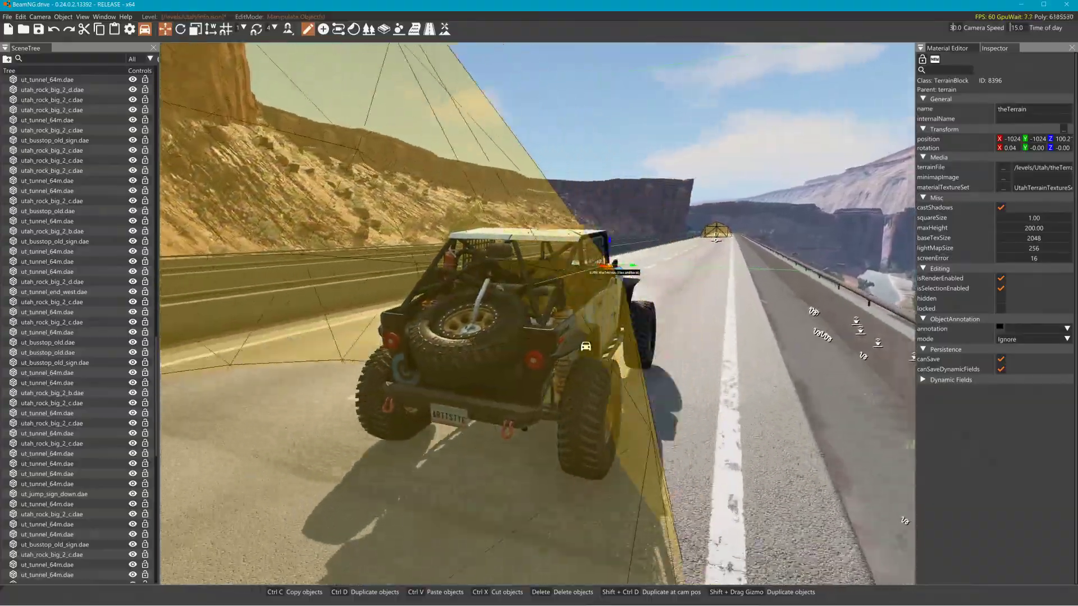
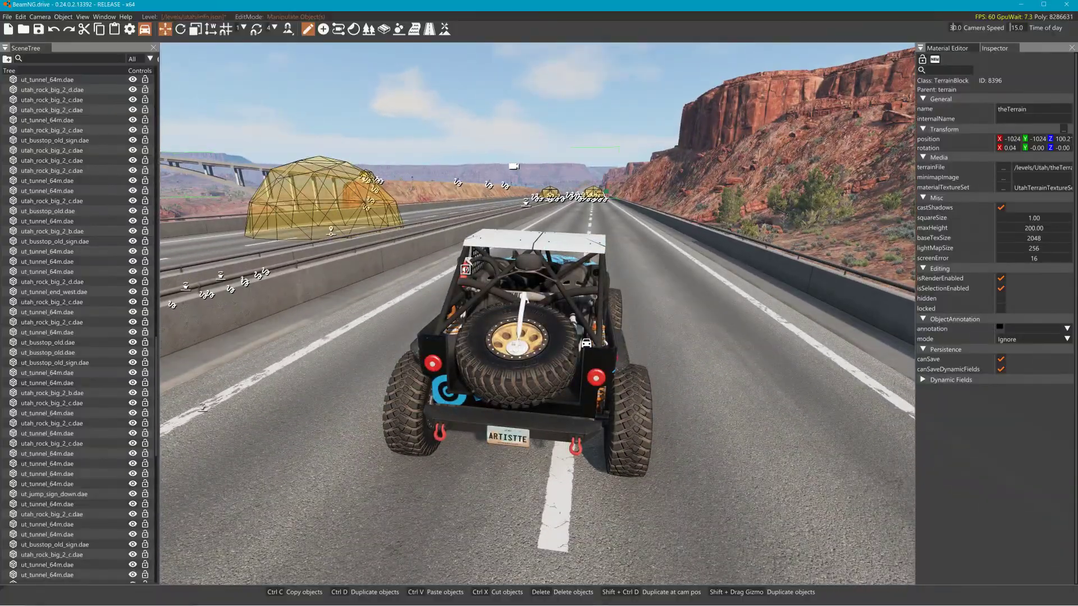
Hide the world editor for the obstacle run, reset the overturned Crawler, and stop it on the roadway
key("F11")
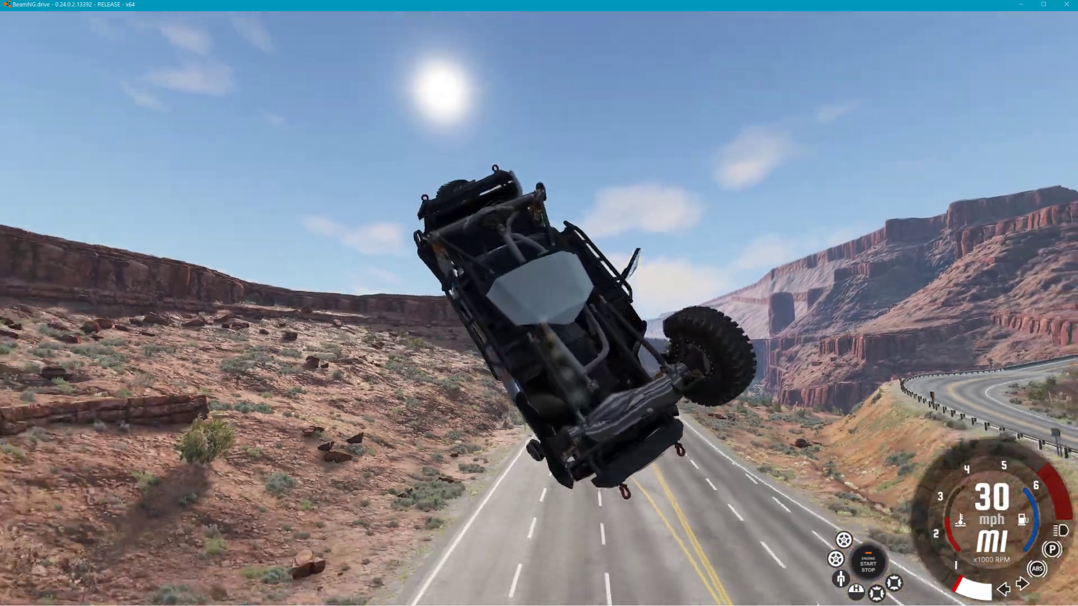
key("r")
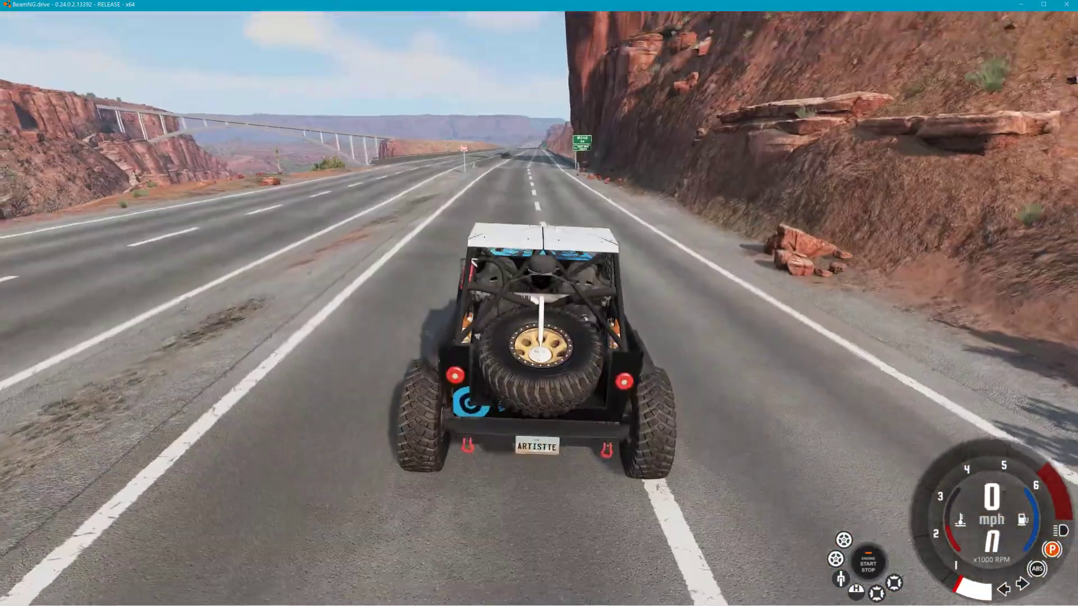
key("Up")
key("Down")
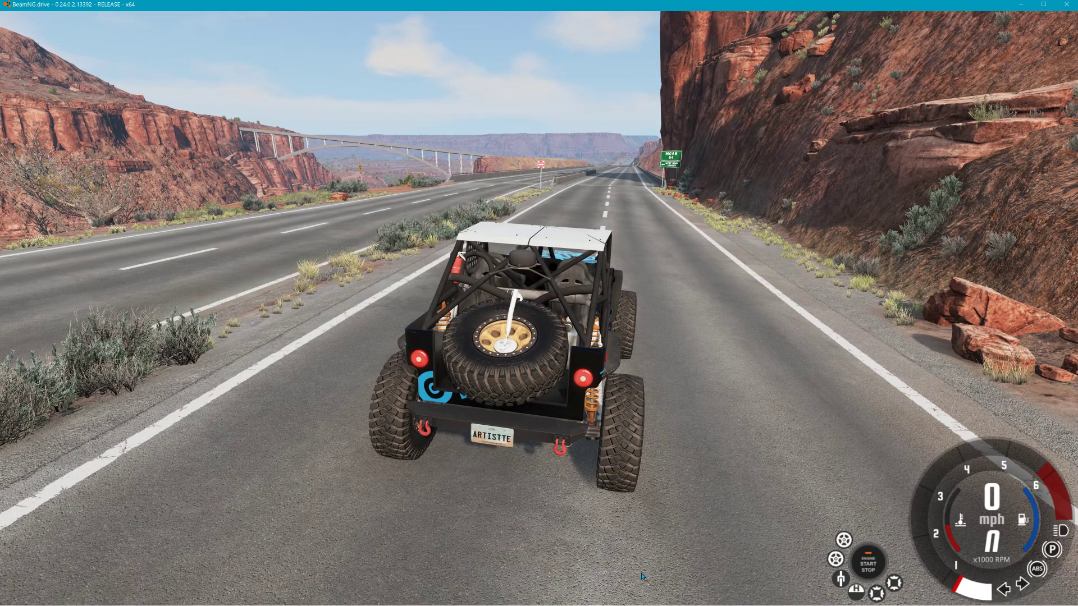
Reopen the world editor and bring up the Script AI Manager
key("F11")
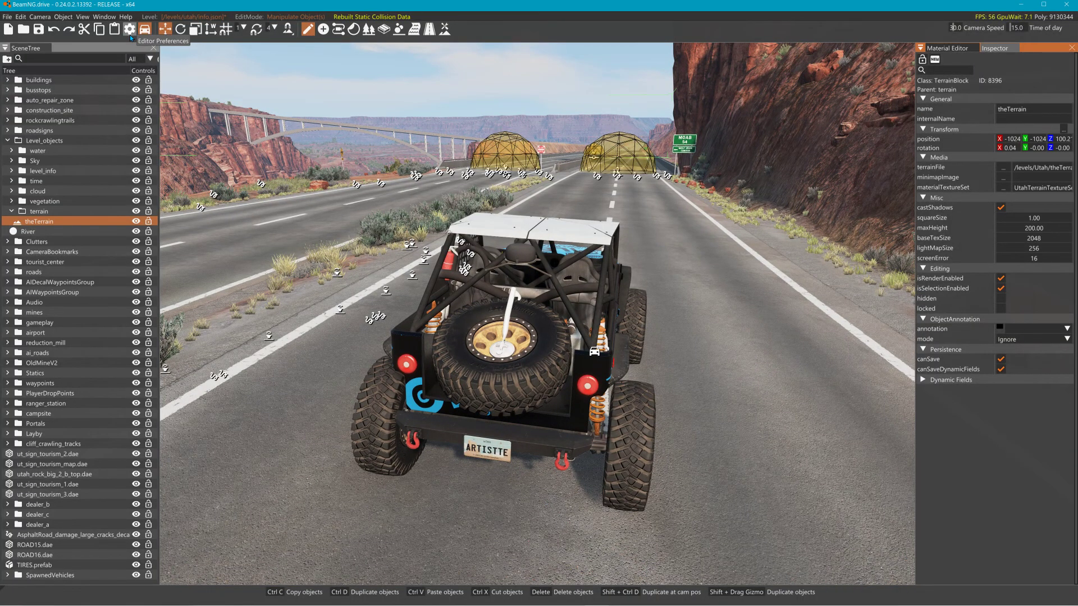
left_click(90, 21)
mouse_move(104, 17)
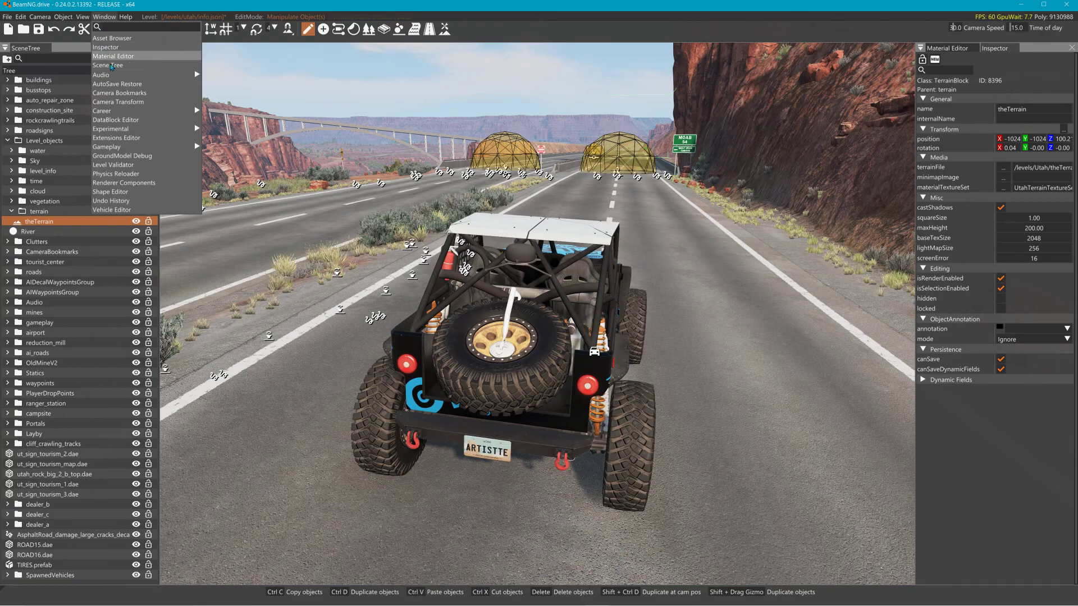
mouse_move(128, 131)
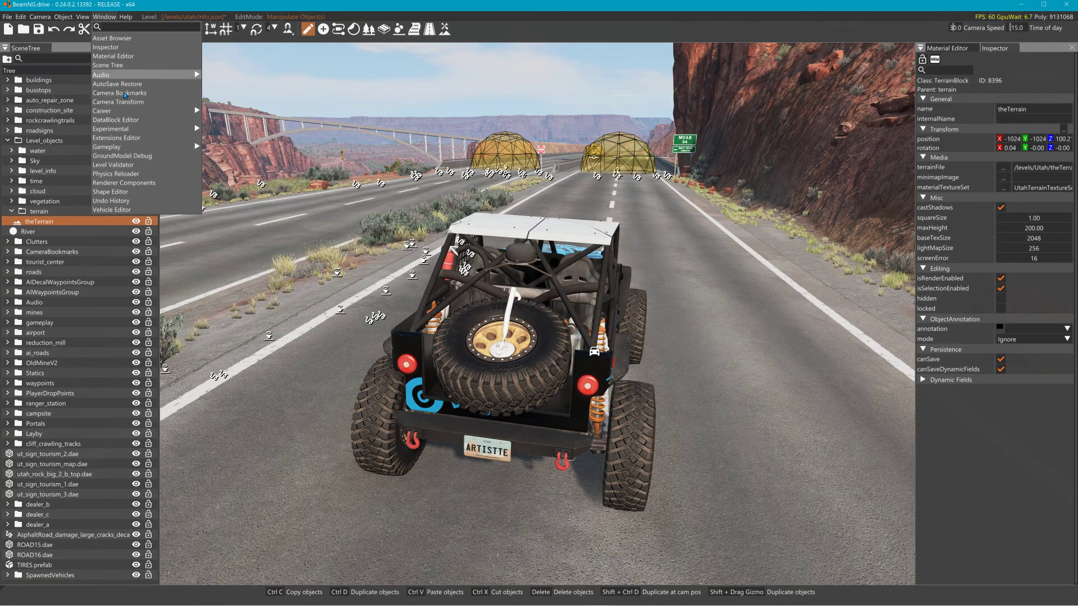
mouse_move(129, 152)
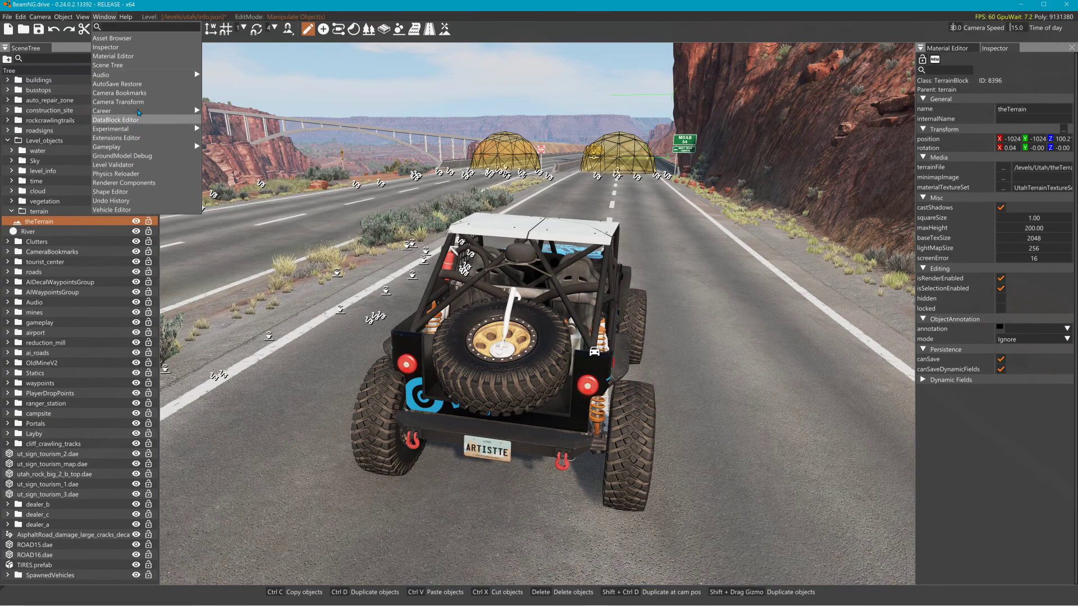
mouse_move(168, 146)
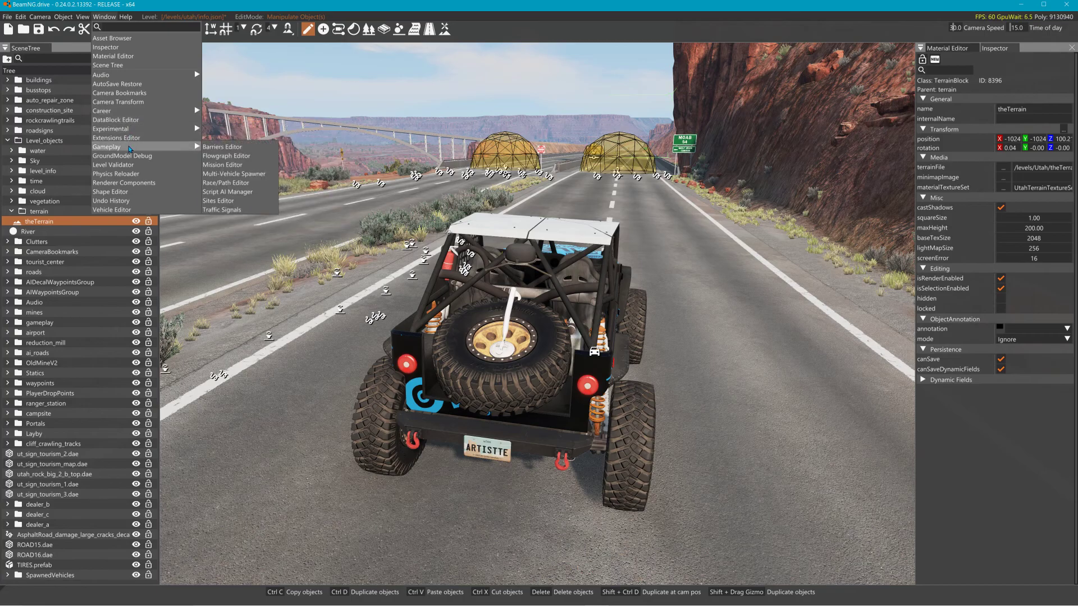
left_click(224, 192)
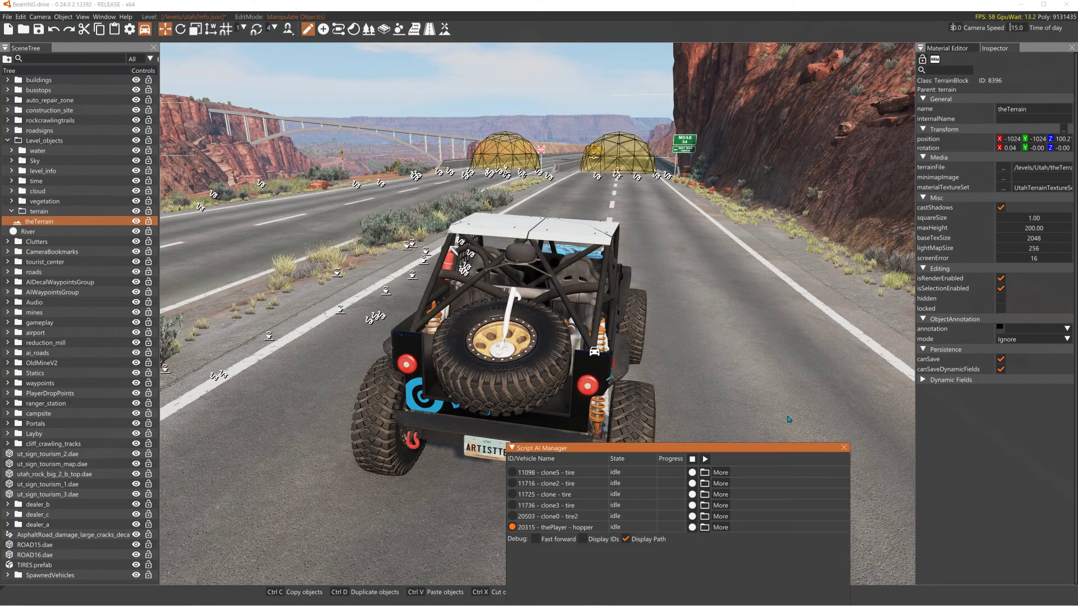
Try to load a Script AI recording for the clone5 tire
left_click(706, 475)
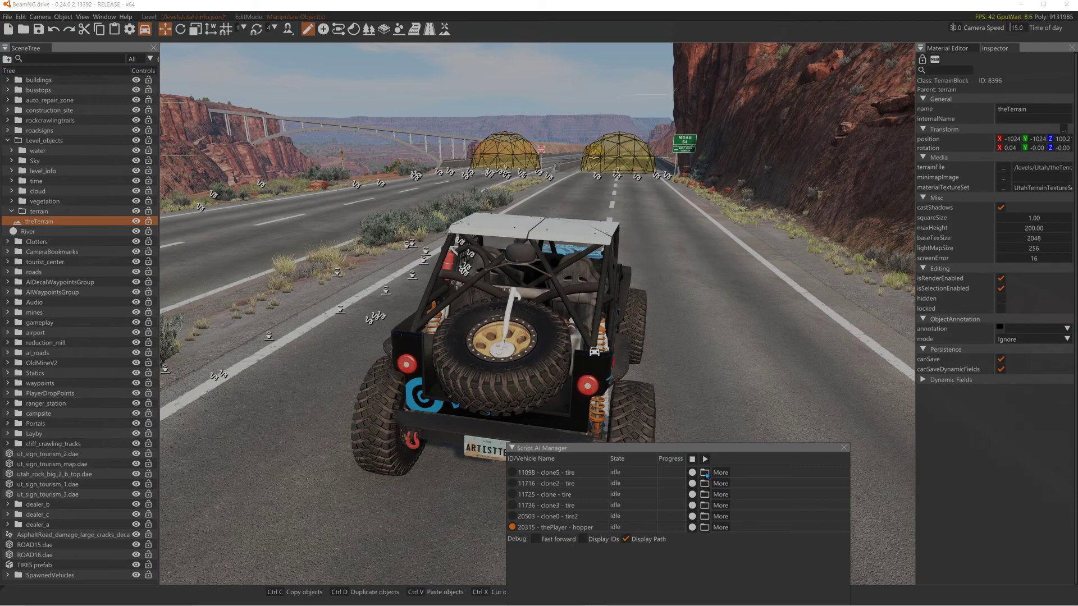
left_click(737, 327)
left_click(703, 472)
left_click(332, 156)
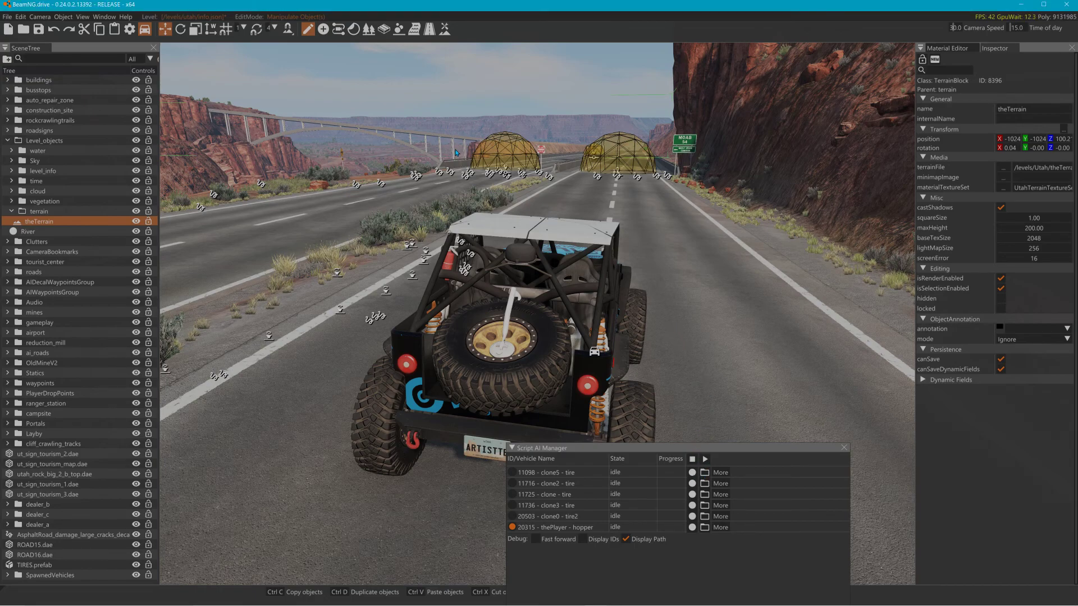
Try to restore the unresponsive world editor and close the Script AI Manager
left_click(656, 450)
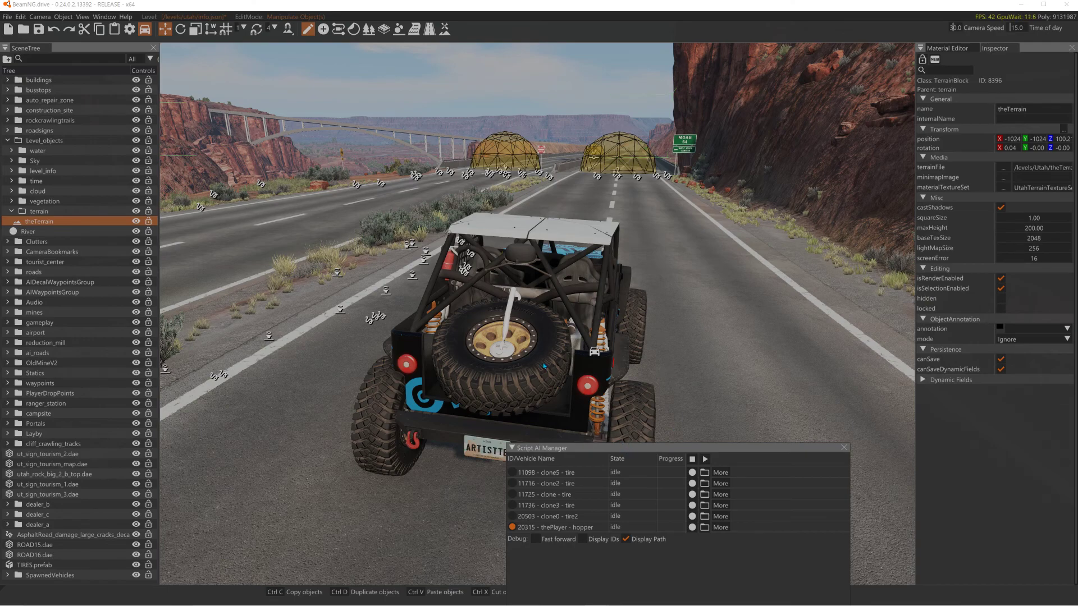
left_click(97, 6)
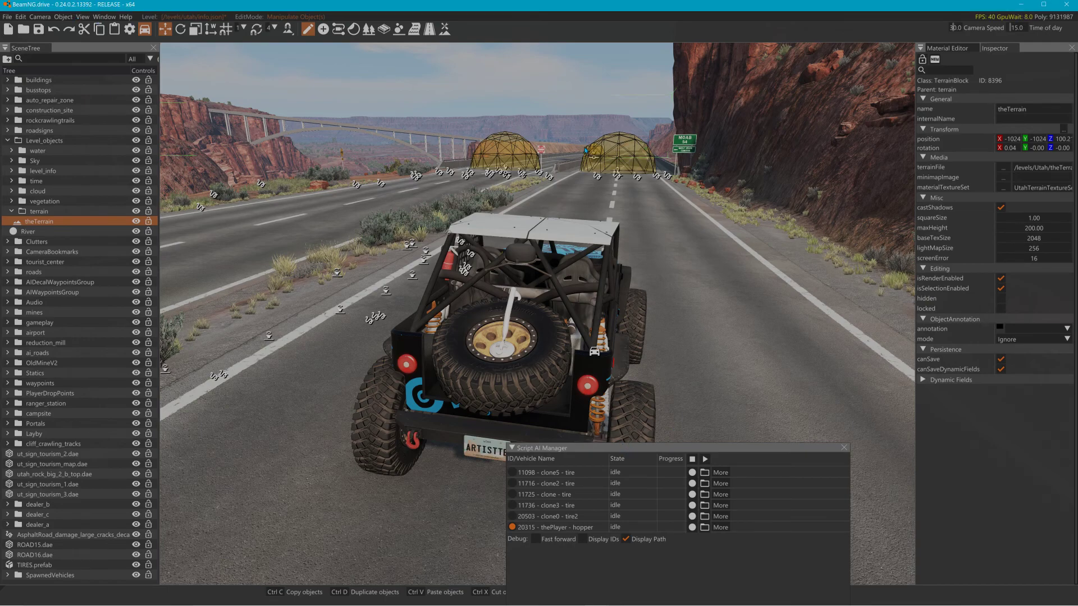
left_click(844, 448)
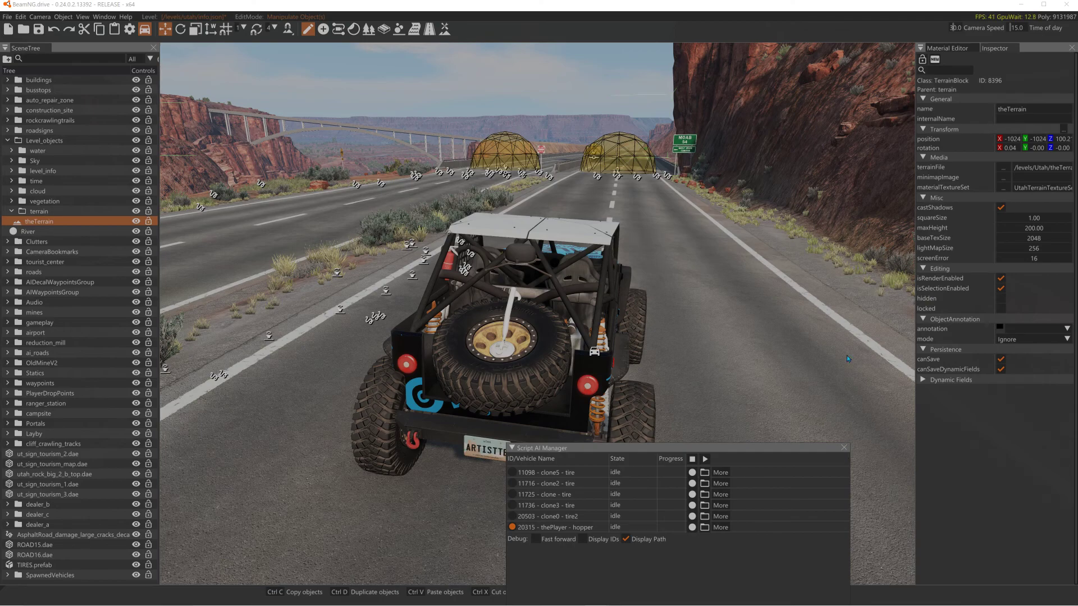
left_click_drag(825, 4, 823, 4)
double_click(589, 9)
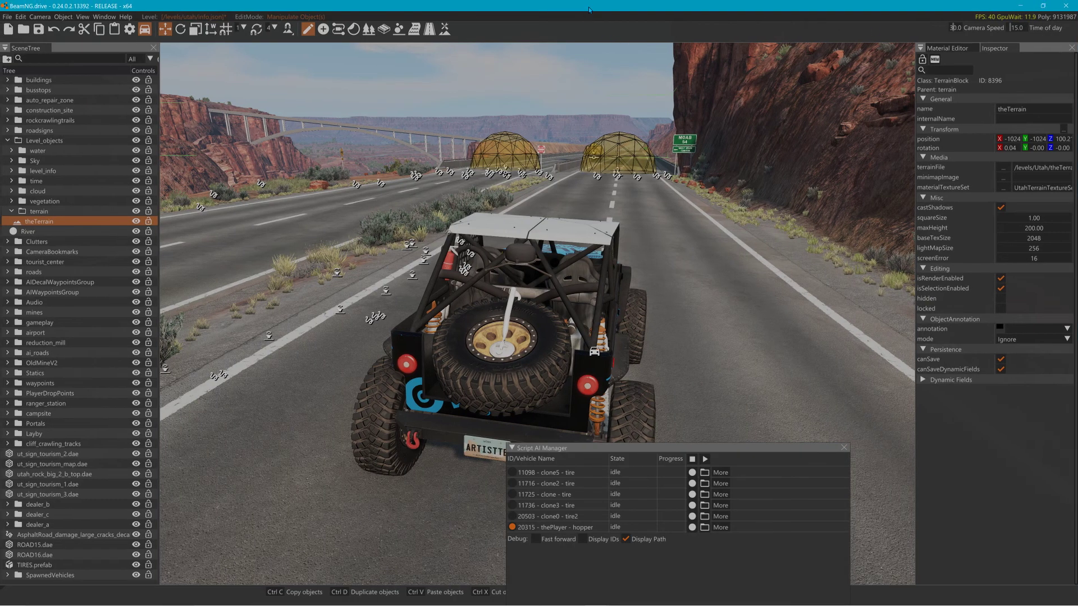
left_click(618, 448)
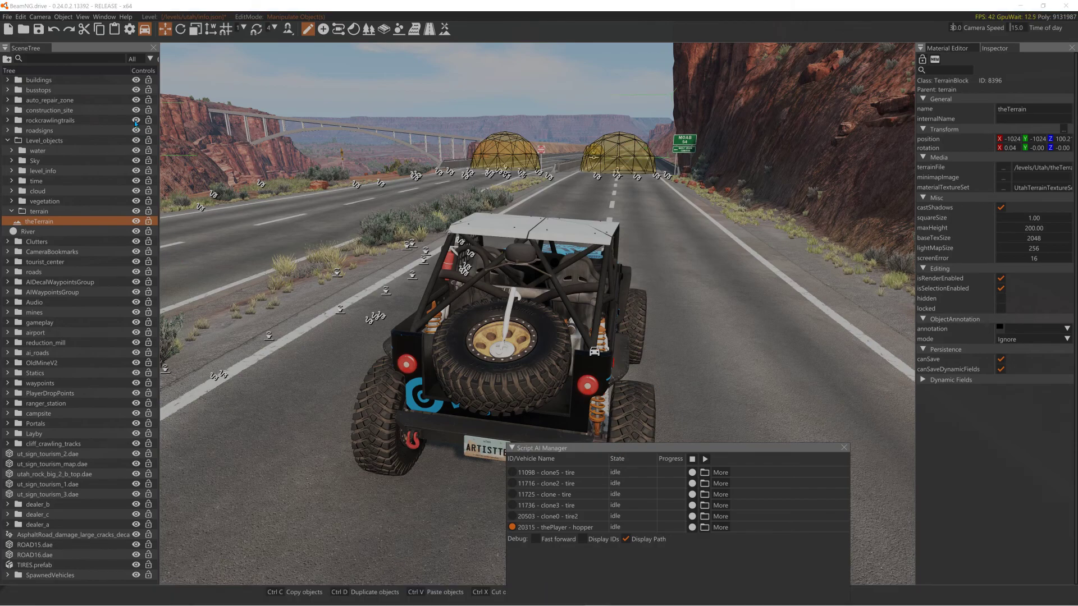
Cycle through the open application windows and try again to close the Script AI Manager
key("alt+Tab")
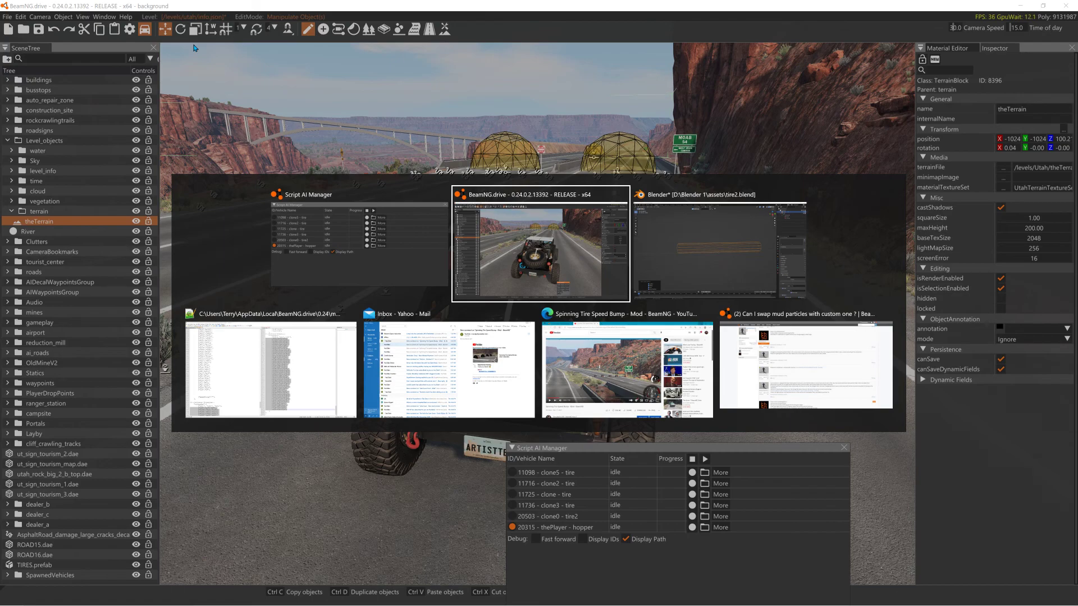
key("Tab")
key("Tab")
key("Tab")
key("Tab")
key("Tab")
key("Tab")
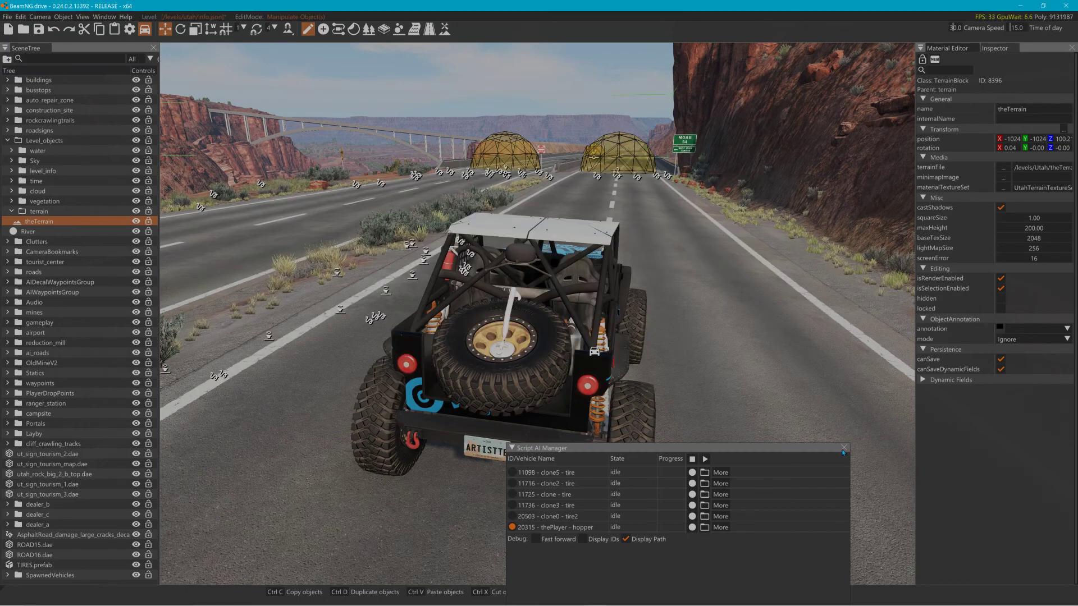
left_click(842, 447)
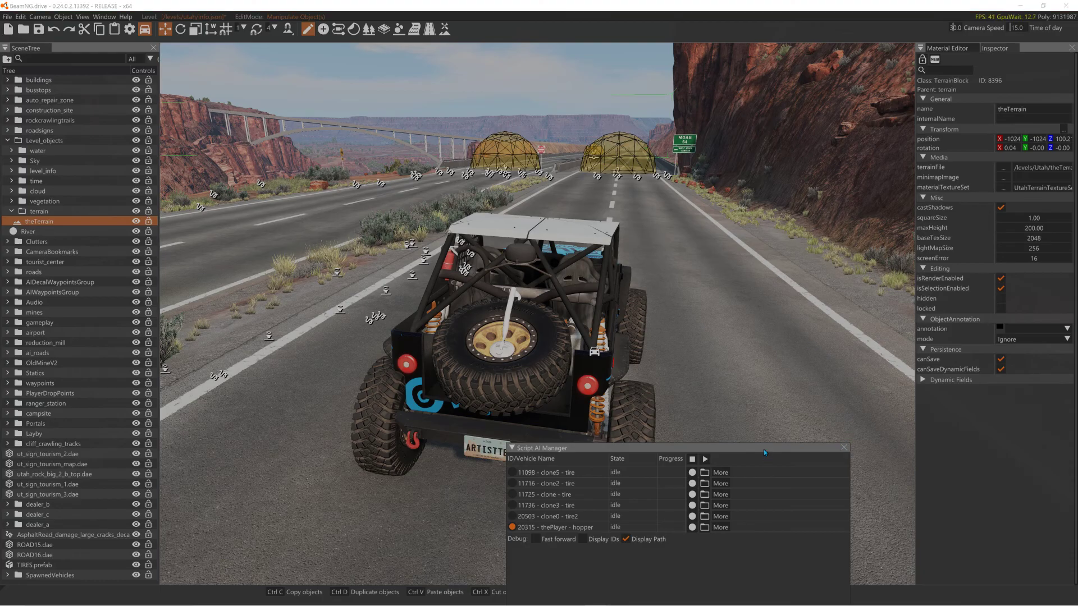
Exit BeamNG.drive without saving the changes made to the level
key("super")
key("super")
left_click(1065, 5)
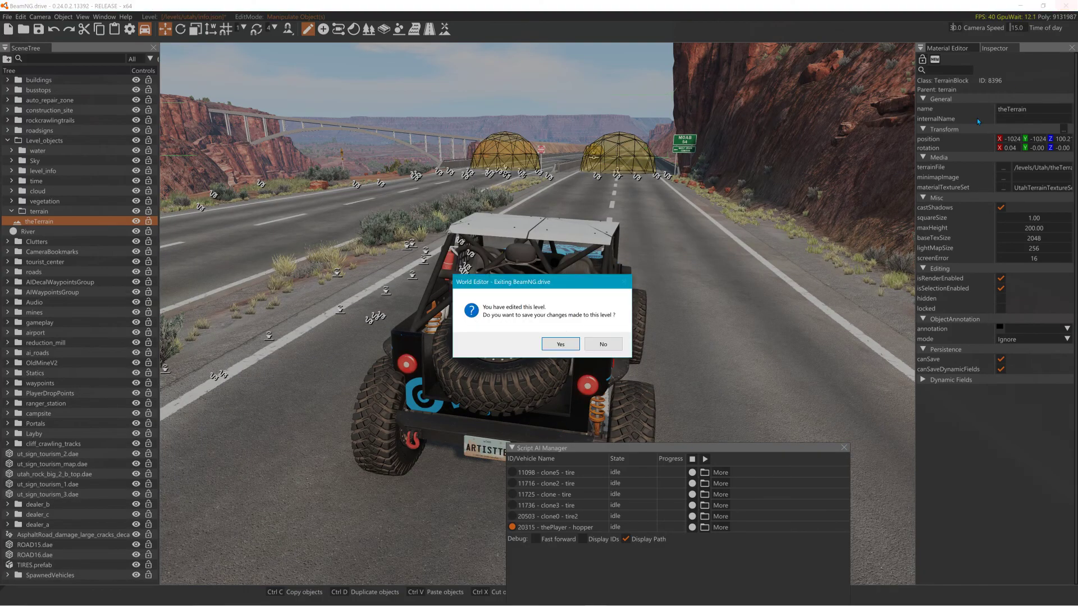
left_click(603, 346)
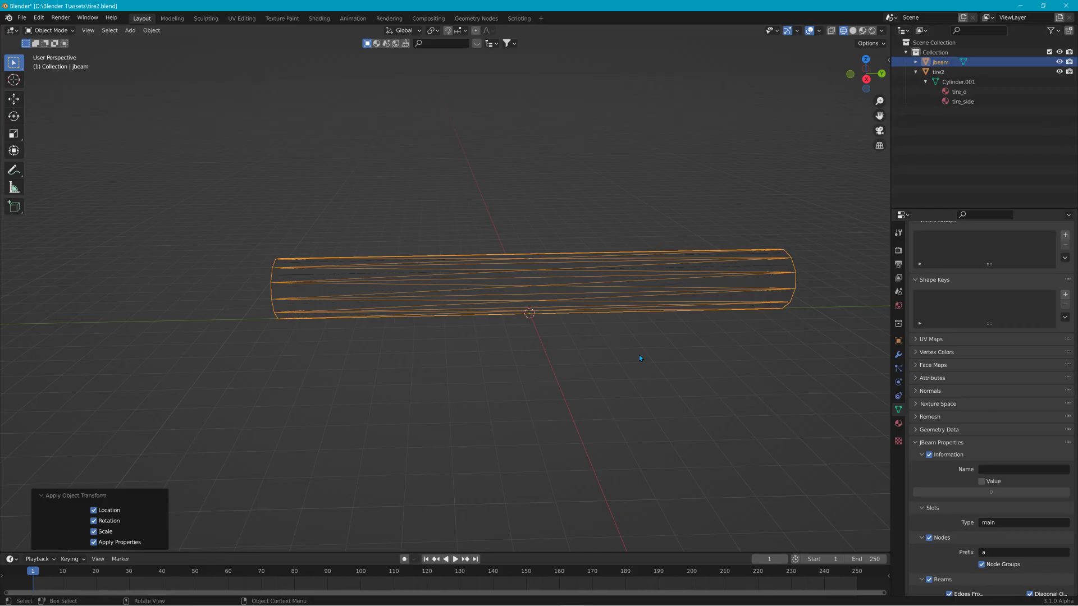
Minimize Blender, then relaunch BeamNG.drive from the desktop and open the Freeroam level list
left_click(1017, 6)
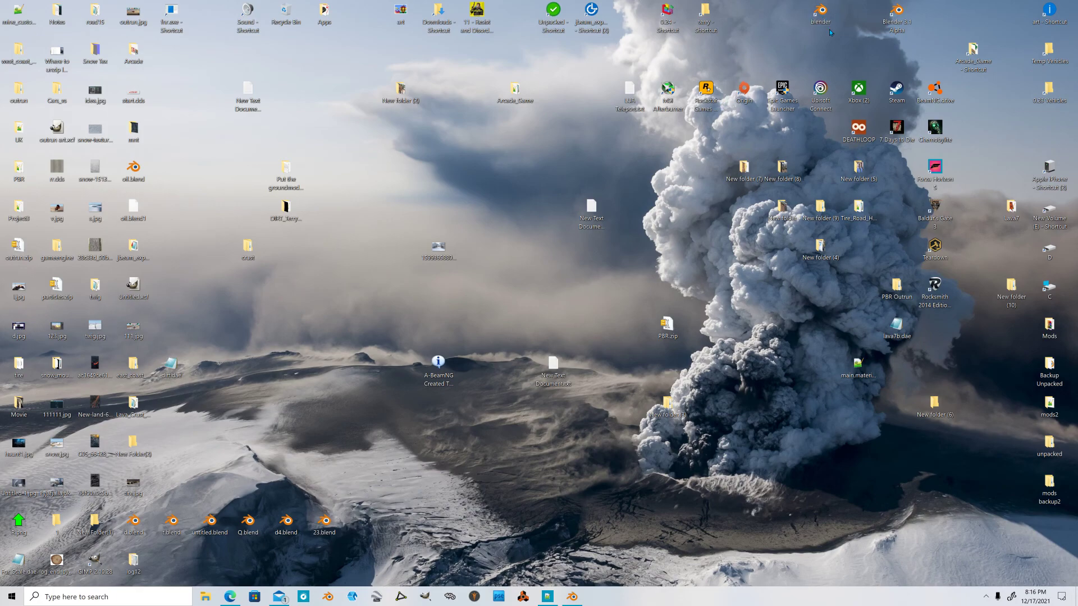
double_click(925, 100)
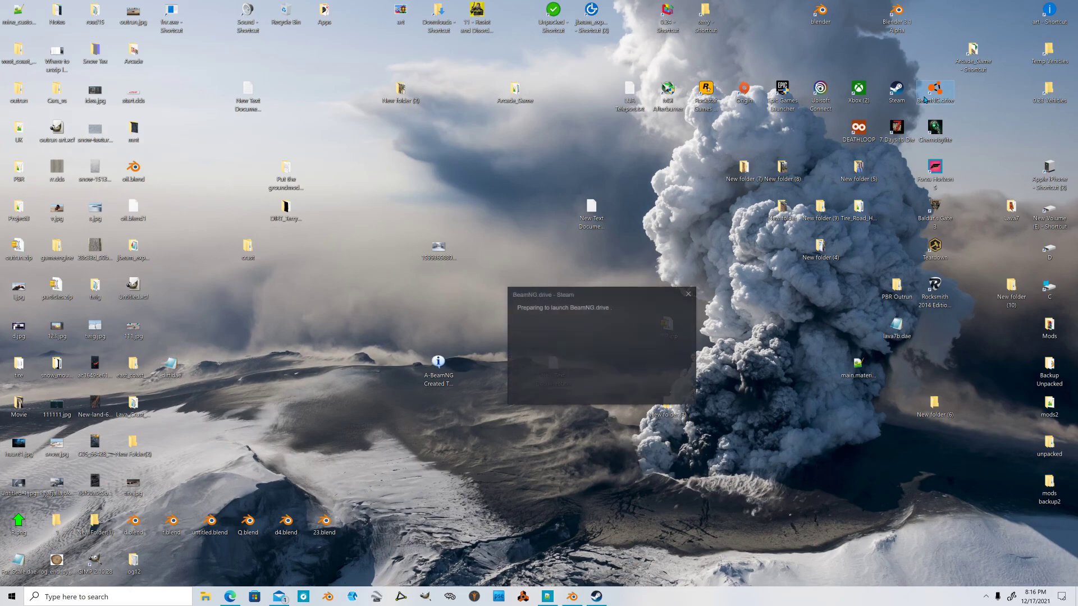
left_click(481, 283)
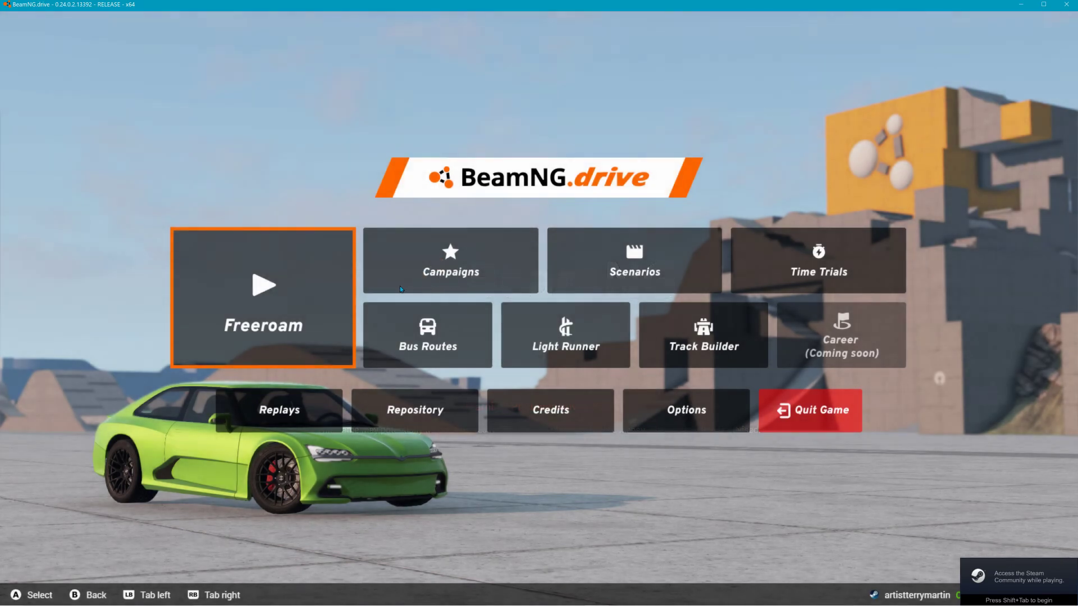
left_click(306, 297)
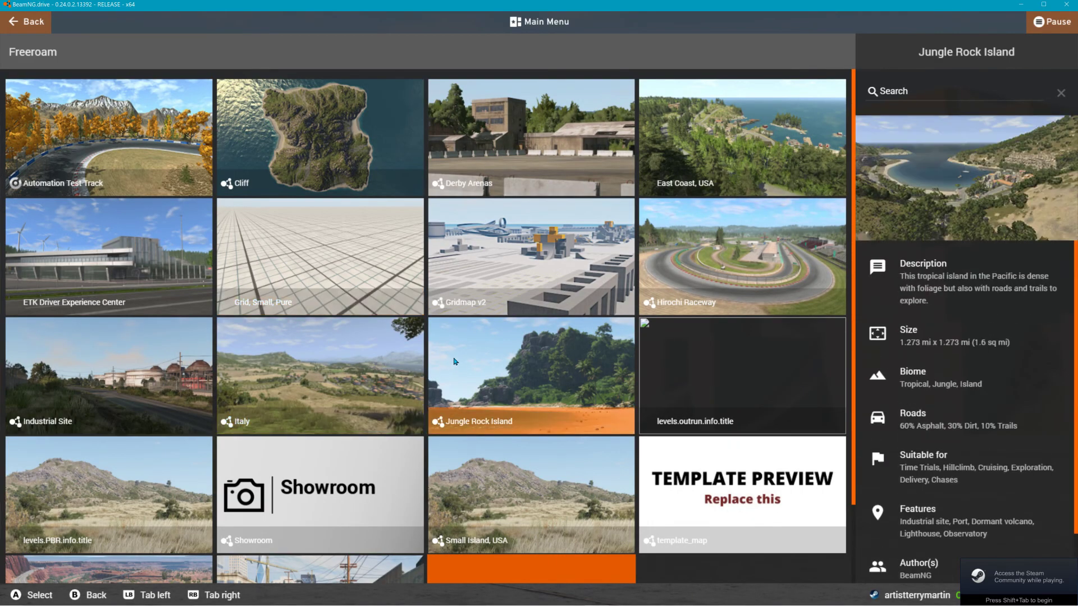
scroll(456, 359, "down", 2)
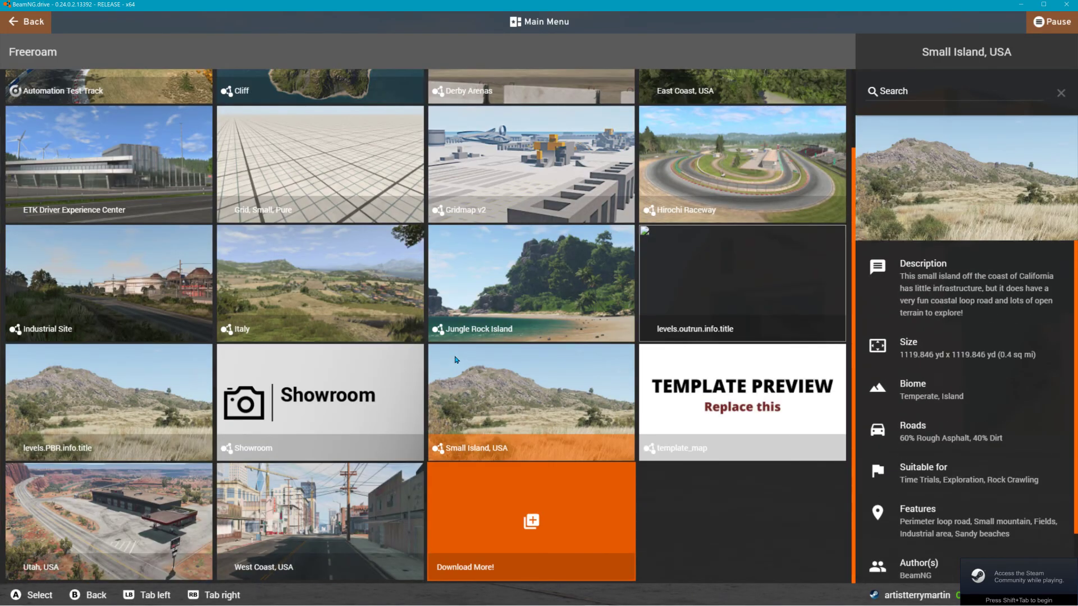
Load the West Coast, USA level at the Highway spawn point
left_click(339, 482)
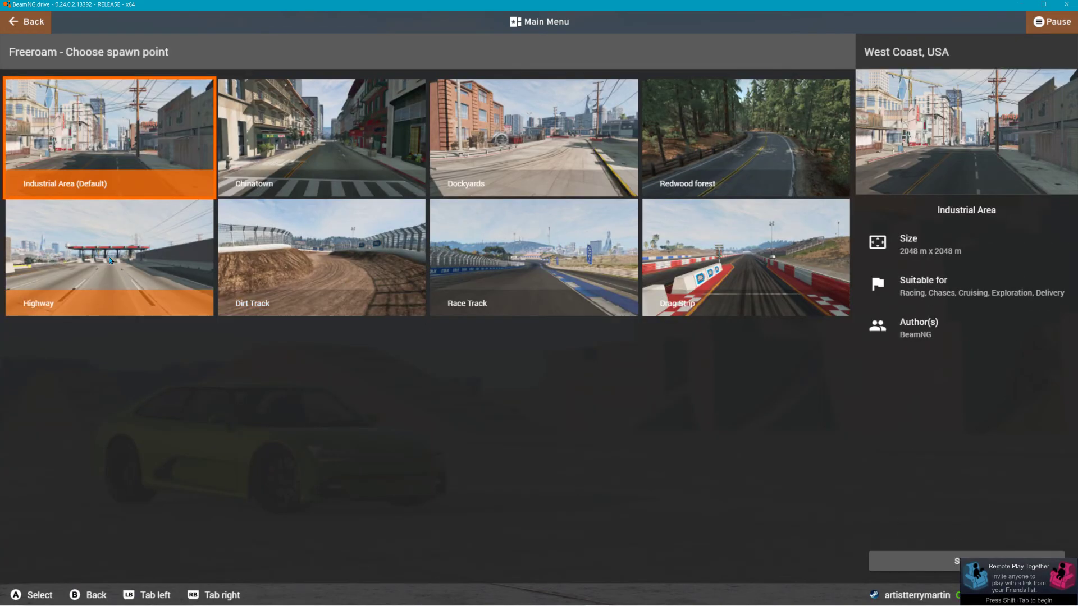
left_click(137, 264)
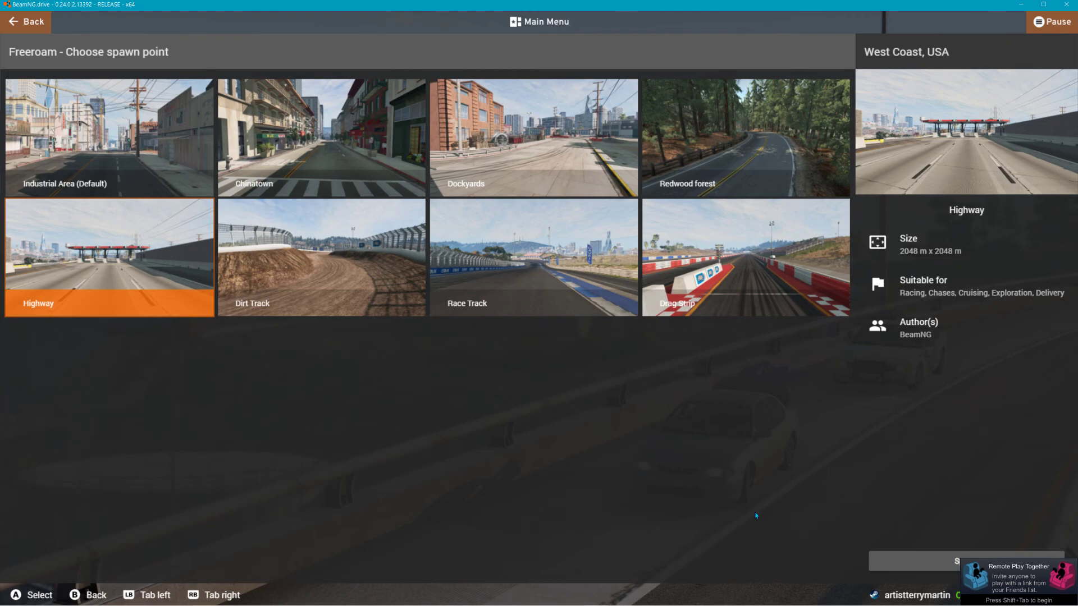
left_click(924, 560)
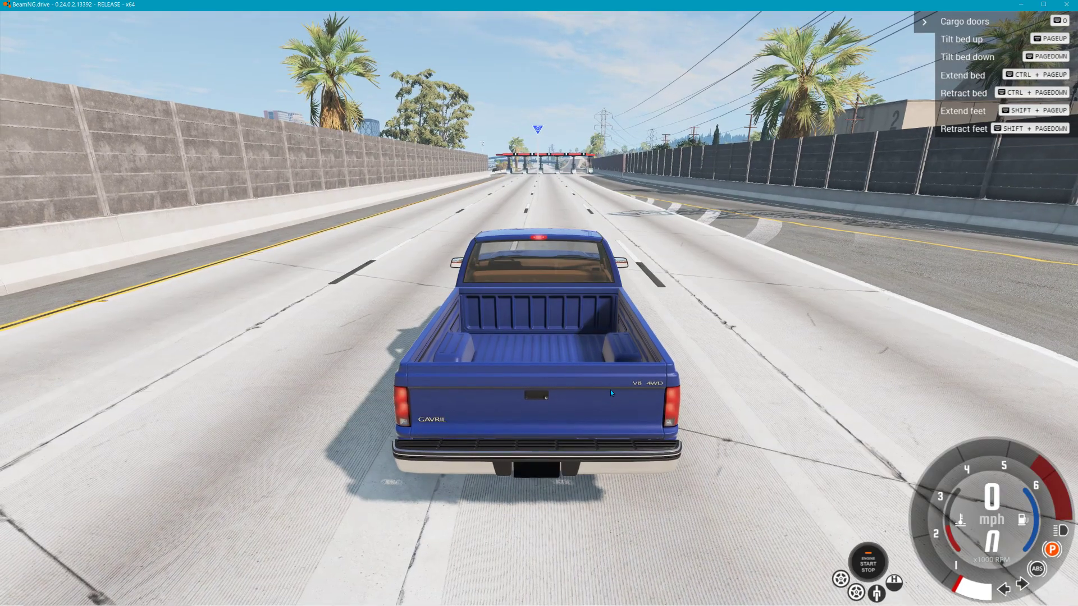
Fly the free camera down the highway to an open stretch ahead of the pickup and open the world editor
key("shift+c")
key("w")
mouse_move(568, 297)
right_mouse_down()
mouse_move(568, 185)
mouse_move(568, 269)
mouse_move(574, 252)
mouse_move(499, 249)
mouse_move(555, 208)
mouse_move(561, 157)
mouse_move(541, 208)
mouse_move(566, 246)
mouse_move(563, 276)
right_mouse_up()
key("w")
key("w")
key("F7")
key("shift+c")
key("w")
key("w")
key("w")
key("F11")
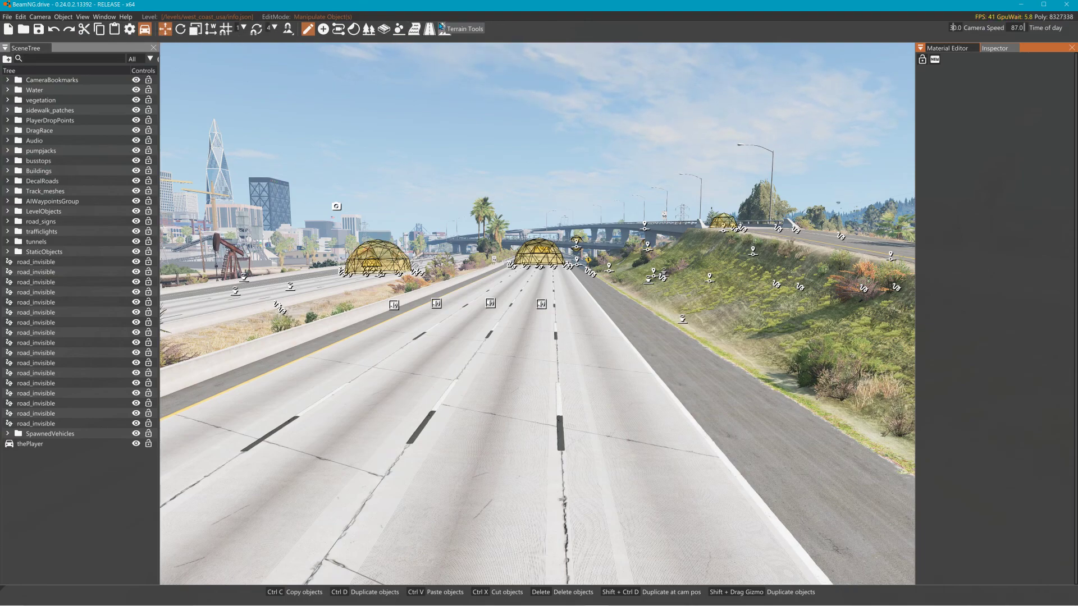
Dig a pit into the highway lanes by lowering the terrain with the size 7 square brush
left_click(445, 29)
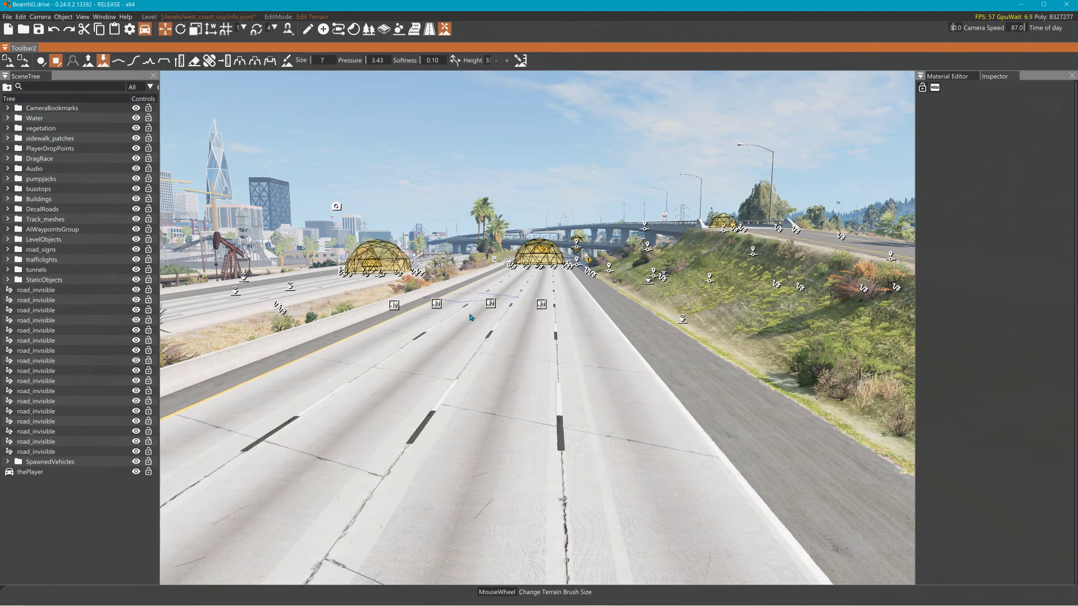
left_click_drag(442, 383, 444, 405)
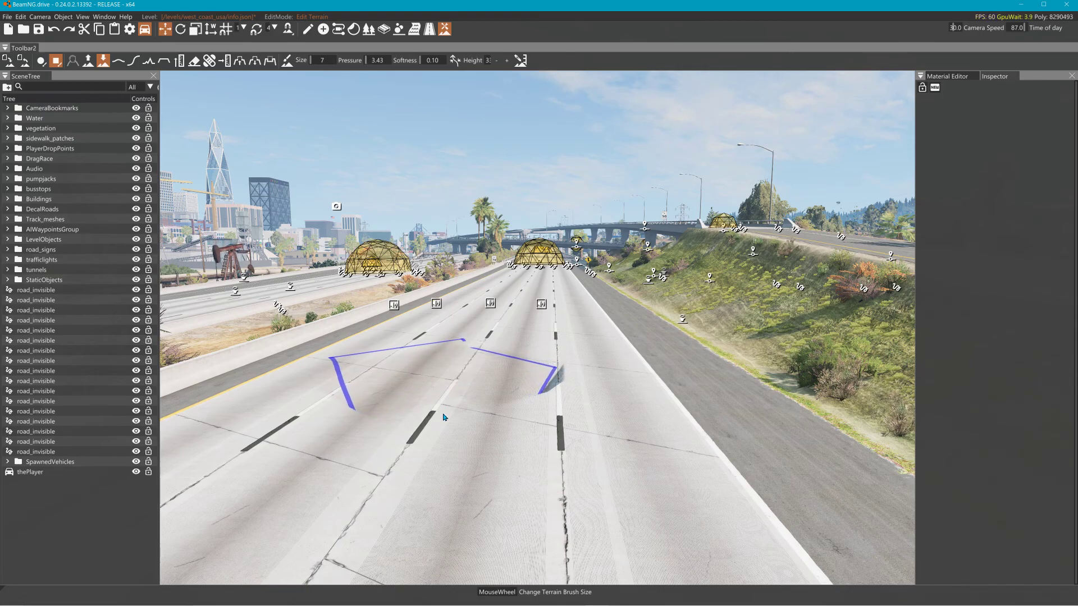
left_click_drag(444, 405, 444, 405)
key("w")
mouse_move(556, 310)
right_mouse_down()
mouse_move(577, 309)
mouse_move(577, 233)
mouse_move(392, 292)
mouse_move(359, 278)
right_mouse_up()
key("s")
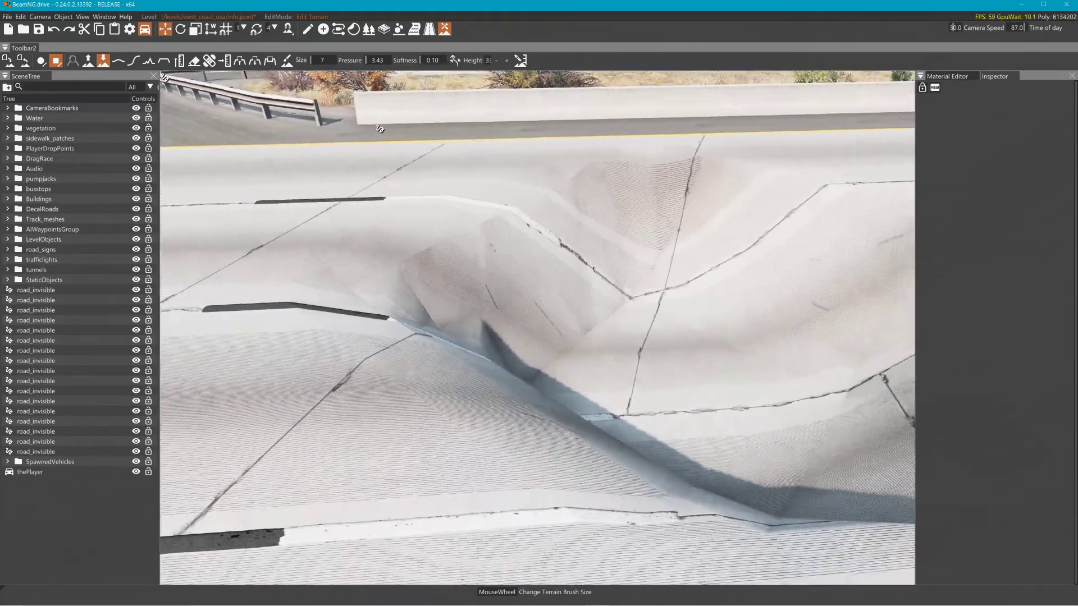
key("d")
key("s")
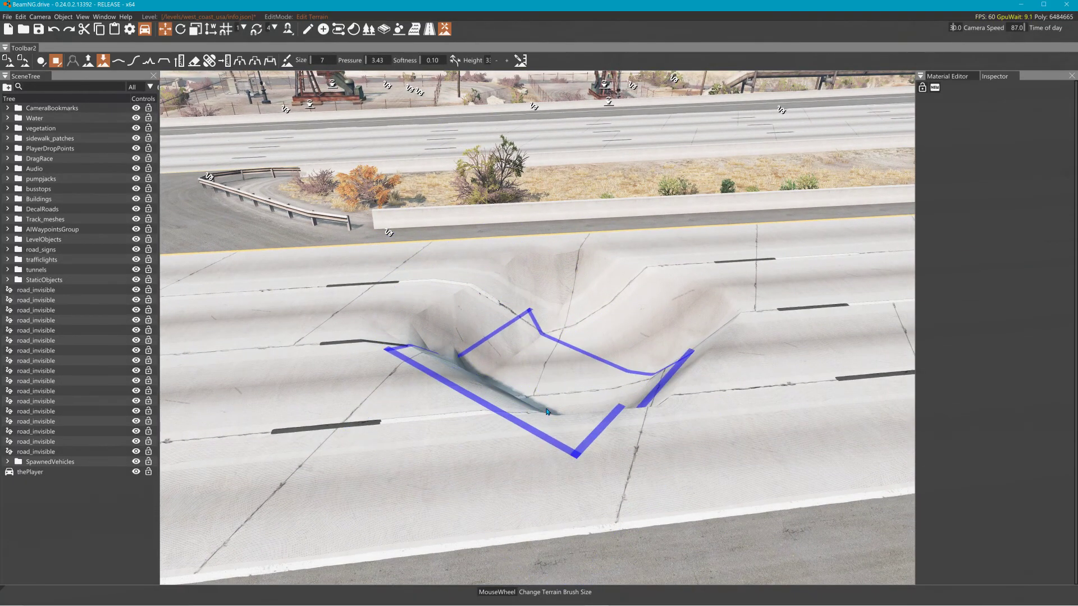
Flatten the terrain from the pit outward to form a level trench across all lanes and the median
left_click(163, 60)
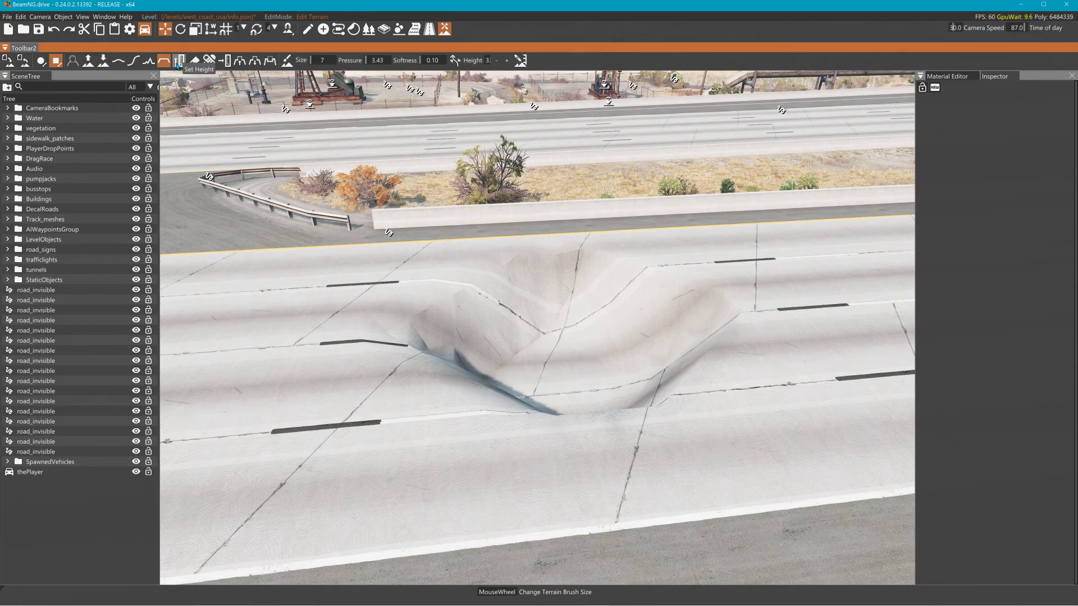
left_click(521, 62)
mouse_move(554, 382)
left_mouse_down()
mouse_move(536, 318)
mouse_move(564, 348)
mouse_move(562, 509)
mouse_move(524, 251)
mouse_move(561, 186)
mouse_move(542, 349)
mouse_move(542, 528)
mouse_move(543, 458)
mouse_move(563, 574)
mouse_move(563, 366)
mouse_move(566, 553)
mouse_move(521, 247)
left_mouse_up()
key("s")
Delete the tree at the trench's near end and the shrub in the median using the Forest Editor
left_click(368, 29)
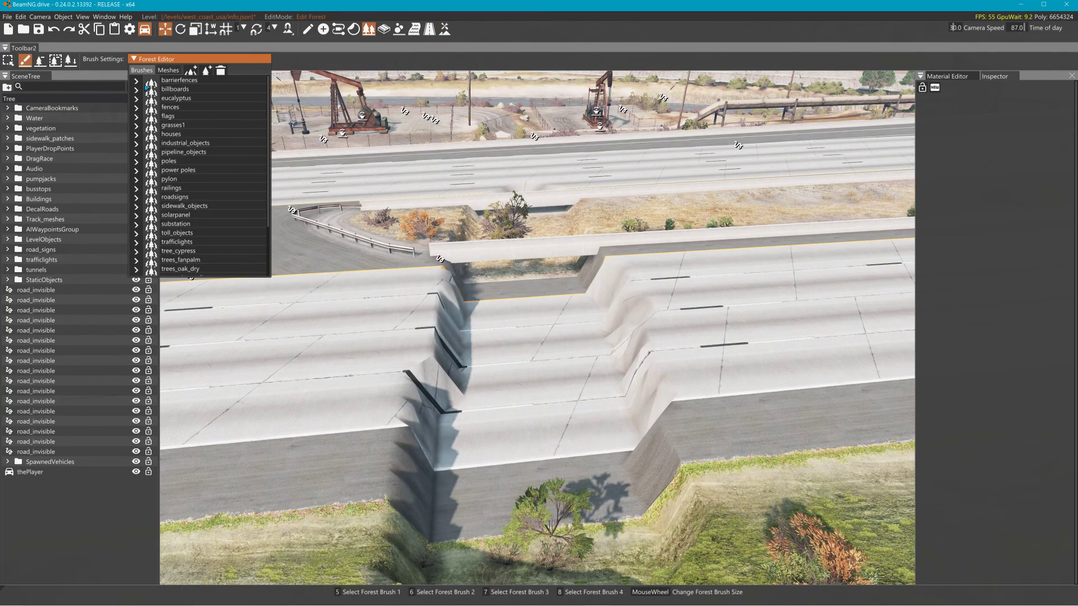
left_click(10, 60)
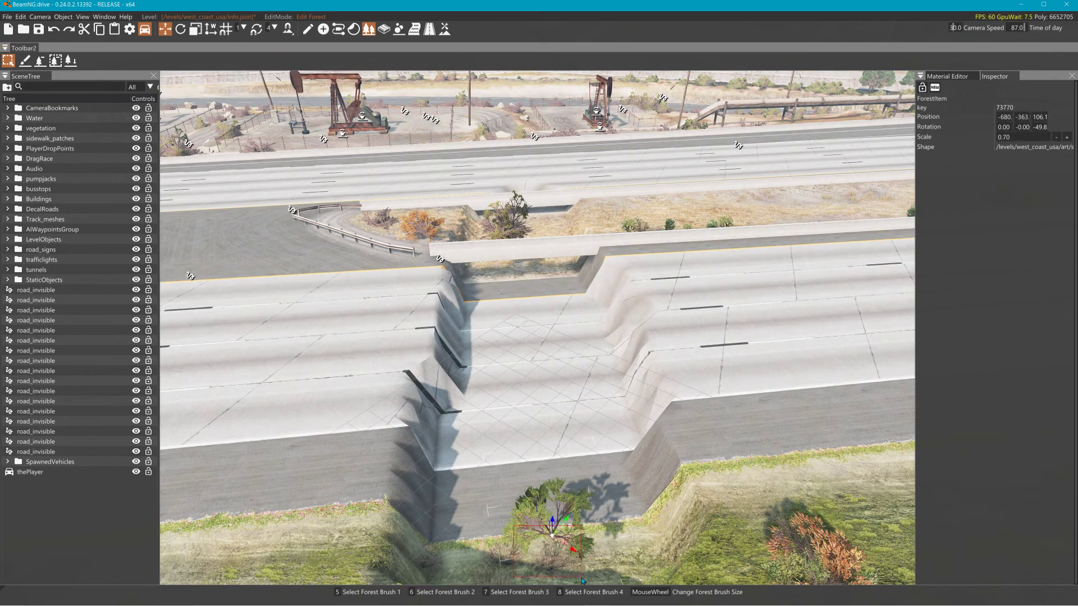
key("Delete")
left_click(509, 240)
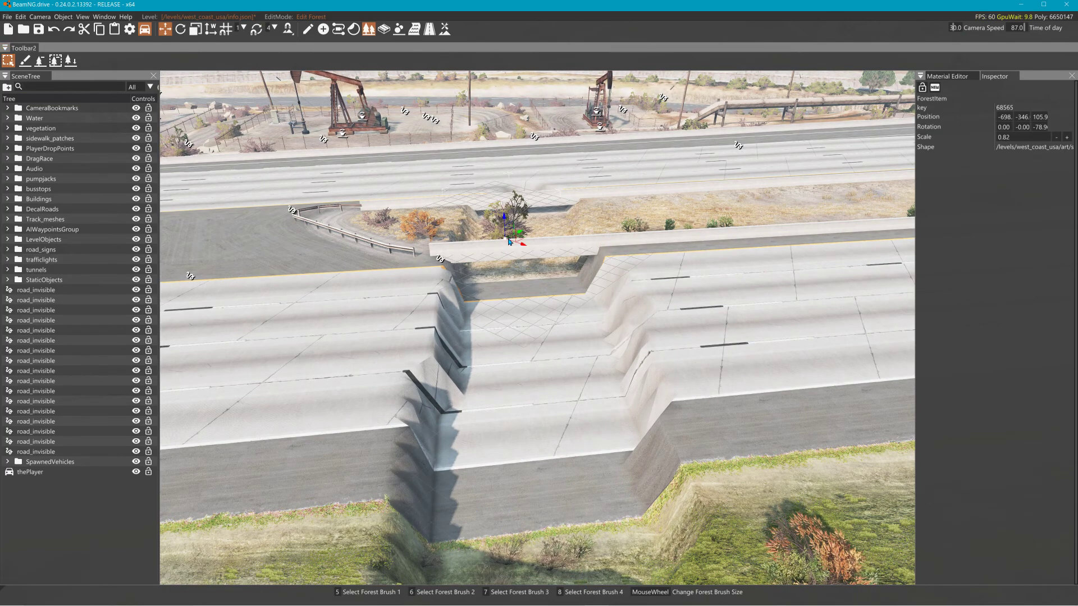
key("Delete")
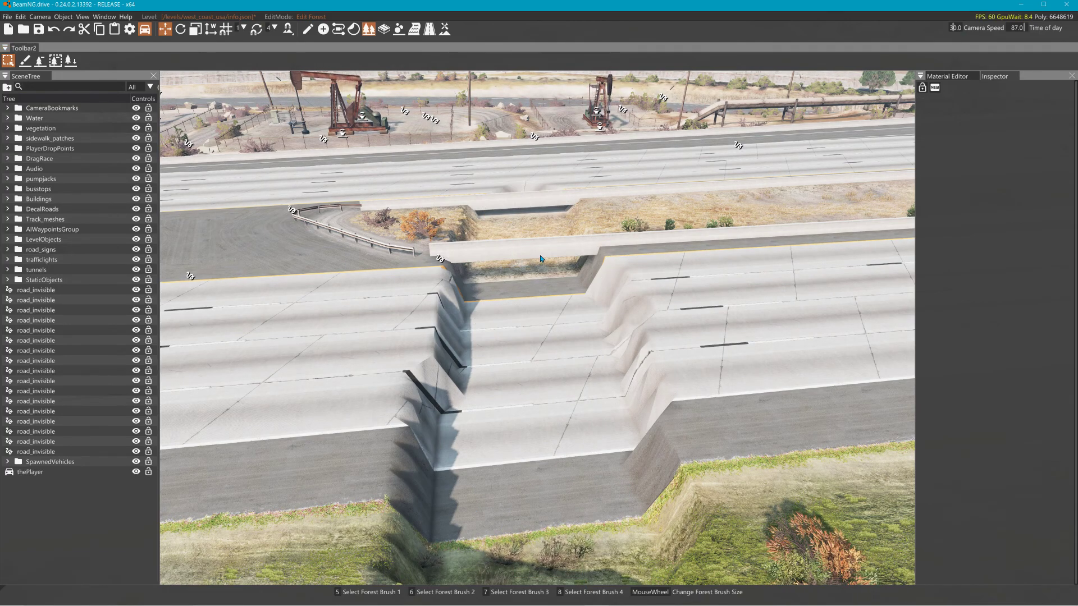
Select the concrete barrier spanning the trench, highway_barriers1.dae, and examine how it extends along the median
left_click(305, 26)
left_click(513, 246)
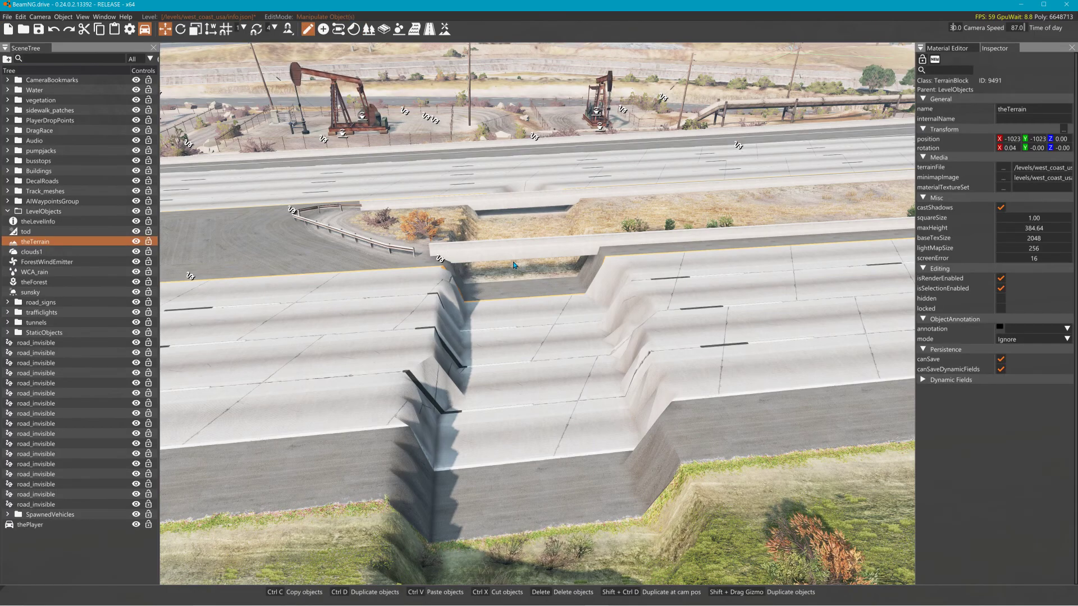
left_click_drag(558, 248, 560, 248)
left_click(440, 258)
left_click_drag(458, 250, 476, 248)
left_click(478, 252)
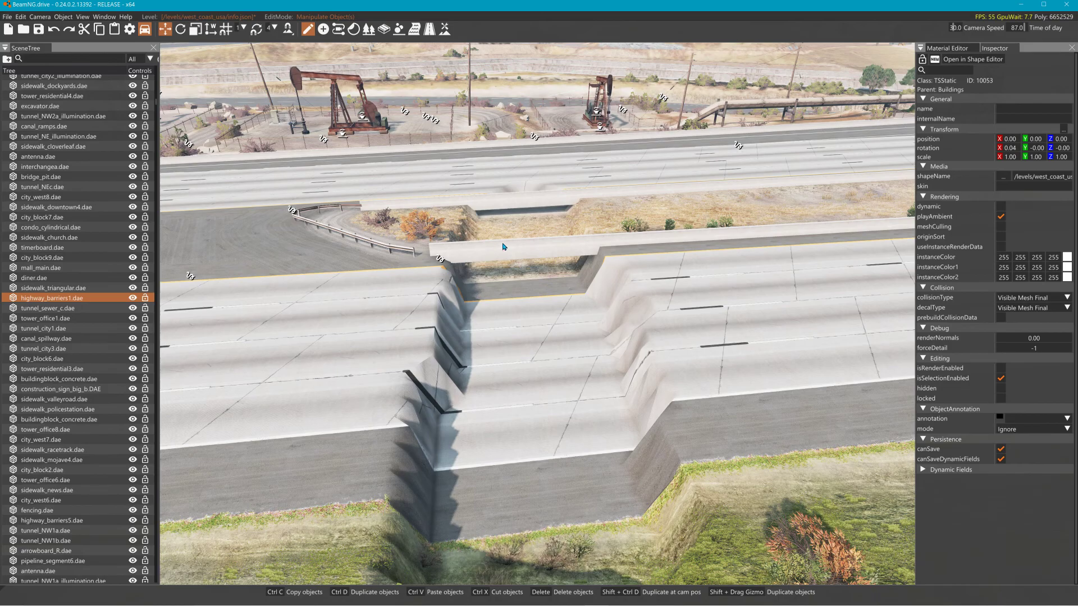
key("f")
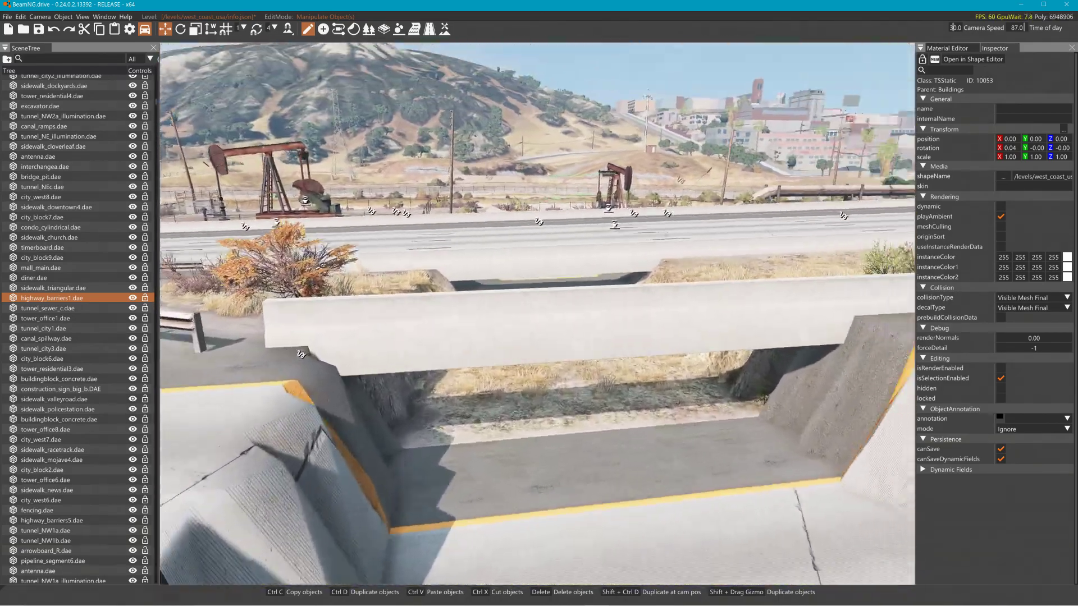
right_click_drag(446, 129, 446, 129)
key("a")
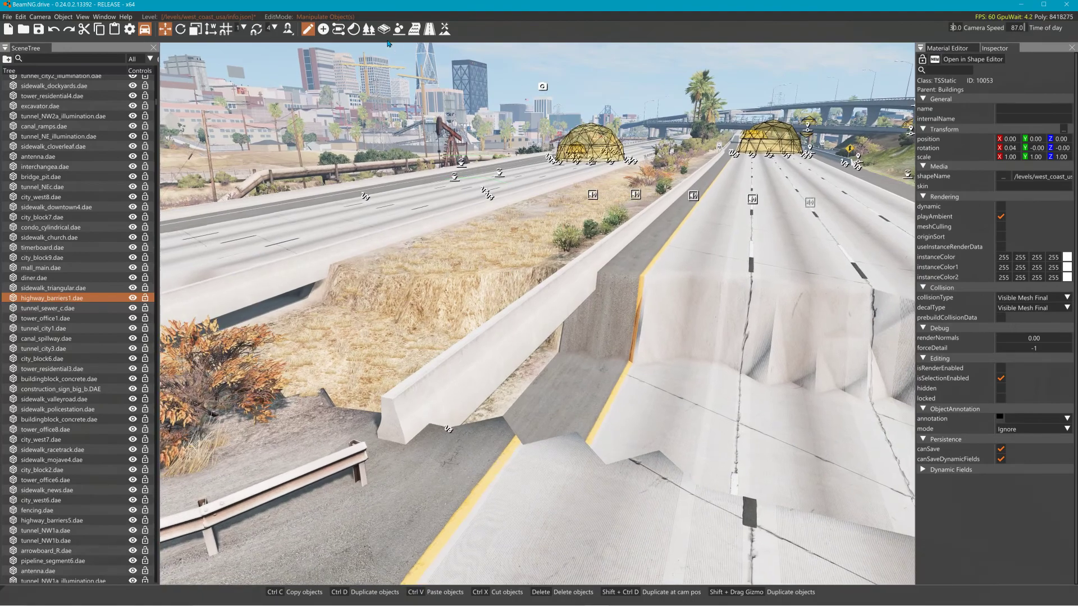
Try to select the concrete median barrier as a forest item, and look through the scene objects for it
left_click(369, 29)
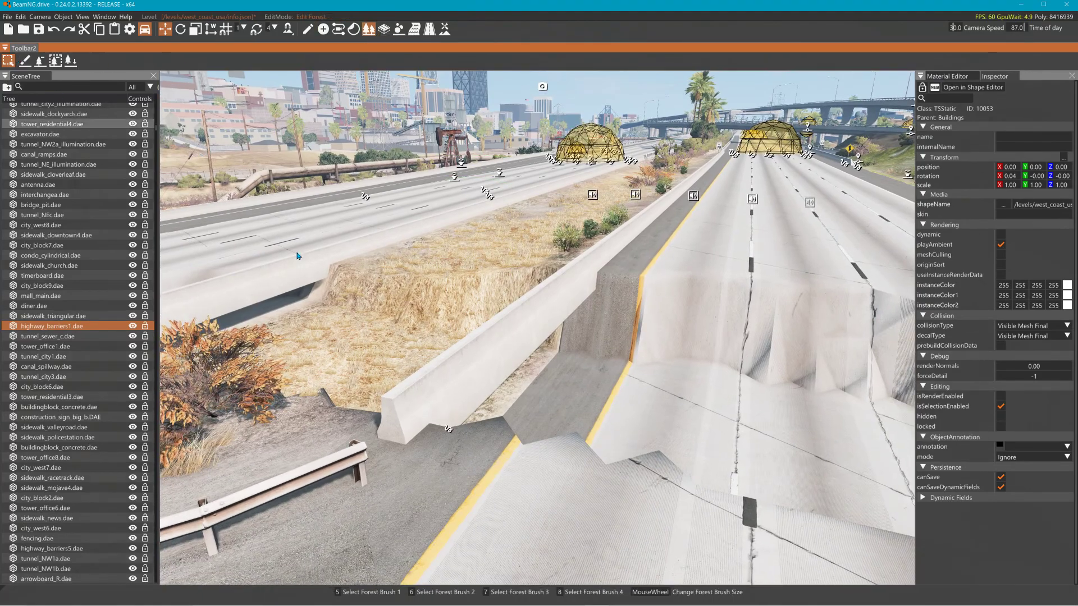
left_click(517, 353)
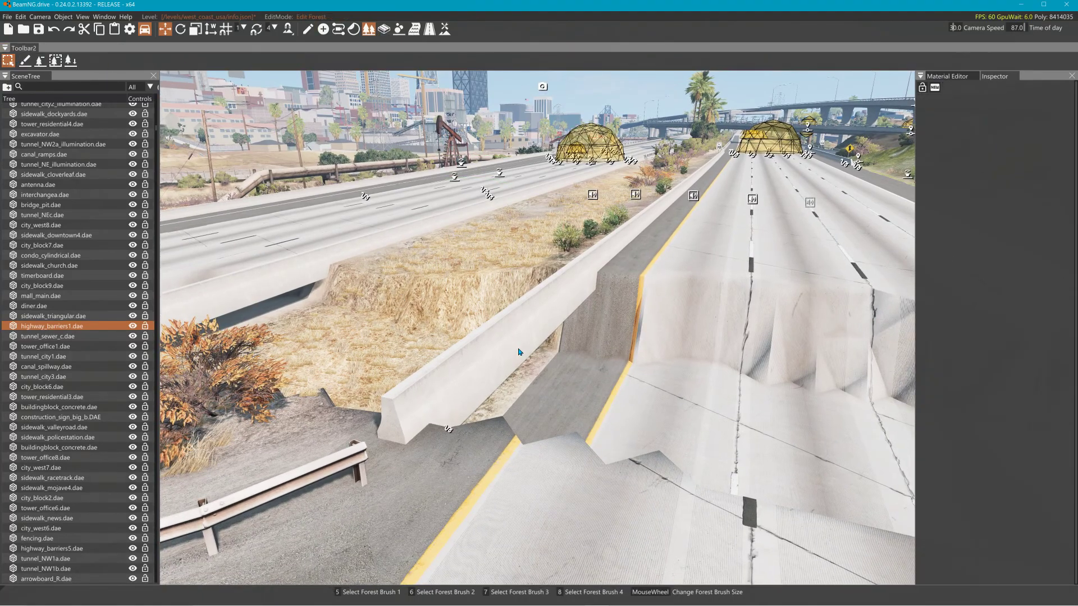
left_click(676, 206)
left_click(675, 196)
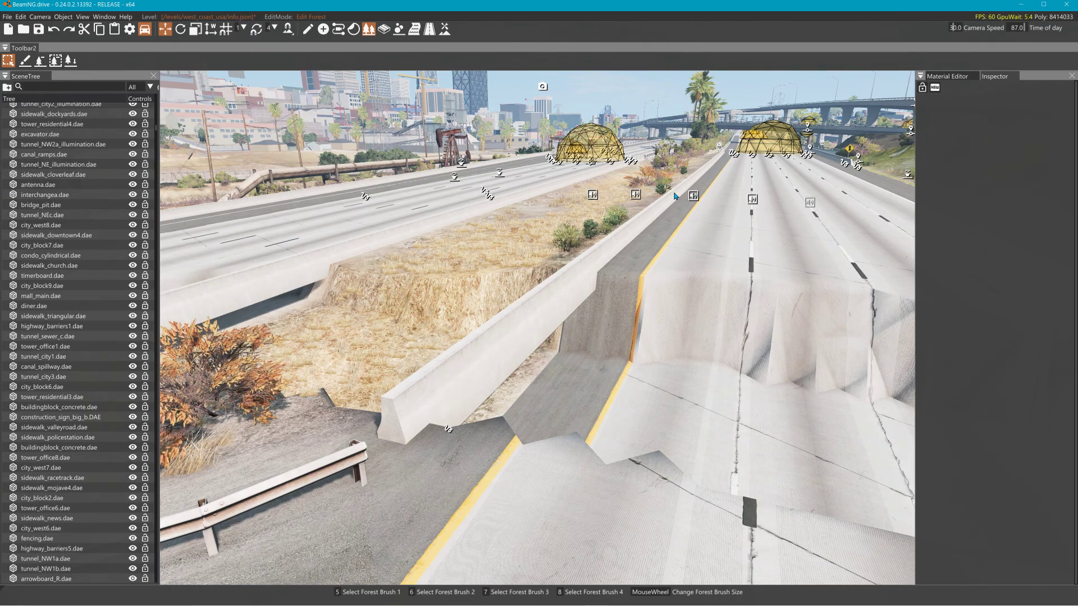
scroll(66, 233, "down", 10)
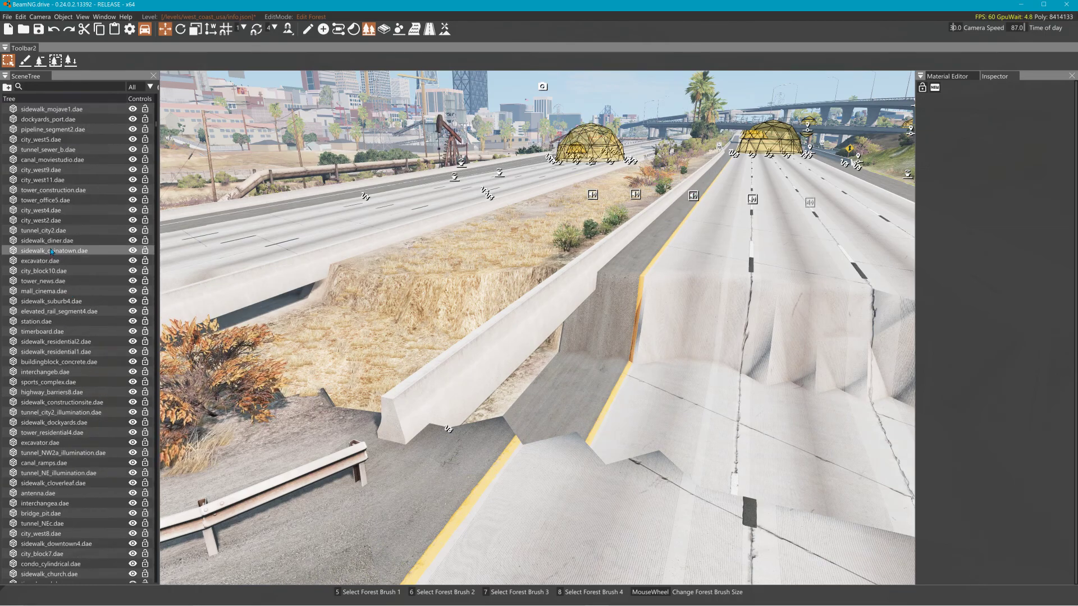
scroll(66, 233, "up", 2)
Leave the world editor and inspect the trench across the highway with the free camera
mouse_move(337, 253)
right_mouse_down()
mouse_move(657, 258)
mouse_move(331, 253)
right_mouse_up()
key("d")
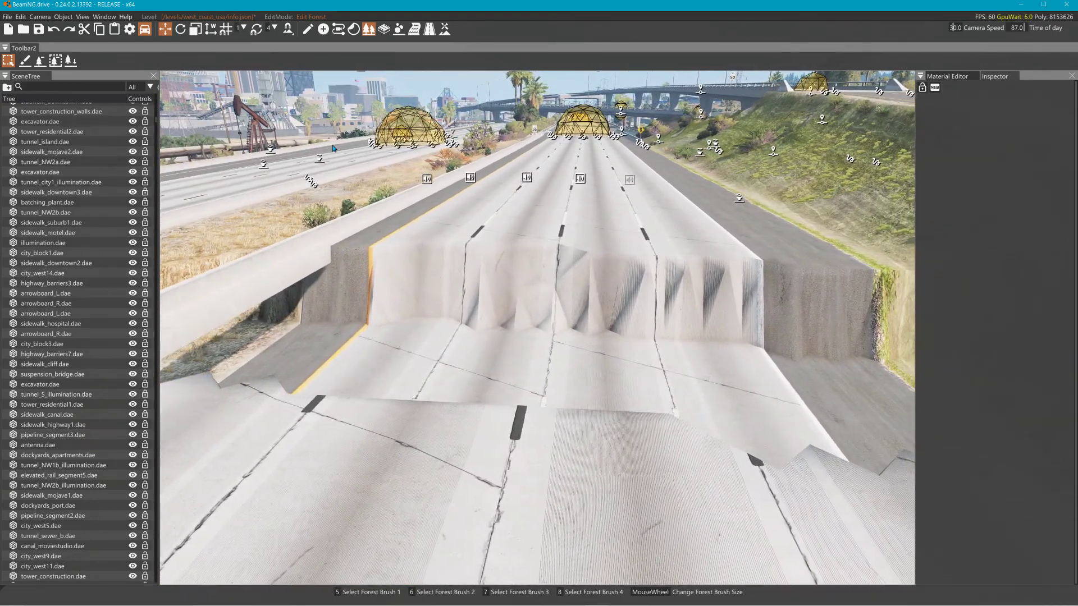
key("F11")
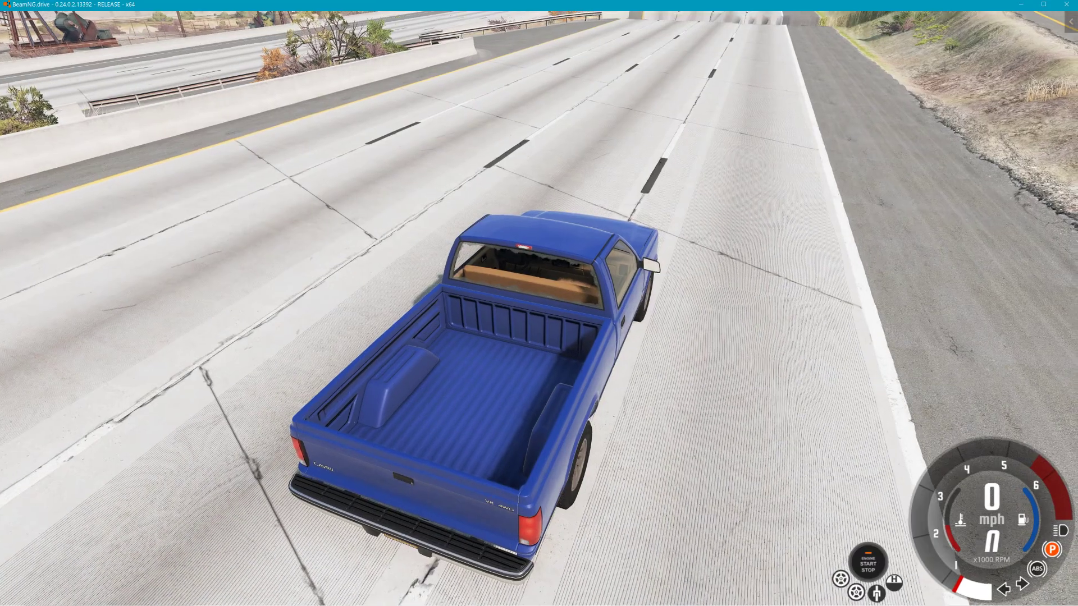
key("shift+c")
key("w")
right_click_drag(538, 303, 109, 239)
key("s")
key("s")
right_click_drag(590, 180, 505, 180)
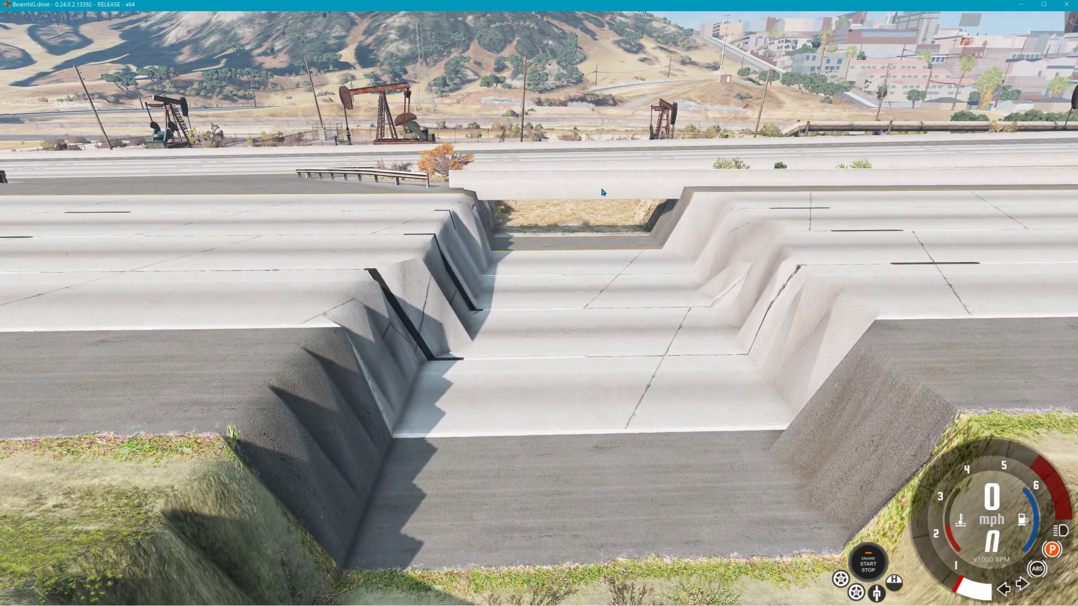
key("F11")
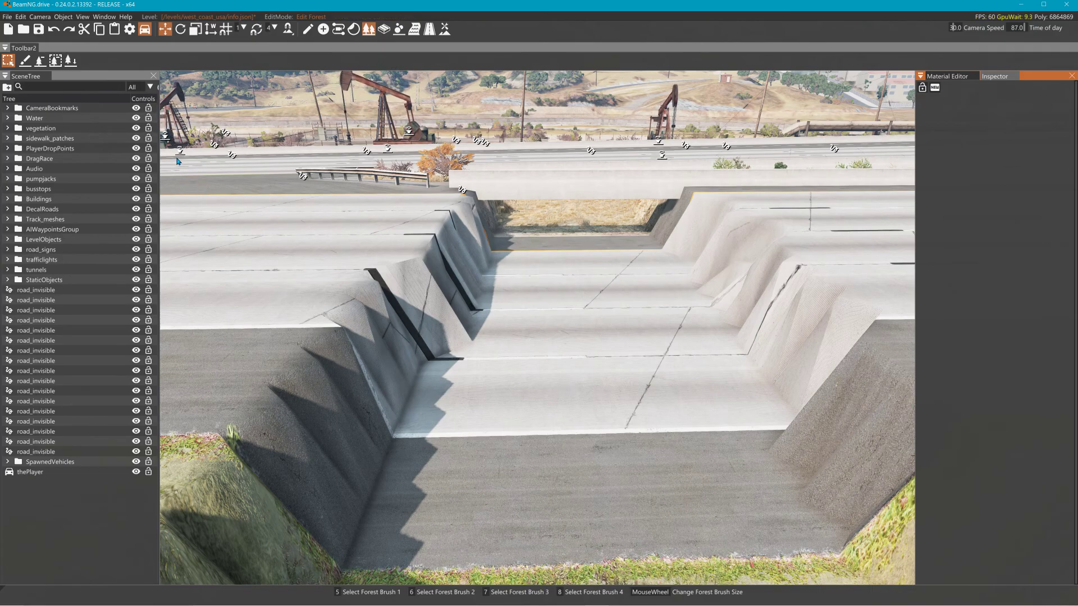
key("F11")
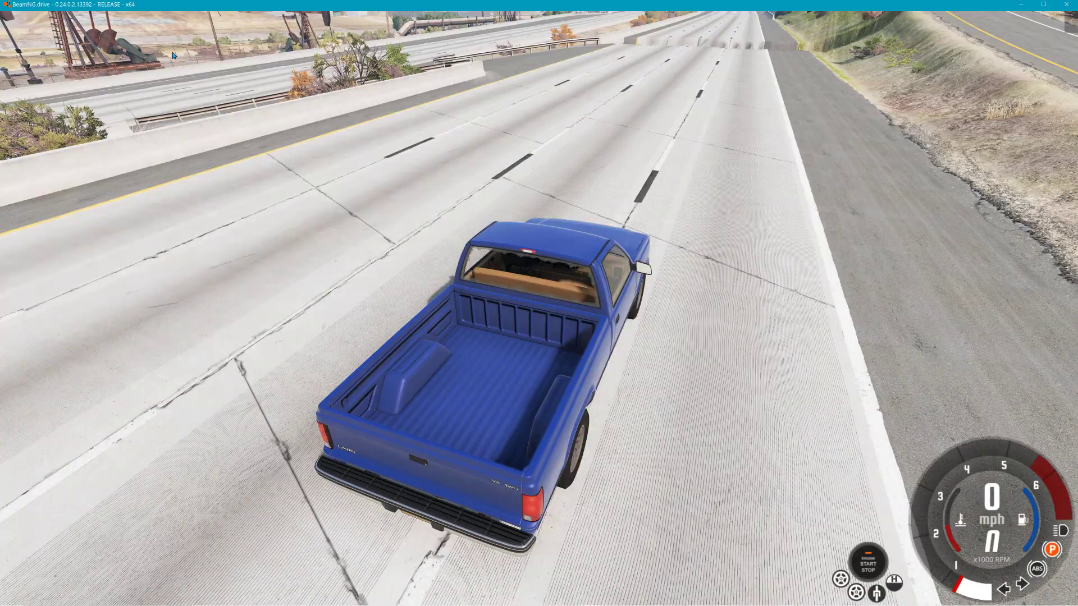
Spawn the tire cylinder as a new vehicle, keeping the pickup on the highway
key("Escape")
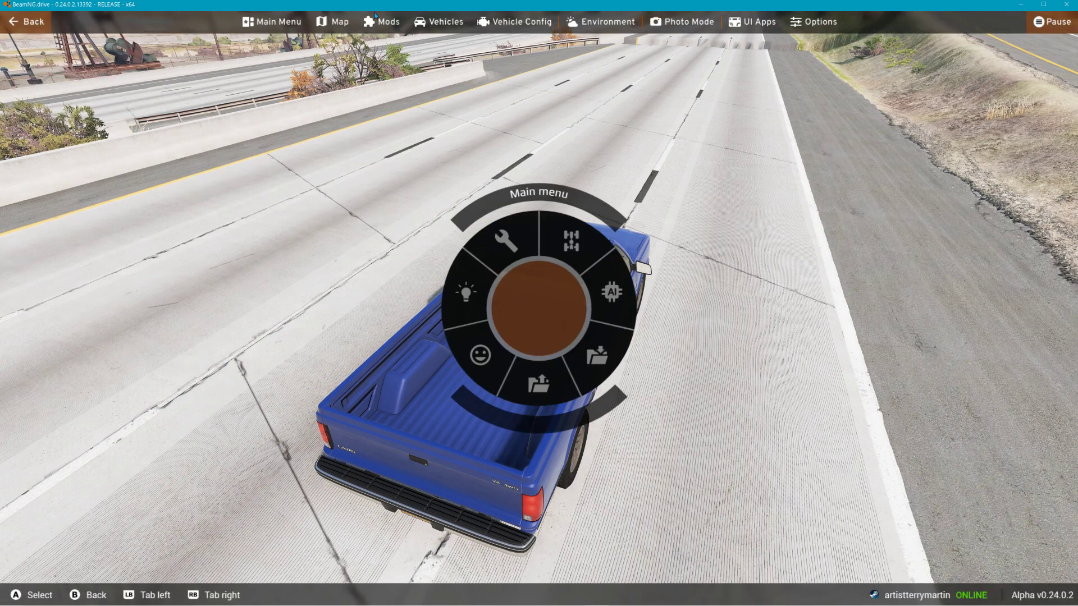
left_click(451, 25)
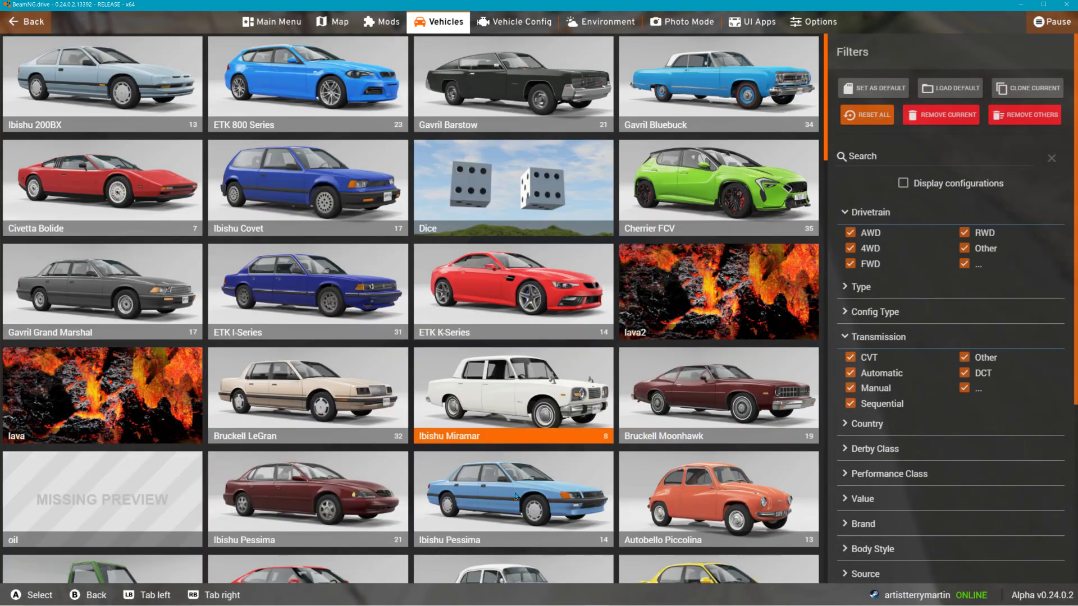
scroll(414, 452, "down", 5)
left_click(102, 337)
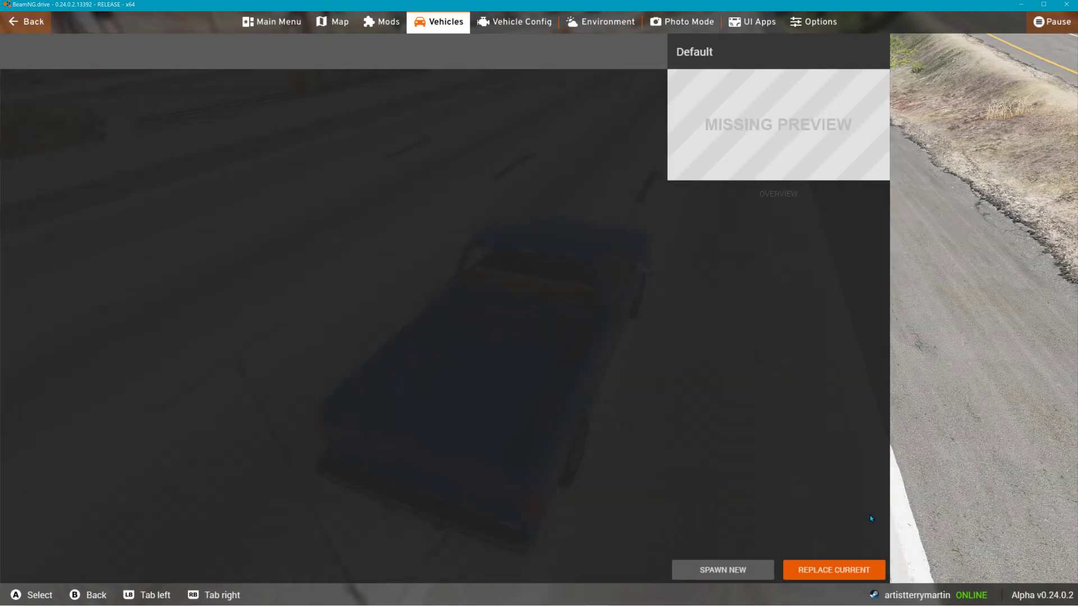
left_click(757, 570)
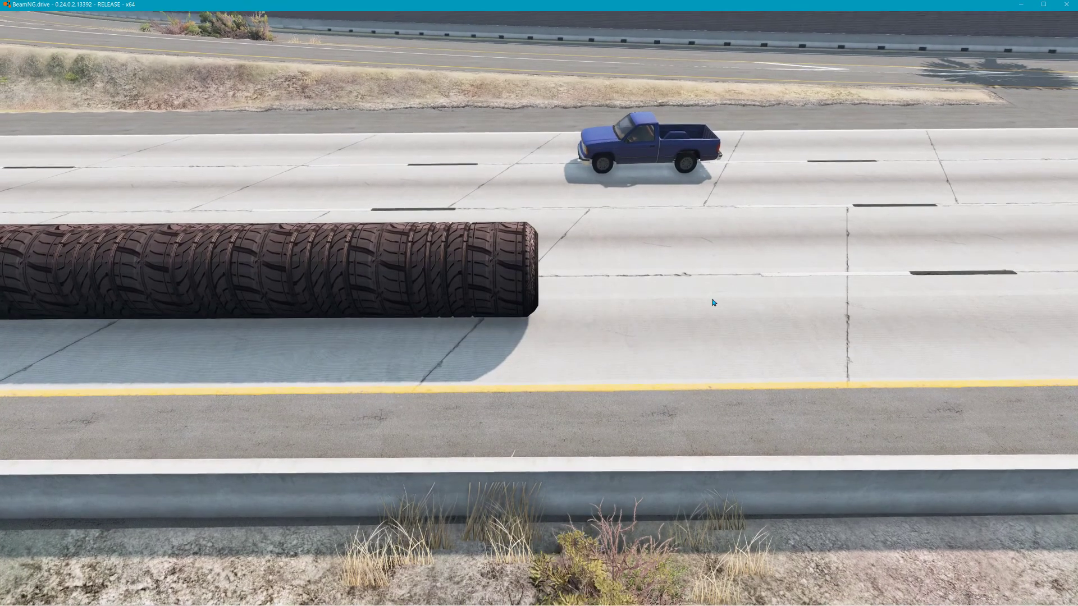
Return to the world editor's object manipulation mode and move the tire cylinder from the highway to the median beside the trench
right_click_drag(694, 305, 645, 301)
key("s")
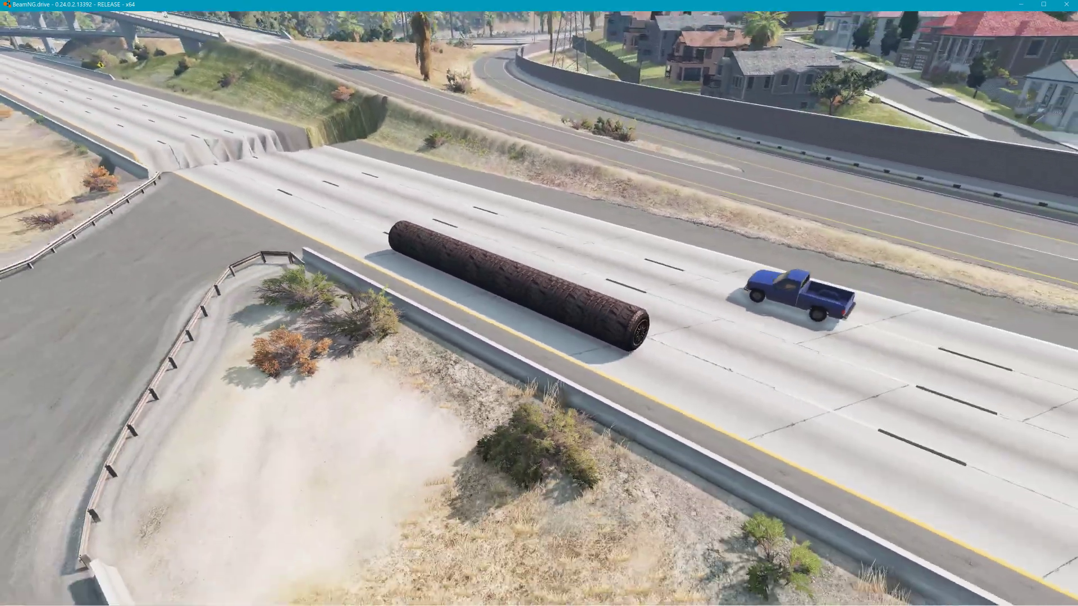
key("a")
key("a")
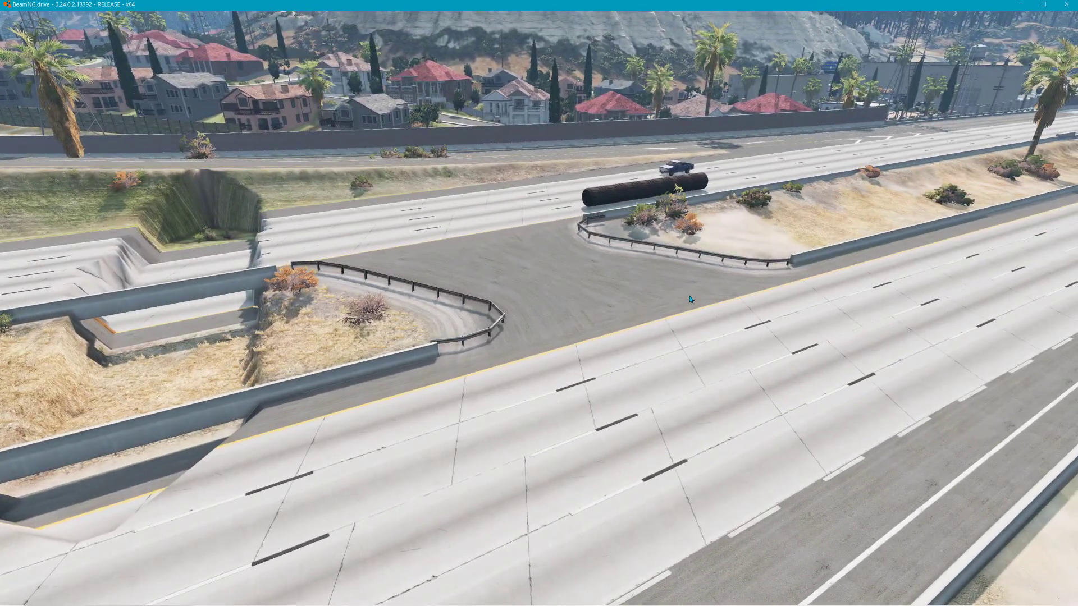
key("F11")
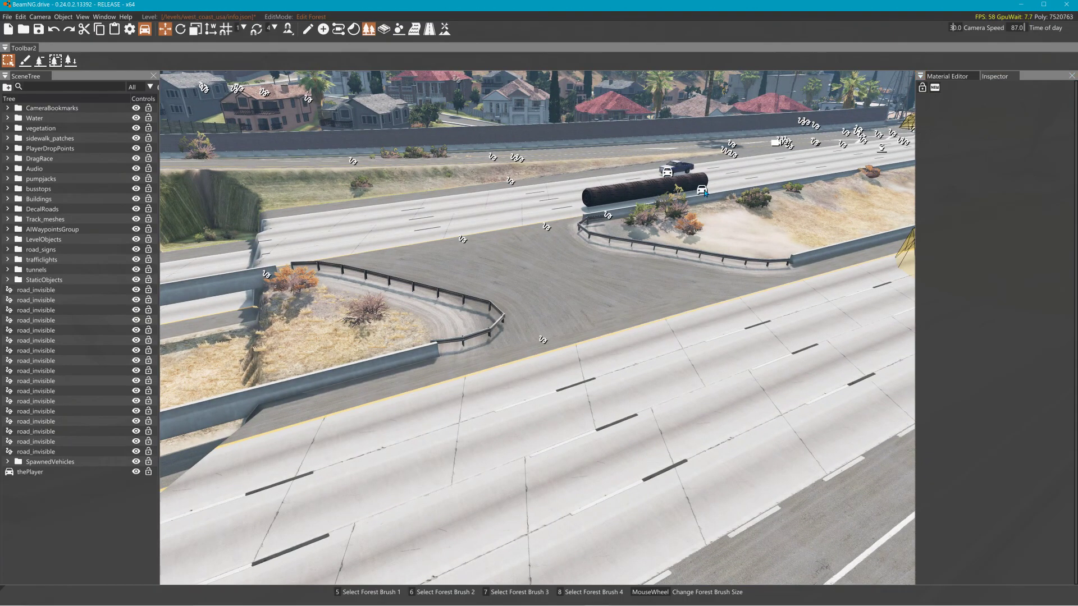
left_click(306, 30)
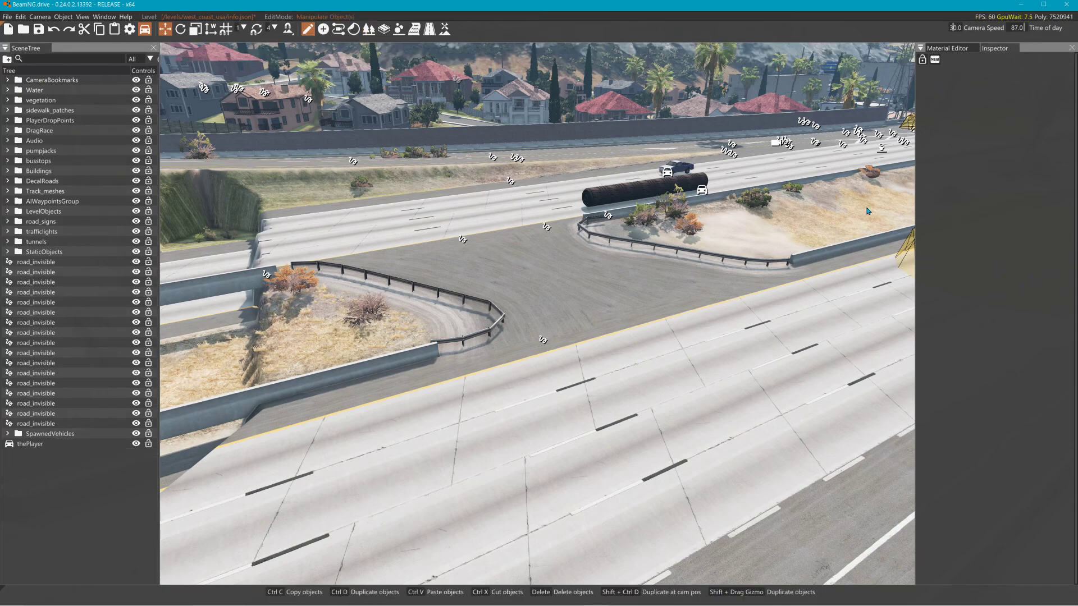
left_click(702, 190)
mouse_move(702, 191)
left_mouse_down()
mouse_move(375, 171)
mouse_move(471, 179)
mouse_move(487, 192)
mouse_move(293, 284)
left_mouse_up()
Rotate the tire cylinder by about 90 degrees and place it over the trench, spanning the highway lanes
right_click_drag(293, 284, 379, 289)
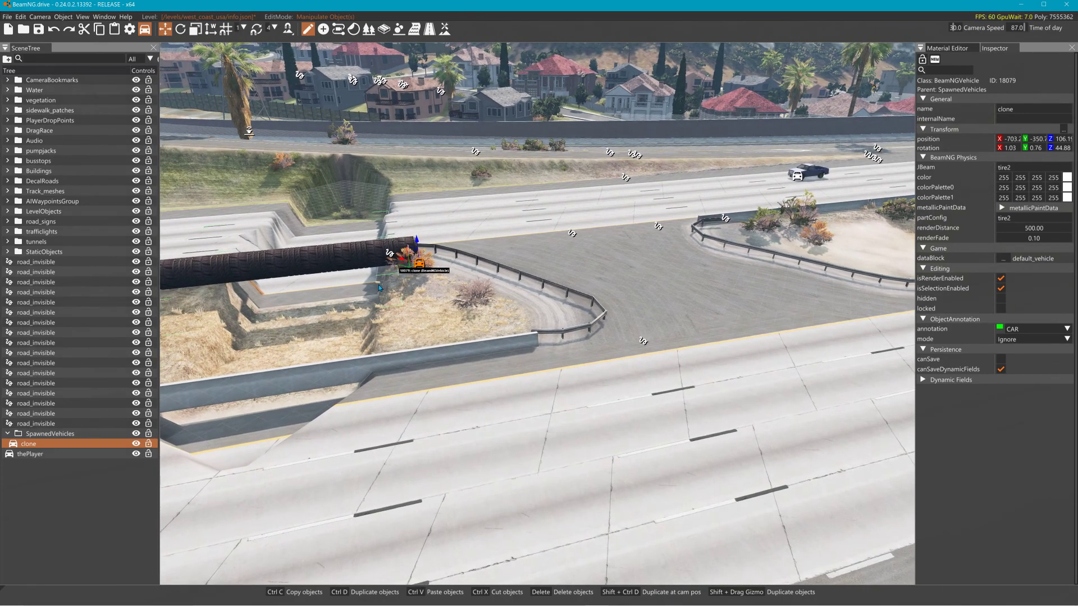
left_click_drag(413, 273, 445, 270)
key("1")
mouse_move(408, 261)
left_mouse_down()
mouse_move(223, 229)
mouse_move(328, 215)
mouse_move(337, 204)
left_mouse_up()
Shift the tire cylinder sideways against the trench's edge and lower it to a height of about 104.7
key("w")
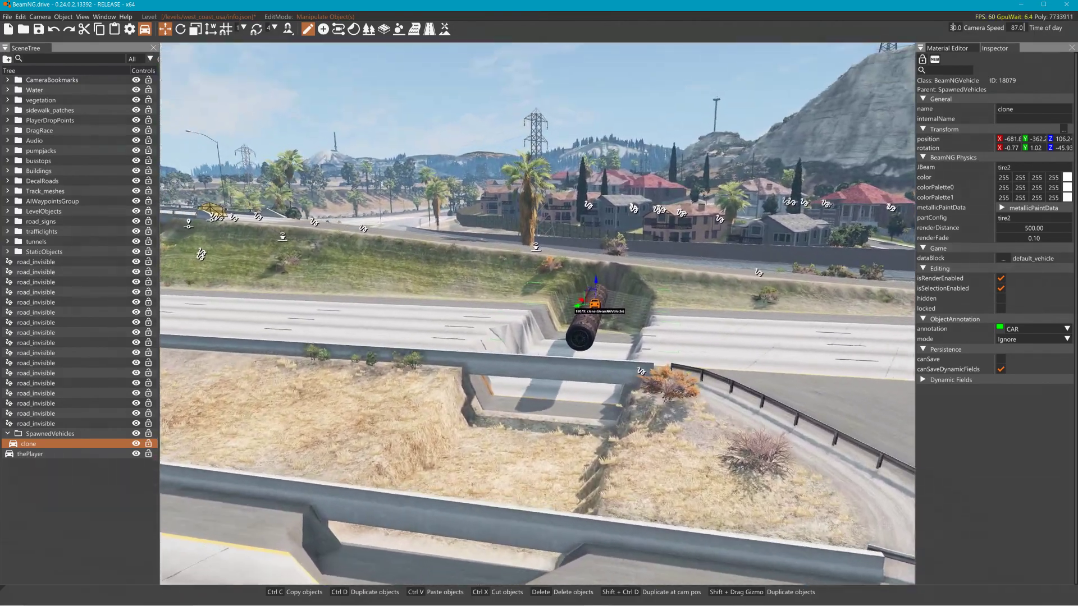
key("w")
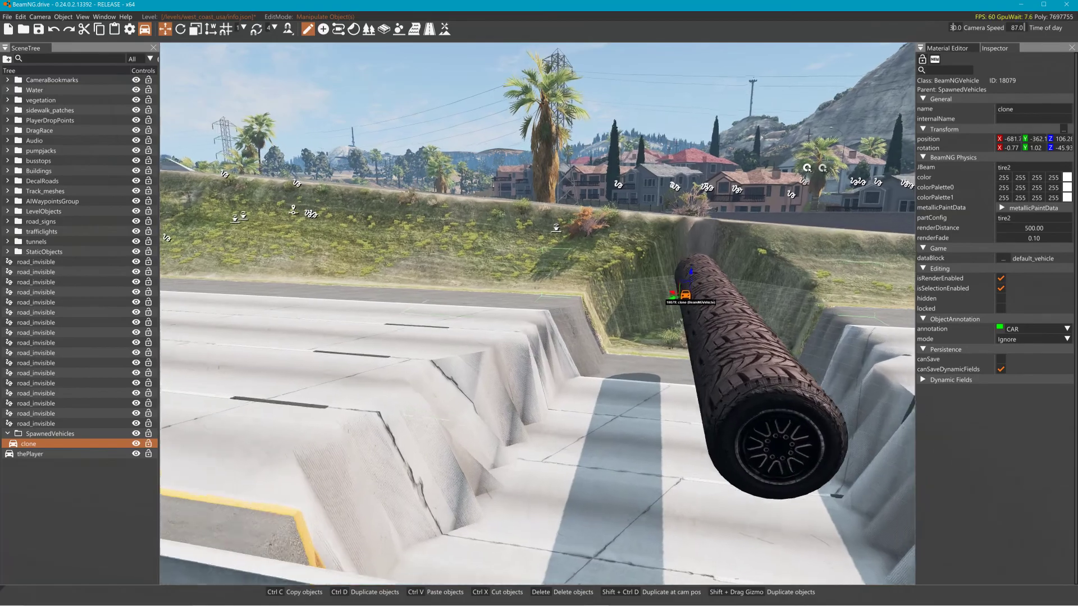
key("d")
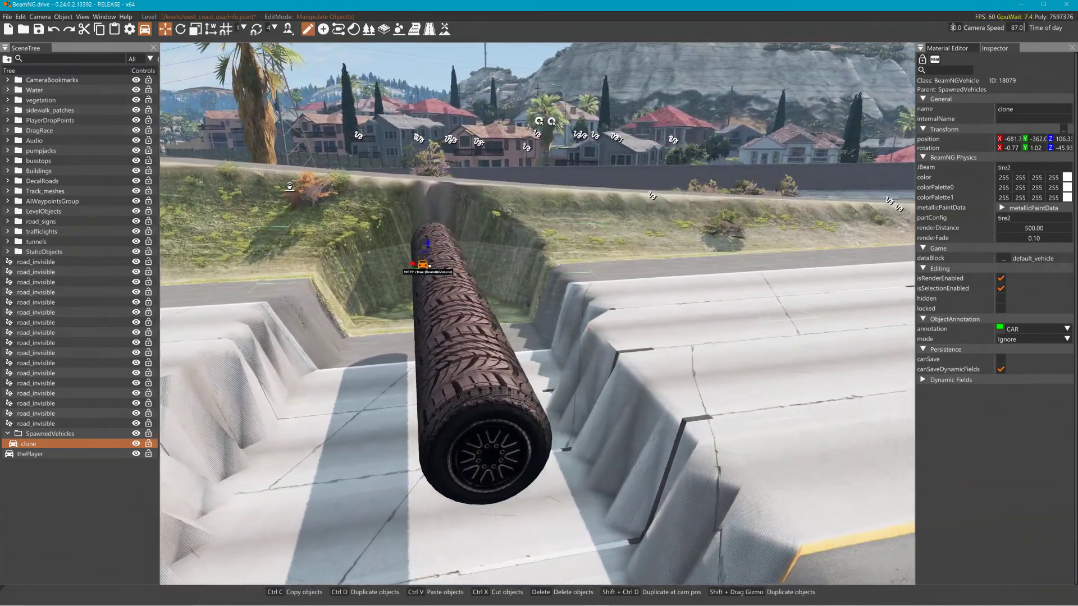
left_click_drag(382, 259, 407, 303)
left_click_drag(420, 243, 450, 256)
right_click_drag(669, 328, 604, 331)
key("d")
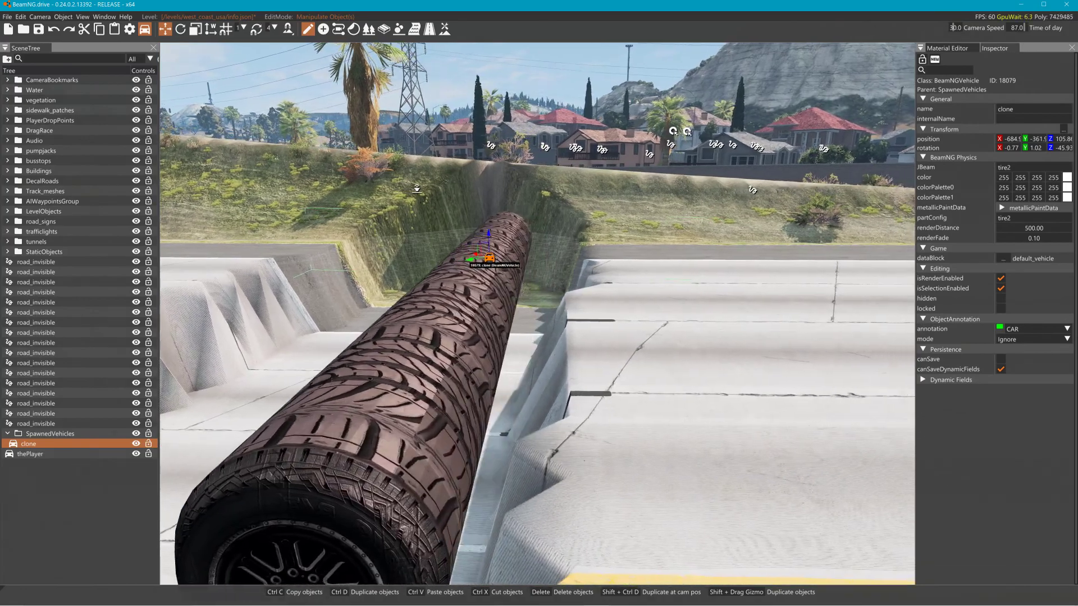
left_click_drag(490, 238, 479, 286)
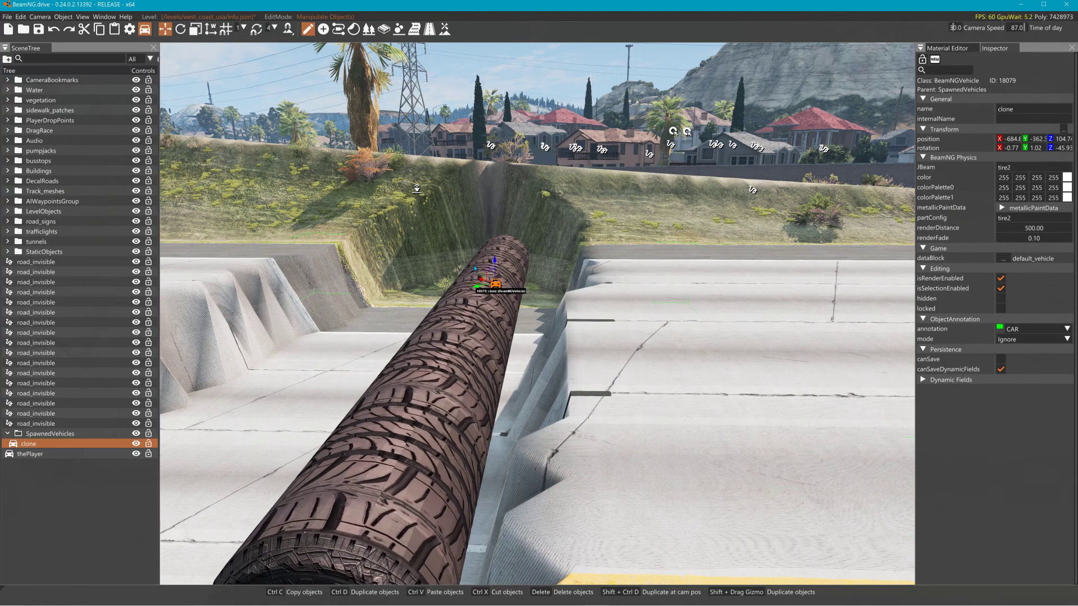
Try to extend the highway terrain up to the tire cylinder along the trench edge with the size 7 terrain brush
left_click(443, 28)
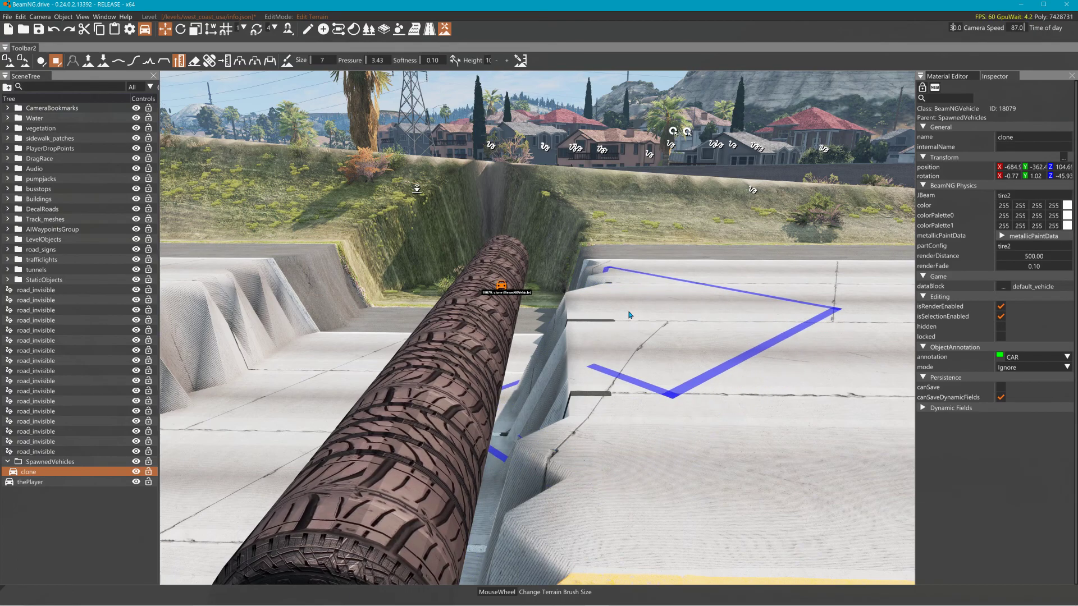
mouse_move(676, 293)
left_mouse_down()
mouse_move(693, 387)
mouse_move(731, 481)
left_mouse_up()
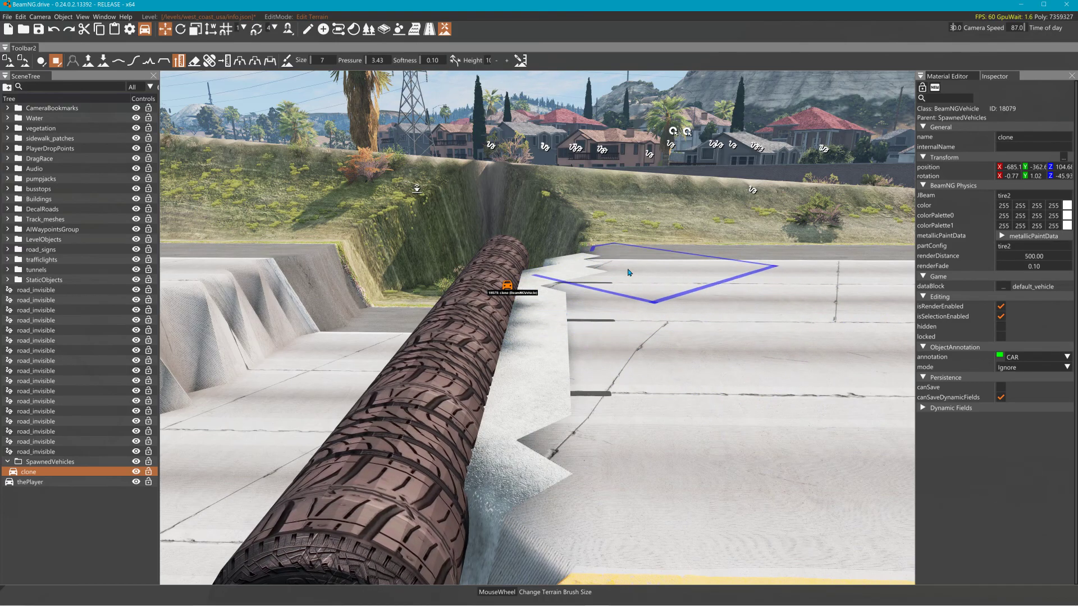
left_click(635, 382)
key("s")
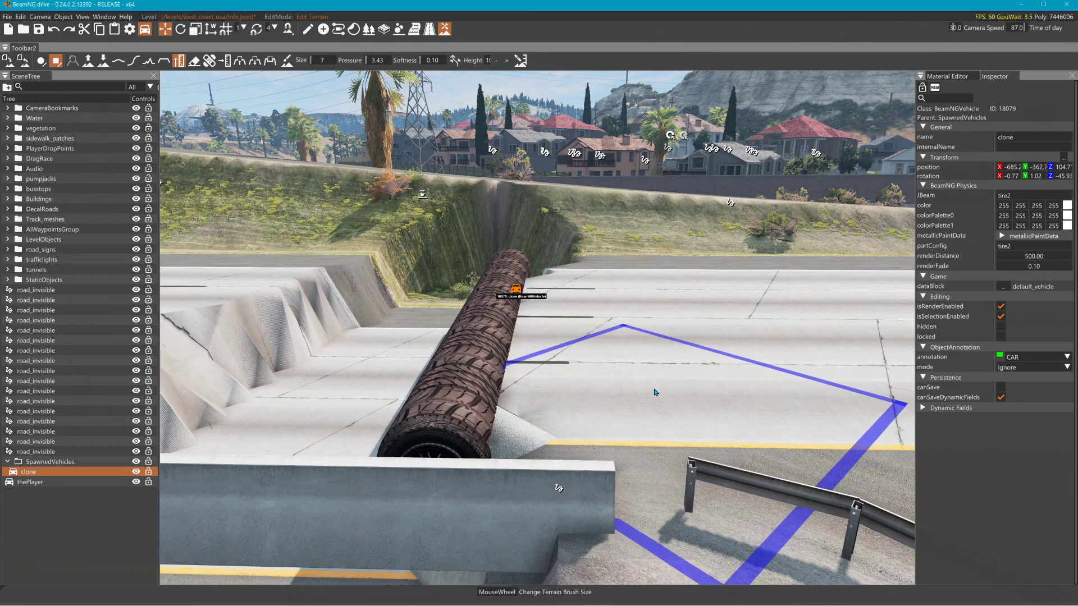
left_click(602, 269)
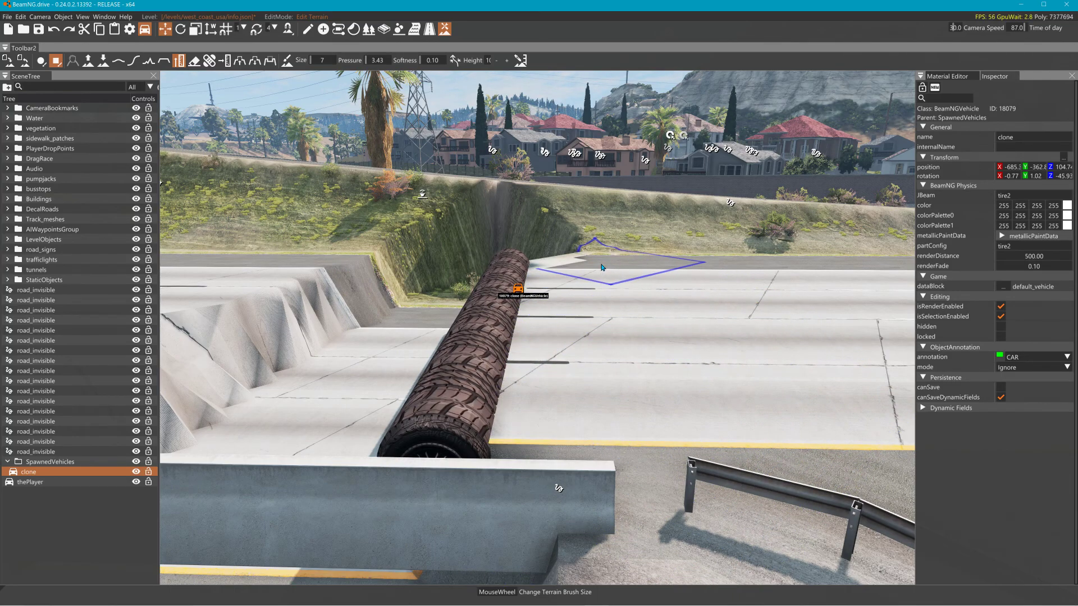
Reselect the tire cylinder in object manipulation mode and reposition it between the two trench walls, across the highway lanes
left_click(370, 31)
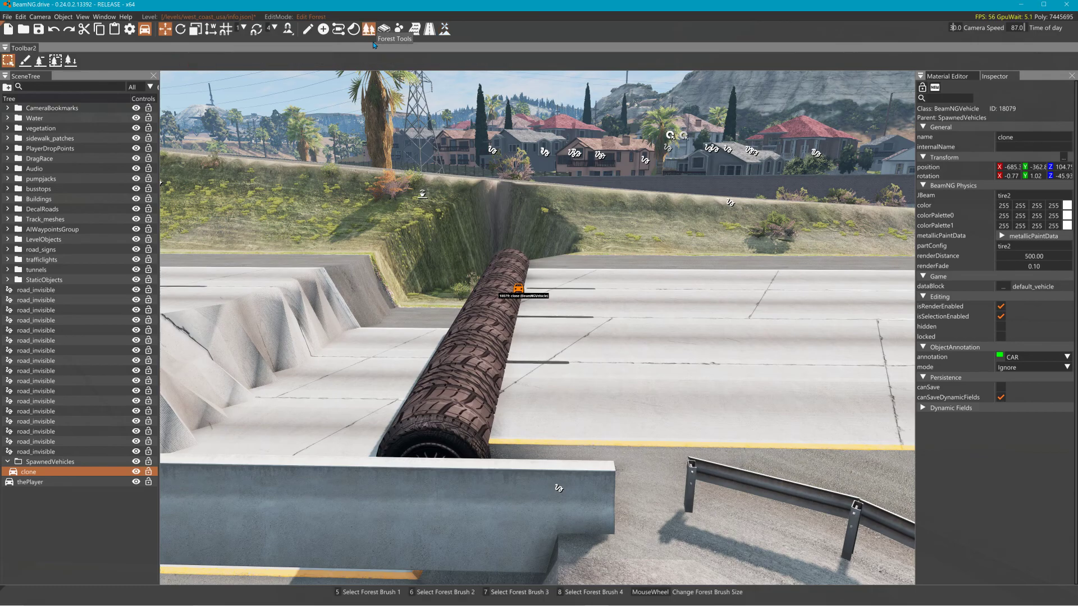
left_click(517, 292)
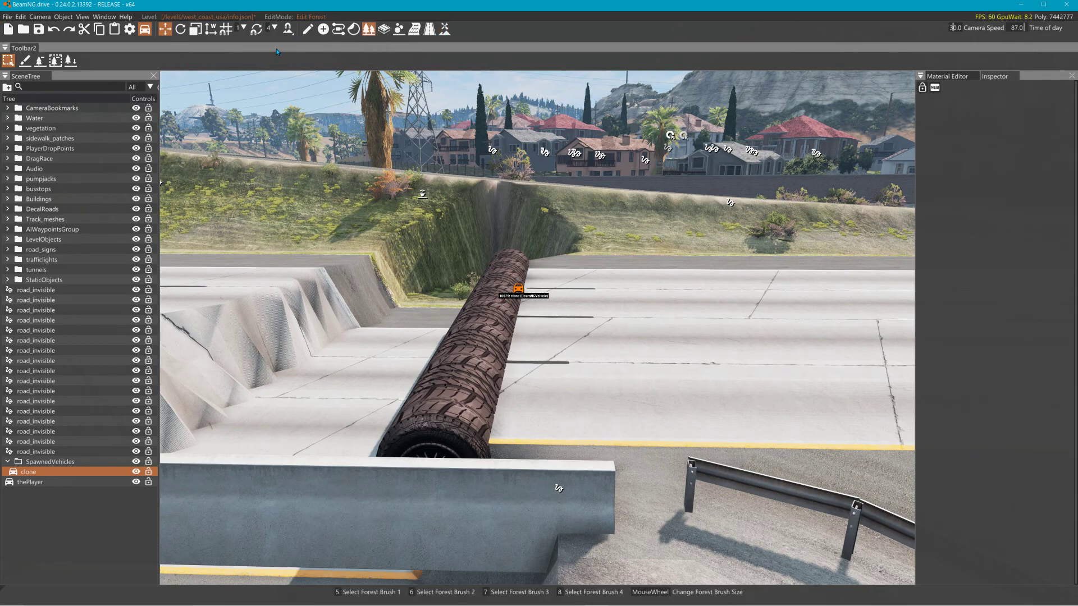
left_click(305, 32)
left_click(520, 296)
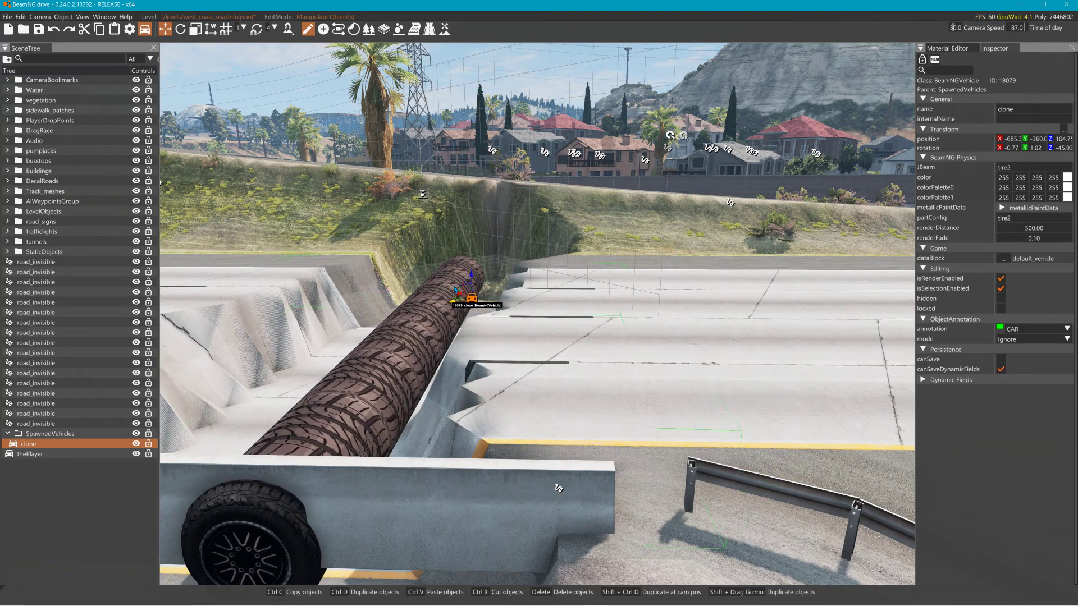
left_click_drag(457, 294, 441, 267)
Extend the highway terrain toward the tire cylinder along the trench edge at the centre and outer lanes, using brush size 7
mouse_move(442, 268)
right_mouse_down()
mouse_move(574, 314)
mouse_move(797, 452)
mouse_move(788, 446)
mouse_move(794, 466)
mouse_move(898, 464)
right_mouse_up()
key("s")
key("a")
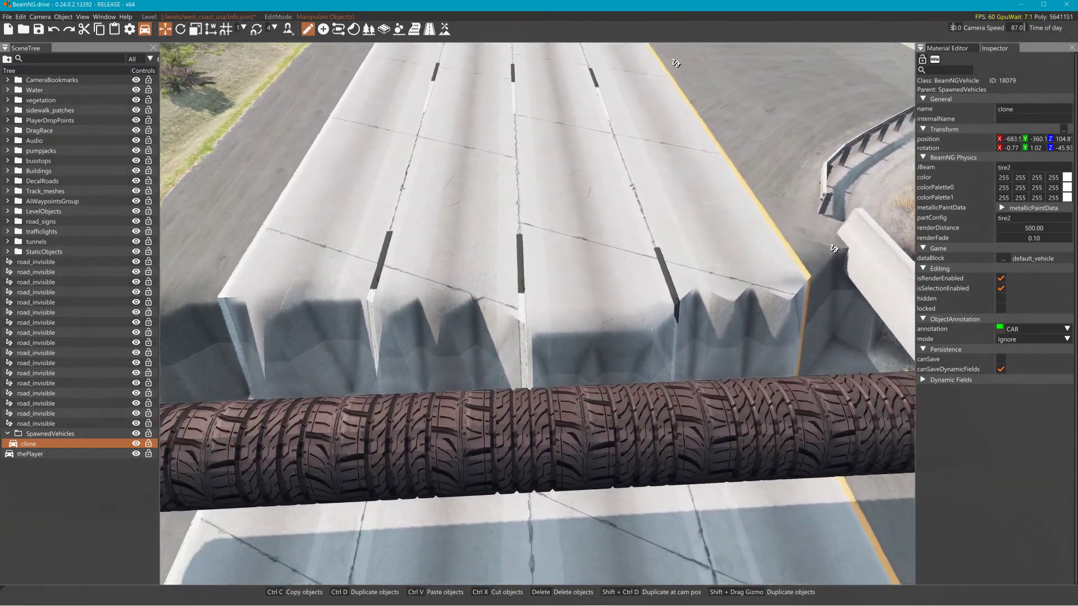
key("s")
left_click(445, 29)
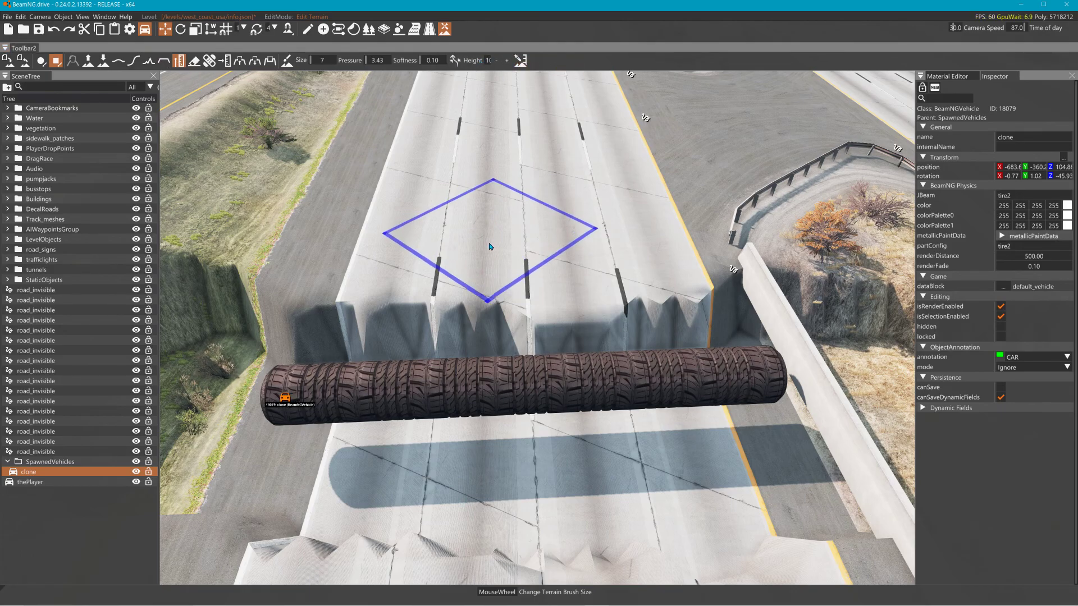
left_click(487, 271)
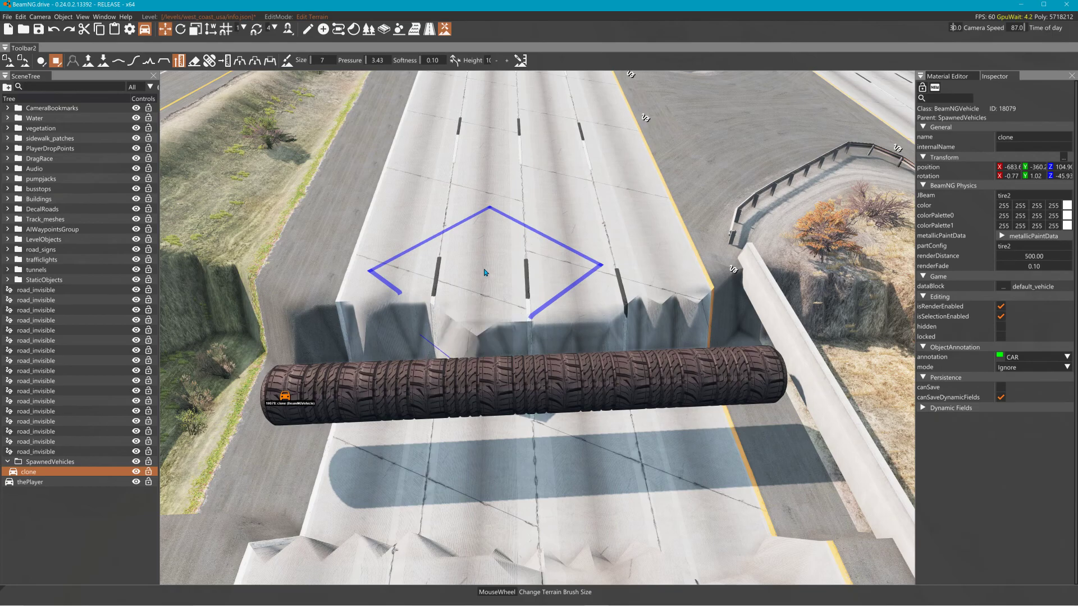
left_click(403, 264)
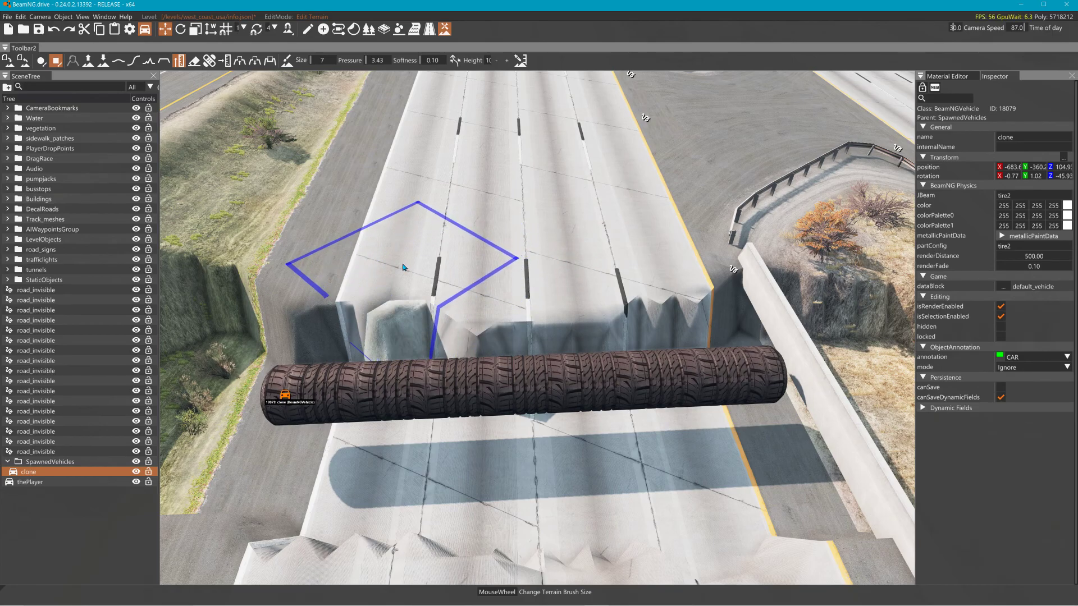
left_click(337, 264)
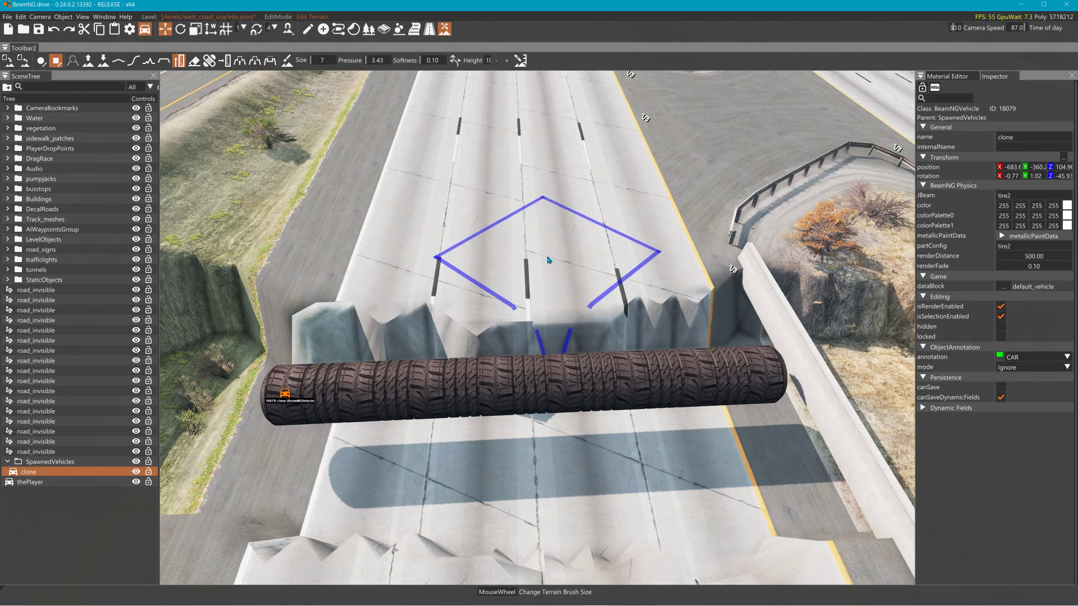
Undo the misplaced shoulder strokes and reshape the trench edge from the median barrier across all lanes
key("ctrl+z")
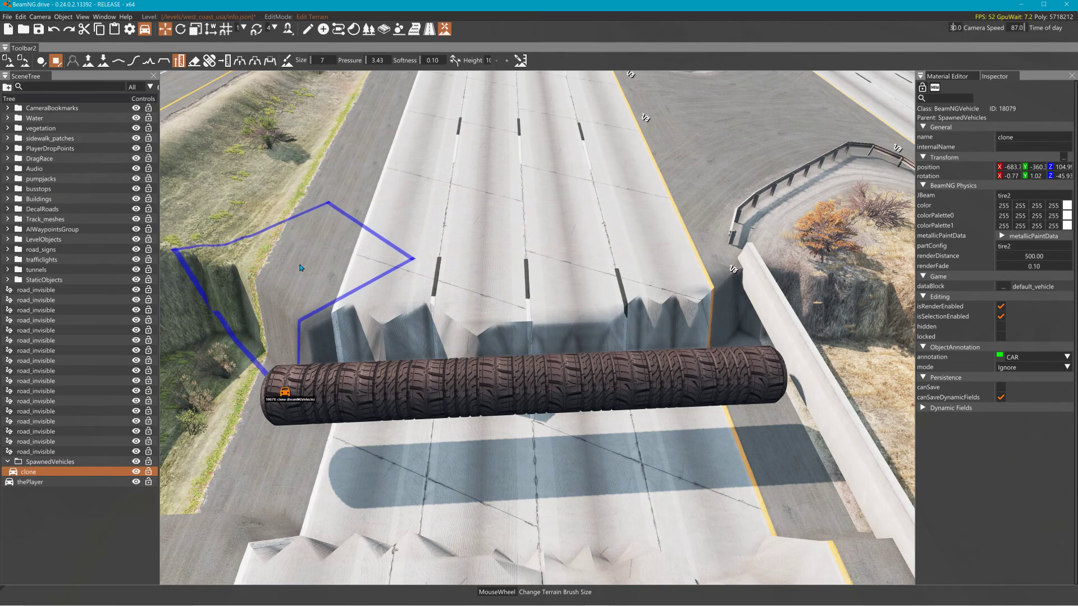
key("ctrl+z")
key("ctrl+z")
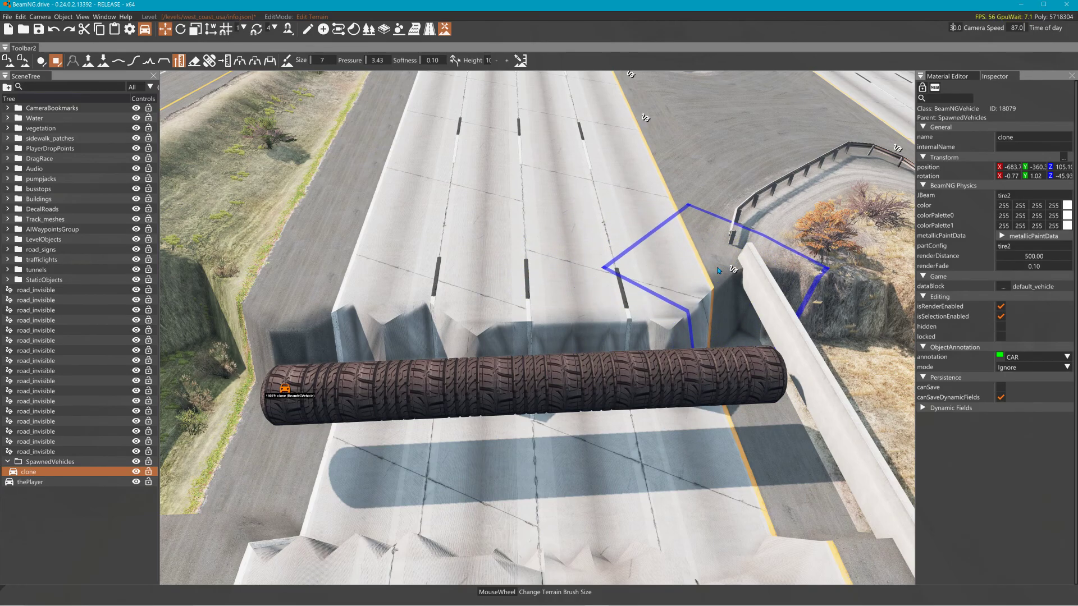
left_click_drag(718, 270, 732, 271)
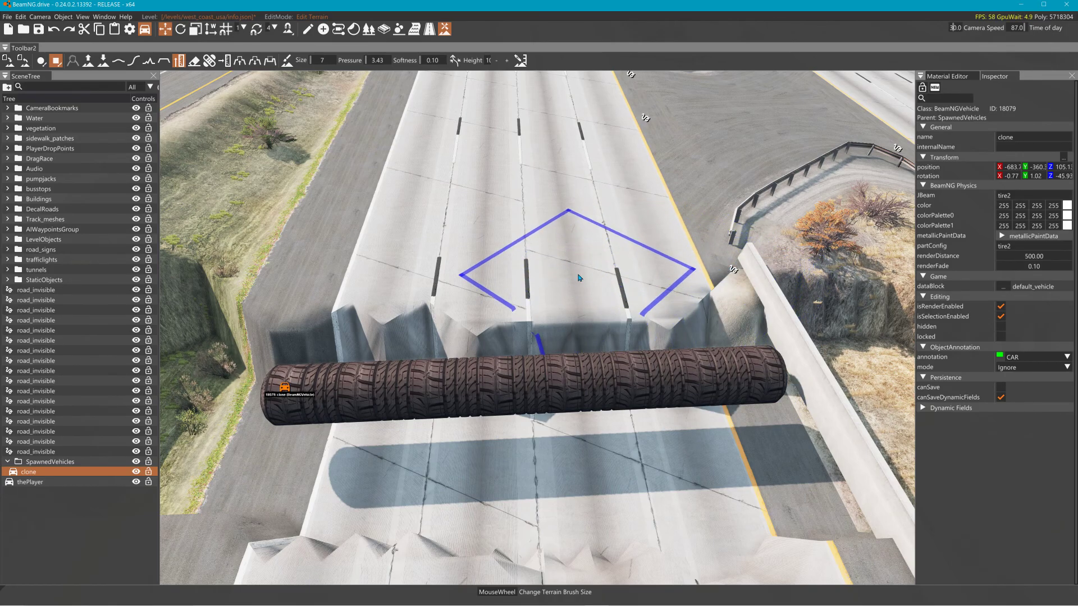
left_click_drag(519, 281, 369, 285)
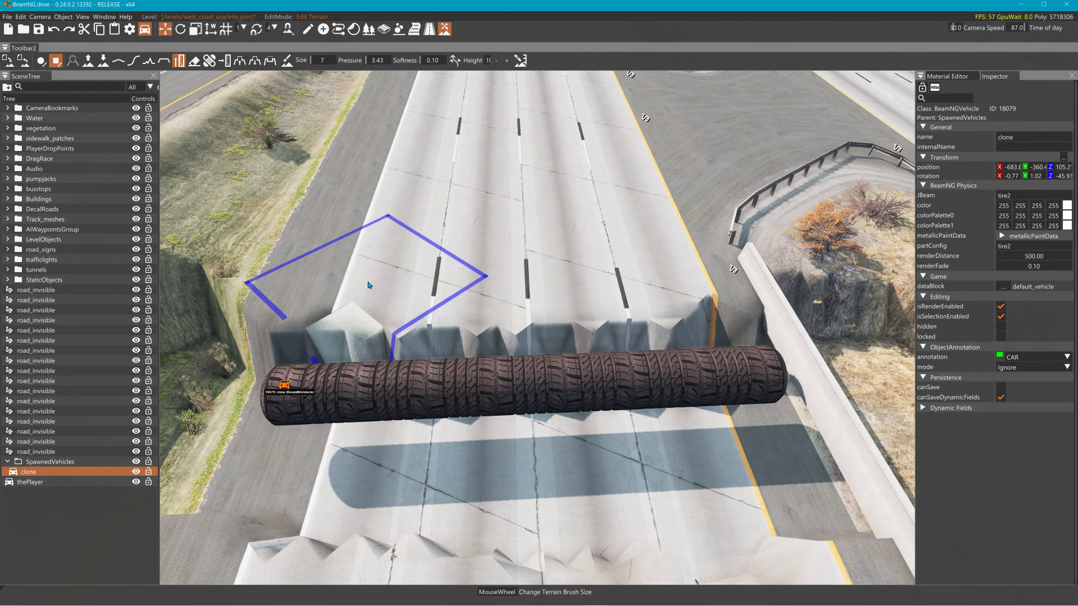
key("ctrl+z")
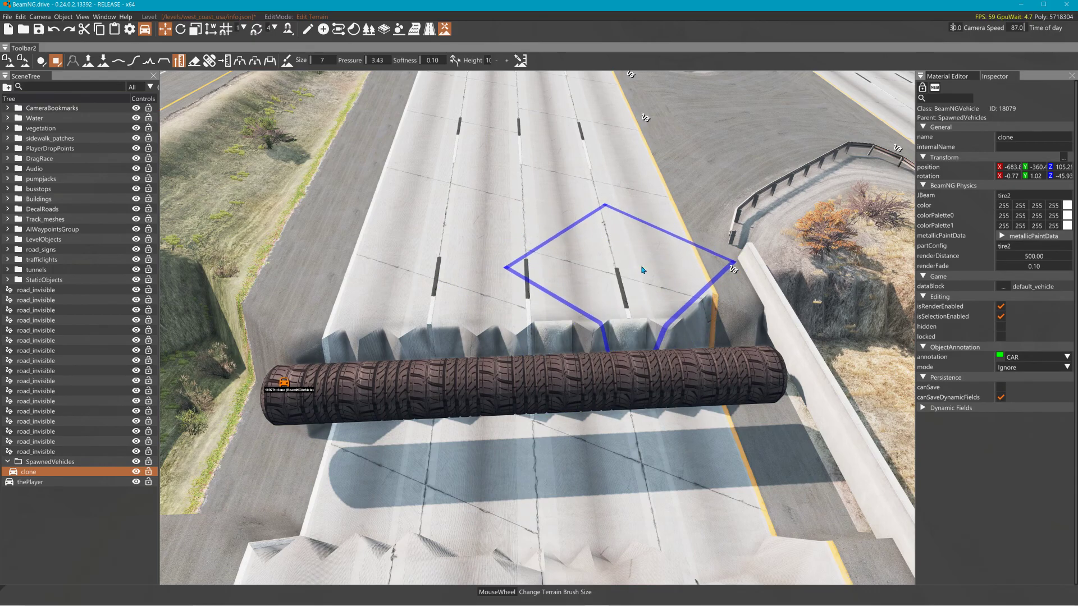
Try to extend the jagged trench edge locally toward the tire cylinder with a single terrain stroke
key("a")
right_click_drag(564, 254, 763, 280)
right_click_drag(505, 213, 550, 214)
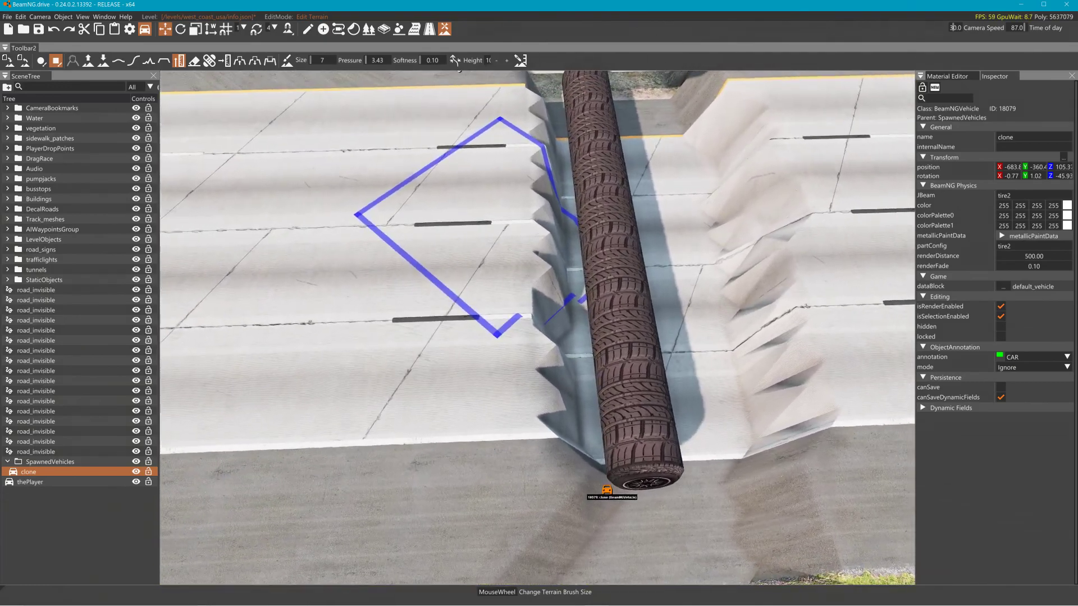
key("w")
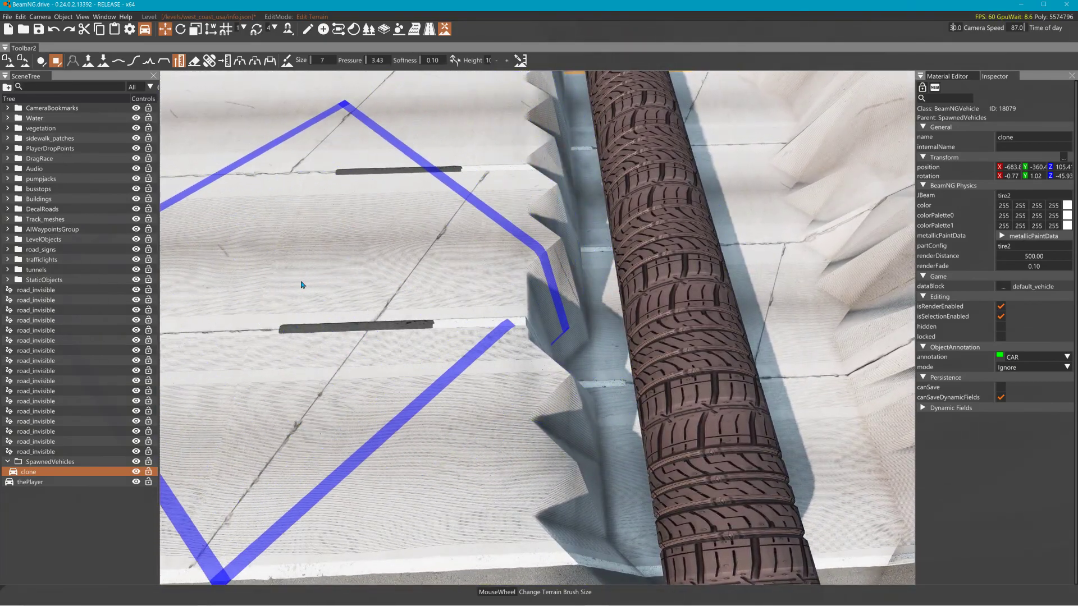
left_click(325, 309)
Try to raise the terrain on the opposite trench wall near the median, and undo the strokes
right_click_drag(376, 144, 404, 84)
key("s")
key("d")
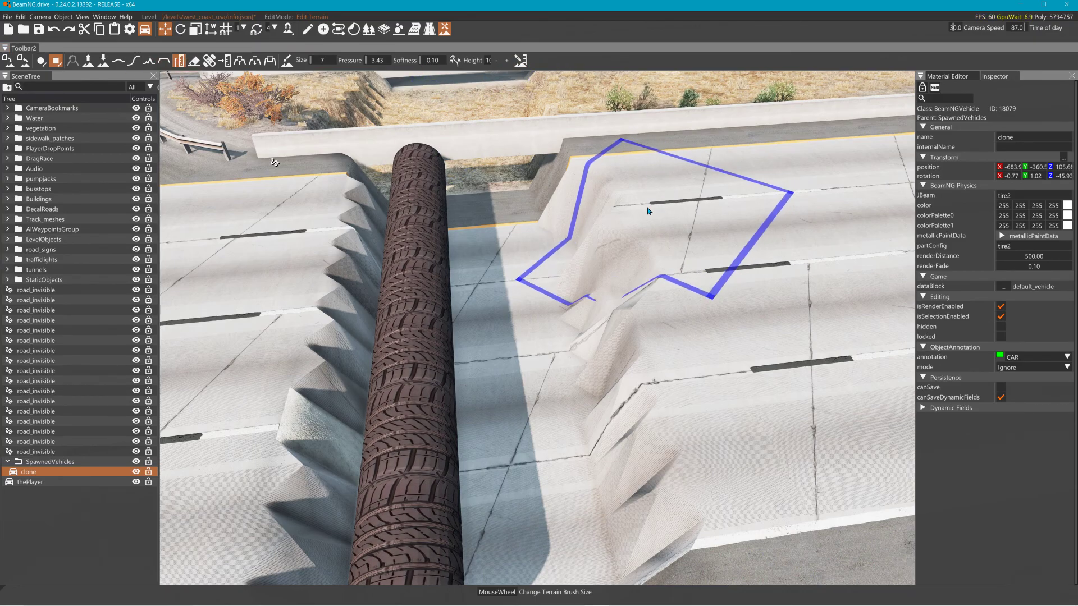
mouse_move(586, 214)
left_mouse_down()
mouse_move(585, 233)
mouse_move(594, 219)
mouse_move(601, 233)
left_mouse_up()
key("ctrl+z")
key("ctrl+z")
Fill the opposite side of the trench up to the tire cylinder, working from the median lane toward the outer lane
left_click(601, 223)
left_click_drag(624, 276, 631, 287)
key("ctrl+z")
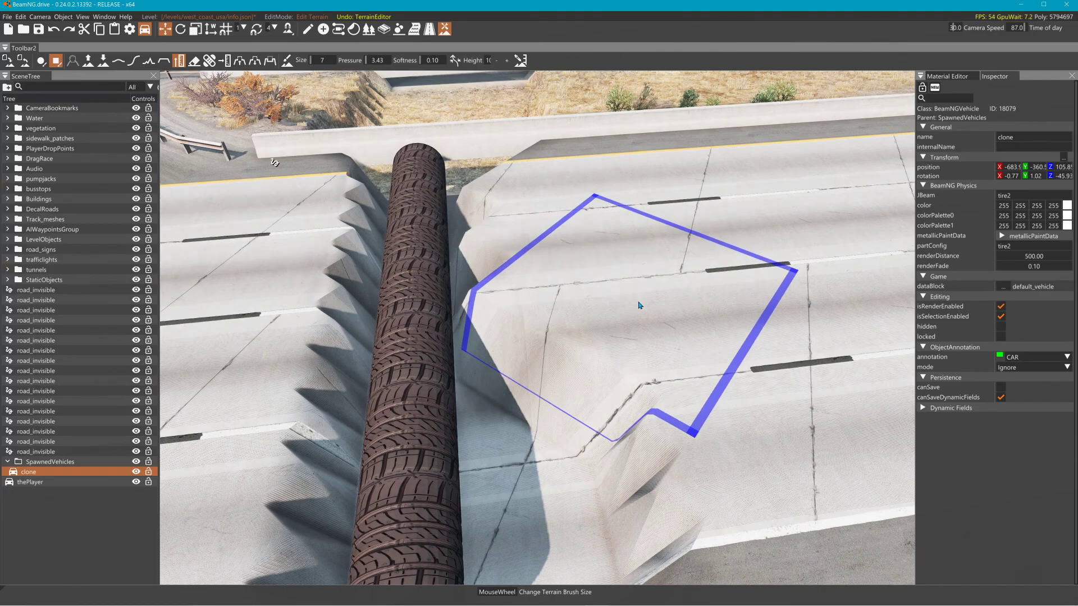
mouse_move(651, 334)
left_mouse_down()
mouse_move(676, 352)
mouse_move(711, 434)
left_mouse_up()
key("ctrl+z")
key("ctrl+z")
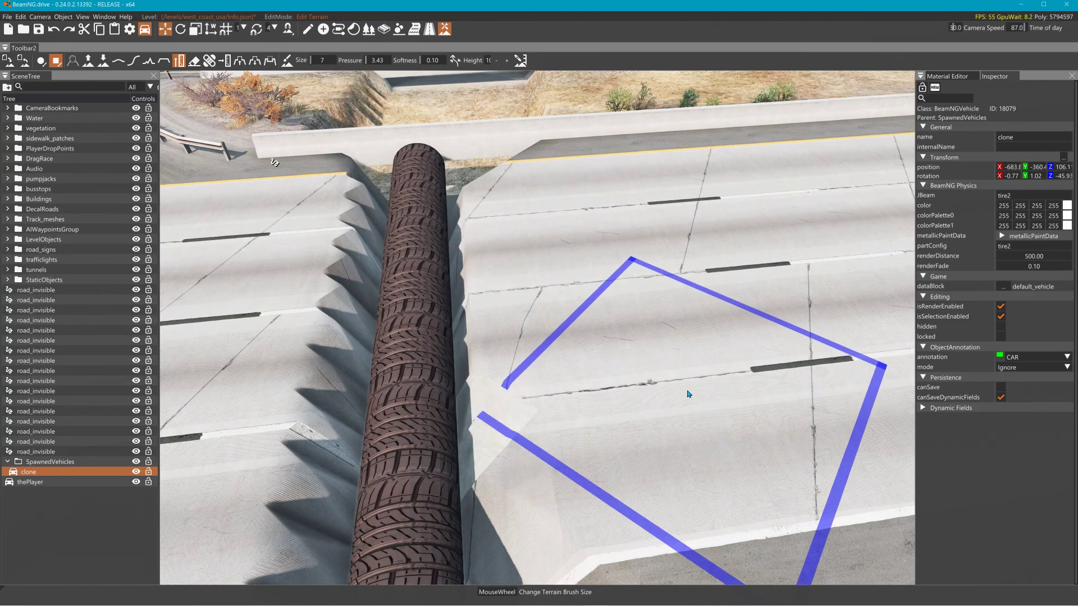
Fill the remaining gap at the outer lane beside the shoulder, and brush the jagged edge on the cylinder's other side
key("s")
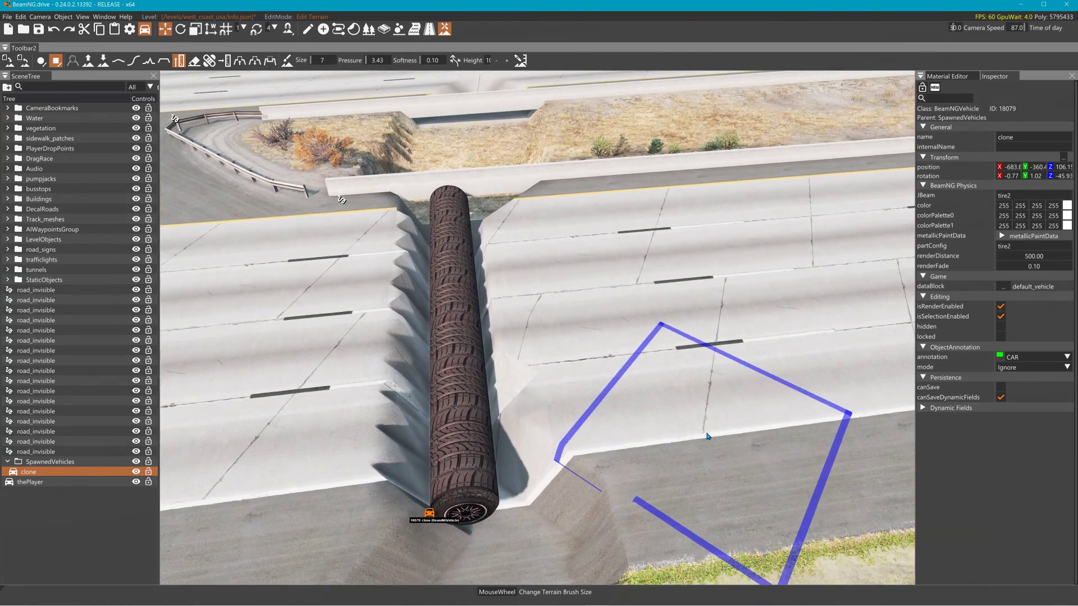
left_click(697, 443)
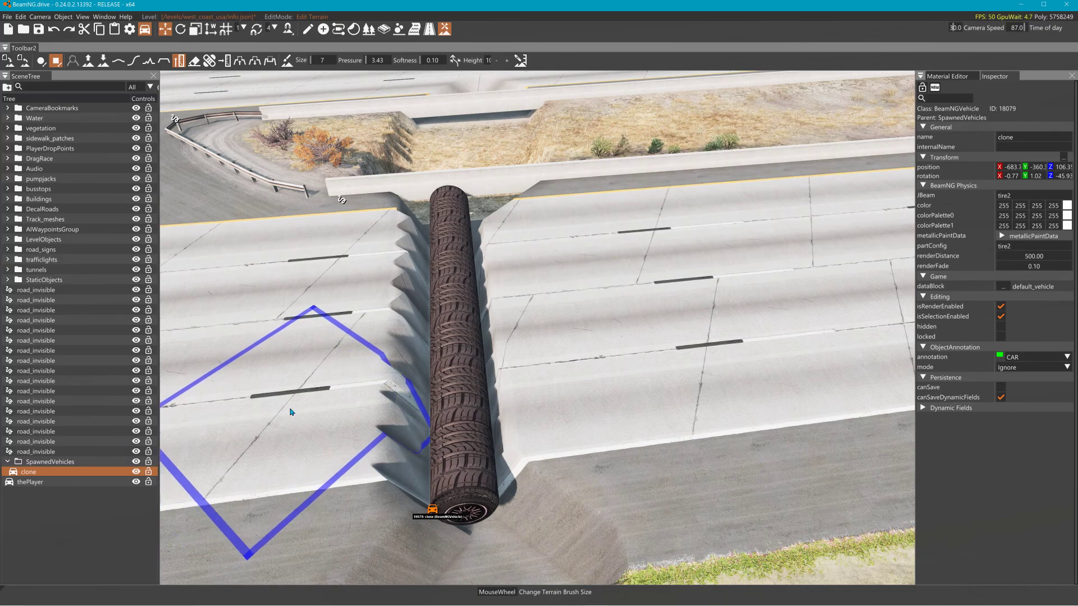
left_click_drag(296, 413, 294, 391)
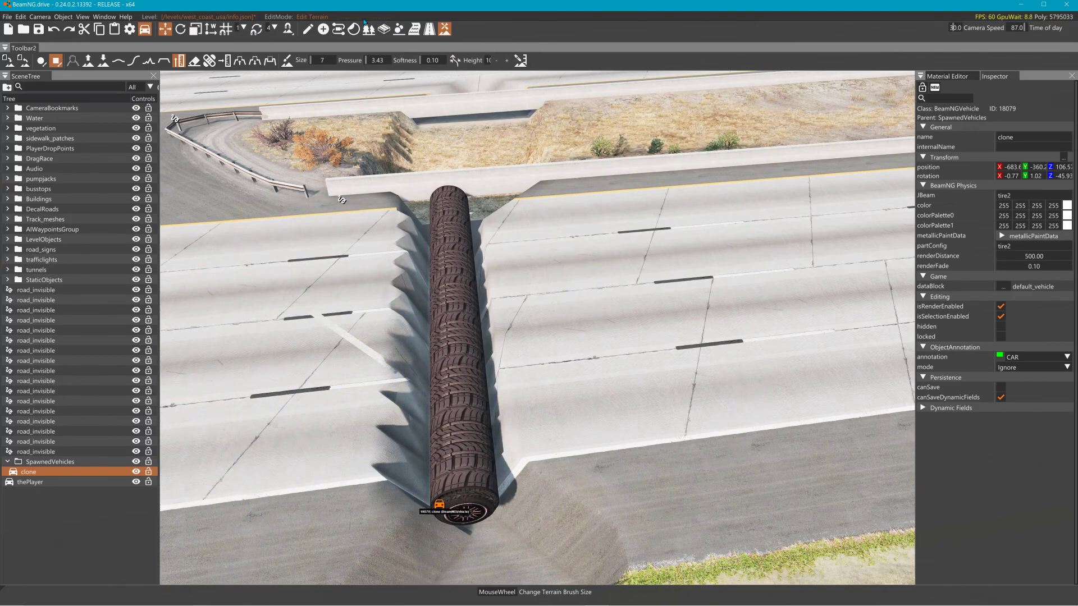
Switch to object manipulation, raise the tire cylinder slightly and shift it sideways against the trench's jagged filled edge
left_click(309, 30)
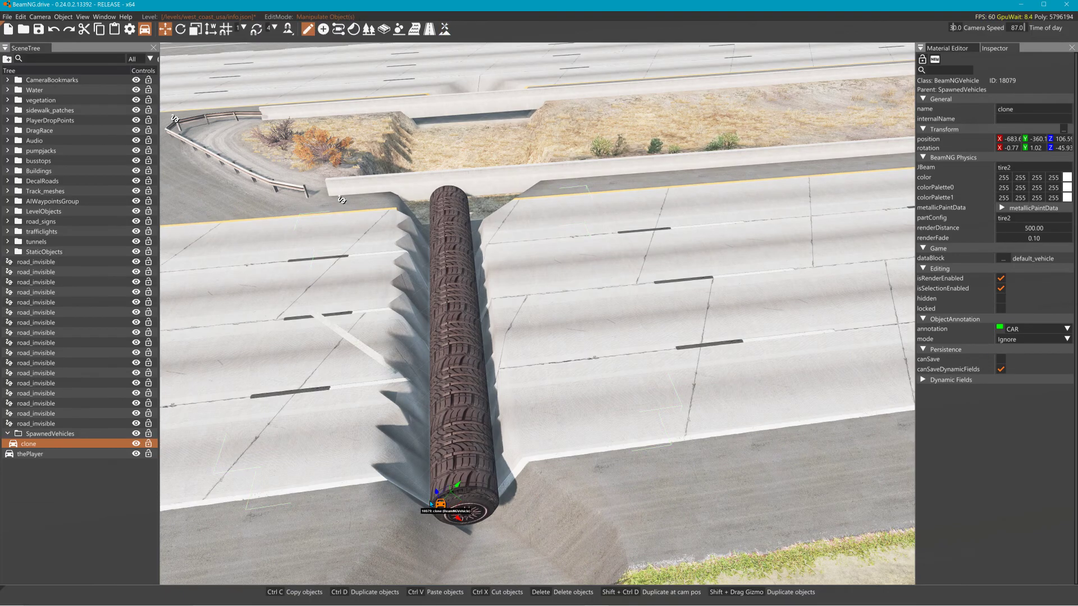
left_click_drag(437, 497, 440, 481)
right_click_drag(439, 480, 449, 449)
key("w")
key("s")
key("a")
key("d")
left_click_drag(425, 347, 369, 336)
key("a")
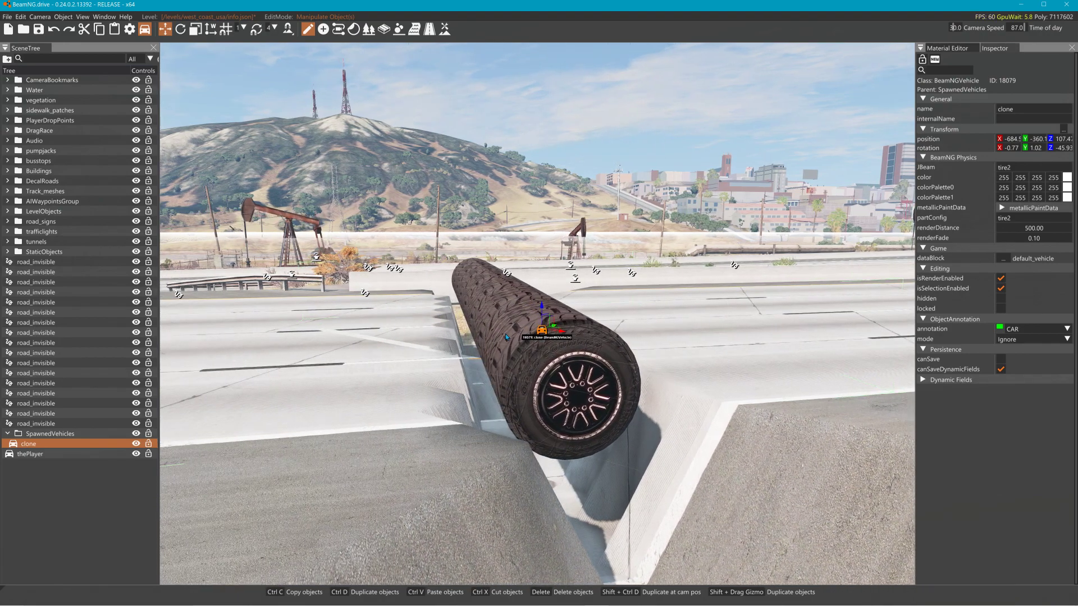
left_click_drag(565, 336, 532, 324)
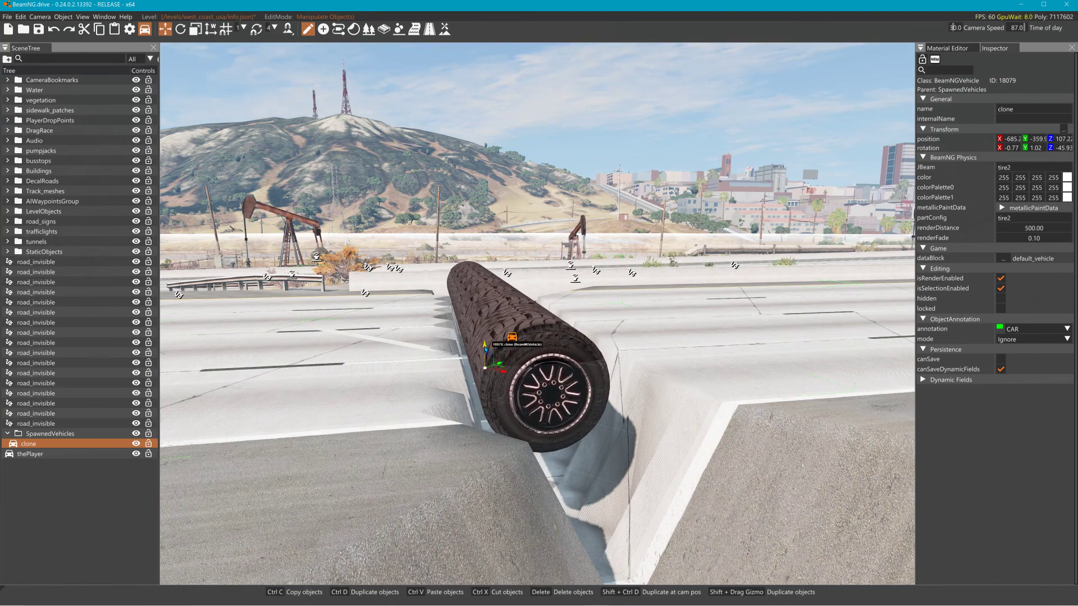
Duplicate the tire cylinder, place the copy beside it over the remaining trench gap, and select the original again
key("ctrl+d")
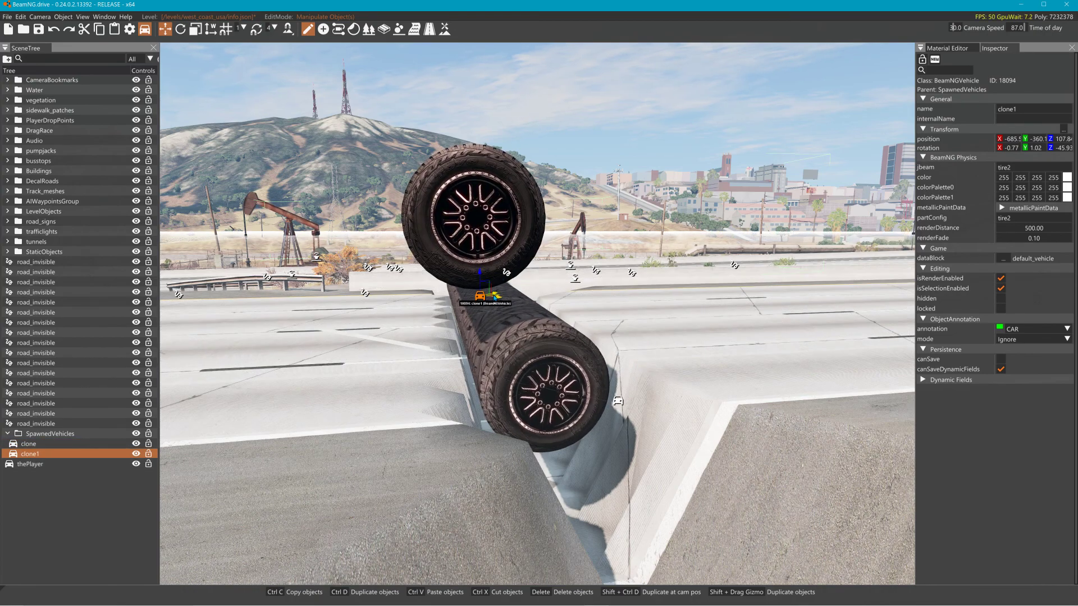
left_click_drag(494, 298, 617, 369)
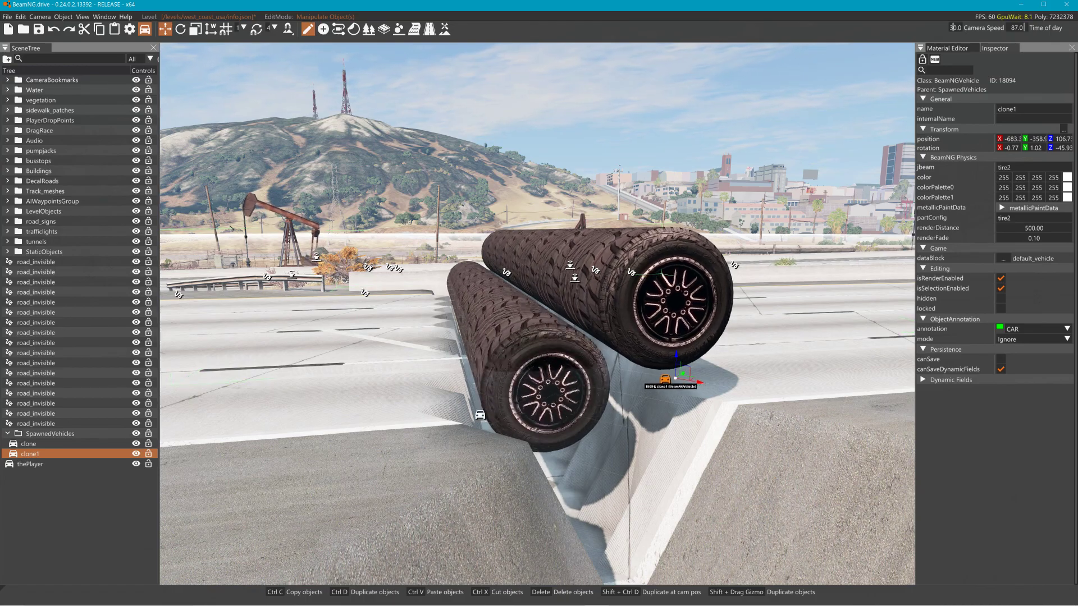
key("d")
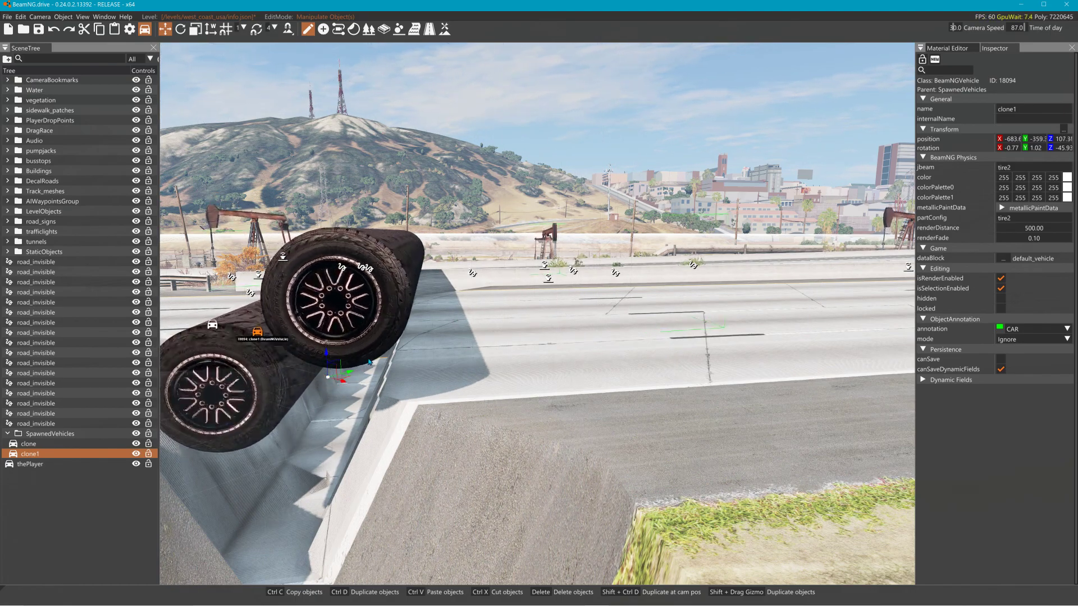
key("a")
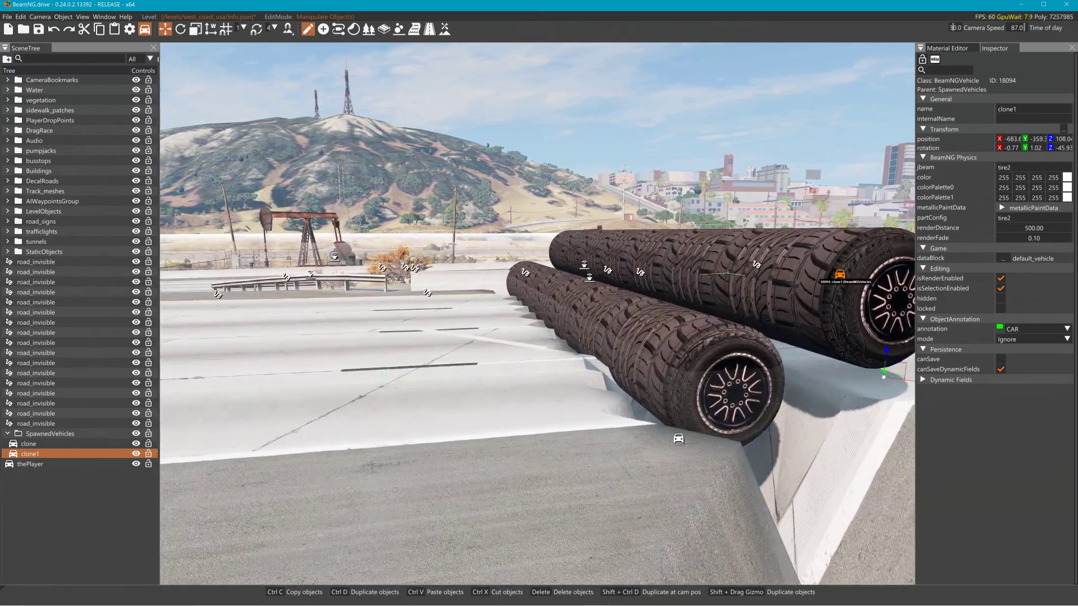
key("s")
key("d")
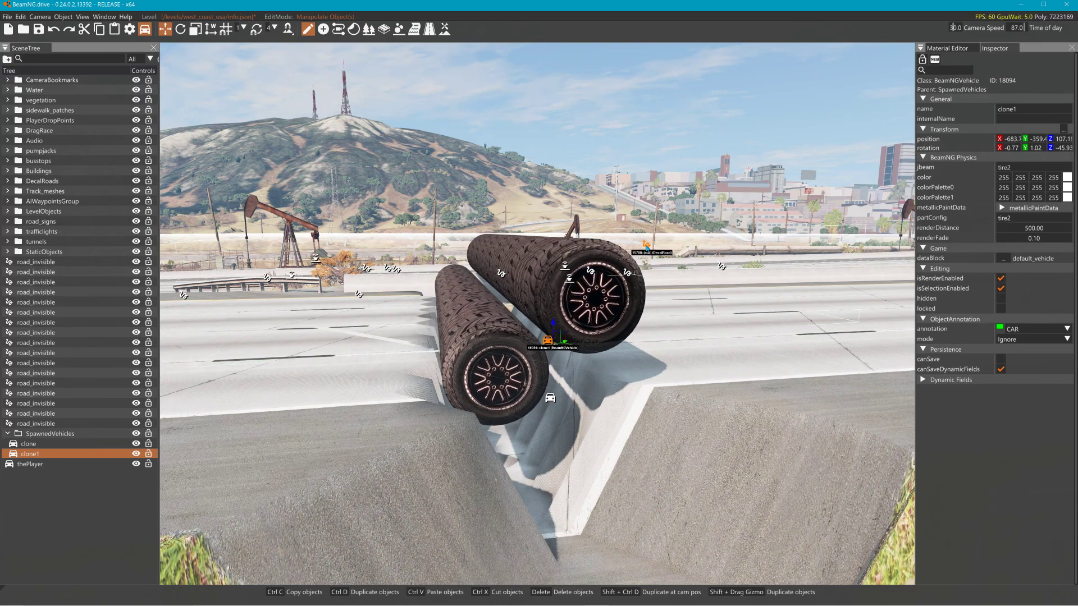
left_click(539, 412)
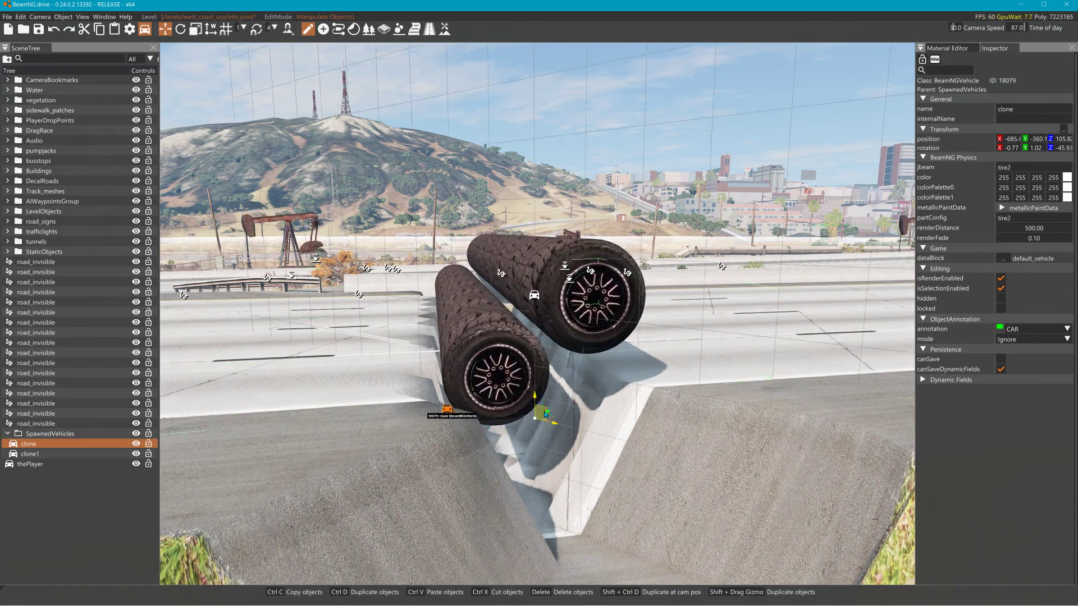
Leave the world editor, replace the current vehicle with the ETK K-Series Trackday (A), and place it at the toll plaza
right_click_drag(557, 299, 258, 298)
key("w")
key("w")
right_click_drag(556, 281, 519, 278)
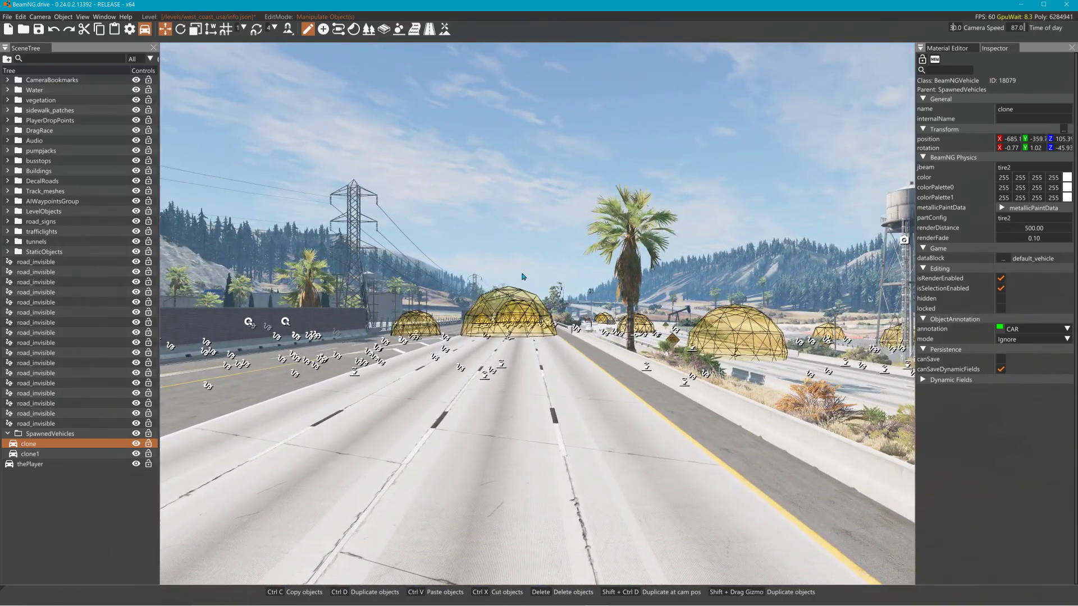
key("F11")
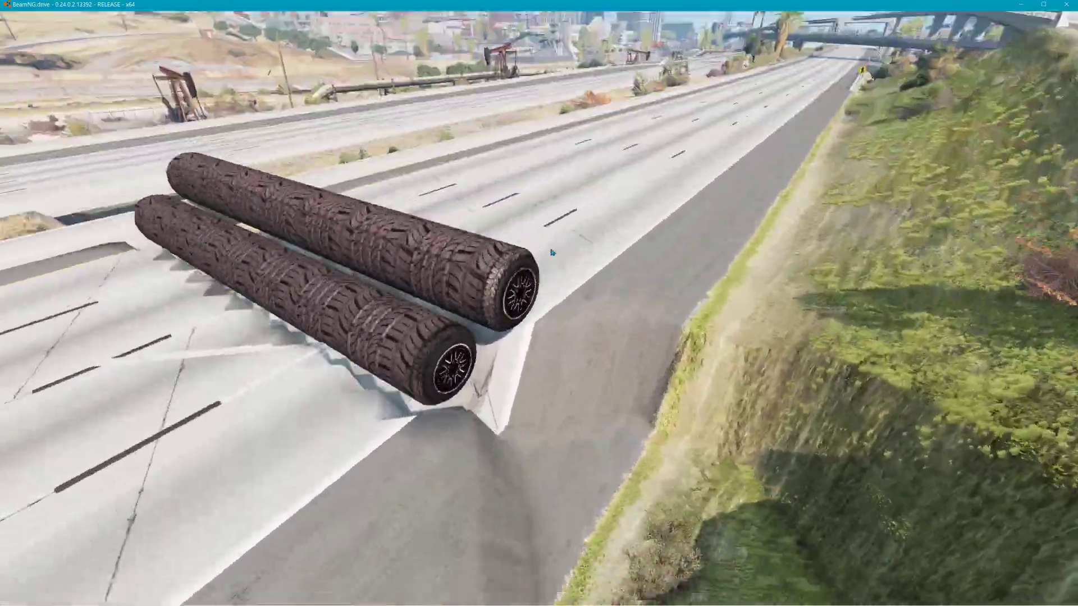
right_click_drag(552, 253, 269, 236)
key("w")
right_click_drag(538, 303, 123, 323)
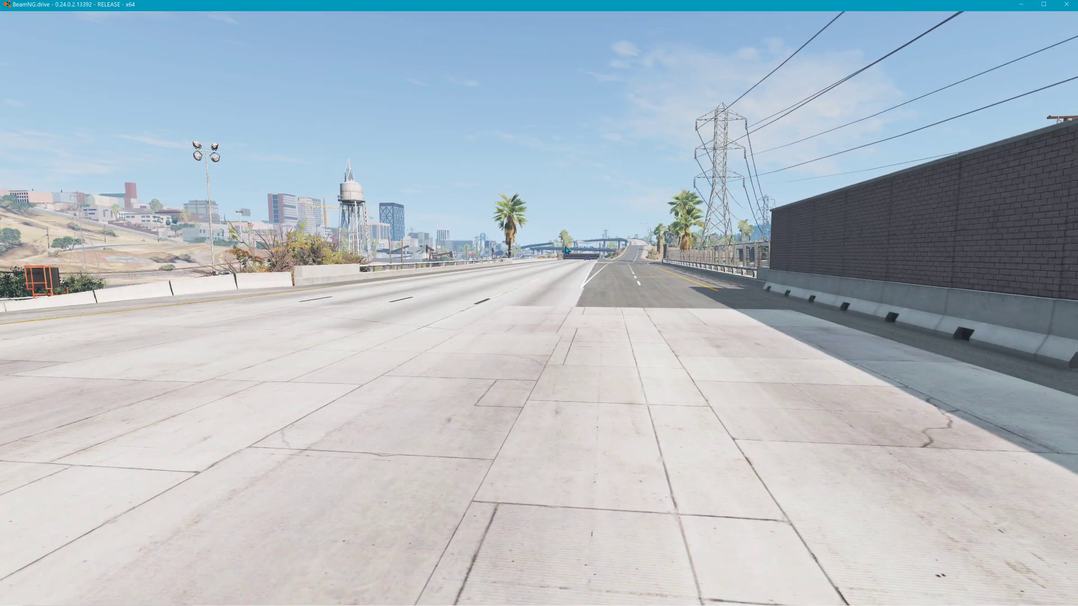
key("Escape")
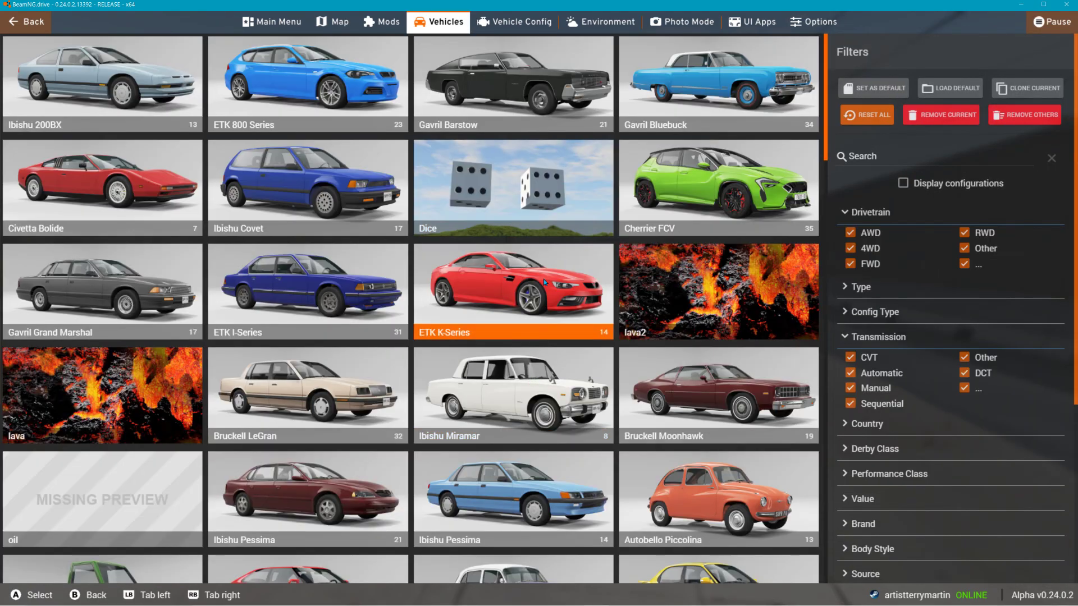
left_click(543, 278)
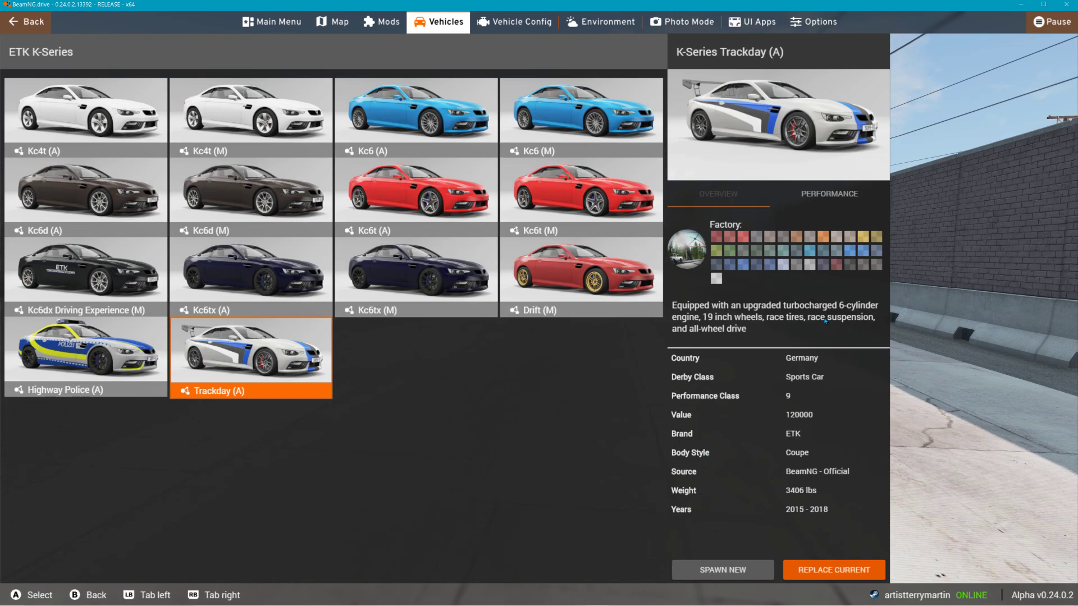
left_click(832, 570)
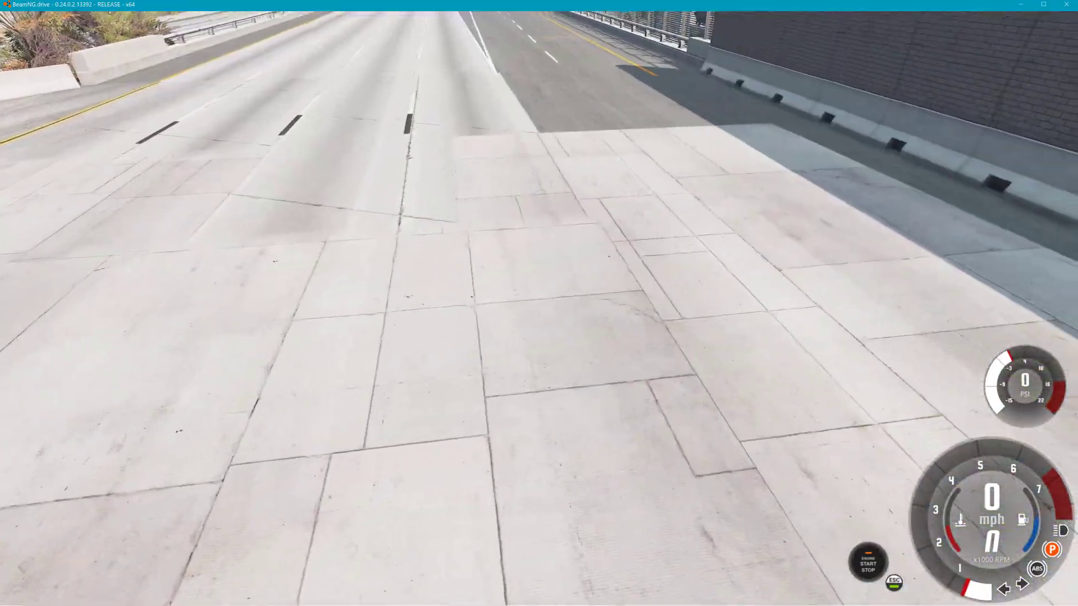
key("F7")
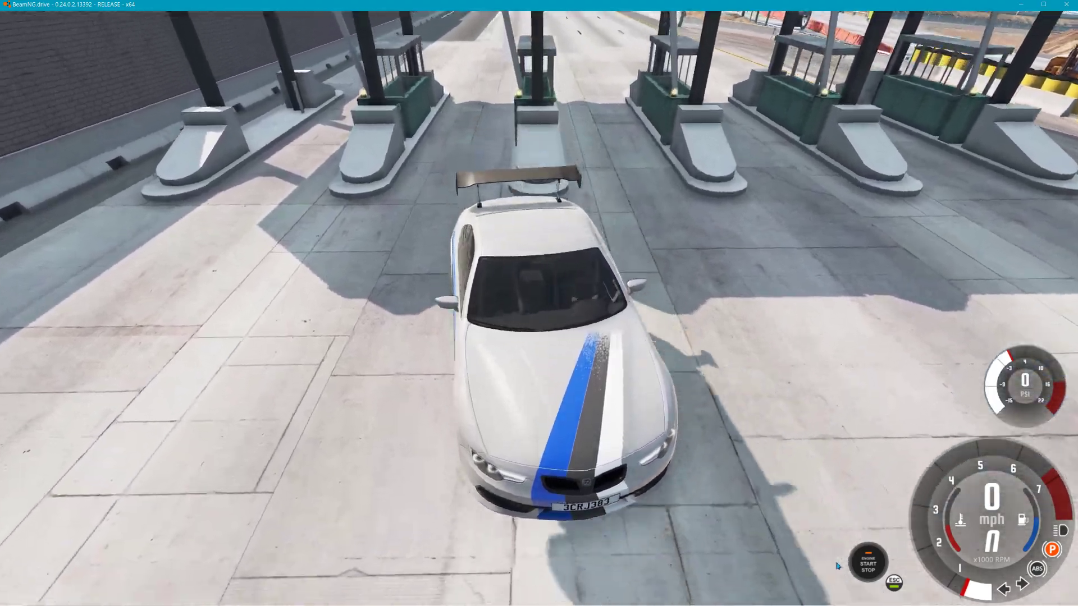
Return to the tire cylinder with the free camera and reopen the world editor
key("shift+c")
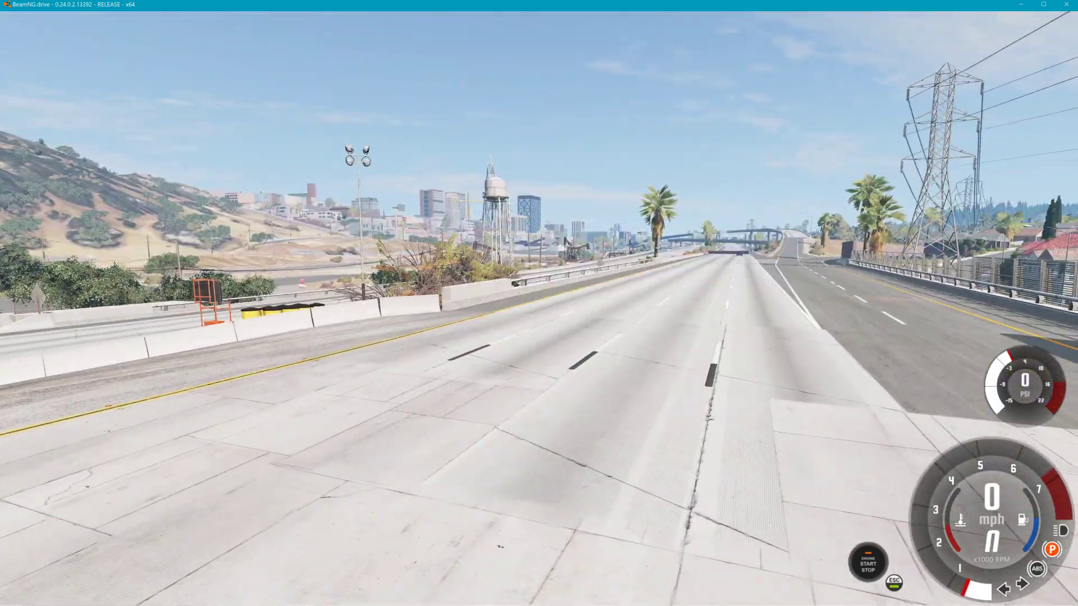
key("w")
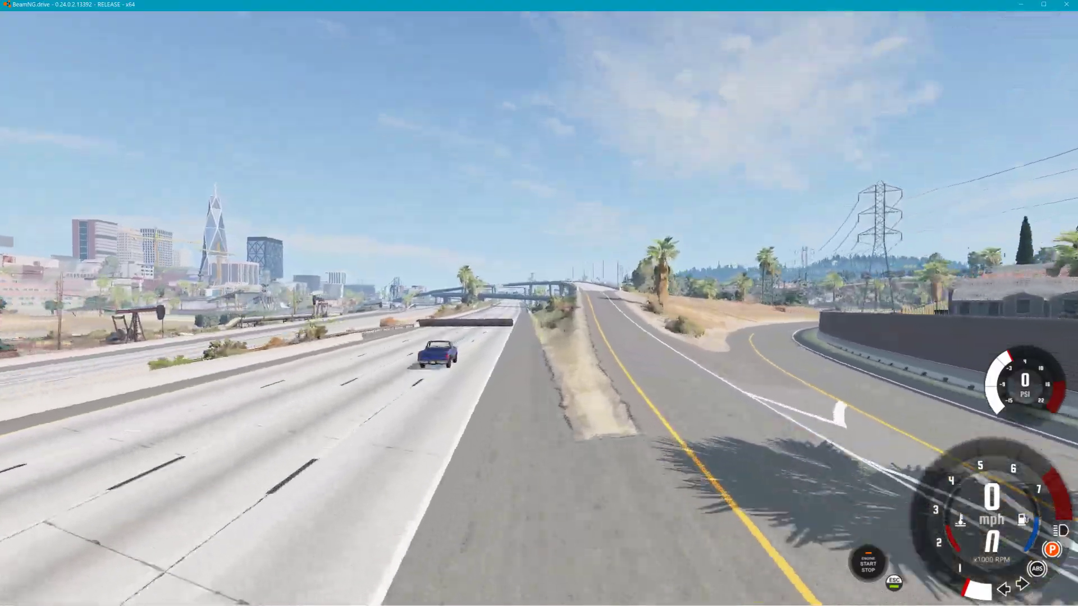
key("w")
key("s")
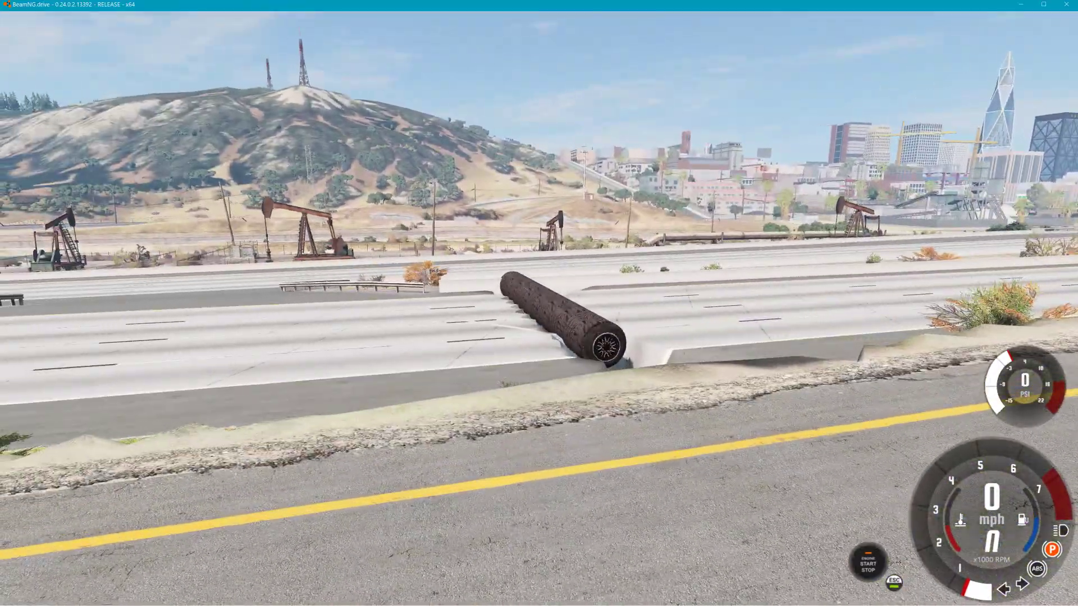
key("w")
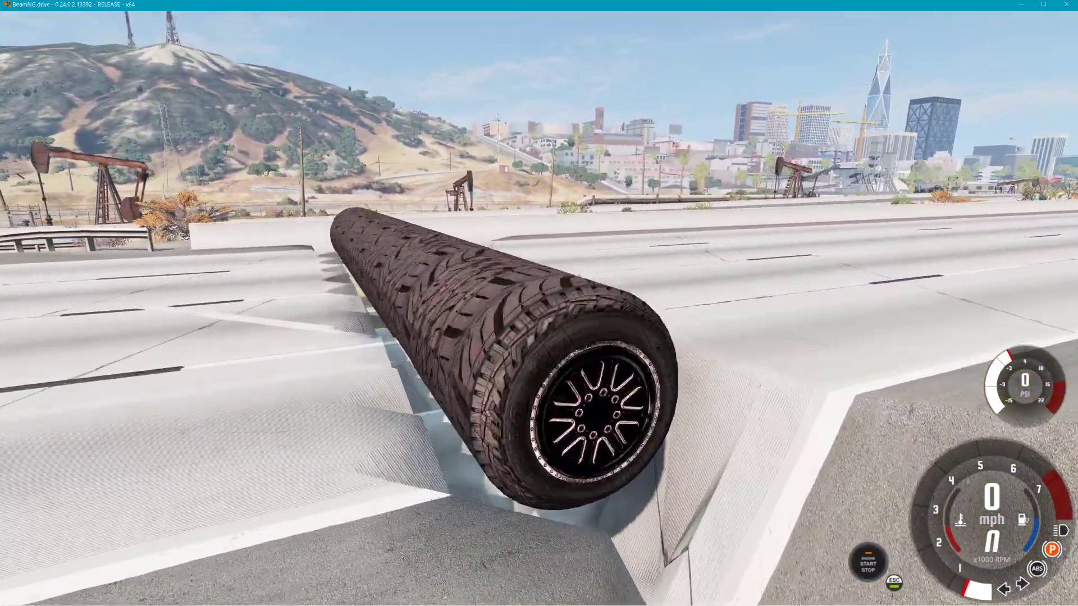
key("F11")
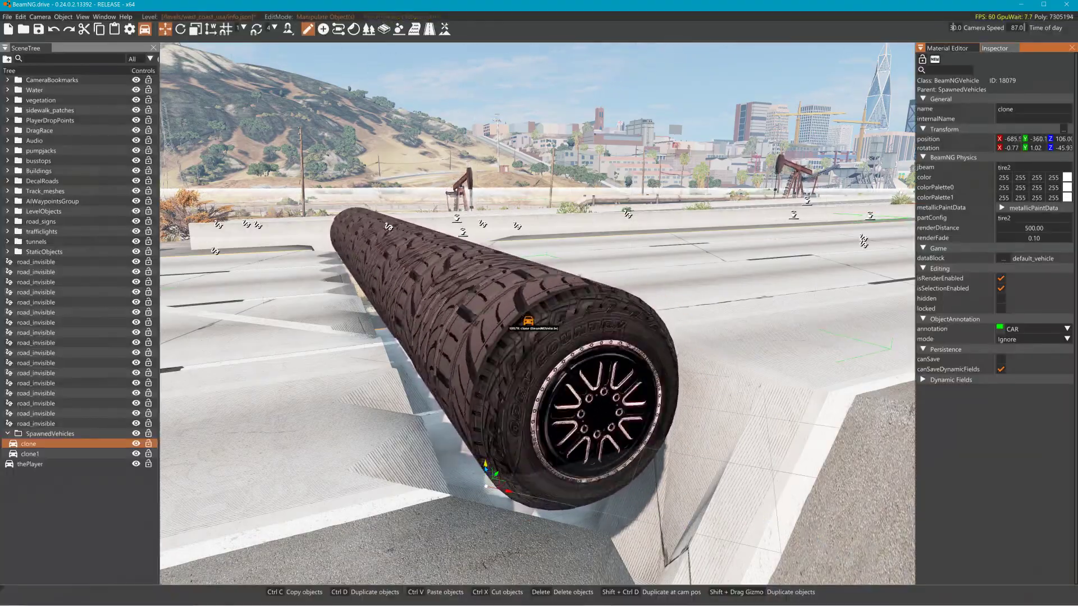
Duplicate the remaining tire cylinder and shift the copy across the trench toward the opposite wall, lowering it beside the original
key("ctrl+d")
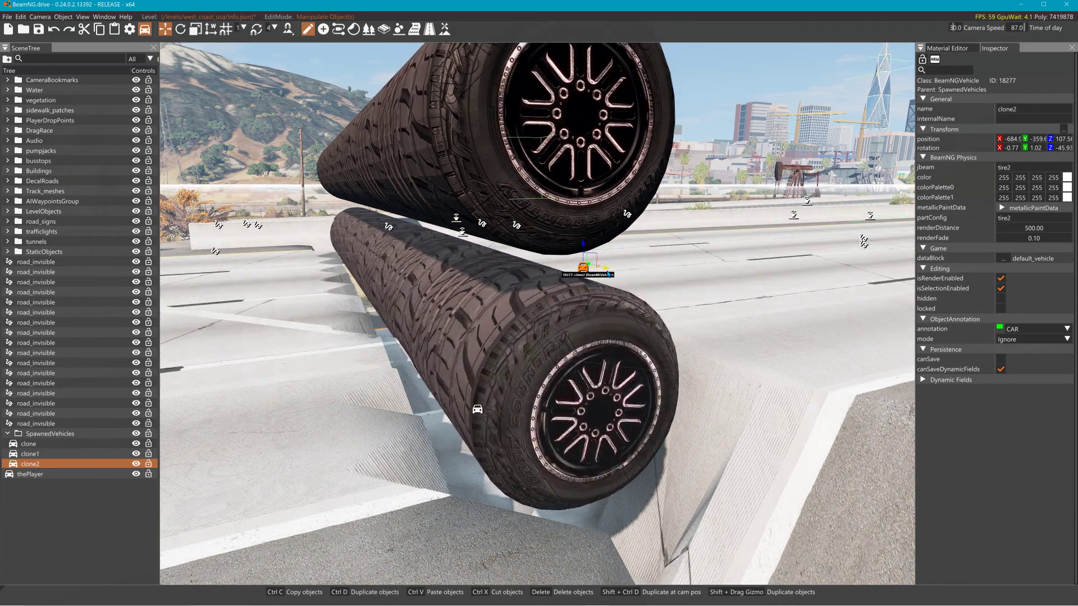
left_click_drag(608, 273, 667, 269)
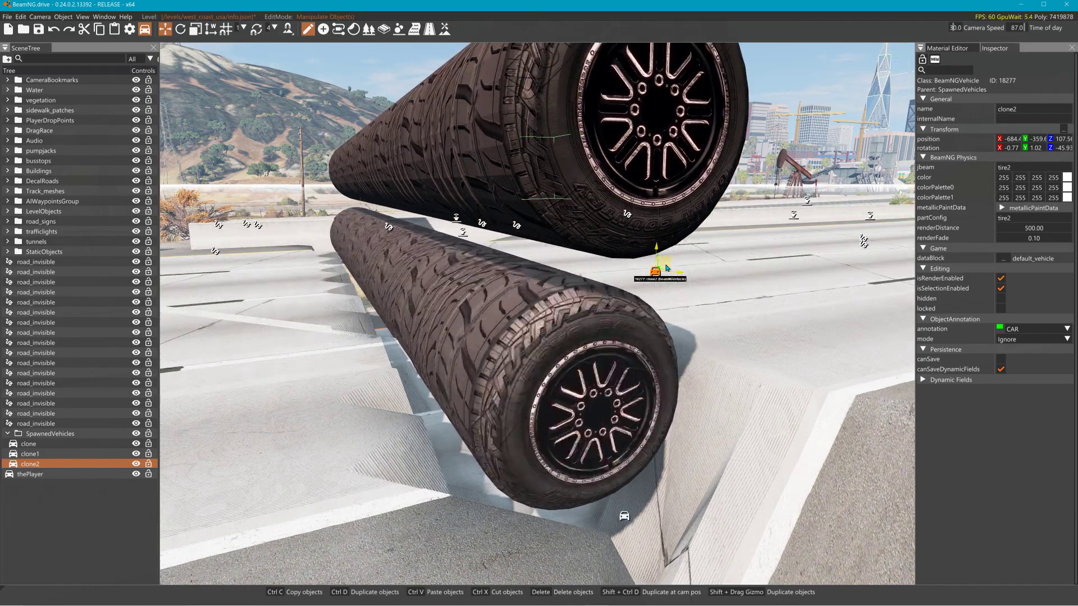
right_click_drag(666, 269, 404, 288)
key("d")
key("s")
key("a")
left_click_drag(477, 271, 603, 275)
key("a")
right_click_drag(600, 286, 792, 192)
key("d")
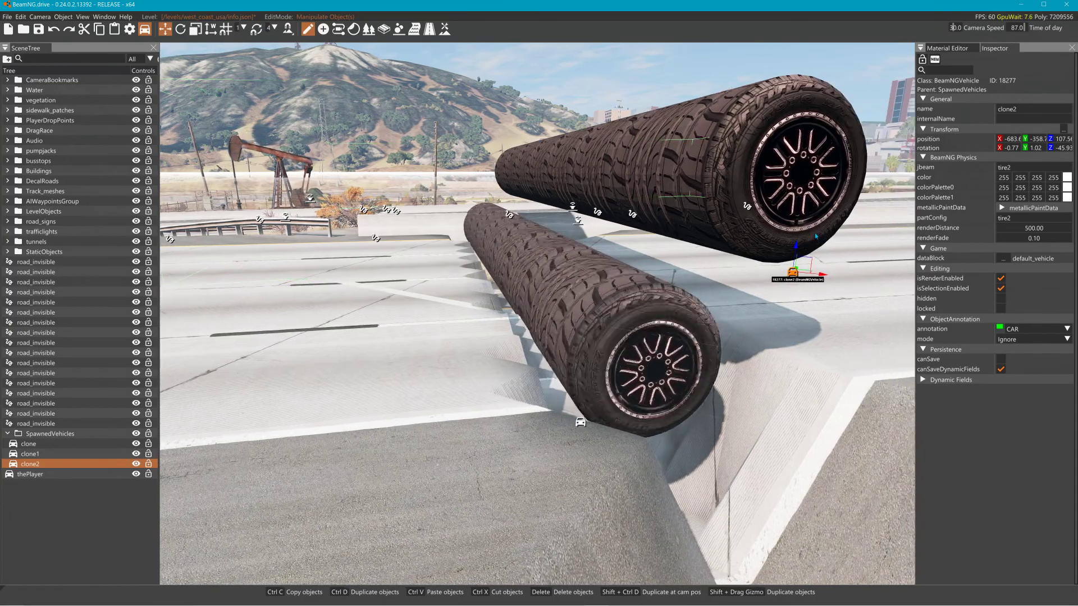
left_click_drag(797, 247, 787, 306)
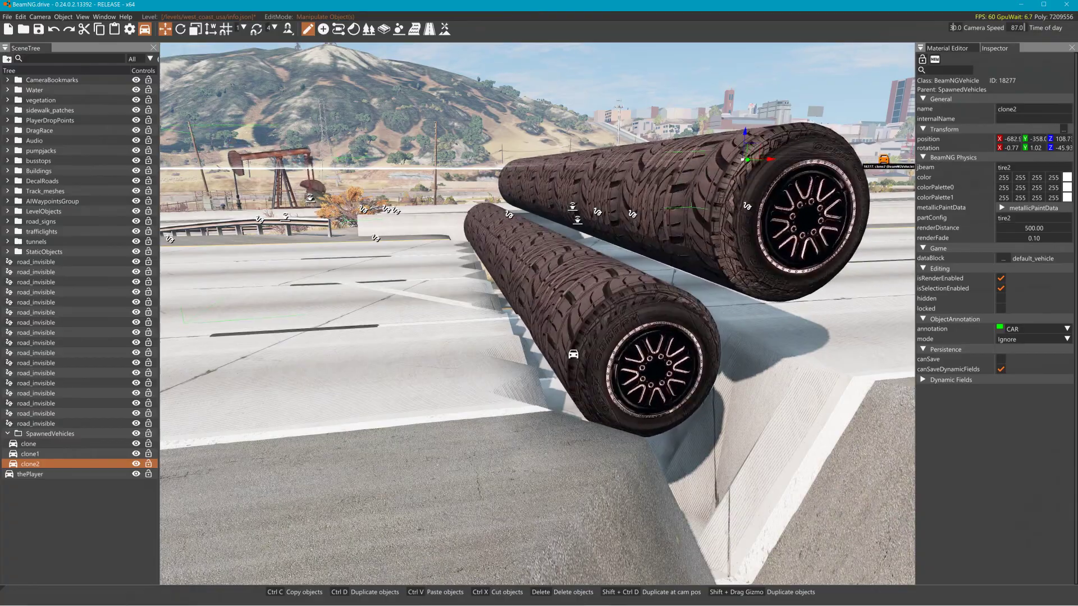
right_click_drag(791, 299, 767, 252)
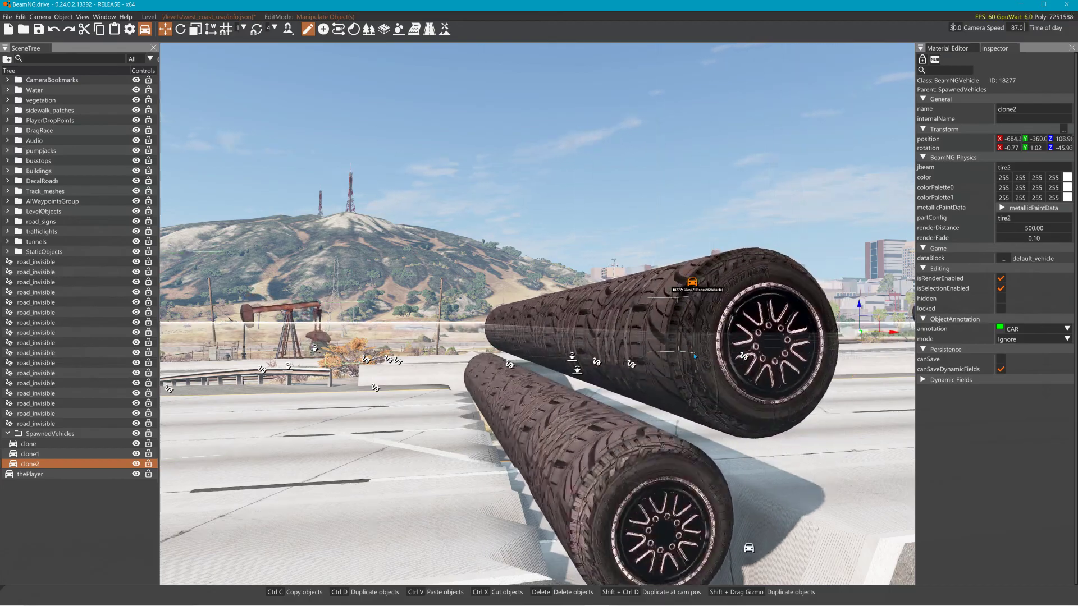
right_click_drag(733, 381, 784, 465)
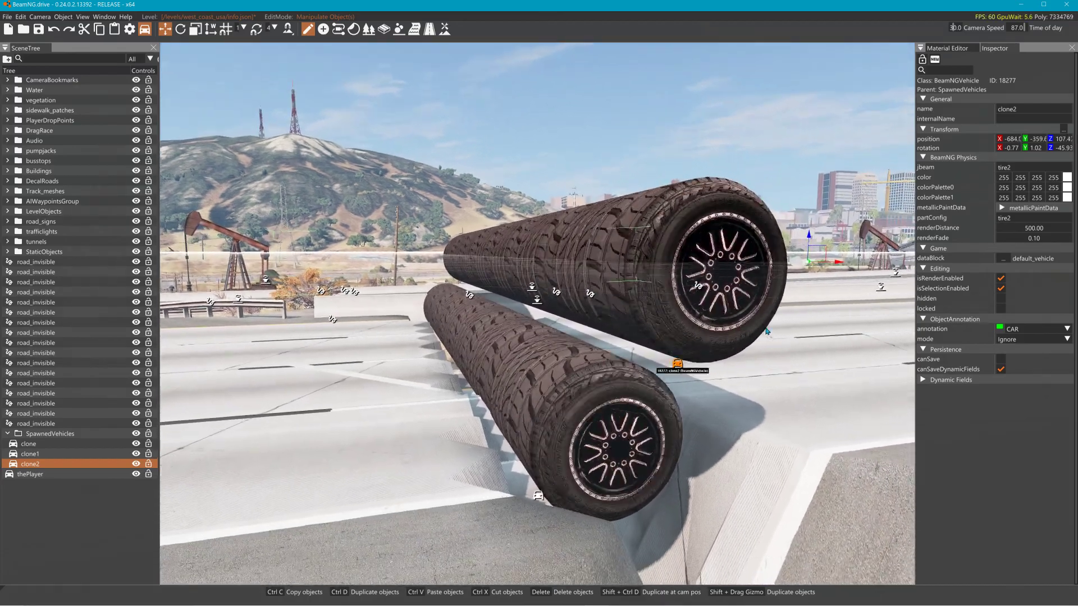
Undo the last move of the original cylinder and reposition it low against the trench's jagged edge
left_click(695, 351)
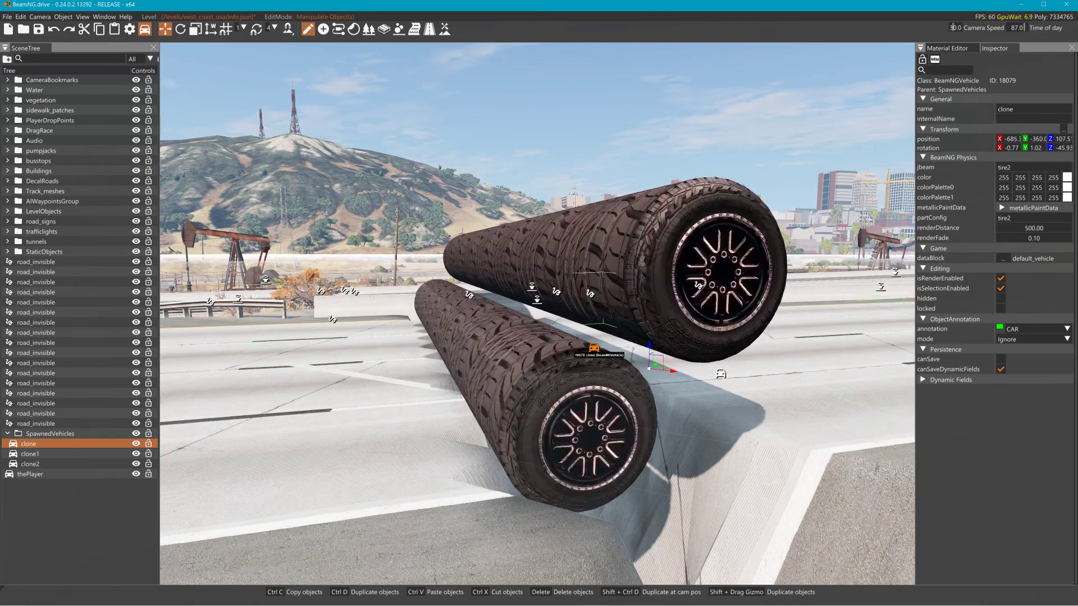
key("ctrl+z")
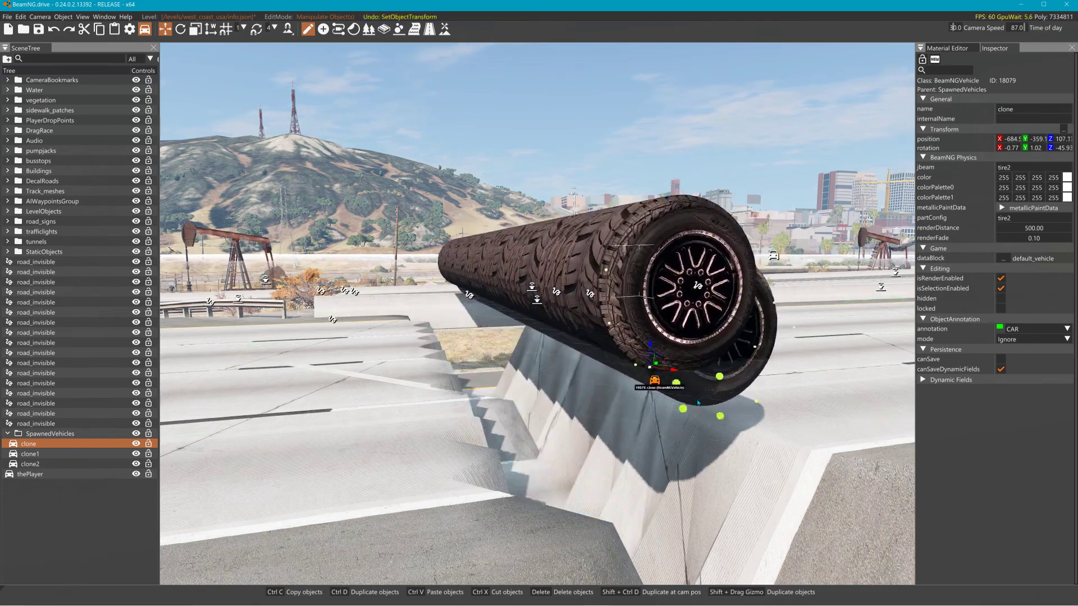
left_click_drag(601, 402, 601, 401)
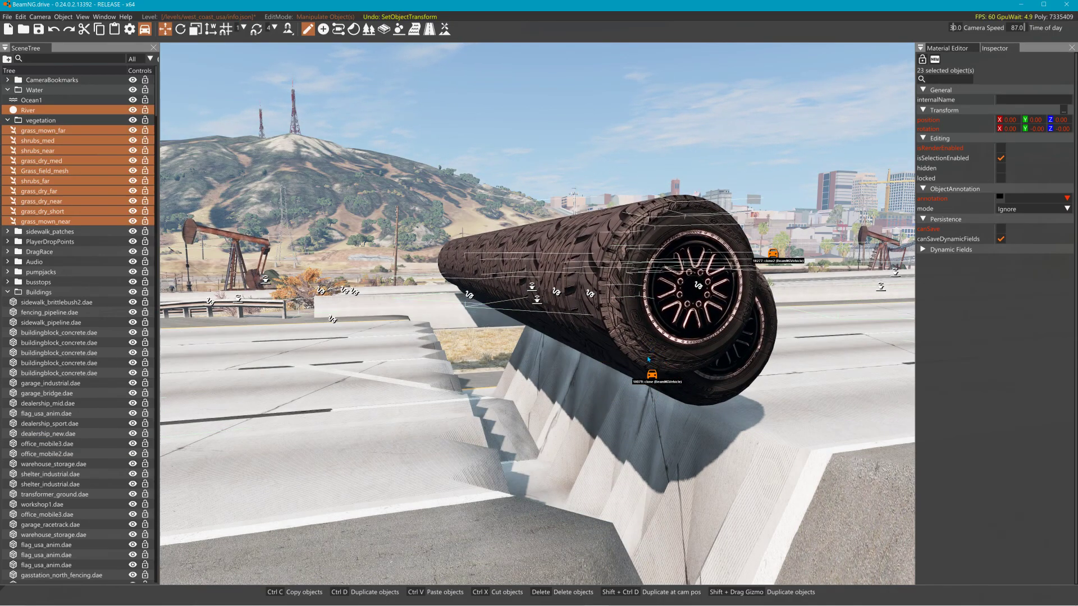
left_click(652, 373)
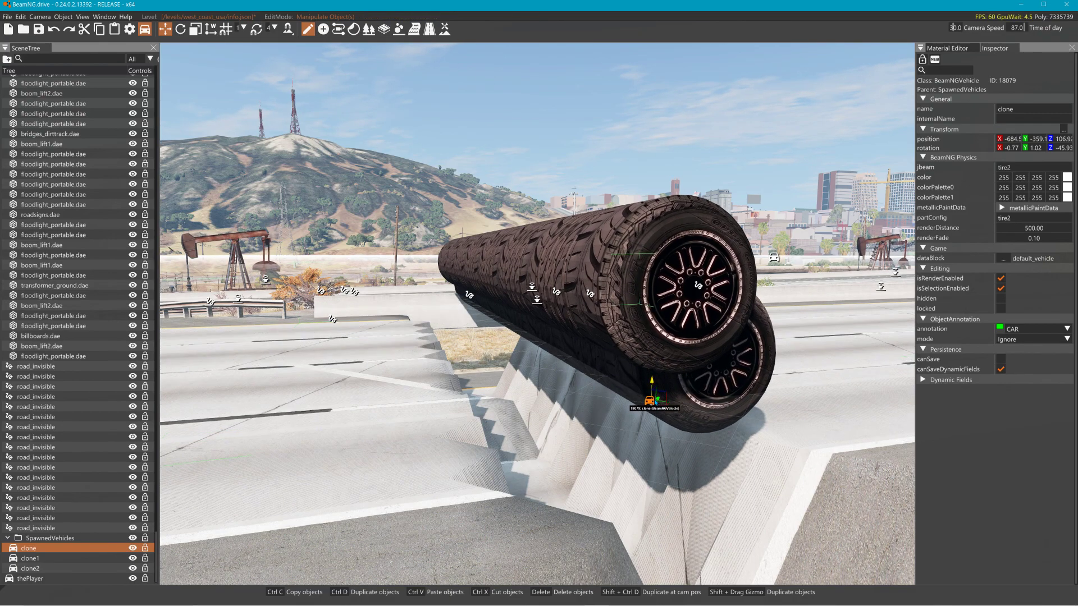
mouse_move(652, 403)
left_mouse_down()
mouse_move(553, 471)
mouse_move(556, 572)
mouse_move(546, 552)
left_mouse_up()
left_click(650, 400)
Select the duplicate cylinder and shift it away from the original toward the opposite trench wall
left_click(673, 273)
right_click_drag(674, 273, 612, 297)
key("d")
key("a")
key("s")
left_click_drag(661, 290, 705, 346)
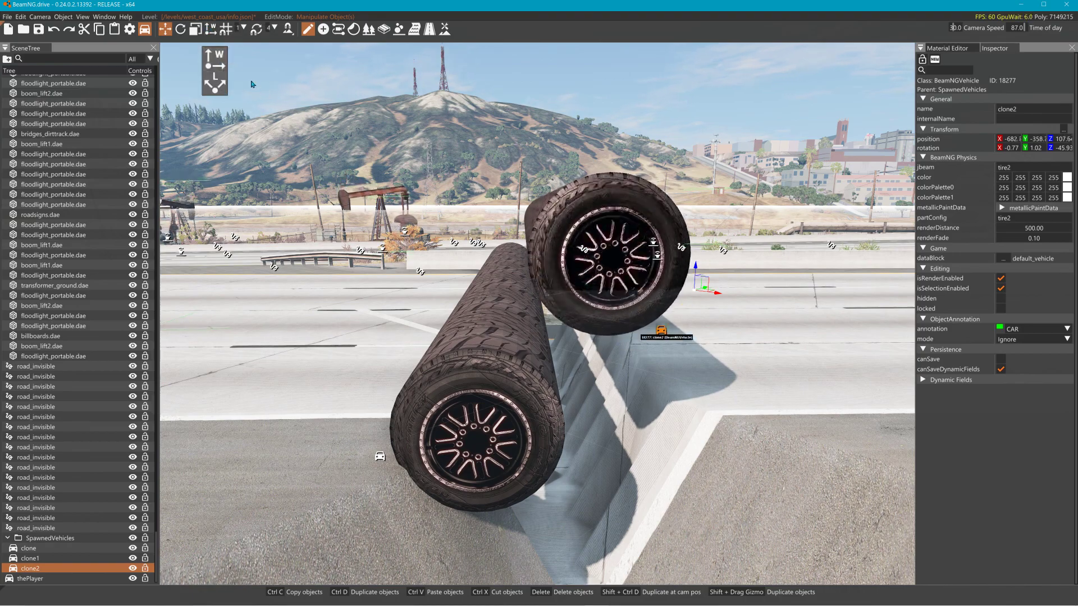
Reposition the duplicate tire cylinder beside the original, adjusting its height and shifting it along the trench
left_click(213, 80)
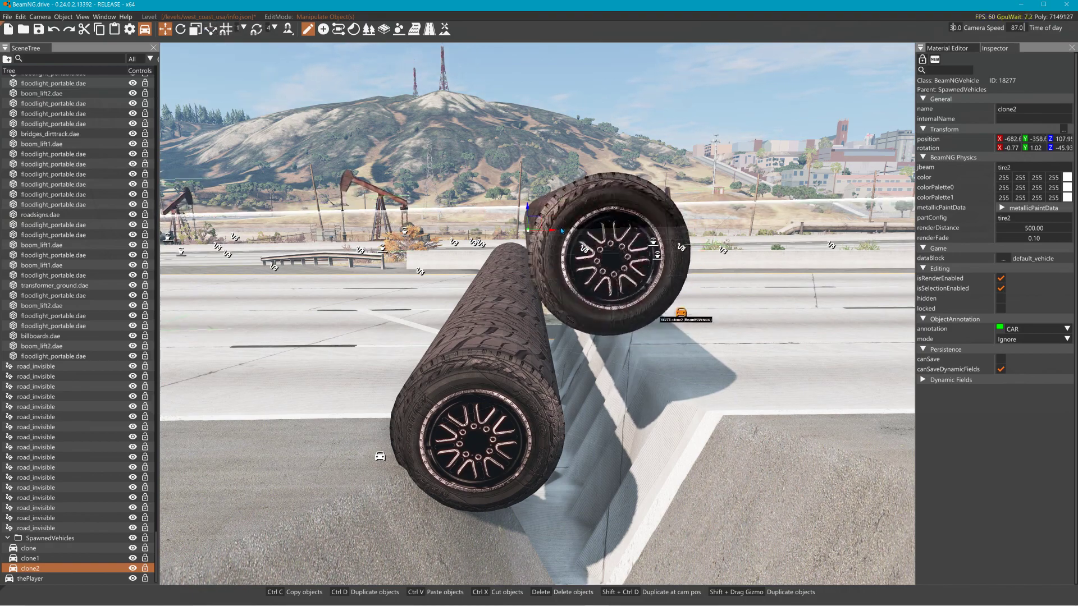
left_click_drag(556, 233, 568, 235)
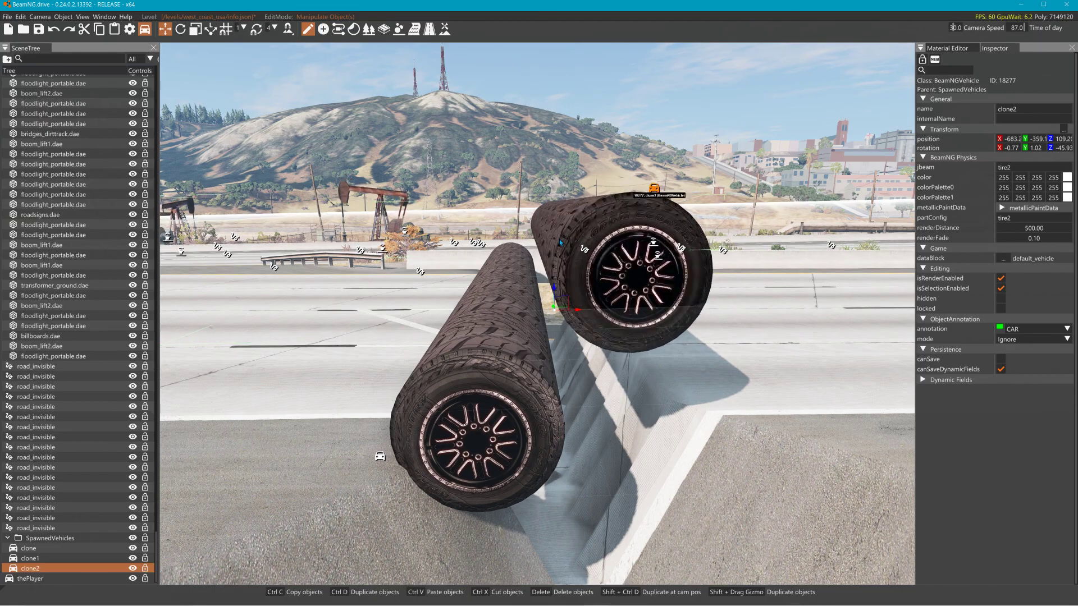
left_click_drag(548, 297, 555, 315)
key("a")
right_click_drag(556, 316, 555, 315)
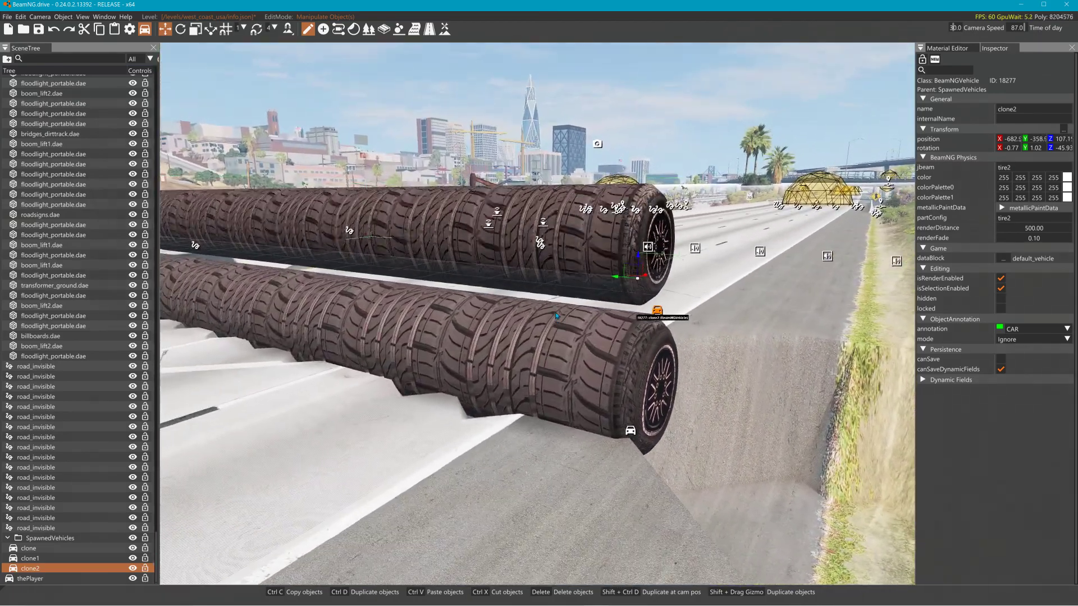
left_click_drag(615, 279, 661, 302)
Shift the duplicate cylinder away from the original toward the opposite trench wall, leaving a gap between the two
right_click_drag(687, 273, 686, 274)
key("d")
key("s")
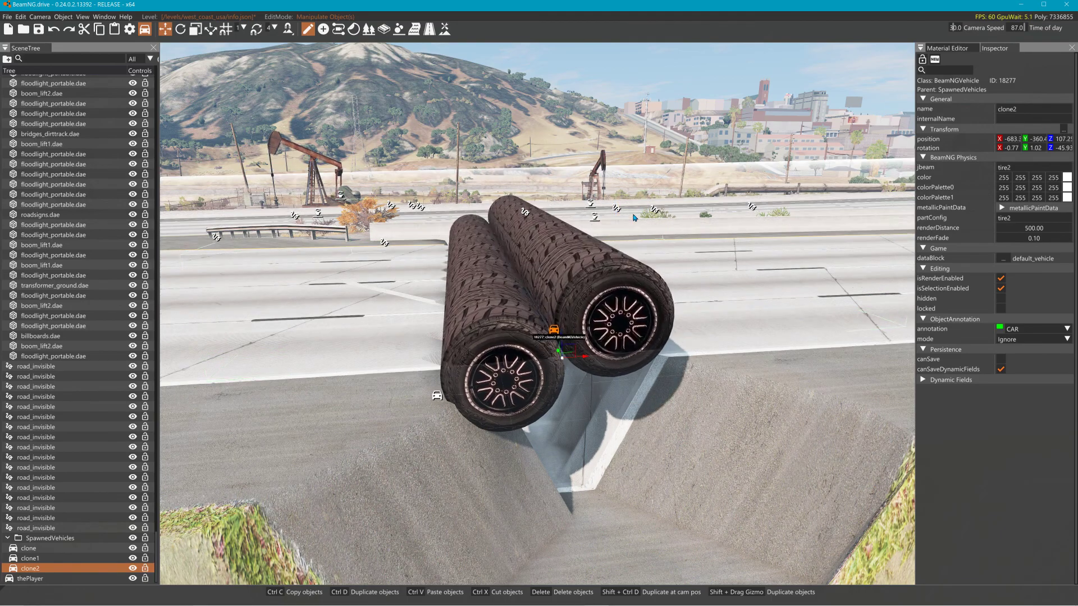
left_click_drag(587, 360, 605, 357)
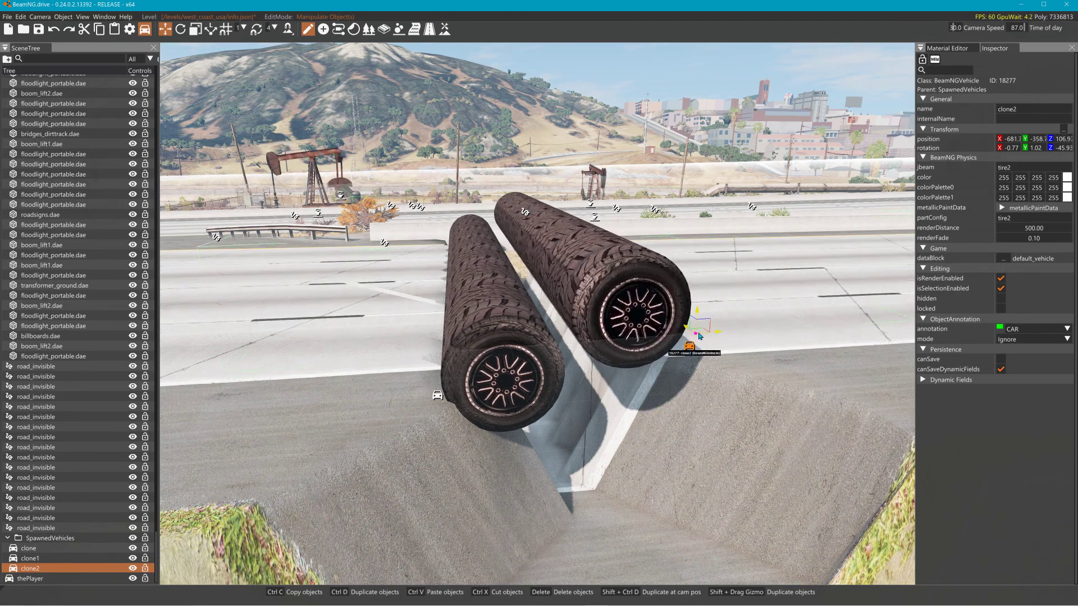
left_click_drag(719, 336, 712, 339)
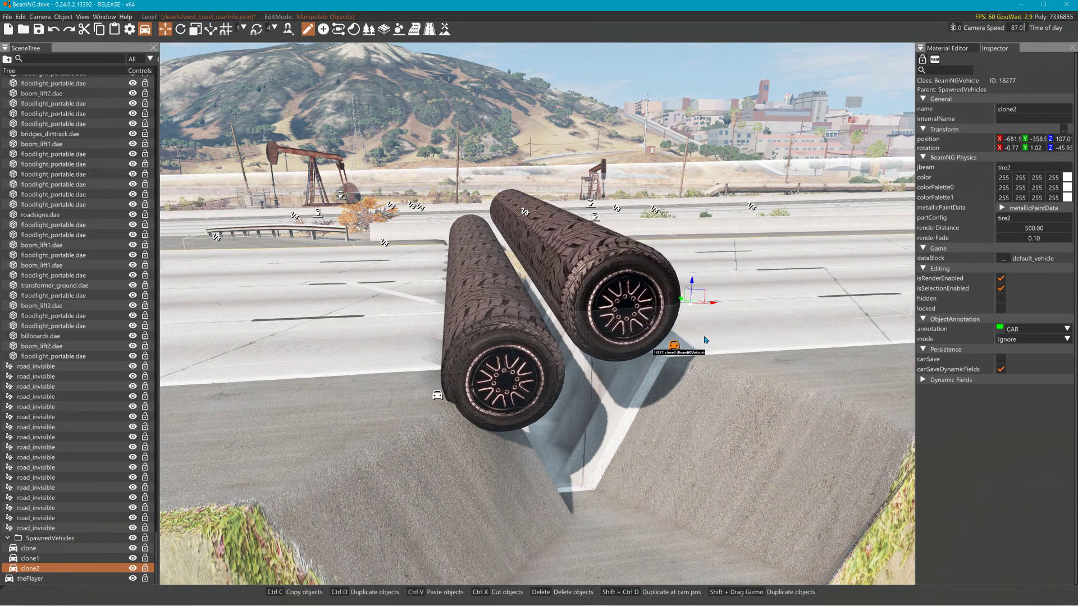
Raise the original cylinder slightly at the trench edge and move the duplicate sideways clear of it
left_click(465, 384)
mouse_move(440, 385)
left_mouse_down()
mouse_move(455, 385)
mouse_move(456, 354)
left_mouse_up()
left_click(588, 365)
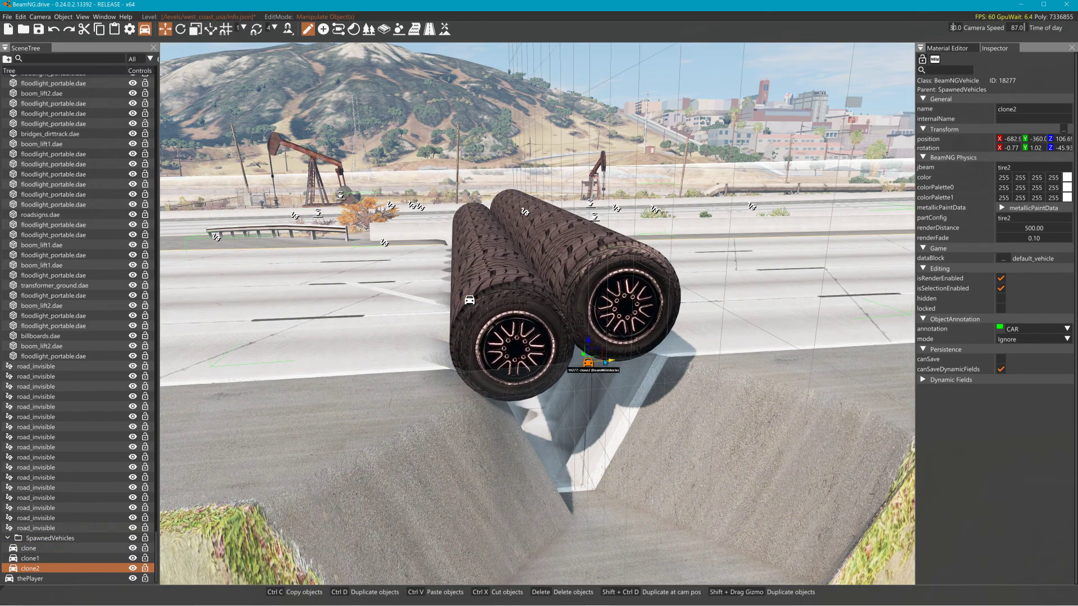
left_click_drag(609, 362, 638, 358)
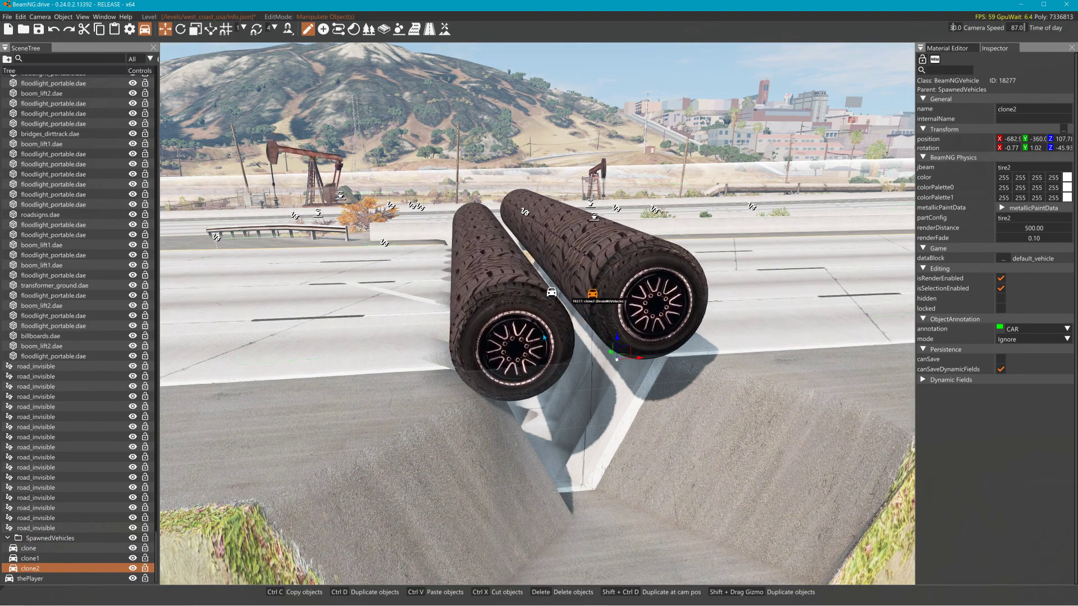
Fine-tune both cylinders over the trench, moving the original toward the trench's middle and nudging the duplicate back toward it
left_click(540, 354)
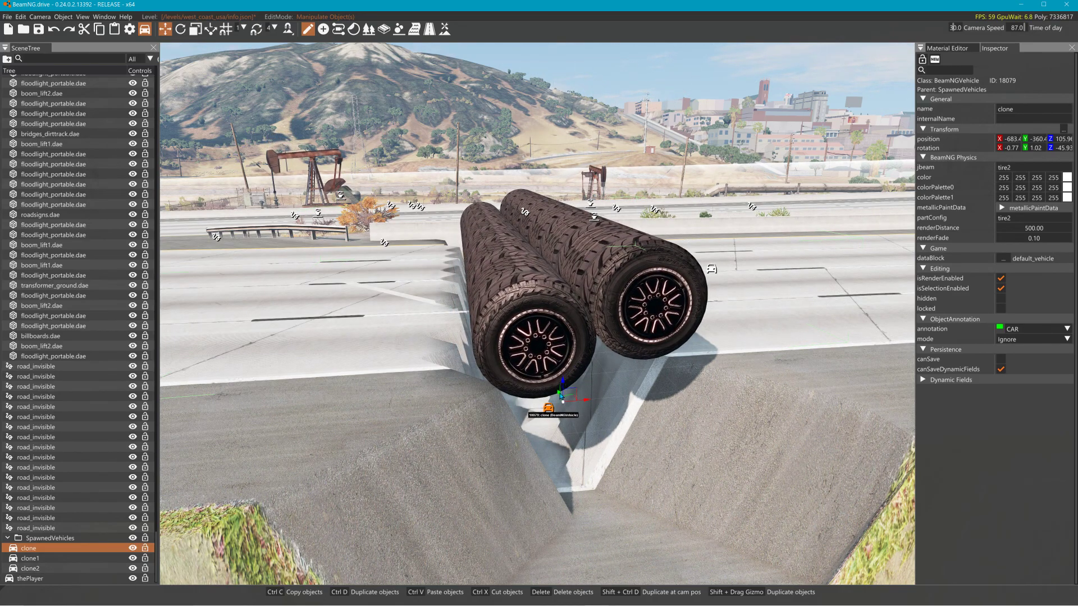
left_click_drag(560, 395, 551, 376)
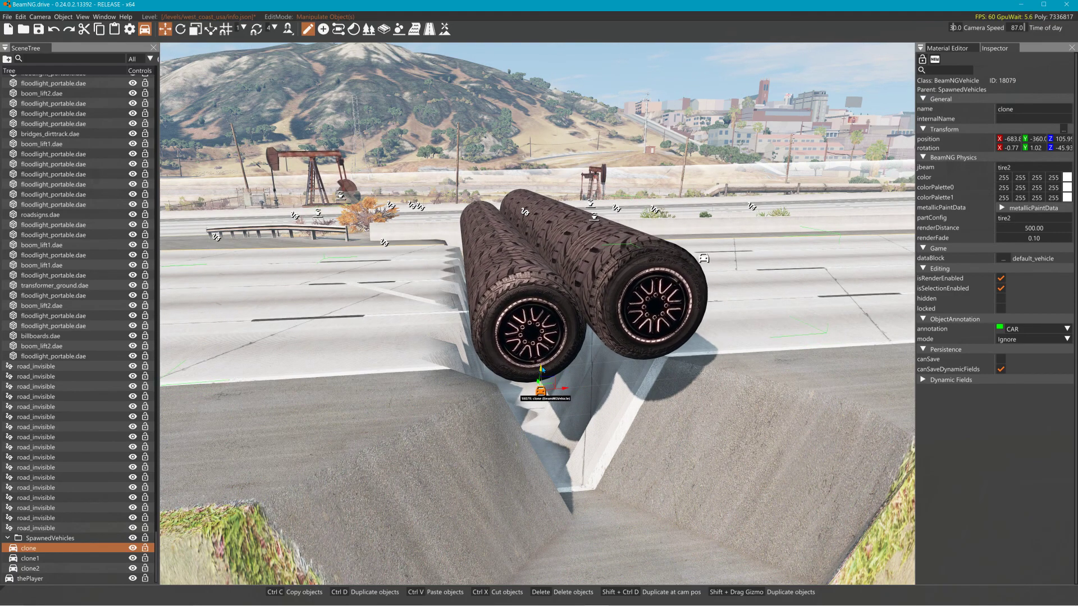
left_click(654, 293)
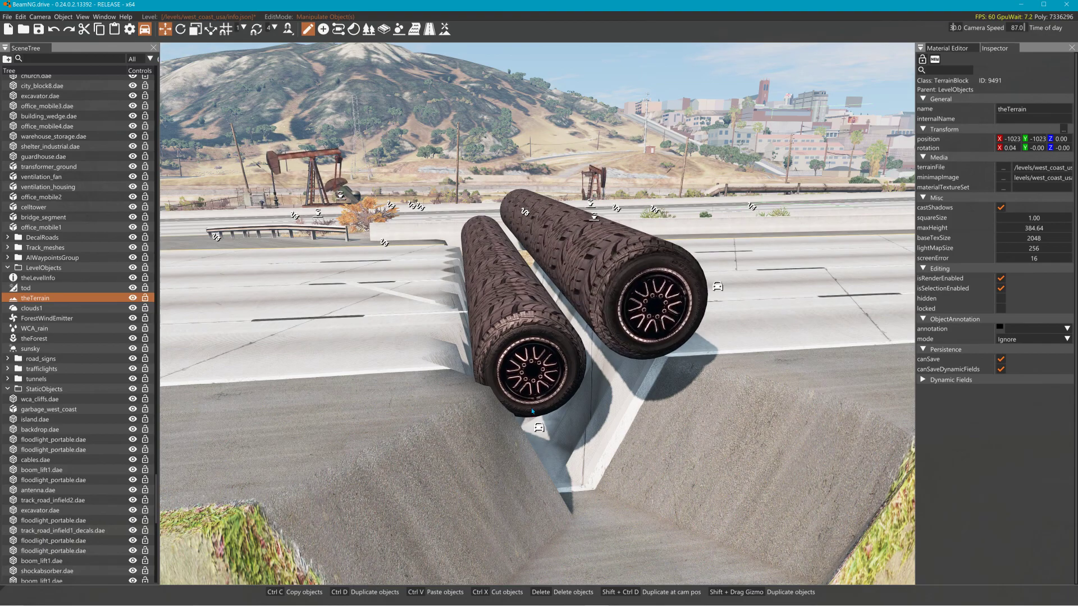
left_click(539, 428)
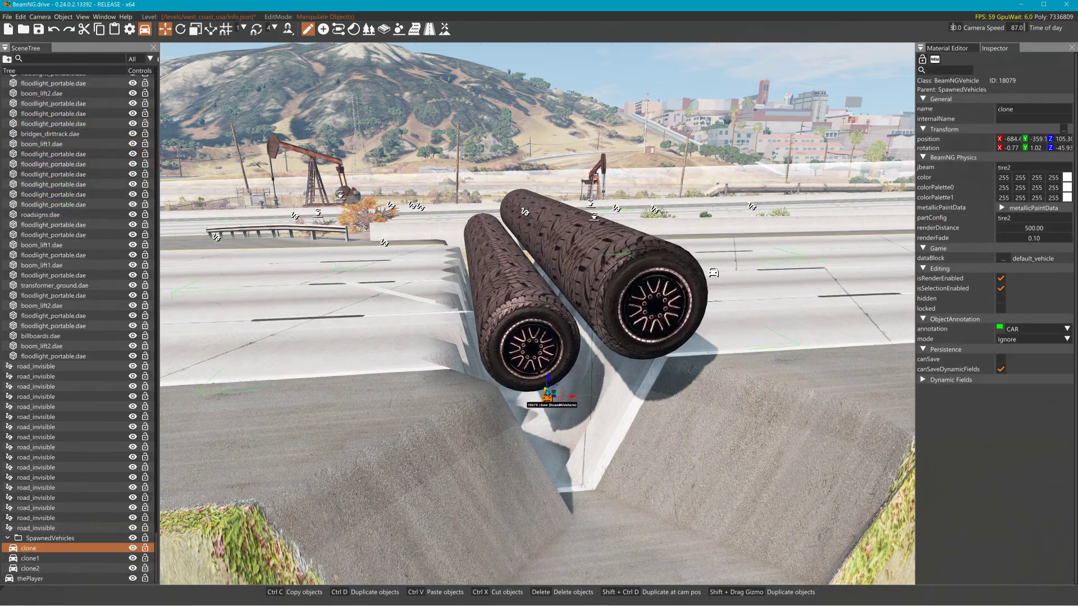
left_click(590, 307)
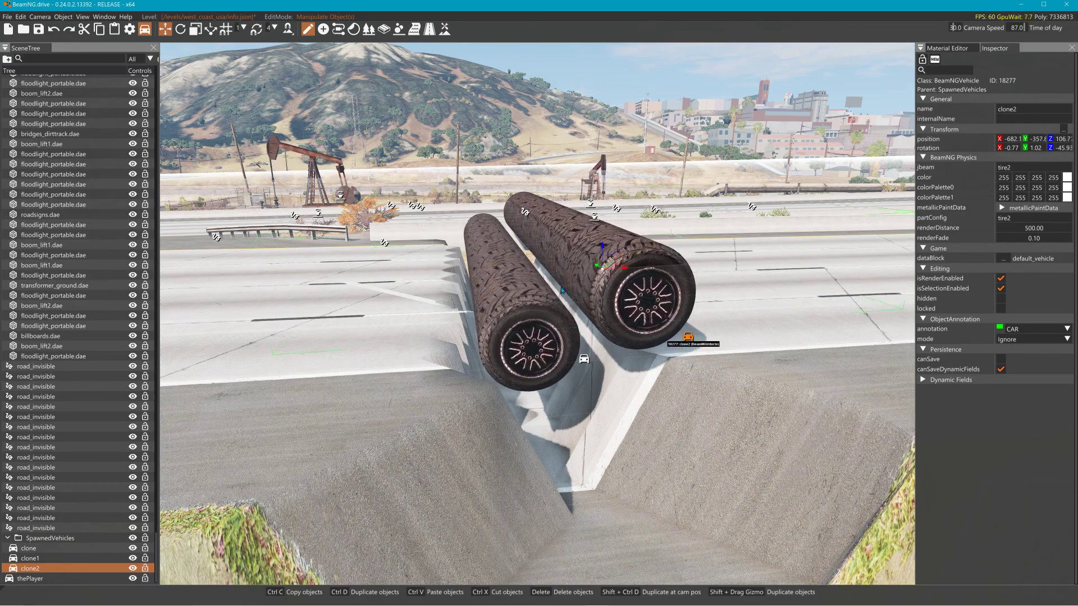
left_click(486, 363)
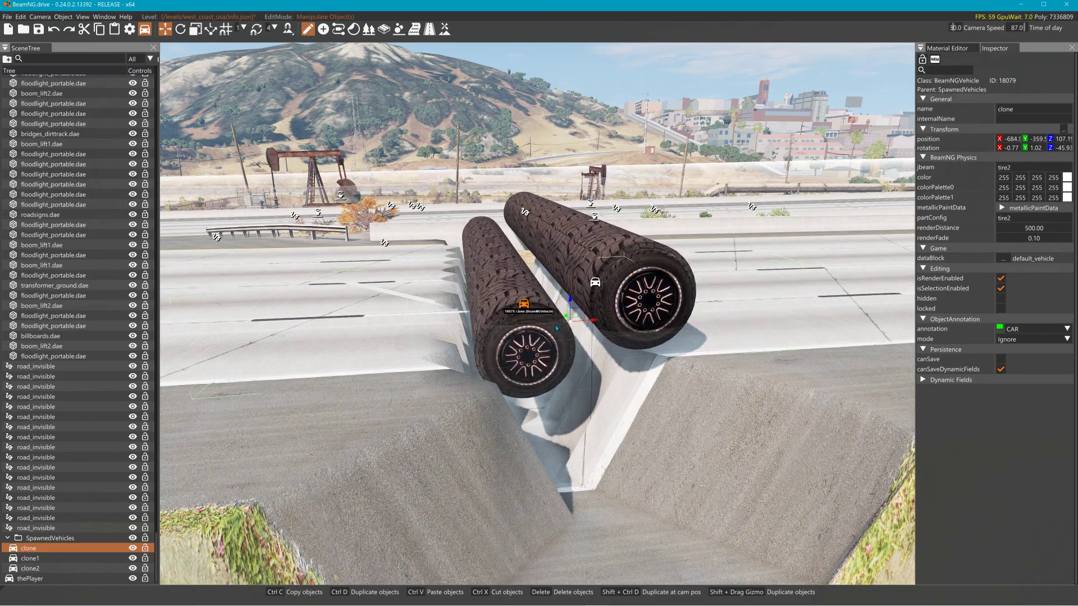
Inspect the two cylinders from the highway approach and close the world editor
key("a")
right_click_drag(557, 328, 730, 327)
key("a")
right_click_drag(537, 313, 680, 309)
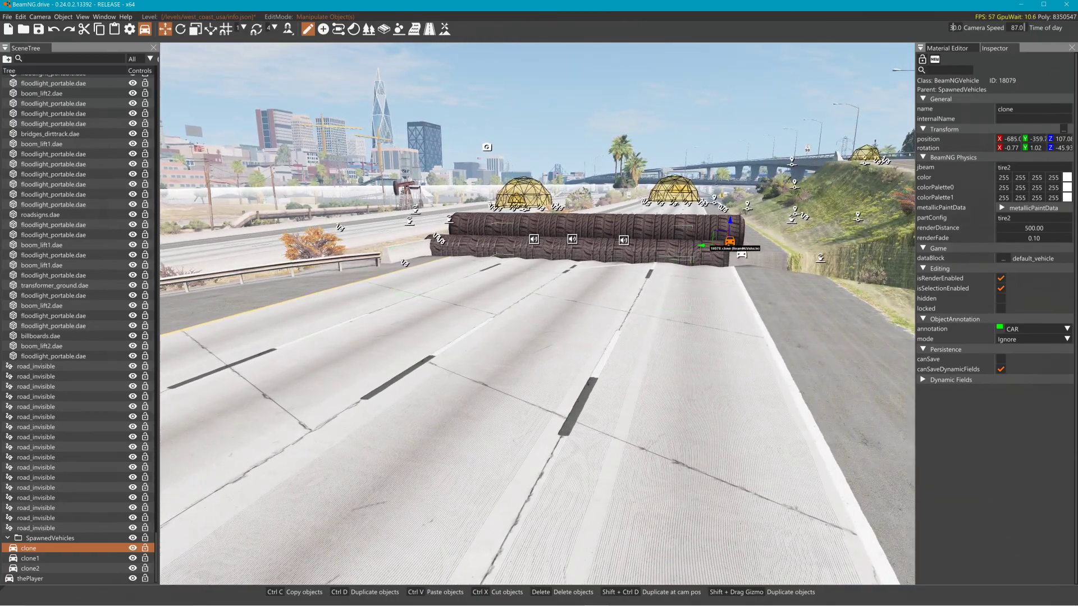
key("F11")
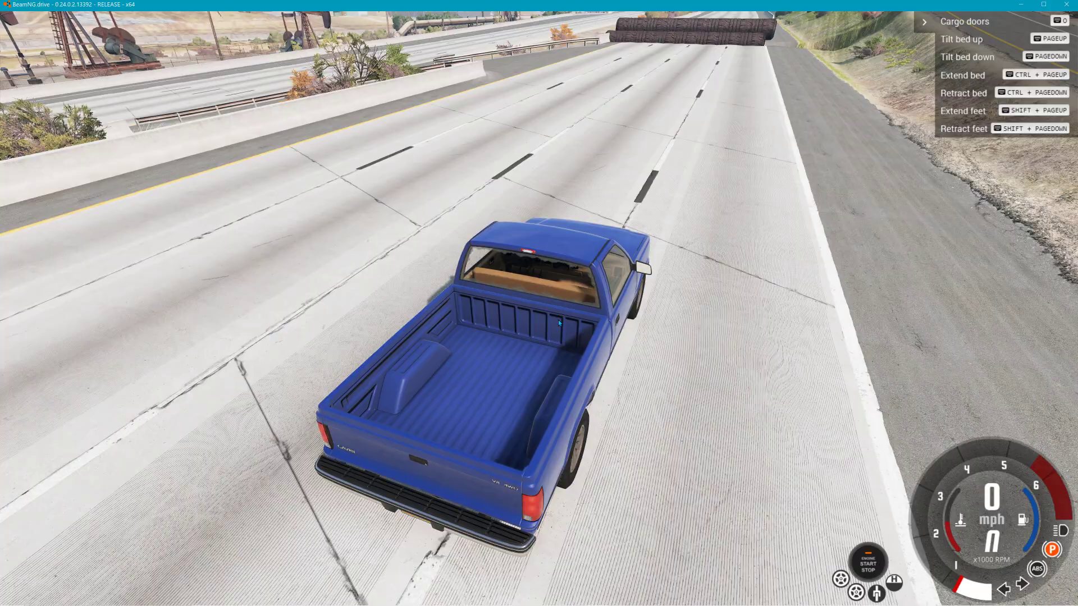
Fly the free camera back along the highway to the toll plaza and bring the blue pickup there, facing the obstacle
right_click_drag(557, 319, 331, 309)
key("shift+c")
key("w")
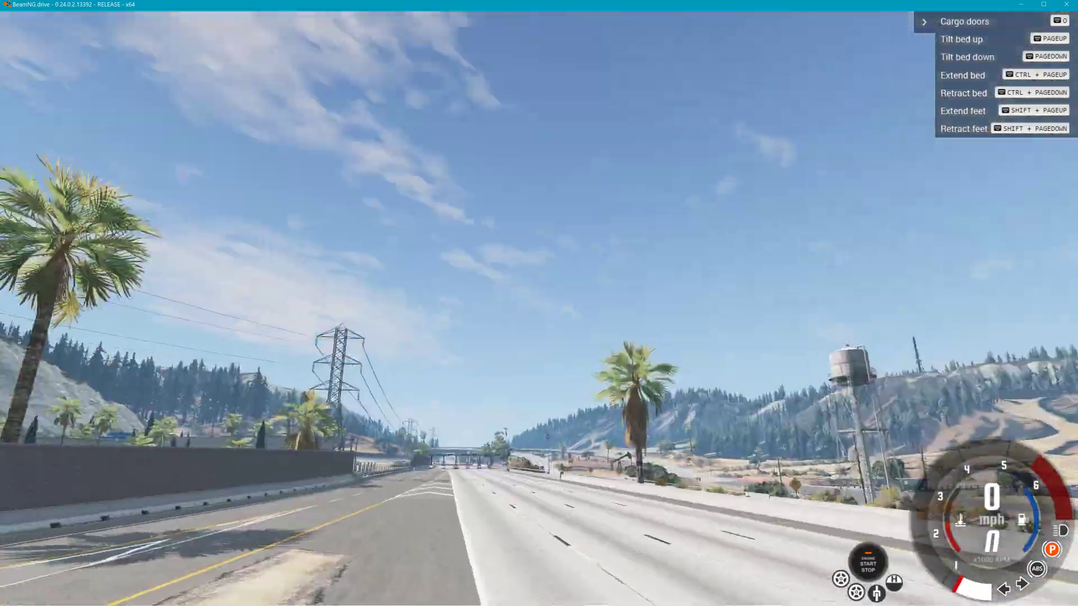
key("w")
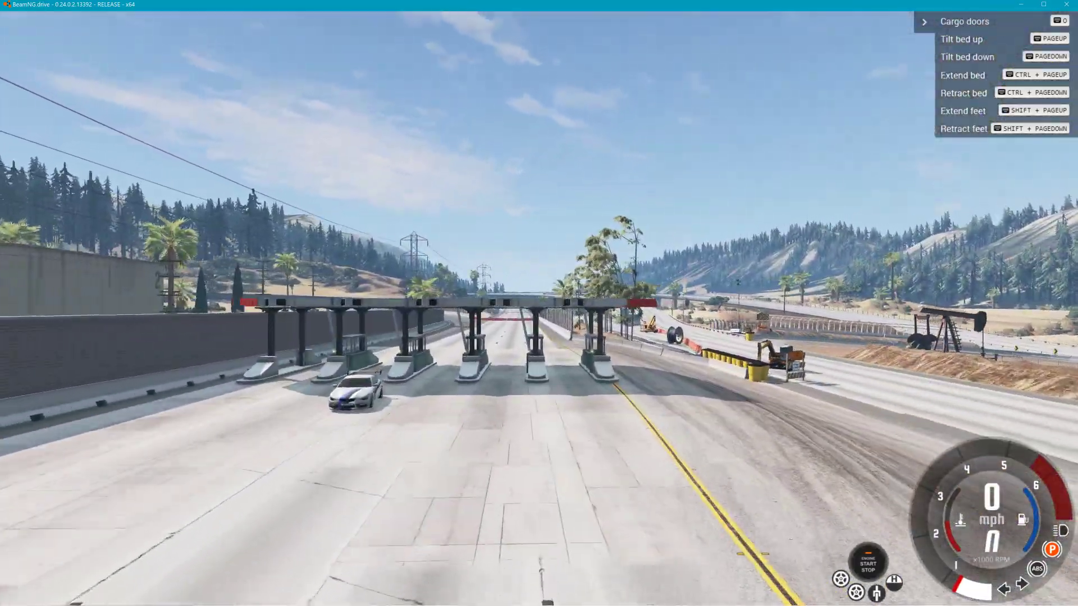
right_click_drag(538, 303, 85, 308)
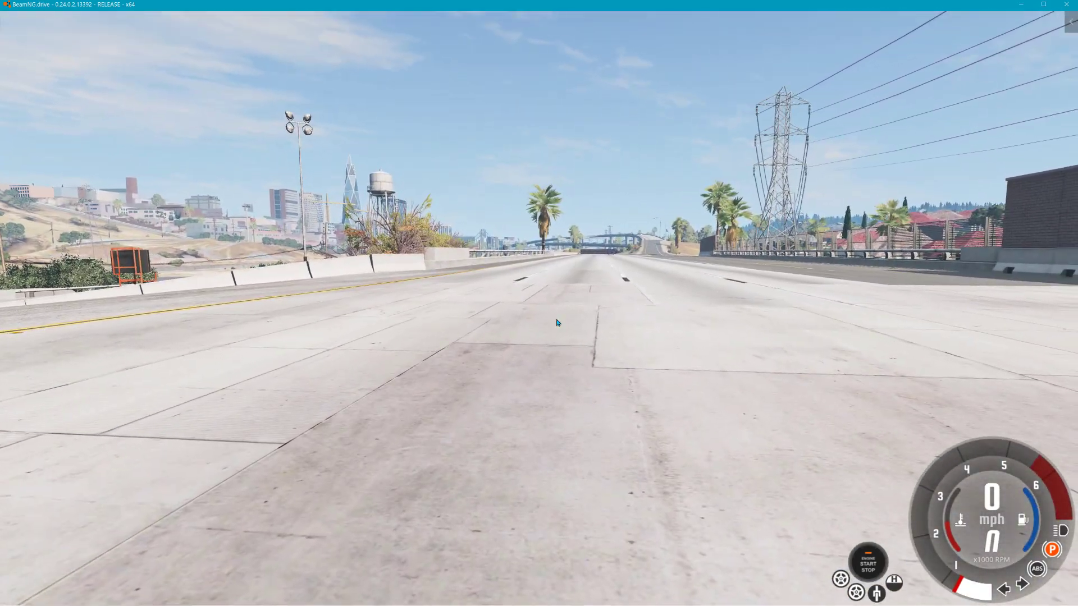
key("shift+c")
Replace the current pickup with the Ibishu Hopper in the Crawler (A) configuration
key("Escape")
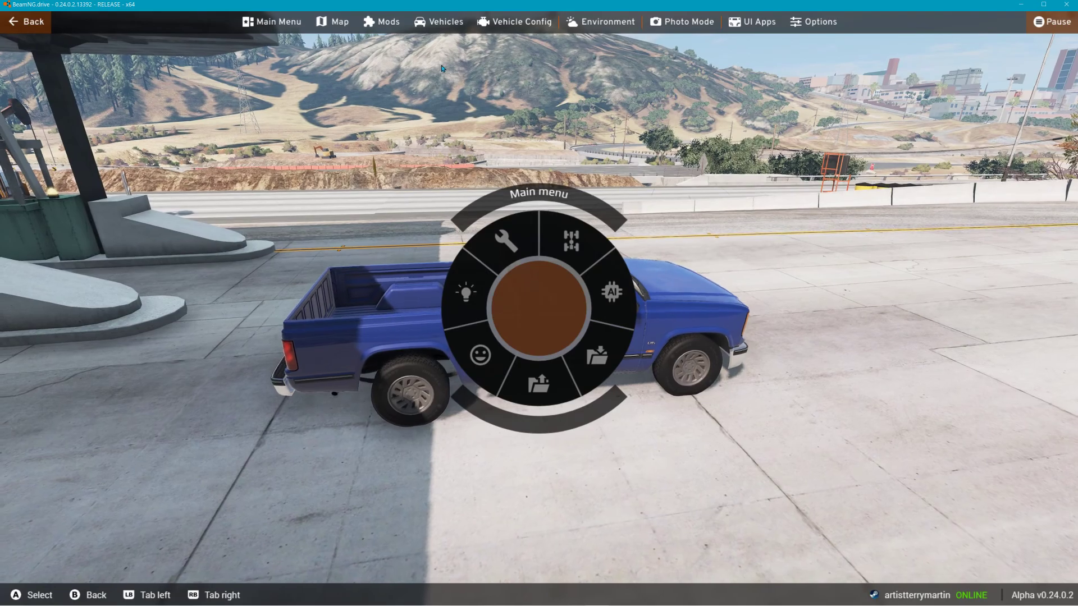
left_click(443, 22)
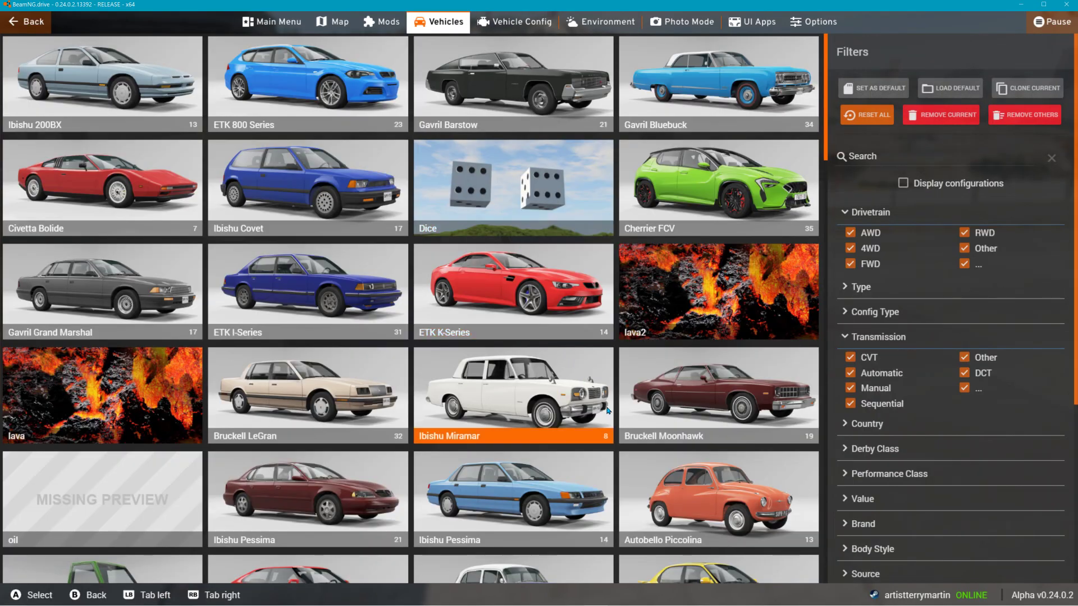
scroll(617, 438, "down", 5)
scroll(663, 464, "down", 10)
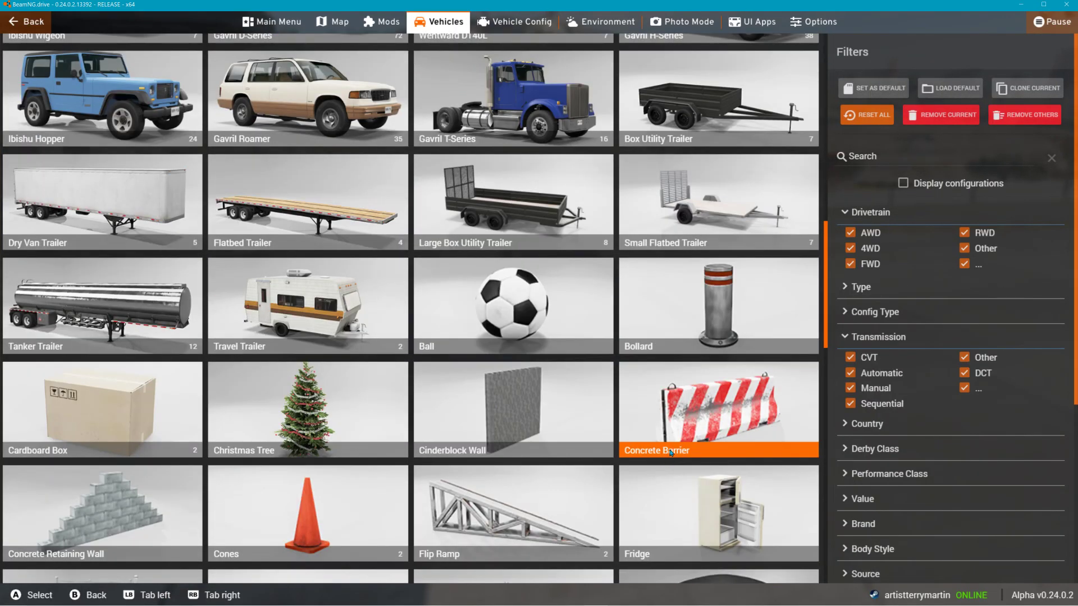
scroll(677, 432, "down", 3)
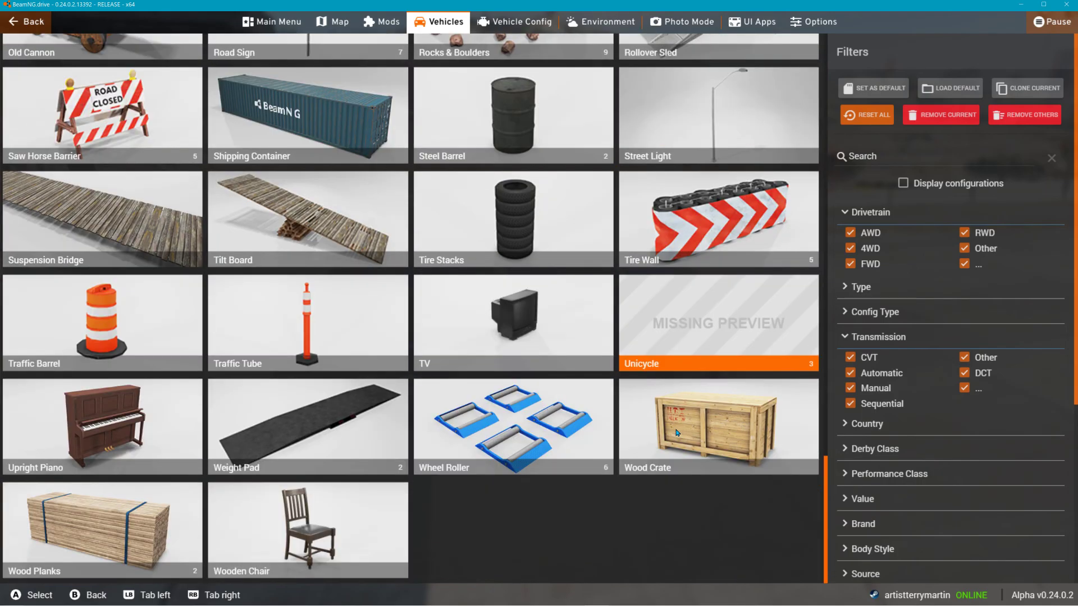
scroll(696, 263, "up", 11)
scroll(697, 262, "up", 2)
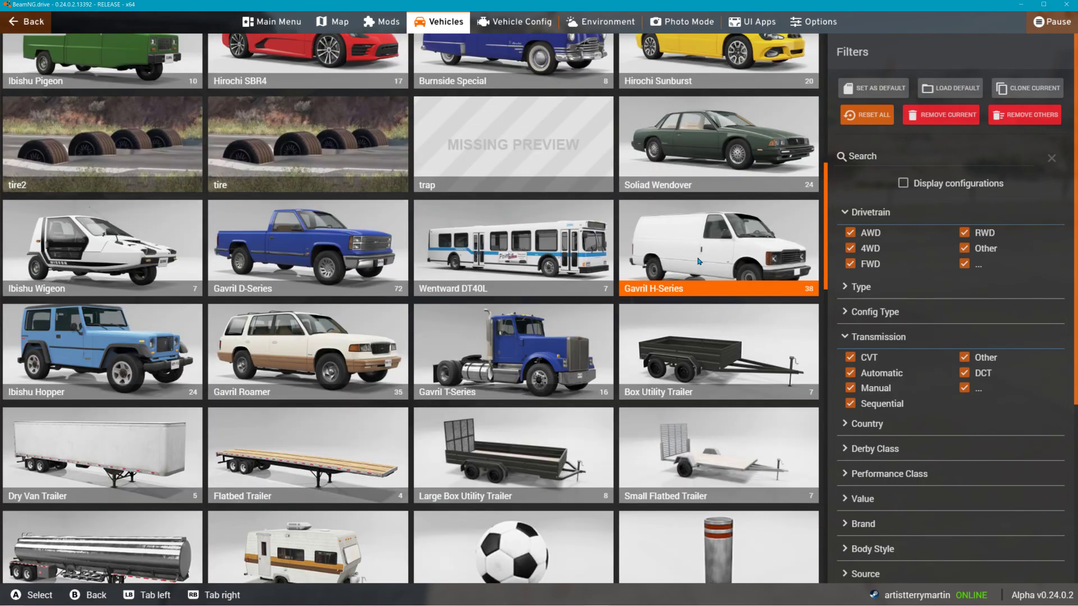
scroll(699, 262, "up", 2)
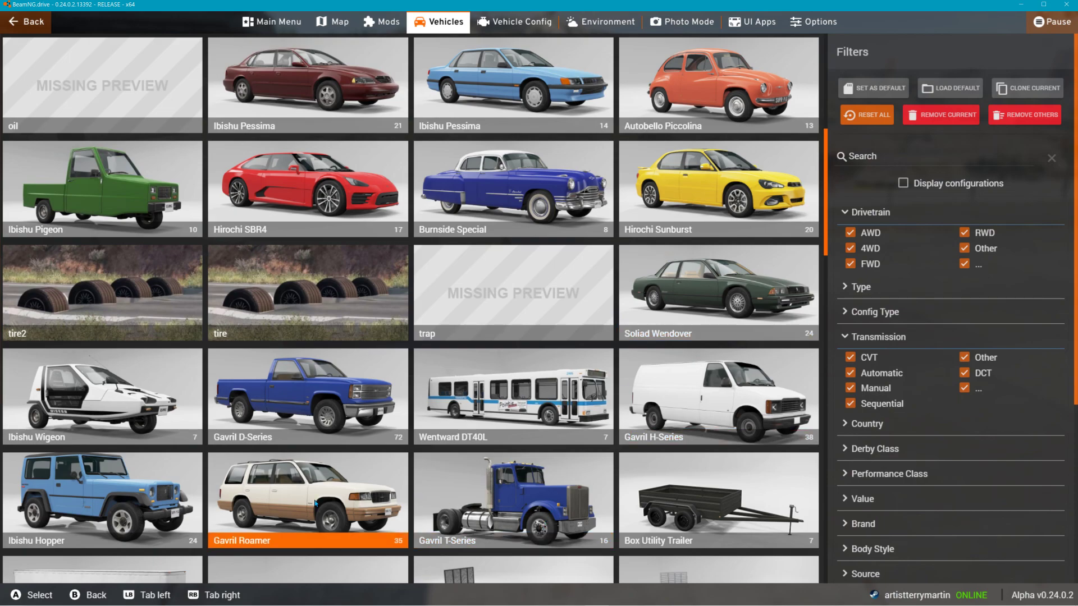
left_click(115, 479)
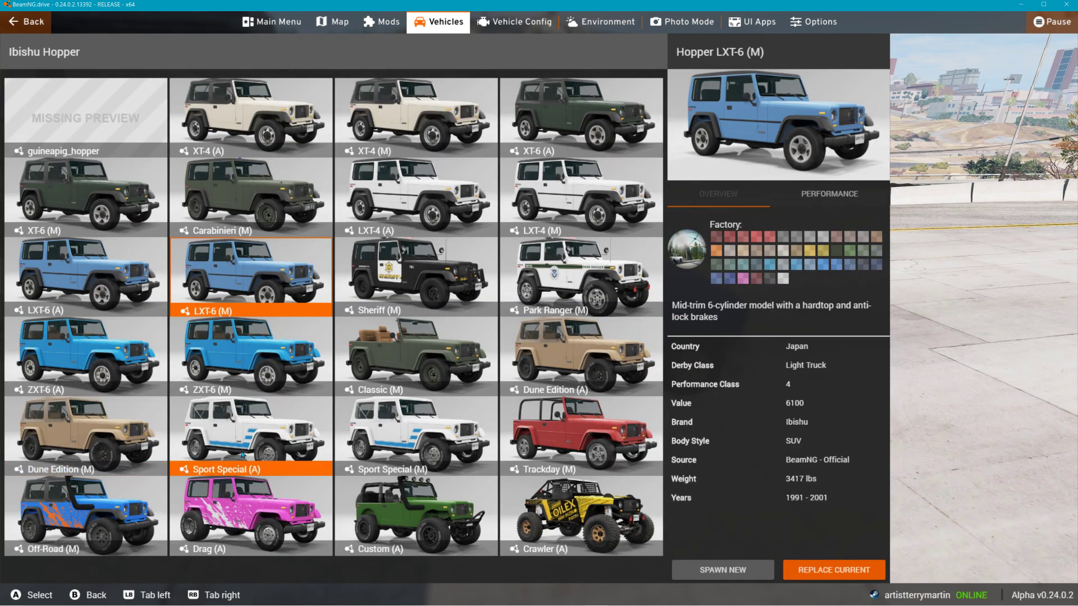
left_click(543, 511)
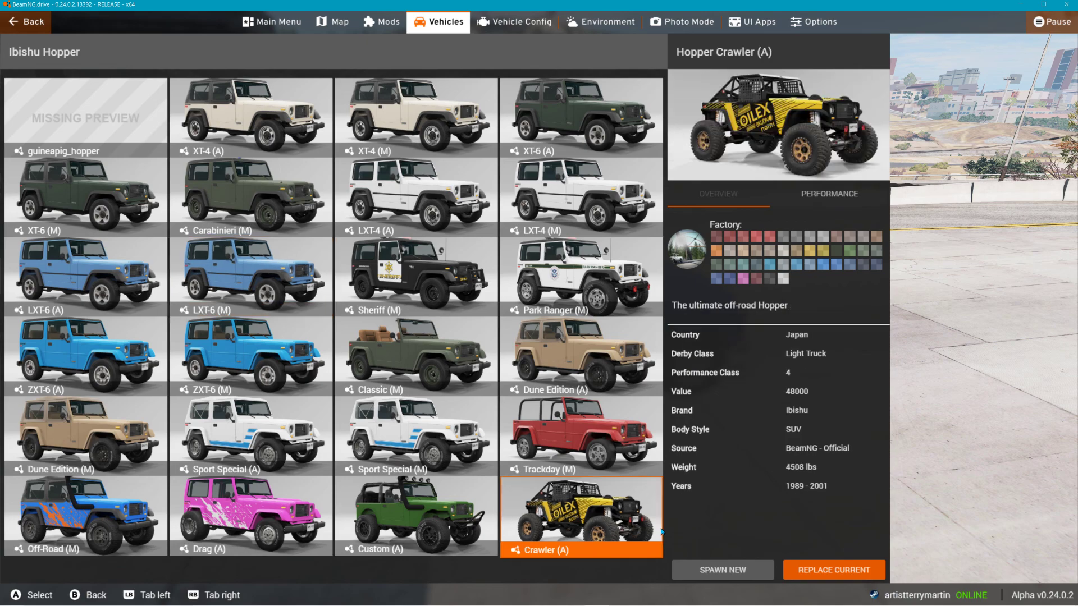
key("XF86AudioLowerVolume")
left_click(815, 570)
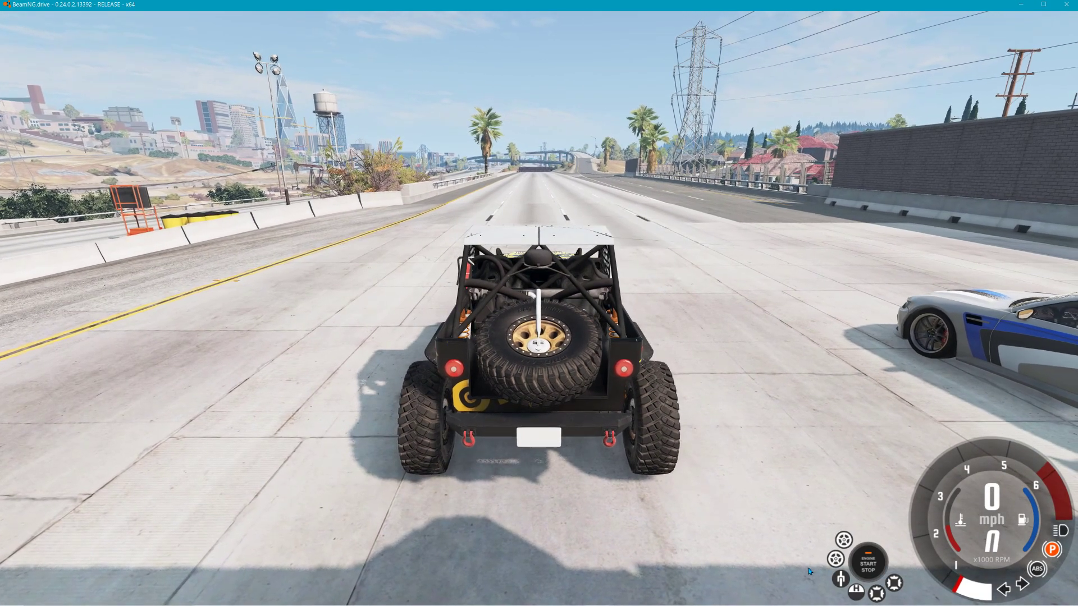
right_click_drag(660, 577, 658, 559)
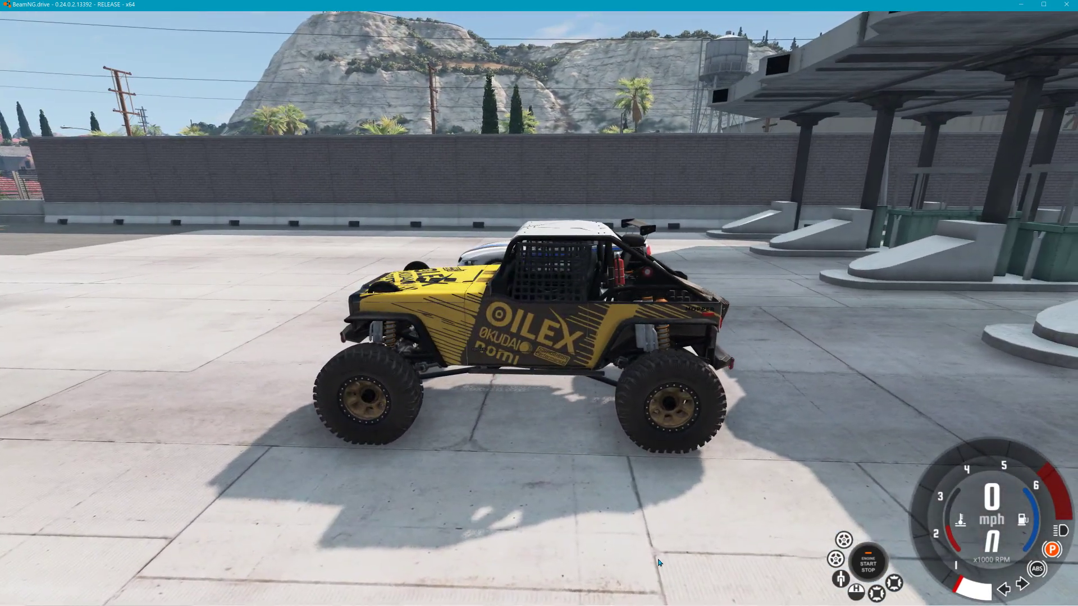
key("F11")
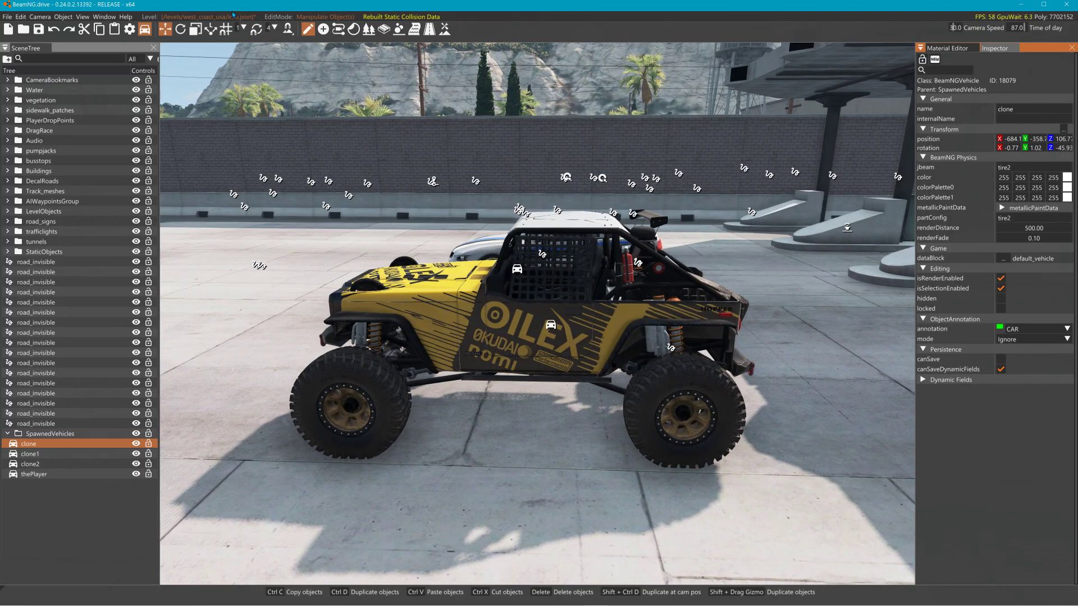
key("F11")
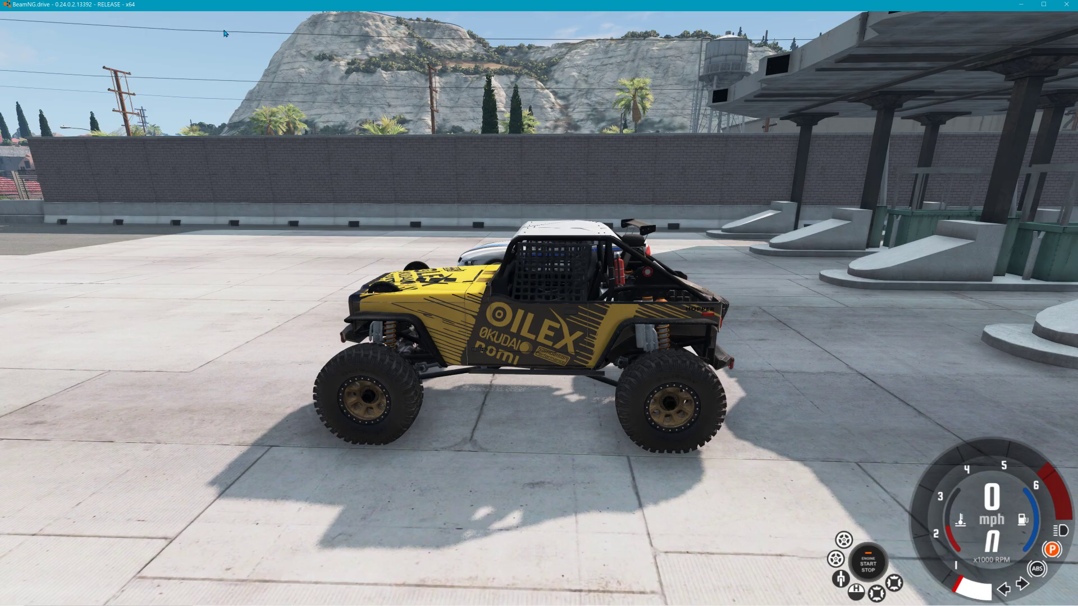
Set the Hopper Crawler's Additional Modification part to CrashHard Dummie
key("Escape")
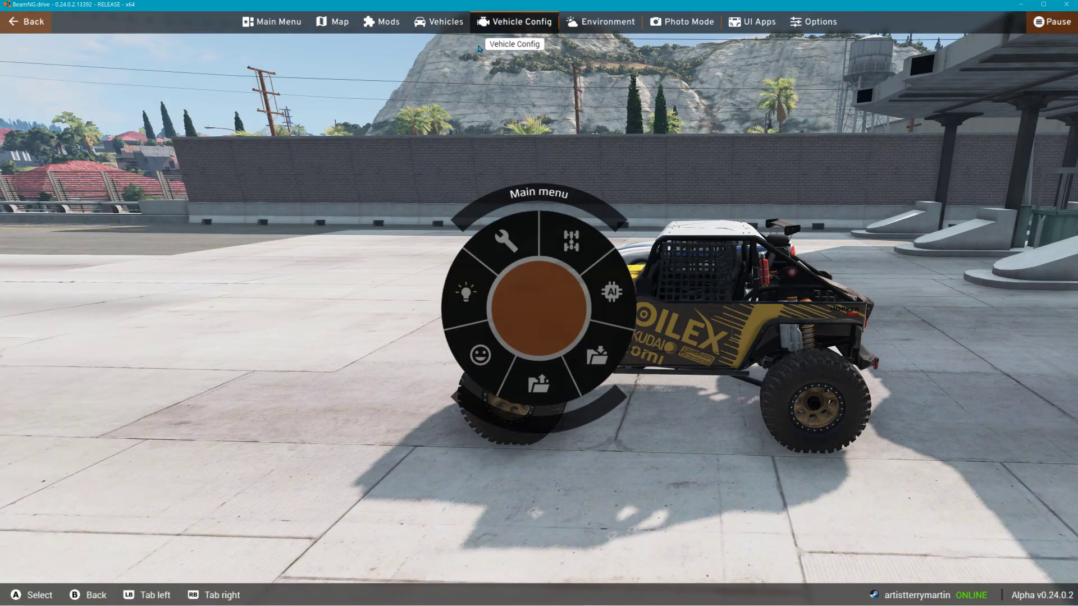
left_click(505, 23)
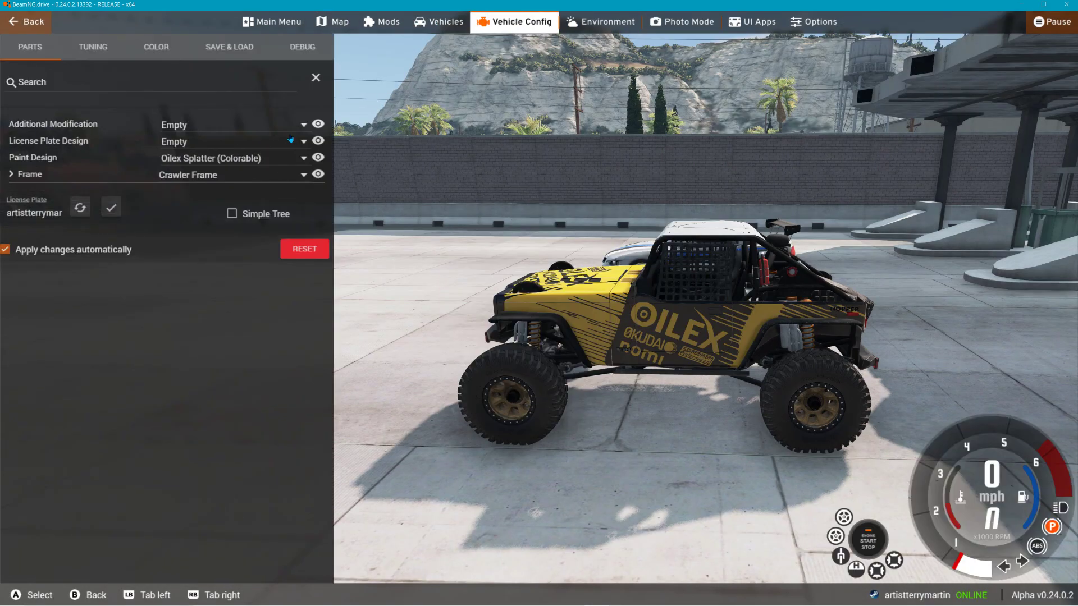
left_click(300, 128)
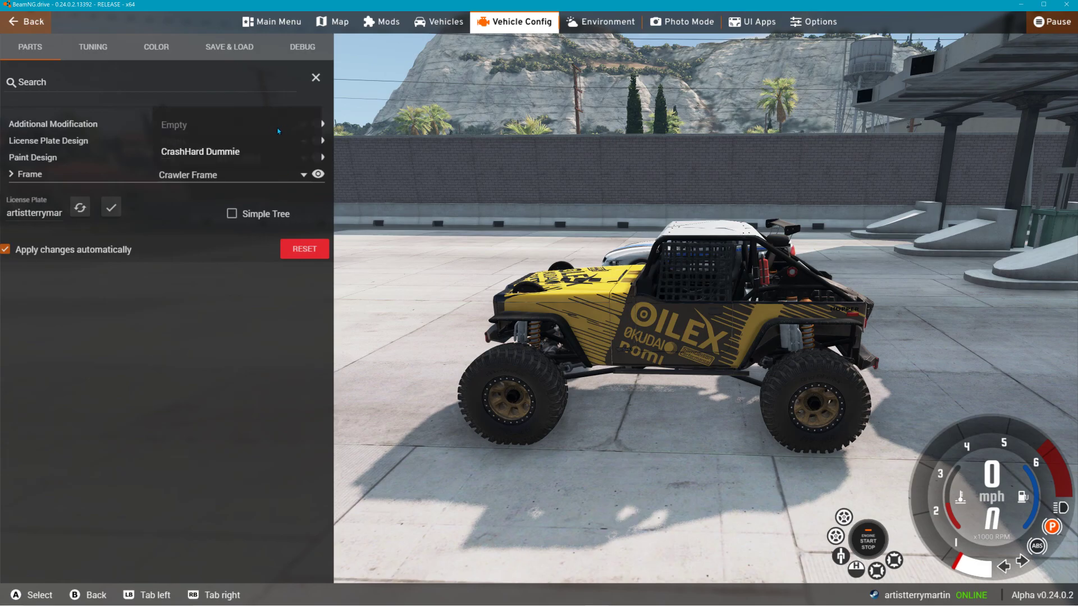
left_click(218, 159)
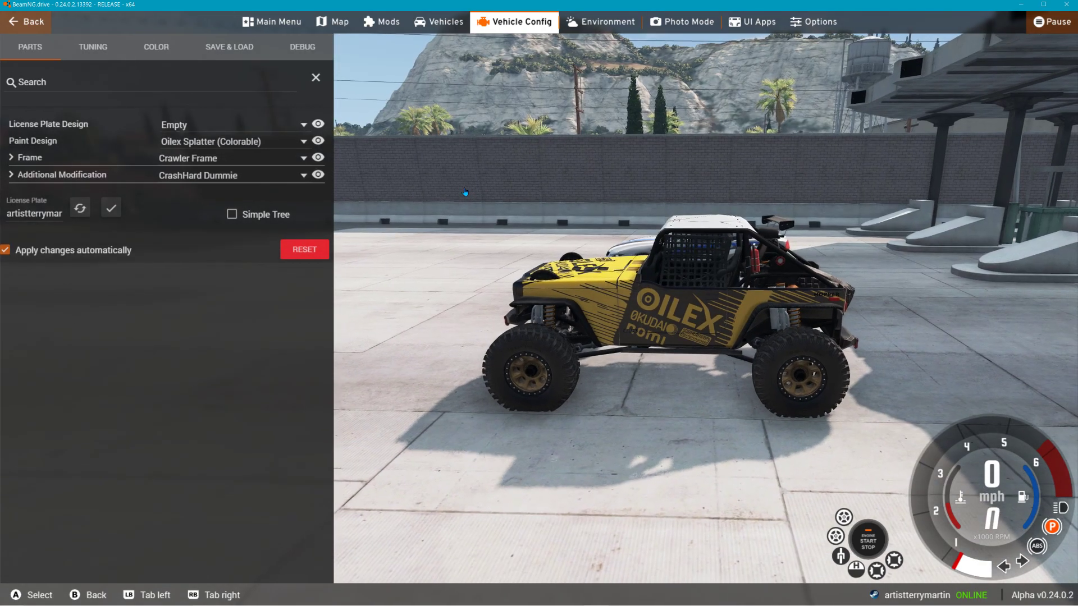
Inspect the Hopper Crawler and its crash-dummy driver with the free camera from the front and the side
key("Escape")
right_click_drag(433, 201, 708, 200)
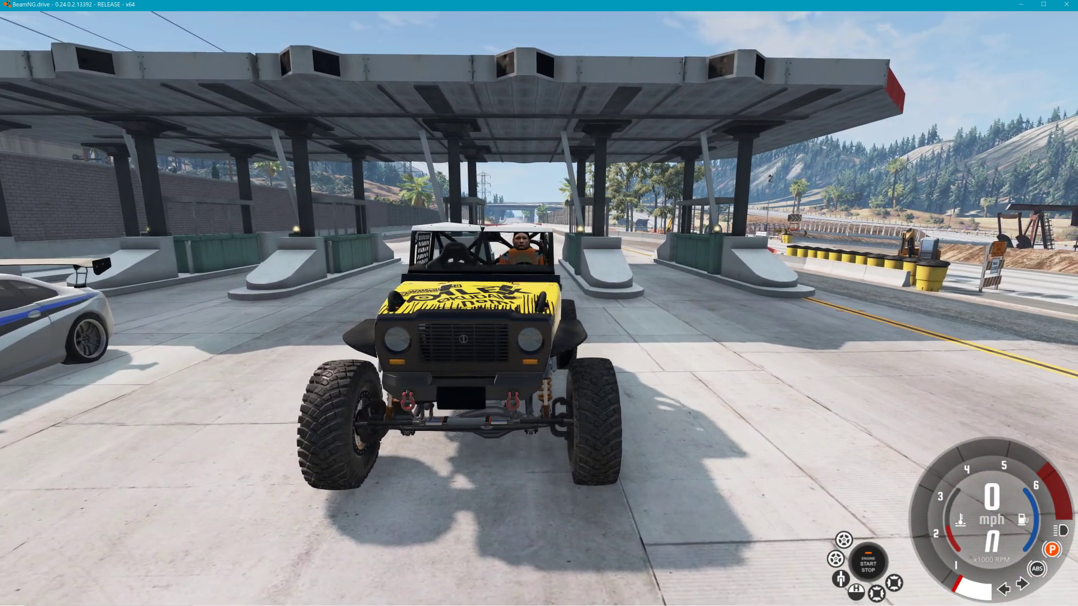
key("s")
key("w")
key("s")
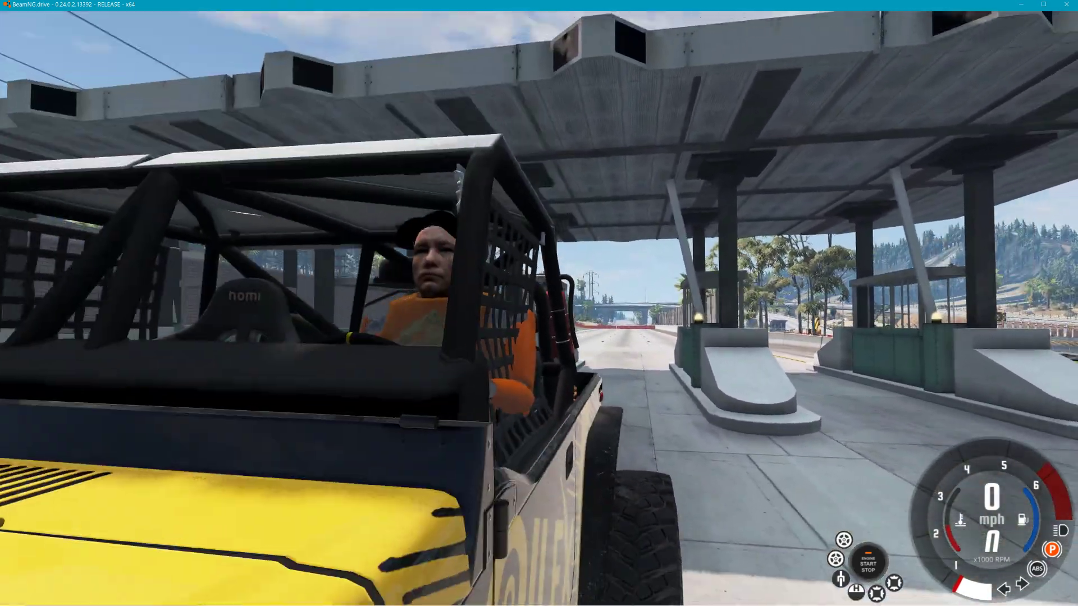
key("a")
key("s")
key("d")
right_click_drag(539, 303, 263, 303)
key("a")
key("s")
key("s")
key("d")
right_click_drag(539, 303, 89, 303)
key("w")
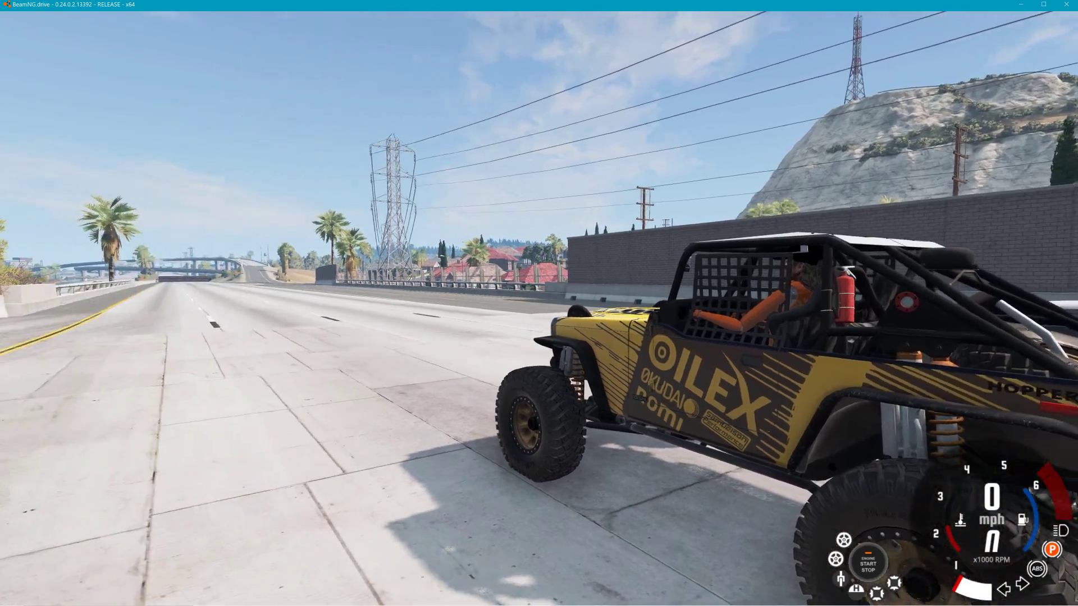
right_click_drag(482, 198, 426, 205)
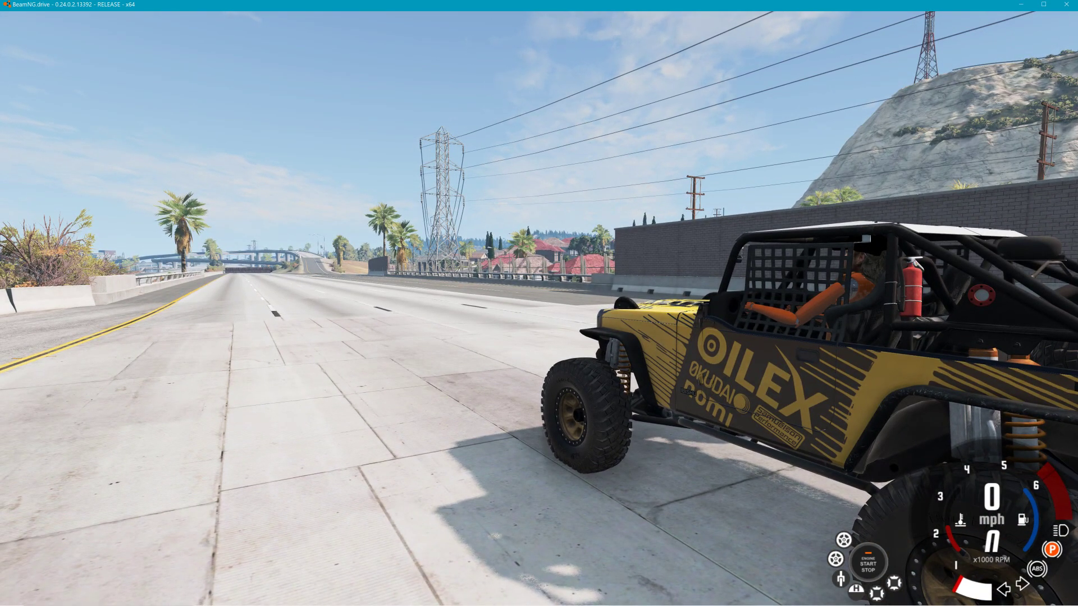
key("Up")
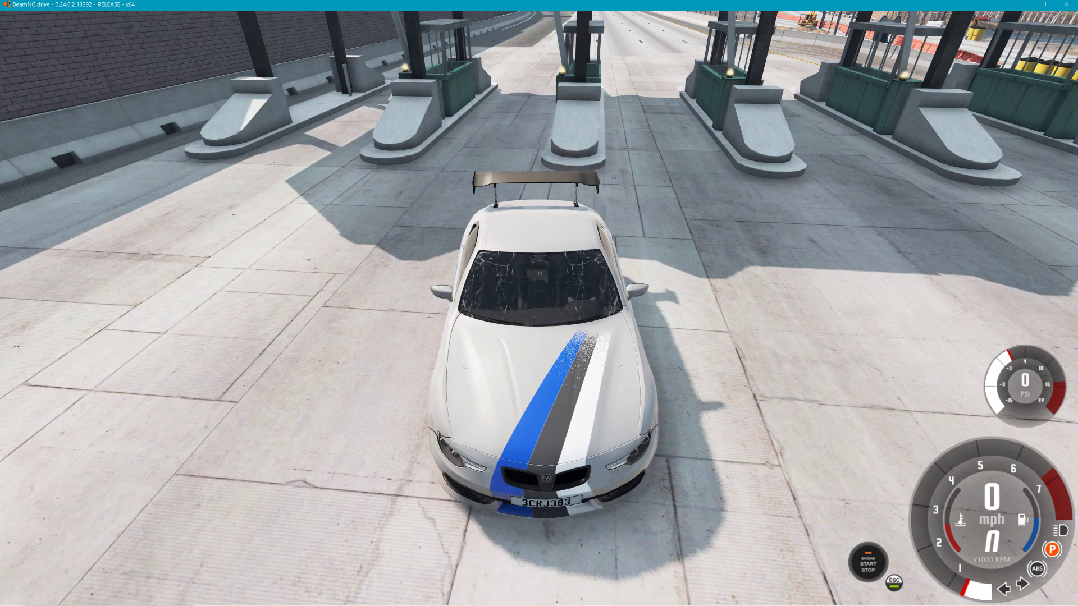
key("Escape")
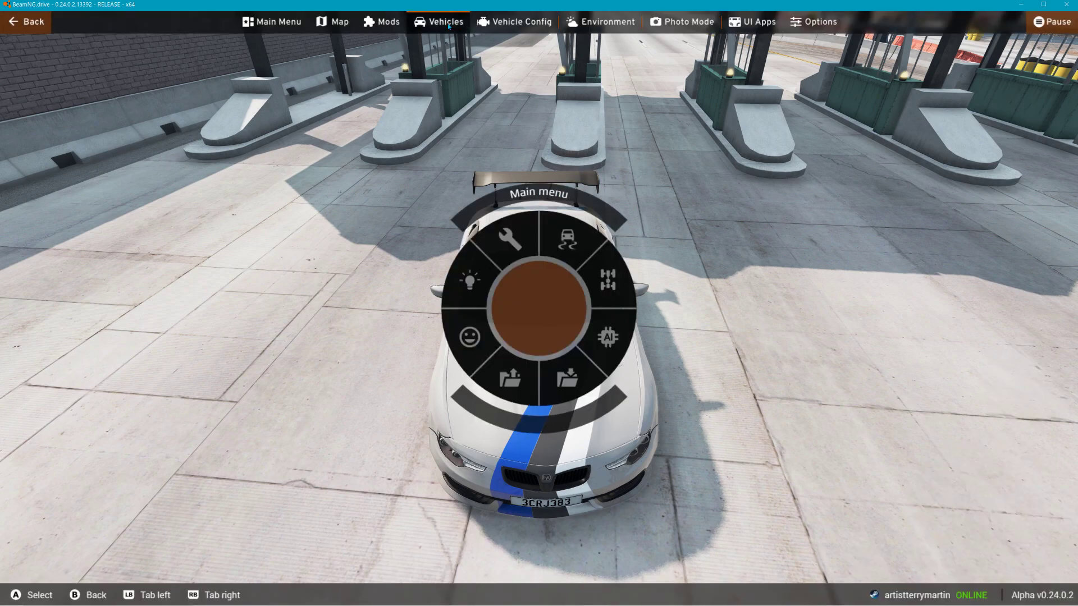
left_click(446, 22)
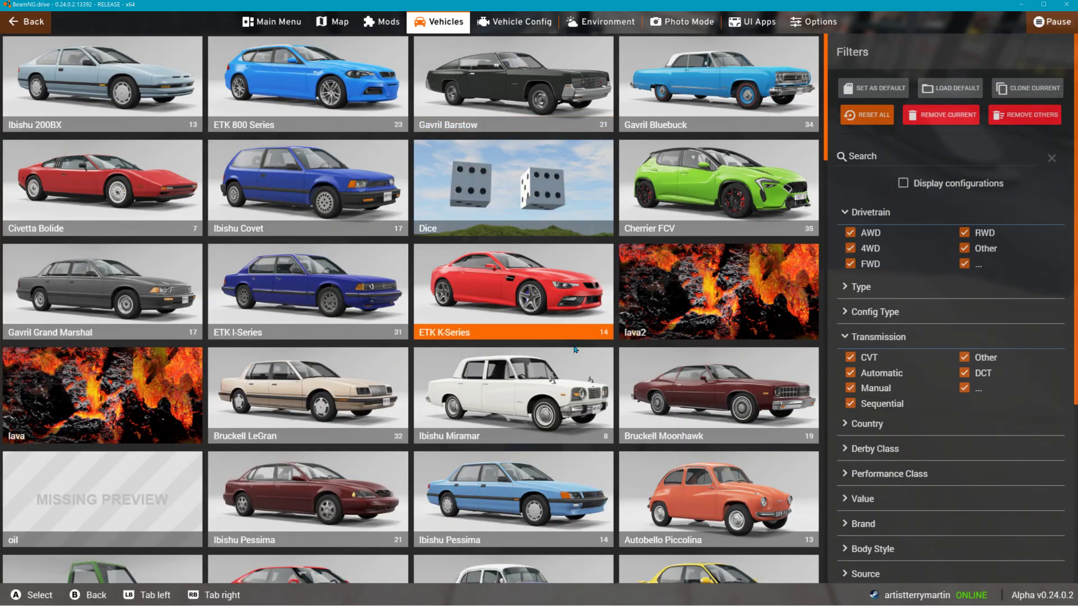
scroll(565, 387, "down", 4)
scroll(565, 388, "down", 3)
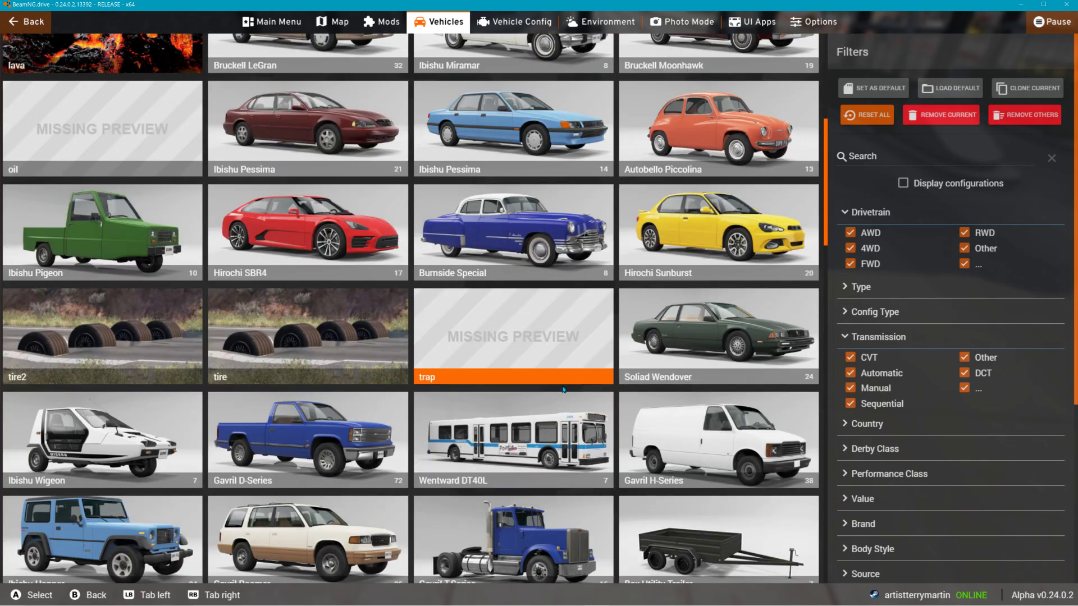
scroll(564, 377, "up", 3)
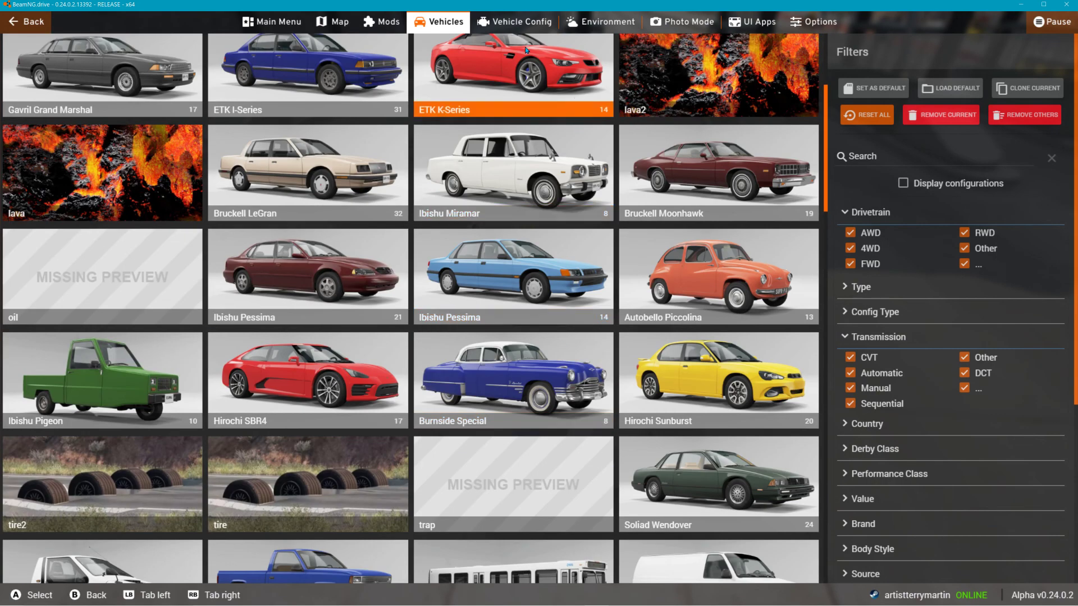
Set the white ETK K-Series car's Additional Modification part to CrashHard Dummie
left_click(513, 21)
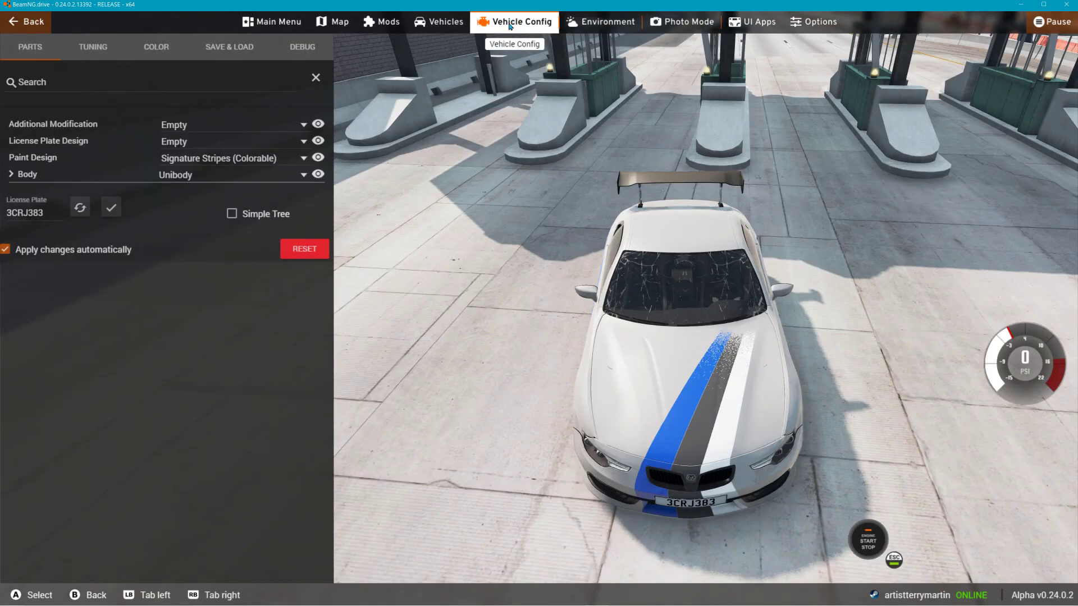
left_click(298, 132)
left_click(219, 158)
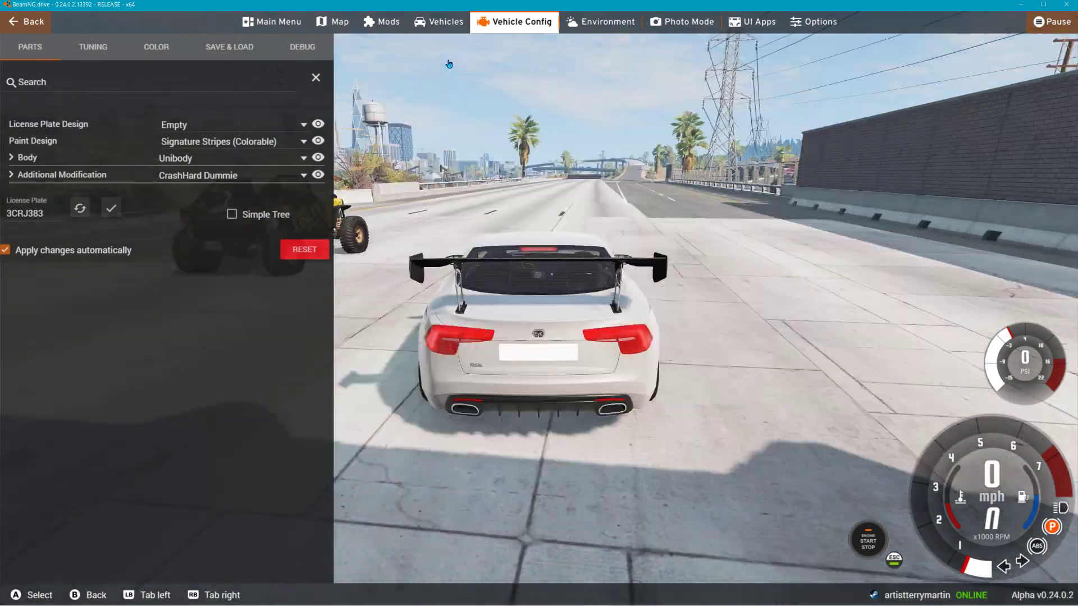
key("Escape")
Spawn the Ibishu Hopper in the Classic (M) configuration as an additional vehicle
key("Escape")
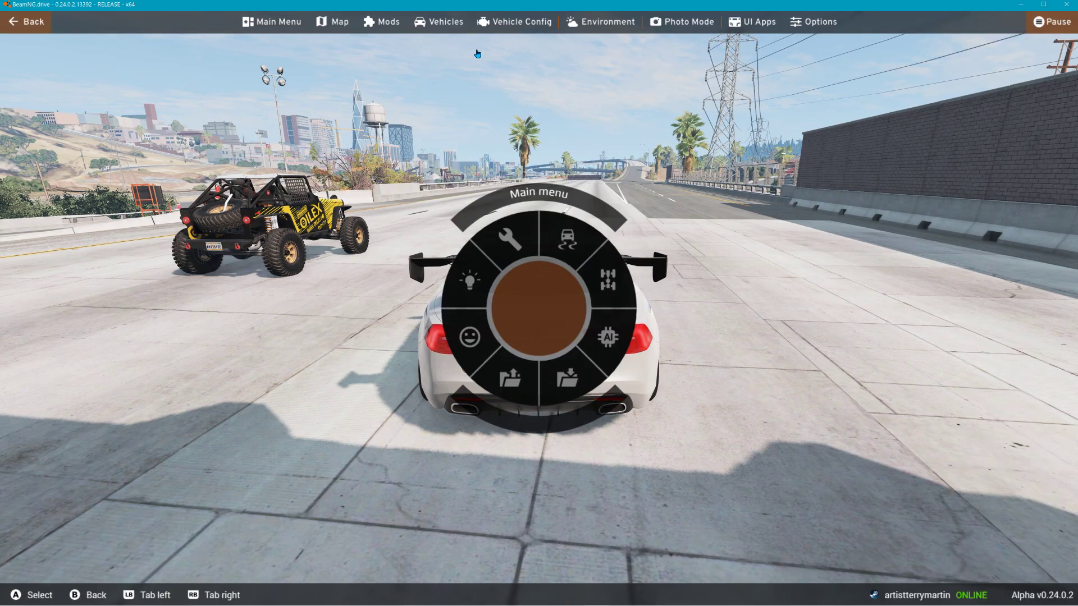
left_click(439, 22)
scroll(481, 291, "down", 4)
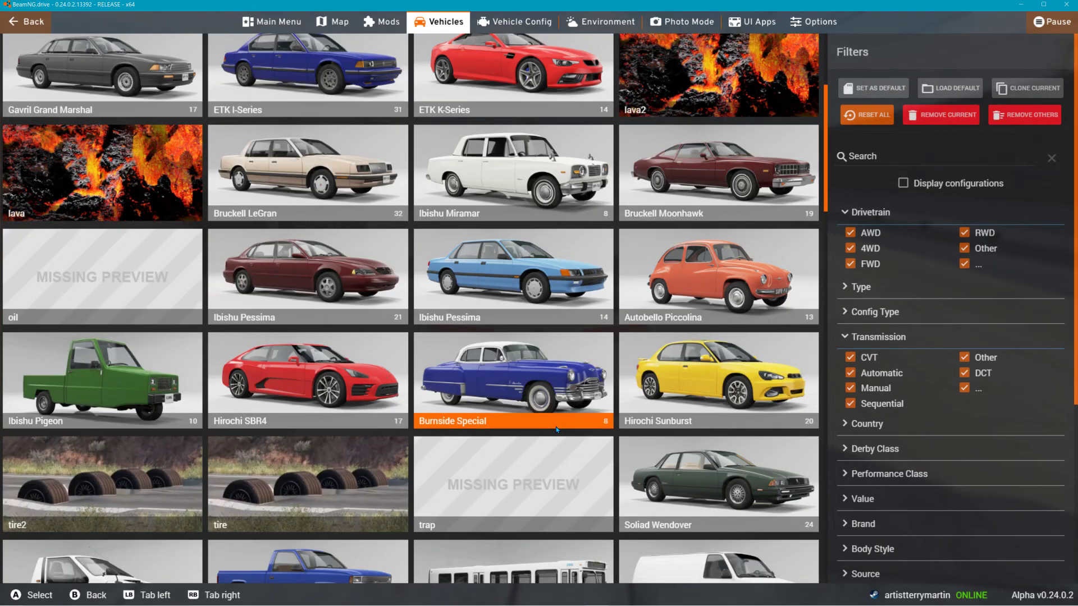
scroll(554, 429, "down", 4)
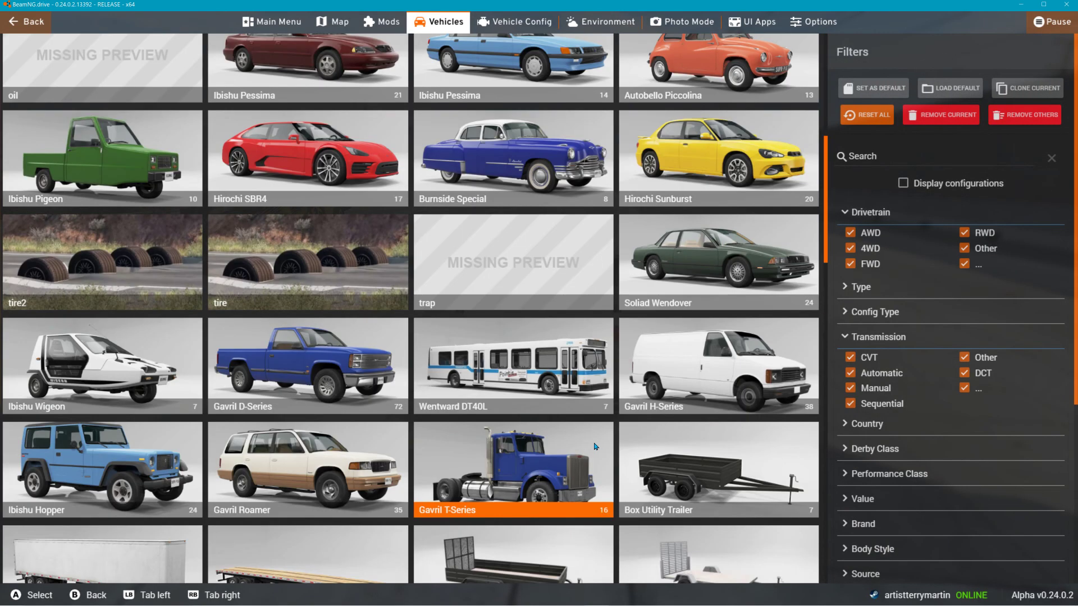
left_click(103, 459)
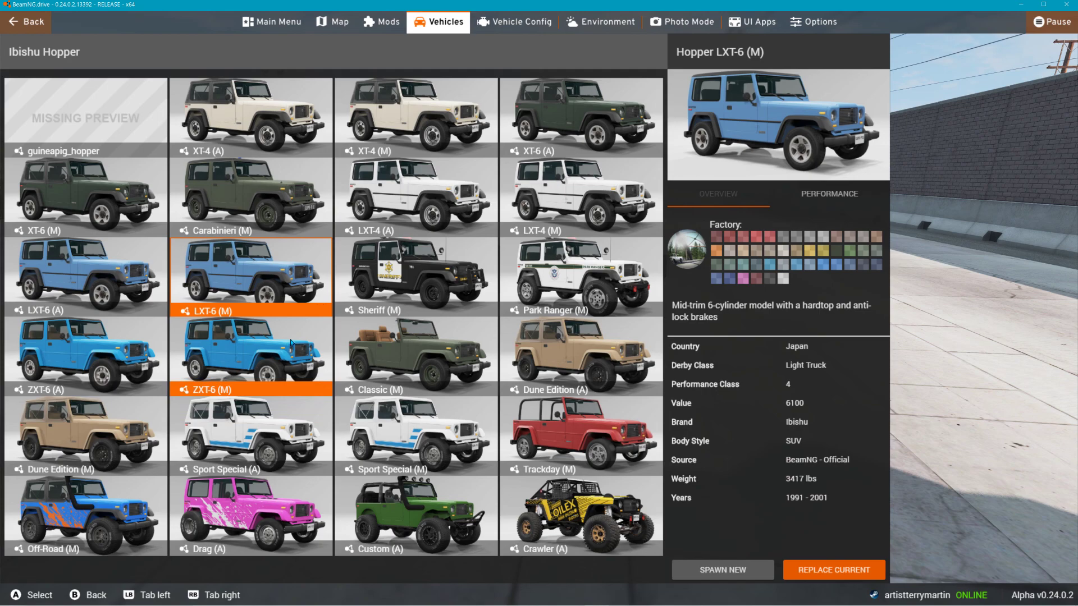
left_click(392, 364)
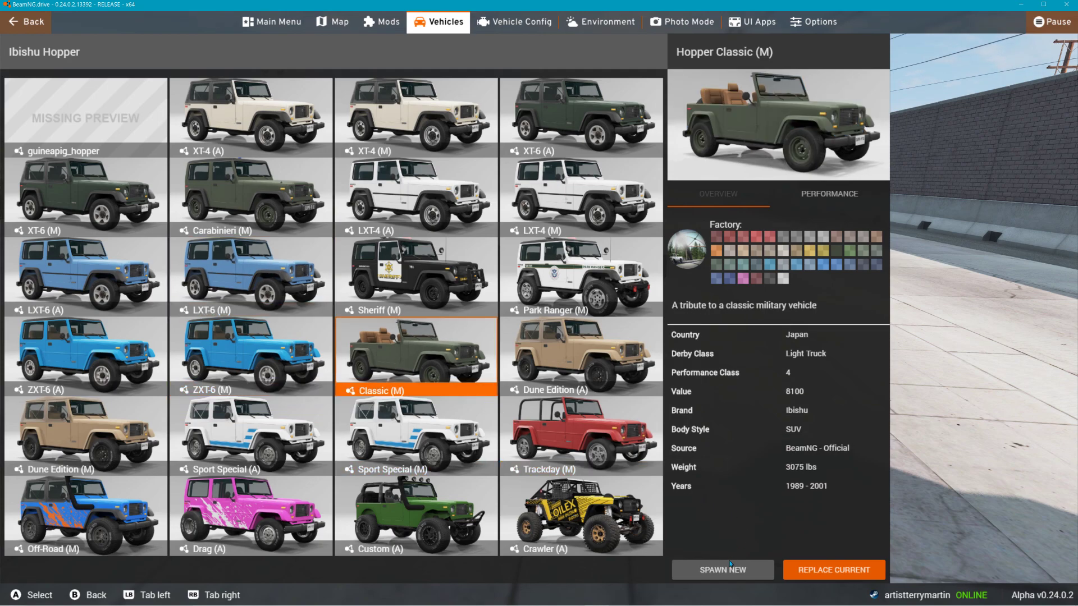
left_click(729, 573)
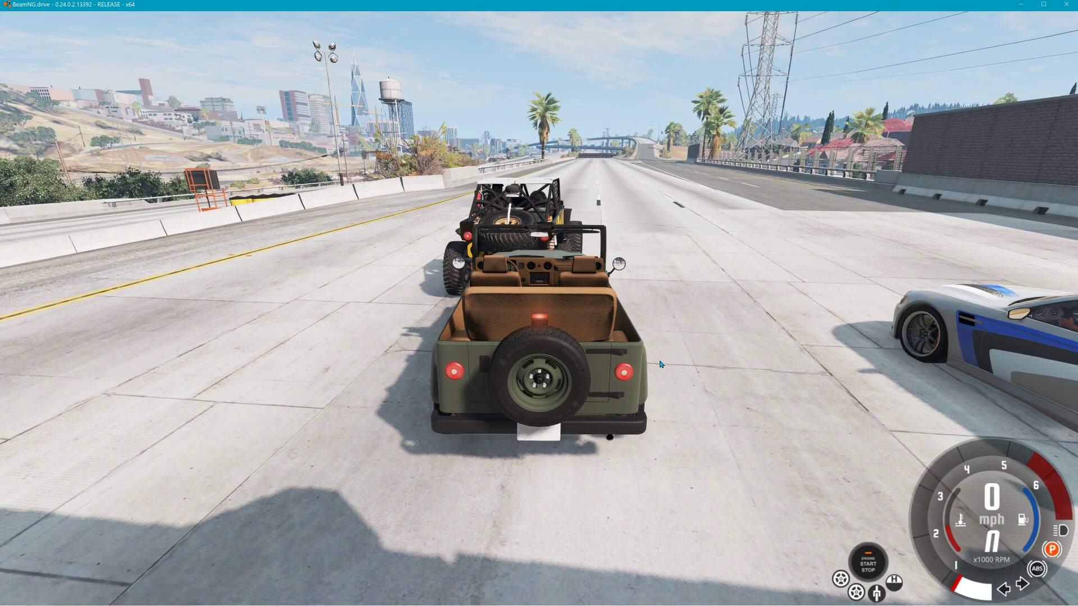
Give the green Hopper Classic the CrashHard Dummie as its Additional Modification part
key("Escape")
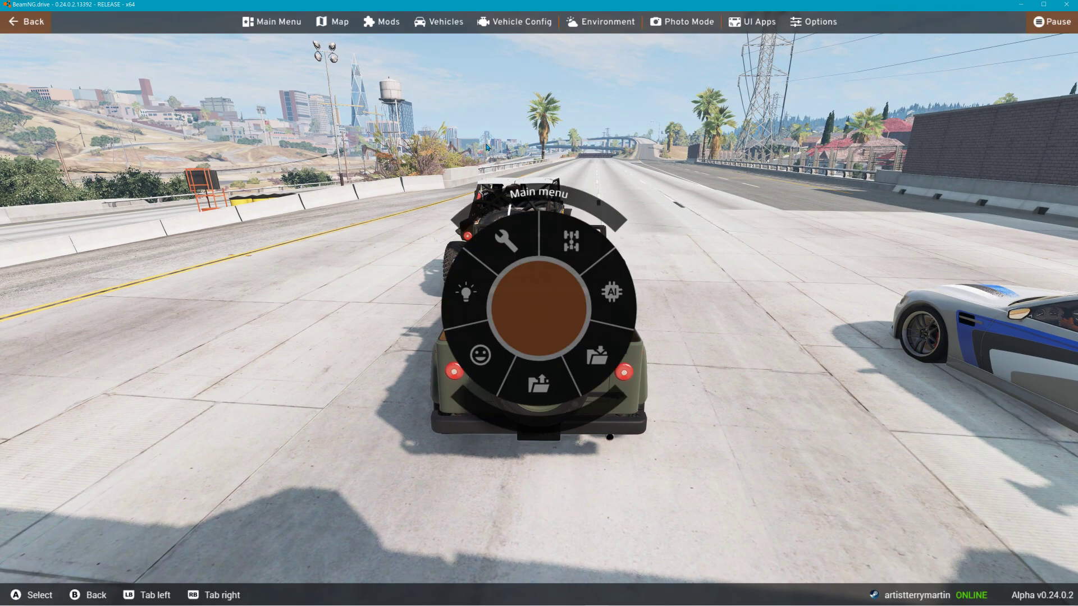
left_click(507, 24)
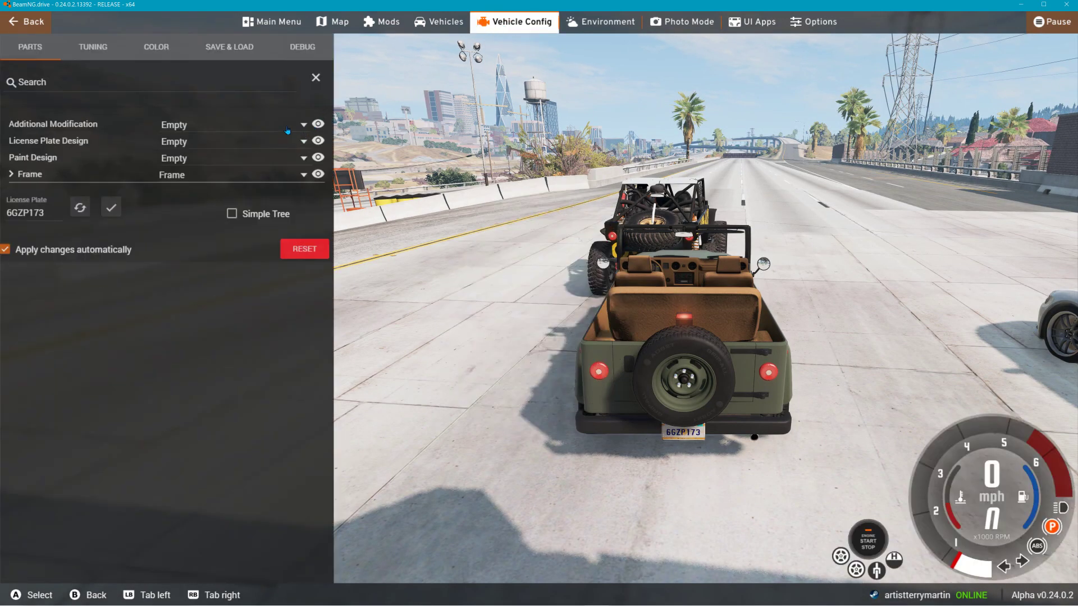
left_click(287, 130)
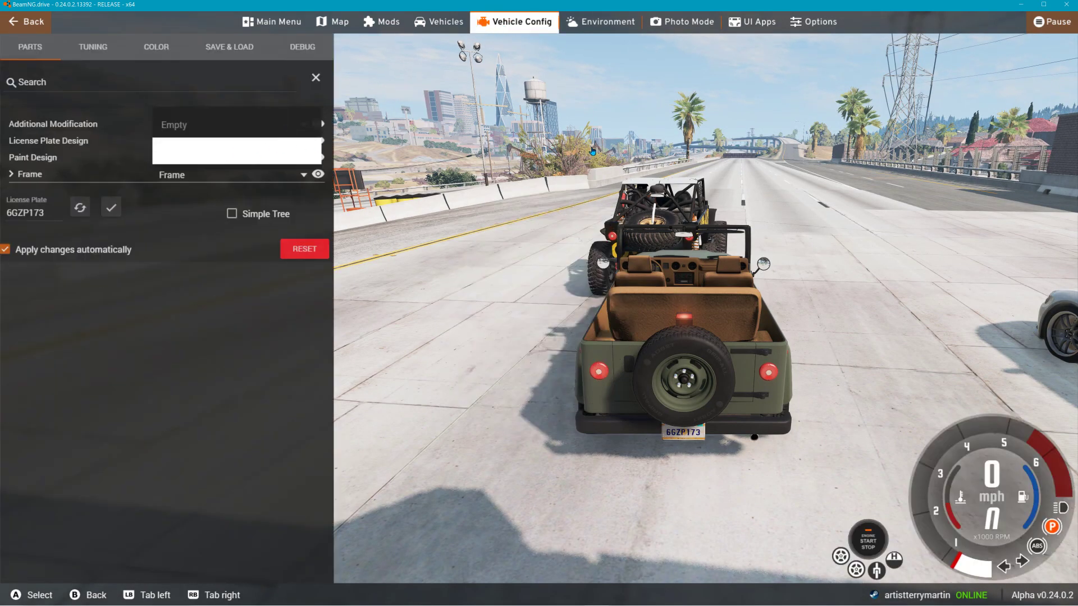
key("Escape")
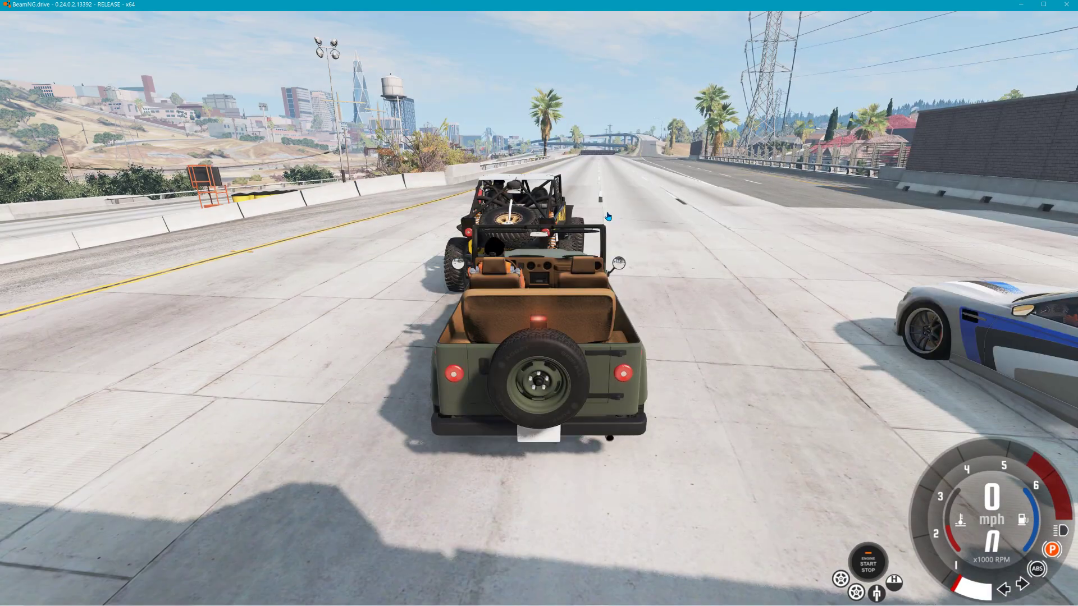
Open the world editor and move the green Hopper Classic sideways into the lane left of the Crawler
key("F11")
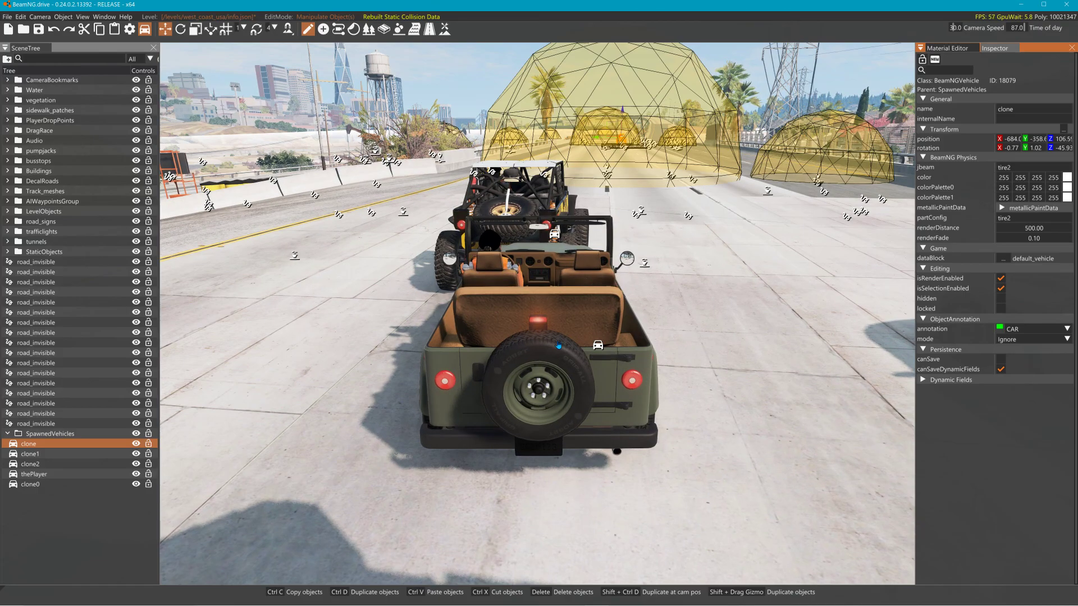
left_click(65, 464)
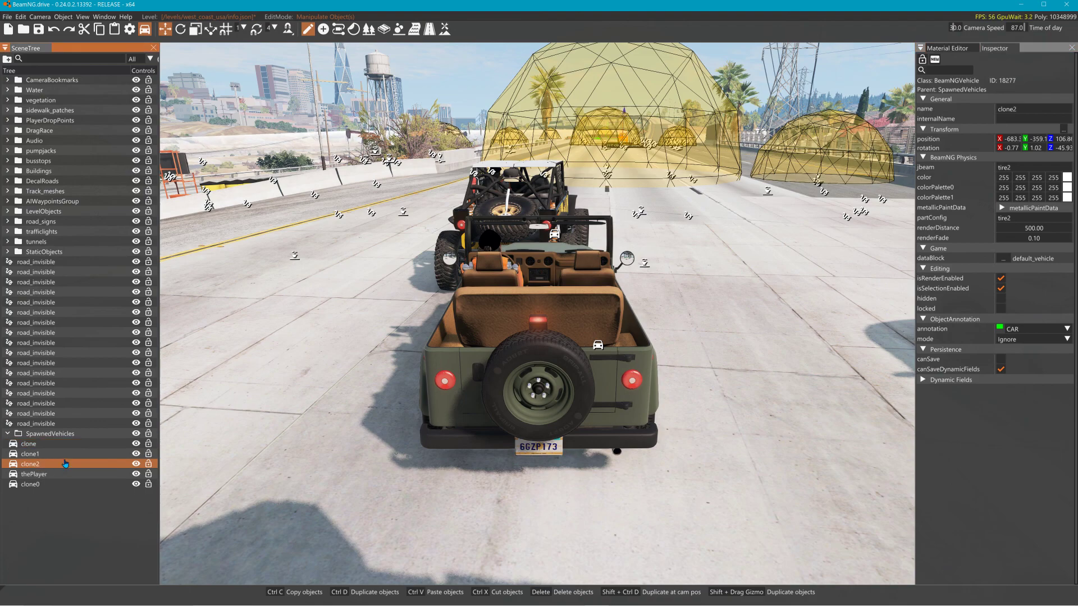
left_click(601, 348)
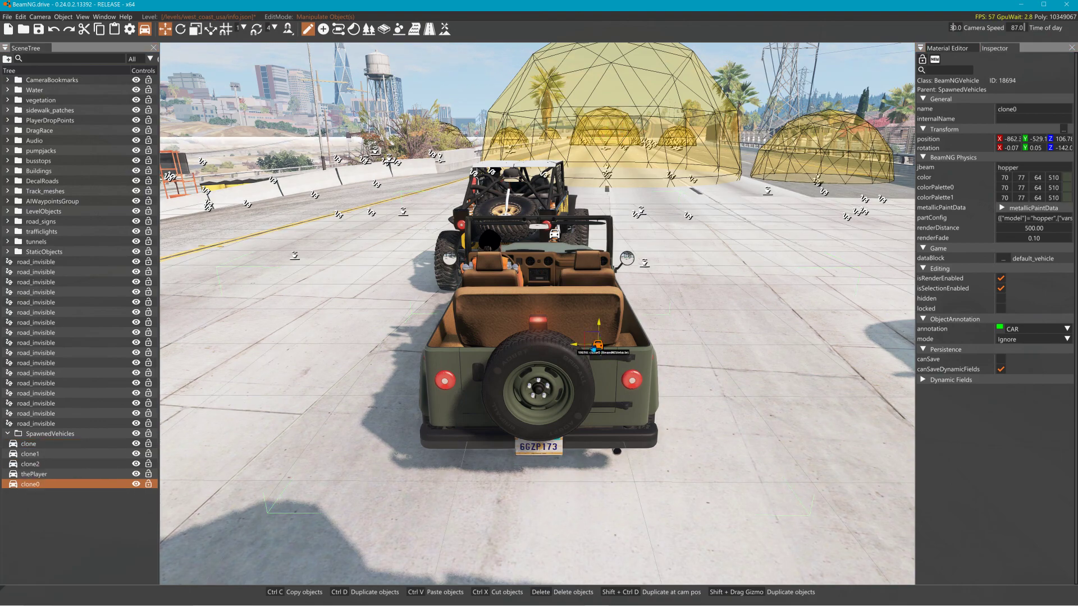
left_click_drag(585, 348, 203, 350)
Move the yellow Hopper Crawler sideways to the middle lane between the green Hopper and the white ETK
left_click(487, 224)
right_click_drag(488, 224, 671, 224)
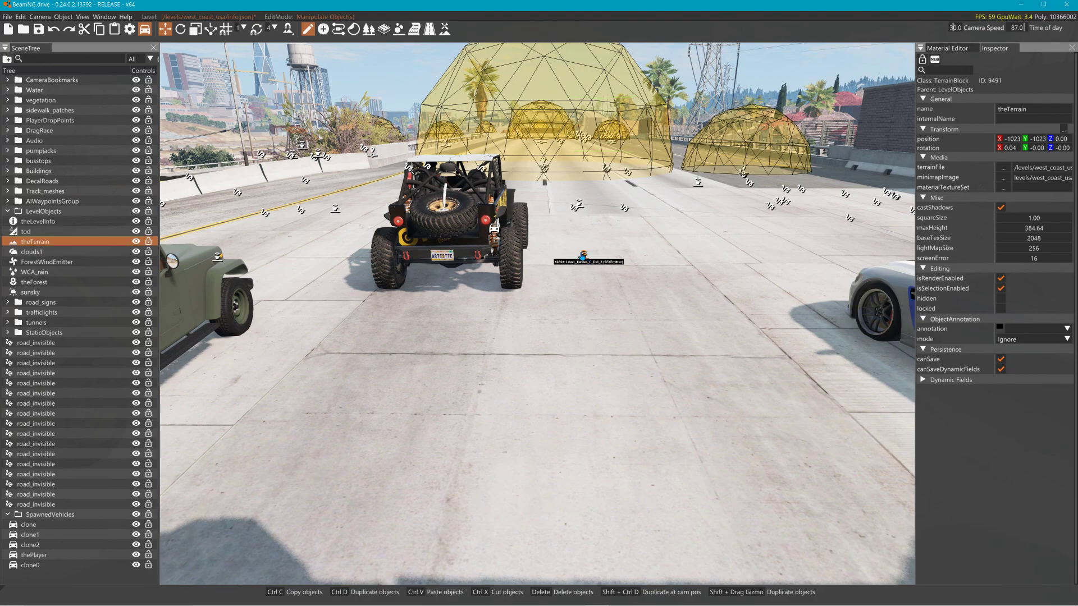
left_click(495, 229)
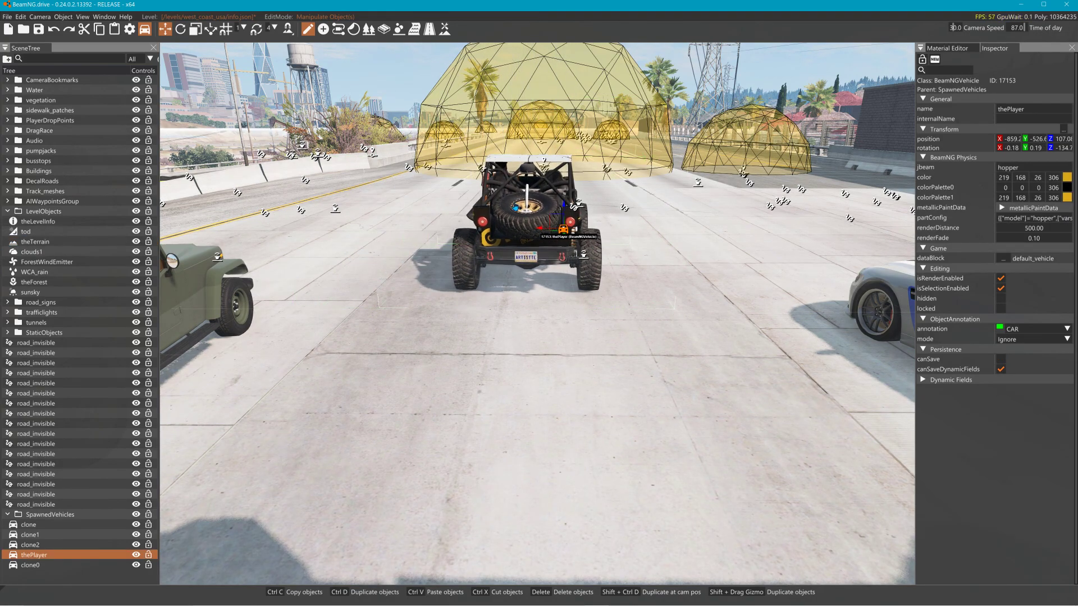
Open the Script AI Manager and record the green Hopper Classic's drive down the highway over the tire obstacle
left_click(107, 17)
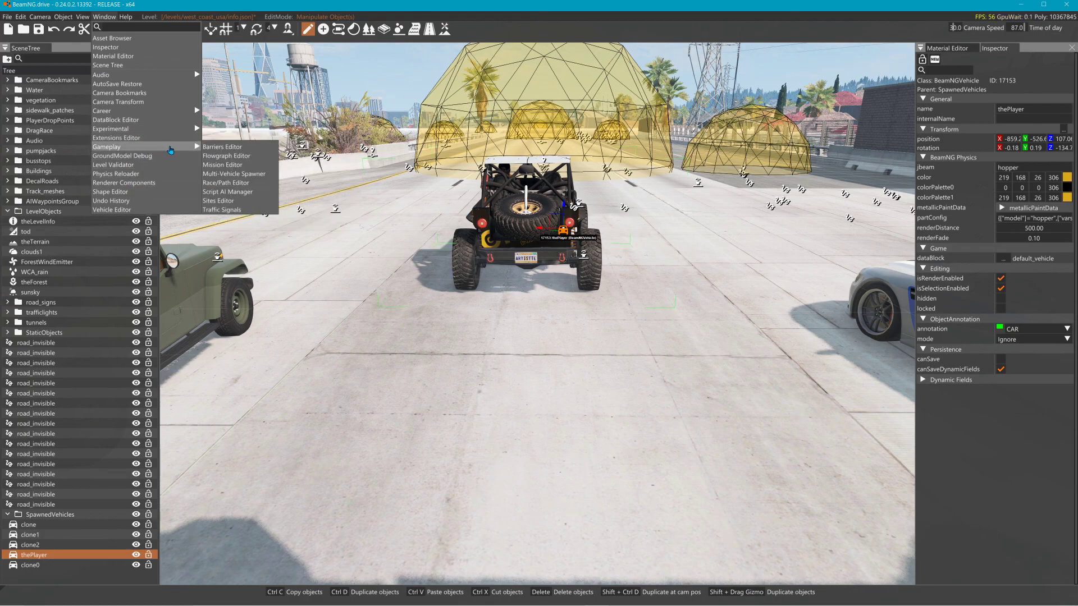
left_click(245, 191)
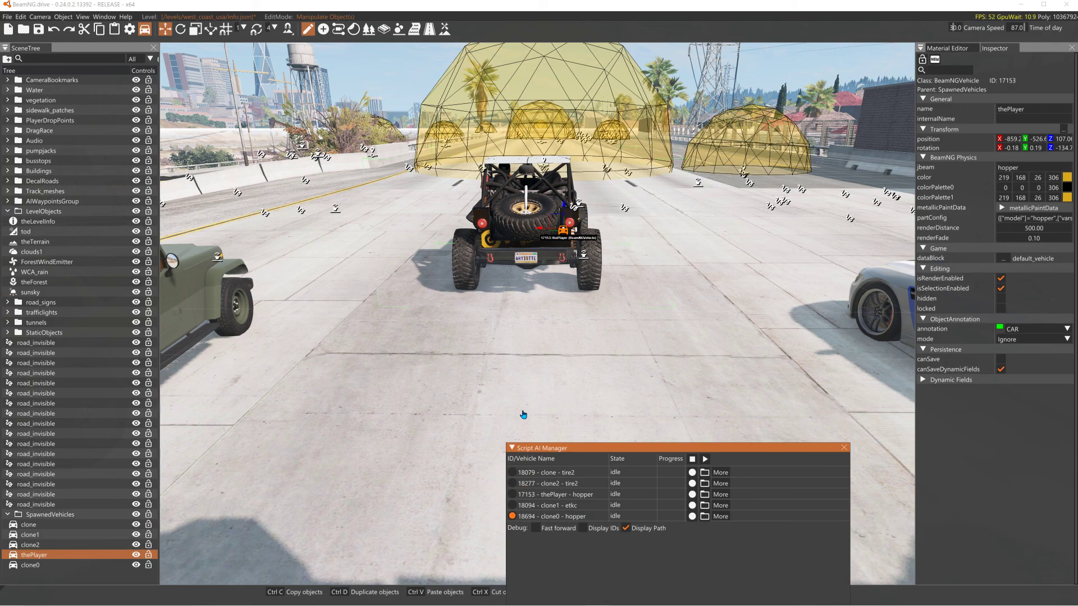
key("Tab")
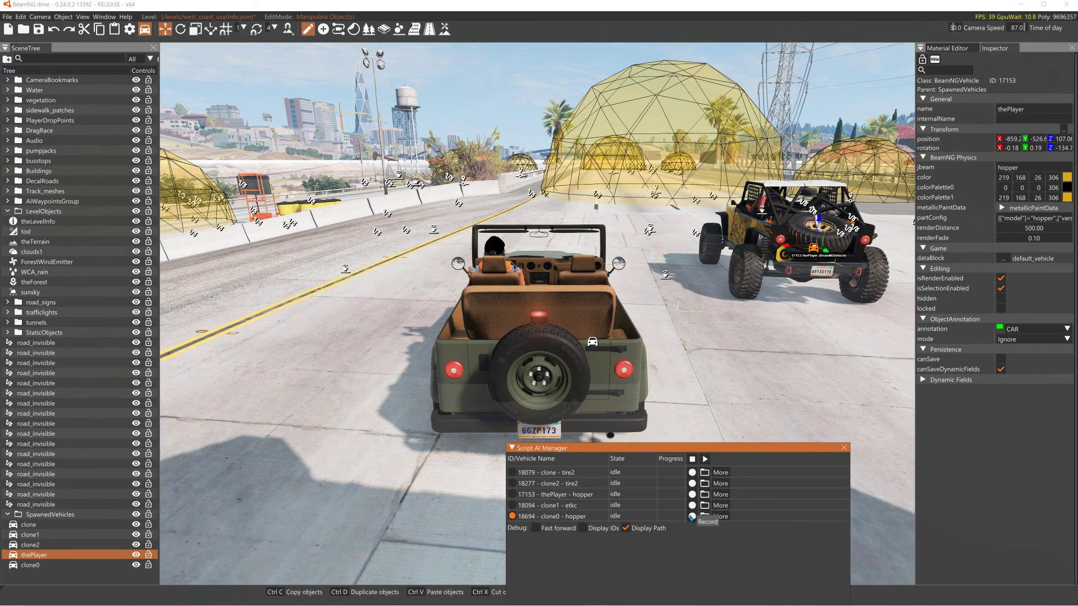
key("Up")
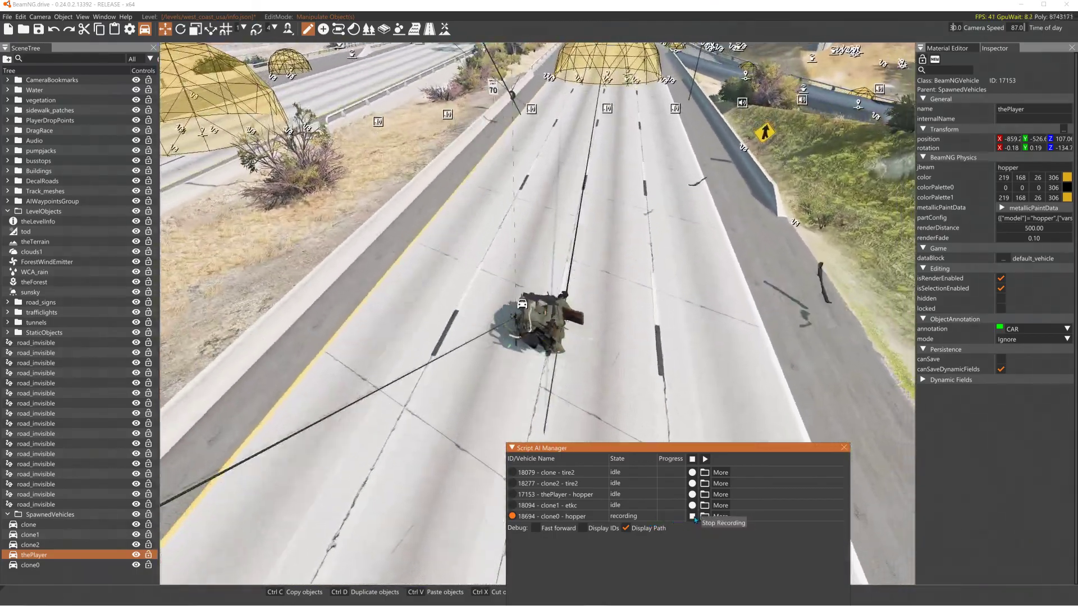
left_click(693, 516)
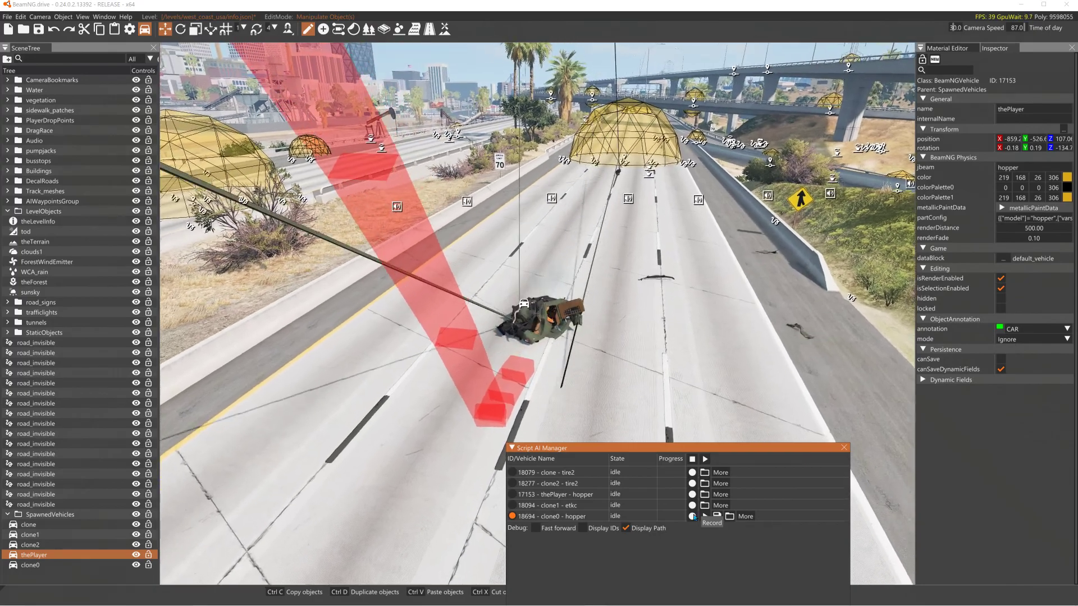
Record a Script AI path of the white ETK K-Series driving down the highway over the tire obstacle
left_click(576, 507)
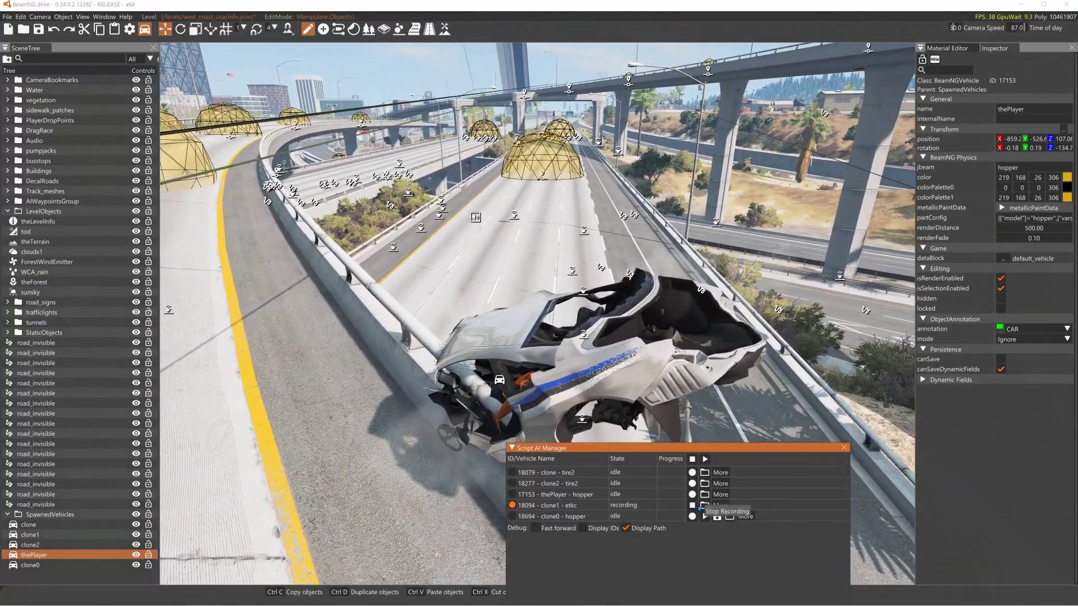
left_click(693, 506)
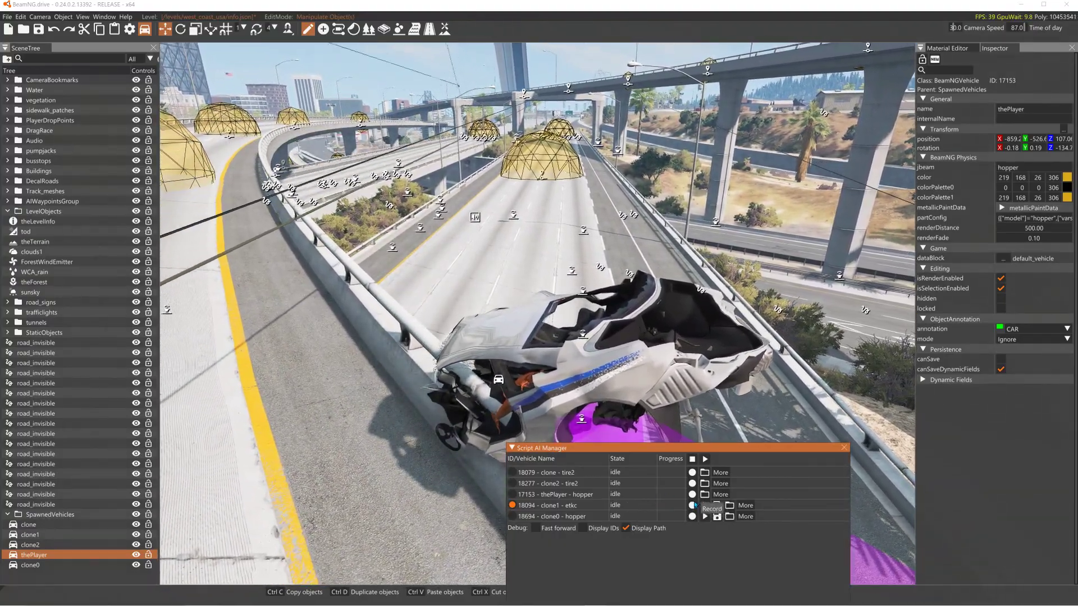
Switch to the Hopper Crawler and cycle through the spawned vehicles to view the tire cylinders over the trench
left_click(581, 494)
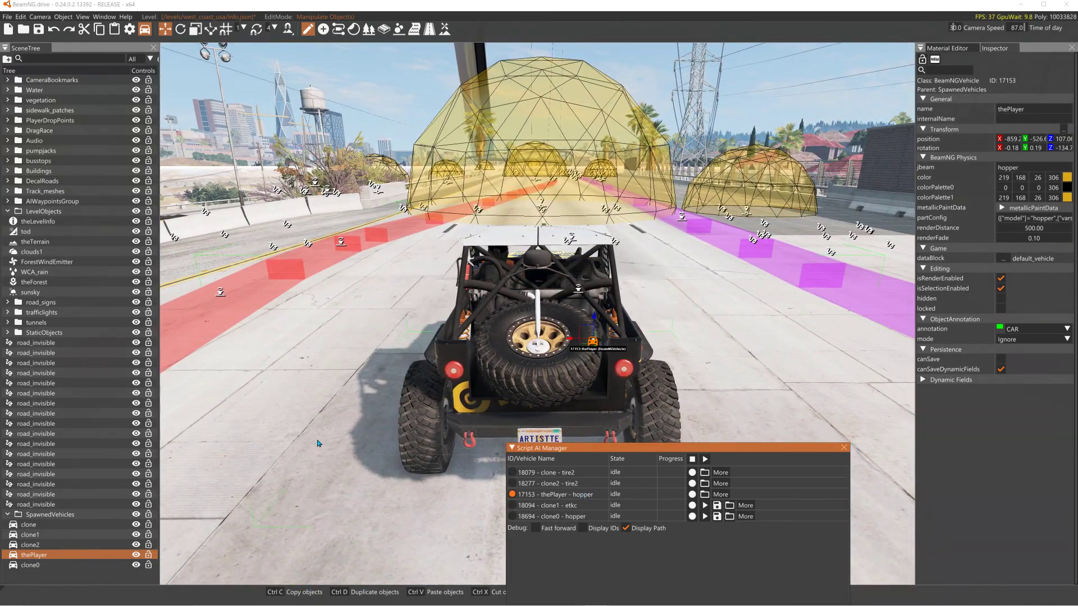
key("Tab")
key("Tab")
key("Tab")
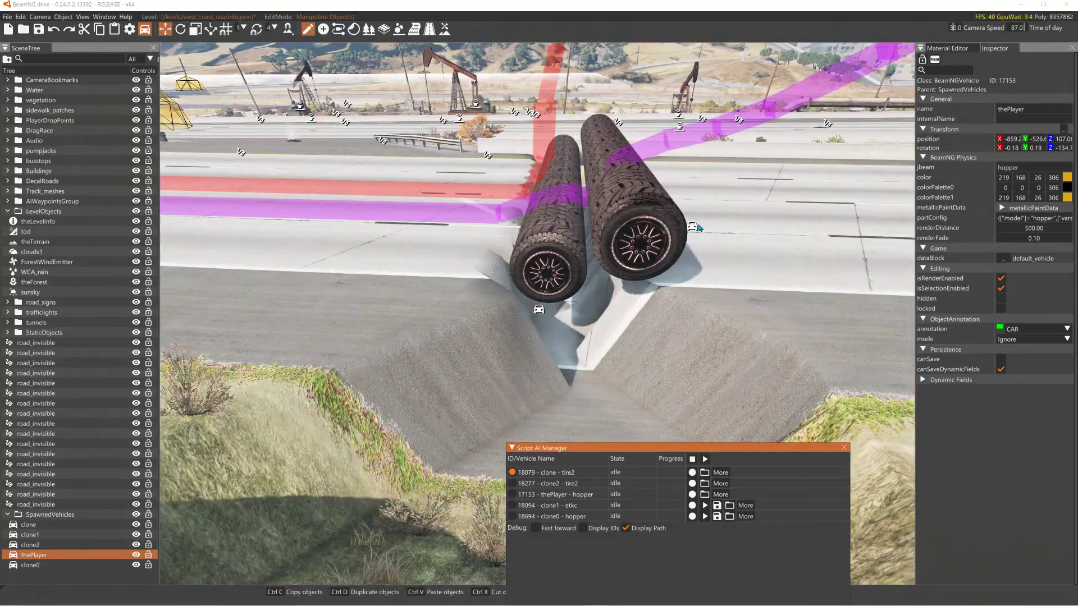
Delete the second tire cylinder from the trench, leaving a single tire cylinder across the highway
left_click(694, 226)
key("Delete")
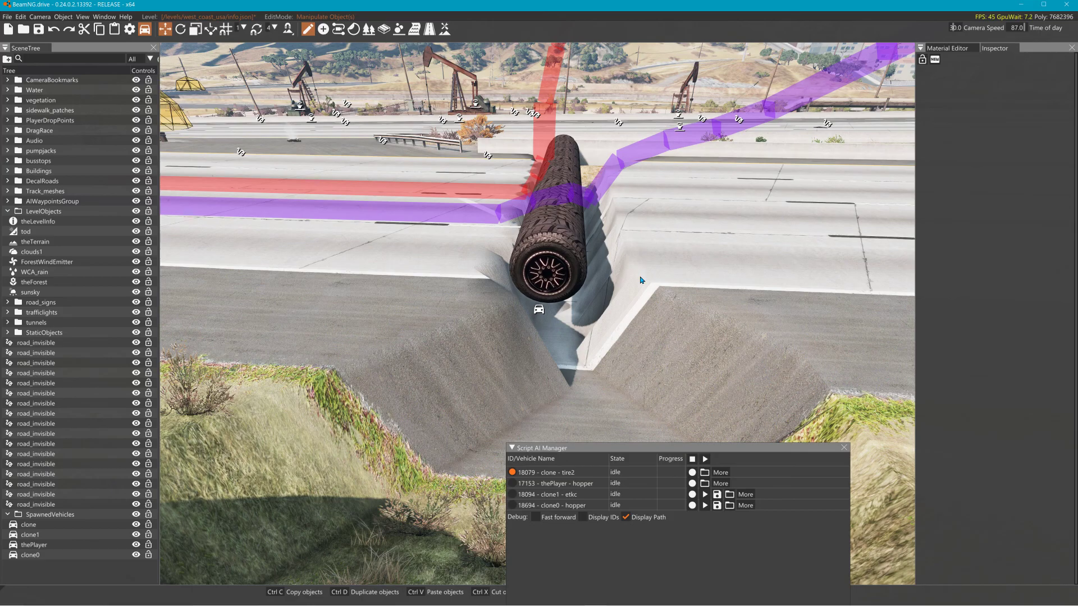
Record the yellow Hopper Crawler's drive over the tire cylinder and play back all recorded Script AI paths
key("Tab")
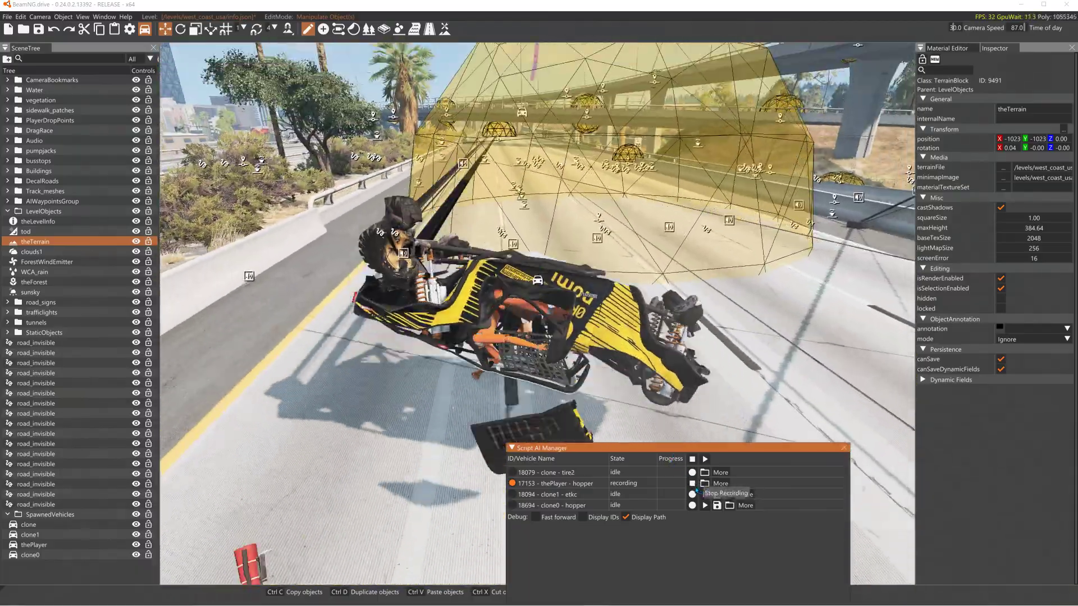
left_click(692, 483)
left_click(705, 459)
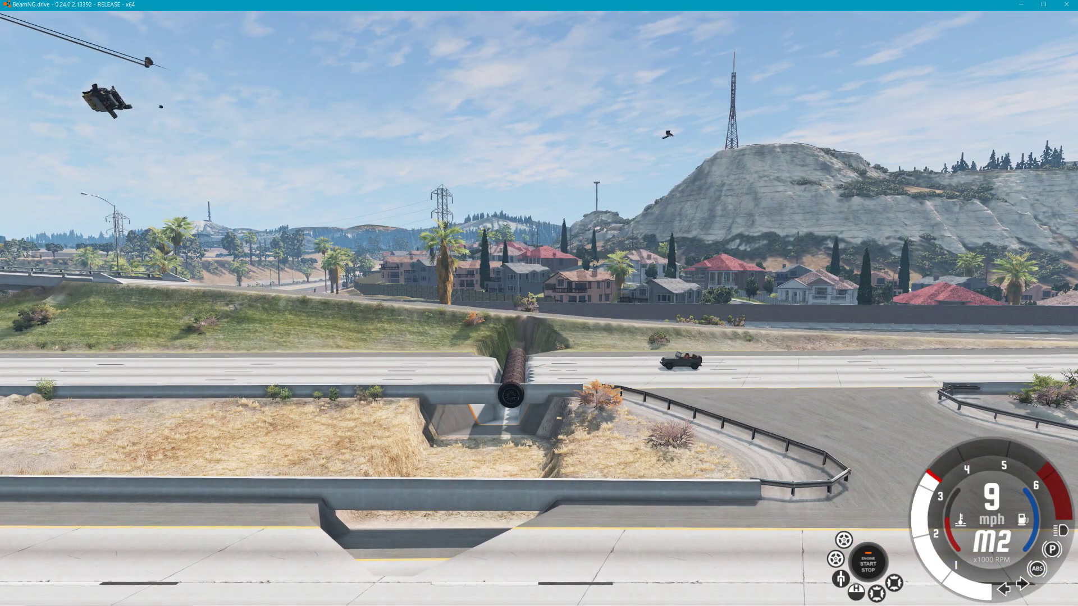
Watch the playback at the trench, pausing the simulation briefly and viewing the shifted tire cylinder up close
key("j")
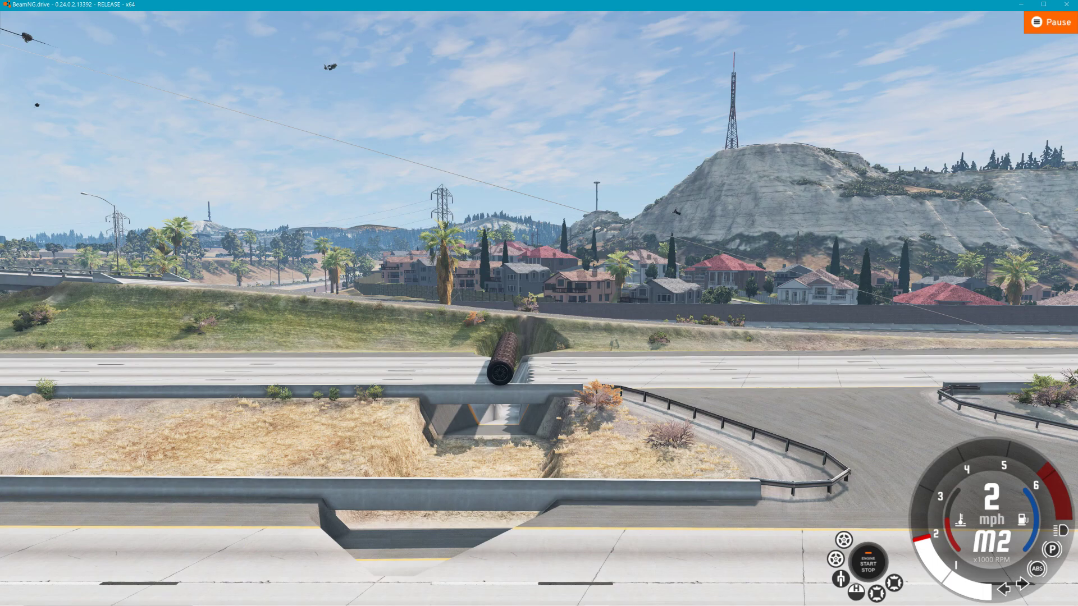
key("p")
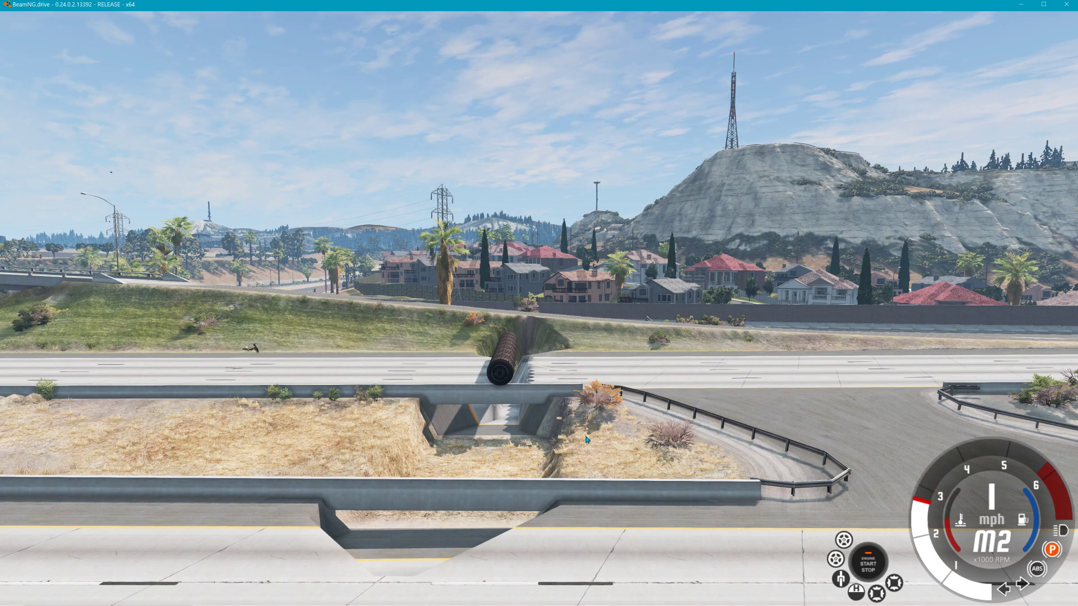
key("p")
key("w")
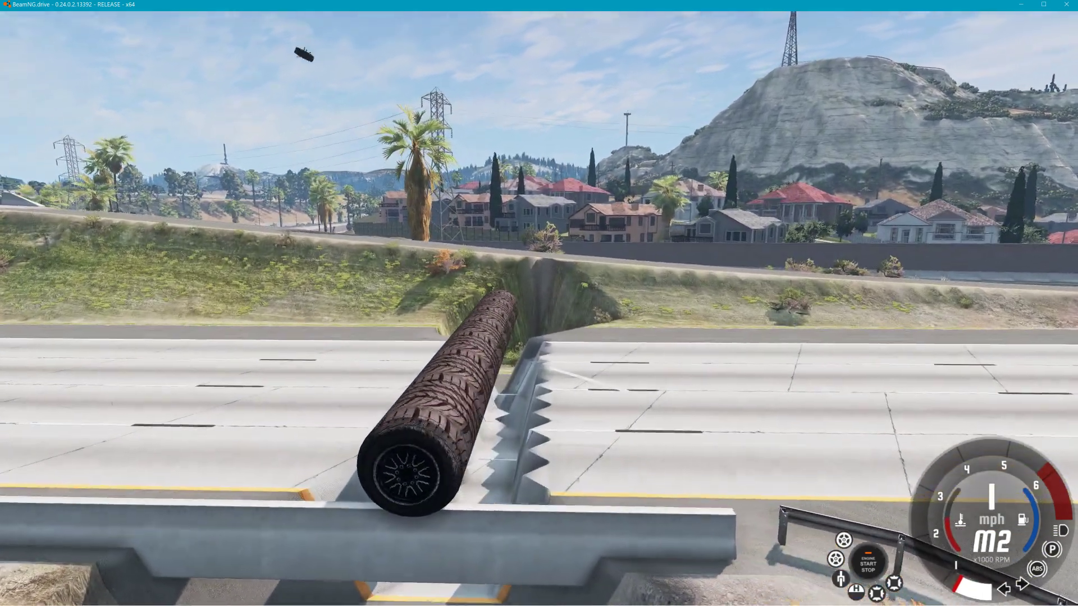
Reopen the world editor and reposition the tire cylinder so it sits lower in the trench across the highway
key("F11")
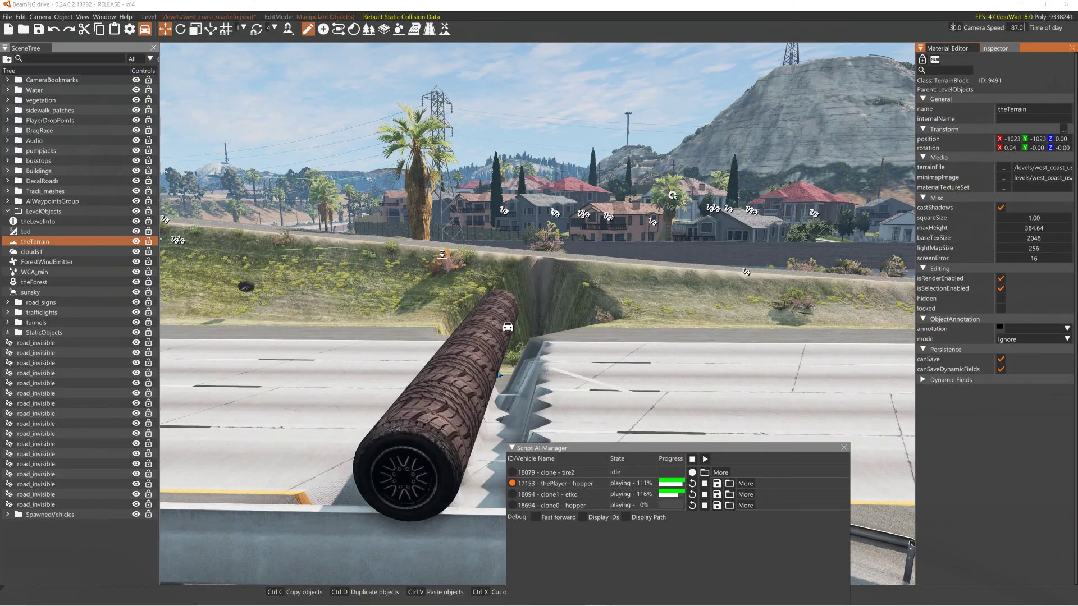
left_click(485, 298)
key("w")
right_click_drag(492, 295, 534, 348)
key("a")
right_click_drag(521, 148, 524, 147)
left_click_drag(508, 174, 527, 226)
right_click_drag(654, 267, 681, 219)
key("d")
key("w")
key("d")
key("a")
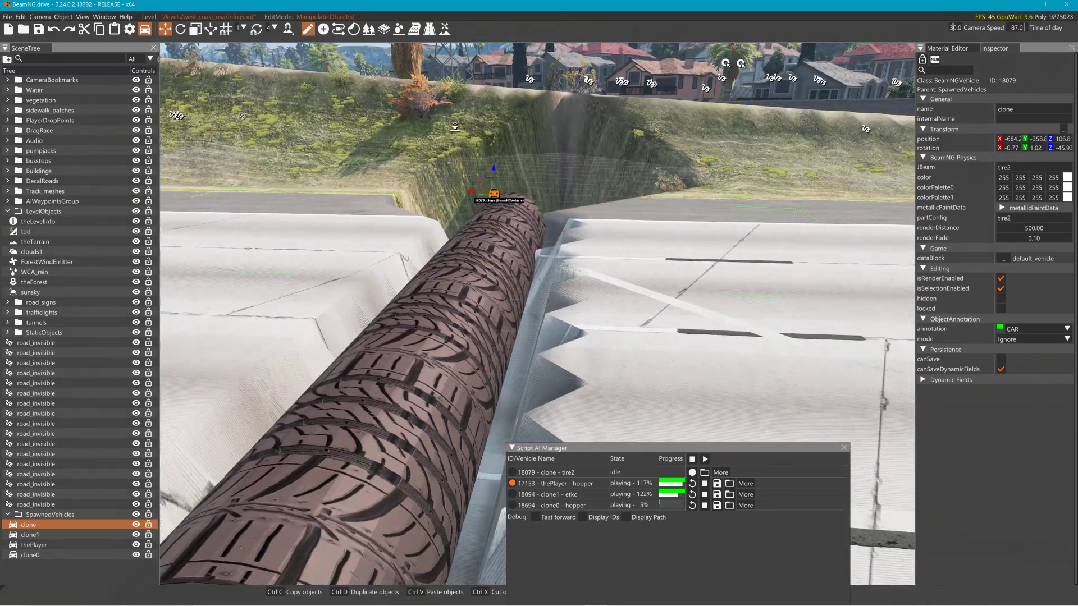
key("s")
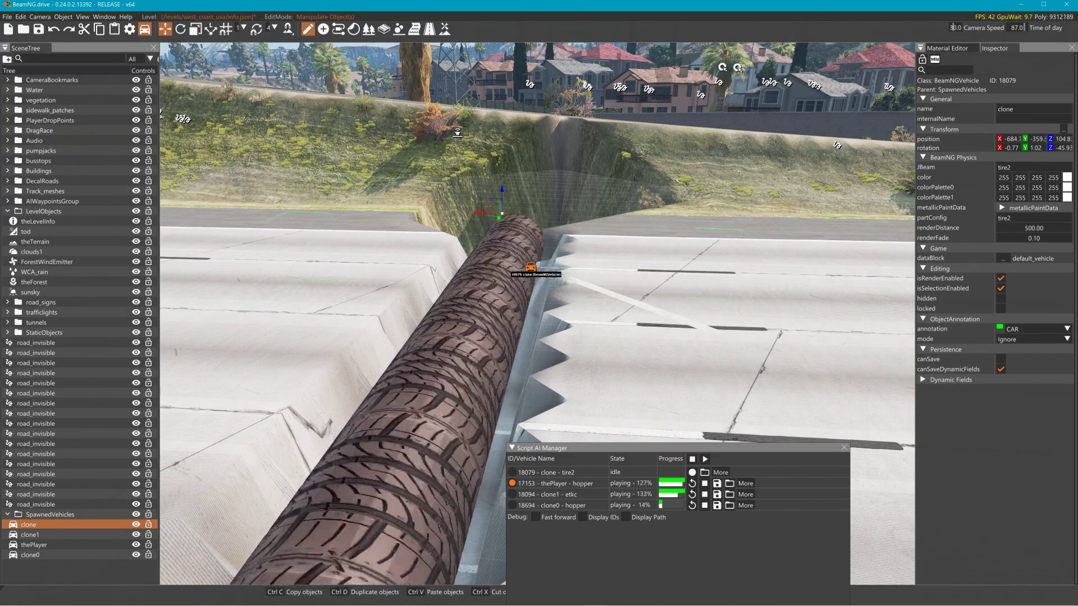
Stop and replay all recorded Script AI paths, watching the vehicles hit the tire cylinder from a free camera beside the highway
left_click(693, 460)
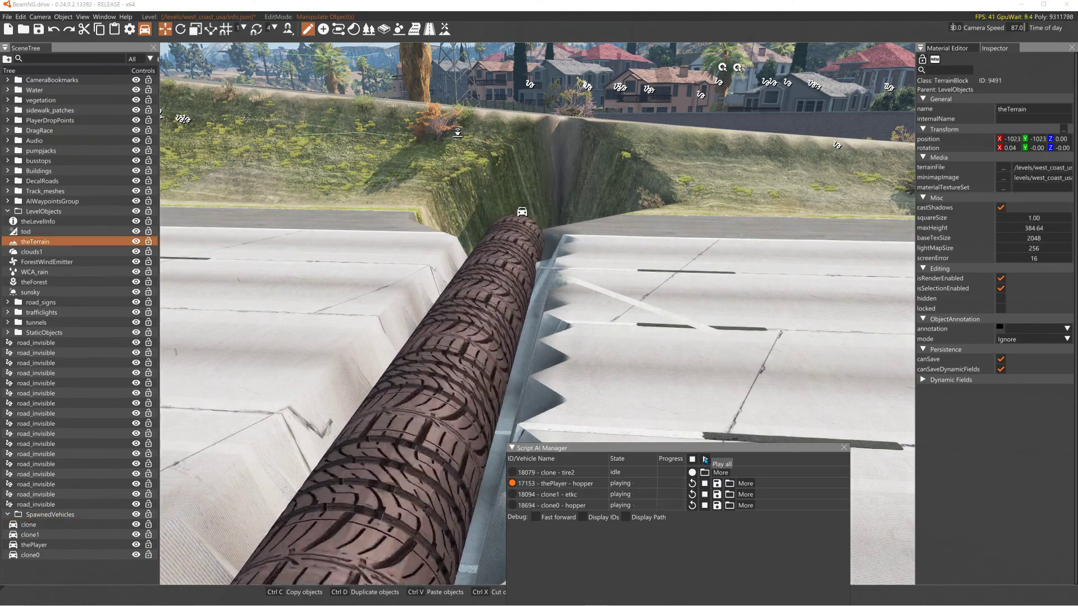
key("F11")
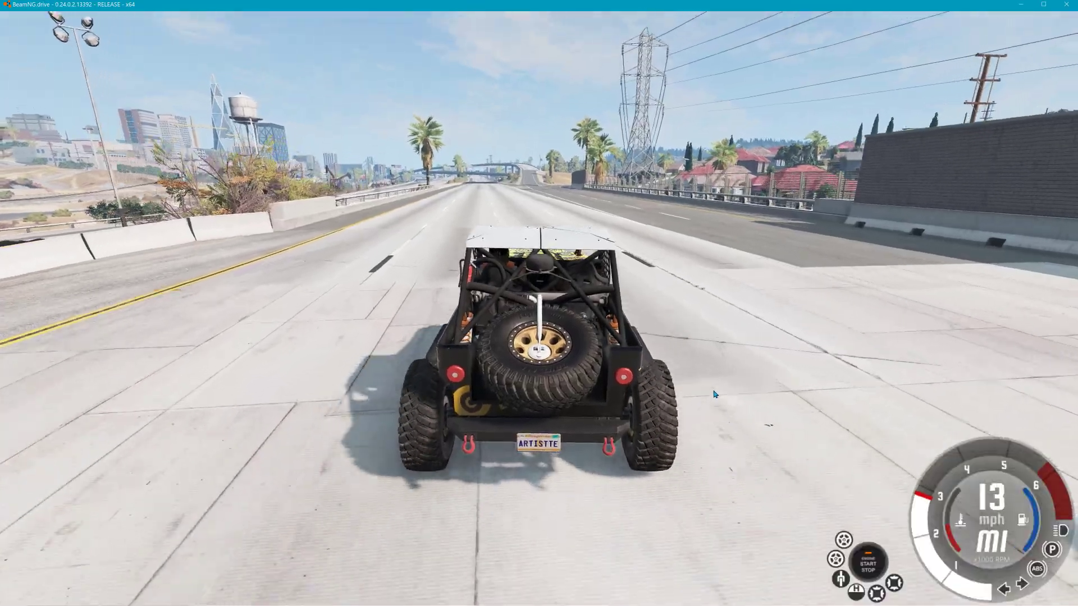
key("shift+c")
key("w")
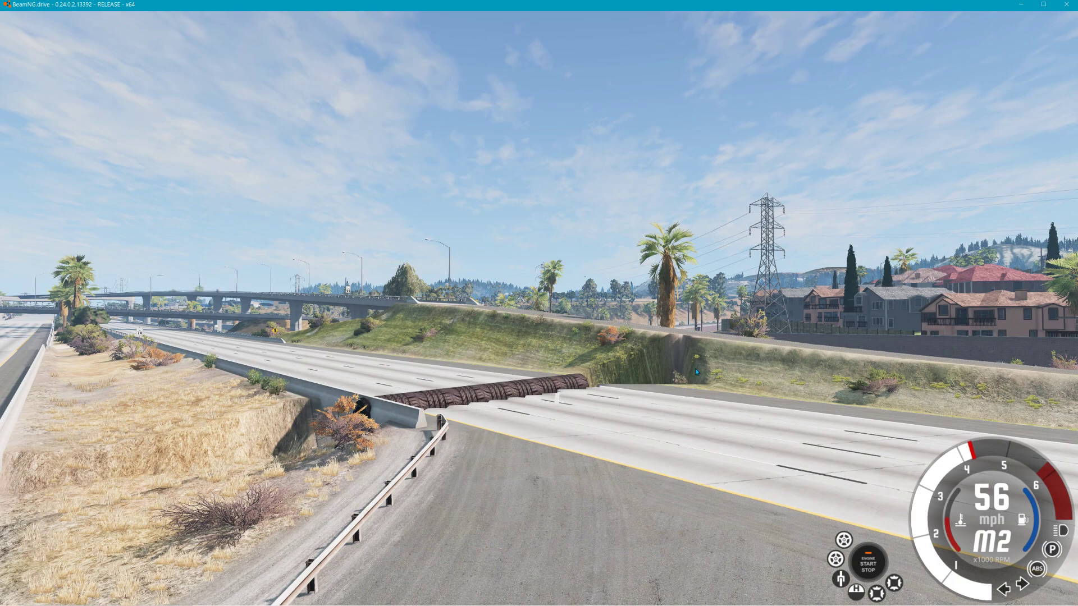
key("s")
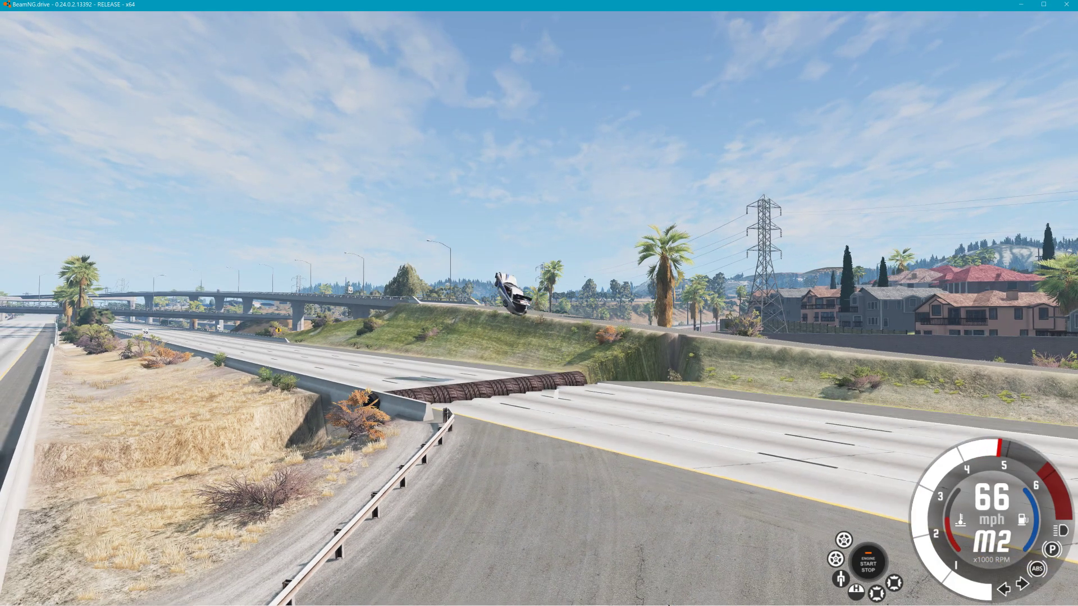
mouse_move(668, 604)
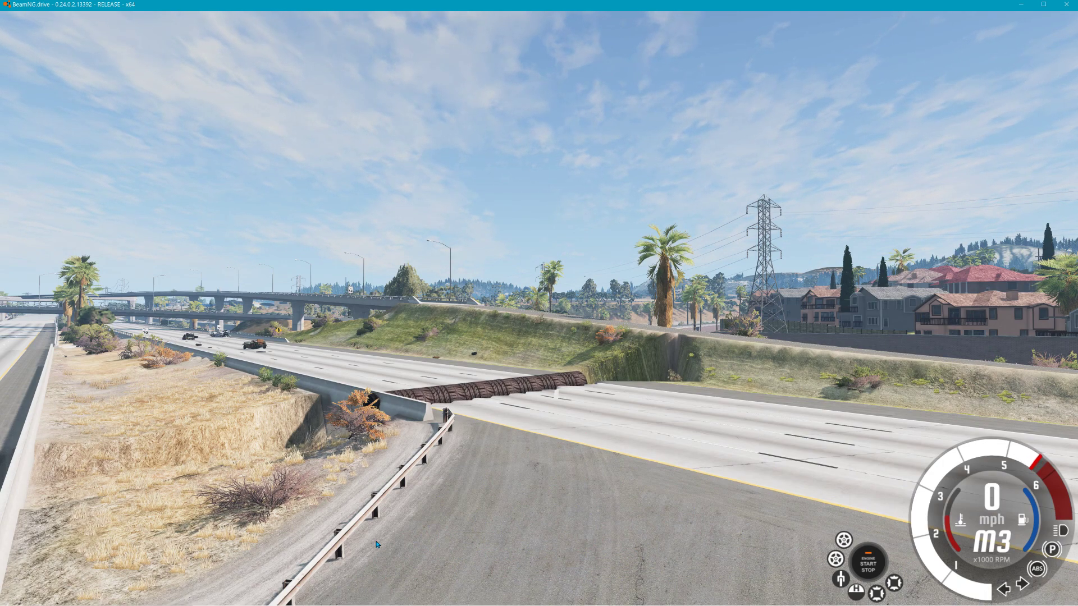
Reset the Hopper Crawler after the run and view the tire cylinder from close beside the trench
key("w")
right_click_drag(377, 544, 406, 539)
key("r")
key("Up")
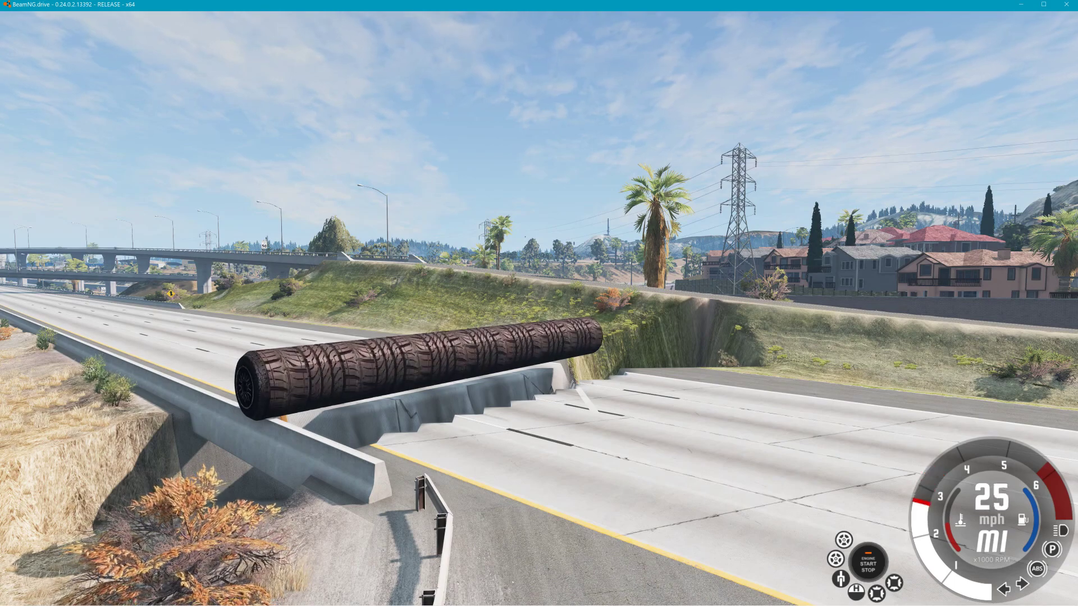
Select the tire cylinder in the world editor and move it back down into the trench across the highway
key("F11")
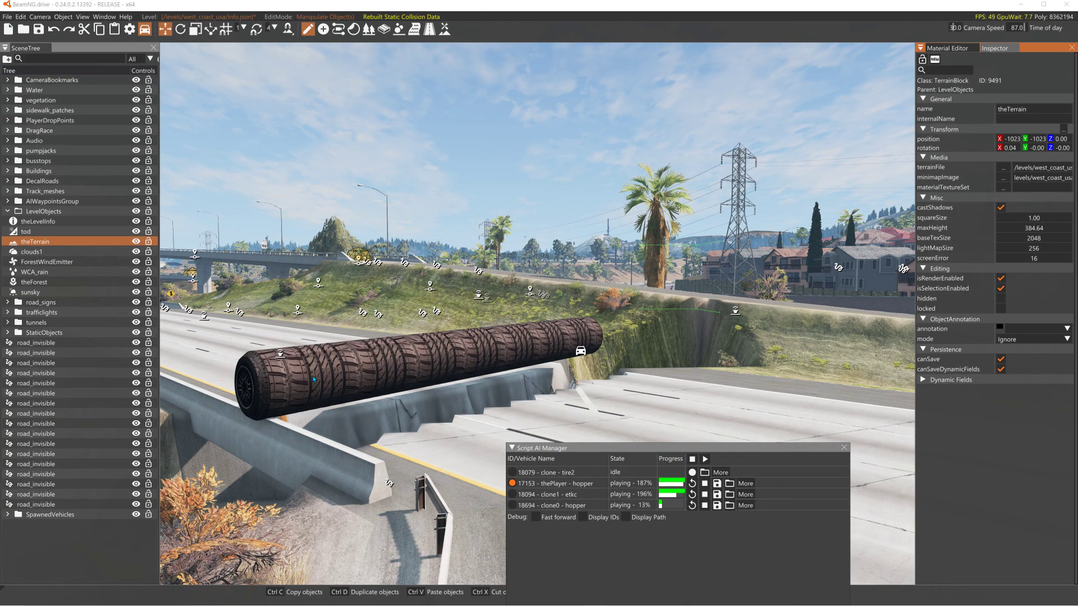
left_click(582, 357)
left_click_drag(570, 354, 592, 367)
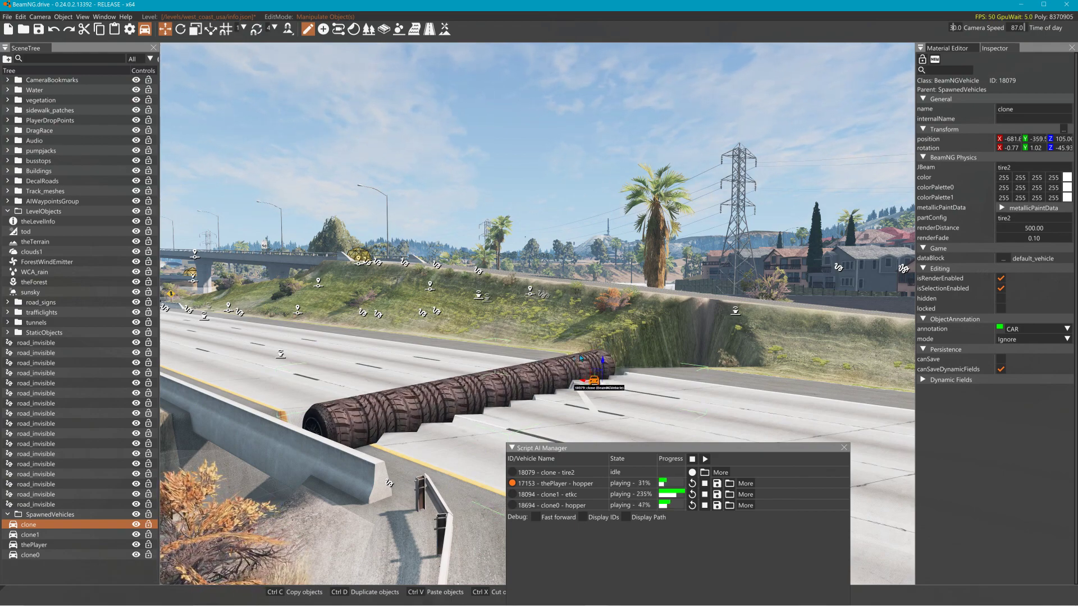
left_click_drag(602, 364, 604, 352)
right_click_drag(568, 377, 597, 372)
key("a")
key("a")
key("s")
key("d")
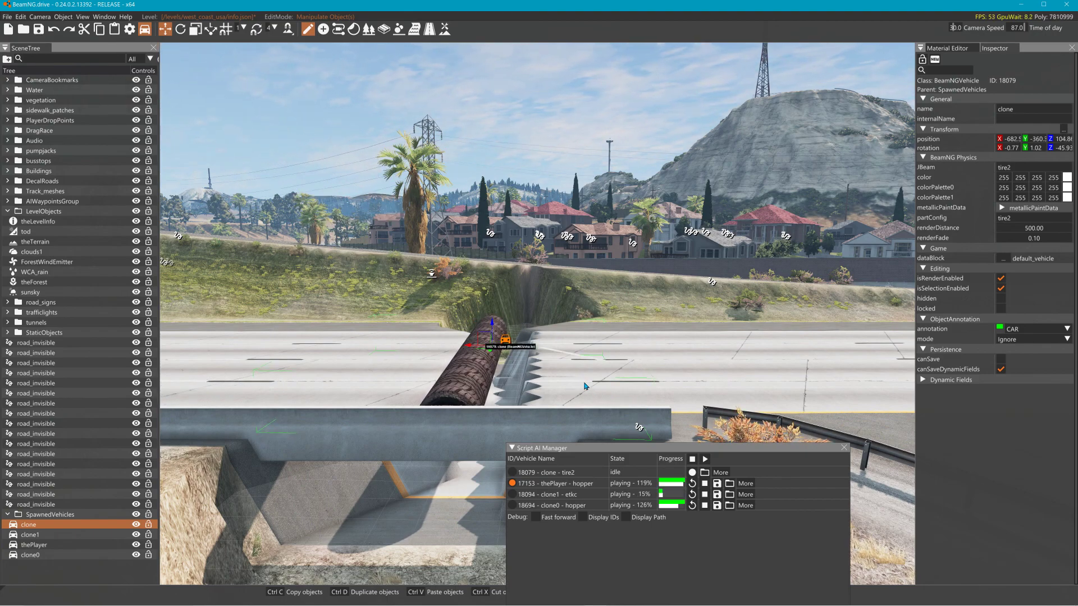
left_click(50, 537, "ctrl")
left_click(49, 547, "ctrl")
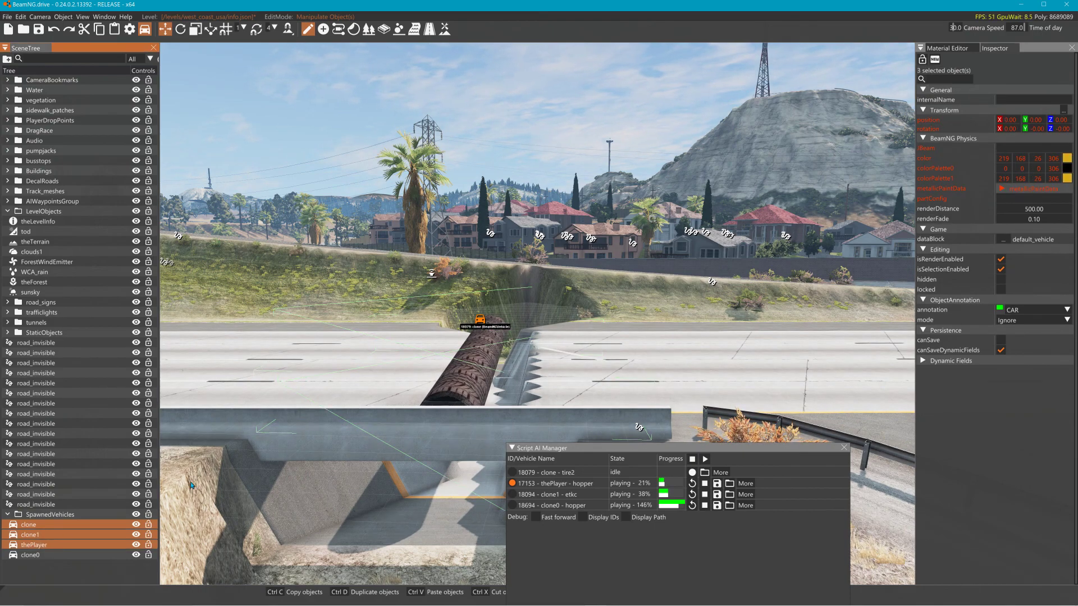
left_click(53, 524)
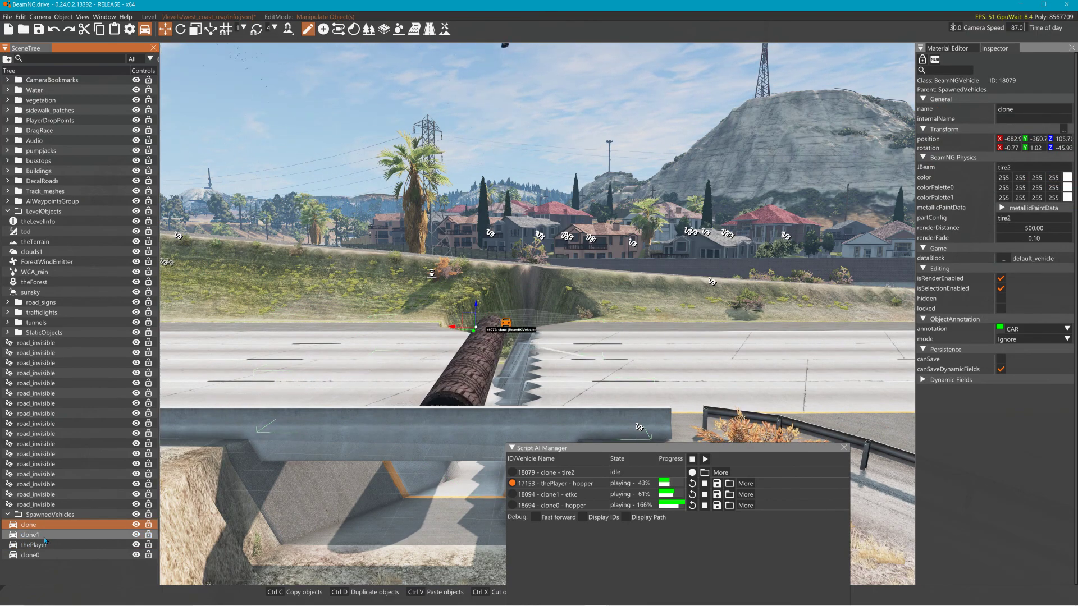
left_click(47, 534)
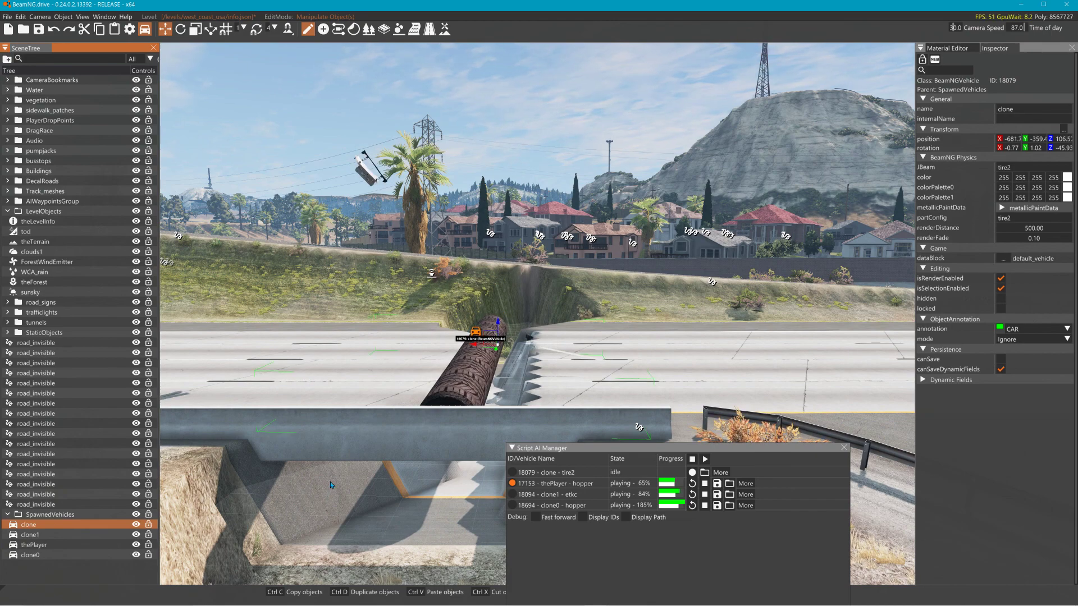
Pause the simulation, reset the Hopper Crawler to its start position and switch to the white ETK K-Series
key("F11")
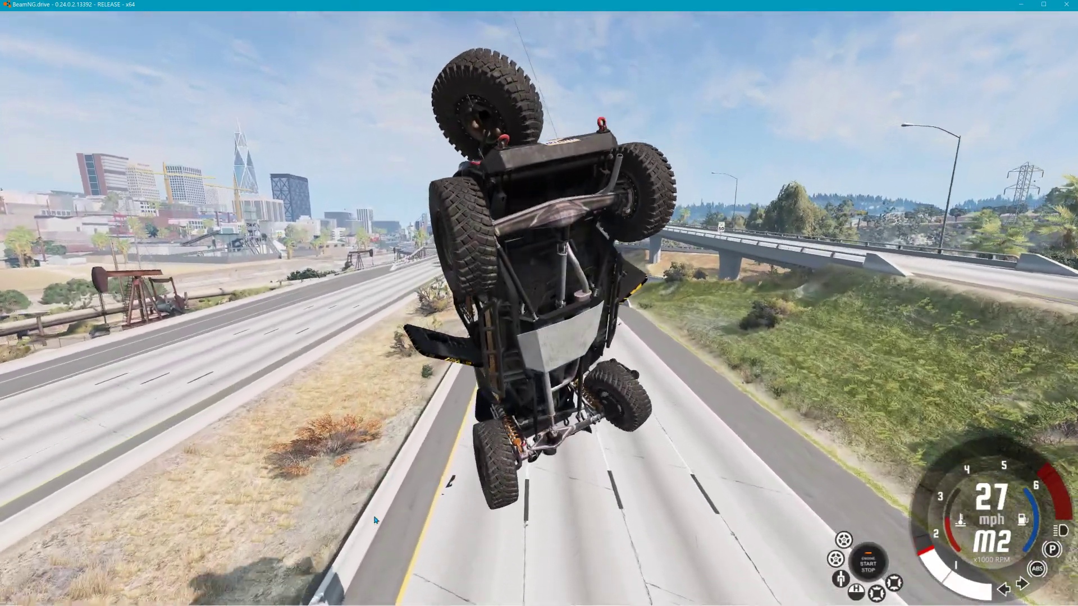
key("j")
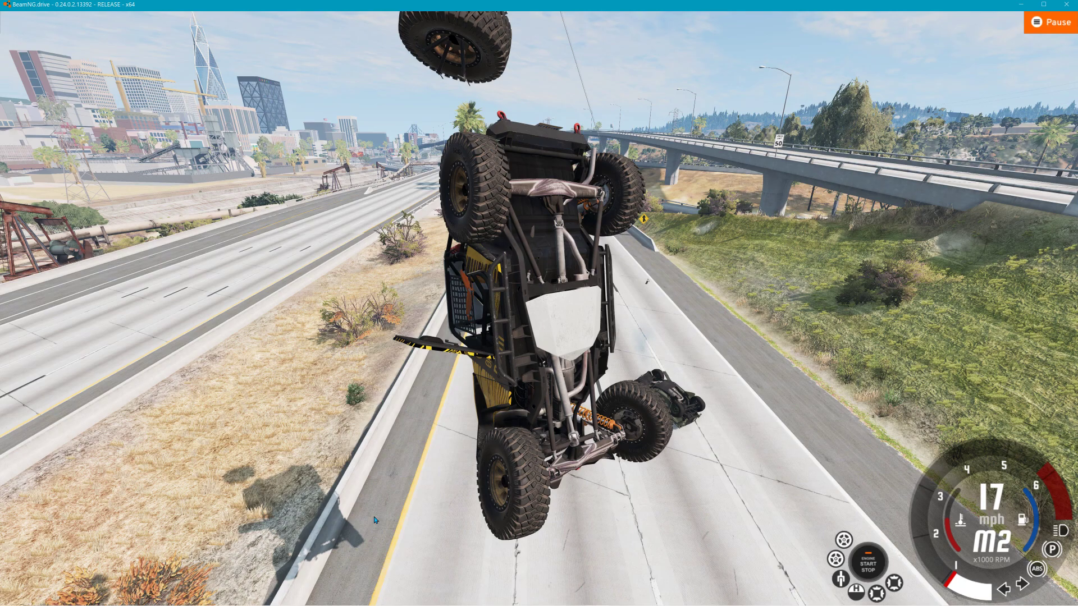
key("r")
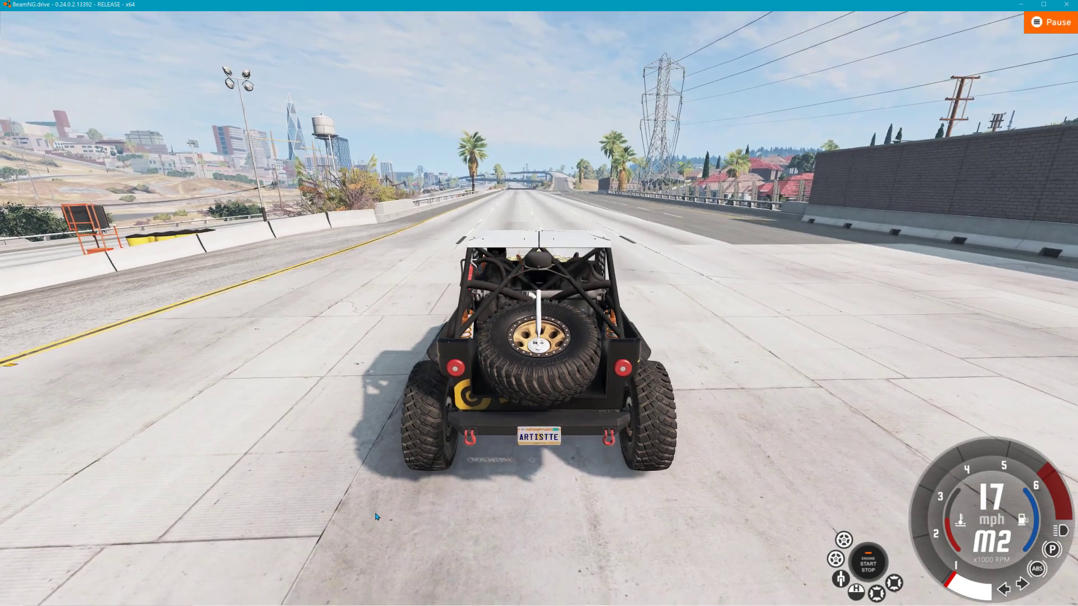
key("Tab")
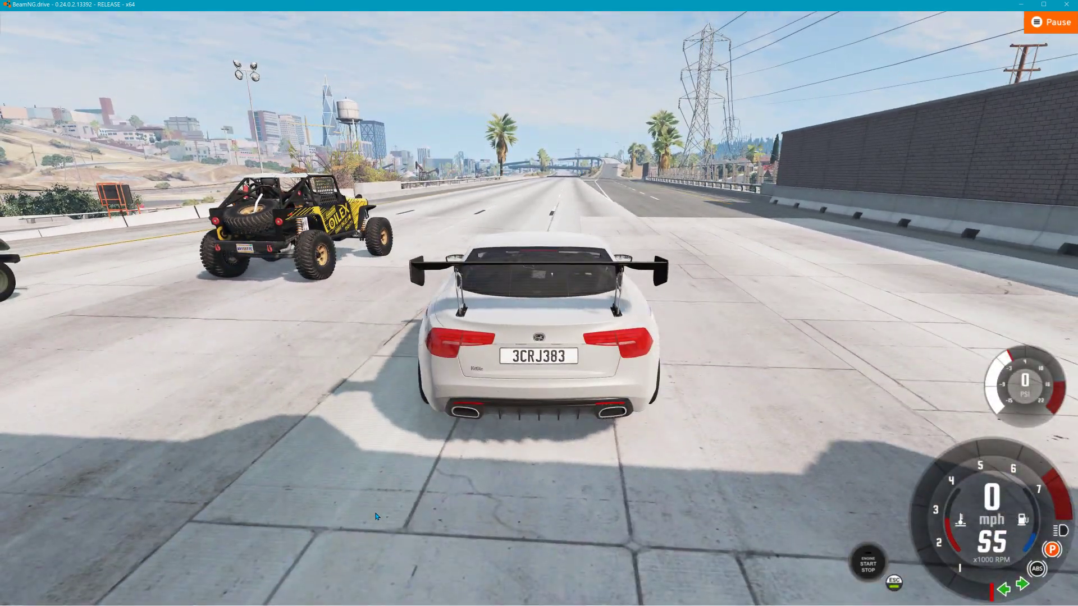
Duplicate the white ETK K-Series twice, placing one copy beside the original and another farther ahead on the highway
key("F11")
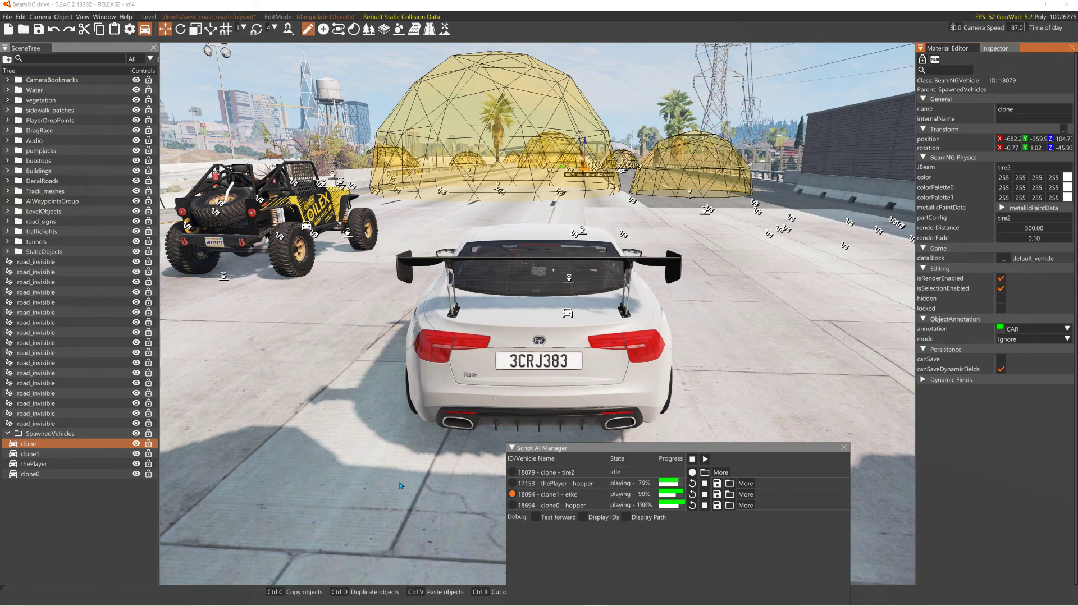
left_click(568, 313)
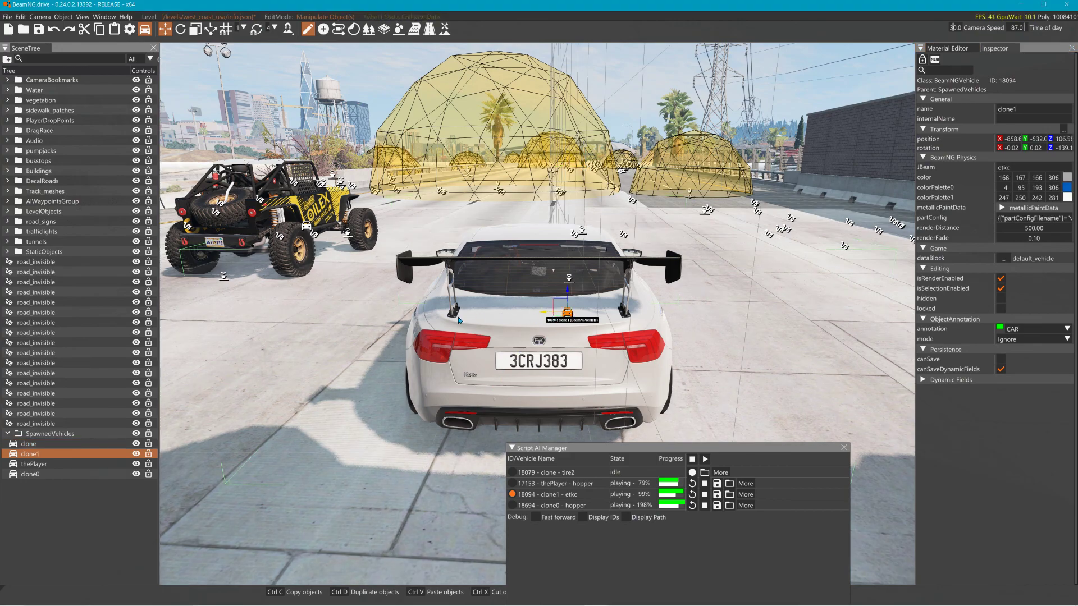
left_click_drag(444, 322, 852, 326, "shift")
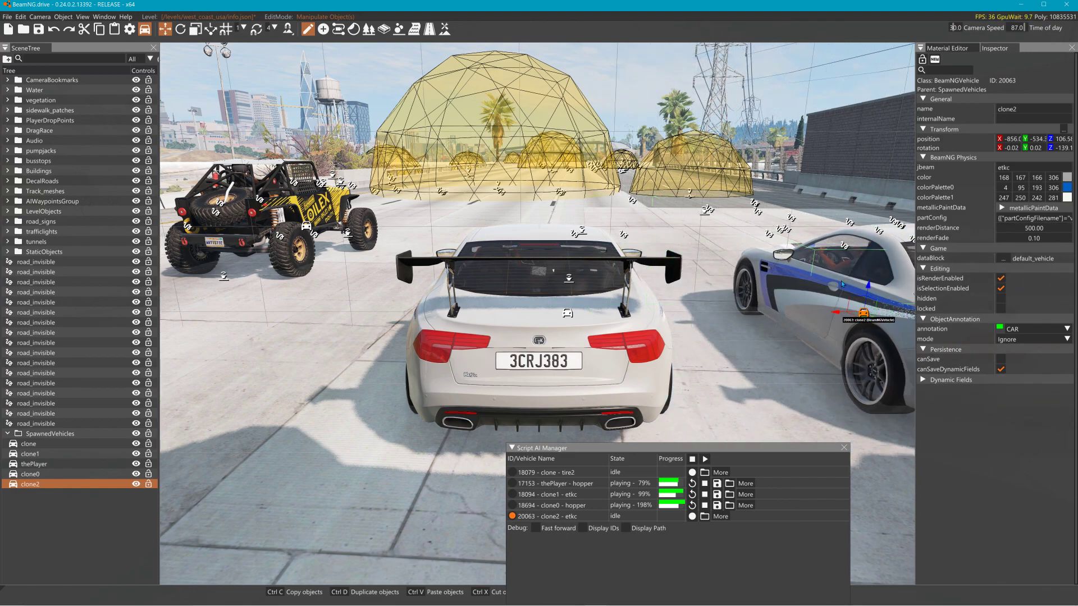
left_click_drag(816, 274, 421, 221, "shift")
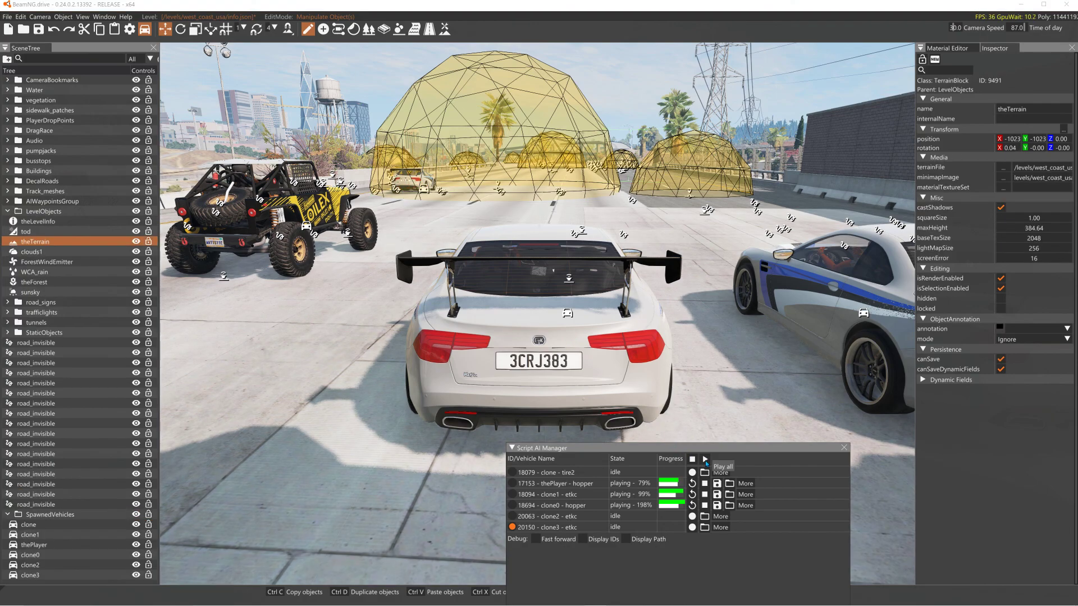
Restart all recorded Script AI paths and stop them again with the vehicles at their starting positions
left_click(705, 460)
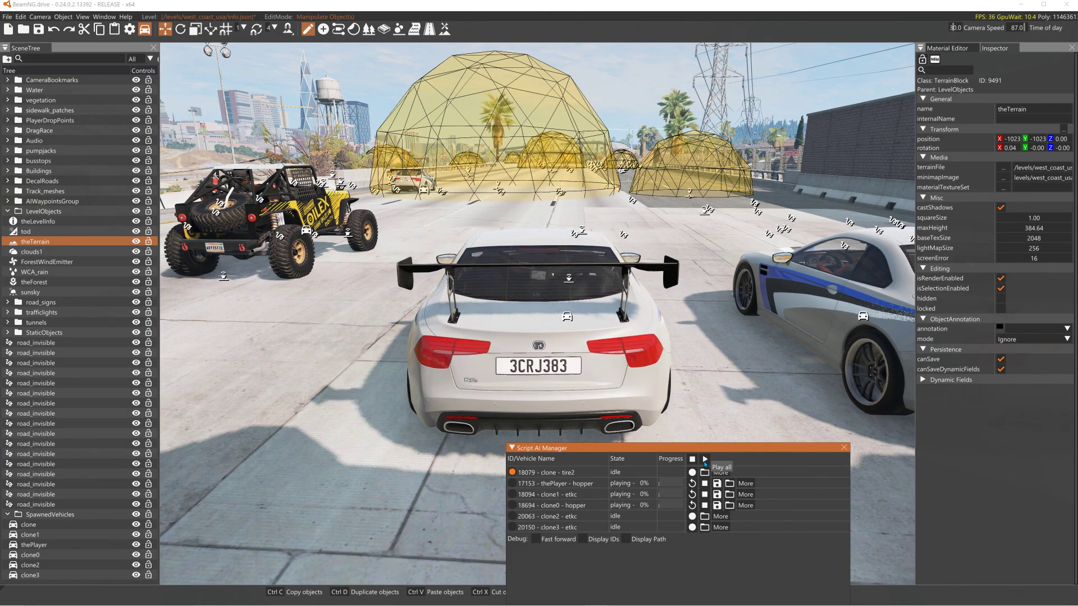
left_click(693, 461)
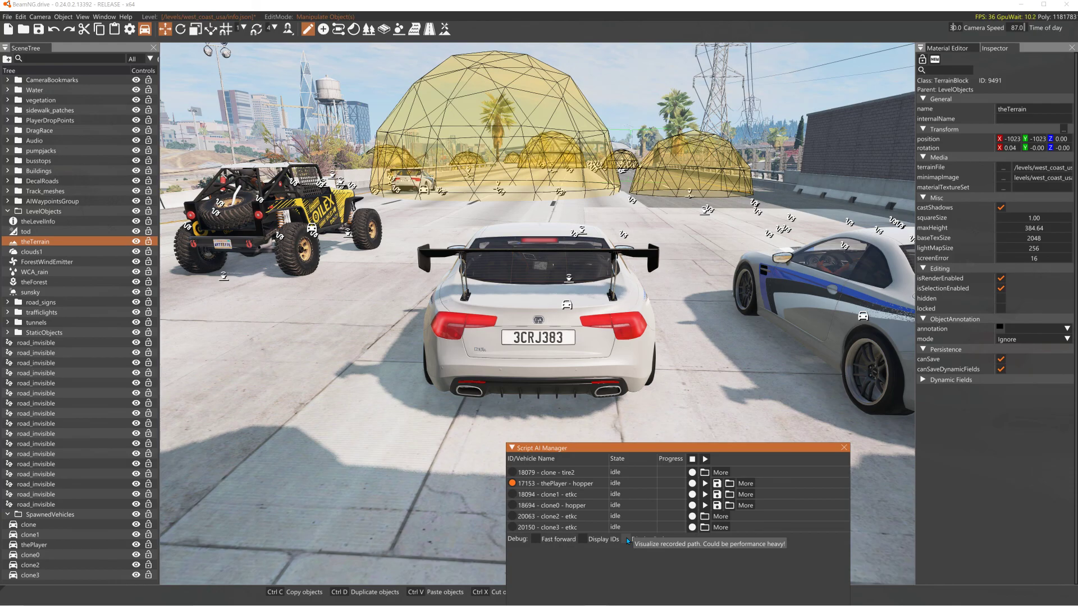
key("c")
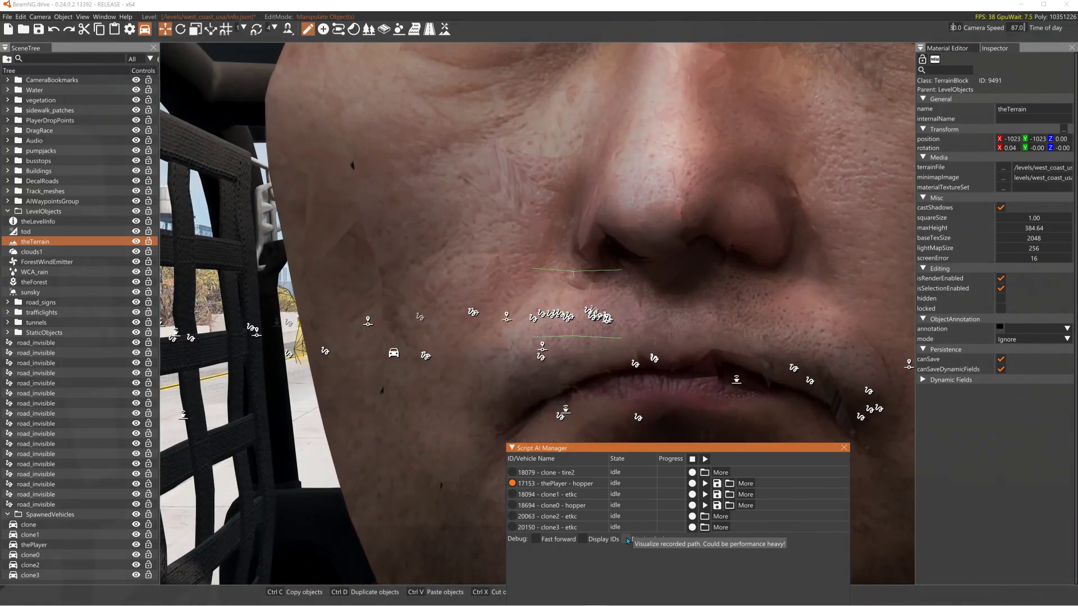
Switch to the ETK copy beside the original and record its Script AI drive down the highway over the tire cylinder
key("Tab")
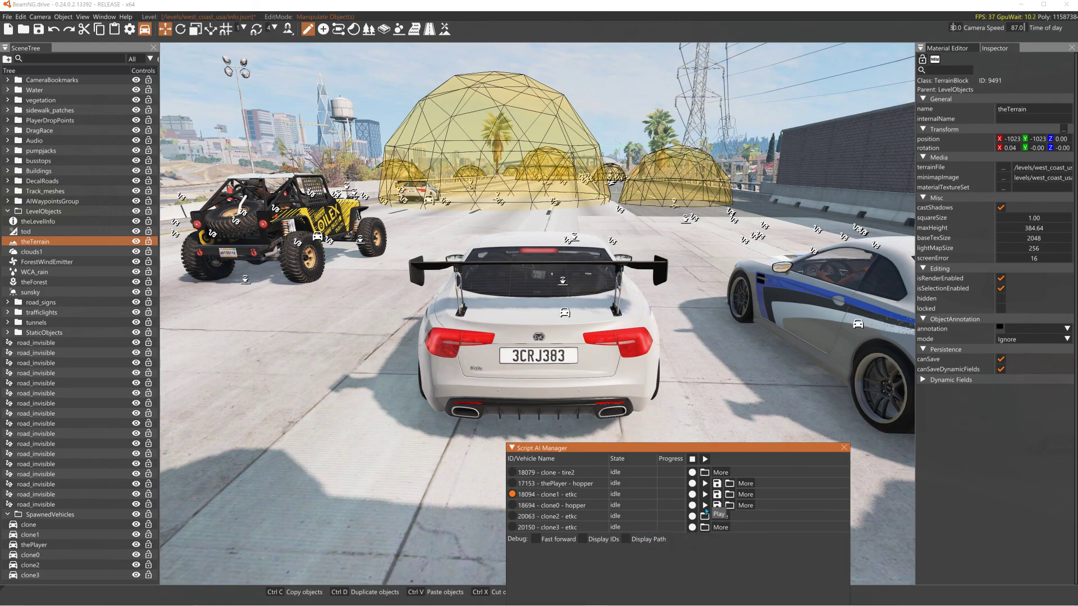
key("Tab")
key("Tab")
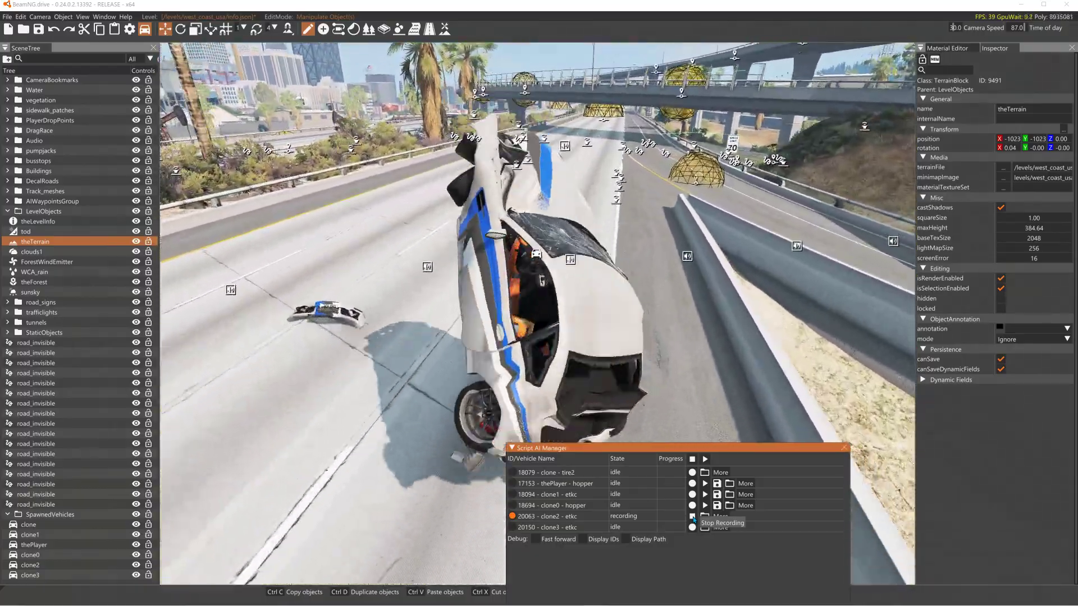
left_click(693, 517)
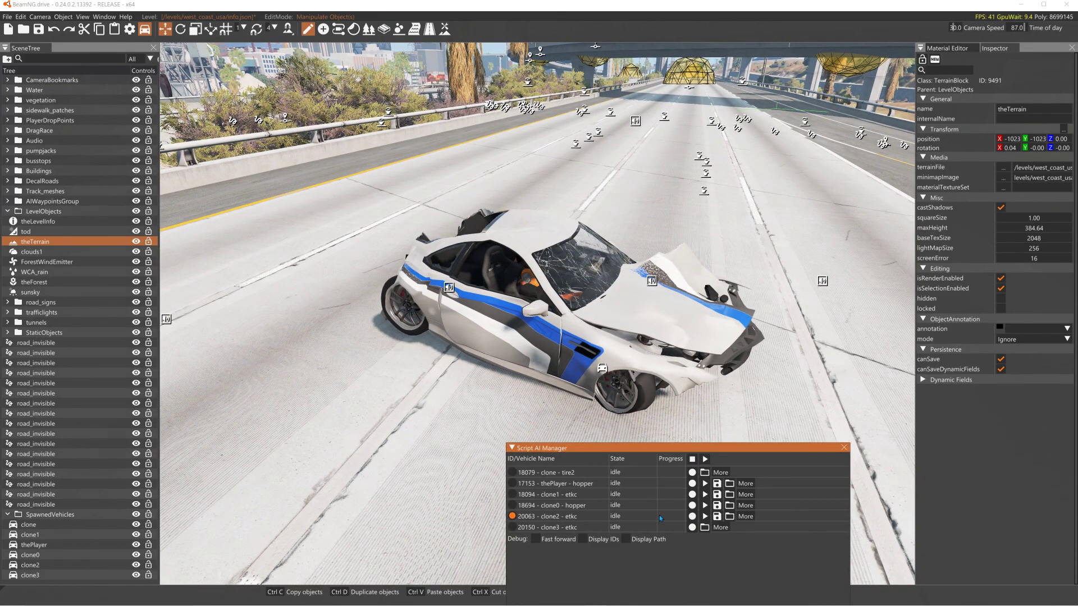
Switch to the ETK copy farther ahead on the highway and record its Script AI drive over the tire cylinder
key("Tab")
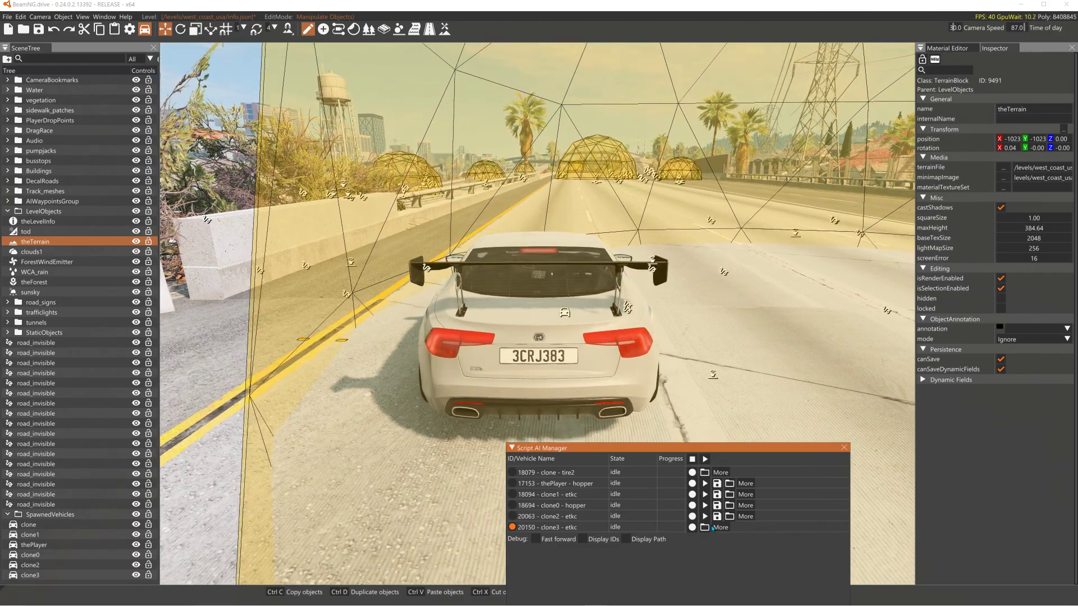
left_click(692, 527)
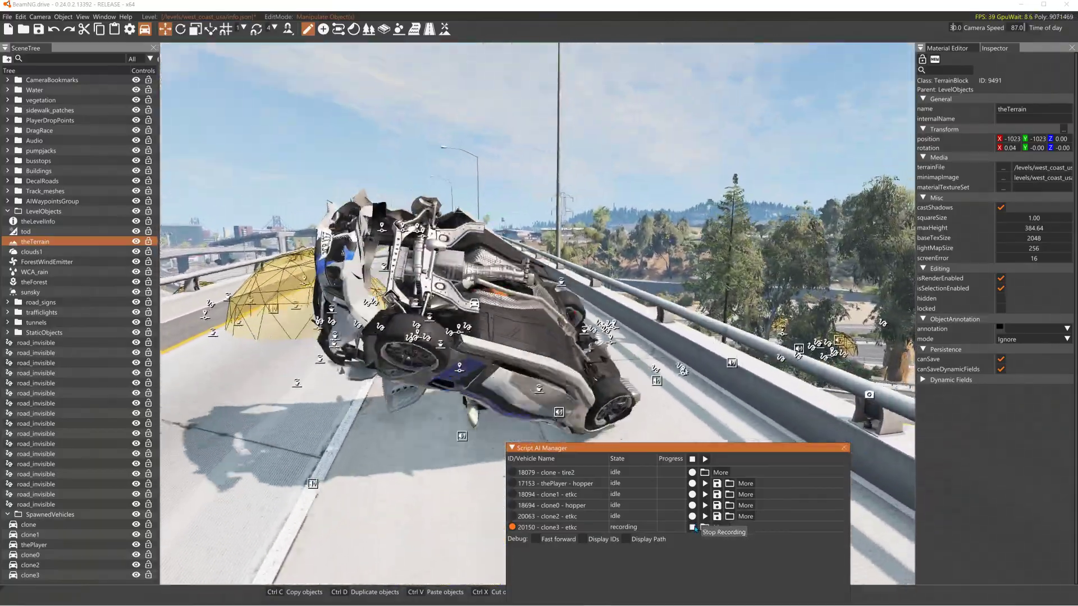
left_click(693, 528)
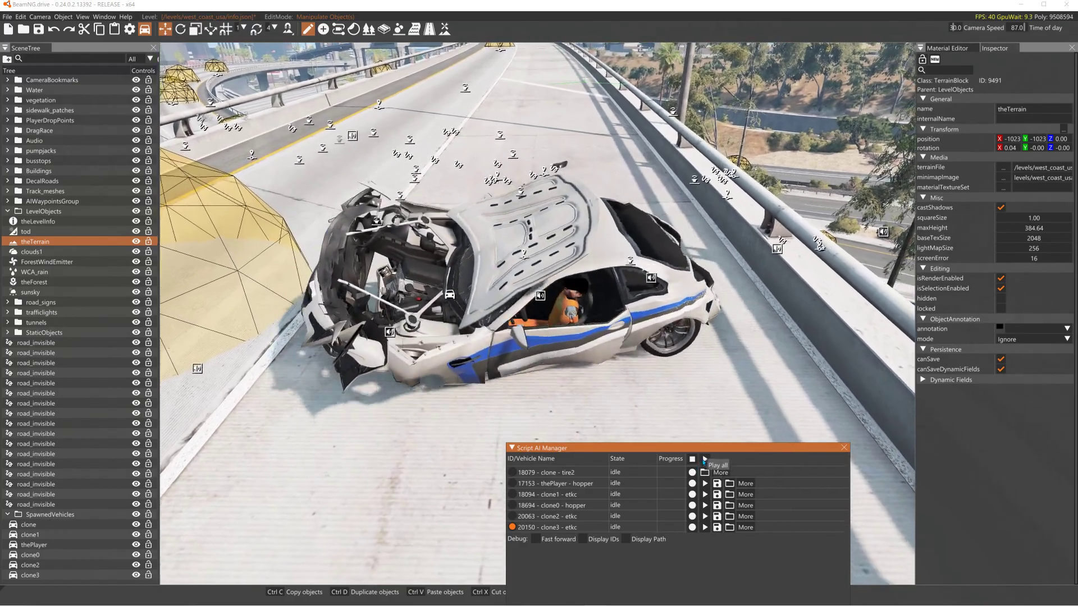
Play all recorded Script AI paths and watch the run outside the editor with the free camera positioned beside the tire cylinder
left_click(704, 460)
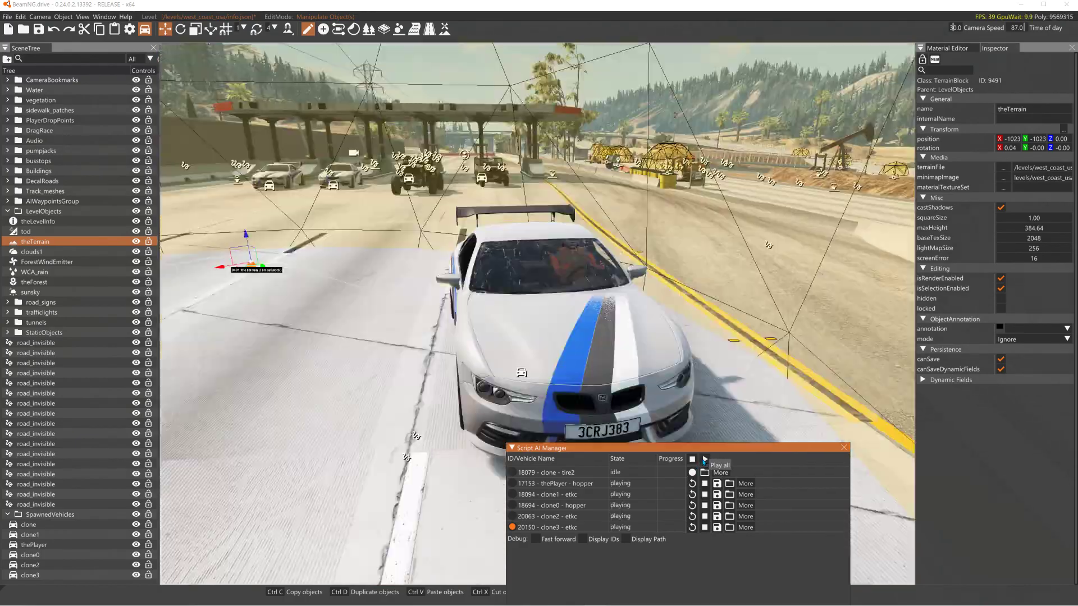
key("F11")
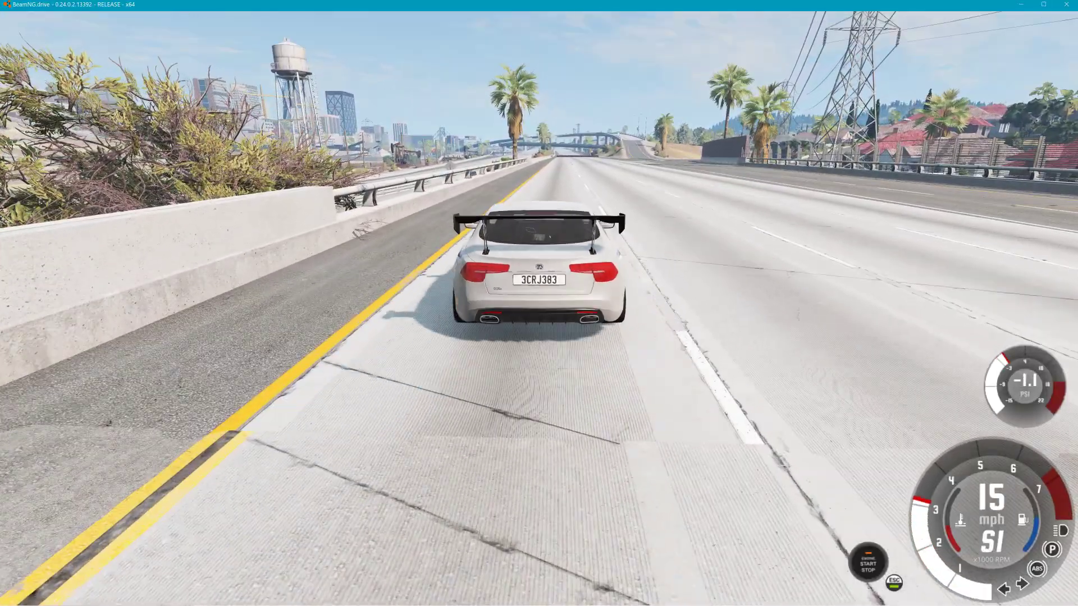
key("shift+c")
key("w")
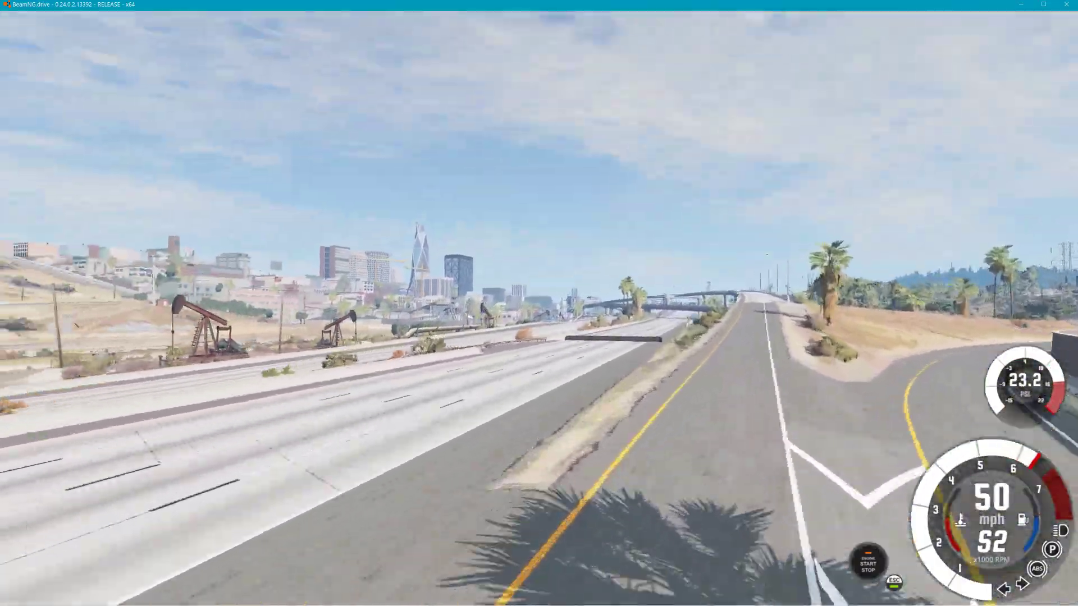
key("s")
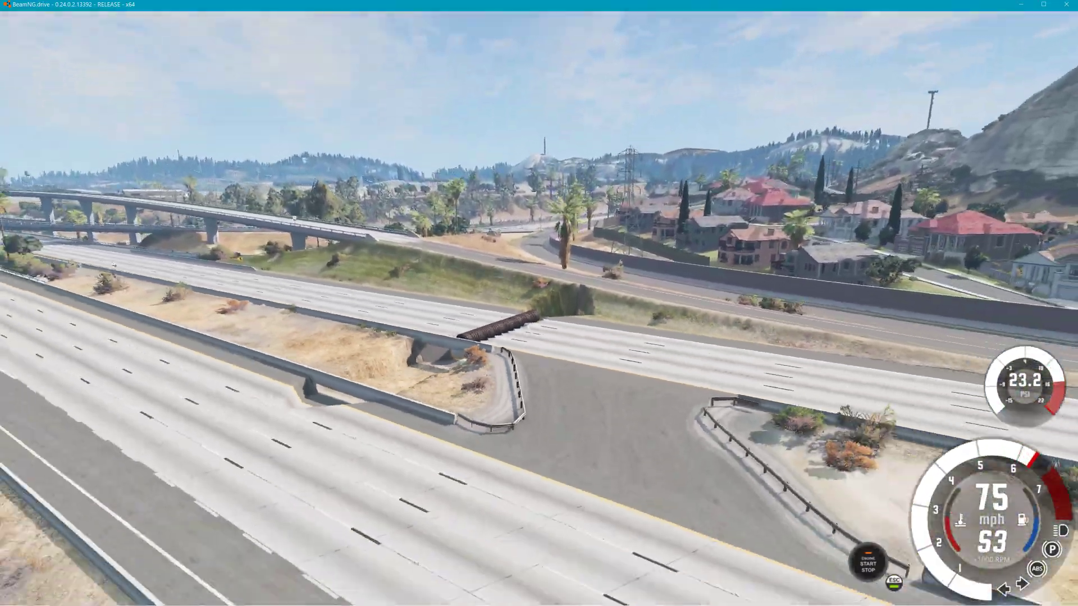
key("w")
key("s")
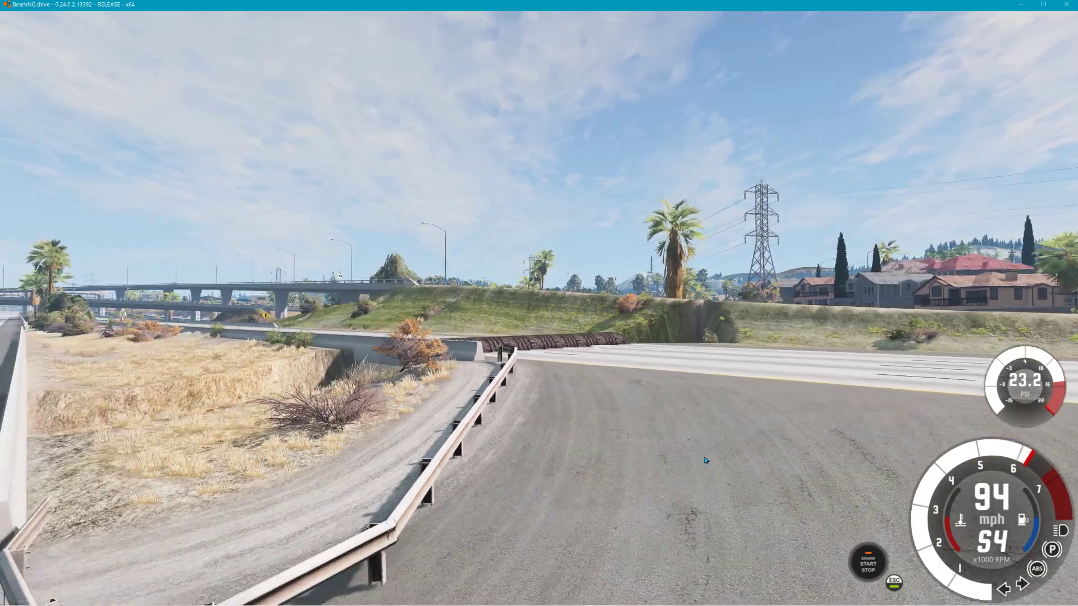
key("d")
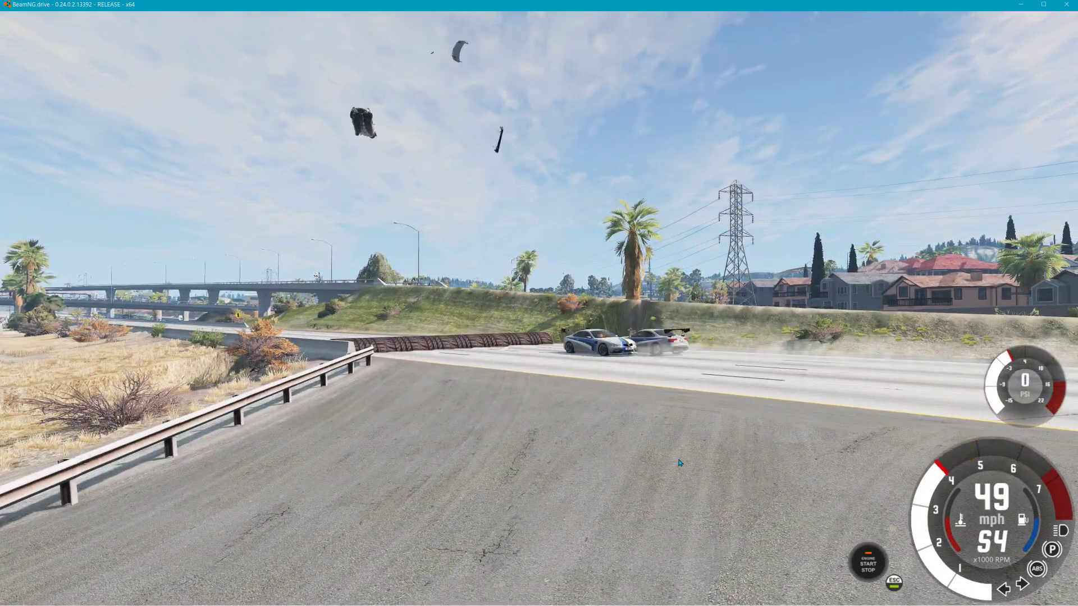